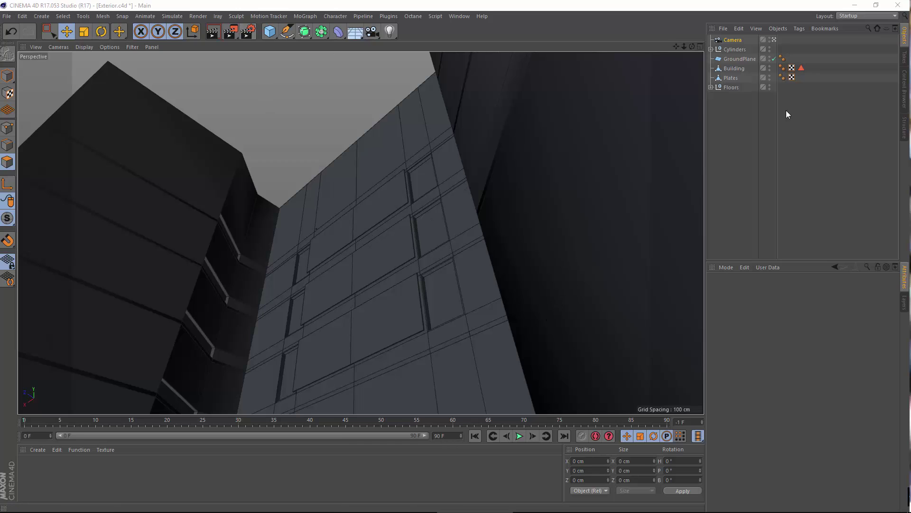
Clear the selection and open Render Settings with VrayBridge kept as the renderer.
{"action": "left_click", "coordinate": [737, 151]}
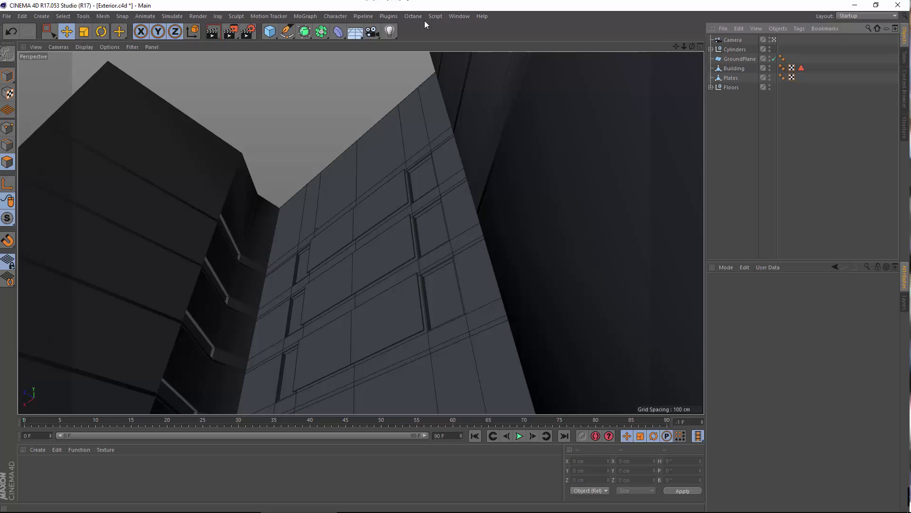
{"action": "left_click", "coordinate": [249, 31]}
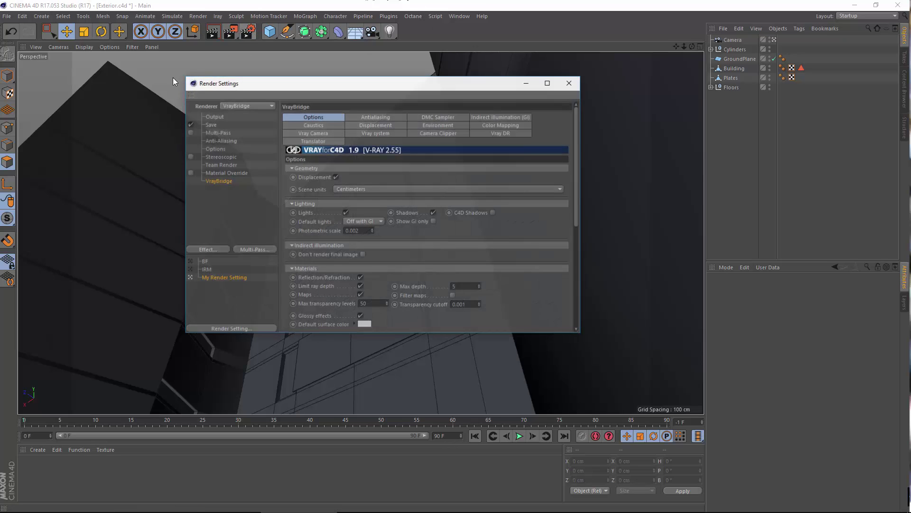
{"action": "left_click", "coordinate": [247, 106]}
{"action": "left_click", "coordinate": [240, 191]}
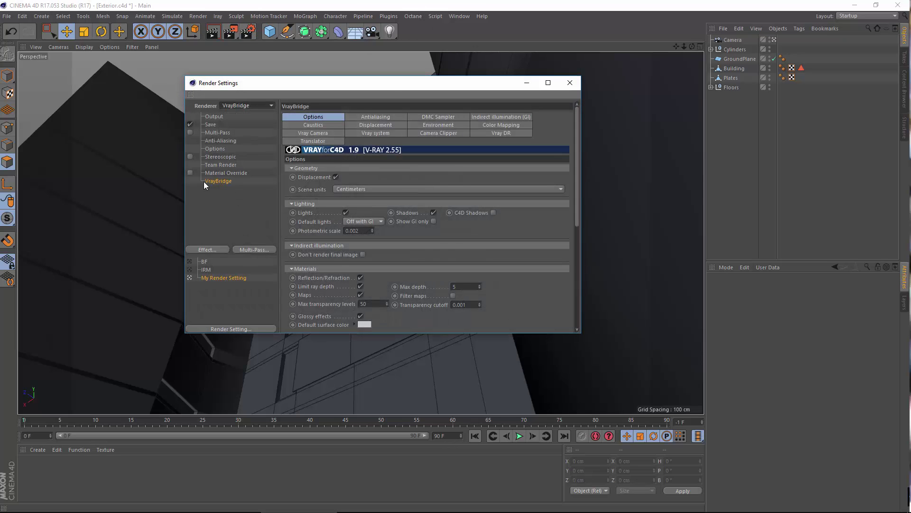
Load the 02B_Bruteforce_Pathtracing medium GI preset and set Brute Force GI subdivision to 128.
{"action": "left_click", "coordinate": [495, 117]}
{"action": "left_click", "coordinate": [295, 189]}
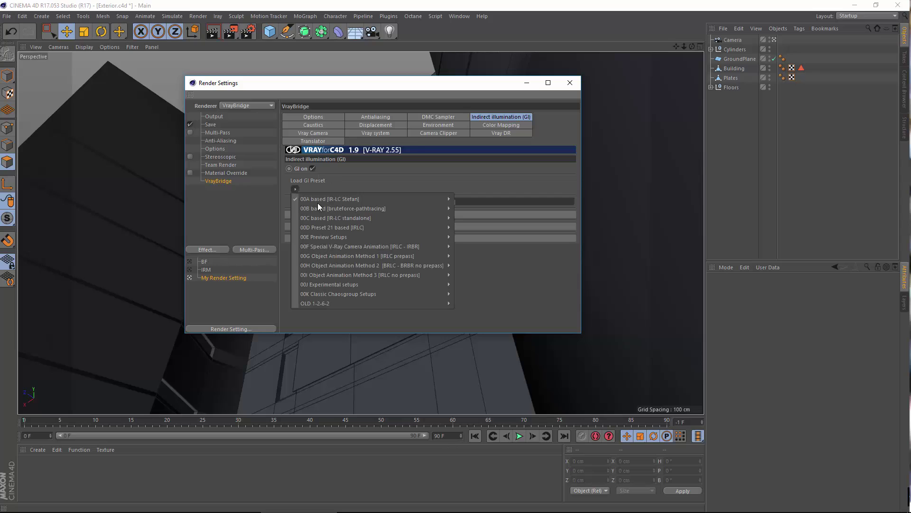
{"action": "mouse_move", "coordinate": [345, 208]}
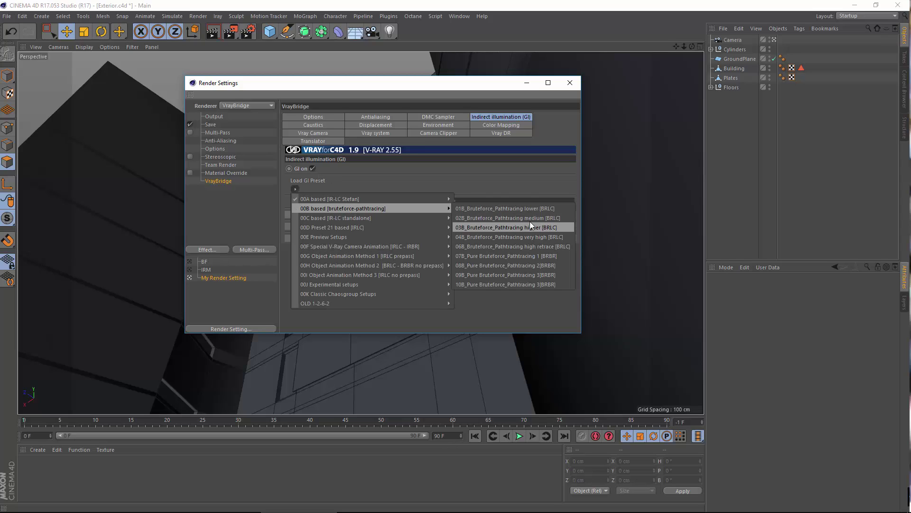
{"action": "left_click", "coordinate": [548, 217]}
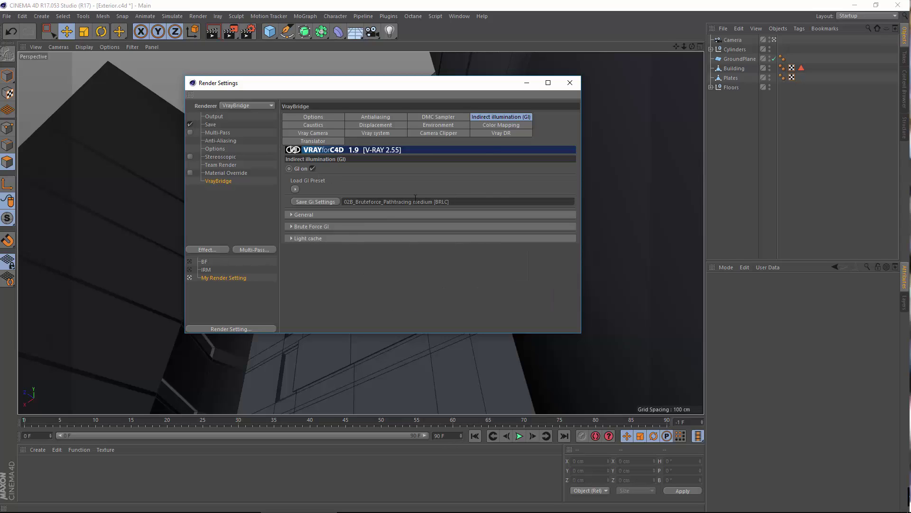
{"action": "left_click", "coordinate": [333, 226]}
{"action": "type", "text": "128"}
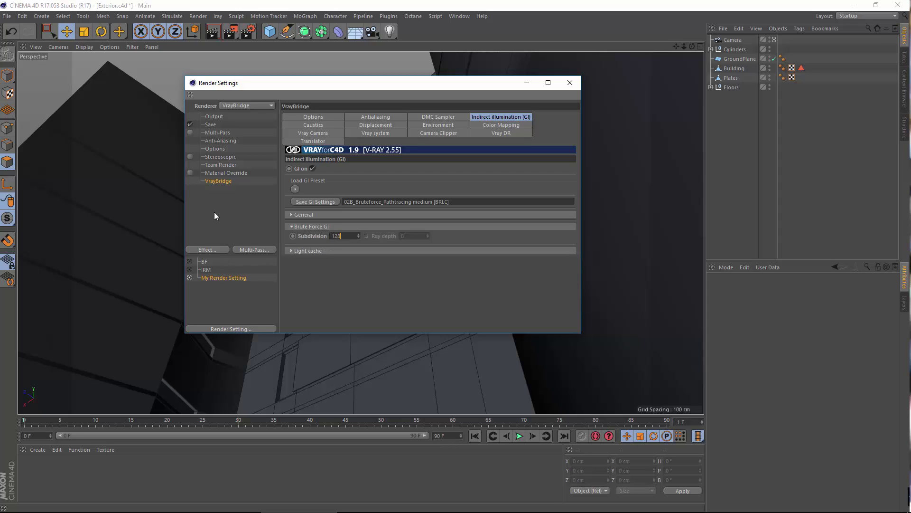
Try Linear multiply, Exponential and HSV Exponential colour mapping, then settle on Reinhard.
{"action": "left_click", "coordinate": [502, 125]}
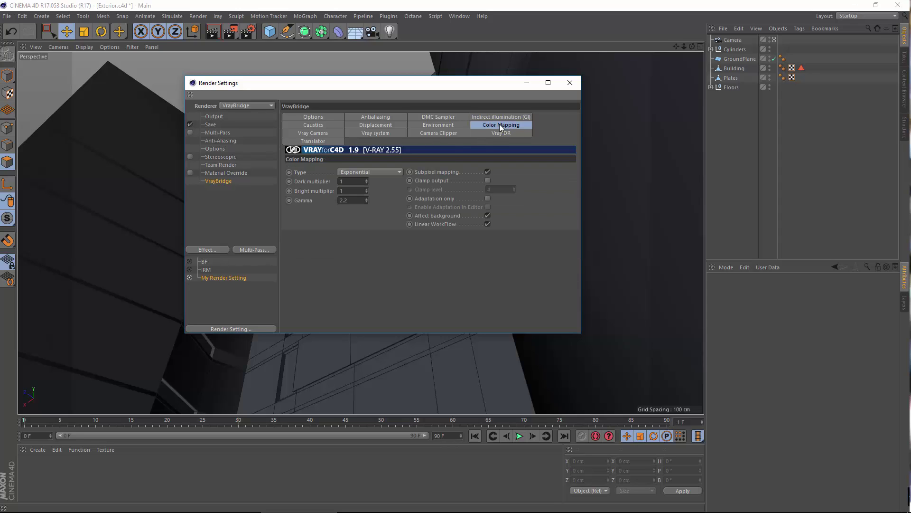
{"action": "left_click", "coordinate": [363, 172]}
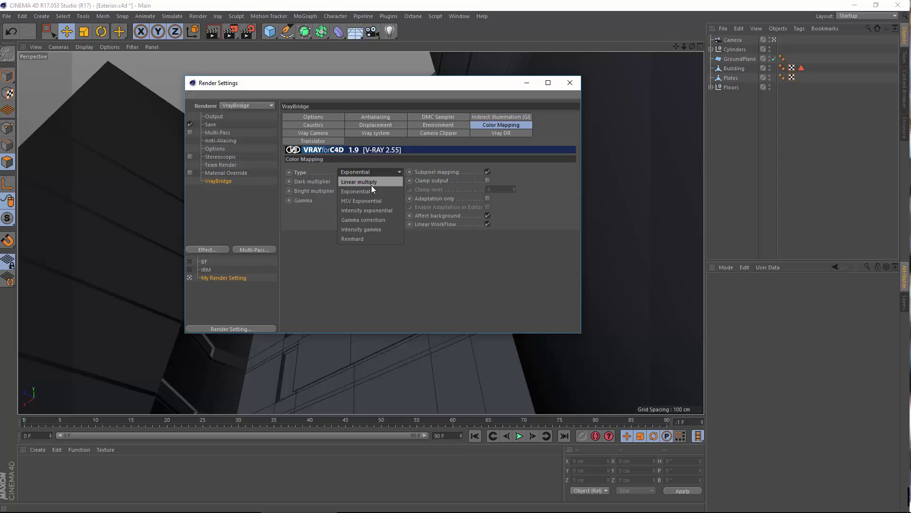
{"action": "left_click", "coordinate": [371, 183]}
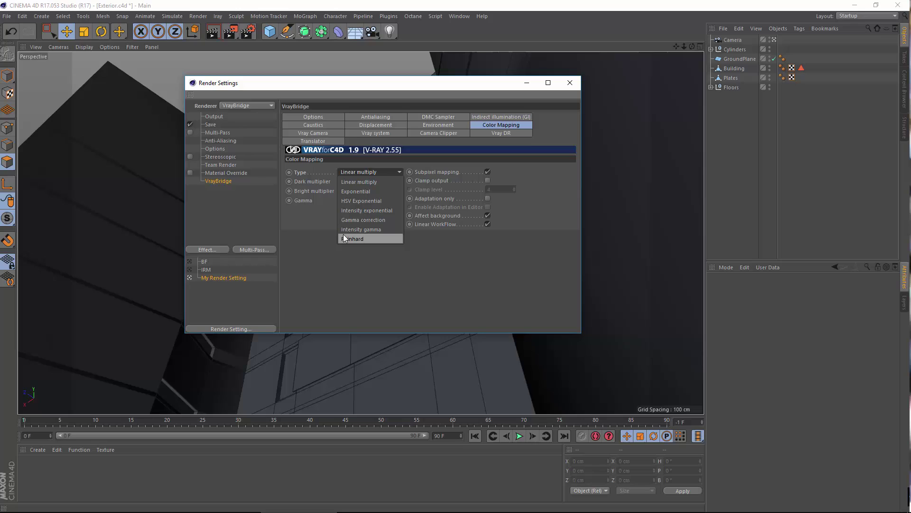
{"action": "left_click", "coordinate": [369, 193]}
{"action": "left_click", "coordinate": [375, 172]}
{"action": "left_click", "coordinate": [363, 201]}
{"action": "left_click", "coordinate": [368, 171]}
{"action": "left_click", "coordinate": [303, 231]}
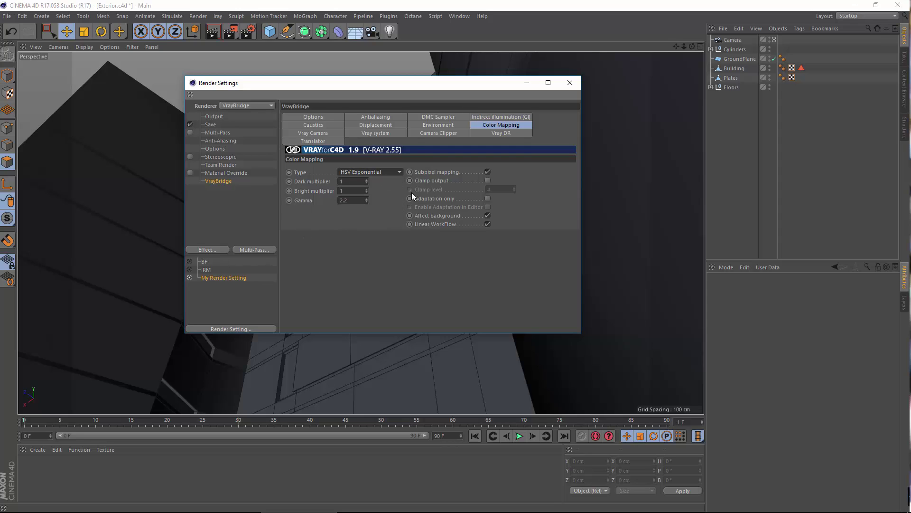
{"action": "left_click", "coordinate": [382, 172]}
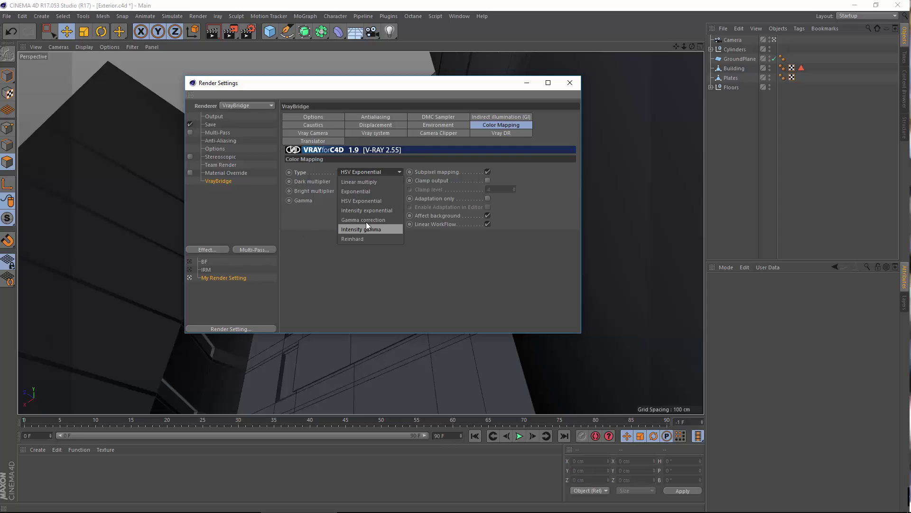
{"action": "left_click", "coordinate": [360, 183]}
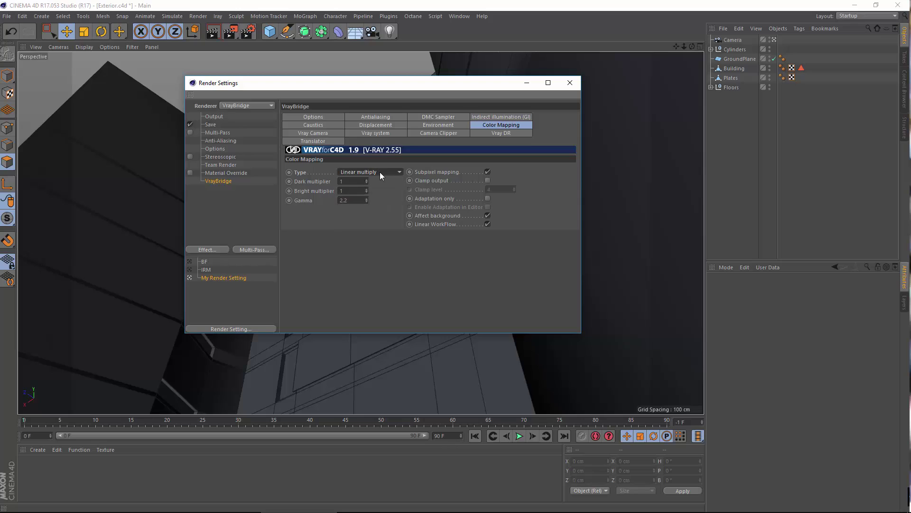
{"action": "left_click", "coordinate": [380, 172]}
{"action": "left_click", "coordinate": [346, 239]}
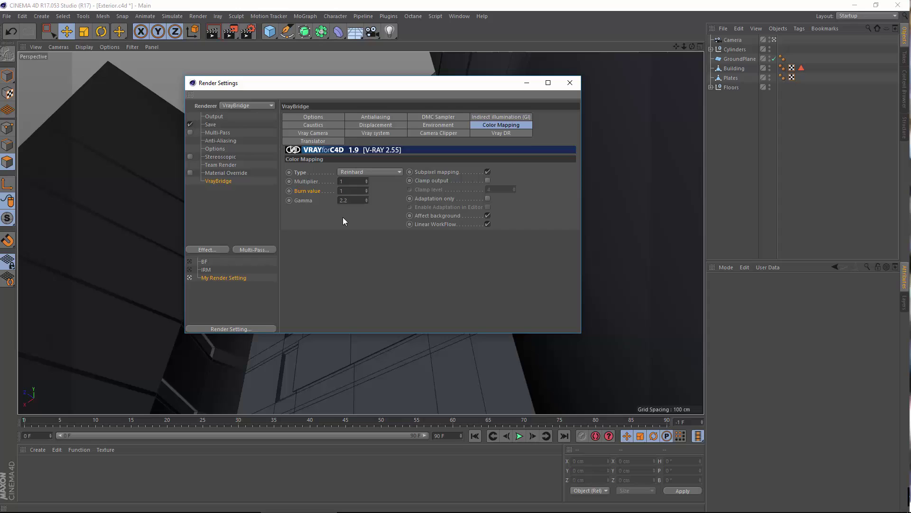
Test Burn value 0.6, reset it to 1, revert to Linear multiply, then show Antialiasing settings.
{"action": "type", "text": "0.6"}
{"action": "left_click_drag", "start_coordinate": [349, 188], "coordinate": [196, 172]}
{"action": "type", "text": "1"}
{"action": "left_click", "coordinate": [357, 174]}
{"action": "left_click", "coordinate": [363, 178]}
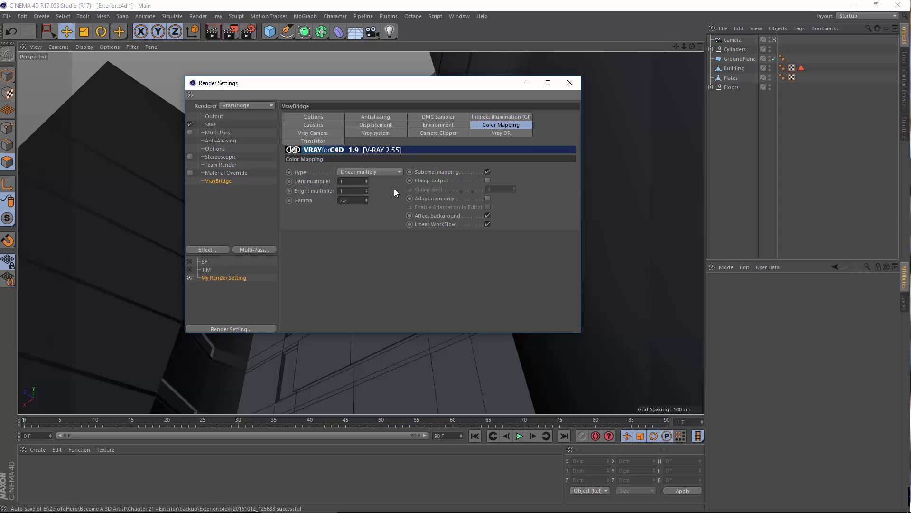
{"action": "left_click", "coordinate": [426, 124]}
{"action": "left_click", "coordinate": [373, 117]}
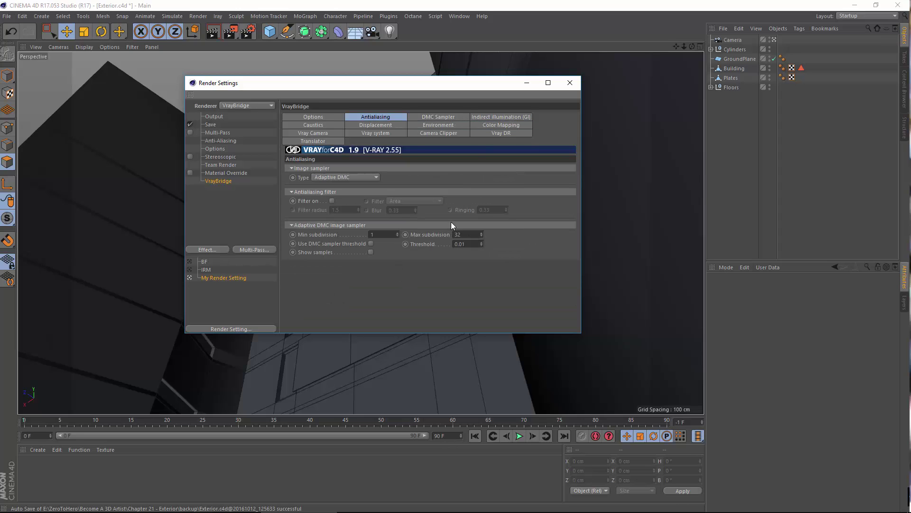
Set Adaptive DMC Max subdivision to 10 and Threshold to 0.03, returning to the GI page.
{"action": "type", "text": "10"}
{"action": "key", "text": "Tab"}
{"action": "key", "text": "BackSpace"}
{"action": "type", "text": "3"}
{"action": "key", "text": "Return"}
{"action": "left_click", "coordinate": [501, 125]}
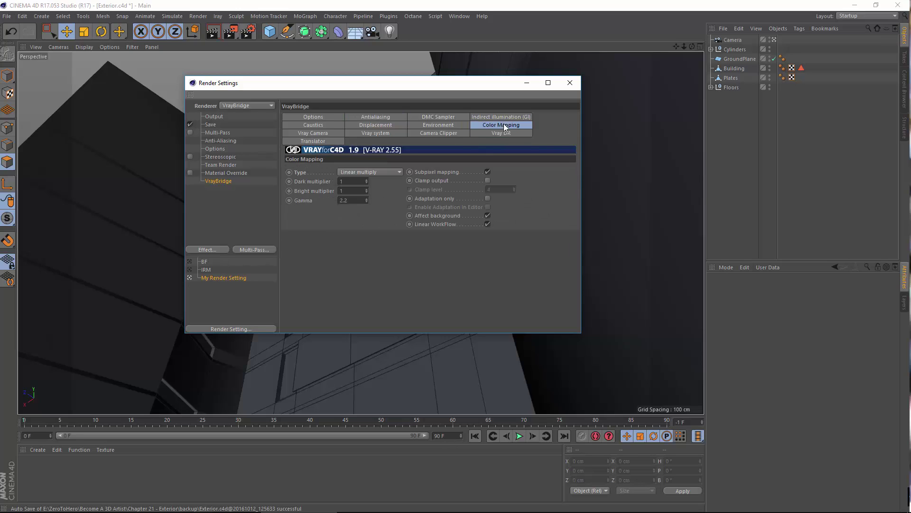
{"action": "left_click", "coordinate": [497, 118]}
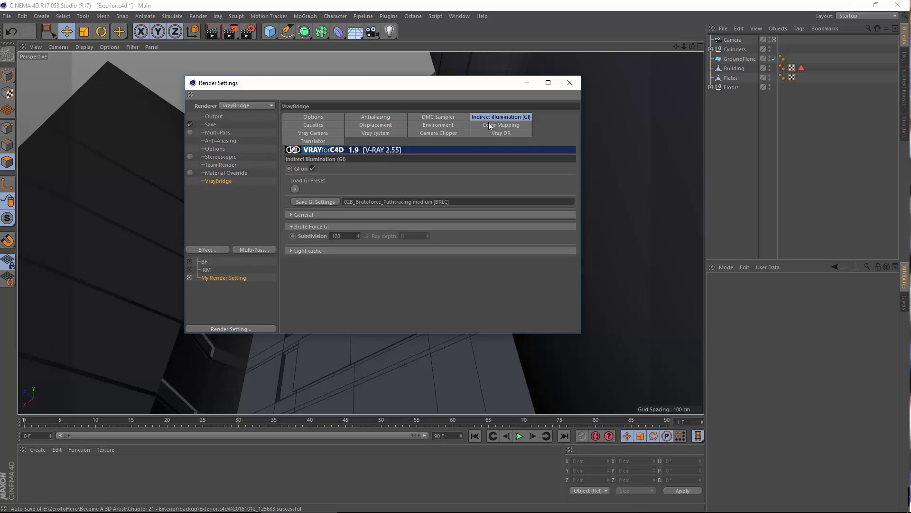
Close Render Settings and toggle Linear Workflow on and back off in Project Settings.
{"action": "left_click", "coordinate": [571, 84]}
{"action": "key", "text": "ctrl+d"}
{"action": "left_click", "coordinate": [773, 445]}
{"action": "left_click", "coordinate": [772, 445]}
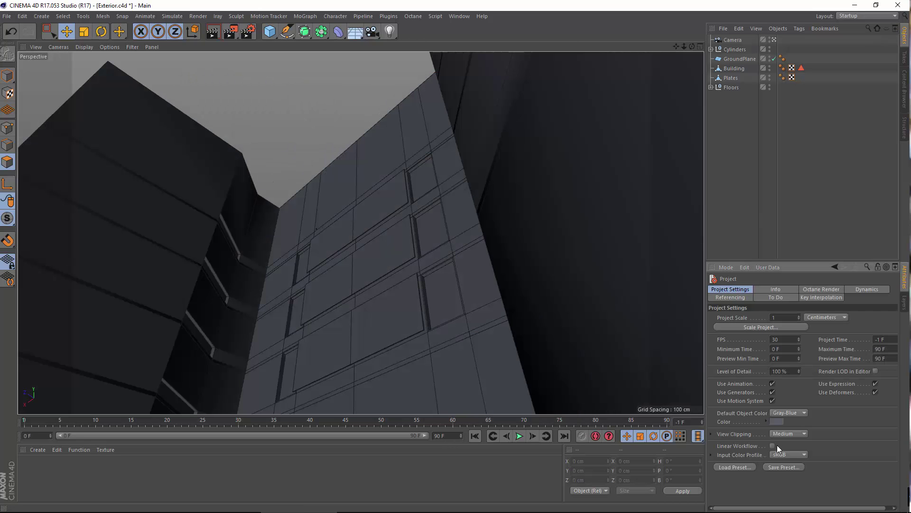
Select the Camera and run a brief V-Ray viewport test render, then stop it.
{"action": "left_click", "coordinate": [739, 40]}
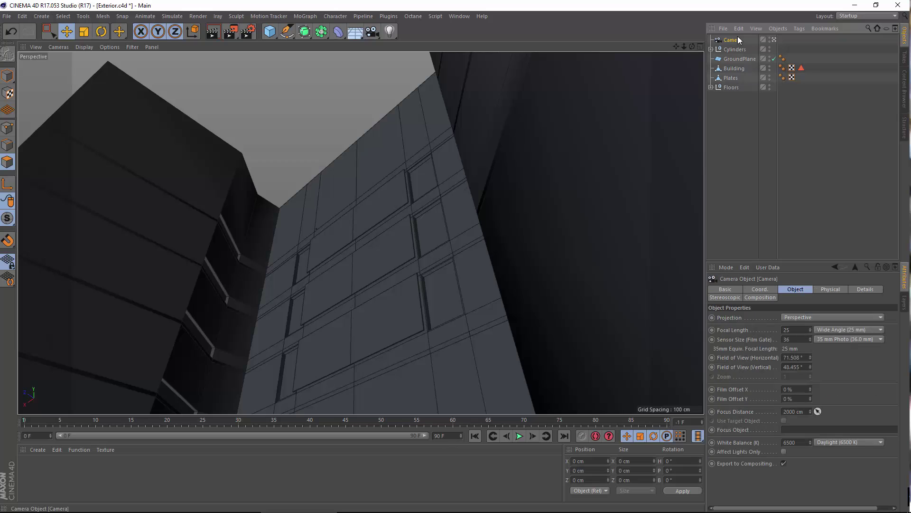
{"action": "left_click", "coordinate": [214, 31]}
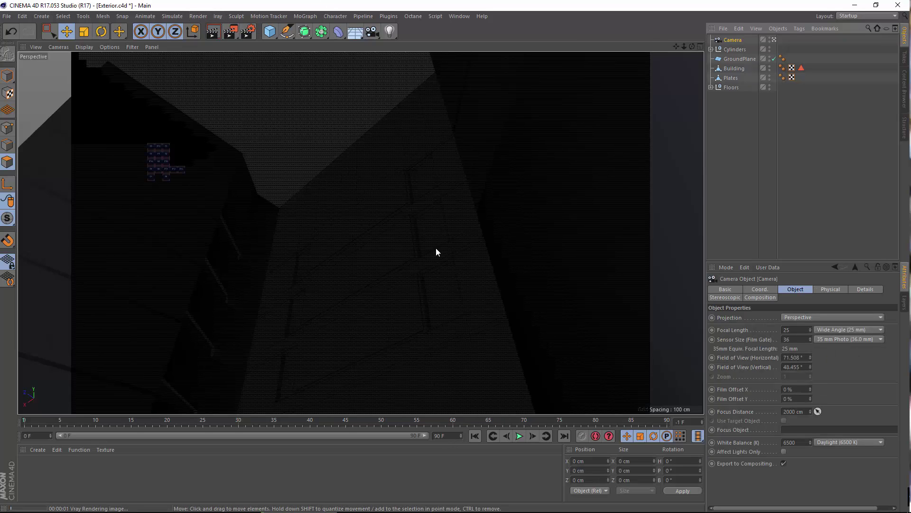
{"action": "left_click", "coordinate": [727, 137]}
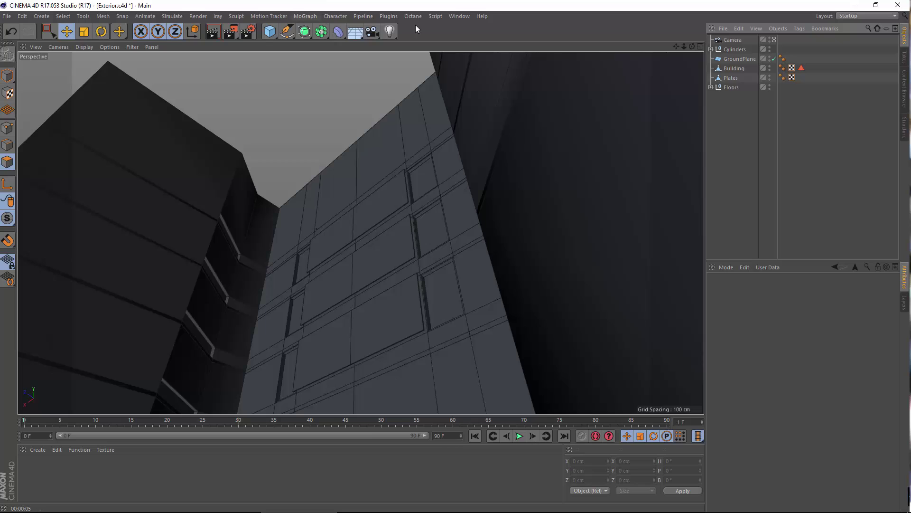
{"action": "left_click", "coordinate": [389, 16]}
{"action": "mouse_move", "coordinate": [432, 45]}
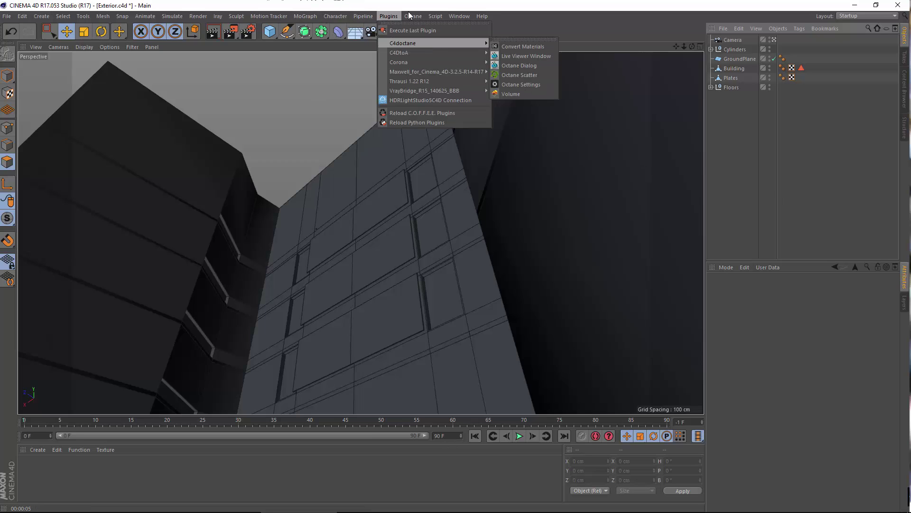
{"action": "key", "text": "Escape"}
{"action": "left_click", "coordinate": [247, 31]}
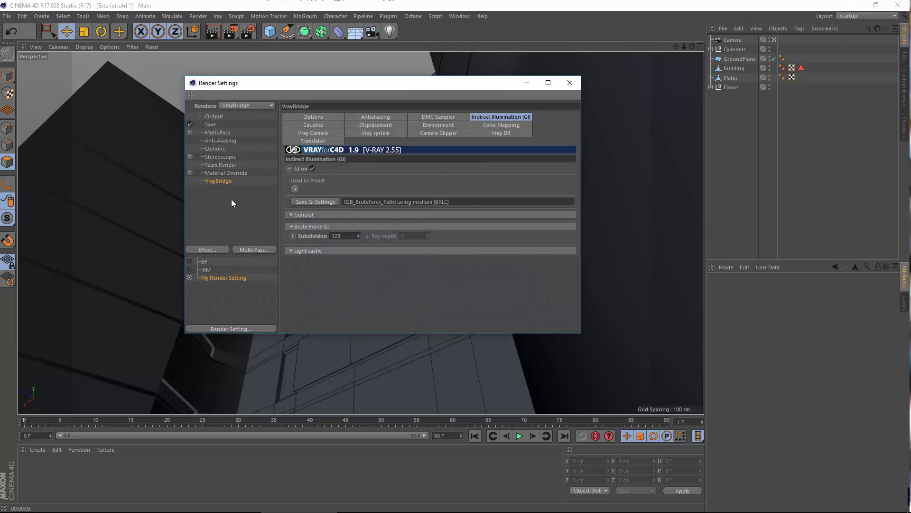
{"action": "left_click", "coordinate": [247, 102]}
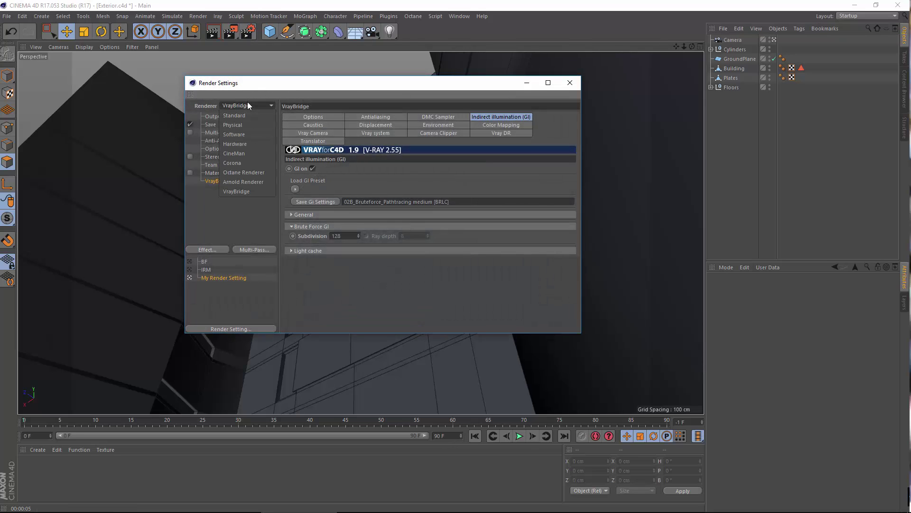
{"action": "left_click", "coordinate": [247, 102]}
{"action": "left_click", "coordinate": [570, 83]}
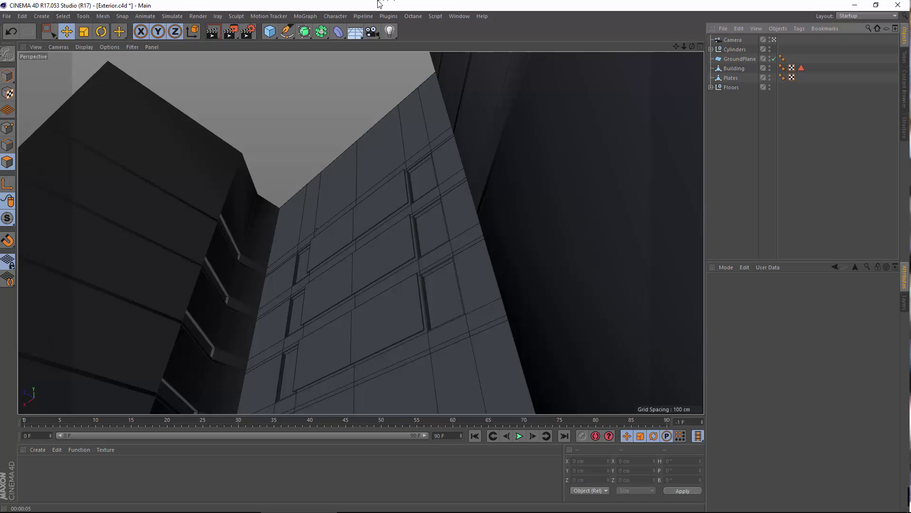
{"action": "left_click", "coordinate": [718, 40]}
{"action": "right_click", "coordinate": [717, 39]}
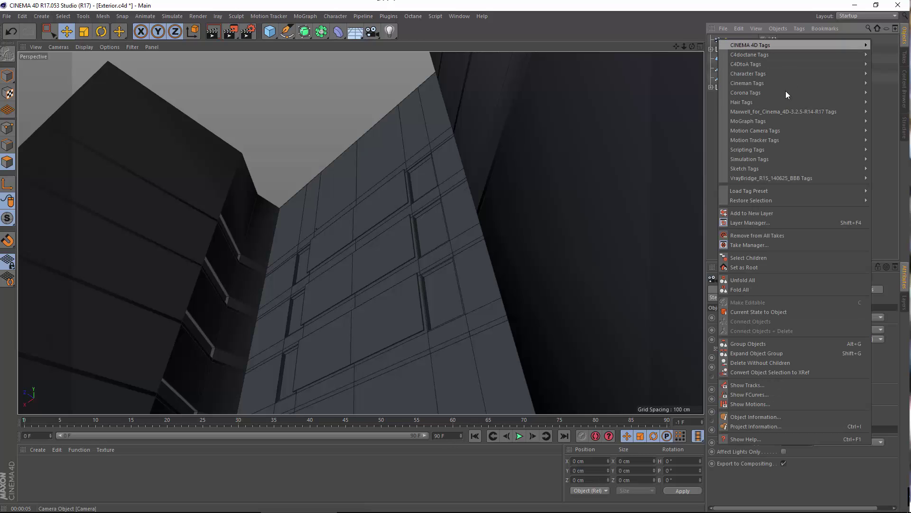
{"action": "mouse_move", "coordinate": [748, 180]}
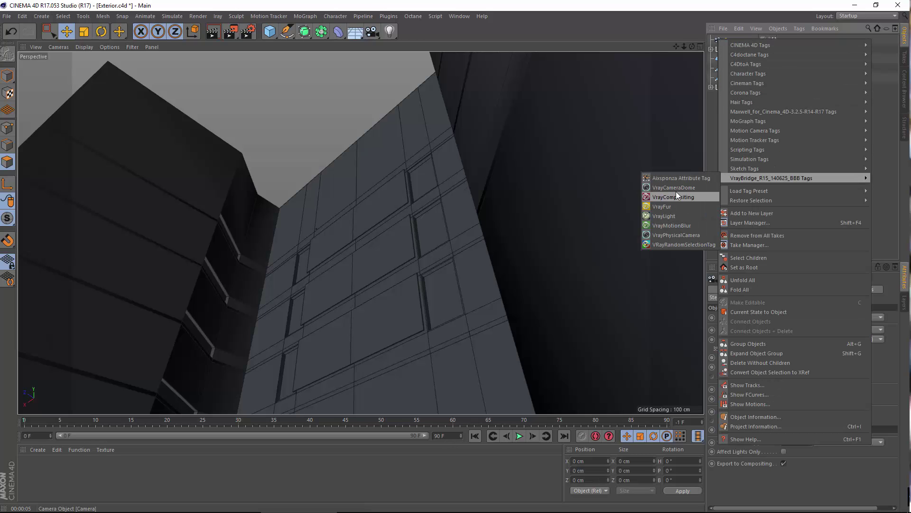
{"action": "left_click", "coordinate": [666, 234]}
{"action": "left_click", "coordinate": [736, 163]}
{"action": "left_click", "coordinate": [782, 39]}
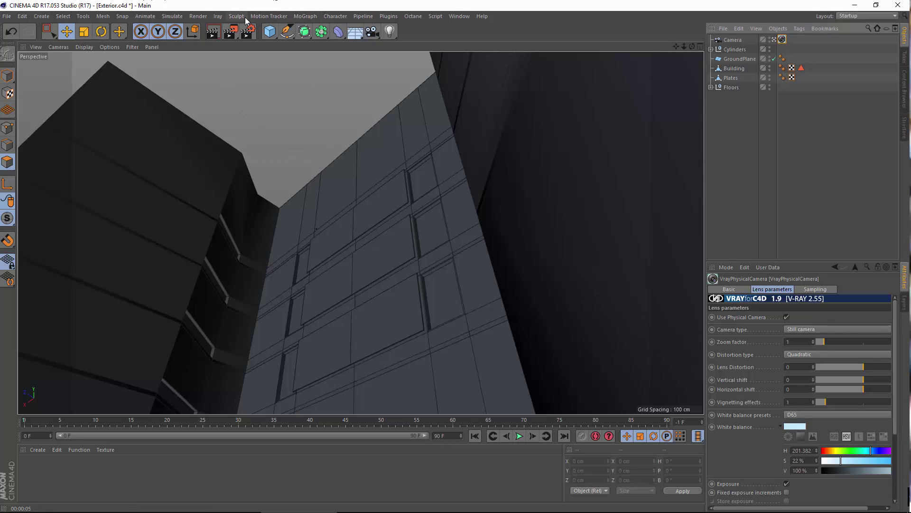
{"action": "left_click", "coordinate": [198, 17]}
{"action": "left_click", "coordinate": [248, 2]}
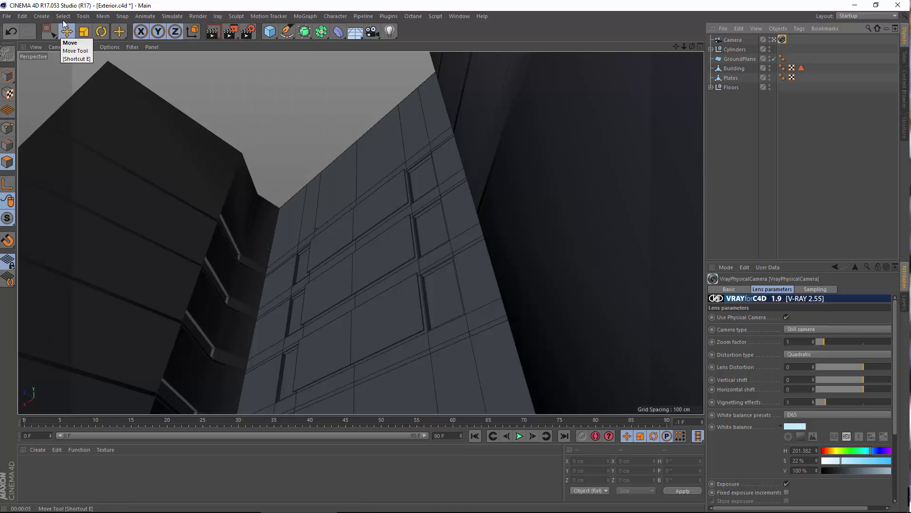
Add a 200 cm Area Light and briefly run an interactive viewport render before stopping it.
{"action": "left_click", "coordinate": [41, 17]}
{"action": "mouse_move", "coordinate": [54, 117]}
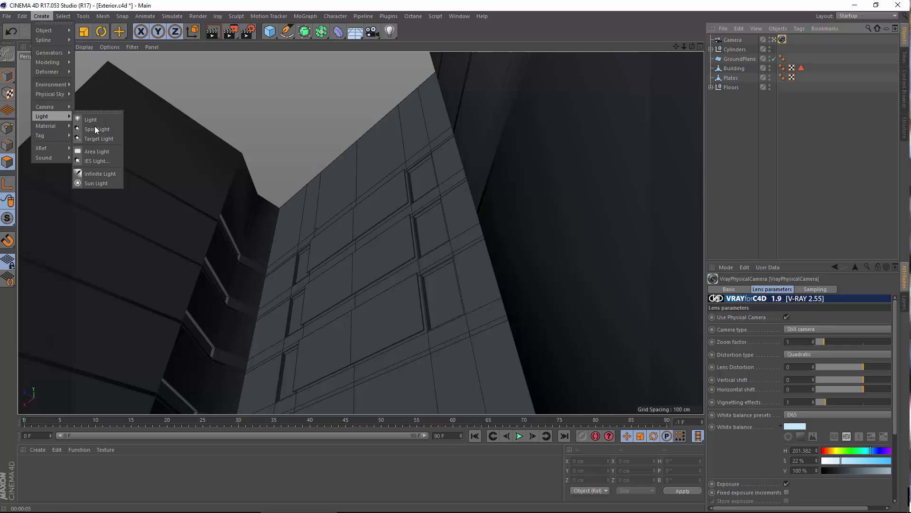
{"action": "left_click", "coordinate": [93, 151]}
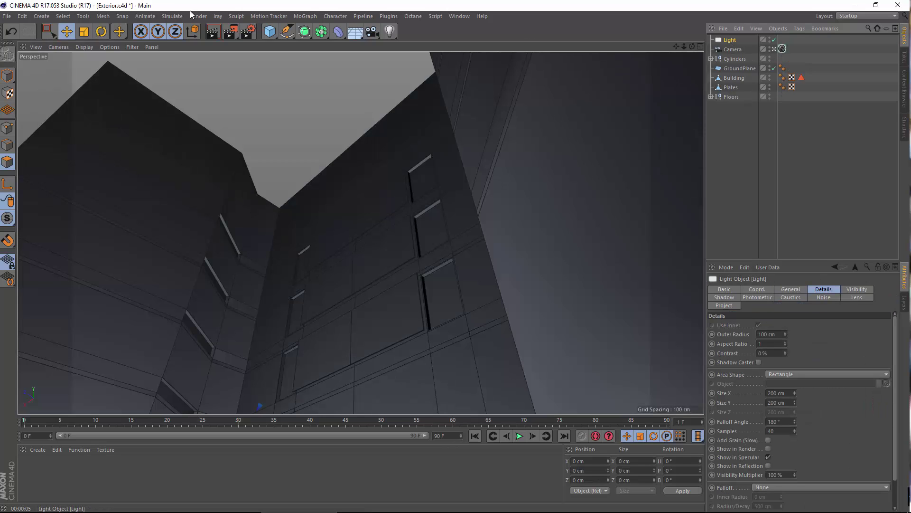
{"action": "left_click", "coordinate": [208, 33]}
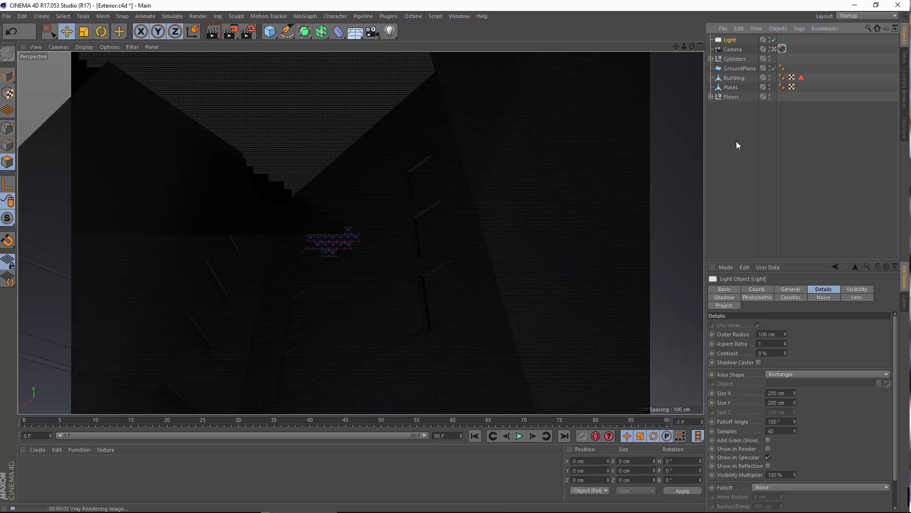
{"action": "left_click", "coordinate": [760, 143]}
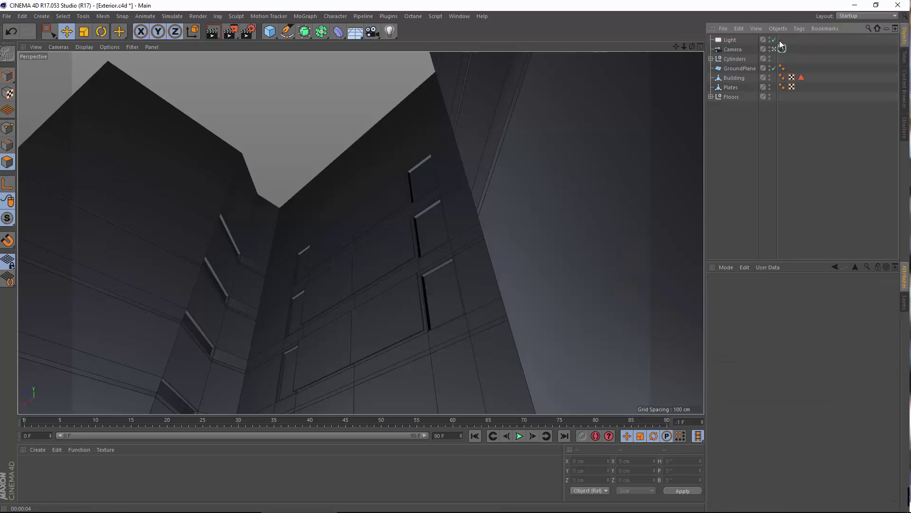
Add a Protection tag to the Camera to lock its position, scale and rotation.
{"action": "right_click", "coordinate": [732, 49]}
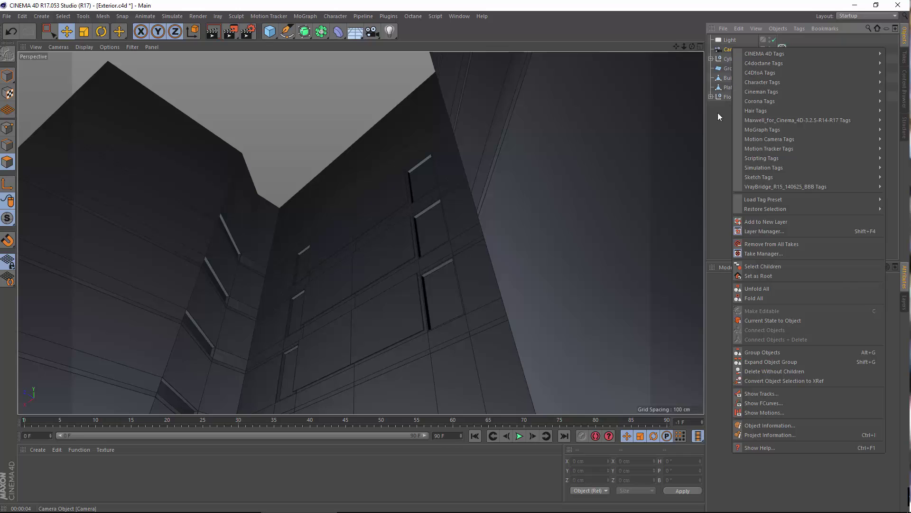
{"action": "mouse_move", "coordinate": [764, 54]}
{"action": "left_click", "coordinate": [679, 206]}
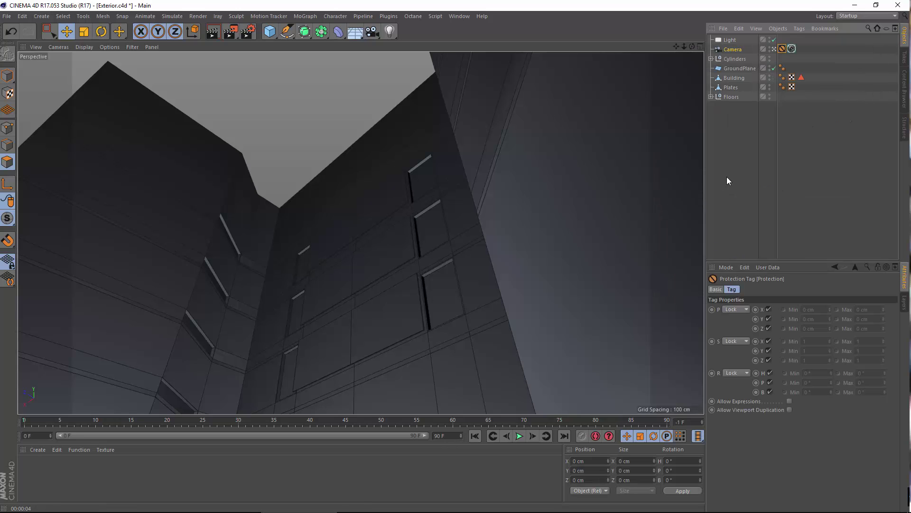
Leave the camera view and orbit and dolly out to see the whole building.
{"action": "left_click", "coordinate": [774, 49]}
{"action": "left_click_drag", "start_coordinate": [299, 289], "coordinate": [332, 398], "text": "alt"}
{"action": "right_click_drag", "start_coordinate": [370, 283], "coordinate": [315, 292], "text": "alt"}
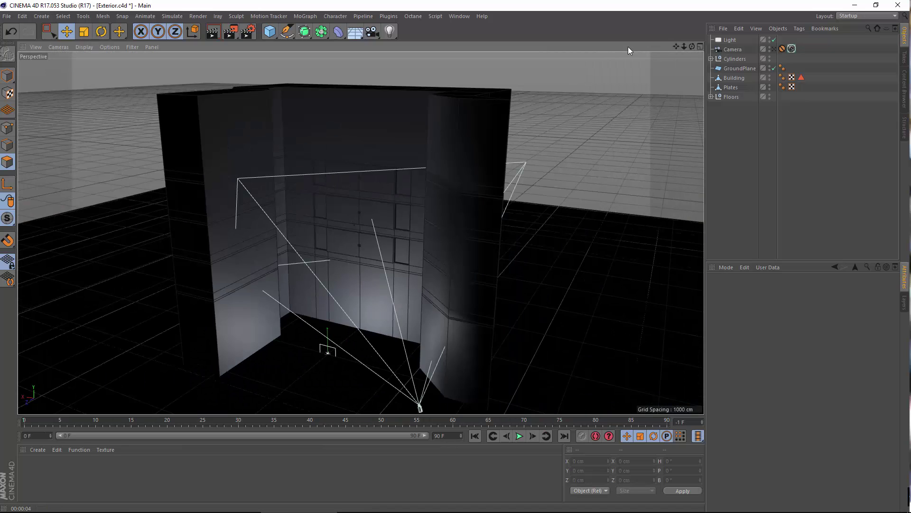
Raise the light, rotate it toward the building, and slide it against the inner facade.
{"action": "left_click", "coordinate": [730, 40]}
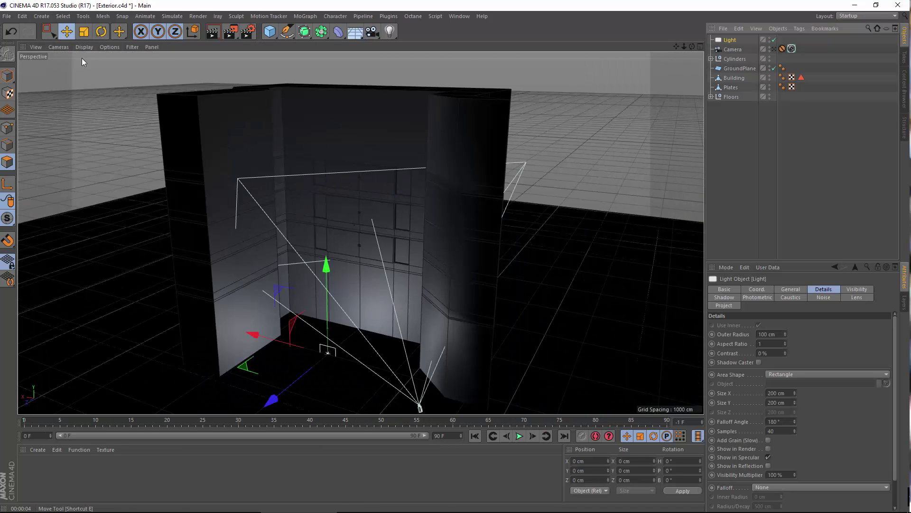
{"action": "left_click_drag", "start_coordinate": [327, 246], "coordinate": [326, 70]}
{"action": "key", "text": "r"}
{"action": "left_click_drag", "start_coordinate": [293, 204], "coordinate": [299, 261]}
{"action": "scroll", "coordinate": [351, 166], "scroll_direction": "up", "scroll_amount": 6}
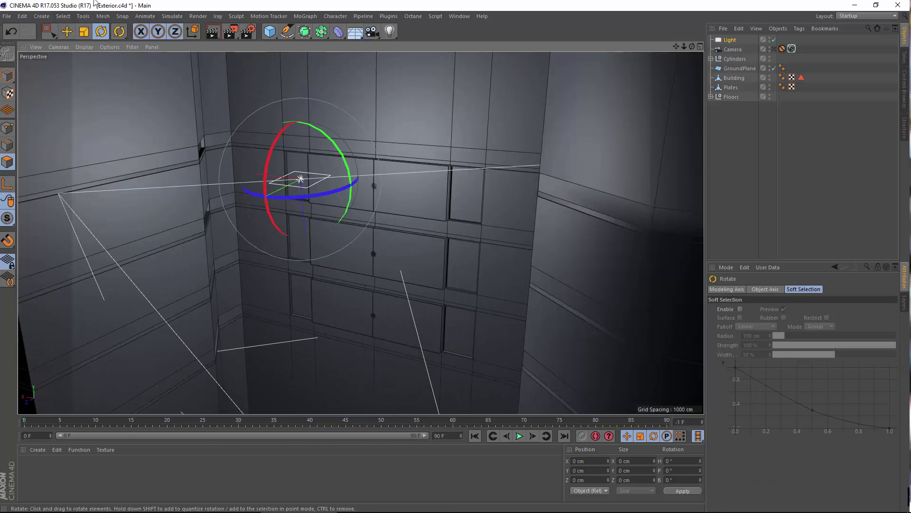
{"action": "left_click", "coordinate": [67, 31]}
{"action": "left_click_drag", "start_coordinate": [256, 209], "coordinate": [274, 193]}
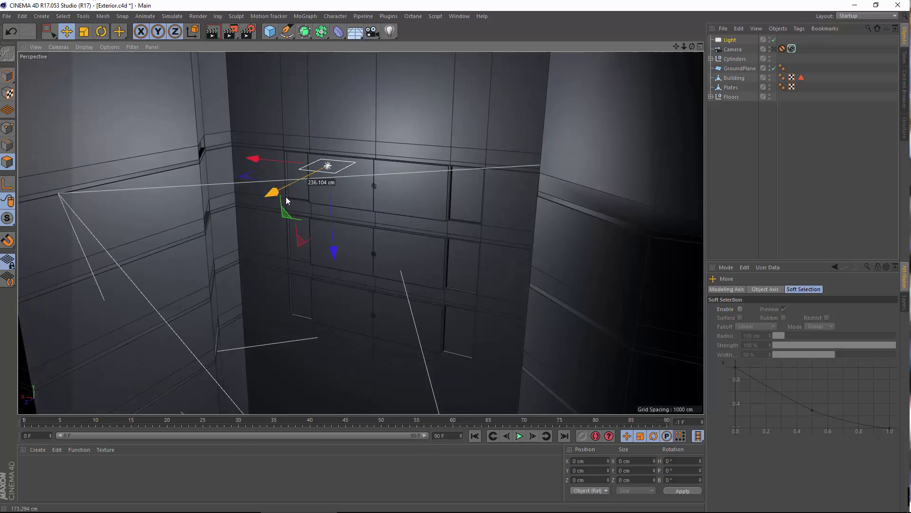
Add a VrayLight tag to the light and set its area light subdivisions to 128.
{"action": "right_click", "coordinate": [726, 41]}
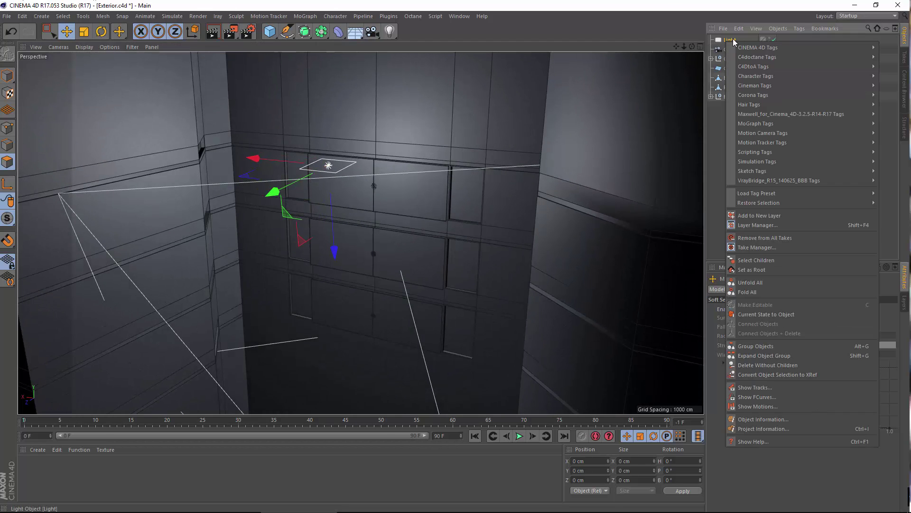
{"action": "mouse_move", "coordinate": [754, 180]}
{"action": "left_click", "coordinate": [665, 219]}
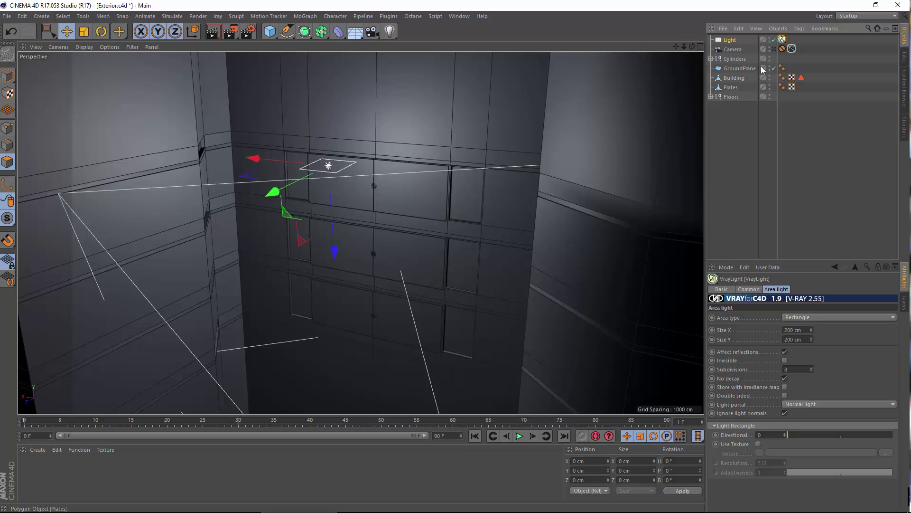
{"action": "left_click", "coordinate": [749, 289]}
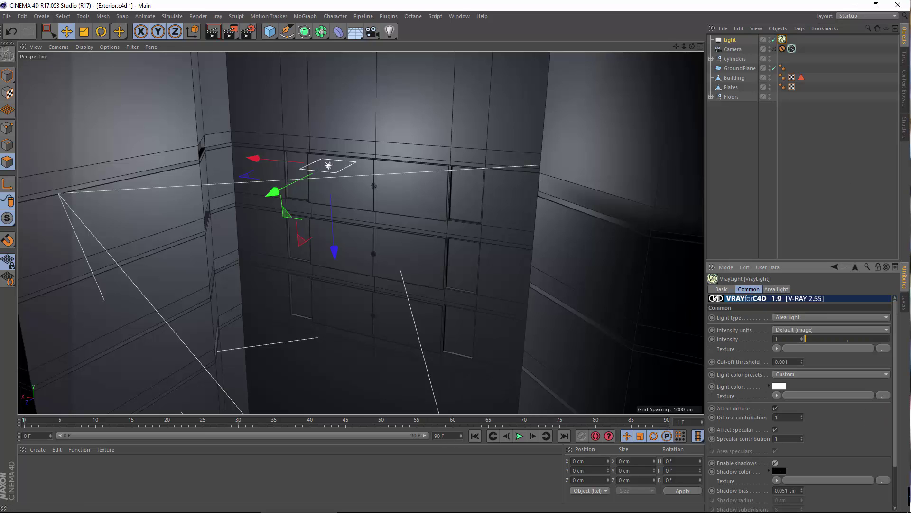
{"action": "left_click", "coordinate": [777, 289]}
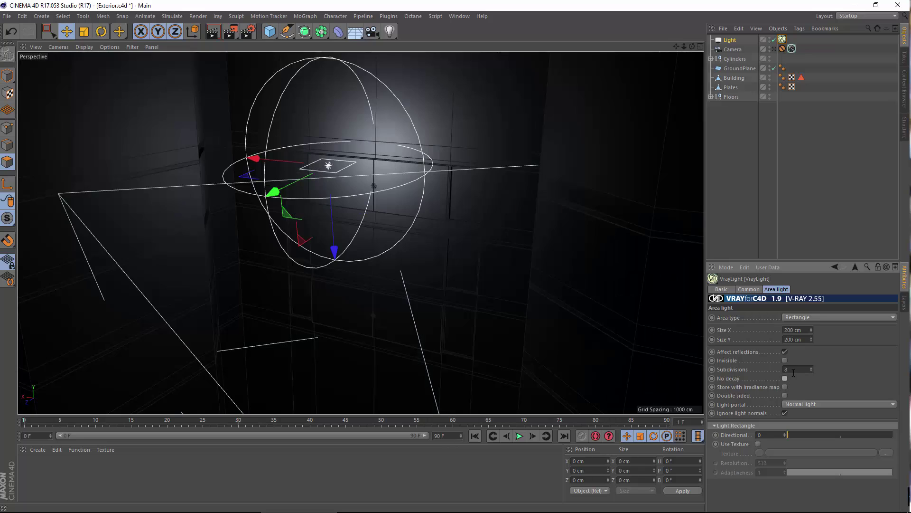
{"action": "left_click_drag", "start_coordinate": [793, 371], "coordinate": [759, 366]}
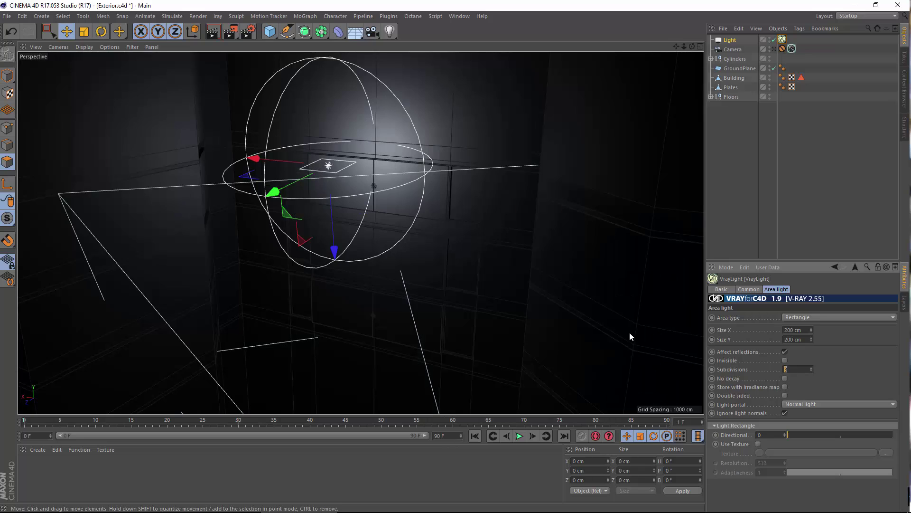
{"action": "type", "text": "128"}
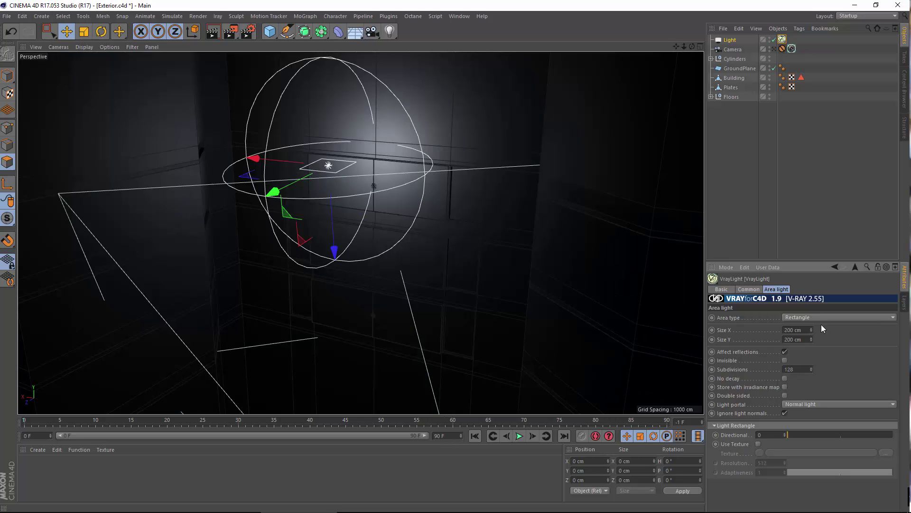
Return to the camera view and V-Ray render a selected region of the facade.
{"action": "left_click", "coordinate": [774, 48]}
{"action": "left_click", "coordinate": [213, 32]}
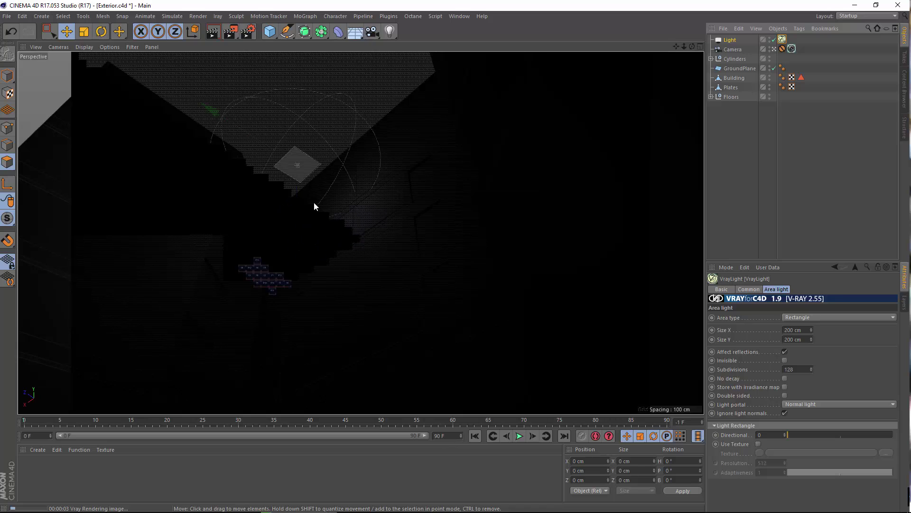
{"action": "left_click_drag", "start_coordinate": [232, 33], "coordinate": [283, 50]}
{"action": "left_click_drag", "start_coordinate": [214, 77], "coordinate": [403, 252]}
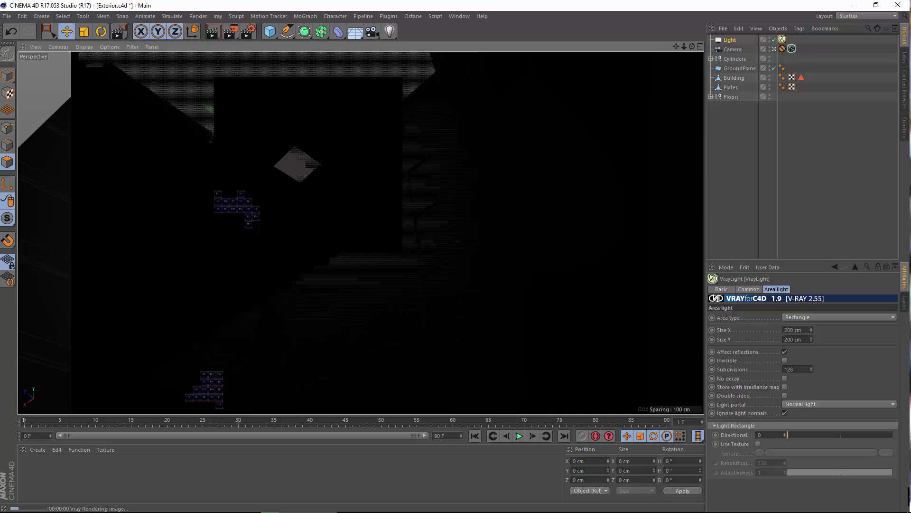
Set the VrayLight intensity units to Radiant power (W) at 50 and re-render the view.
{"action": "left_click", "coordinate": [749, 289]}
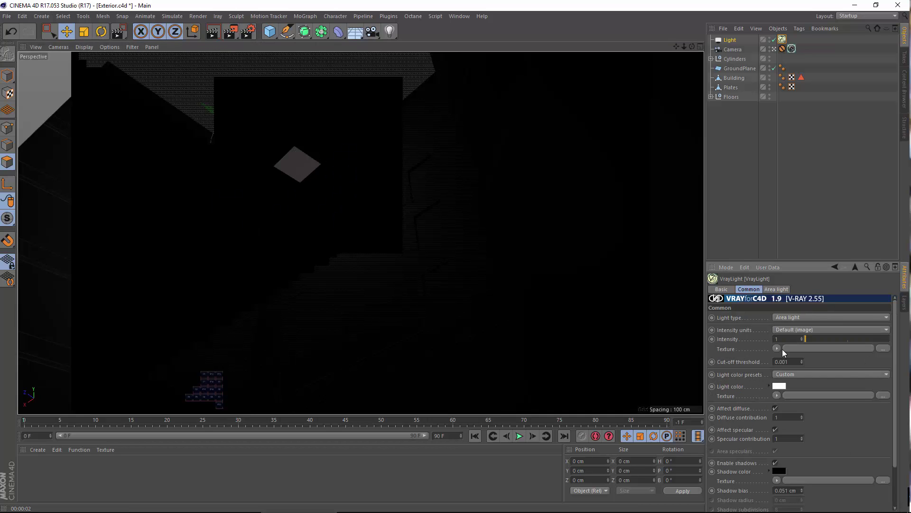
{"action": "left_click", "coordinate": [796, 331]}
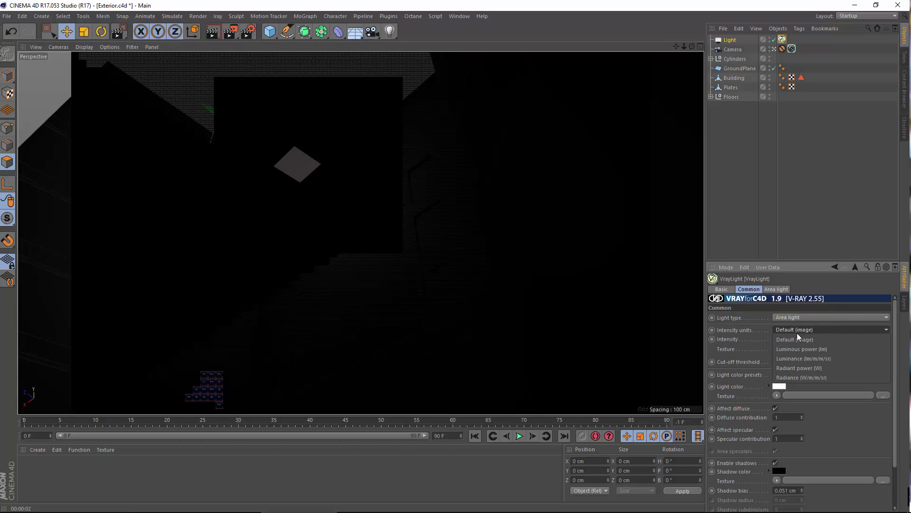
{"action": "left_click", "coordinate": [796, 364]}
{"action": "type", "text": "50"}
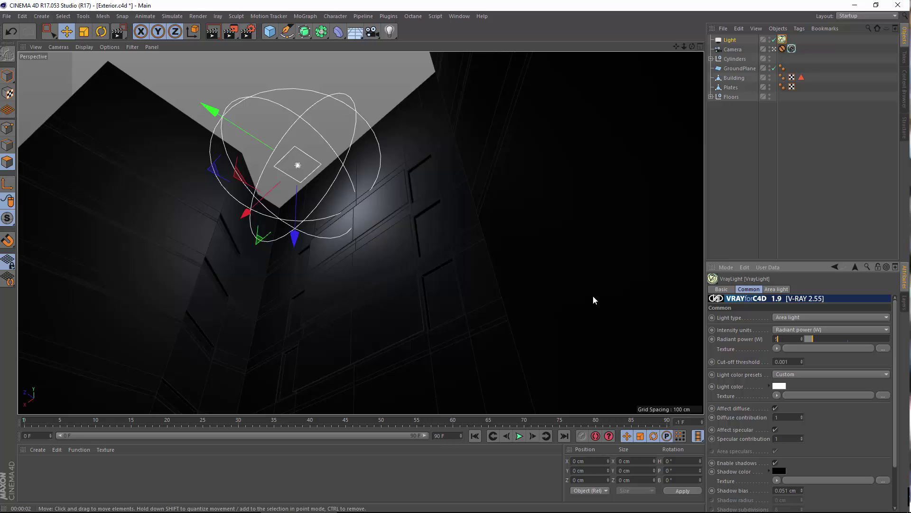
{"action": "key", "text": "Return"}
{"action": "left_click", "coordinate": [213, 33]}
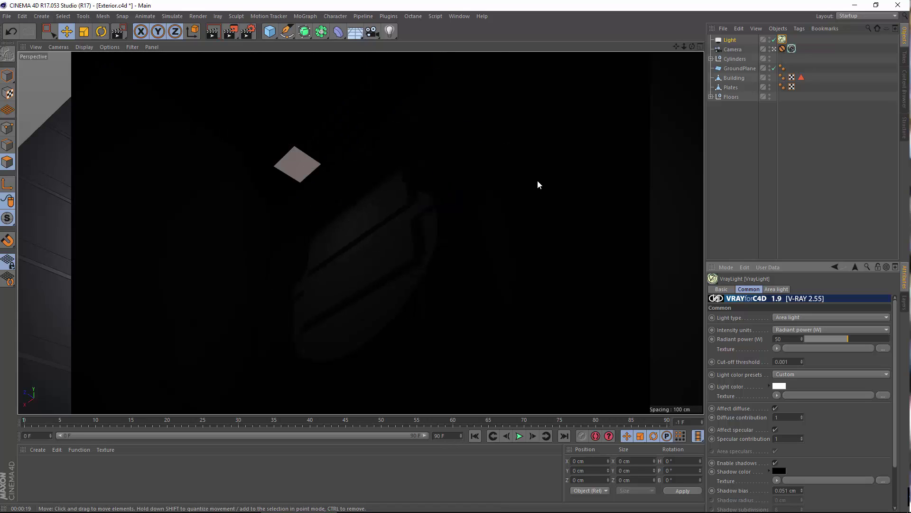
Set the area light's Radiant power to 2000 W in the Common tab and re-render the view.
{"action": "left_click", "coordinate": [777, 289]}
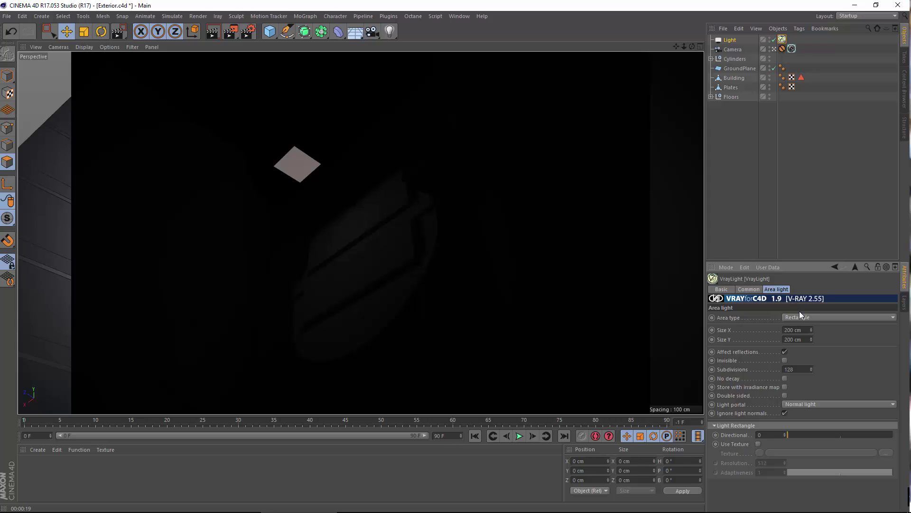
{"action": "left_click", "coordinate": [750, 289]}
{"action": "double_click", "coordinate": [786, 339]}
{"action": "type", "text": "2000"}
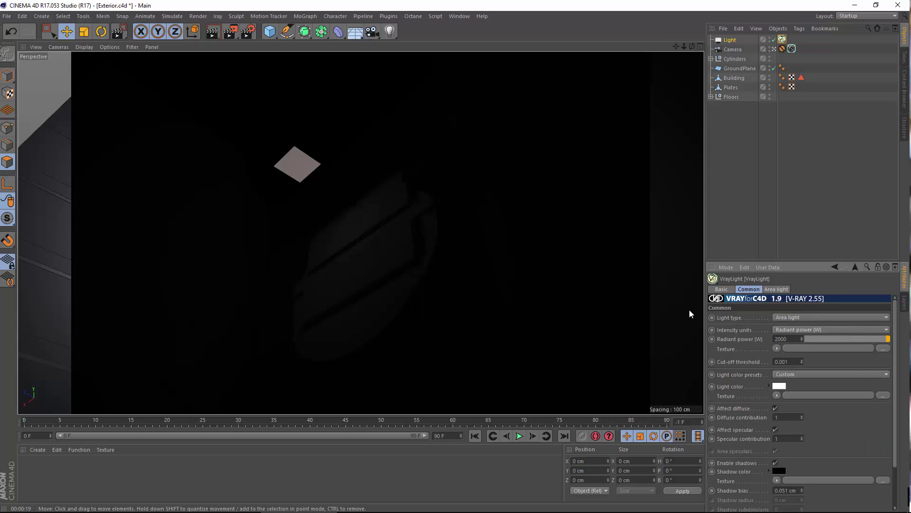
{"action": "key", "text": "Return"}
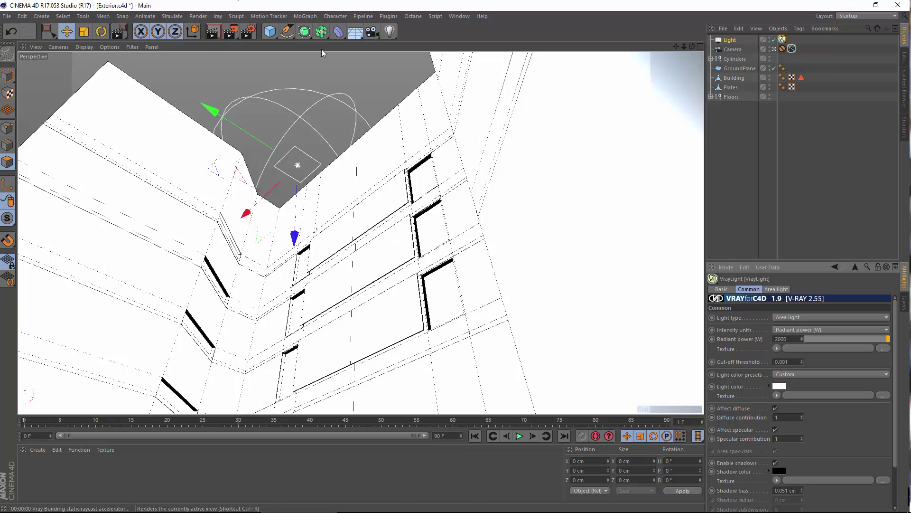
{"action": "left_click", "coordinate": [212, 37]}
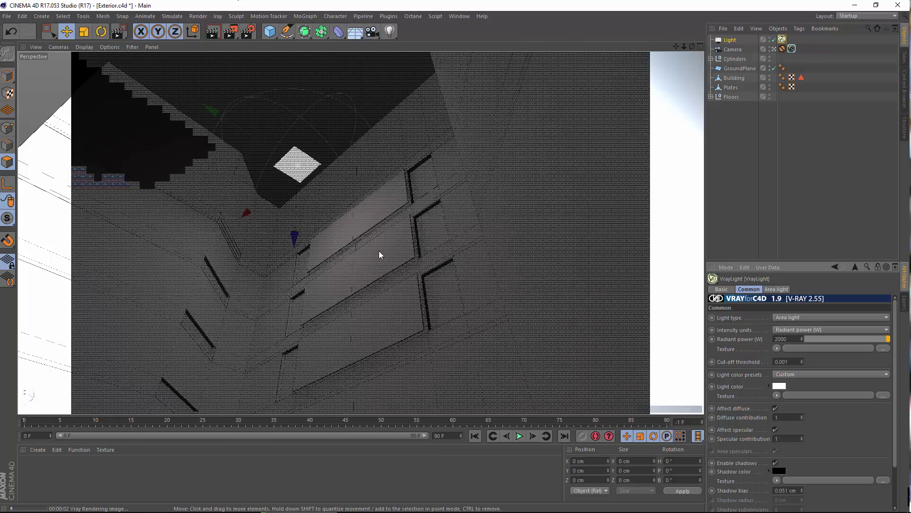
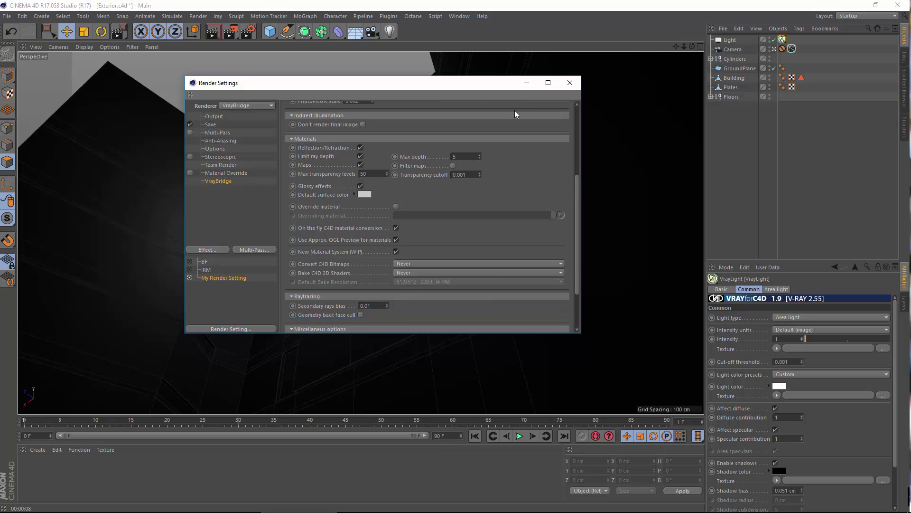
Review the VrayBridge options, Antialiasing and DMC Sampler settings, then close Render Settings.
{"action": "scroll", "coordinate": [413, 196], "scroll_direction": "down", "scroll_amount": 3}
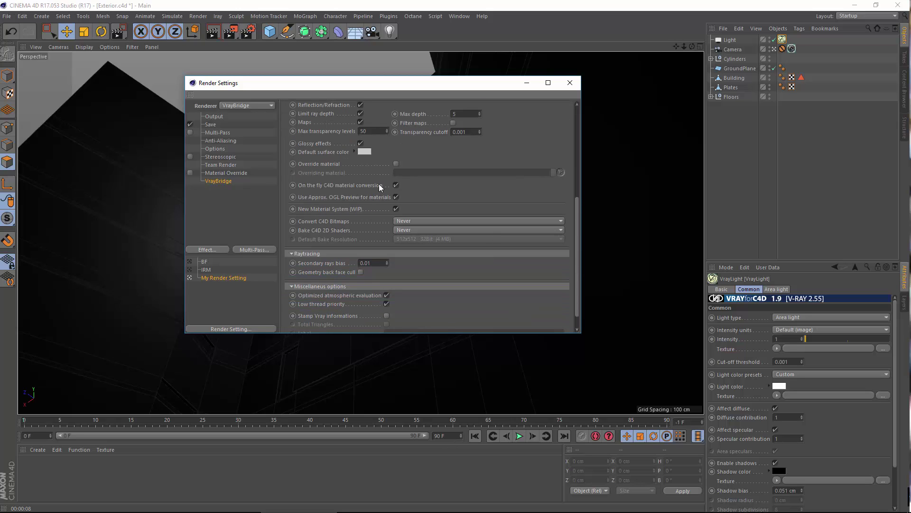
{"action": "scroll", "coordinate": [439, 195], "scroll_direction": "down", "scroll_amount": 1}
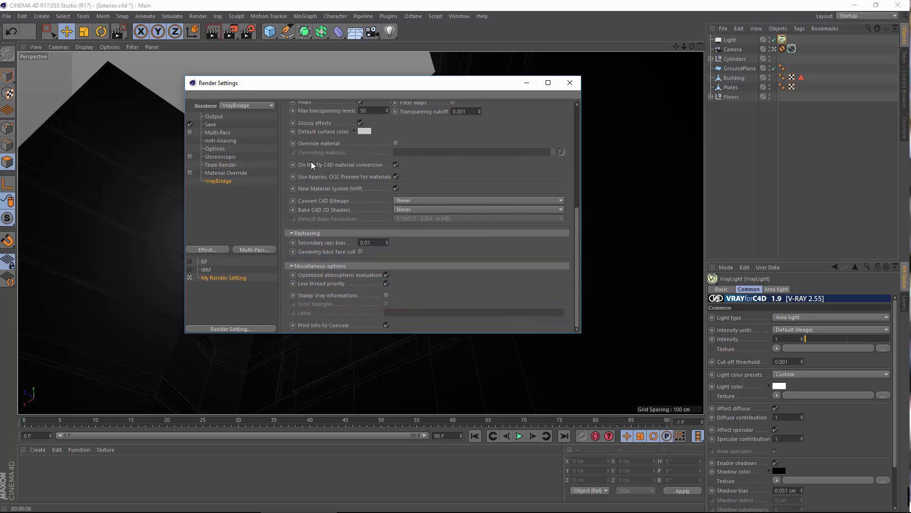
{"action": "left_click", "coordinate": [347, 180]}
{"action": "scroll", "coordinate": [433, 296], "scroll_direction": "up", "scroll_amount": 5}
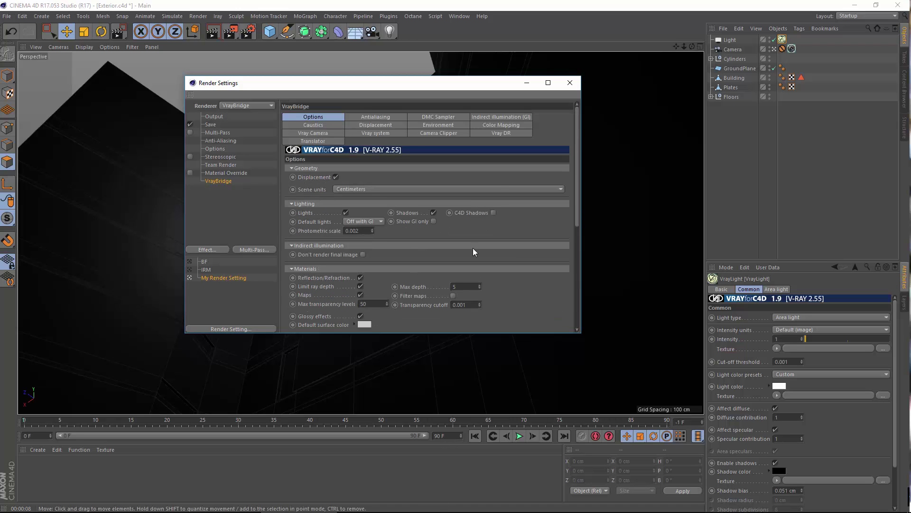
{"action": "left_click", "coordinate": [375, 118]}
{"action": "left_click", "coordinate": [430, 116]}
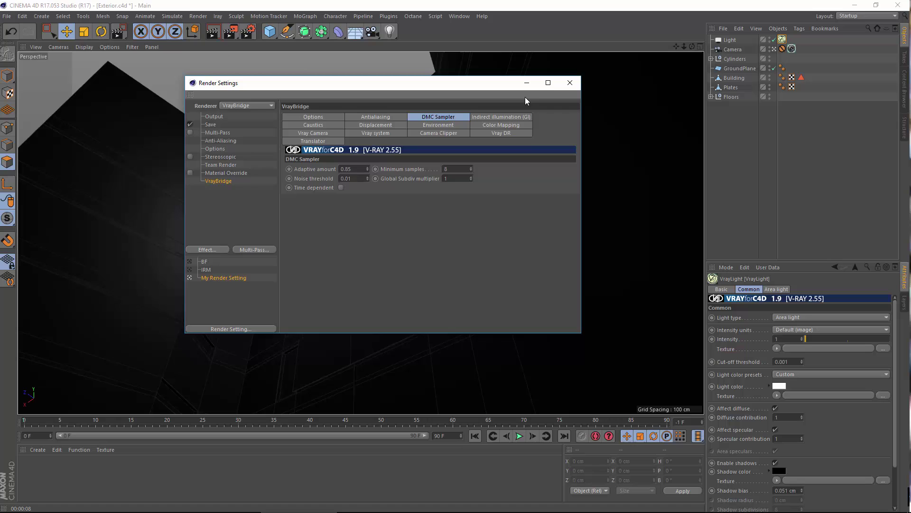
{"action": "left_click", "coordinate": [569, 82]}
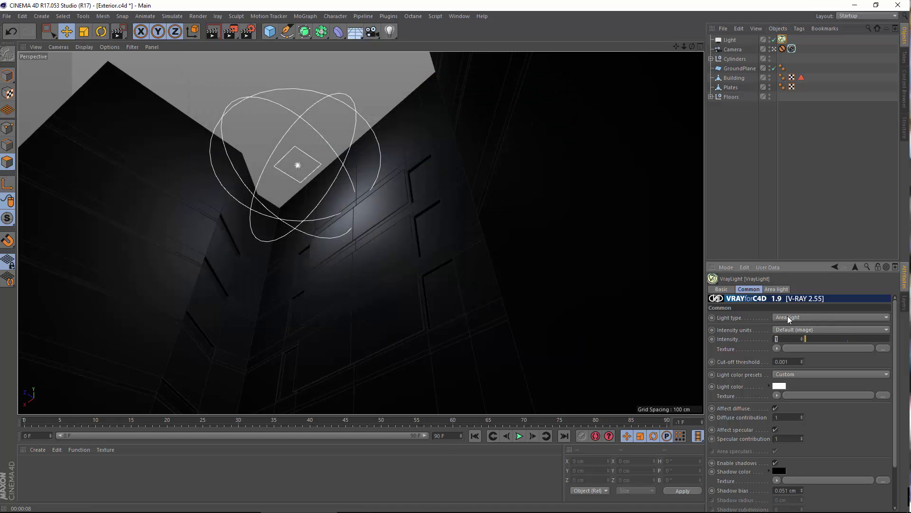
Make the V-Ray light a spherical Dome using an HDRI texture at 7070 resolution.
{"action": "left_click", "coordinate": [777, 289]}
{"action": "left_click", "coordinate": [816, 317]}
{"action": "left_click", "coordinate": [799, 349]}
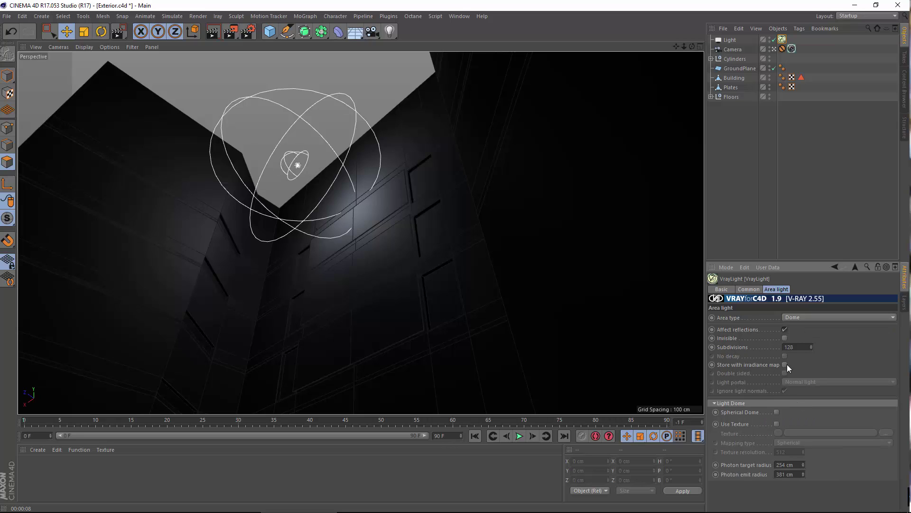
{"action": "left_click", "coordinate": [777, 412]}
{"action": "left_click", "coordinate": [777, 424]}
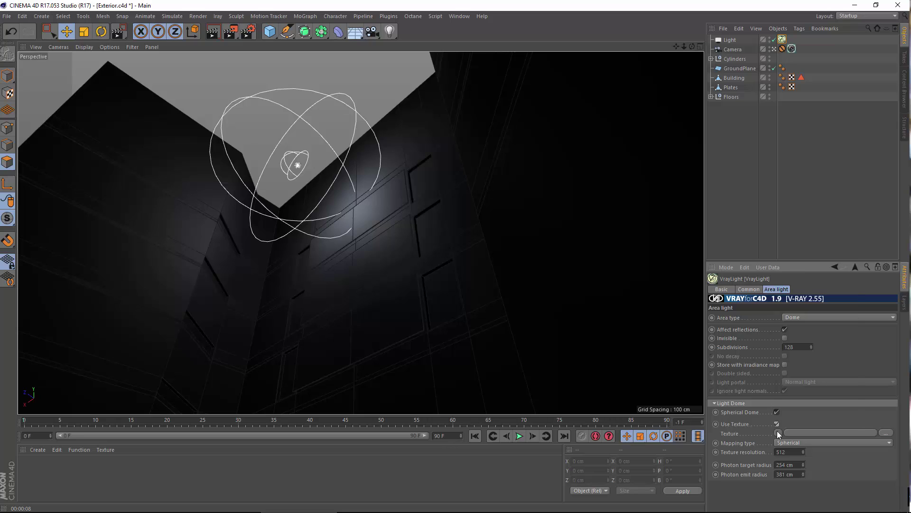
{"action": "left_click", "coordinate": [776, 431]}
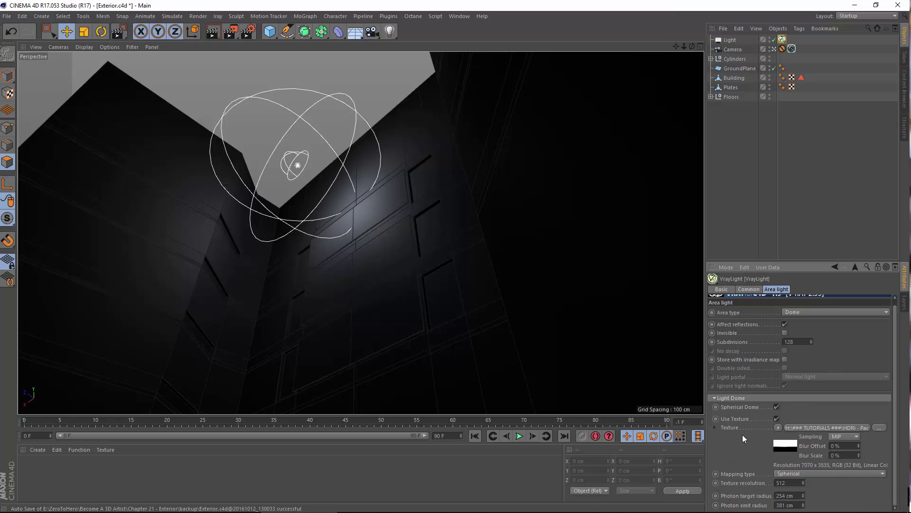
{"action": "left_click_drag", "start_coordinate": [788, 483], "coordinate": [696, 462]}
{"action": "type", "text": "7070"}
Check the light's Common and Area light settings, then start a V-Ray test render.
{"action": "scroll", "coordinate": [829, 343], "scroll_direction": "up", "scroll_amount": 1}
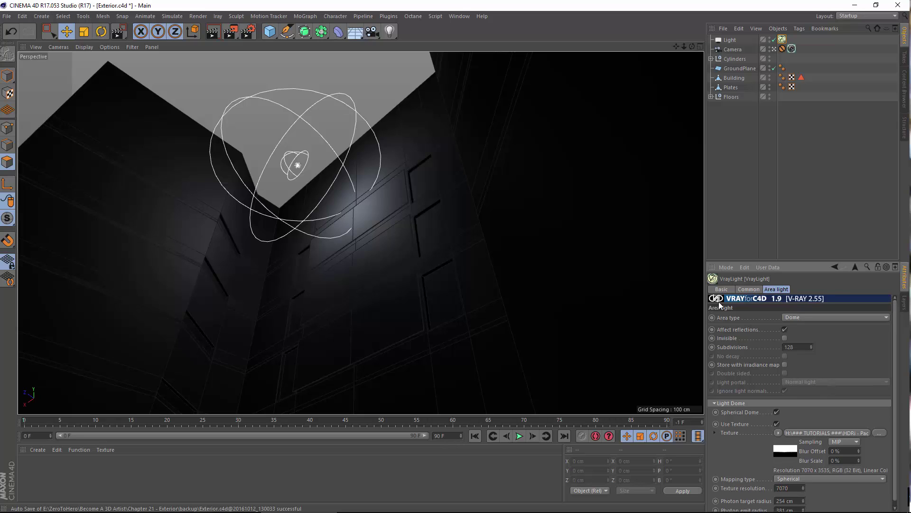
{"action": "left_click", "coordinate": [748, 290]}
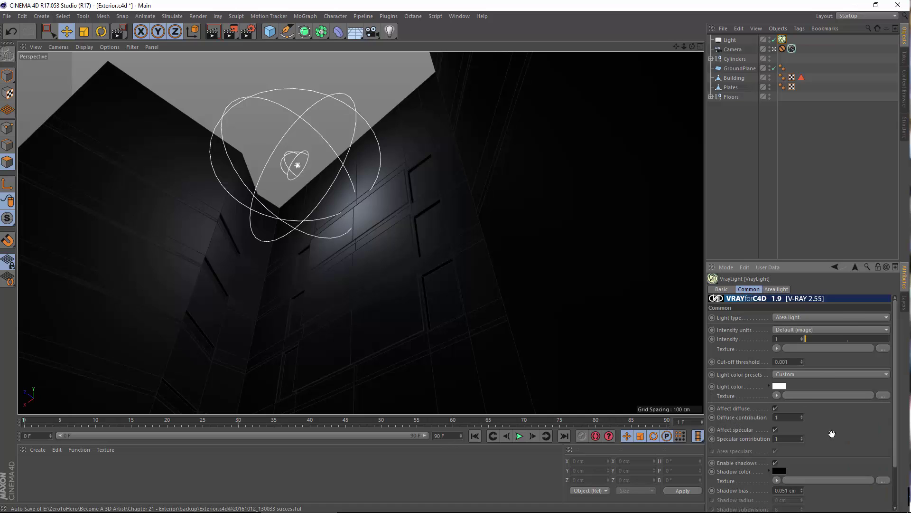
{"action": "left_click", "coordinate": [779, 289]}
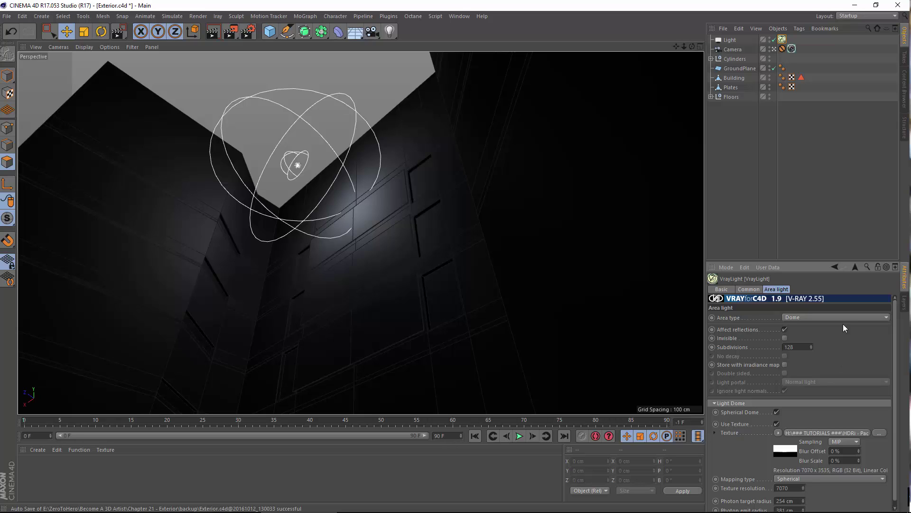
{"action": "left_click", "coordinate": [749, 289]}
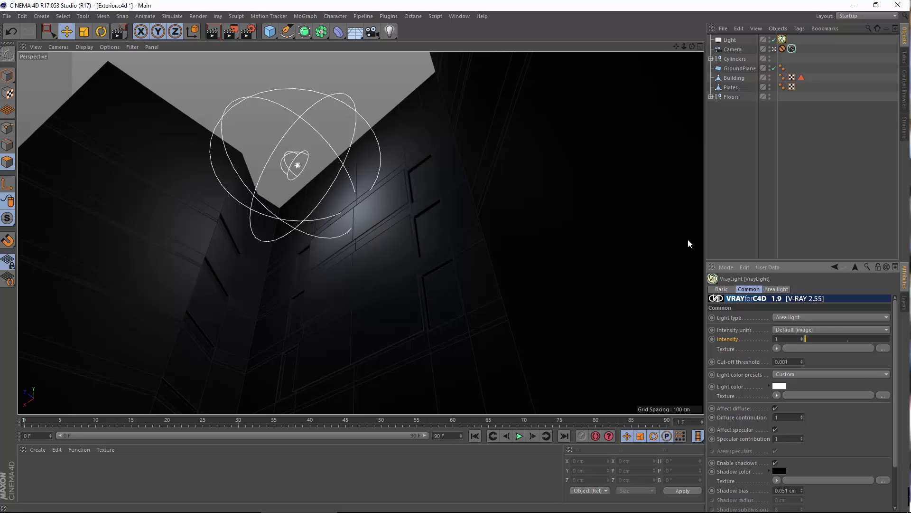
{"action": "left_click", "coordinate": [213, 31]}
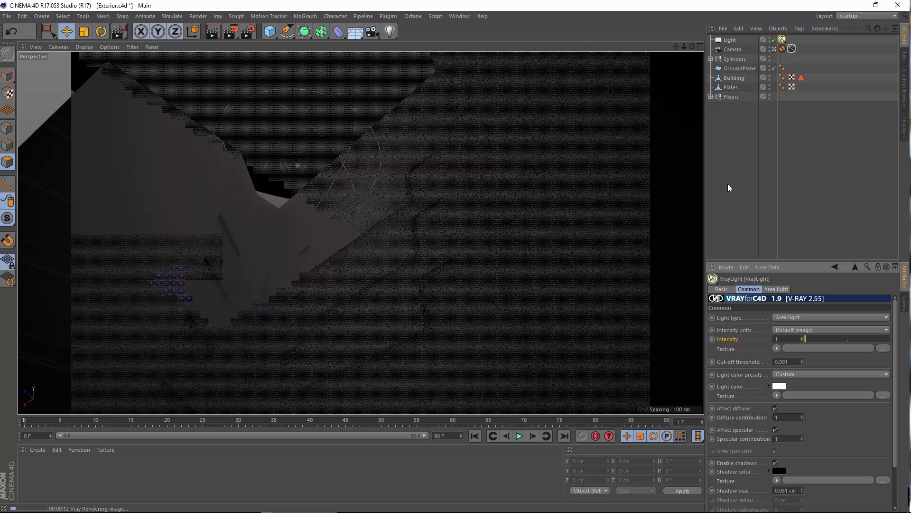
Select the Light object and rotate it 70° in heading.
{"action": "left_click", "coordinate": [739, 172]}
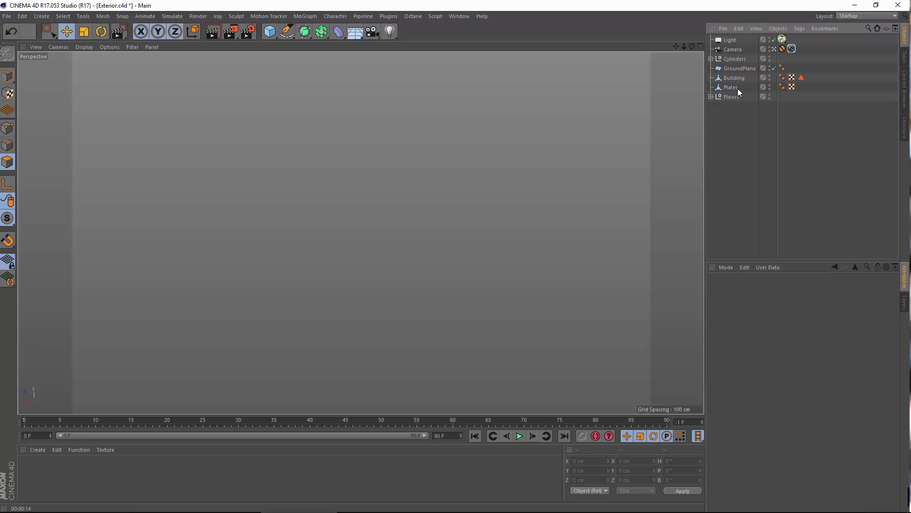
{"action": "left_click", "coordinate": [733, 42]}
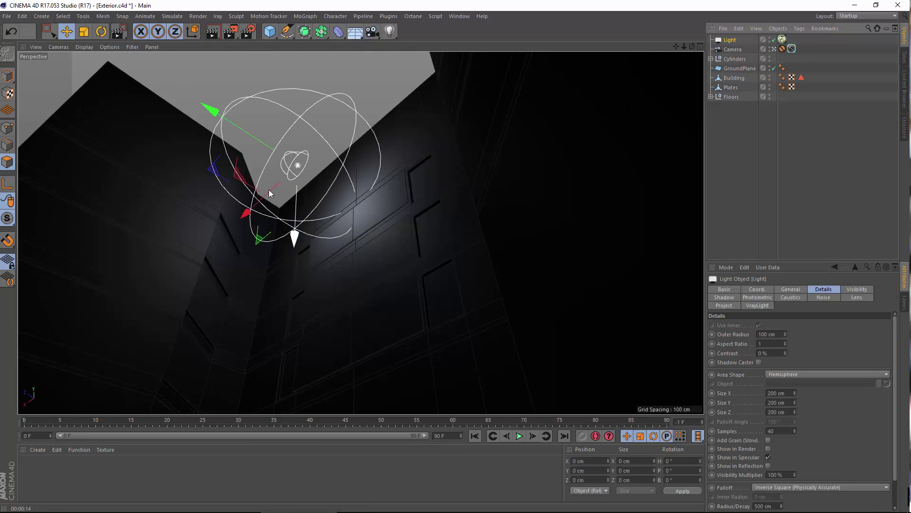
{"action": "left_click", "coordinate": [101, 31]}
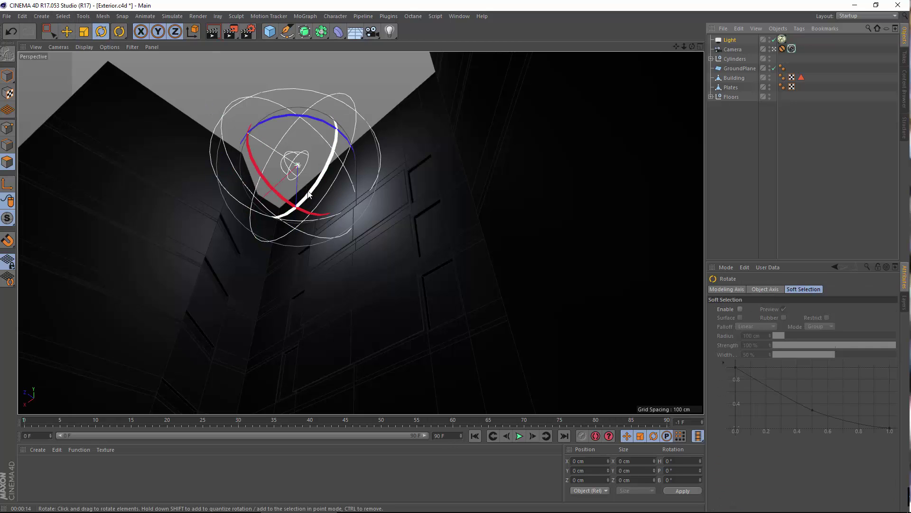
{"action": "left_click_drag", "start_coordinate": [246, 168], "coordinate": [246, 60]}
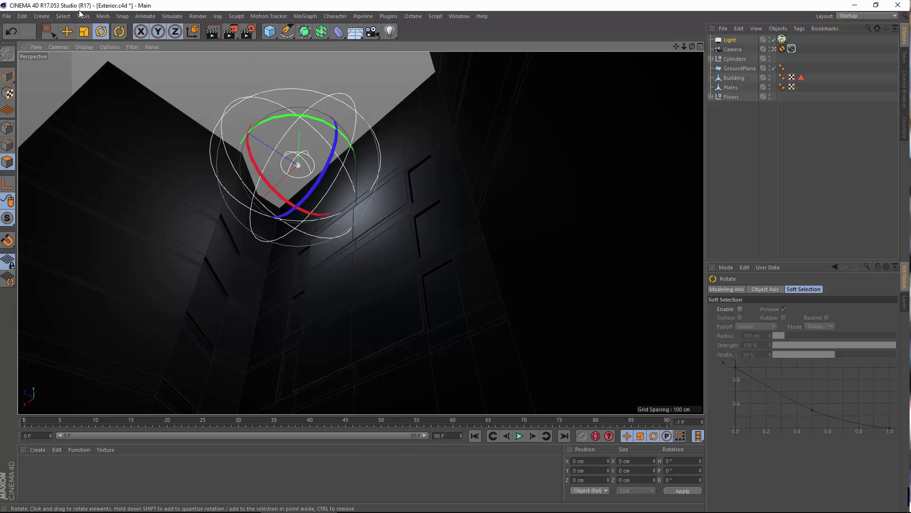
Raise the light about 1590 cm above the building and start a test render.
{"action": "left_click", "coordinate": [67, 31]}
{"action": "left_click_drag", "start_coordinate": [298, 136], "coordinate": [306, 74]}
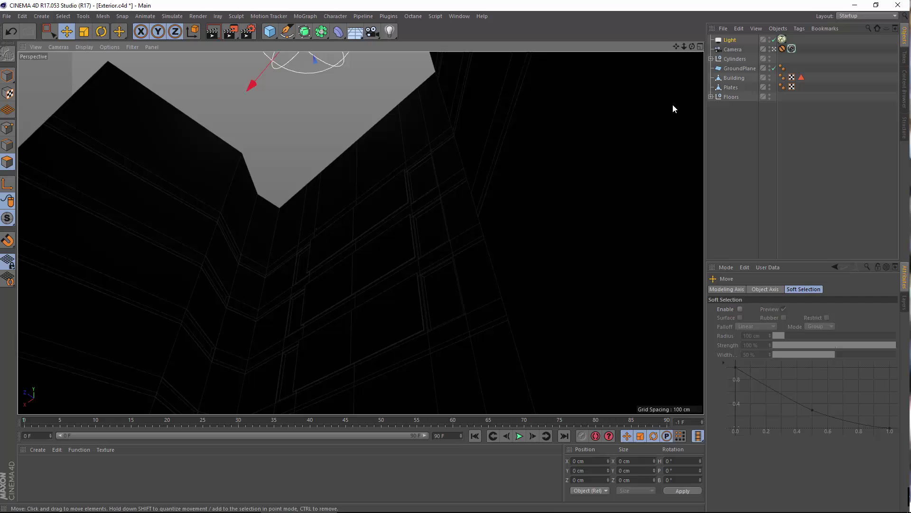
{"action": "left_click", "coordinate": [782, 39]}
{"action": "left_click", "coordinate": [212, 33]}
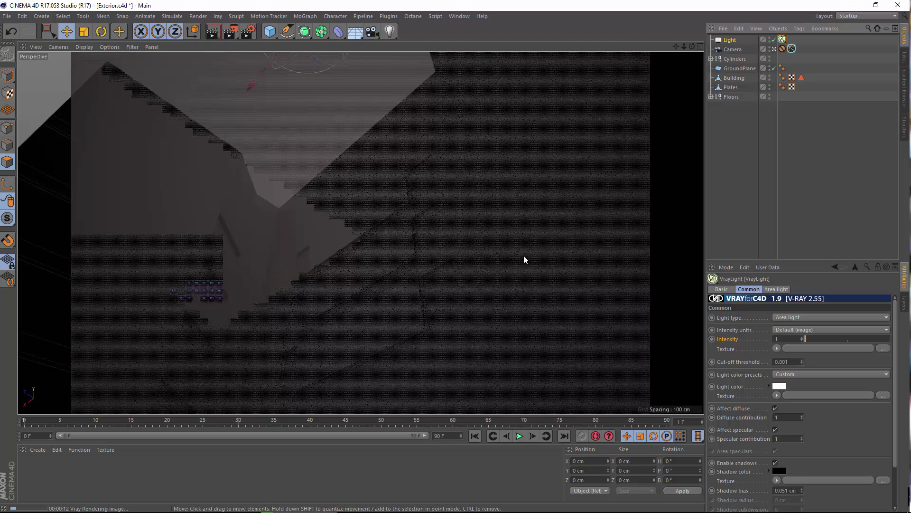
Set the physical camera to Neutral white balance, vignetting 0, ISO 400, F-stop 2.8, shutter 100, and render.
{"action": "left_click", "coordinate": [791, 49]}
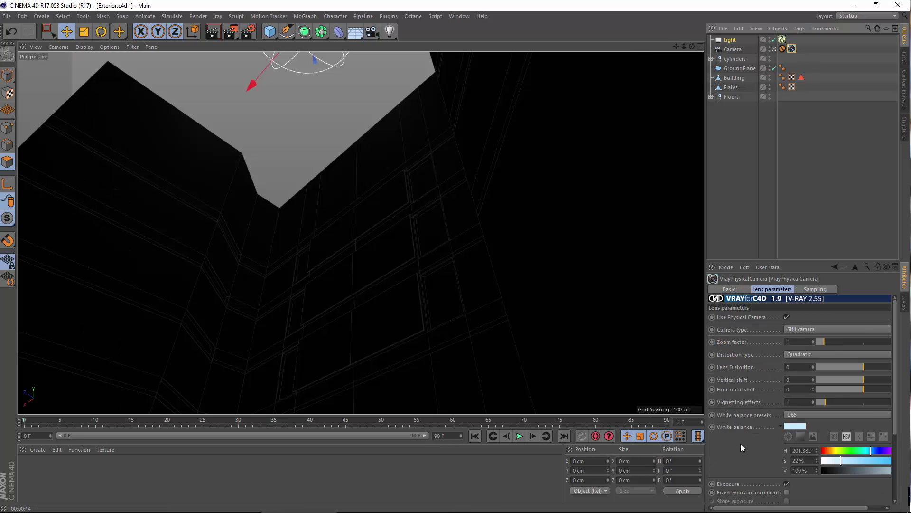
{"action": "left_click", "coordinate": [812, 415]}
{"action": "left_click", "coordinate": [809, 424]}
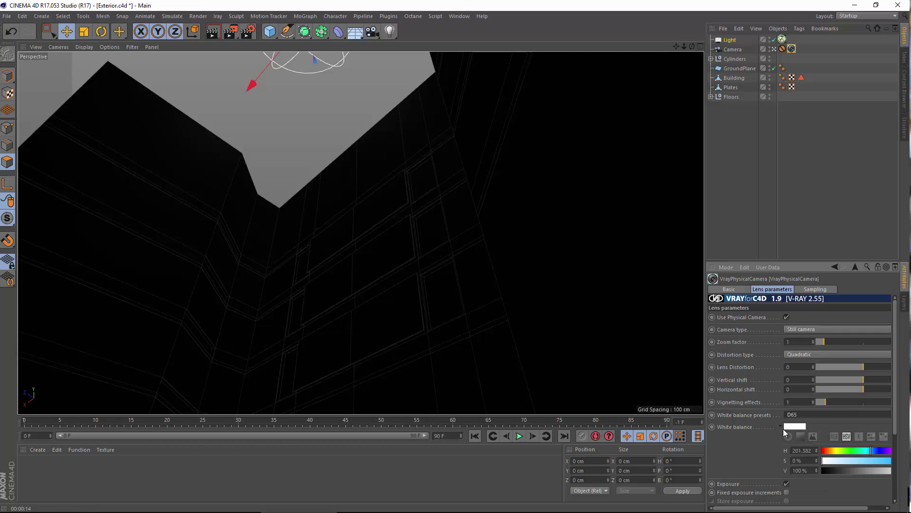
{"action": "left_click", "coordinate": [750, 404]}
{"action": "left_click_drag", "start_coordinate": [824, 407], "coordinate": [671, 393]}
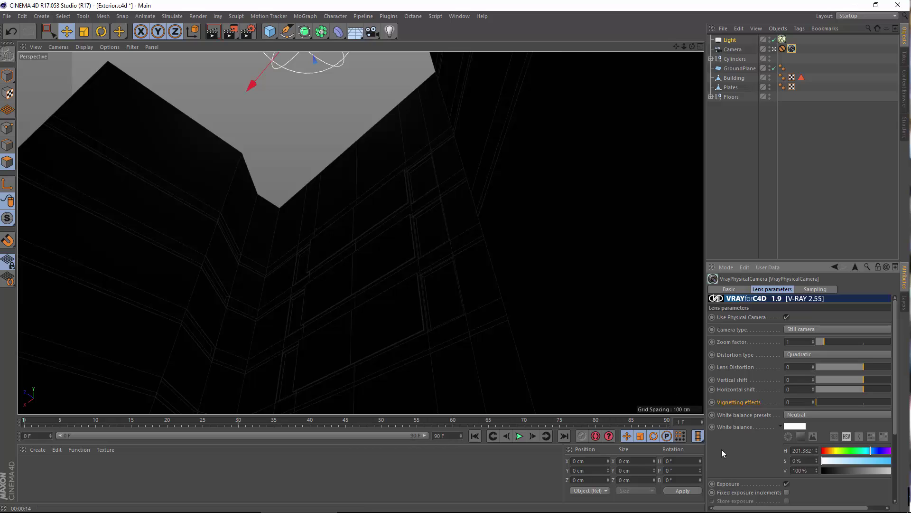
{"action": "scroll", "coordinate": [722, 449], "scroll_direction": "down", "scroll_amount": 3}
{"action": "scroll", "coordinate": [813, 434], "scroll_direction": "down", "scroll_amount": 1}
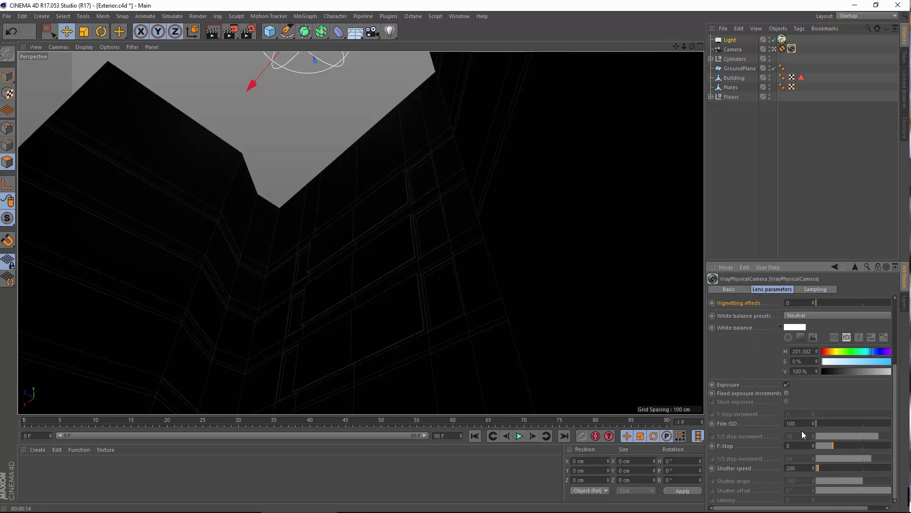
{"action": "type", "text": "400"}
{"action": "key", "text": "Return"}
{"action": "key", "text": "Return"}
{"action": "left_click", "coordinate": [212, 34]}
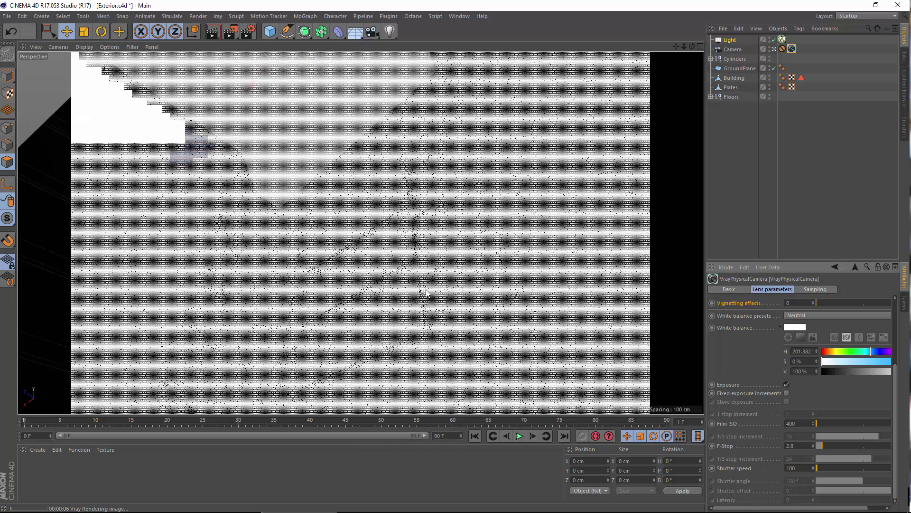
Set the dome light's Common intensity to 0.1 and re-render with Ctrl+R.
{"action": "left_click", "coordinate": [782, 39]}
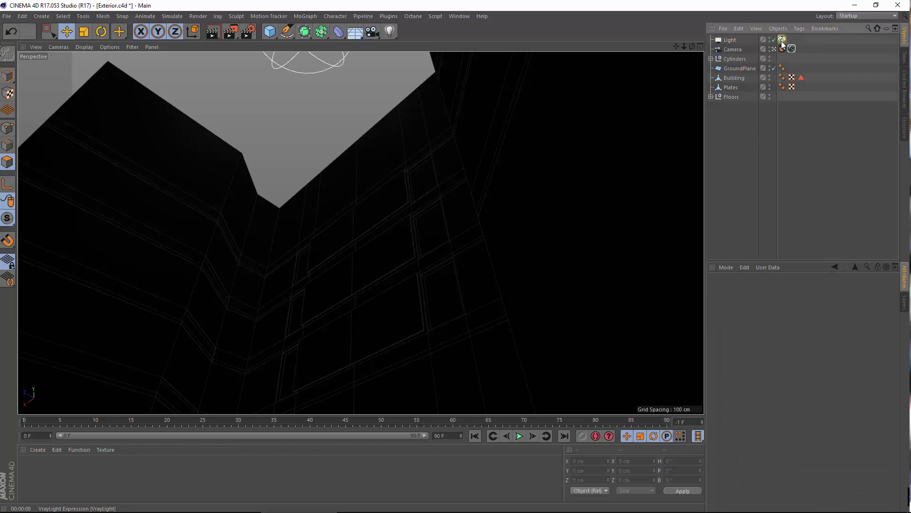
{"action": "left_click", "coordinate": [740, 338]}
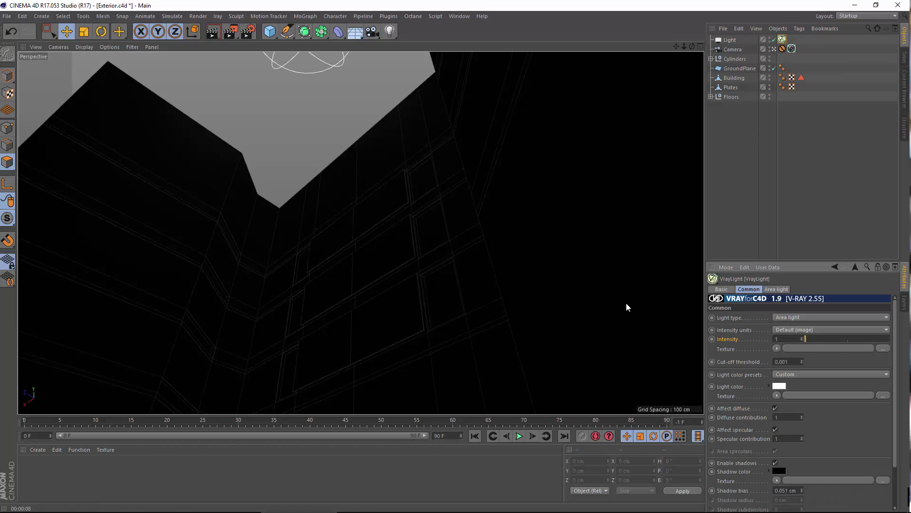
{"action": "left_click", "coordinate": [784, 338]}
{"action": "type", "text": "0.1"}
{"action": "key", "text": "Return"}
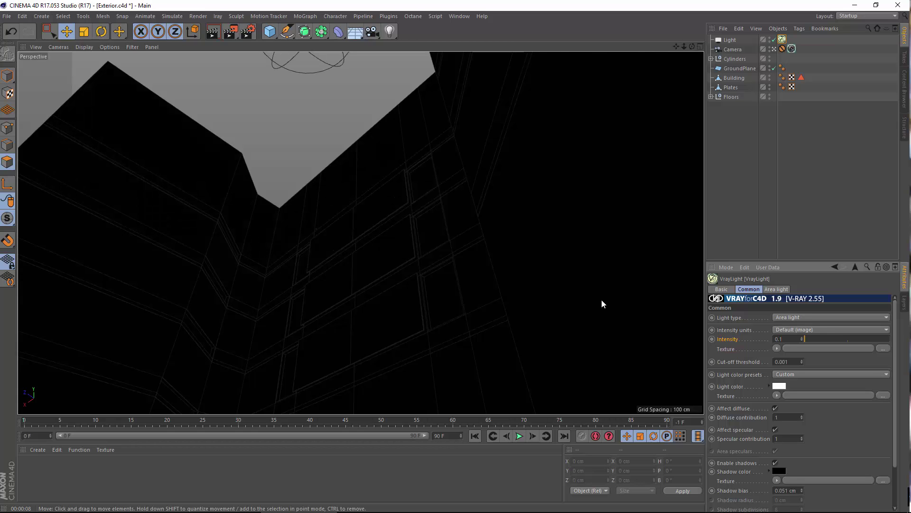
{"action": "key", "text": "ctrl+r"}
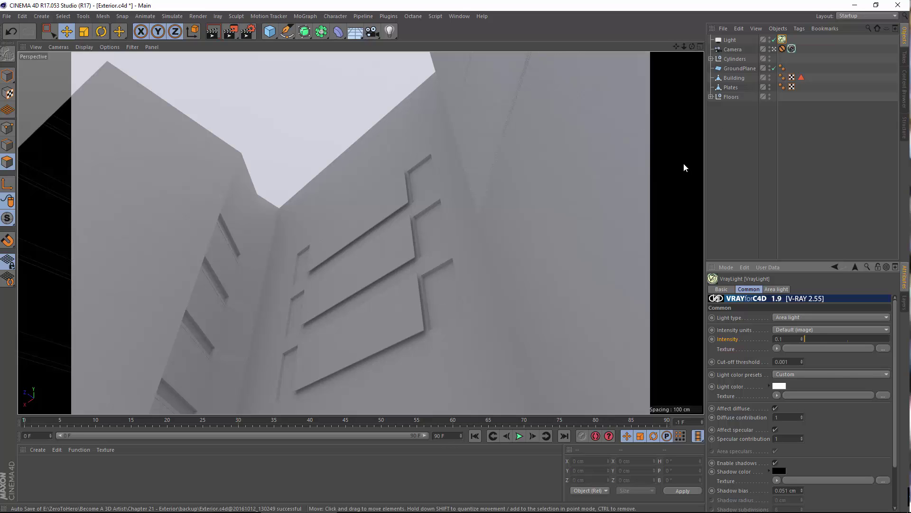
Save the scene as Exterior.c4d and clear the render from the viewport.
{"action": "left_click", "coordinate": [6, 15]}
{"action": "left_click", "coordinate": [519, 1]}
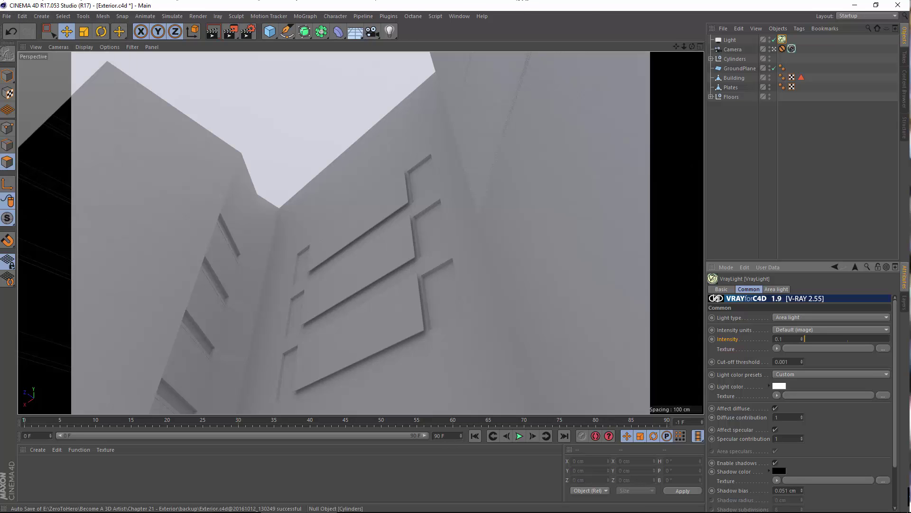
{"action": "key", "text": "ctrl+s"}
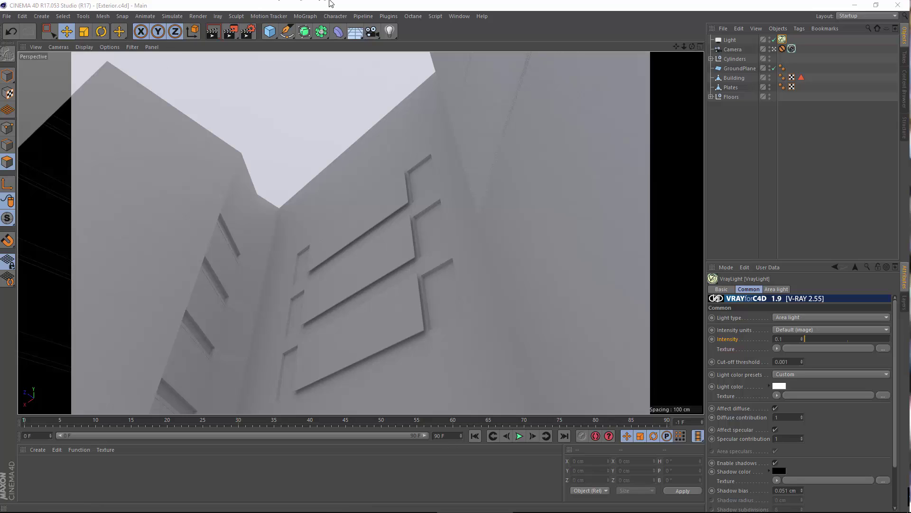
{"action": "left_click", "coordinate": [750, 149]}
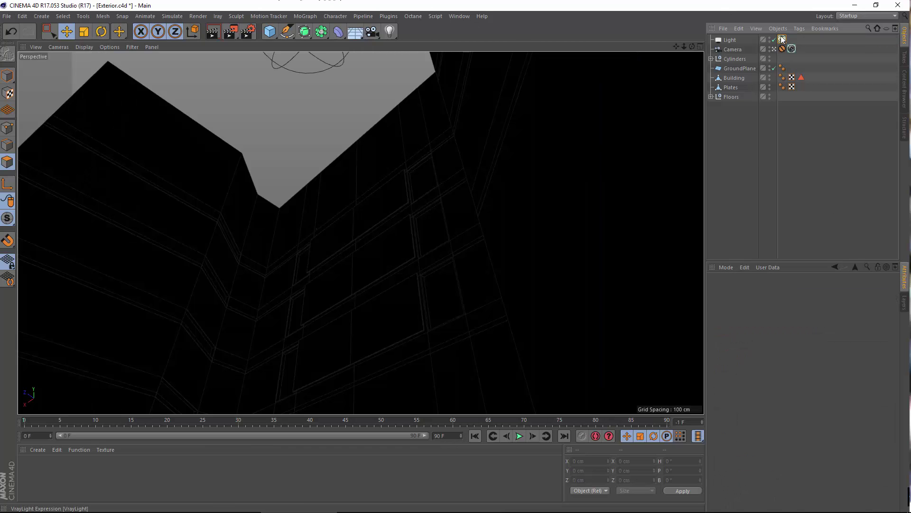
Create a new VRayAdvancedMaterial from the Material Manager's VrayBridge shaders.
{"action": "left_click", "coordinate": [783, 40]}
{"action": "left_click", "coordinate": [189, 97]}
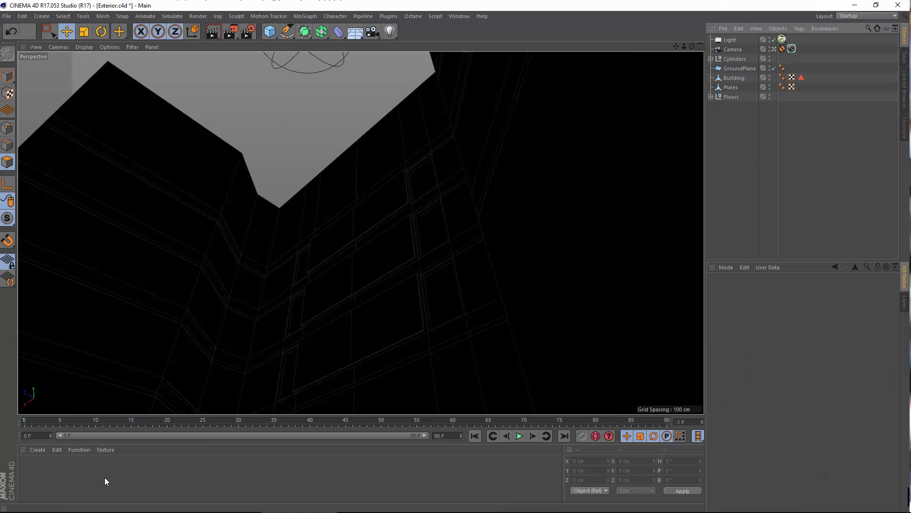
{"action": "left_click", "coordinate": [39, 449]}
{"action": "mouse_move", "coordinate": [104, 368]}
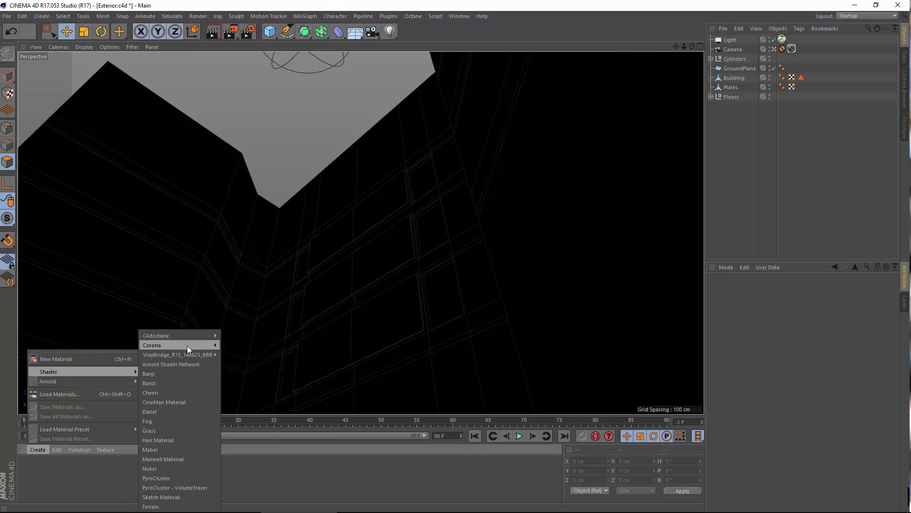
{"action": "mouse_move", "coordinate": [181, 356]}
{"action": "left_click", "coordinate": [252, 364]}
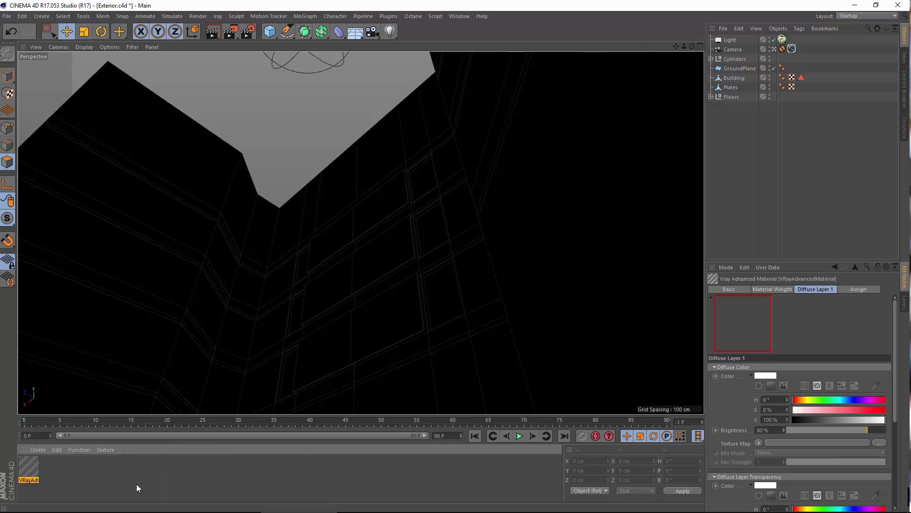
Launch Chrome from the Start menu showing textures.com.
{"action": "mouse_move", "coordinate": [452, 498]}
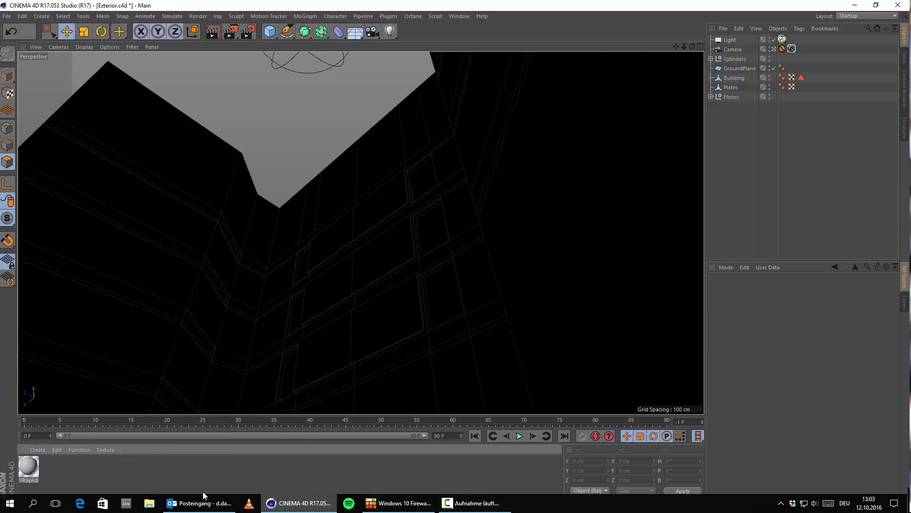
{"action": "left_click", "coordinate": [9, 502]}
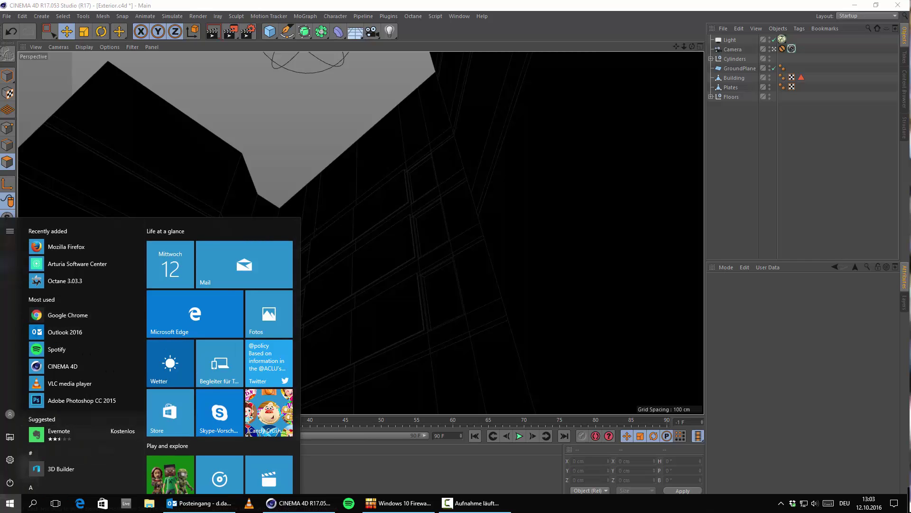
{"action": "left_click", "coordinate": [66, 314]}
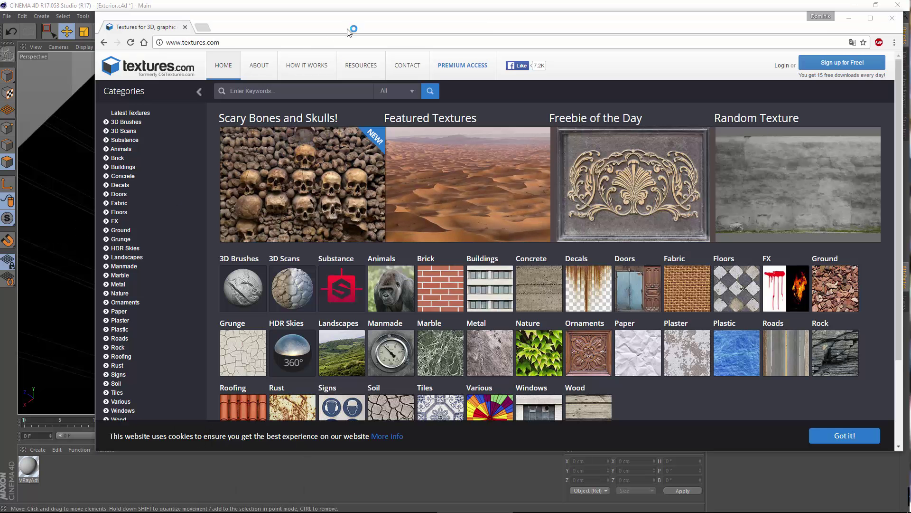
Browse Concrete > Concrete New and open the ConcreteNew0056 texture page.
{"action": "left_click_drag", "start_coordinate": [369, 22], "coordinate": [341, 55]}
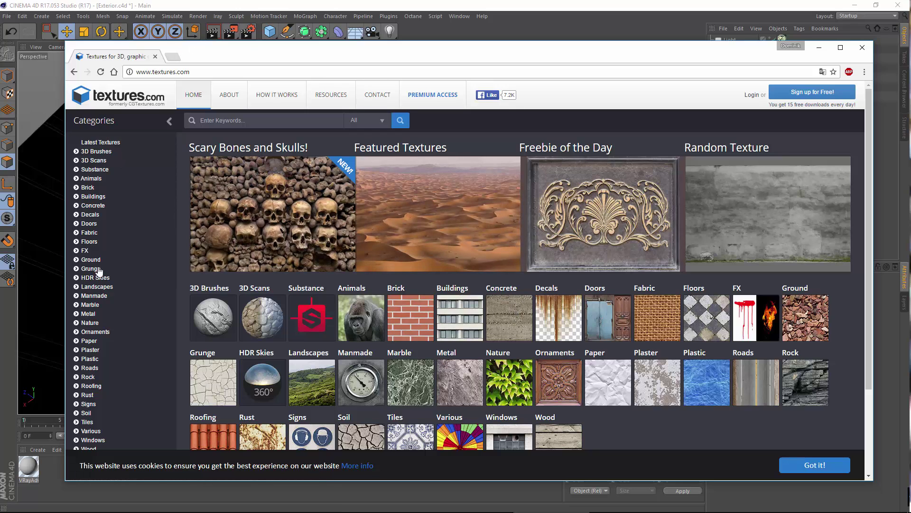
{"action": "scroll", "coordinate": [117, 297], "scroll_direction": "down", "scroll_amount": 3}
{"action": "scroll", "coordinate": [101, 218], "scroll_direction": "up", "scroll_amount": 3}
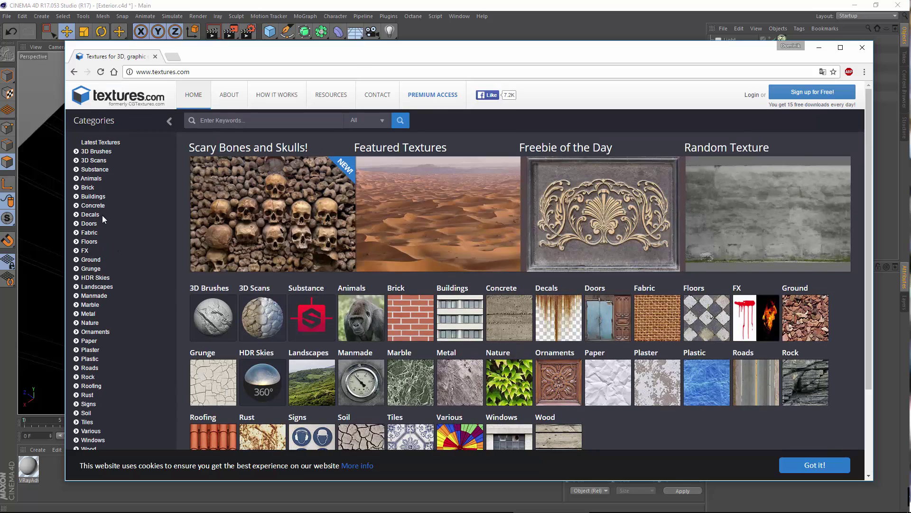
{"action": "left_click", "coordinate": [504, 292]}
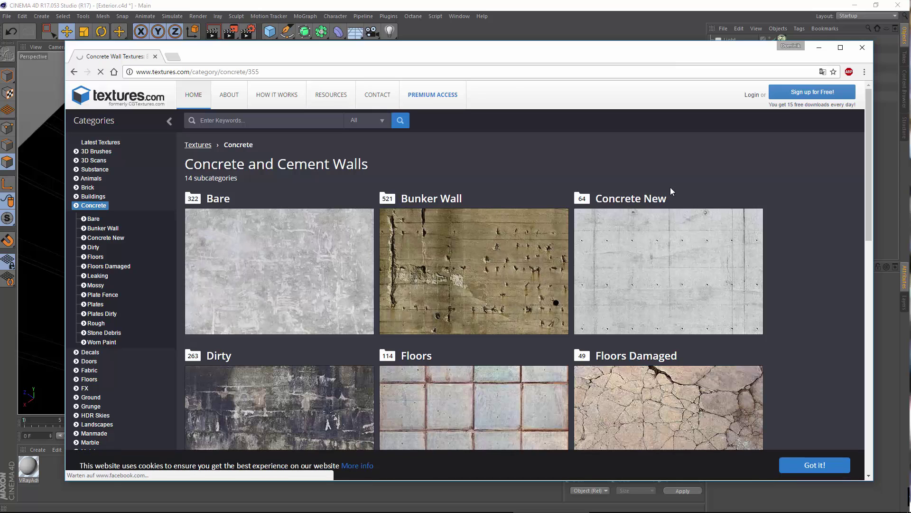
{"action": "scroll", "coordinate": [343, 305], "scroll_direction": "down", "scroll_amount": 5}
{"action": "scroll", "coordinate": [343, 305], "scroll_direction": "up", "scroll_amount": 5}
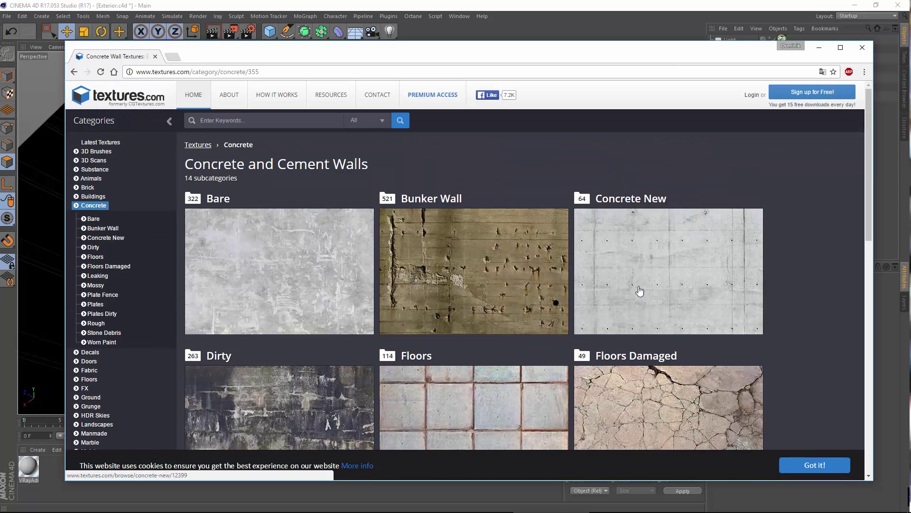
{"action": "left_click", "coordinate": [650, 246]}
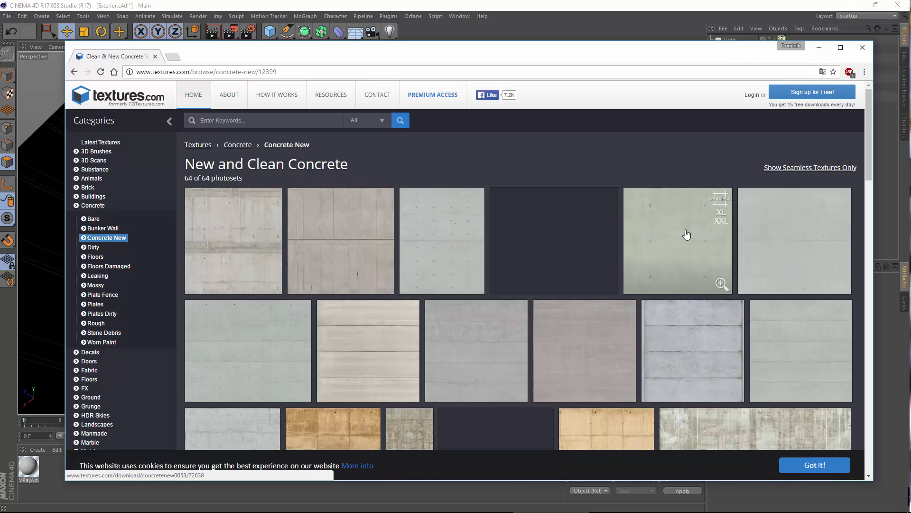
{"action": "scroll", "coordinate": [687, 234], "scroll_direction": "down", "scroll_amount": 4}
{"action": "scroll", "coordinate": [622, 289], "scroll_direction": "up", "scroll_amount": 3}
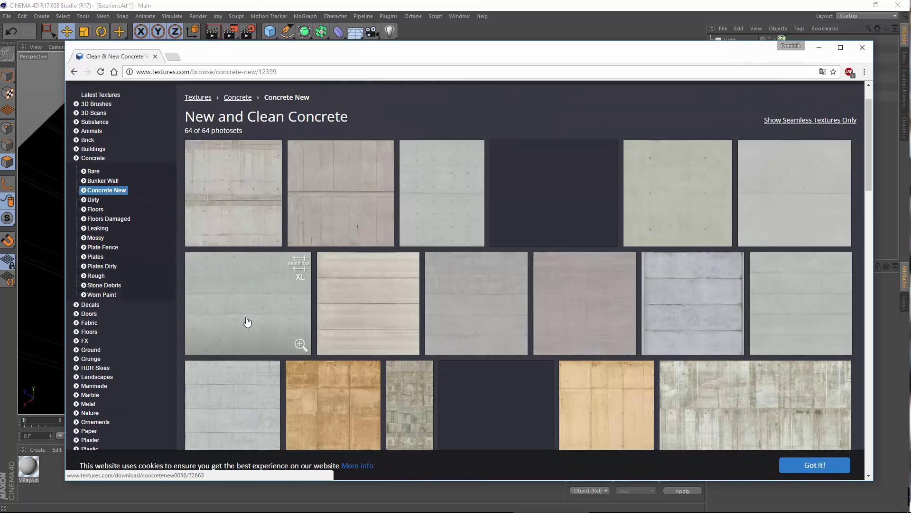
{"action": "left_click", "coordinate": [238, 312]}
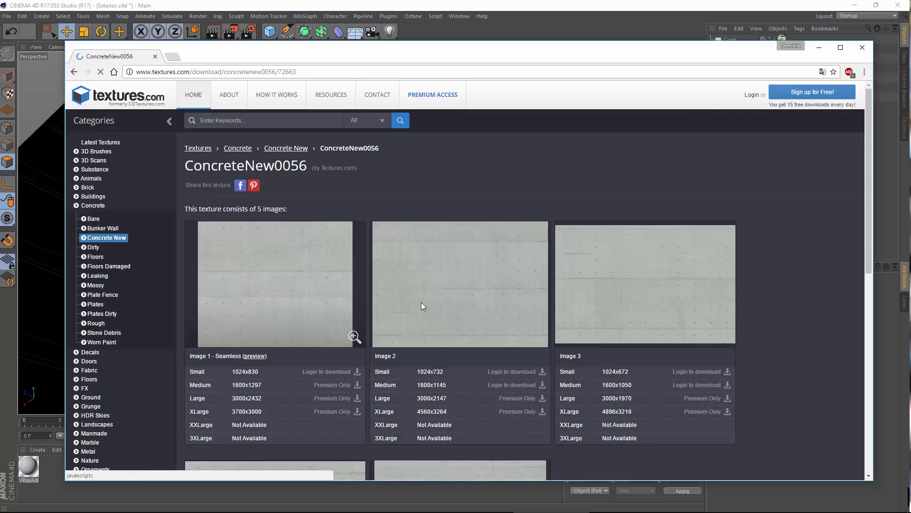
Look over the ConcreteNew0056 images, then bring up the Login dialog's e-mail field.
{"action": "scroll", "coordinate": [339, 338], "scroll_direction": "down", "scroll_amount": 2}
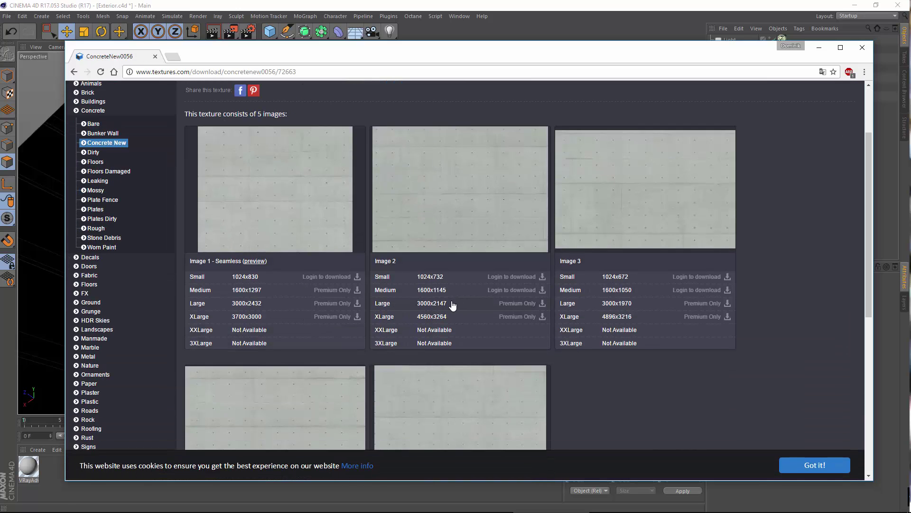
{"action": "scroll", "coordinate": [460, 290], "scroll_direction": "up", "scroll_amount": 2}
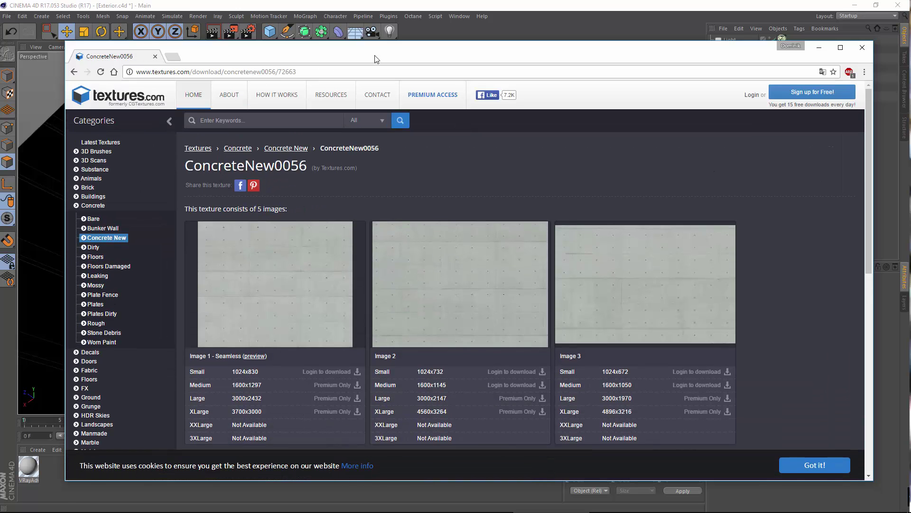
{"action": "left_click_drag", "start_coordinate": [350, 57], "coordinate": [351, 38]}
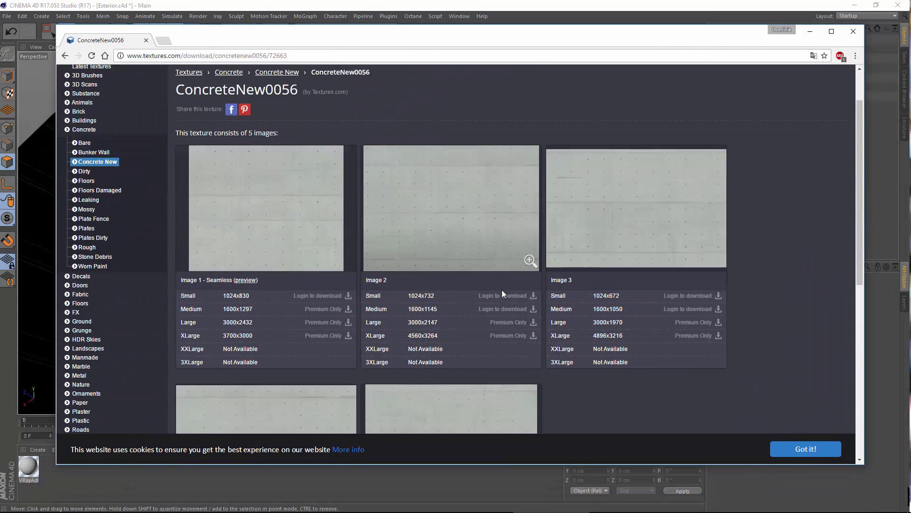
{"action": "scroll", "coordinate": [496, 280], "scroll_direction": "down", "scroll_amount": 4}
{"action": "scroll", "coordinate": [313, 309], "scroll_direction": "down", "scroll_amount": 3}
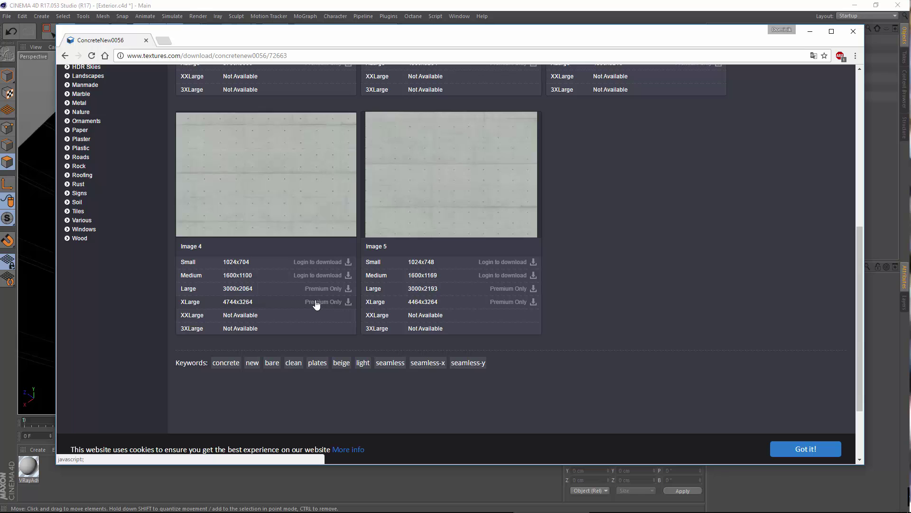
{"action": "scroll", "coordinate": [318, 299], "scroll_direction": "up", "scroll_amount": 5}
{"action": "scroll", "coordinate": [407, 247], "scroll_direction": "down", "scroll_amount": 5}
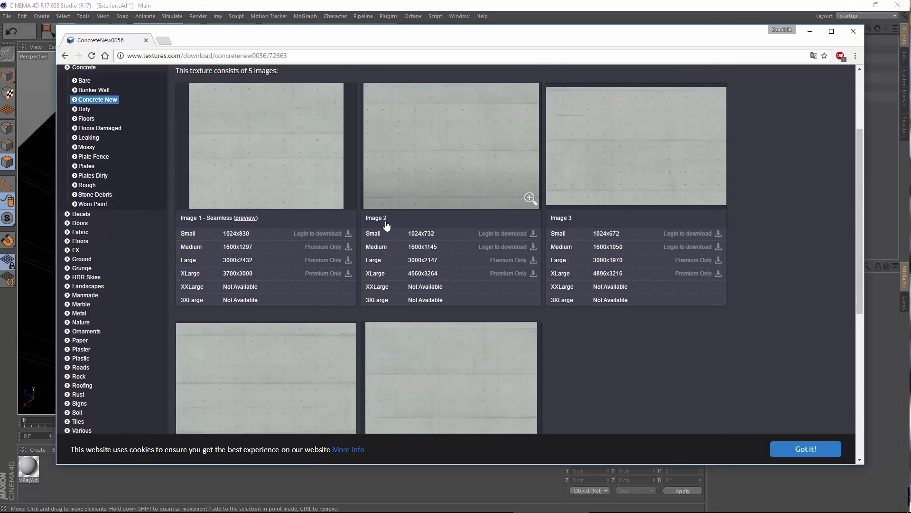
{"action": "scroll", "coordinate": [483, 288], "scroll_direction": "up", "scroll_amount": 7}
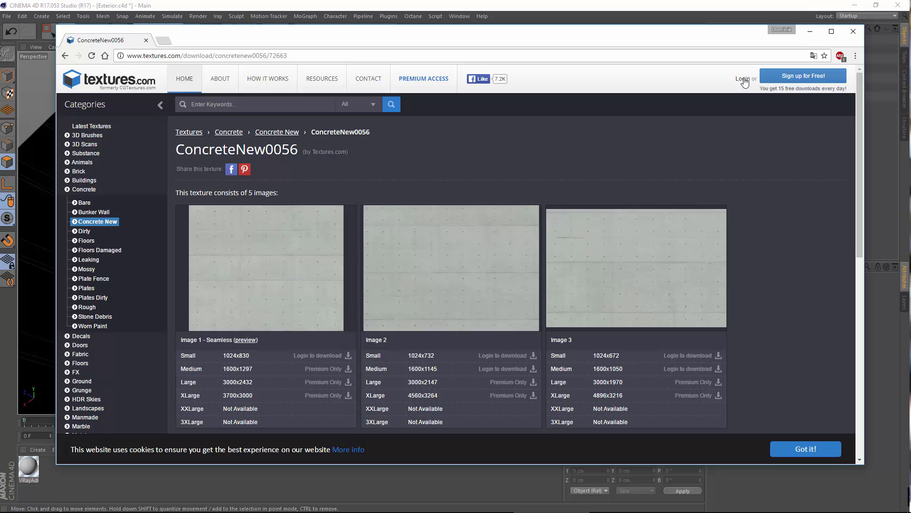
{"action": "left_click", "coordinate": [743, 80]}
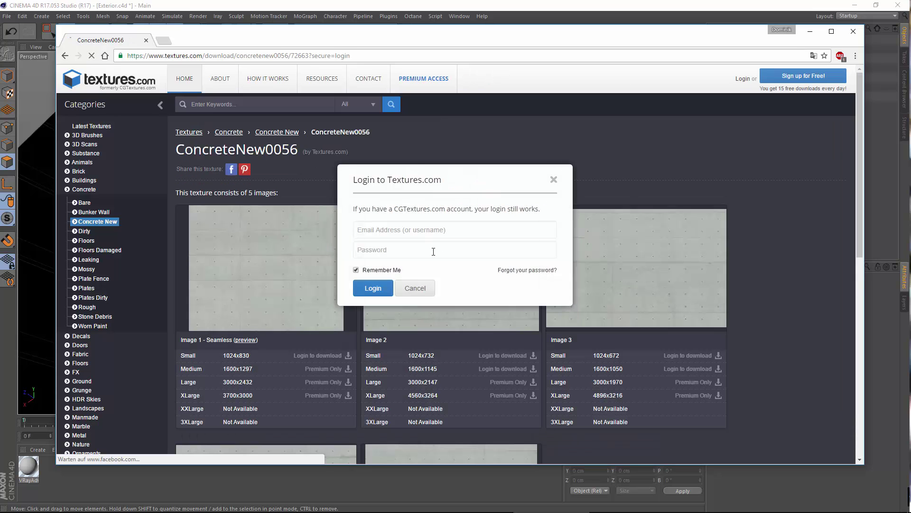
{"action": "left_click", "coordinate": [396, 229]}
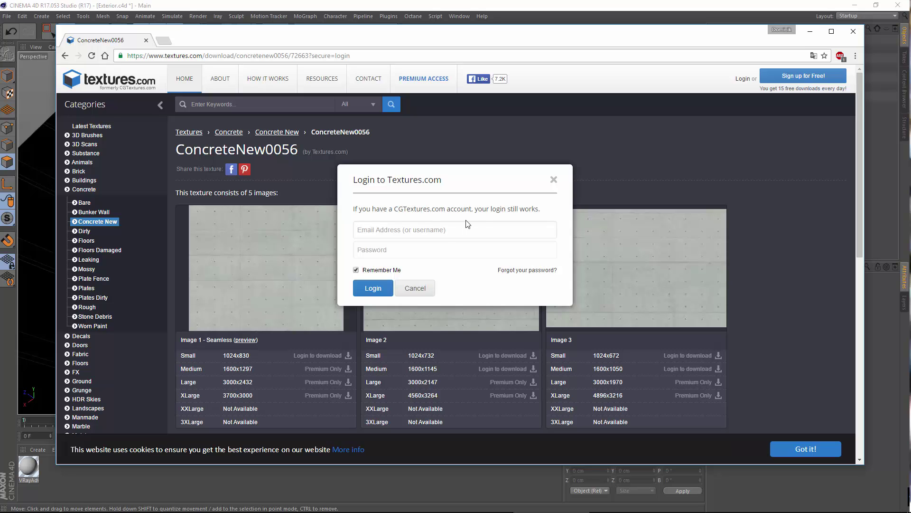
Fill in the saved account e-mail from Chrome autofill to log in.
{"action": "left_click", "coordinate": [498, 224]}
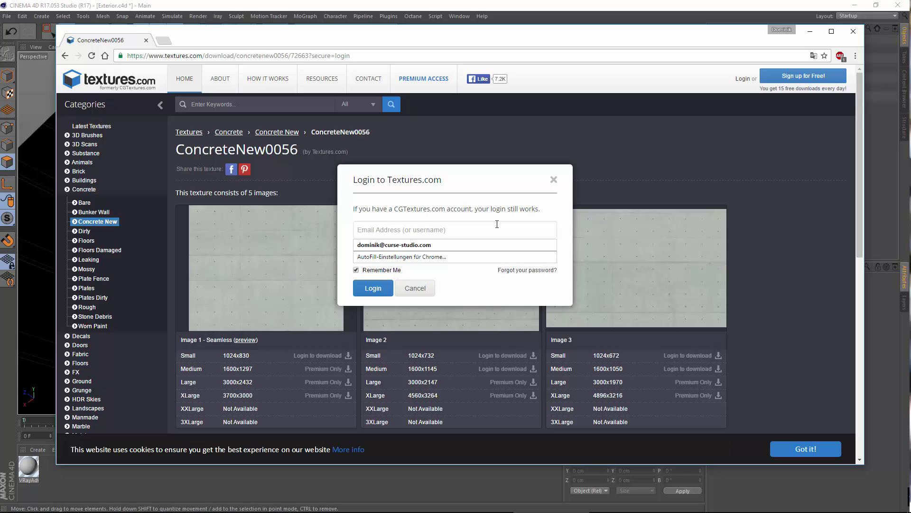
{"action": "left_click", "coordinate": [428, 184]}
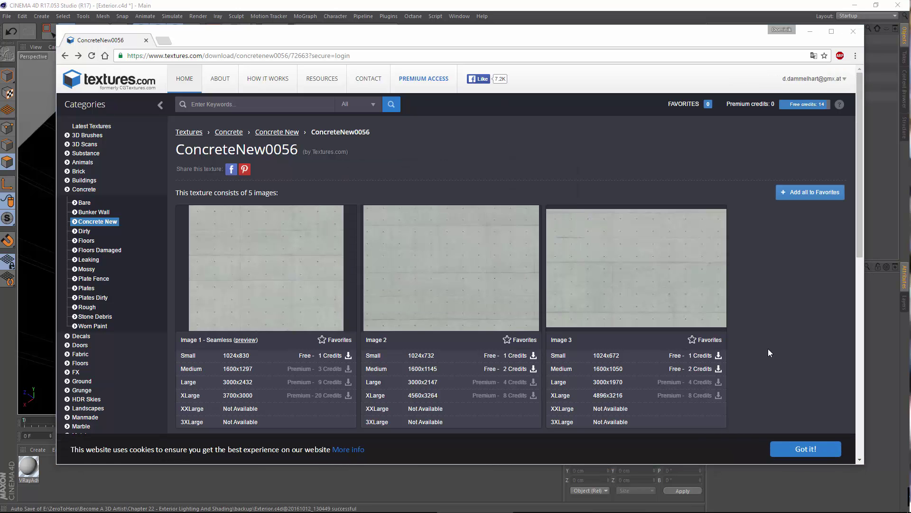
Browse the ConcreteNew0056 download options and preview Image 1 larger.
{"action": "scroll", "coordinate": [628, 272], "scroll_direction": "down", "scroll_amount": 3}
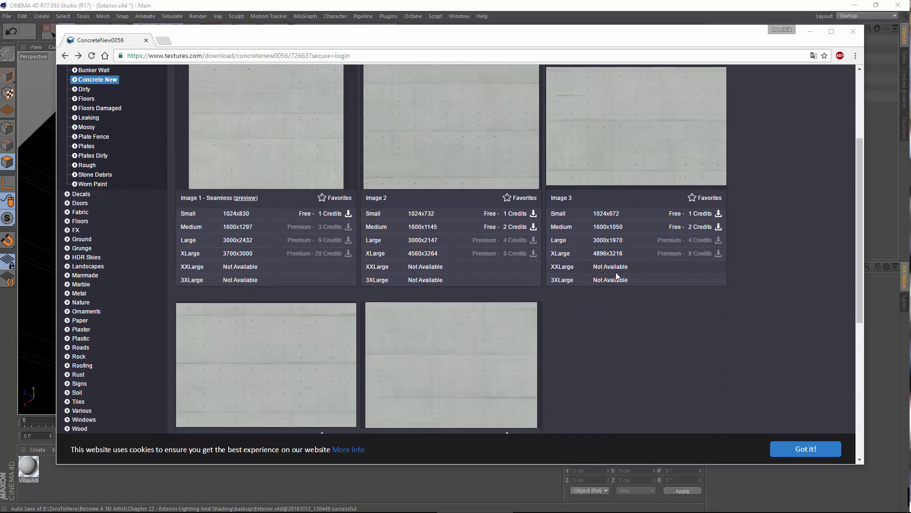
{"action": "scroll", "coordinate": [272, 253], "scroll_direction": "up", "scroll_amount": 3}
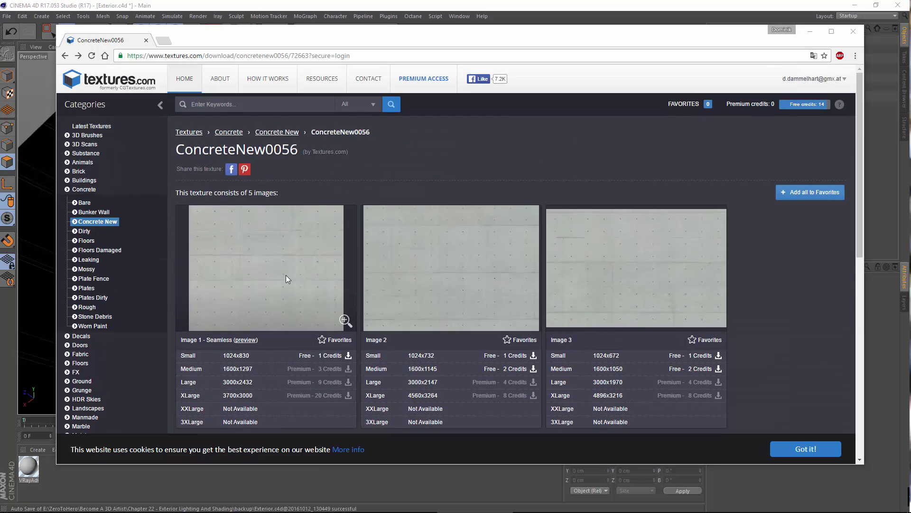
{"action": "scroll", "coordinate": [244, 230], "scroll_direction": "down", "scroll_amount": 7}
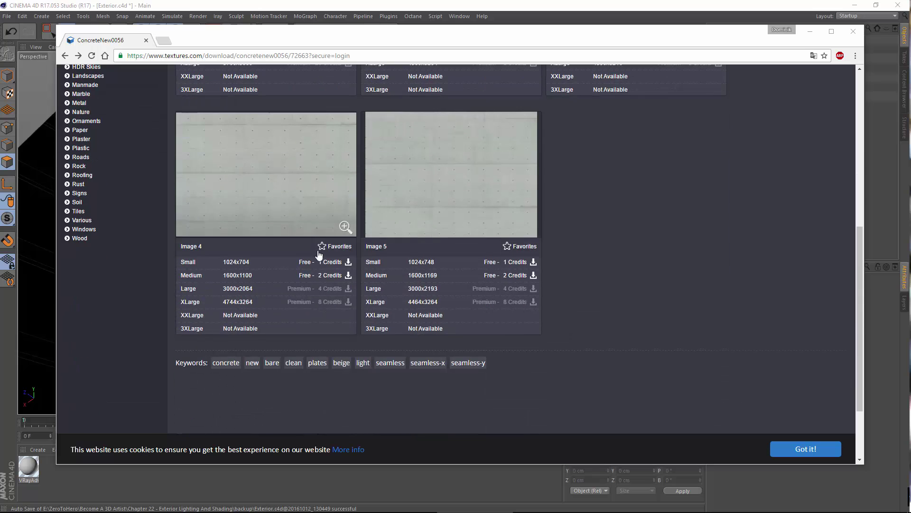
{"action": "scroll", "coordinate": [260, 244], "scroll_direction": "up", "scroll_amount": 7}
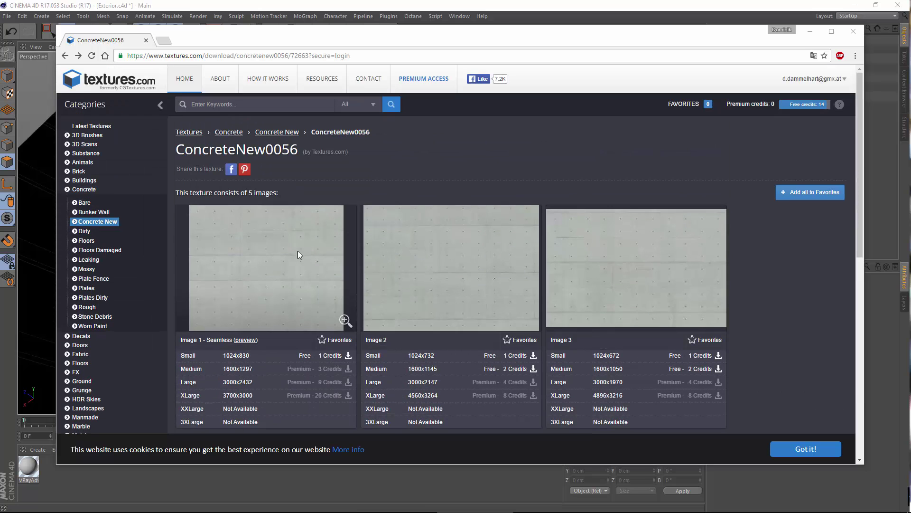
{"action": "scroll", "coordinate": [299, 255], "scroll_direction": "down", "scroll_amount": 4}
{"action": "scroll", "coordinate": [279, 314], "scroll_direction": "down", "scroll_amount": 4}
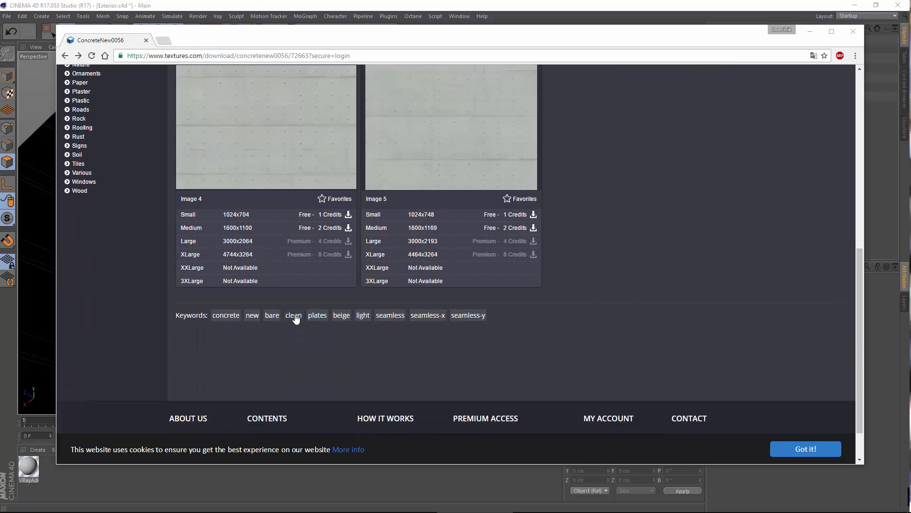
{"action": "scroll", "coordinate": [503, 163], "scroll_direction": "up", "scroll_amount": 6}
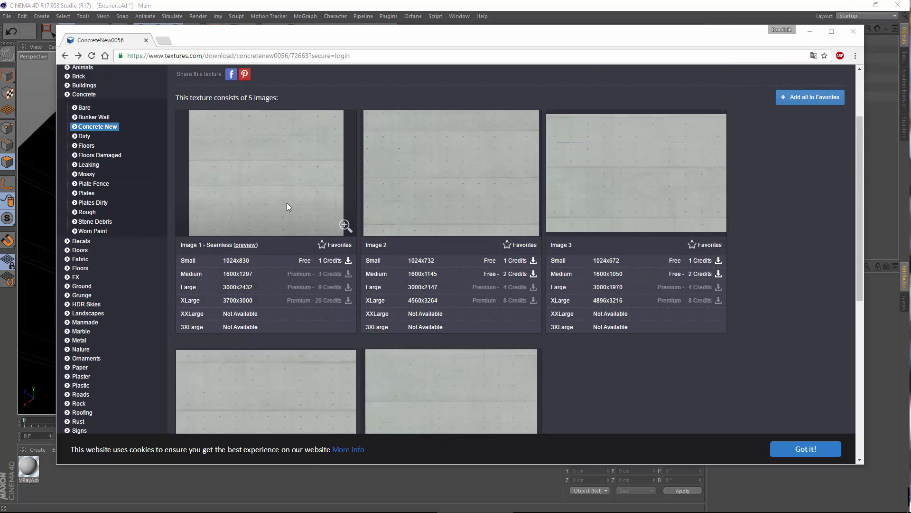
{"action": "left_click", "coordinate": [345, 226]}
{"action": "left_click", "coordinate": [282, 198]}
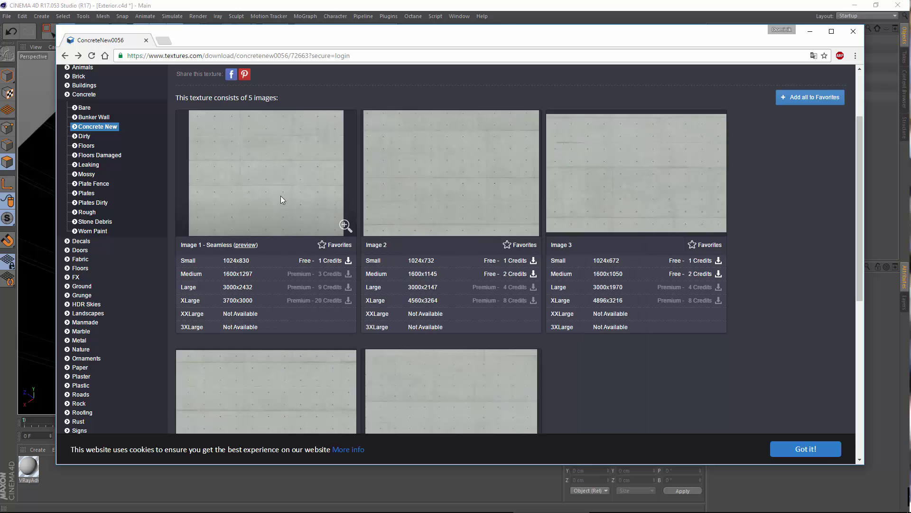
Download the small 1024x830 Image 1 JPG and minimize Chrome.
{"action": "mouse_move", "coordinate": [340, 230]}
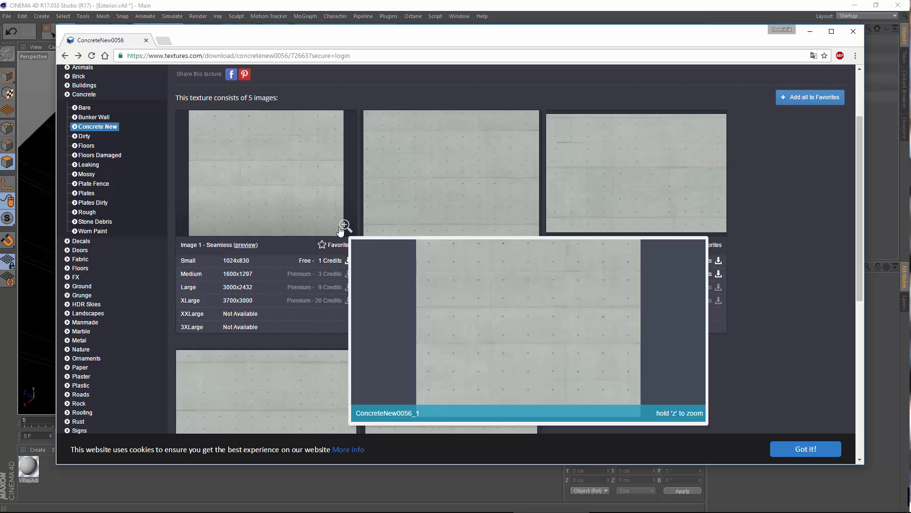
{"action": "left_click", "coordinate": [333, 260]}
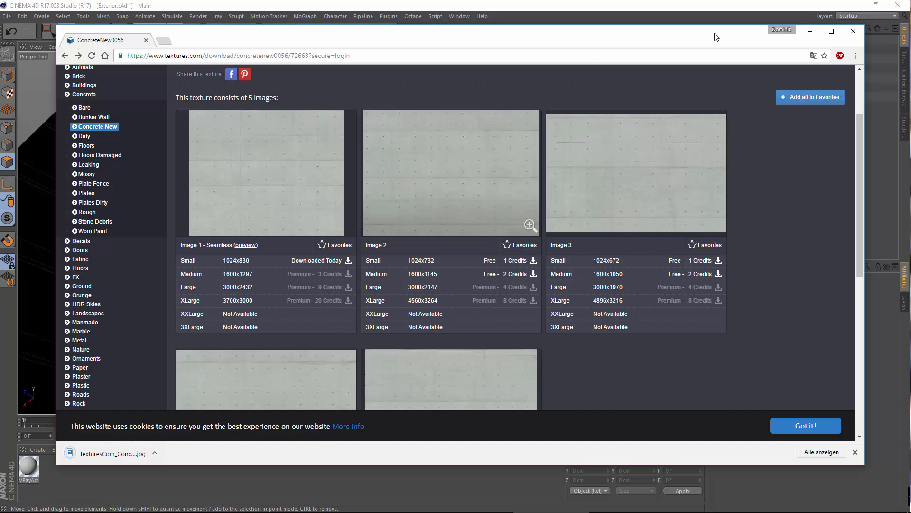
{"action": "left_click", "coordinate": [810, 32]}
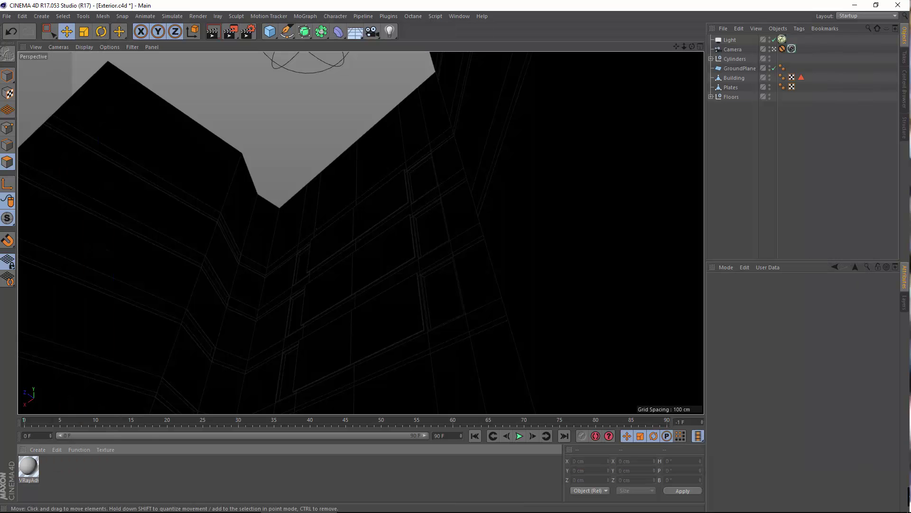
Open the VRayAdv material and choose Load Image for Diffuse Layer 1's texture map.
{"action": "double_click", "coordinate": [29, 466]}
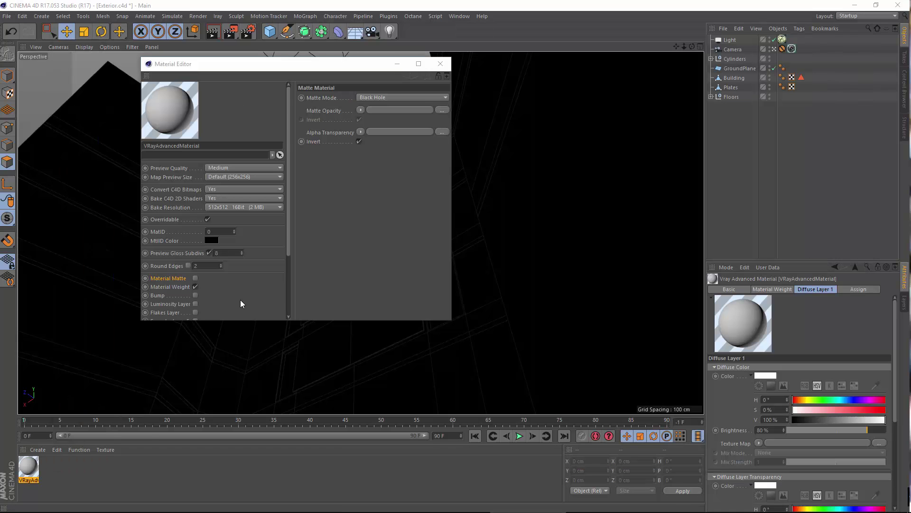
{"action": "scroll", "coordinate": [240, 300], "scroll_direction": "down", "scroll_amount": 5}
{"action": "left_click", "coordinate": [168, 282]}
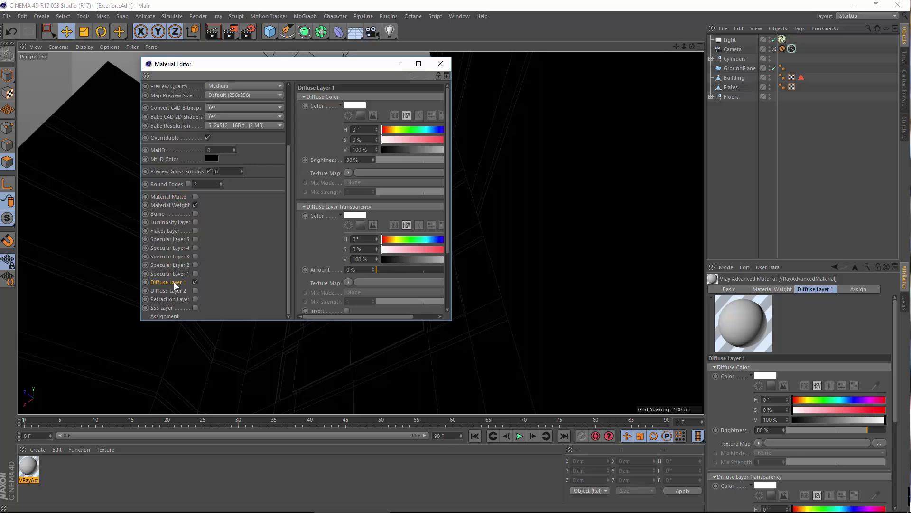
{"action": "left_click", "coordinate": [344, 172]}
{"action": "left_click", "coordinate": [364, 190]}
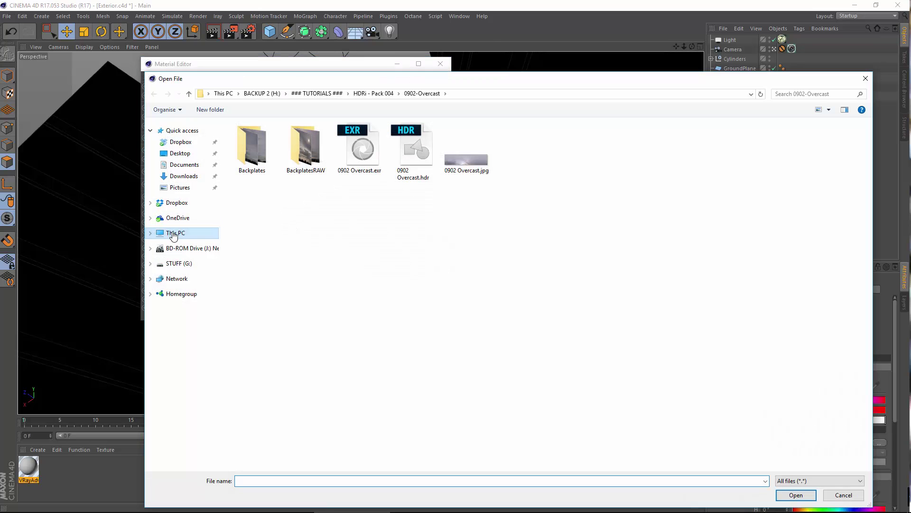
Load the concrete JPG from WORK > ZeroToHero > Chapter 22 folder and close the editor.
{"action": "left_click", "coordinate": [173, 234]}
{"action": "left_click", "coordinate": [551, 214]}
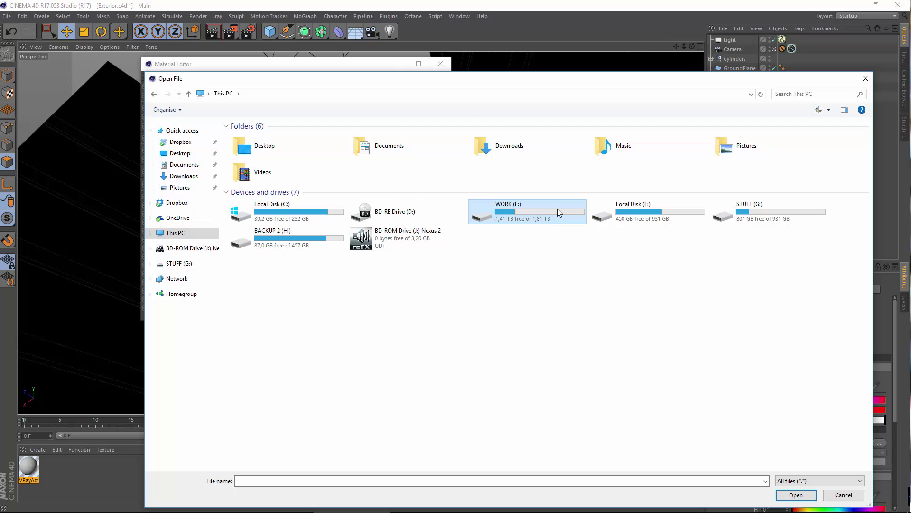
{"action": "double_click", "coordinate": [557, 211]}
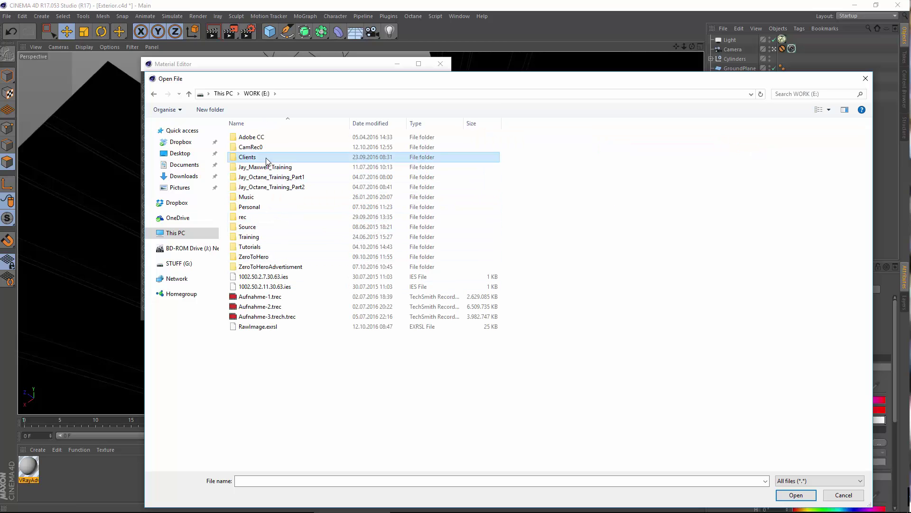
{"action": "double_click", "coordinate": [266, 257]}
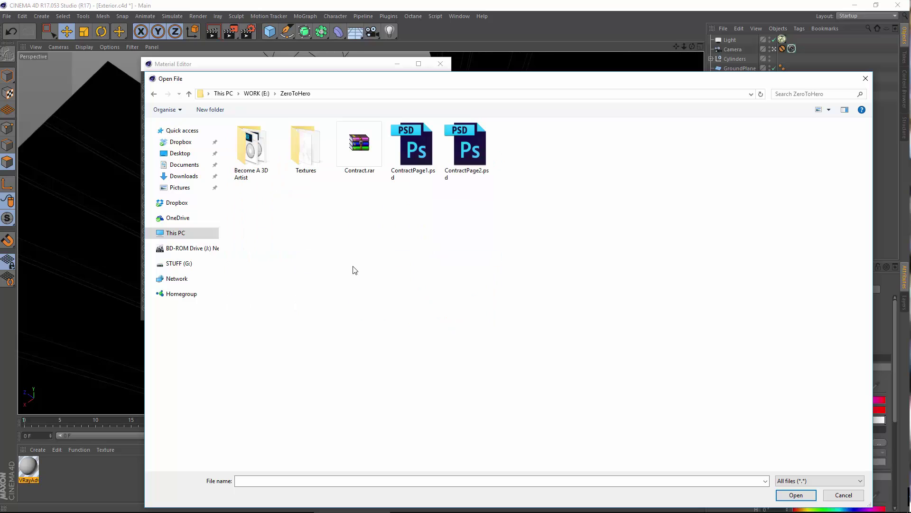
{"action": "double_click", "coordinate": [251, 171]}
{"action": "double_click", "coordinate": [287, 335]}
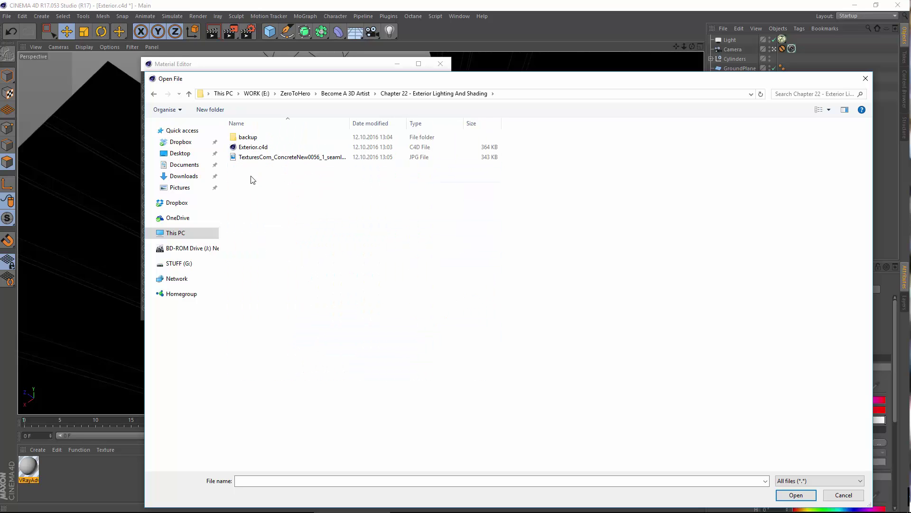
{"action": "double_click", "coordinate": [285, 157]}
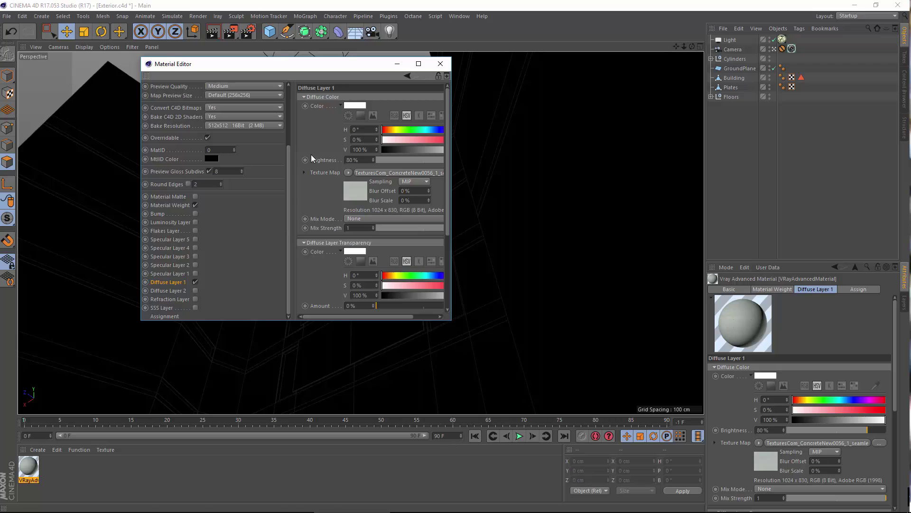
{"action": "left_click_drag", "start_coordinate": [451, 323], "coordinate": [515, 383]}
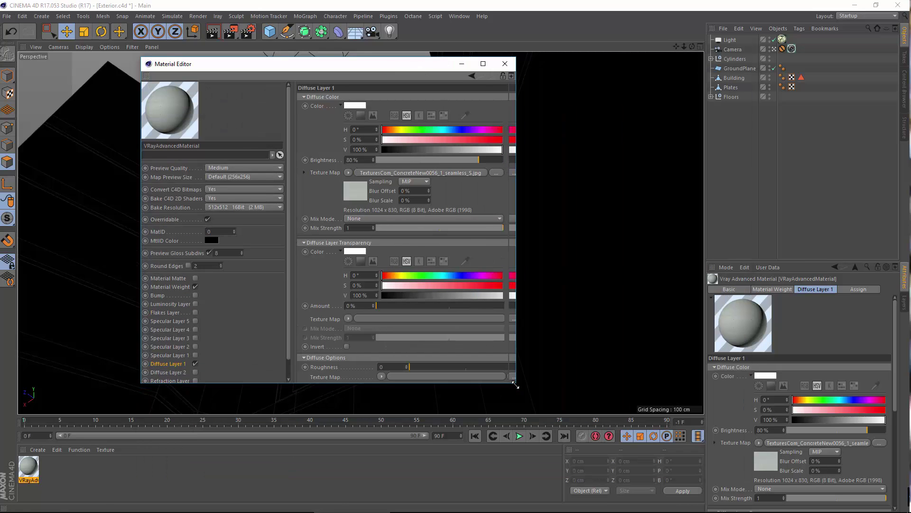
{"action": "left_click", "coordinate": [504, 64]}
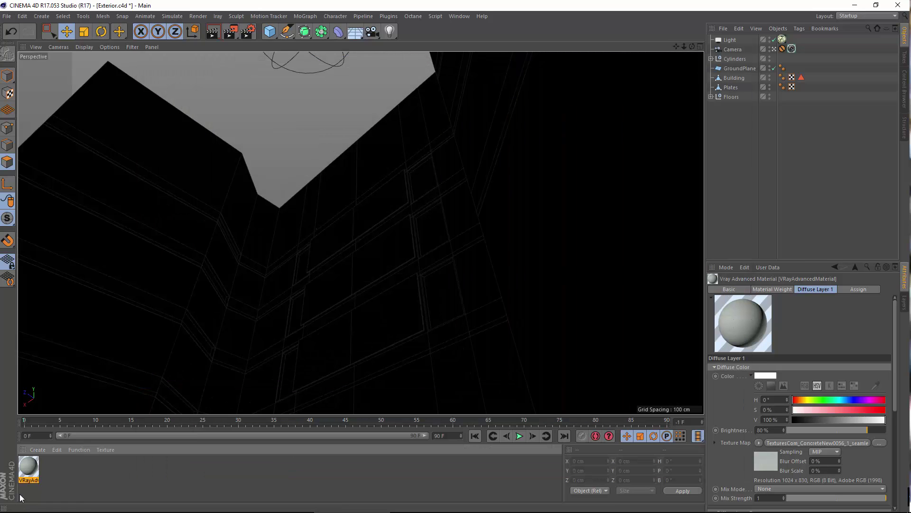
Create a new material, Mat, with the concrete JPG loaded as its colour texture.
{"action": "left_click", "coordinate": [88, 478]}
{"action": "double_click", "coordinate": [50, 472]}
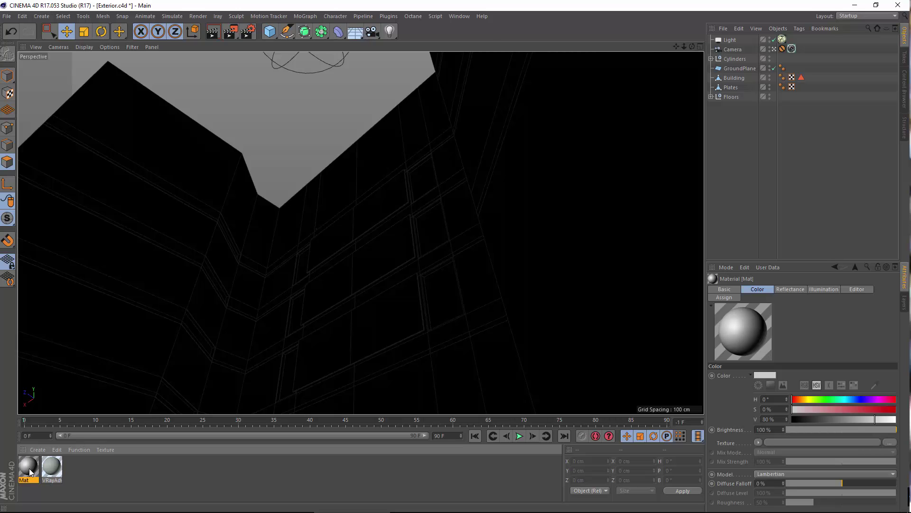
{"action": "double_click", "coordinate": [30, 468]}
{"action": "left_click", "coordinate": [255, 164]}
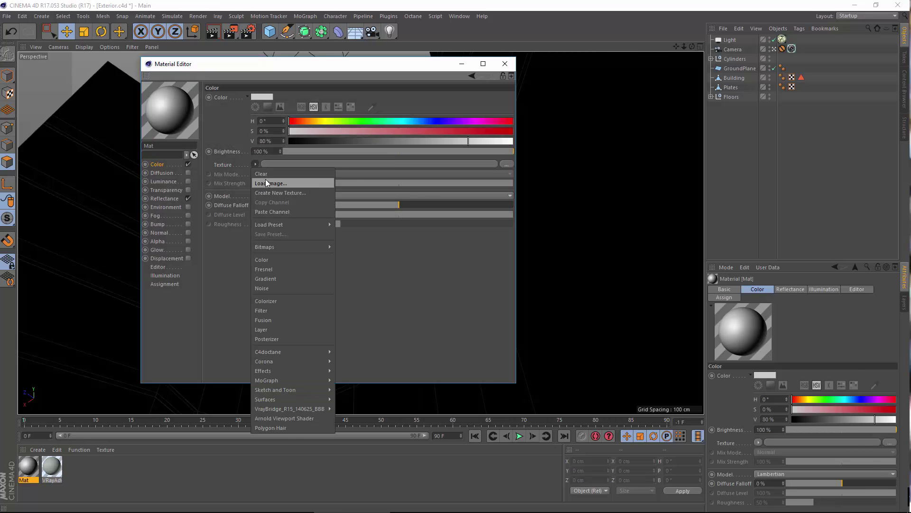
{"action": "left_click", "coordinate": [265, 179]}
{"action": "double_click", "coordinate": [256, 157]}
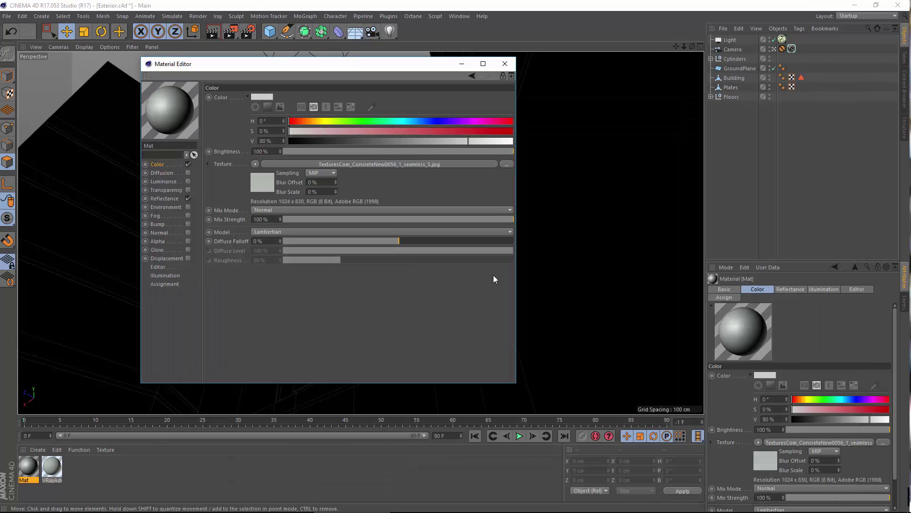
{"action": "left_click", "coordinate": [504, 64]}
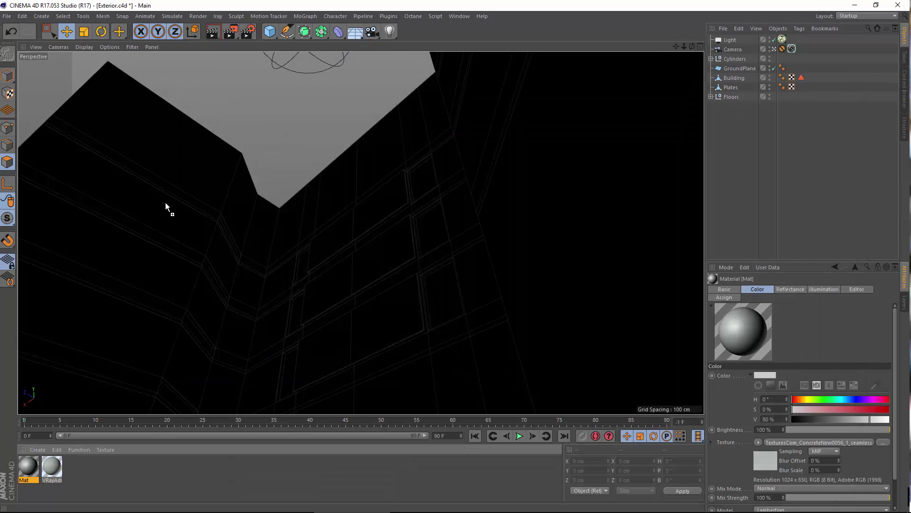
Apply Mat to Building, move its tag to the front, and show textures in the viewport.
{"action": "left_click_drag", "start_coordinate": [166, 207], "coordinate": [166, 208]}
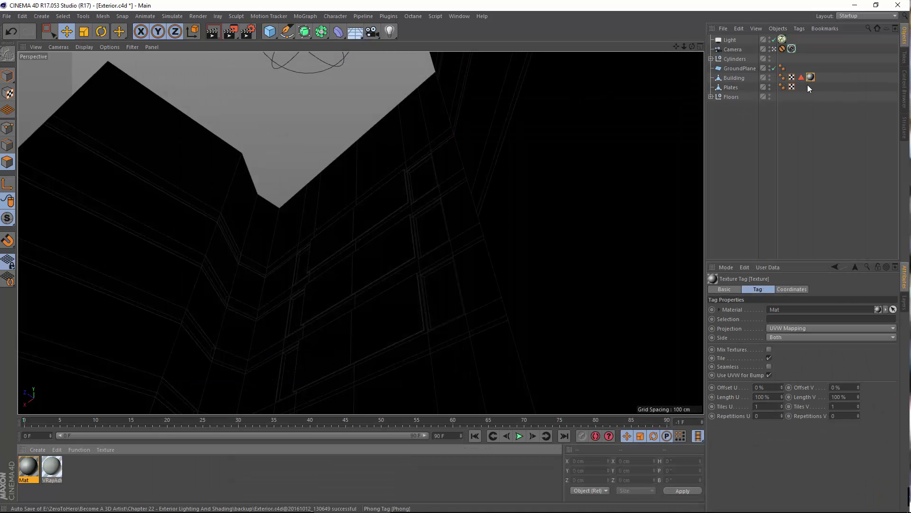
{"action": "left_click_drag", "start_coordinate": [735, 78], "coordinate": [737, 76]}
{"action": "left_click", "coordinate": [109, 46]}
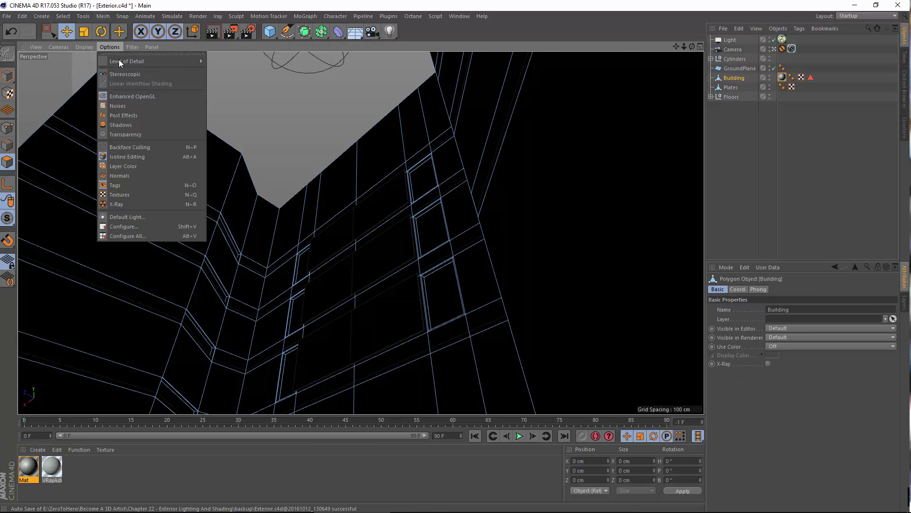
{"action": "left_click", "coordinate": [129, 194]}
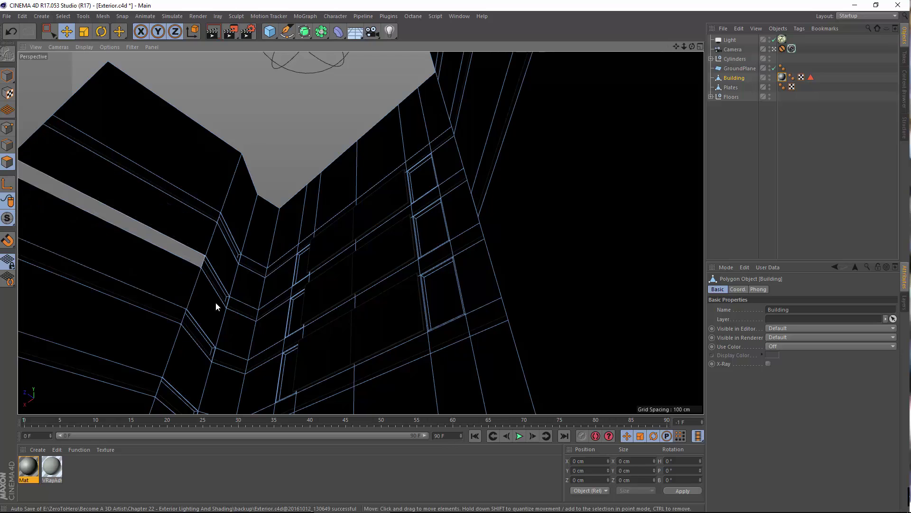
{"action": "left_click", "coordinate": [110, 47]}
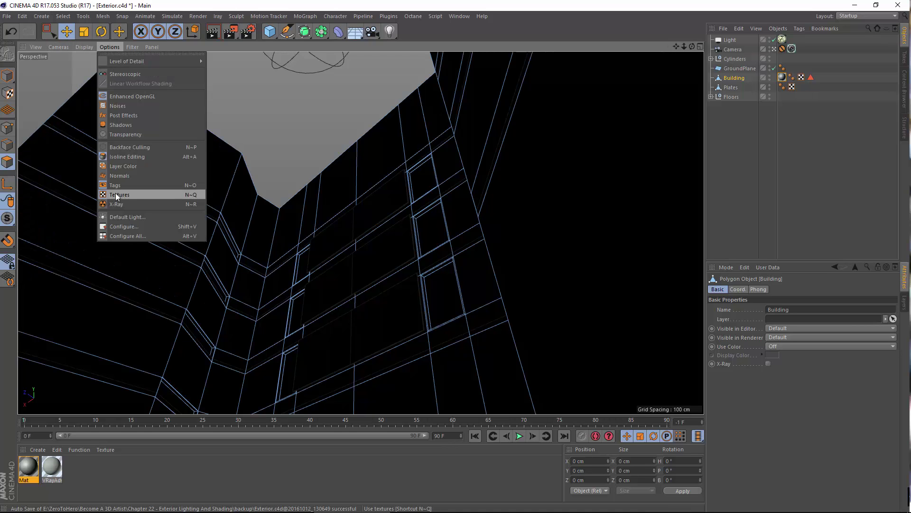
{"action": "left_click", "coordinate": [801, 100]}
Toggle the scene light and leave the camera for a higher view of the building corner.
{"action": "left_click", "coordinate": [775, 40]}
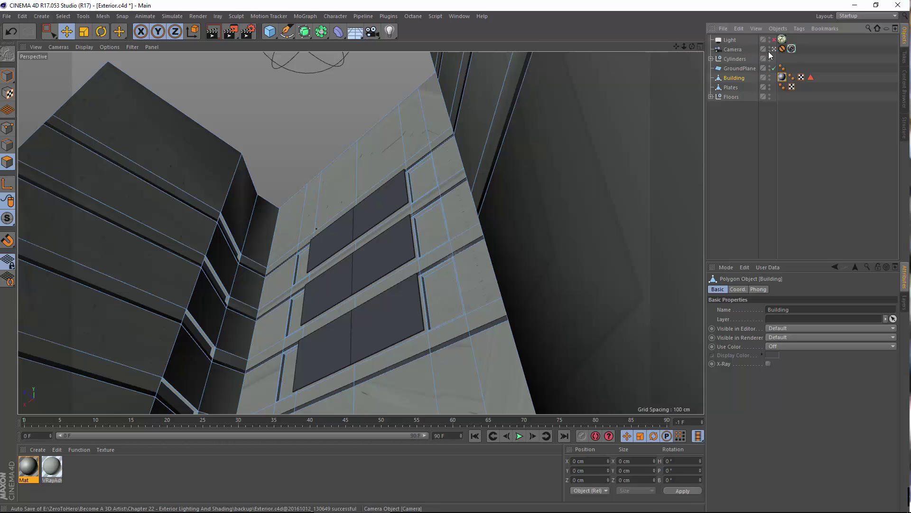
{"action": "left_click", "coordinate": [774, 49]}
{"action": "left_click_drag", "start_coordinate": [225, 240], "coordinate": [195, 229], "text": "alt"}
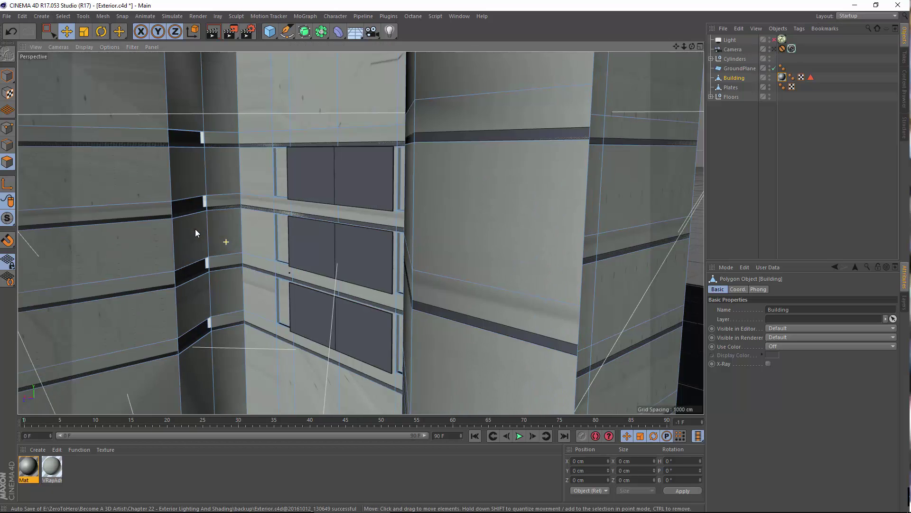
{"action": "middle_click_drag", "start_coordinate": [195, 230], "coordinate": [544, 247], "text": "alt"}
{"action": "left_click_drag", "start_coordinate": [543, 250], "coordinate": [571, 94], "text": "alt"}
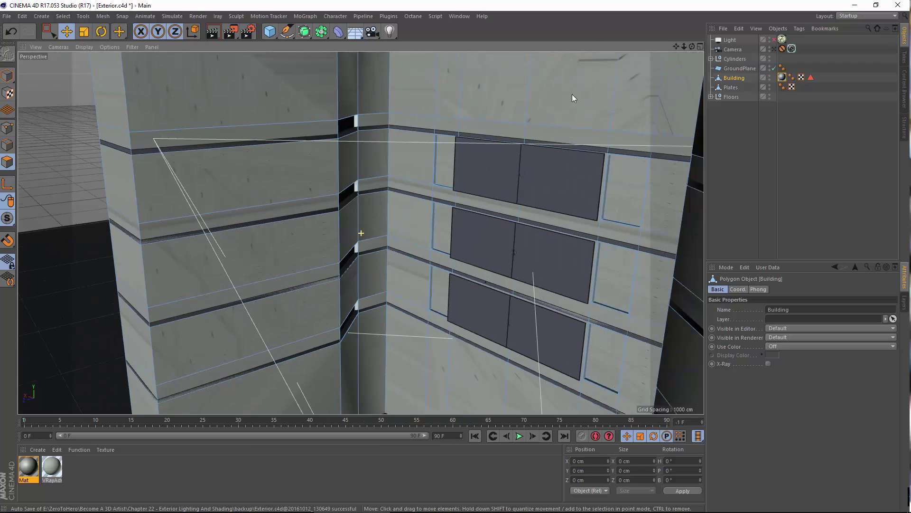
Switch the Building's texture tag projection to Cubic.
{"action": "left_click", "coordinate": [782, 77]}
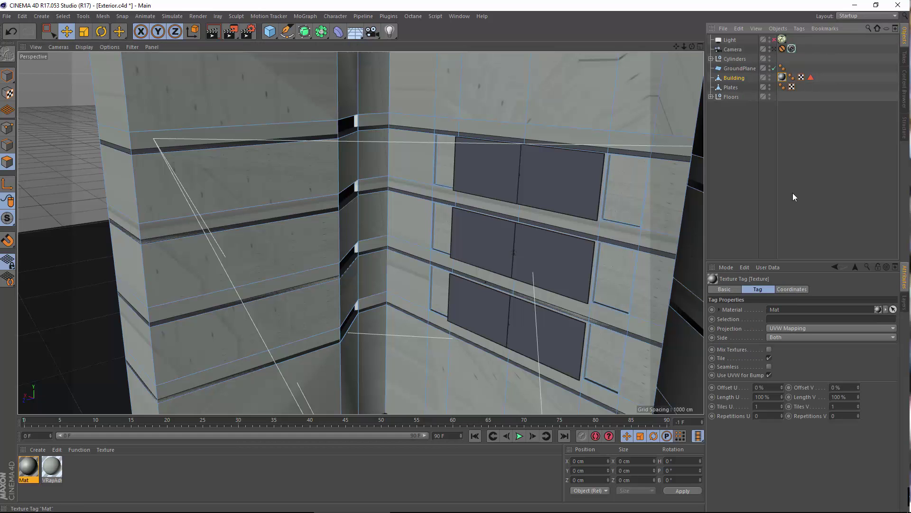
{"action": "left_click", "coordinate": [774, 327]}
{"action": "left_click", "coordinate": [785, 370]}
{"action": "left_click_drag", "start_coordinate": [218, 266], "coordinate": [311, 177], "text": "alt"}
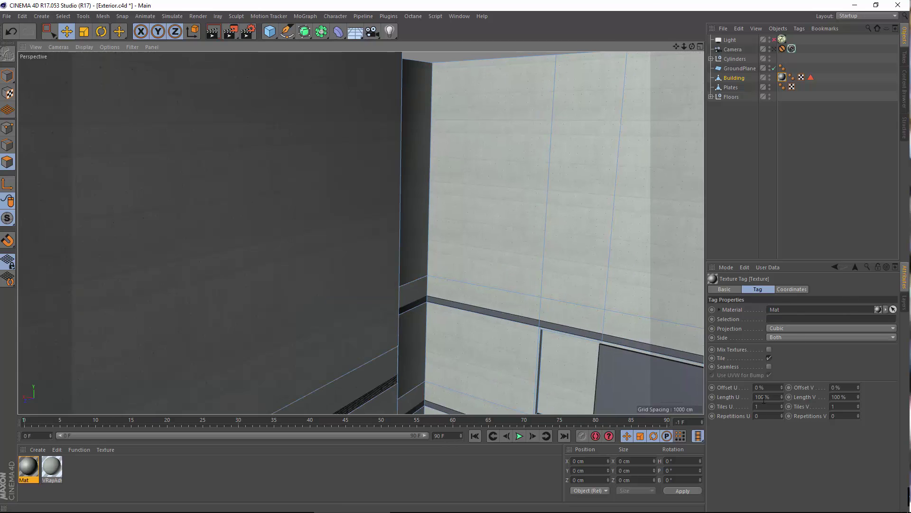
Set the texture's Length U and Length V to 600 %.
{"action": "left_click_drag", "start_coordinate": [770, 399], "coordinate": [613, 372]}
{"action": "type", "text": "600"}
{"action": "key", "text": "Return"}
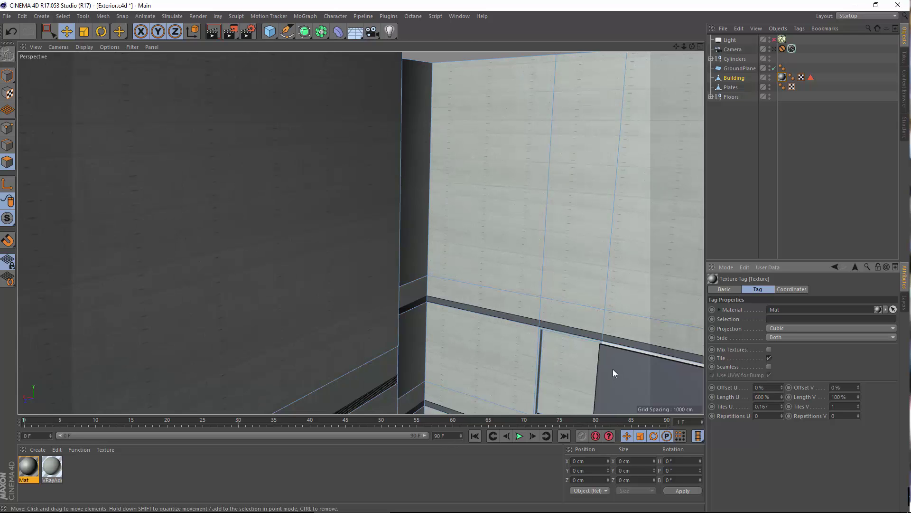
{"action": "type", "text": "600"}
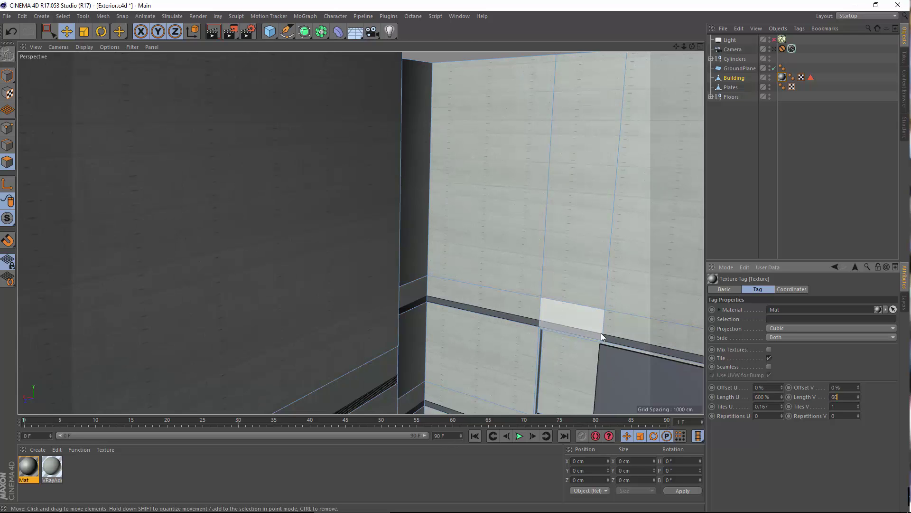
{"action": "key", "text": "Return"}
{"action": "left_click_drag", "start_coordinate": [166, 277], "coordinate": [318, 243], "text": "alt"}
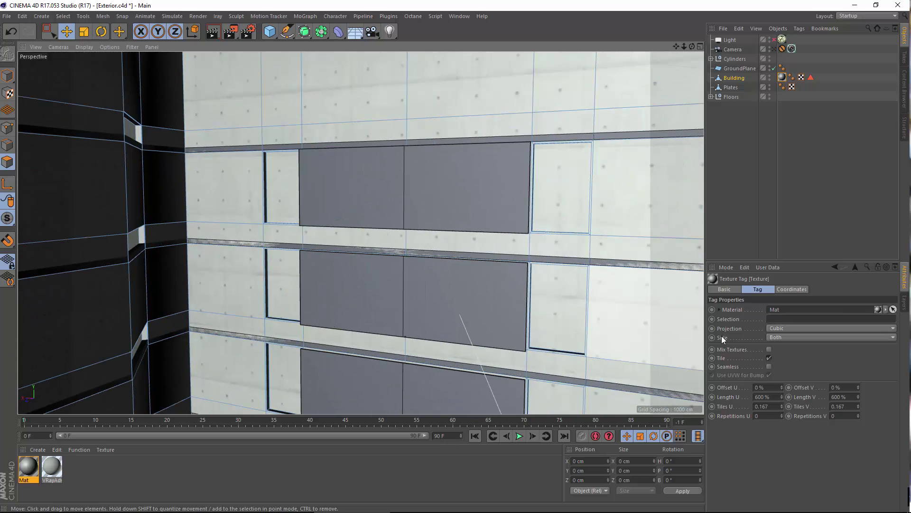
Nudge the texture's vertical offset and begin stretching it vertically on the walls.
{"action": "left_click", "coordinate": [781, 389]}
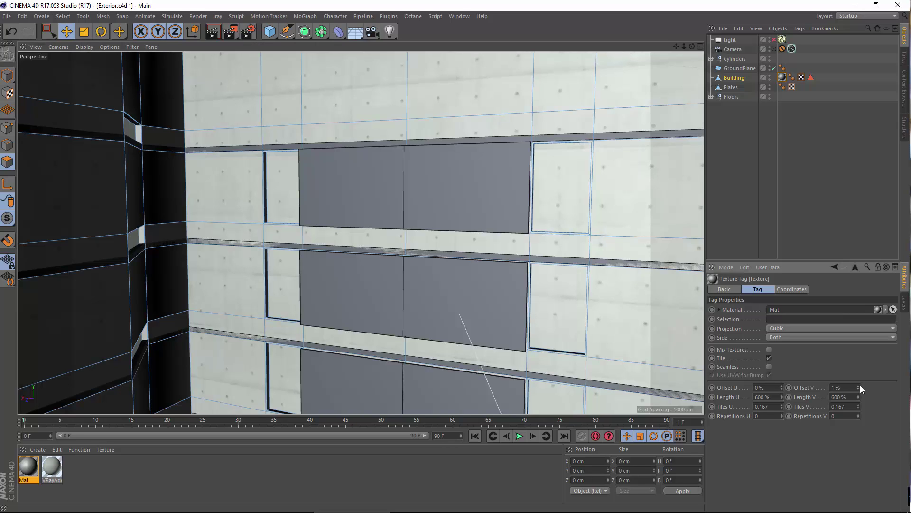
{"action": "left_click_drag", "start_coordinate": [858, 387], "coordinate": [858, 385]}
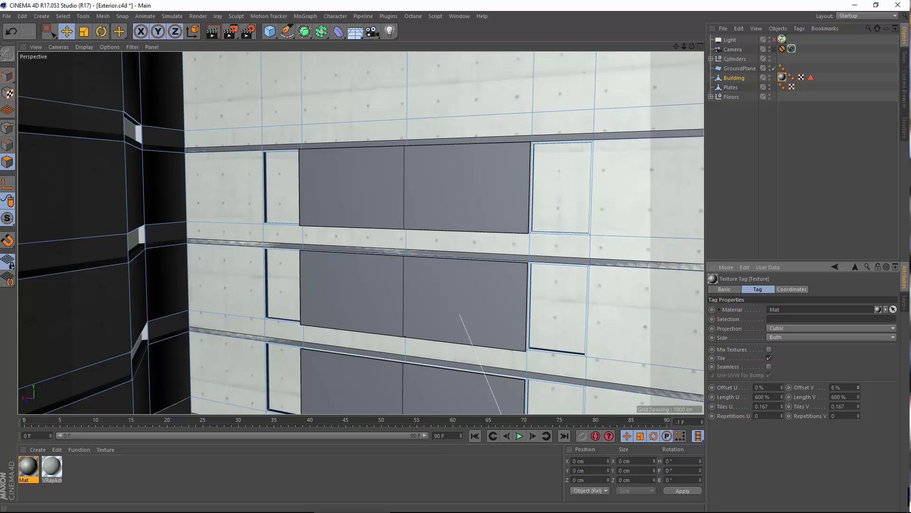
{"action": "scroll", "coordinate": [479, 303], "scroll_direction": "down", "scroll_amount": 3}
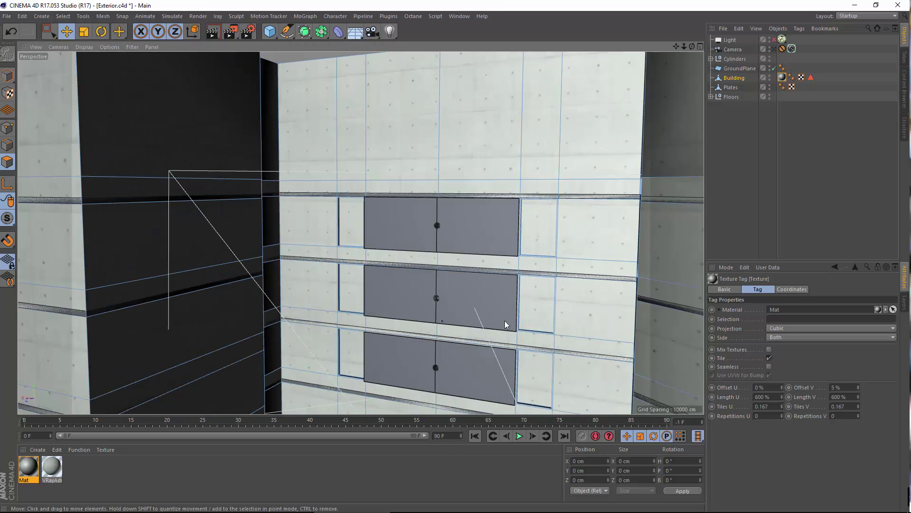
{"action": "middle_click_drag", "start_coordinate": [513, 320], "coordinate": [502, 261], "text": "alt"}
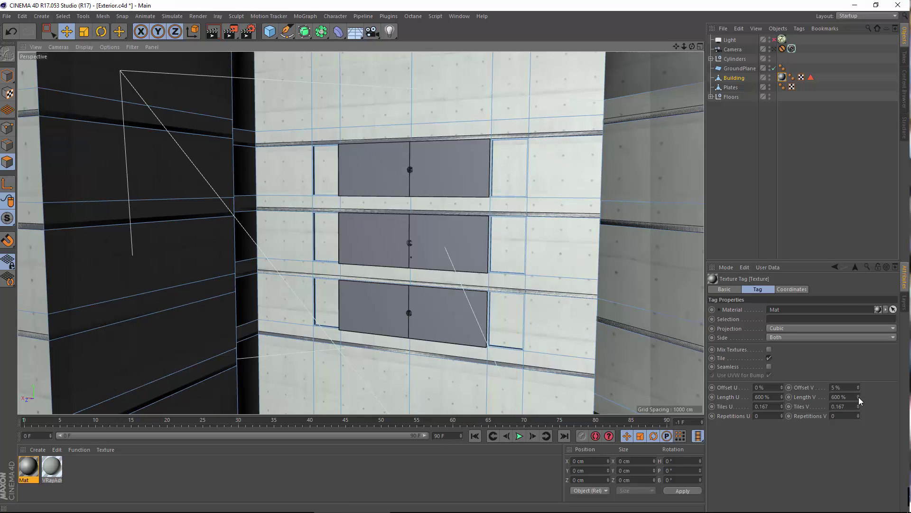
{"action": "left_click_drag", "start_coordinate": [859, 397], "coordinate": [859, 390]}
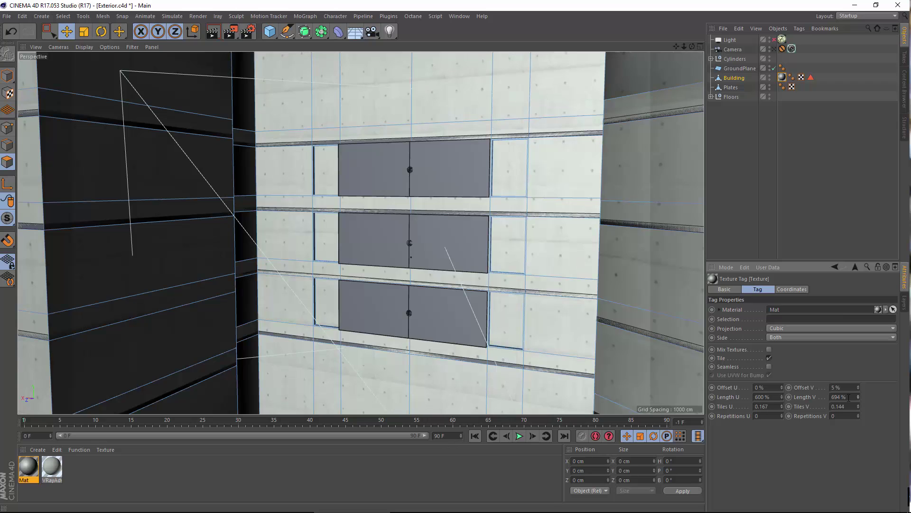
{"action": "left_click", "coordinate": [773, 397]}
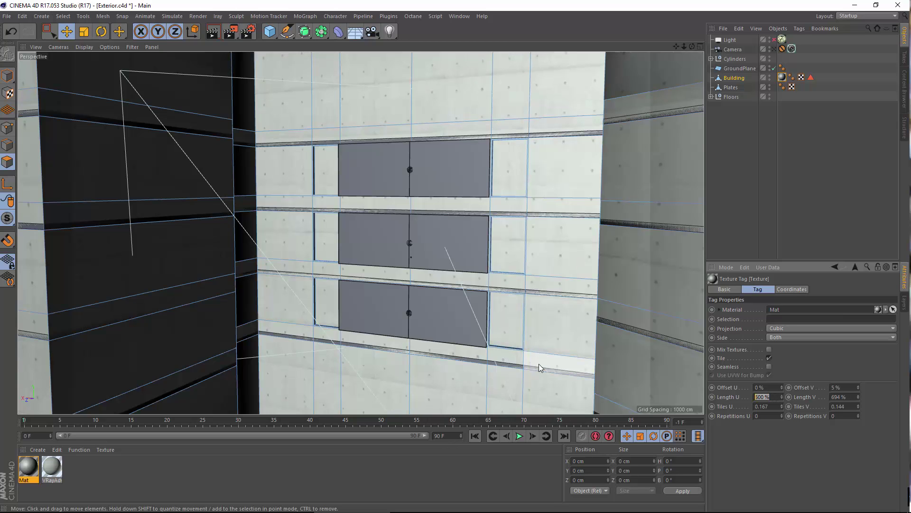
{"action": "right_click_drag", "start_coordinate": [195, 204], "coordinate": [284, 215], "text": "alt"}
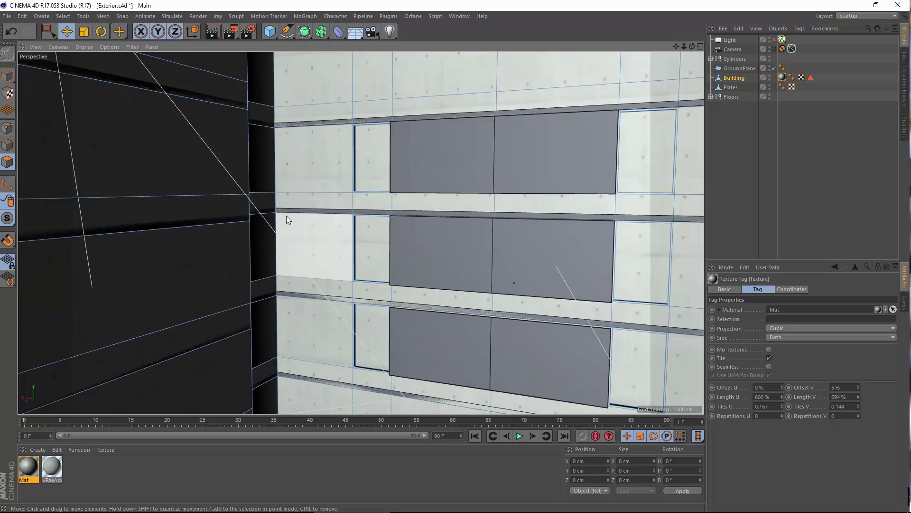
{"action": "left_click_drag", "start_coordinate": [232, 247], "coordinate": [326, 201], "text": "alt"}
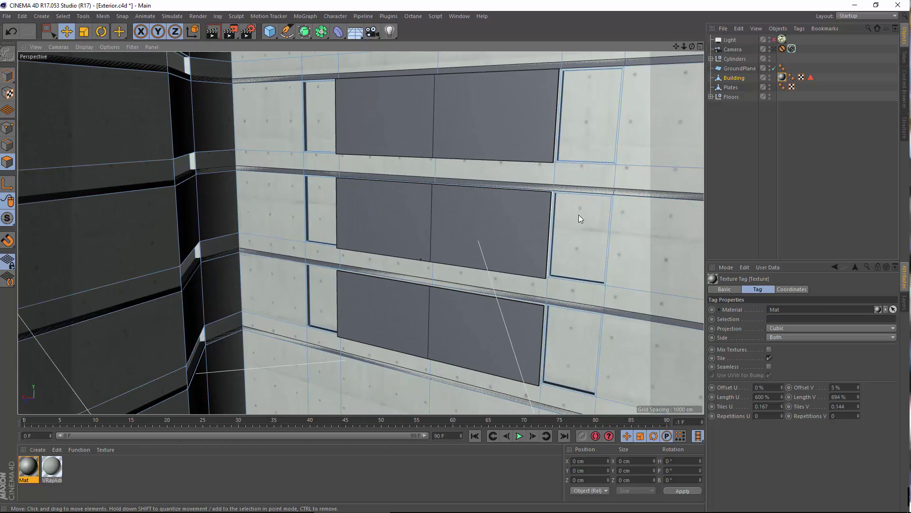
Stretch the concrete texture's Length V to about 886 %.
{"action": "mouse_move", "coordinate": [858, 387]}
{"action": "left_mouse_down"}
{"action": "mouse_move", "coordinate": [858, 378]}
{"action": "mouse_move", "coordinate": [858, 398]}
{"action": "mouse_move", "coordinate": [858, 388]}
{"action": "left_mouse_up"}
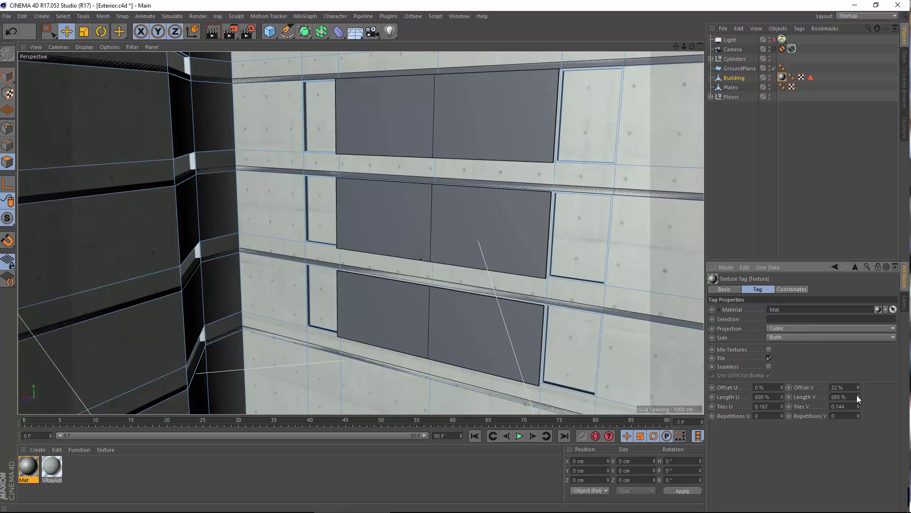
{"action": "left_click_drag", "start_coordinate": [858, 397], "coordinate": [858, 375]}
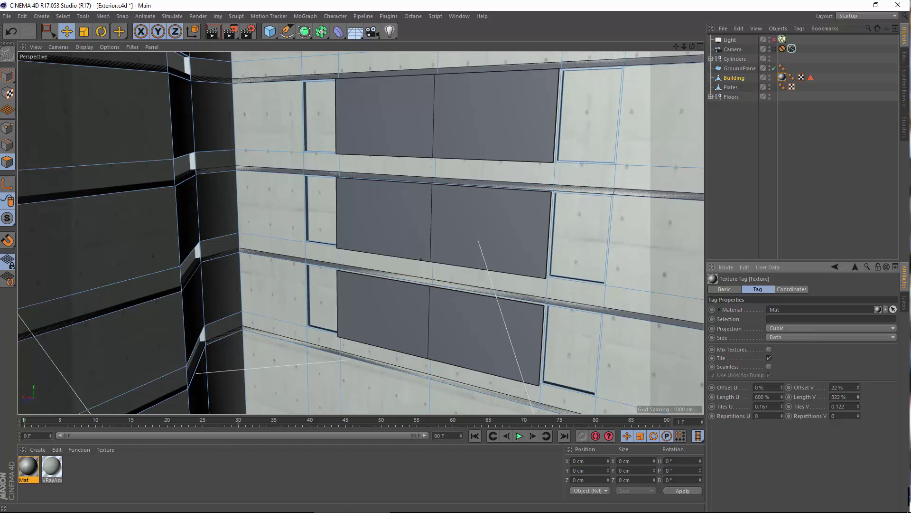
{"action": "left_click_drag", "start_coordinate": [859, 397], "coordinate": [858, 369]}
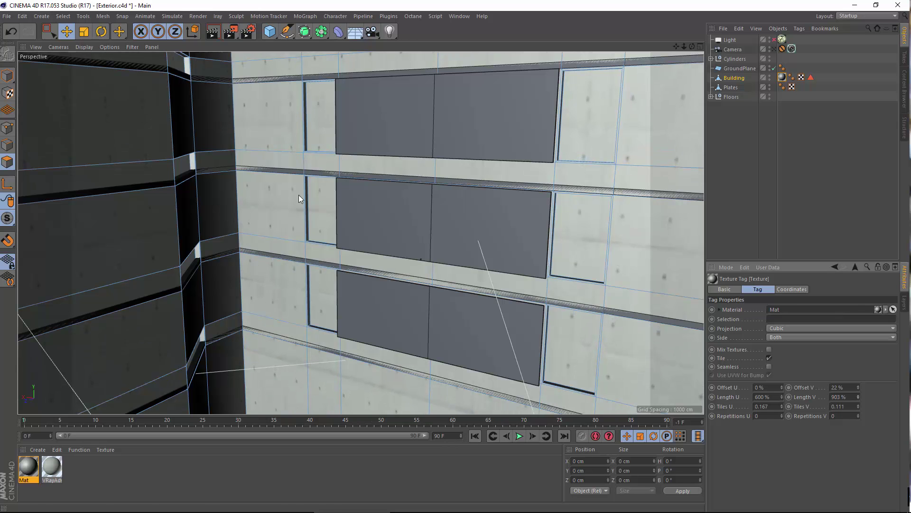
{"action": "scroll", "coordinate": [411, 316], "scroll_direction": "down", "scroll_amount": 2}
{"action": "left_click_drag", "start_coordinate": [435, 192], "coordinate": [467, 252], "text": "alt"}
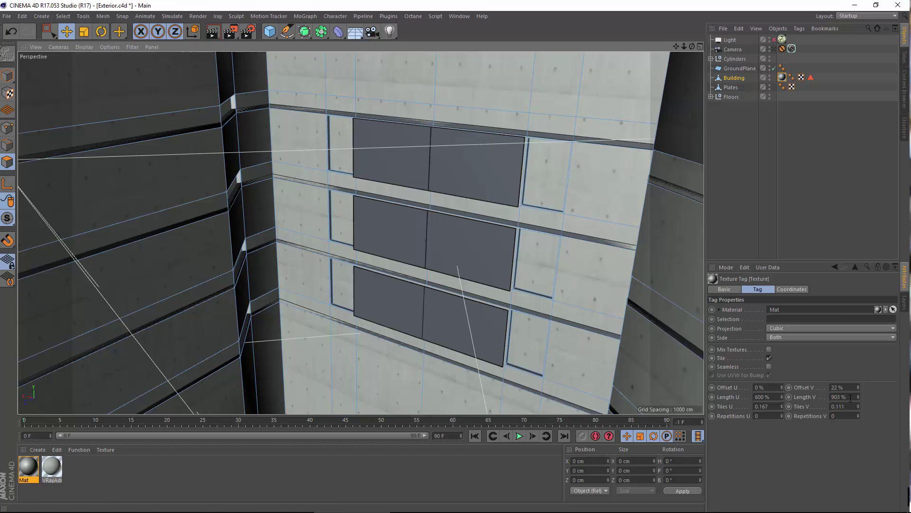
{"action": "left_click_drag", "start_coordinate": [391, 349], "coordinate": [571, 351], "text": "alt"}
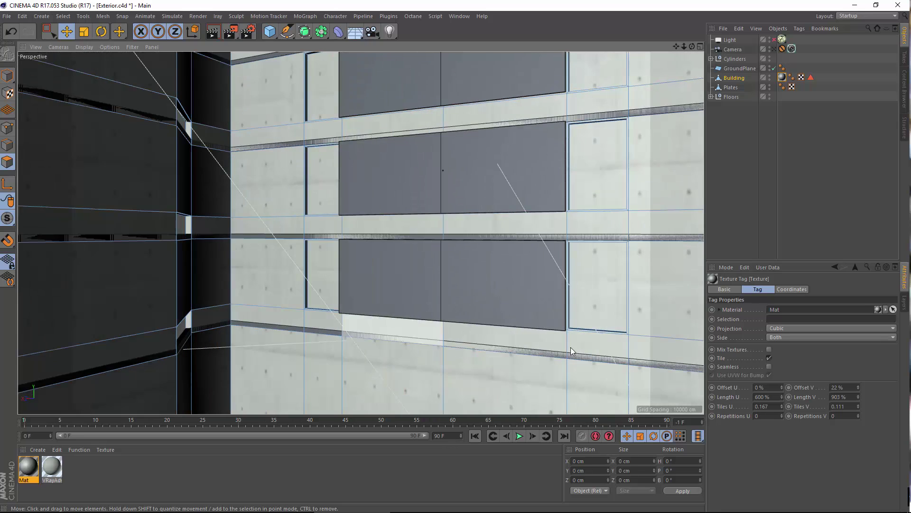
{"action": "mouse_move", "coordinate": [858, 396]}
{"action": "left_mouse_down"}
{"action": "mouse_move", "coordinate": [858, 382]}
{"action": "mouse_move", "coordinate": [858, 397]}
{"action": "left_mouse_up"}
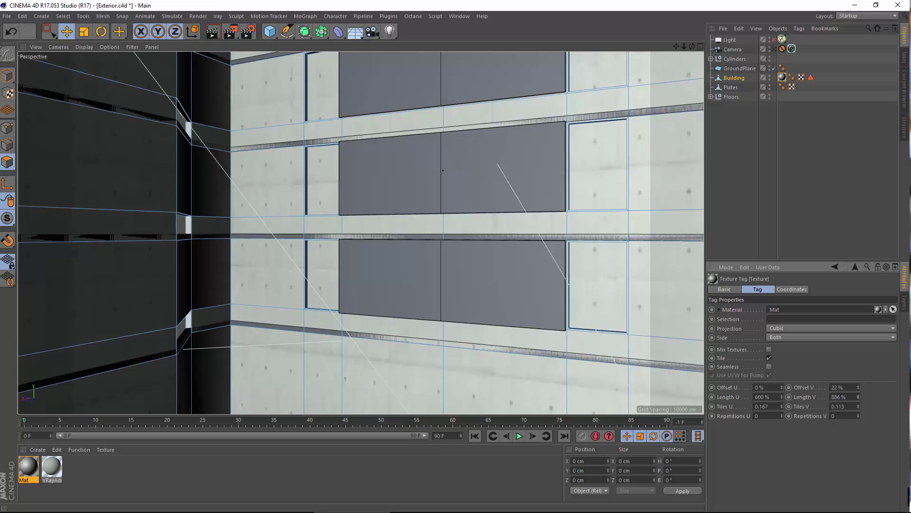
{"action": "middle_click_drag", "start_coordinate": [436, 285], "coordinate": [439, 409], "text": "alt"}
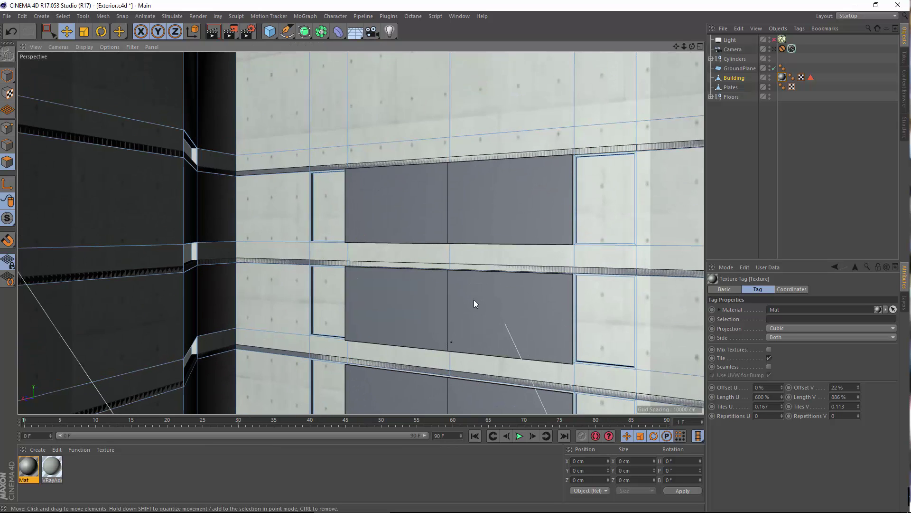
{"action": "scroll", "coordinate": [474, 300], "scroll_direction": "down", "scroll_amount": 5}
{"action": "scroll", "coordinate": [499, 259], "scroll_direction": "down", "scroll_amount": 3}
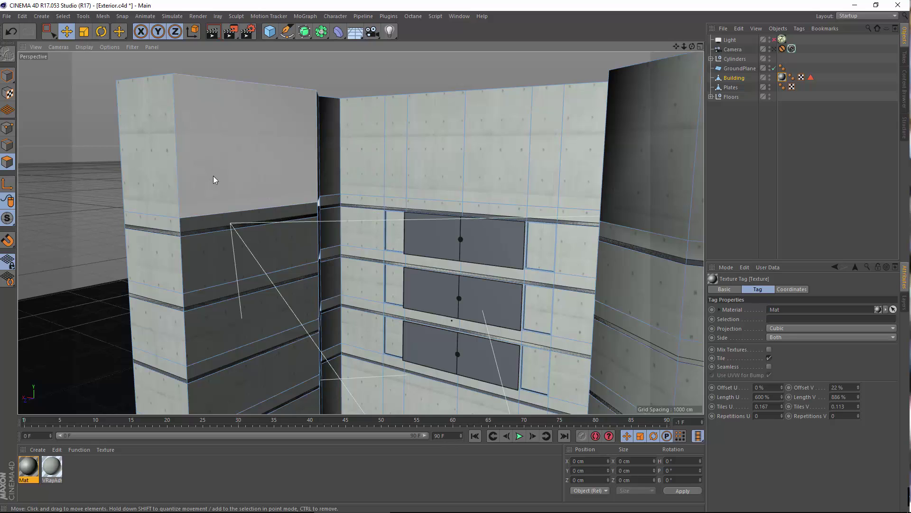
{"action": "scroll", "coordinate": [216, 228], "scroll_direction": "up", "scroll_amount": 4}
Raise the texture's Offset V to 172 % on the facade.
{"action": "left_click_drag", "start_coordinate": [217, 243], "coordinate": [288, 176], "text": "alt"}
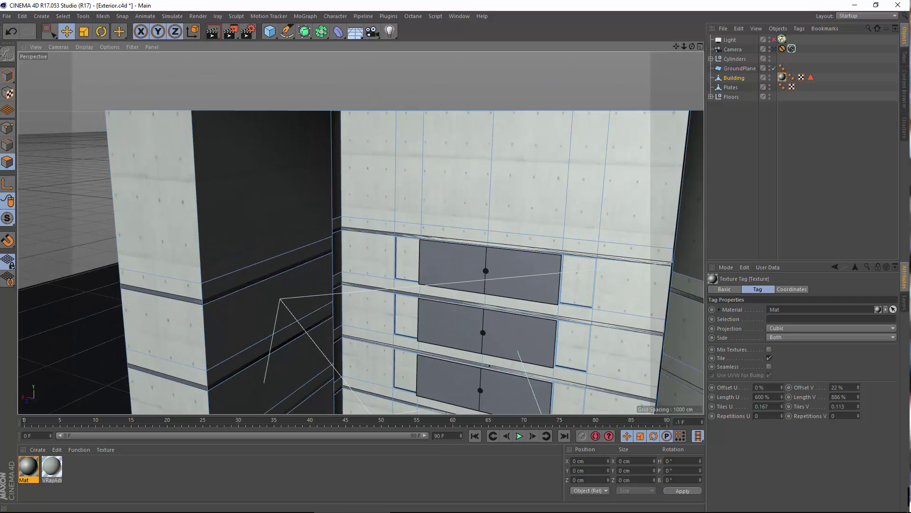
{"action": "left_click", "coordinate": [858, 389]}
{"action": "left_click_drag", "start_coordinate": [858, 392], "coordinate": [858, 336]}
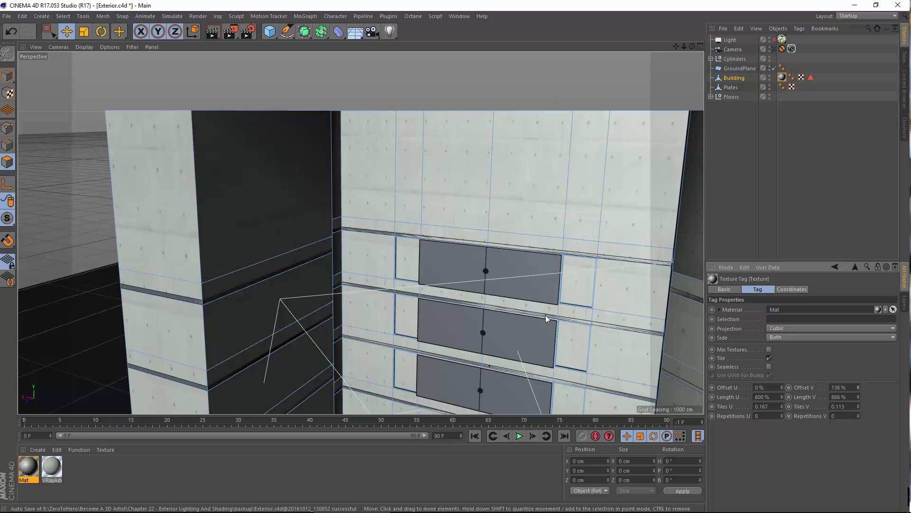
{"action": "left_click_drag", "start_coordinate": [545, 318], "coordinate": [522, 300], "text": "alt"}
{"action": "left_click_drag", "start_coordinate": [857, 388], "coordinate": [857, 378]}
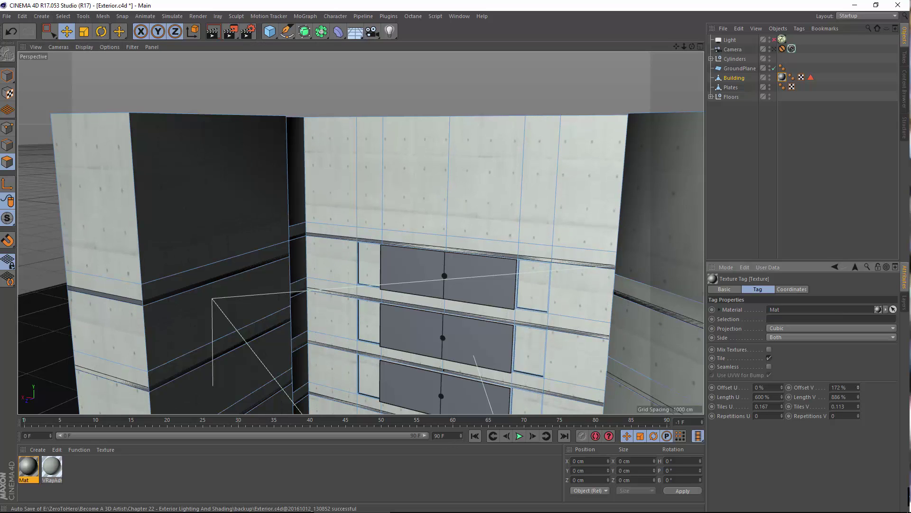
{"action": "middle_click_drag", "start_coordinate": [430, 343], "coordinate": [428, 266], "text": "alt"}
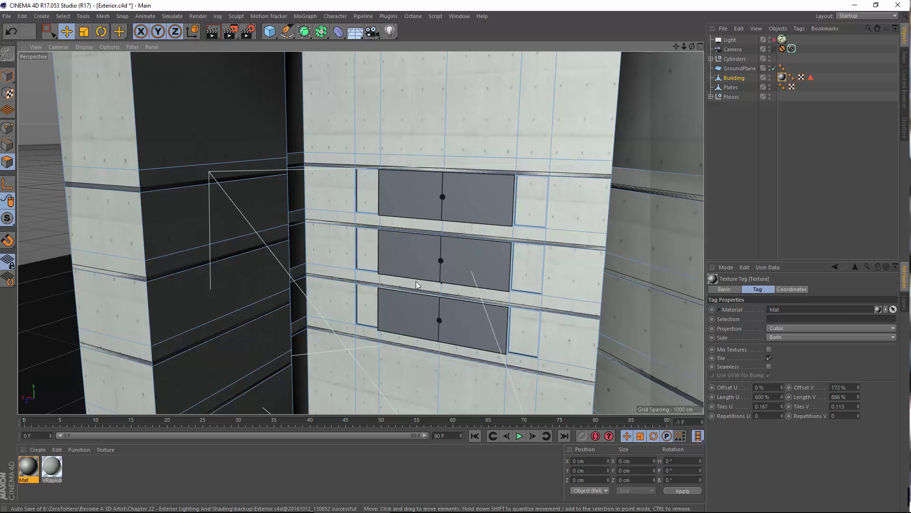
{"action": "scroll", "coordinate": [424, 288], "scroll_direction": "up", "scroll_amount": 3}
View the textured building through the scene Camera.
{"action": "scroll", "coordinate": [433, 298], "scroll_direction": "down", "scroll_amount": 4}
{"action": "scroll", "coordinate": [469, 175], "scroll_direction": "up", "scroll_amount": 4}
{"action": "scroll", "coordinate": [469, 174], "scroll_direction": "down", "scroll_amount": 3}
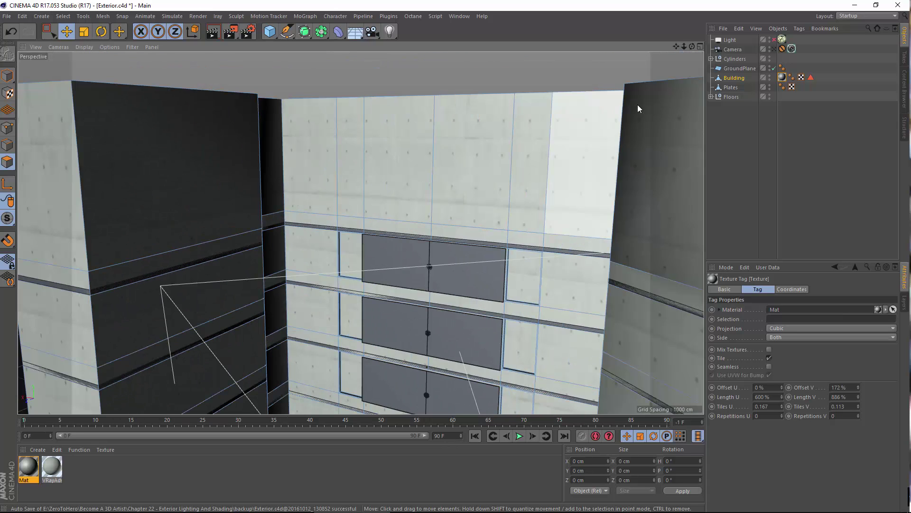
{"action": "left_click", "coordinate": [771, 50]}
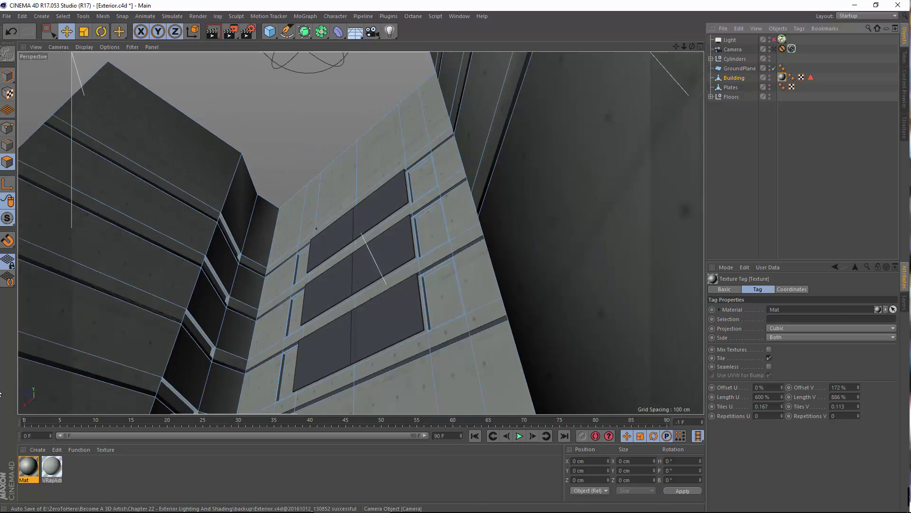
Put VRayAdvancedMaterial on Building's tag, toggle the light, save, and clear Length V.
{"action": "left_click_drag", "start_coordinate": [99, 417], "coordinate": [782, 77]}
{"action": "left_click", "coordinate": [774, 40]}
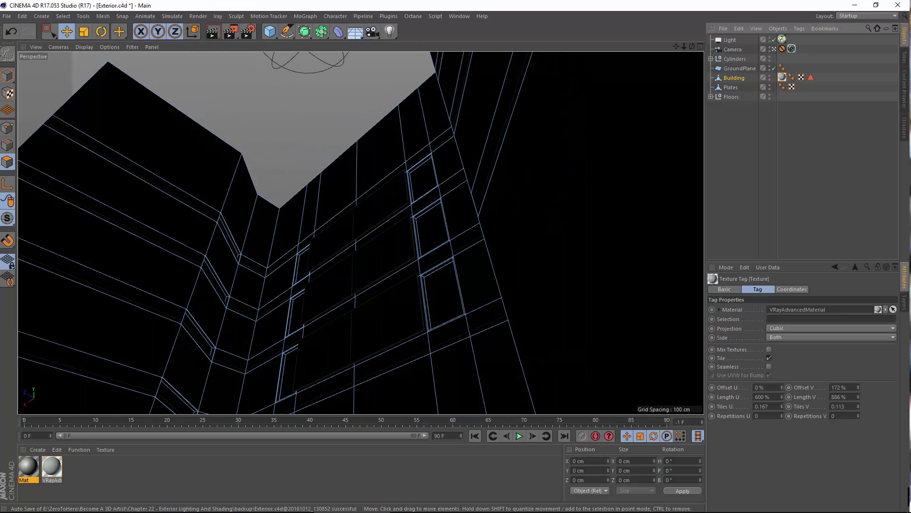
{"action": "left_click", "coordinate": [6, 16]}
{"action": "left_click", "coordinate": [14, 98]}
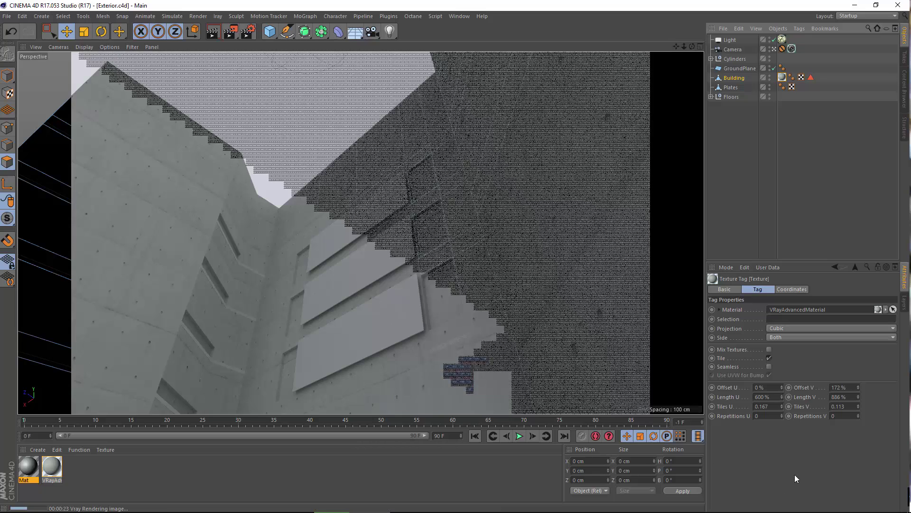
{"action": "left_click_drag", "start_coordinate": [847, 397], "coordinate": [819, 393]}
{"action": "key", "text": "ctrl+a"}
Set Length V to 600 % and return to the editor view facing the window wall.
{"action": "type", "text": "600"}
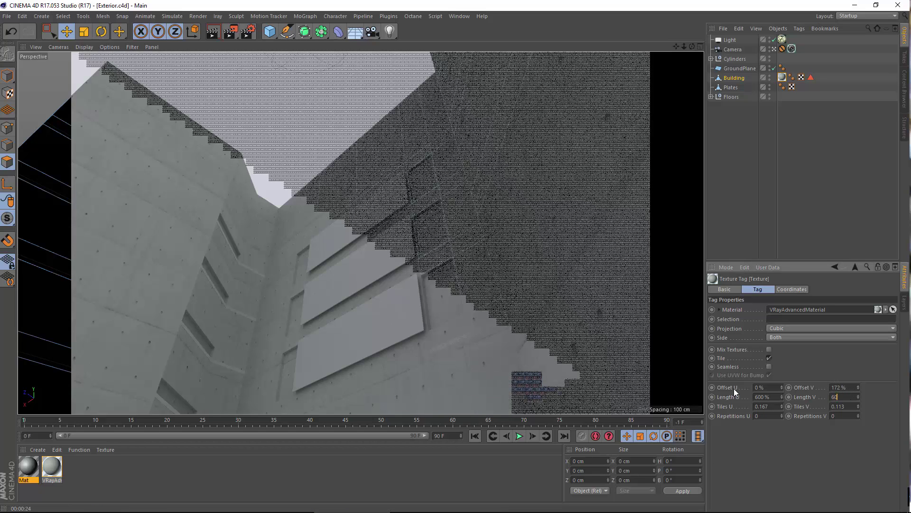
{"action": "key", "text": "Return"}
{"action": "left_click", "coordinate": [774, 50]}
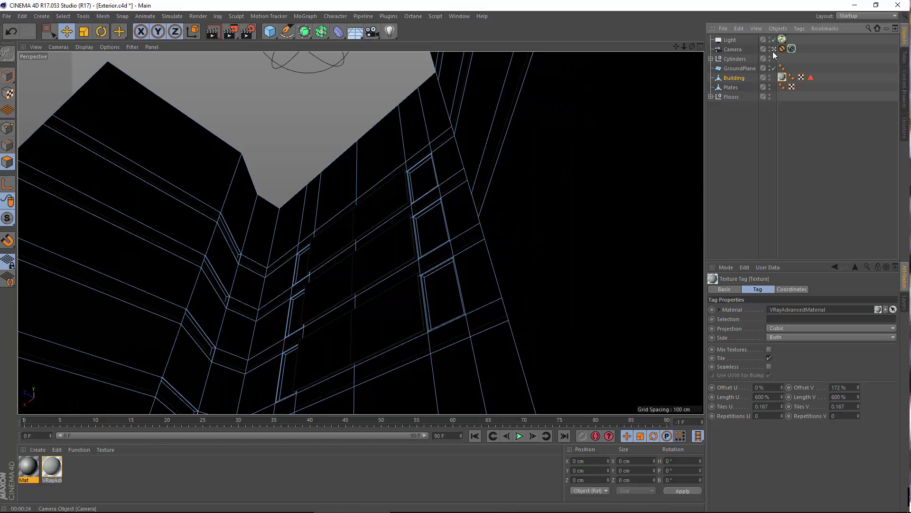
{"action": "left_click", "coordinate": [774, 40]}
{"action": "left_click_drag", "start_coordinate": [341, 232], "coordinate": [360, 232], "text": "alt"}
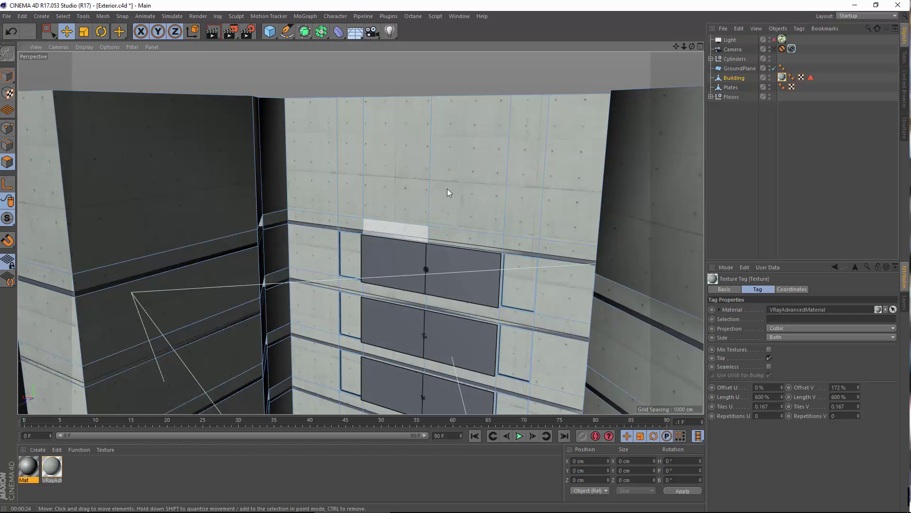
{"action": "middle_click_drag", "start_coordinate": [455, 201], "coordinate": [445, 182], "text": "alt"}
{"action": "left_click_drag", "start_coordinate": [446, 181], "coordinate": [451, 207], "text": "alt"}
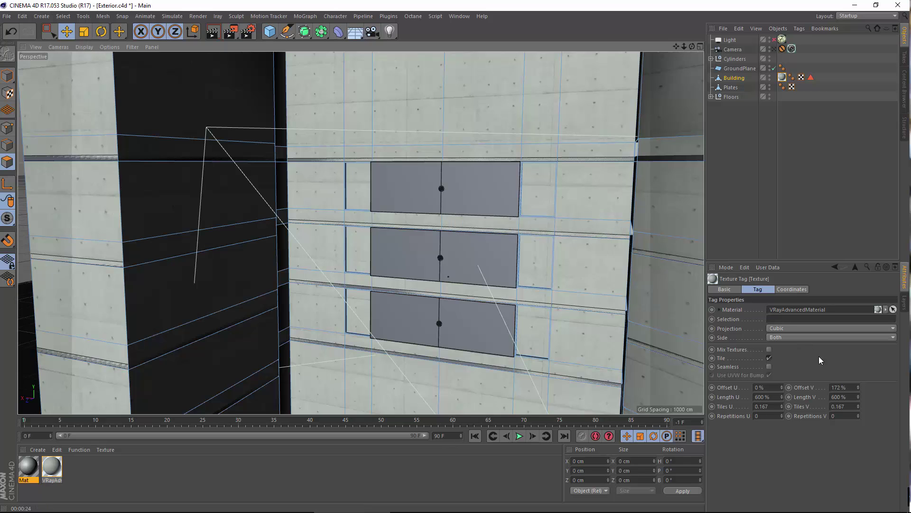
Shift the texture upward, then lower its vertical offset to about 225 %.
{"action": "left_click_drag", "start_coordinate": [859, 387], "coordinate": [861, 351]}
{"action": "middle_click_drag", "start_coordinate": [501, 273], "coordinate": [476, 345], "text": "alt"}
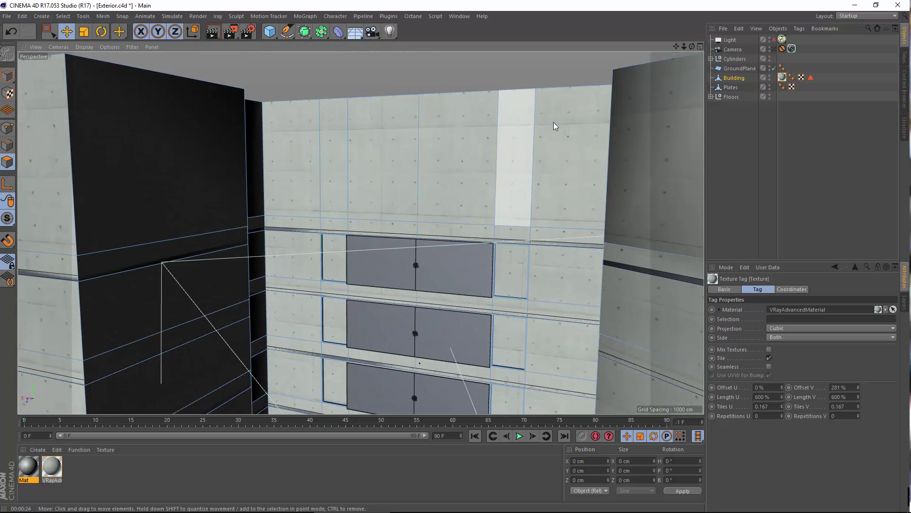
{"action": "scroll", "coordinate": [469, 114], "scroll_direction": "up", "scroll_amount": 3}
{"action": "middle_click_drag", "start_coordinate": [468, 115], "coordinate": [450, 171], "text": "alt"}
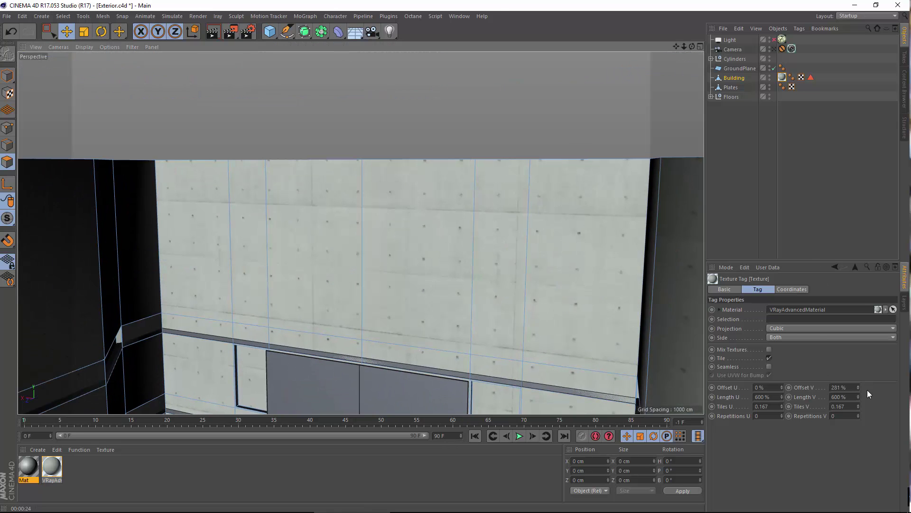
{"action": "left_click_drag", "start_coordinate": [860, 383], "coordinate": [859, 410]}
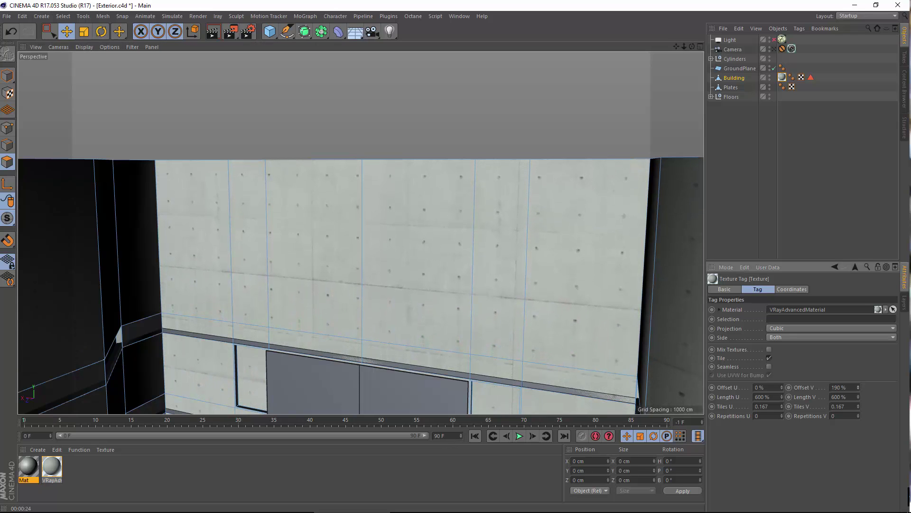
{"action": "middle_click_drag", "start_coordinate": [378, 335], "coordinate": [426, 176], "text": "alt"}
{"action": "left_click_drag", "start_coordinate": [371, 248], "coordinate": [358, 240], "text": "alt"}
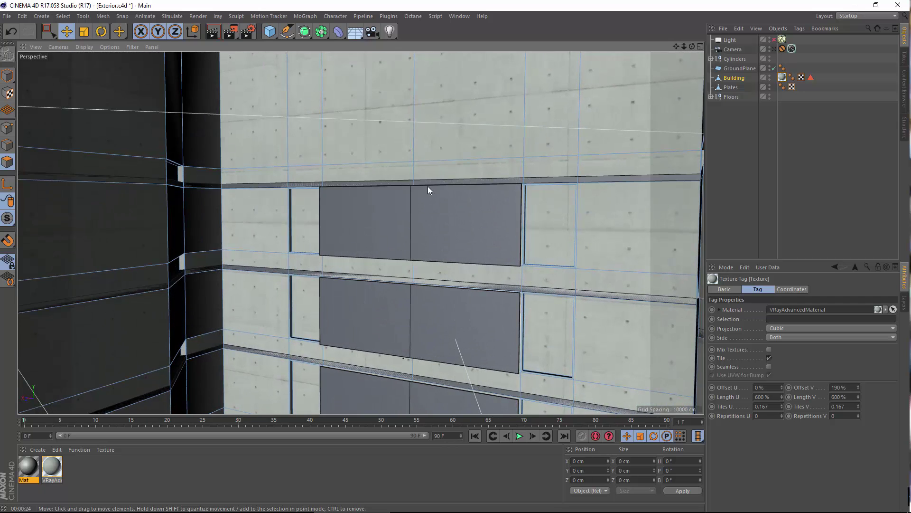
{"action": "middle_click_drag", "start_coordinate": [428, 186], "coordinate": [428, 69], "text": "alt"}
{"action": "left_click_drag", "start_coordinate": [434, 275], "coordinate": [441, 277], "text": "alt"}
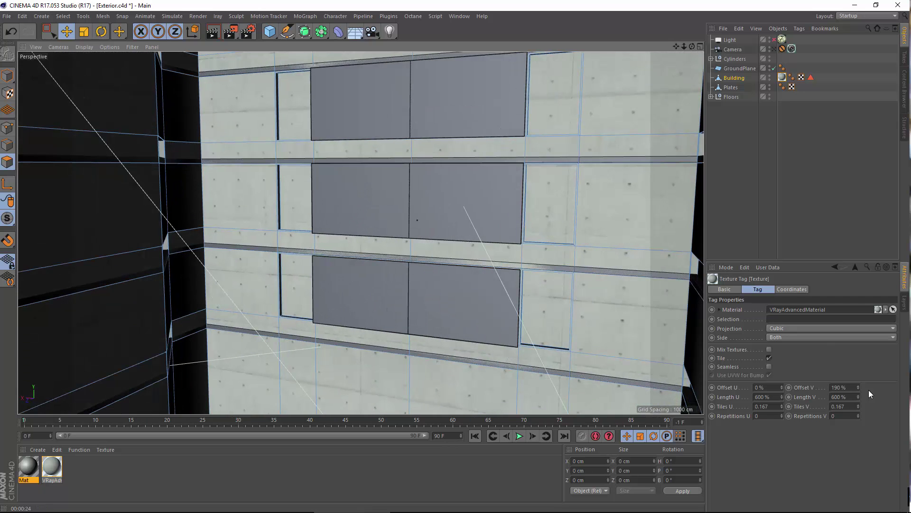
Fine-tune the texture's vertical offset to around 195 % and slightly lower.
{"action": "left_click_drag", "start_coordinate": [859, 386], "coordinate": [858, 382]}
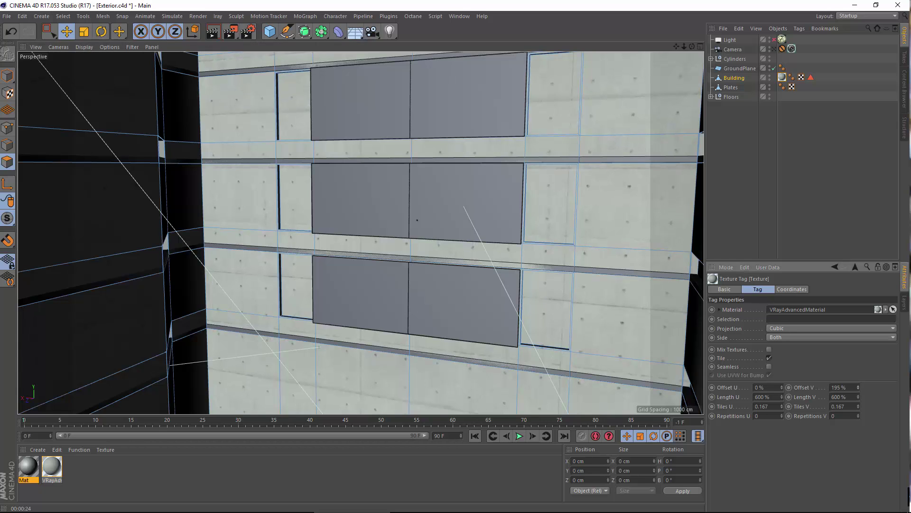
{"action": "left_click_drag", "start_coordinate": [858, 387], "coordinate": [858, 384]}
{"action": "middle_click_drag", "start_coordinate": [454, 284], "coordinate": [435, 402], "text": "alt"}
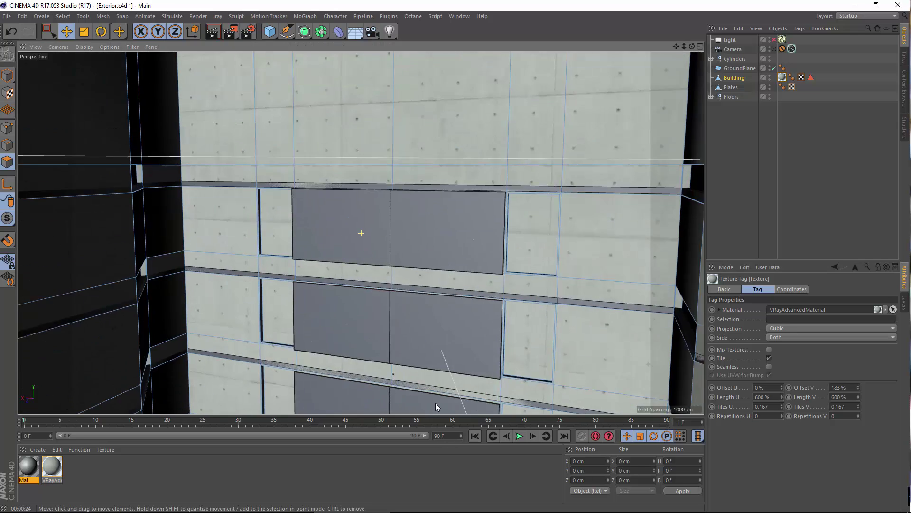
{"action": "middle_click_drag", "start_coordinate": [456, 112], "coordinate": [459, 243], "text": "alt"}
{"action": "middle_click_drag", "start_coordinate": [342, 360], "coordinate": [432, 253], "text": "alt"}
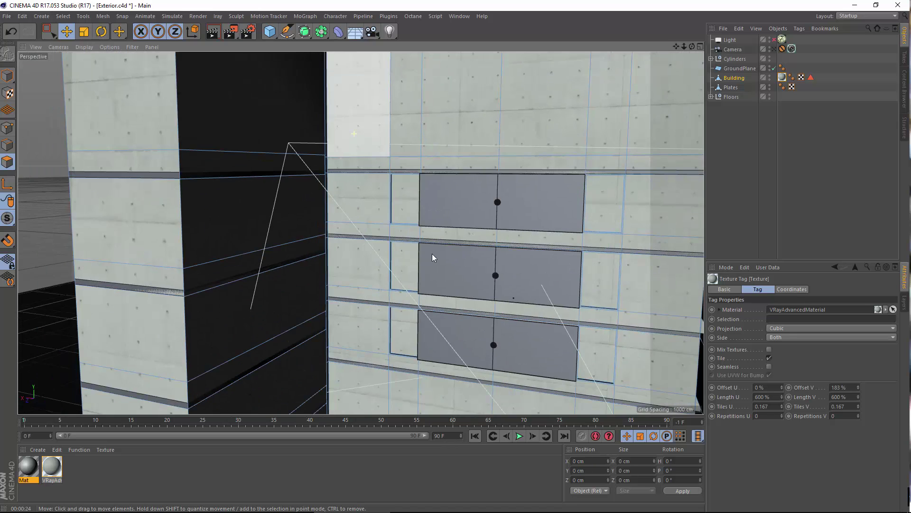
{"action": "left_click_drag", "start_coordinate": [432, 253], "coordinate": [427, 236], "text": "alt"}
{"action": "middle_click_drag", "start_coordinate": [427, 236], "coordinate": [378, 174], "text": "alt"}
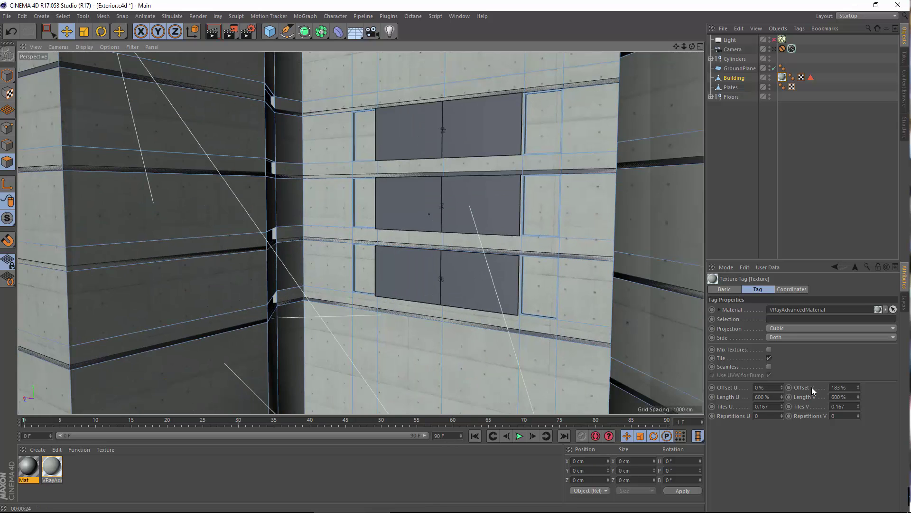
Zoom in on the facade's window plates and view them through the scene camera.
{"action": "left_click", "coordinate": [841, 388]}
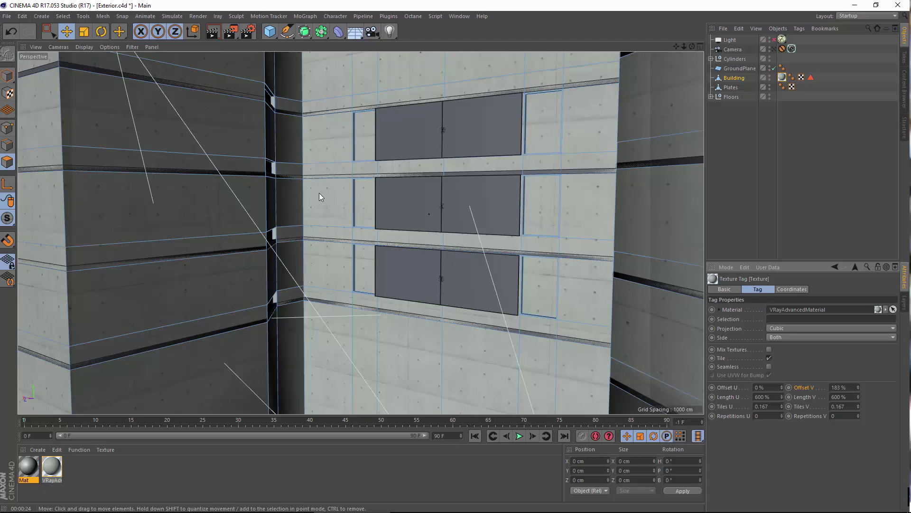
{"action": "right_click_drag", "start_coordinate": [325, 201], "coordinate": [354, 203], "text": "alt"}
{"action": "middle_click_drag", "start_coordinate": [417, 183], "coordinate": [352, 233], "text": "alt"}
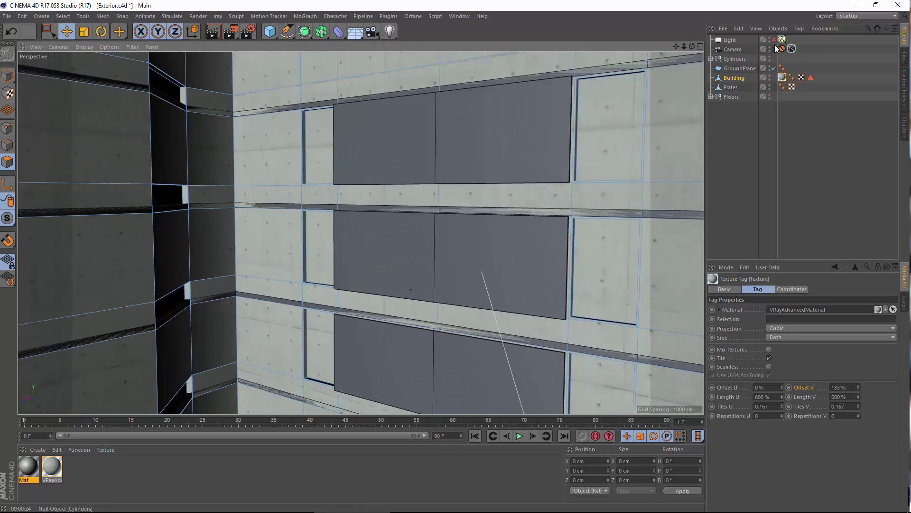
{"action": "left_click", "coordinate": [770, 50]}
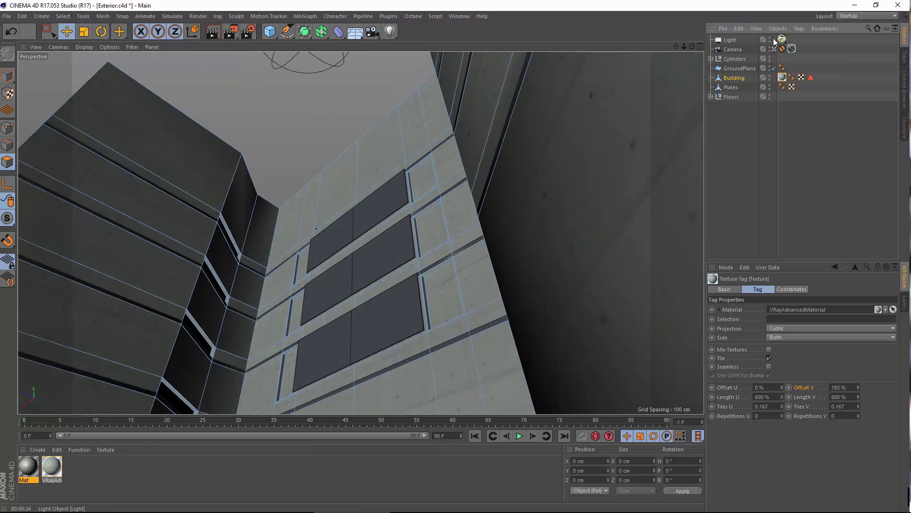
Enable the Light object, save the Exterior project, and start a V-Ray render of the camera view.
{"action": "left_click", "coordinate": [773, 40]}
{"action": "left_click", "coordinate": [6, 16]}
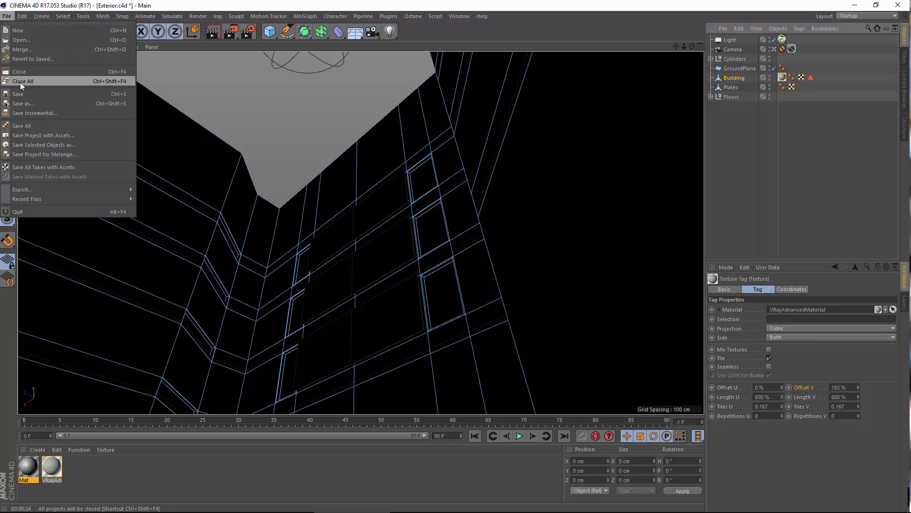
{"action": "left_click", "coordinate": [22, 78]}
{"action": "left_click", "coordinate": [244, 36]}
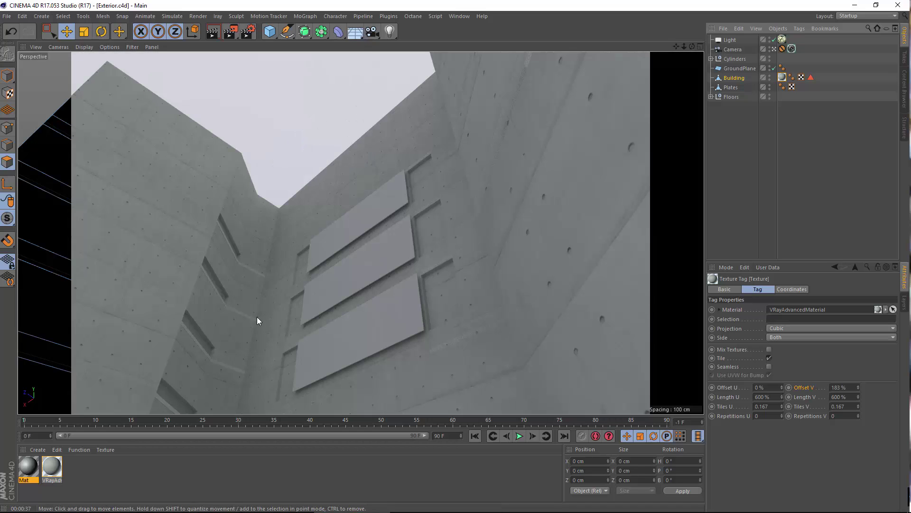
In VrayBridge Options, change Secondary rays bias from 0.01 to 0.1, then close Render Settings.
{"action": "left_click", "coordinate": [247, 32]}
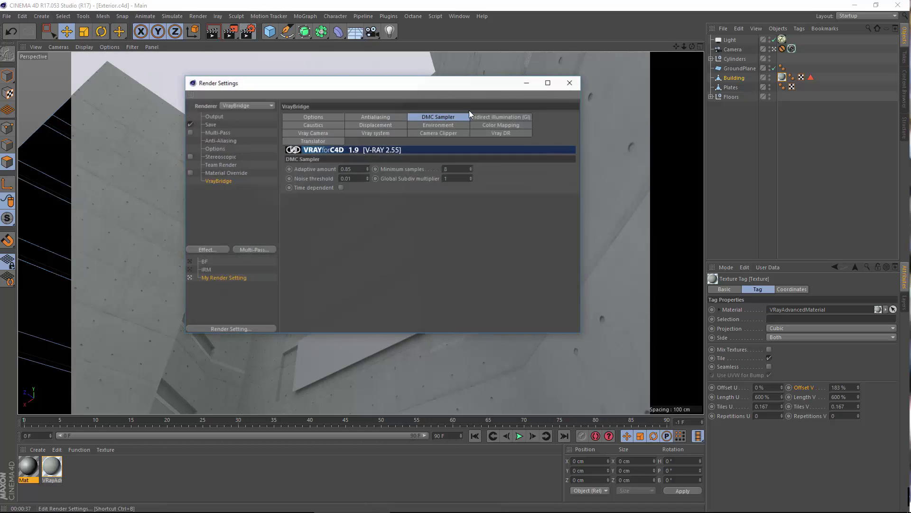
{"action": "left_click", "coordinate": [327, 117]}
{"action": "scroll", "coordinate": [539, 278], "scroll_direction": "down", "scroll_amount": 6}
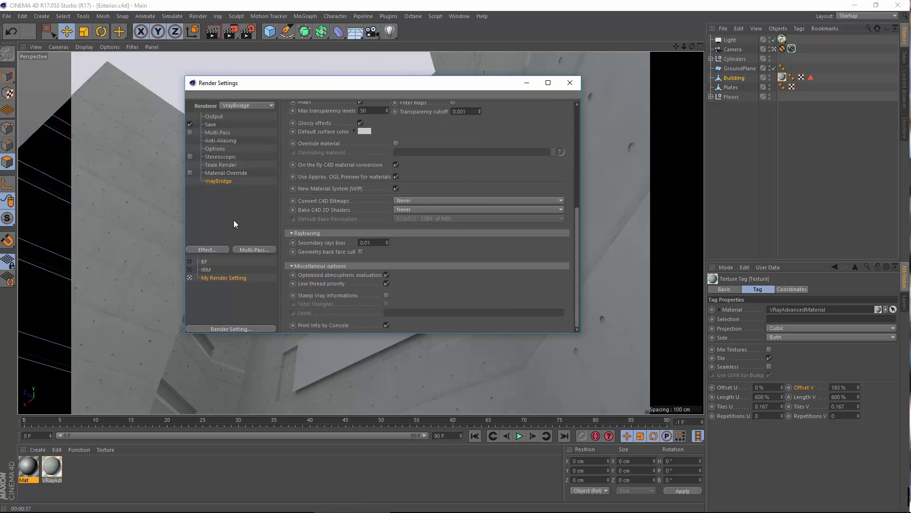
{"action": "left_click", "coordinate": [388, 241]}
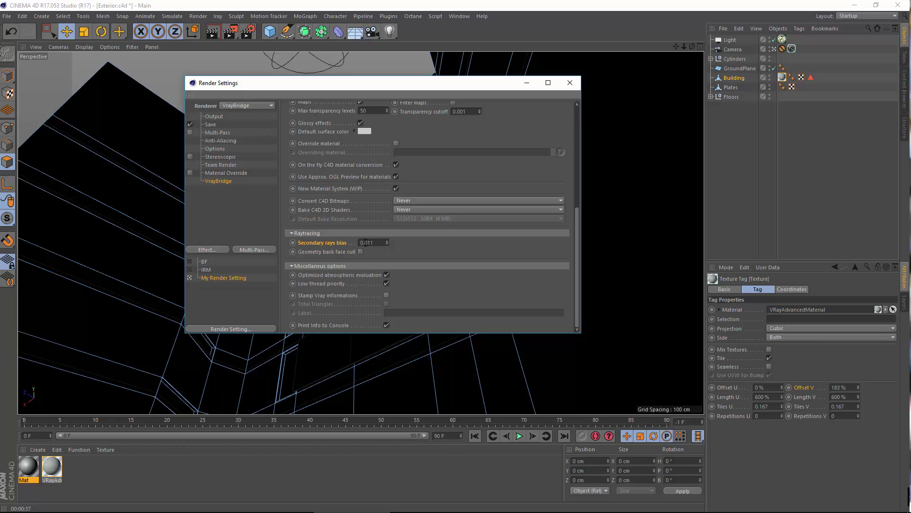
{"action": "type", "text": "1"}
{"action": "key", "text": "Return"}
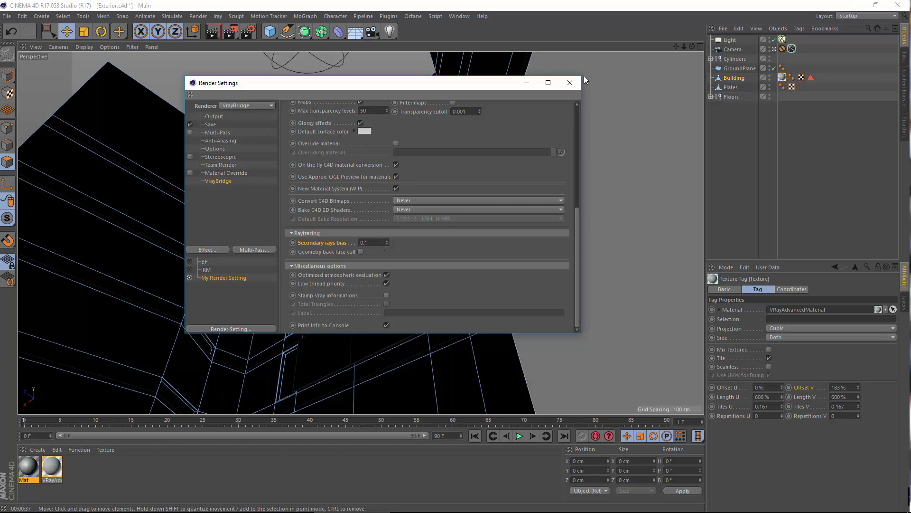
{"action": "left_click", "coordinate": [570, 82]}
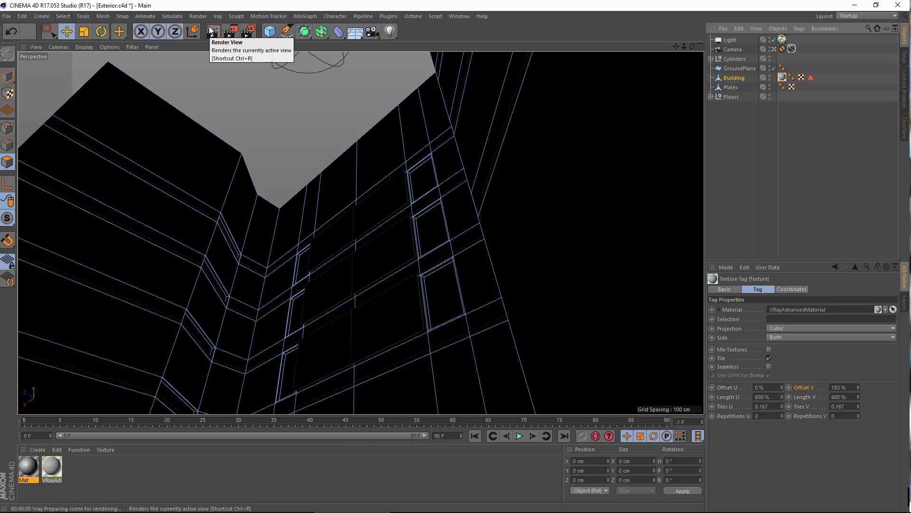
{"action": "left_click", "coordinate": [212, 31]}
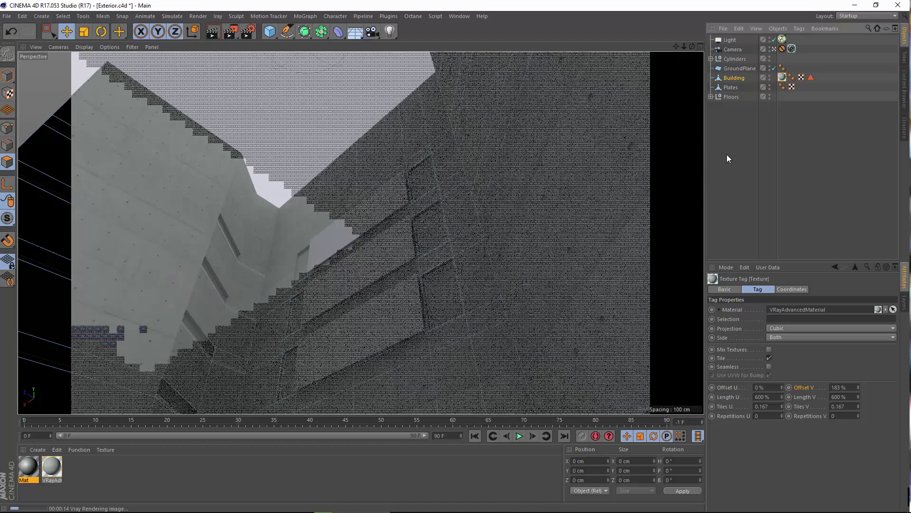
{"action": "left_click", "coordinate": [714, 160]}
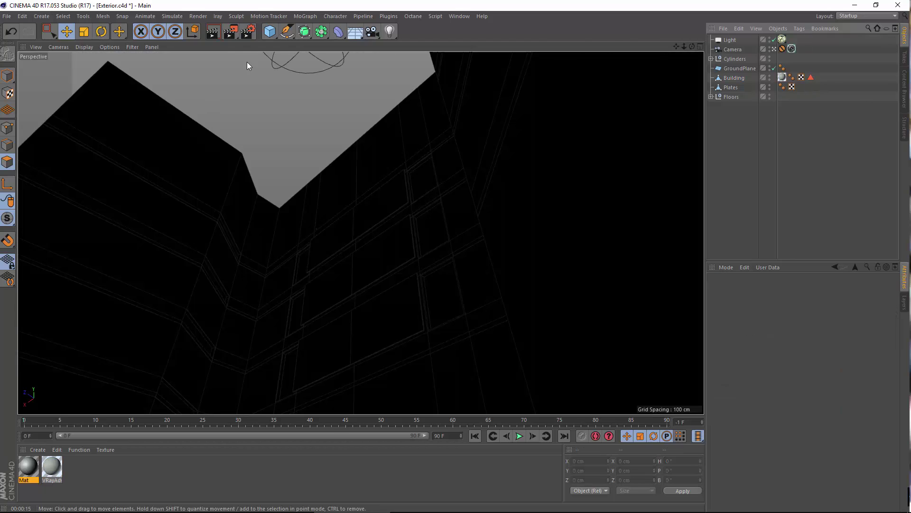
{"action": "left_click", "coordinate": [248, 36]}
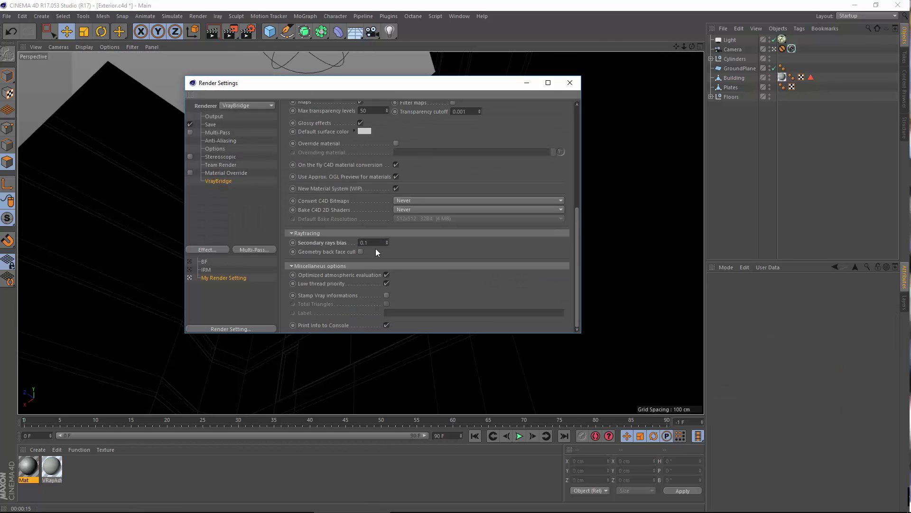
{"action": "left_click", "coordinate": [570, 83]}
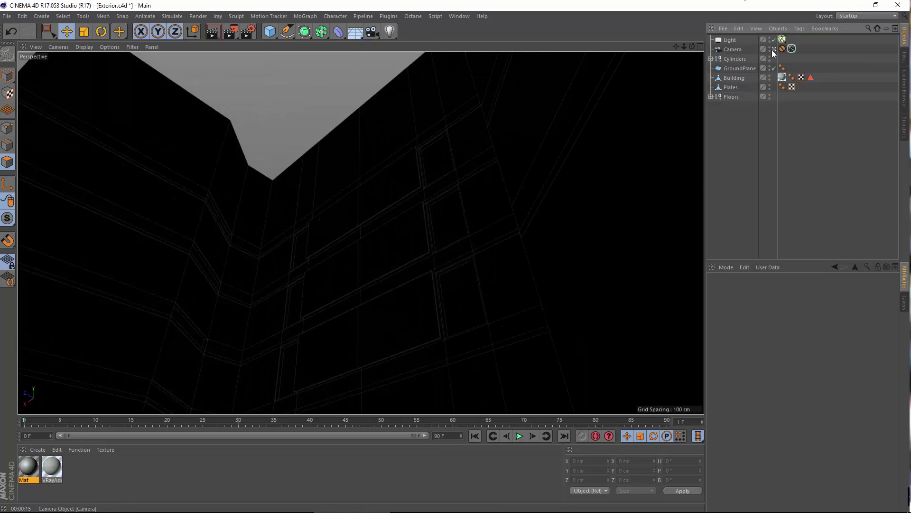
Select the Floors group and scale it up slightly.
{"action": "left_click", "coordinate": [735, 68]}
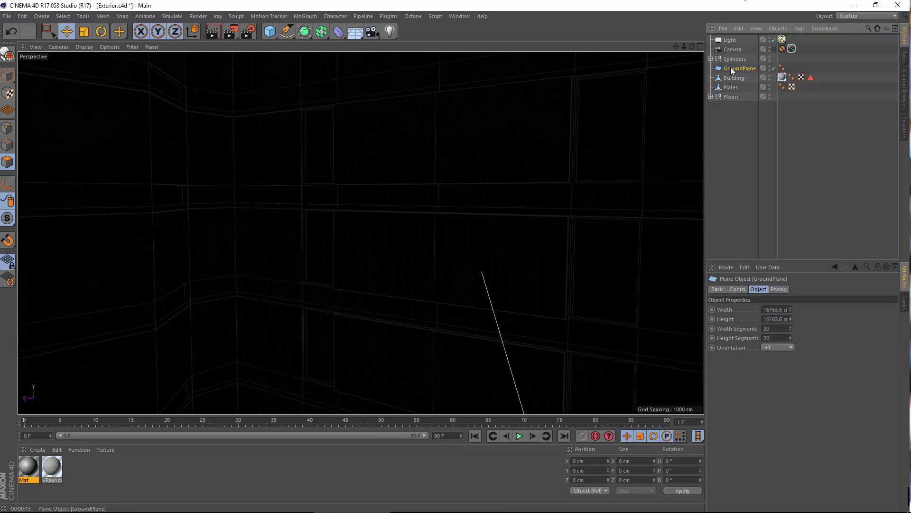
{"action": "left_click", "coordinate": [731, 97]}
{"action": "left_click_drag", "start_coordinate": [332, 249], "coordinate": [382, 282], "text": "alt"}
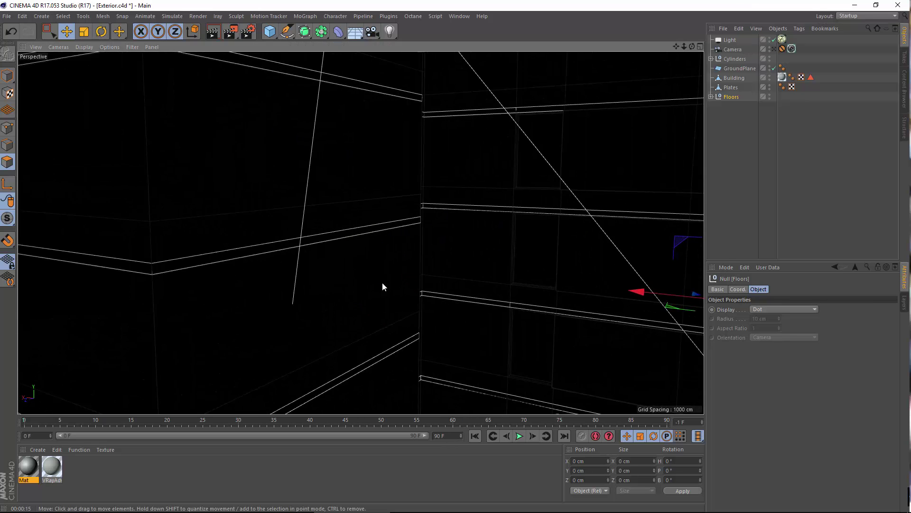
{"action": "key", "text": "t"}
{"action": "left_click_drag", "start_coordinate": [295, 149], "coordinate": [482, 219], "text": "alt"}
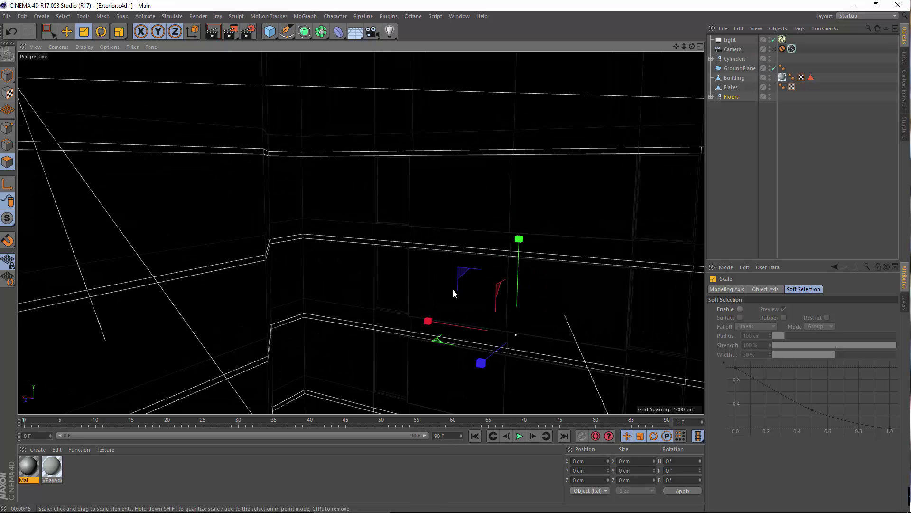
{"action": "mouse_move", "coordinate": [453, 293]}
{"action": "left_mouse_down"}
{"action": "mouse_move", "coordinate": [440, 287]}
{"action": "mouse_move", "coordinate": [467, 298]}
{"action": "left_mouse_up"}
Look around the building's left side and undo the floors' scaling.
{"action": "right_click_drag", "start_coordinate": [468, 285], "coordinate": [442, 266], "text": "alt"}
{"action": "left_click_drag", "start_coordinate": [382, 299], "coordinate": [447, 323], "text": "alt"}
{"action": "right_click_drag", "start_coordinate": [449, 369], "coordinate": [453, 337], "text": "alt"}
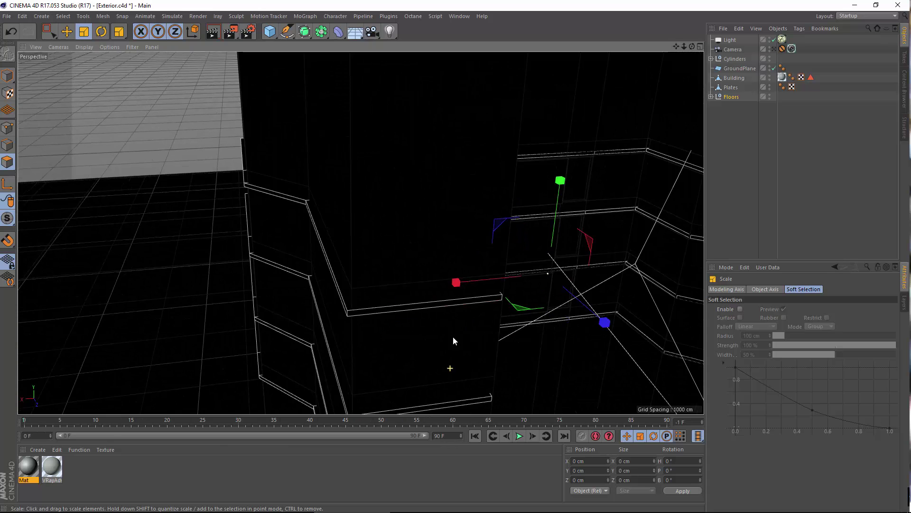
{"action": "left_click_drag", "start_coordinate": [316, 311], "coordinate": [273, 317], "text": "alt"}
{"action": "middle_click_drag", "start_coordinate": [408, 224], "coordinate": [302, 216], "text": "alt"}
{"action": "left_click", "coordinate": [18, 32]}
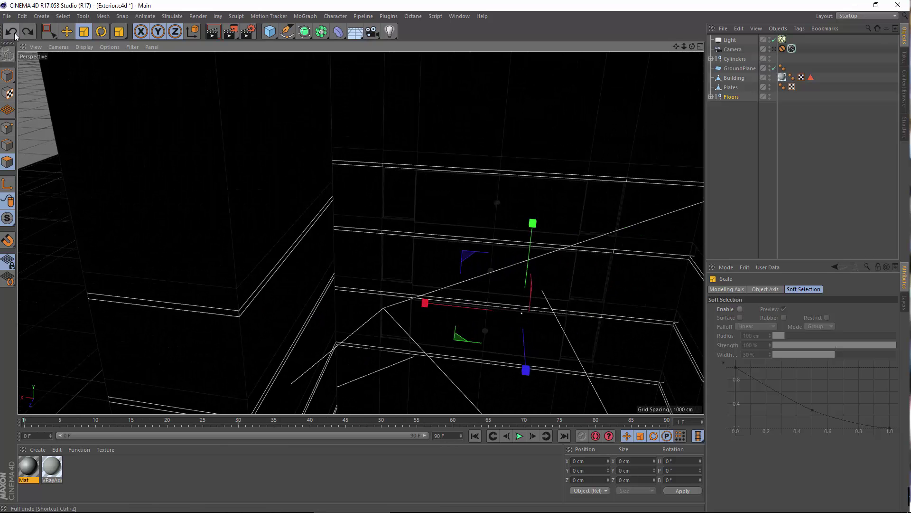
{"action": "scroll", "coordinate": [440, 209], "scroll_direction": "up", "scroll_amount": 5}
{"action": "scroll", "coordinate": [408, 256], "scroll_direction": "down", "scroll_amount": 5}
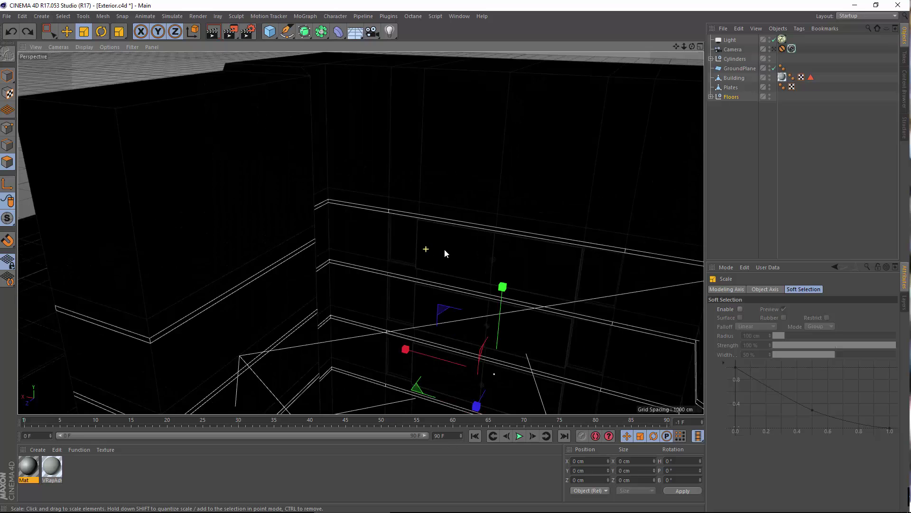
Select the Cube.3 floor slab in Floors and adjust its axis centre.
{"action": "left_click", "coordinate": [710, 97]}
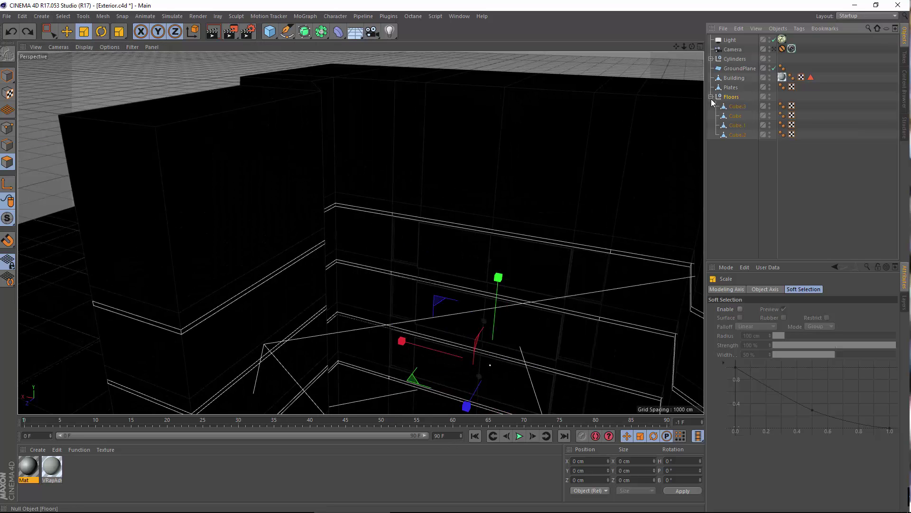
{"action": "left_click", "coordinate": [737, 107]}
{"action": "scroll", "coordinate": [464, 271], "scroll_direction": "up", "scroll_amount": 3}
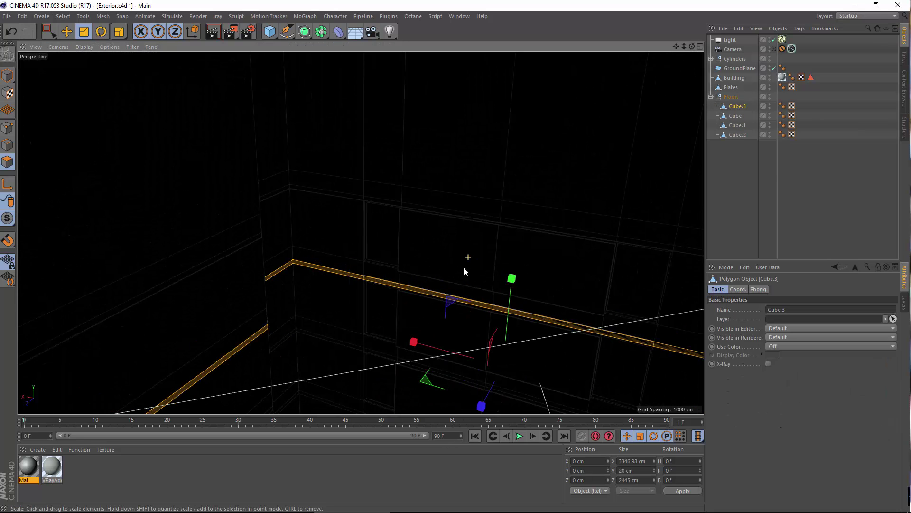
{"action": "left_click", "coordinate": [8, 76]}
{"action": "scroll", "coordinate": [448, 217], "scroll_direction": "down", "scroll_amount": 5}
{"action": "left_click_drag", "start_coordinate": [441, 278], "coordinate": [384, 283], "text": "alt"}
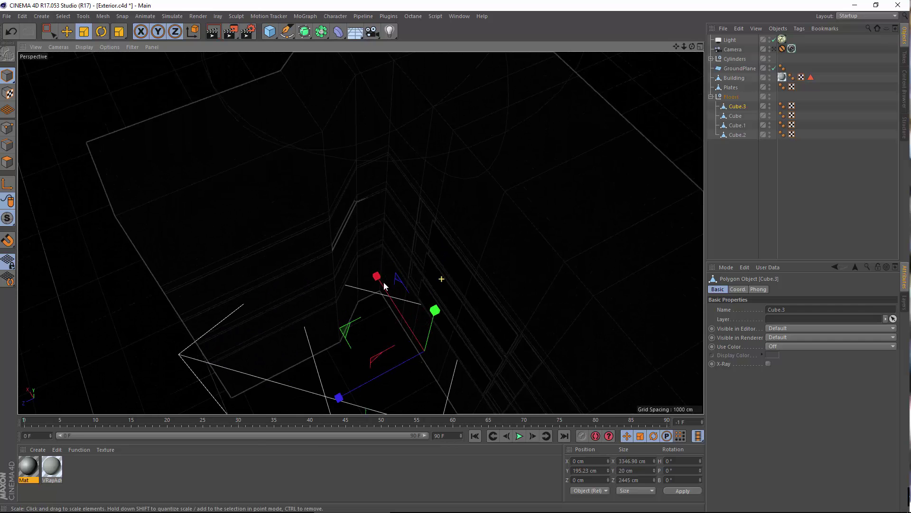
{"action": "left_click", "coordinate": [103, 16]}
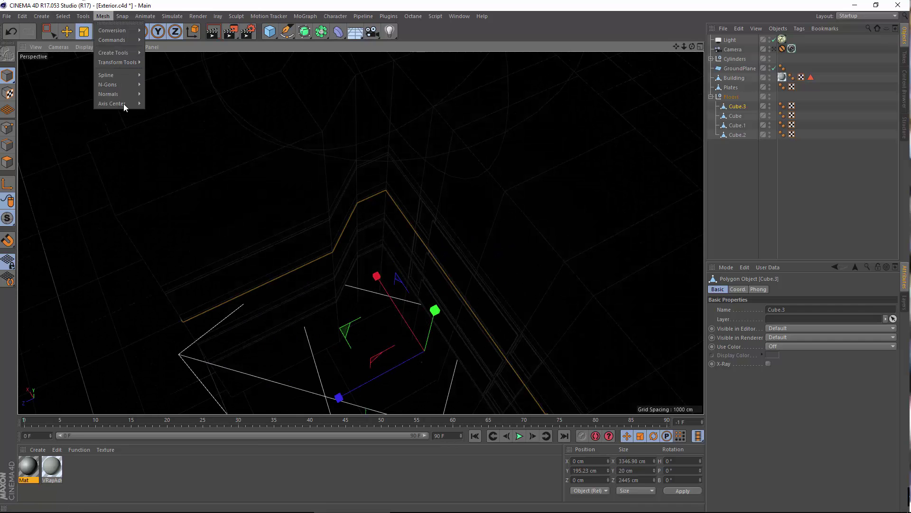
{"action": "mouse_move", "coordinate": [123, 103]}
{"action": "left_click", "coordinate": [173, 128]}
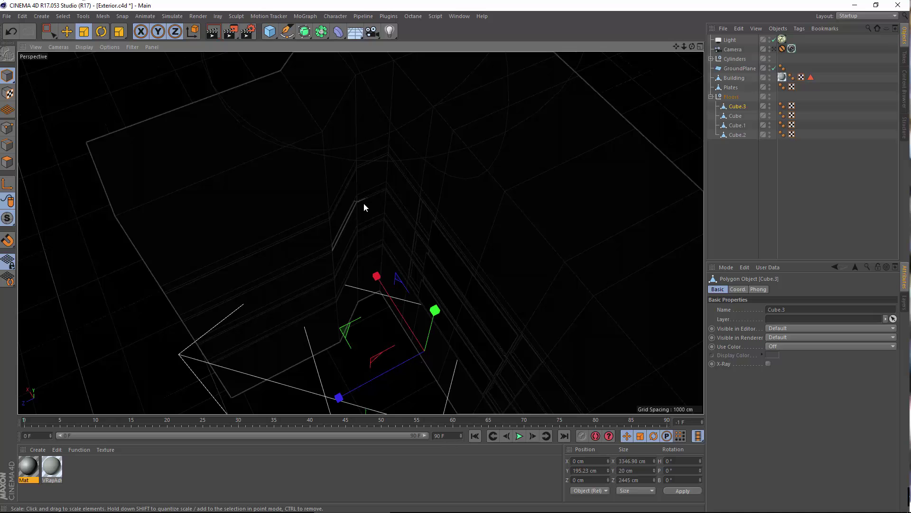
Back away from the slab and frame the building in the enlarged Top view.
{"action": "left_click_drag", "start_coordinate": [364, 203], "coordinate": [413, 249], "text": "alt"}
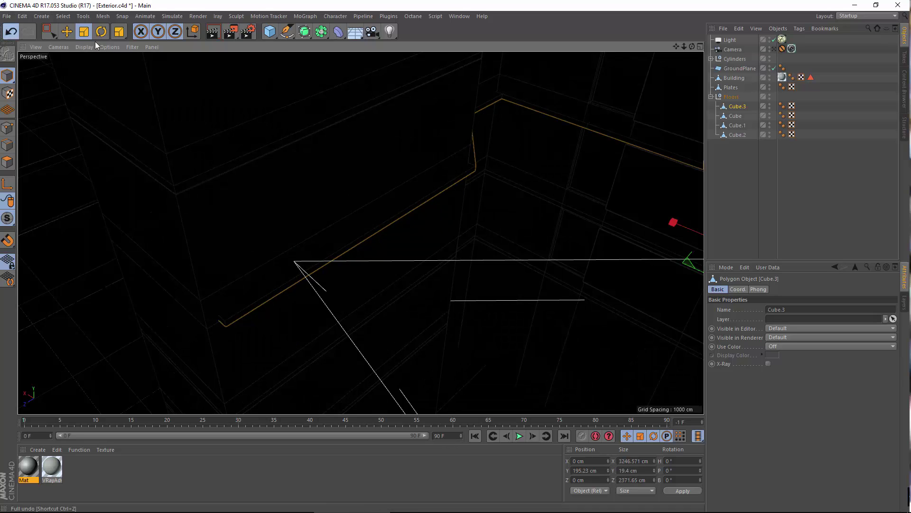
{"action": "right_click_drag", "start_coordinate": [653, 176], "coordinate": [647, 192], "text": "alt"}
{"action": "middle_click_drag", "start_coordinate": [647, 191], "coordinate": [430, 232], "text": "alt"}
{"action": "right_click_drag", "start_coordinate": [468, 197], "coordinate": [488, 224], "text": "alt"}
{"action": "left_click_drag", "start_coordinate": [434, 257], "coordinate": [412, 205], "text": "alt"}
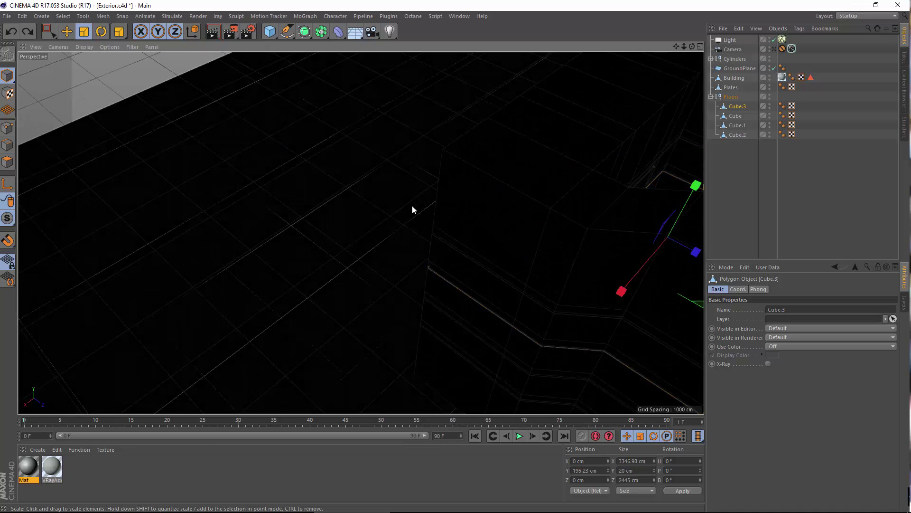
{"action": "middle_click", "coordinate": [412, 205]}
{"action": "middle_click", "coordinate": [540, 169]}
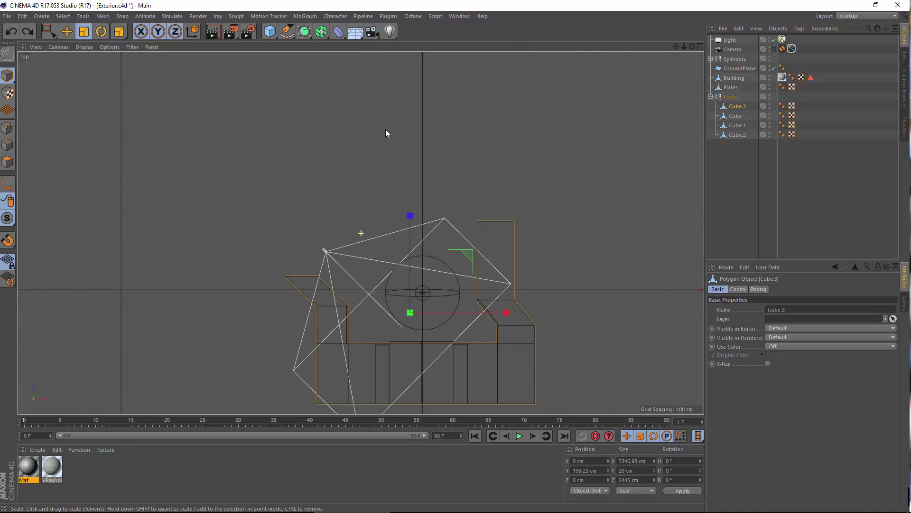
{"action": "middle_click_drag", "start_coordinate": [476, 356], "coordinate": [482, 203], "text": "alt"}
{"action": "right_click_drag", "start_coordinate": [482, 203], "coordinate": [489, 197], "text": "alt"}
Maximize the Perspective view and orbit close around the building corner.
{"action": "middle_click", "coordinate": [372, 96]}
{"action": "middle_click", "coordinate": [157, 124]}
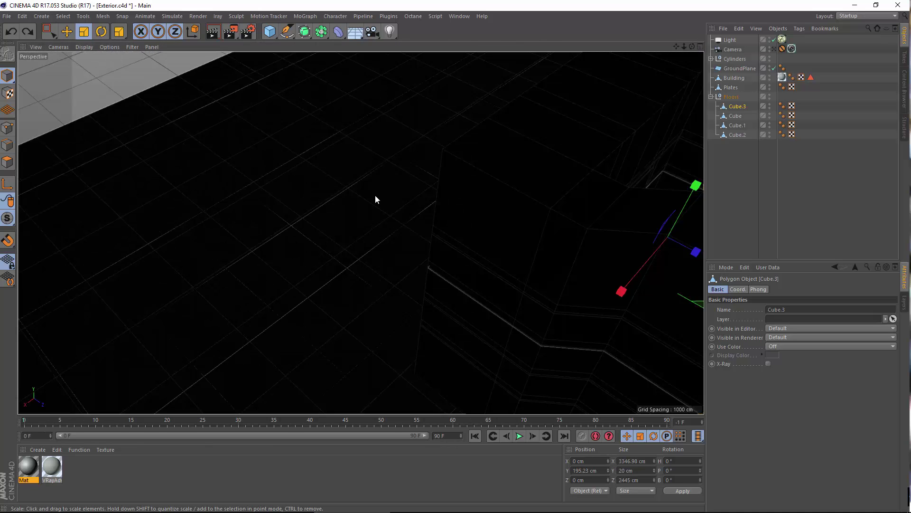
{"action": "scroll", "coordinate": [375, 194], "scroll_direction": "down", "scroll_amount": 5}
{"action": "middle_click_drag", "start_coordinate": [502, 170], "coordinate": [318, 146], "text": "alt"}
{"action": "scroll", "coordinate": [247, 154], "scroll_direction": "up", "scroll_amount": 5}
{"action": "left_click_drag", "start_coordinate": [301, 219], "coordinate": [258, 200], "text": "alt"}
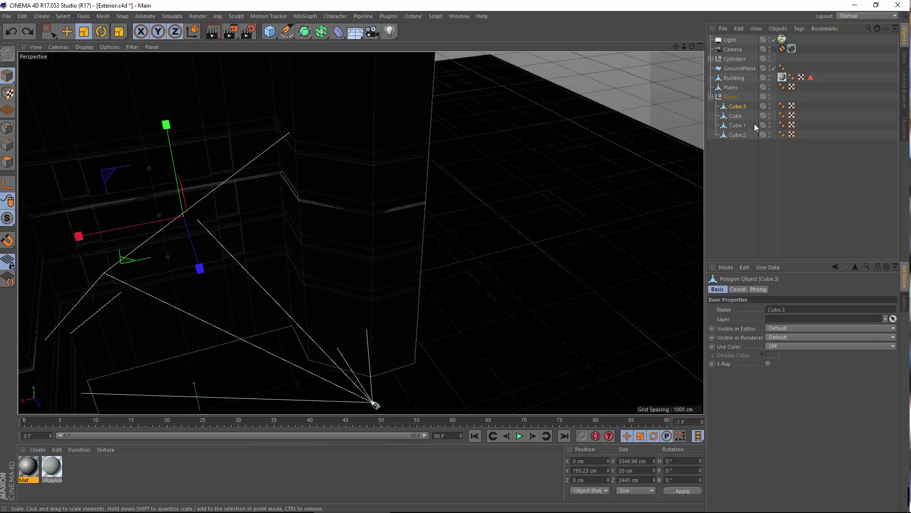
Select the four floor cubes, Cube.3 through Cube.2, and frame them in the view.
{"action": "left_click", "coordinate": [737, 135], "text": "shift"}
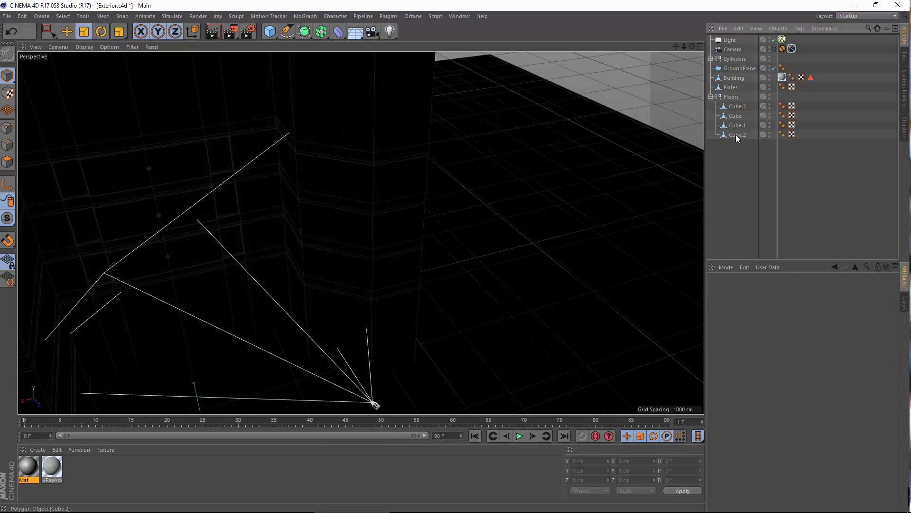
{"action": "key", "text": "o"}
{"action": "middle_click_drag", "start_coordinate": [303, 177], "coordinate": [316, 174], "text": "alt"}
{"action": "left_click_drag", "start_coordinate": [344, 227], "coordinate": [291, 241], "text": "alt"}
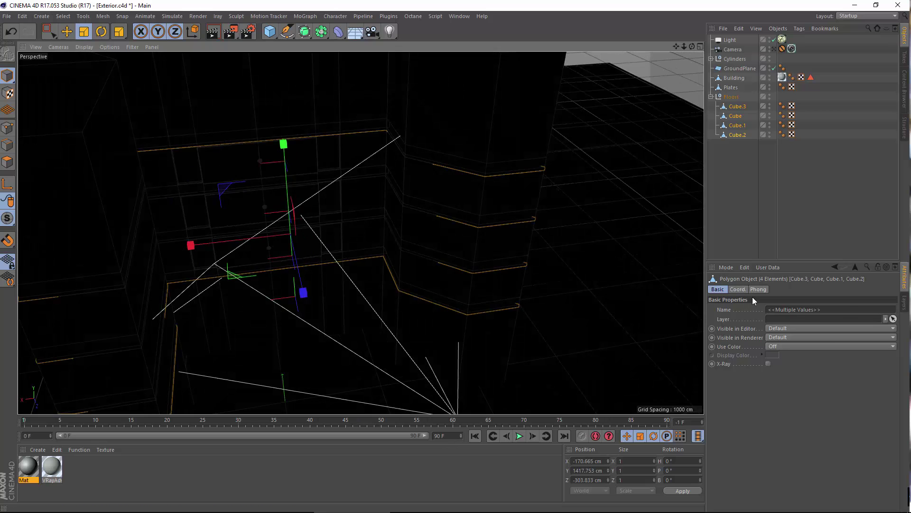
{"action": "left_click", "coordinate": [745, 289]}
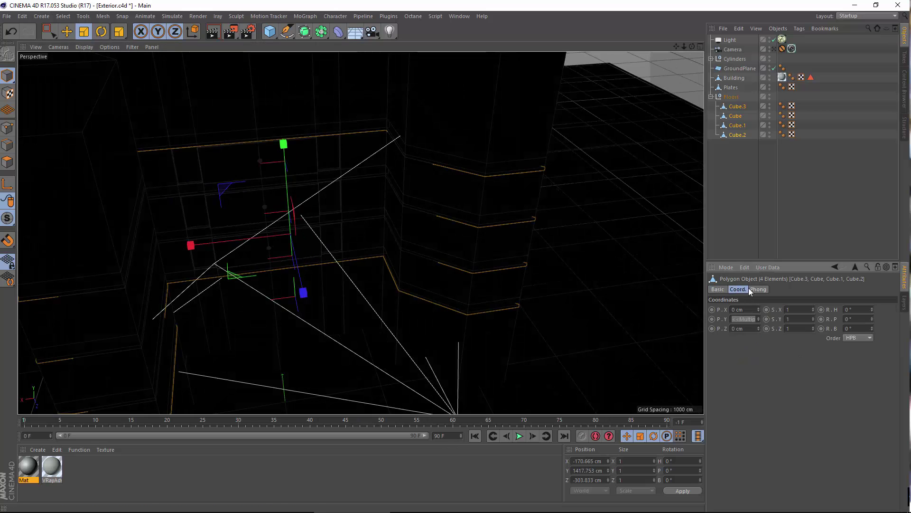
{"action": "left_click", "coordinate": [741, 140]}
{"action": "left_click", "coordinate": [743, 108]}
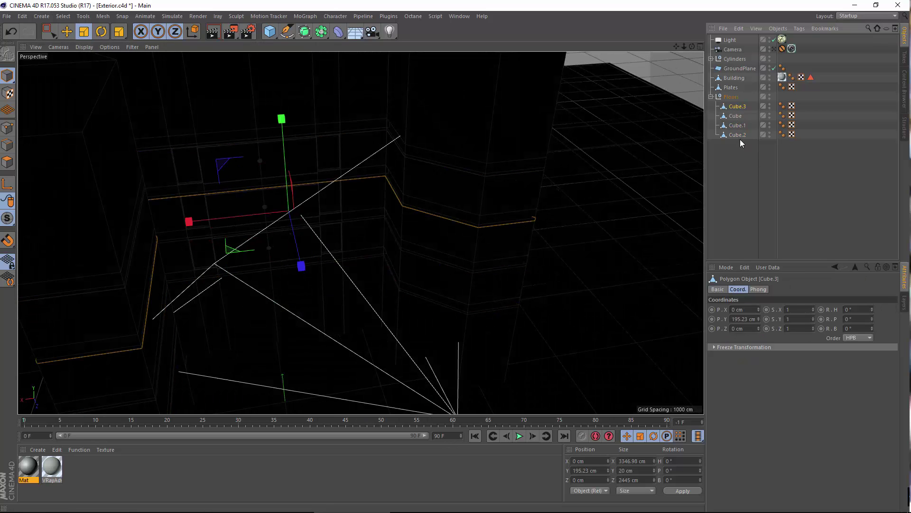
{"action": "left_click", "coordinate": [738, 135], "text": "shift"}
Scale the selected floor cubes to 0.9 on X, Y and Z.
{"action": "left_click_drag", "start_coordinate": [710, 300], "coordinate": [697, 296]}
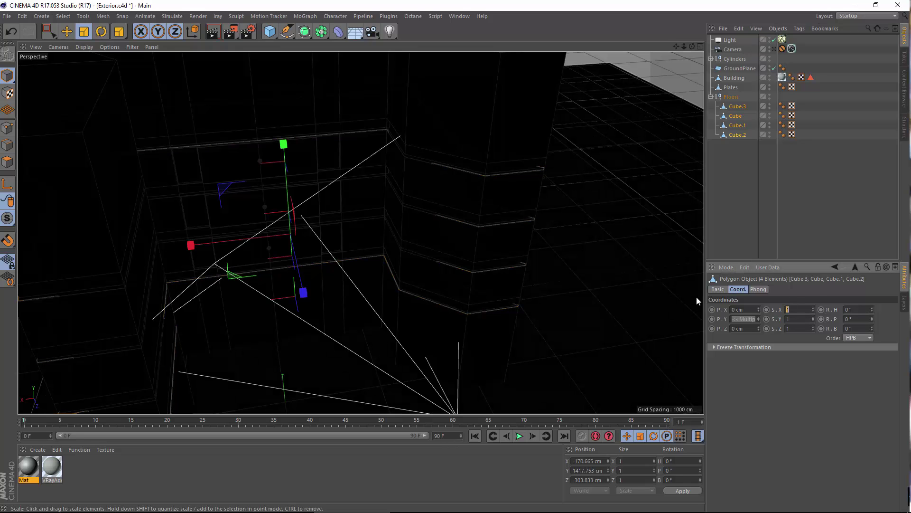
{"action": "type", "text": "0.9"}
{"action": "key", "text": "Return"}
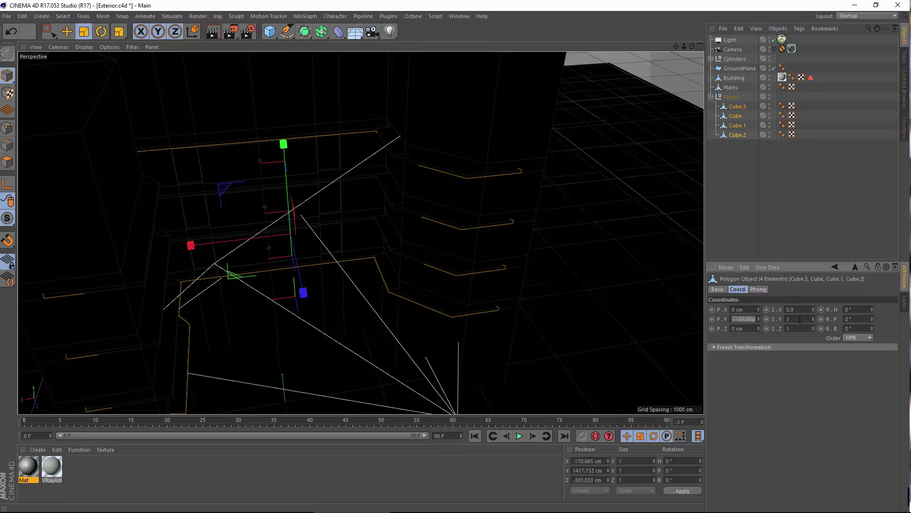
{"action": "left_click_drag", "start_coordinate": [793, 319], "coordinate": [653, 283]}
{"action": "type", "text": "0.9"}
{"action": "key", "text": "Return"}
{"action": "left_click", "coordinate": [788, 327]}
{"action": "key", "text": "Return"}
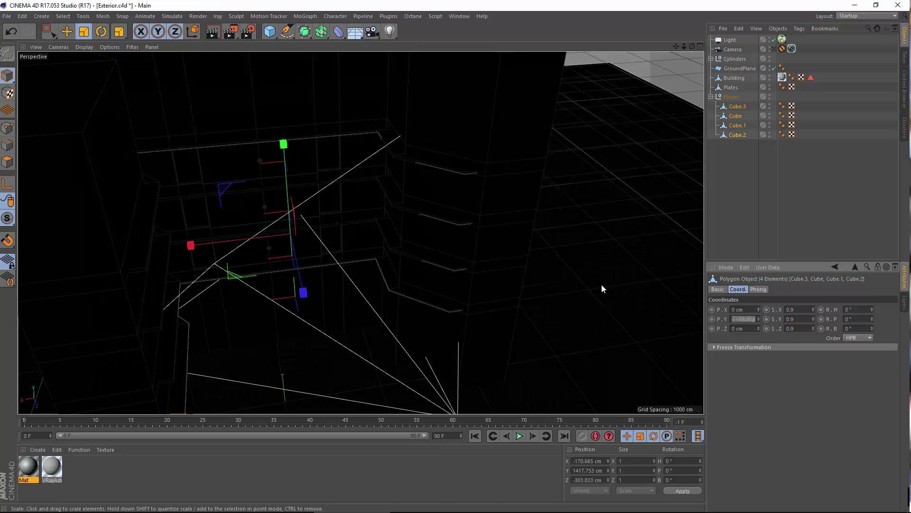
{"action": "scroll", "coordinate": [234, 196], "scroll_direction": "up", "scroll_amount": 3}
{"action": "left_click_drag", "start_coordinate": [267, 199], "coordinate": [391, 218], "text": "alt"}
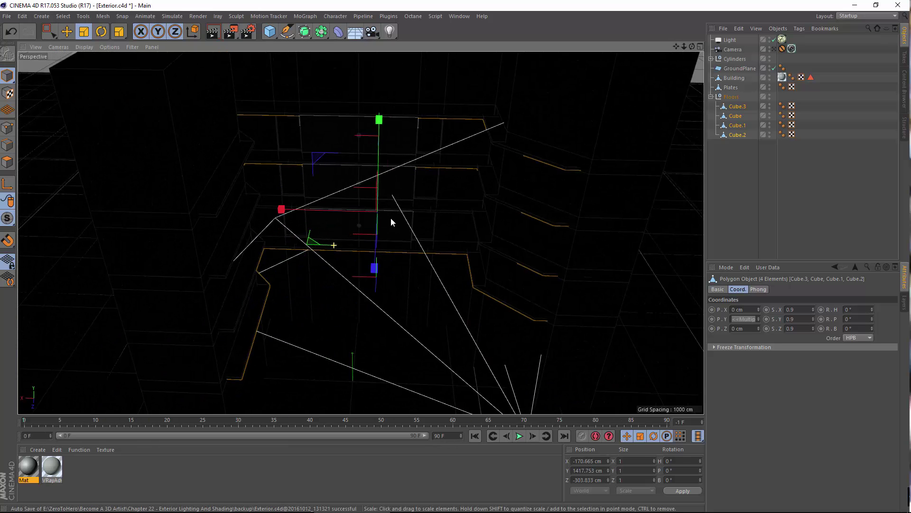
Undo the 0.9 scaling, hide the Building in the viewport, and switch to Polygon mode.
{"action": "left_click", "coordinate": [11, 32]}
{"action": "left_click", "coordinate": [11, 33]}
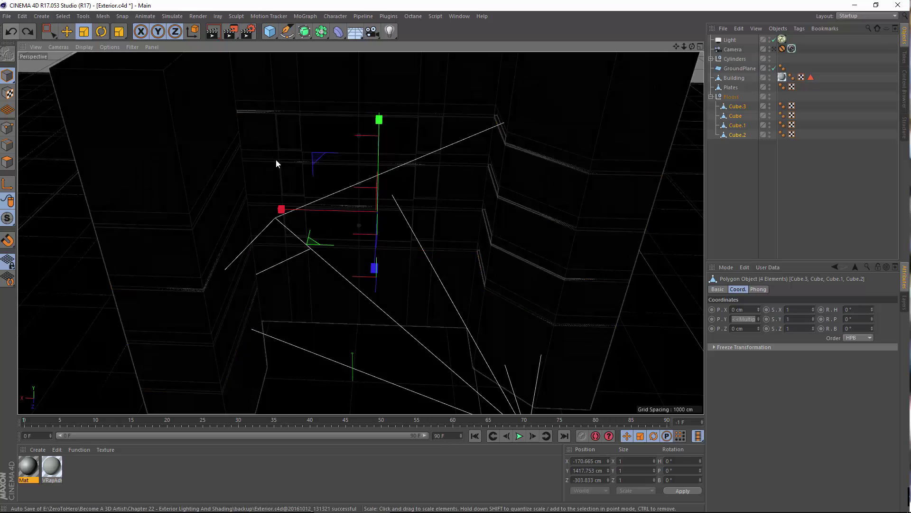
{"action": "left_click_drag", "start_coordinate": [275, 158], "coordinate": [426, 75], "text": "alt"}
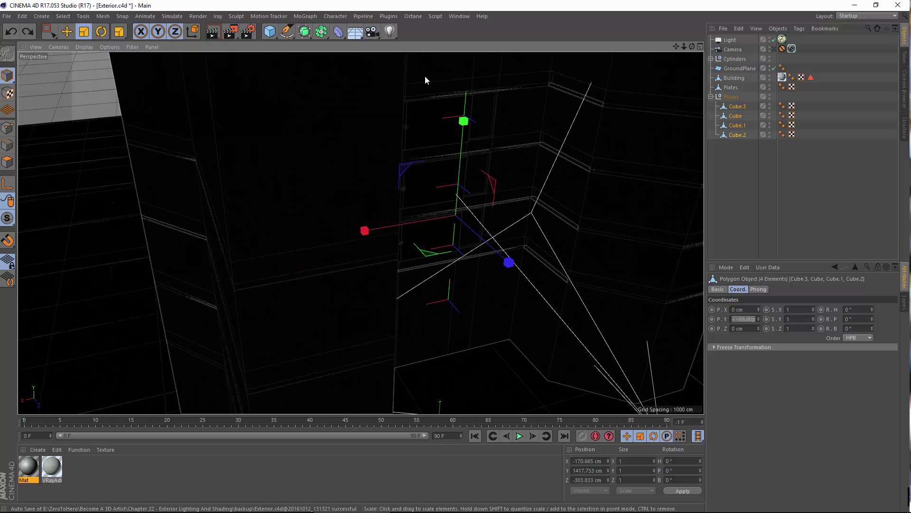
{"action": "left_click", "coordinate": [770, 76]}
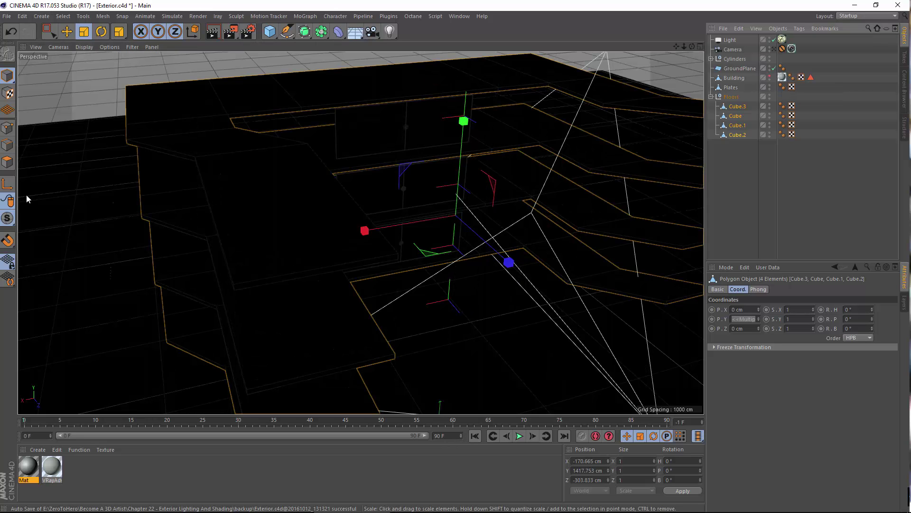
{"action": "left_click", "coordinate": [7, 161]}
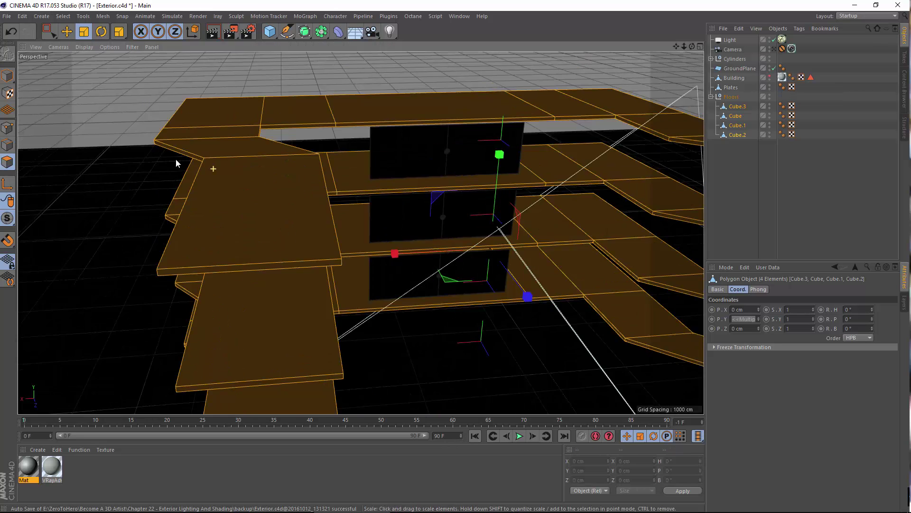
Loop-select a floor slab's side faces, try scaling them, then undo it.
{"action": "left_click_drag", "start_coordinate": [176, 163], "coordinate": [118, 160], "text": "alt"}
{"action": "left_click", "coordinate": [66, 16]}
{"action": "left_click", "coordinate": [102, 84]}
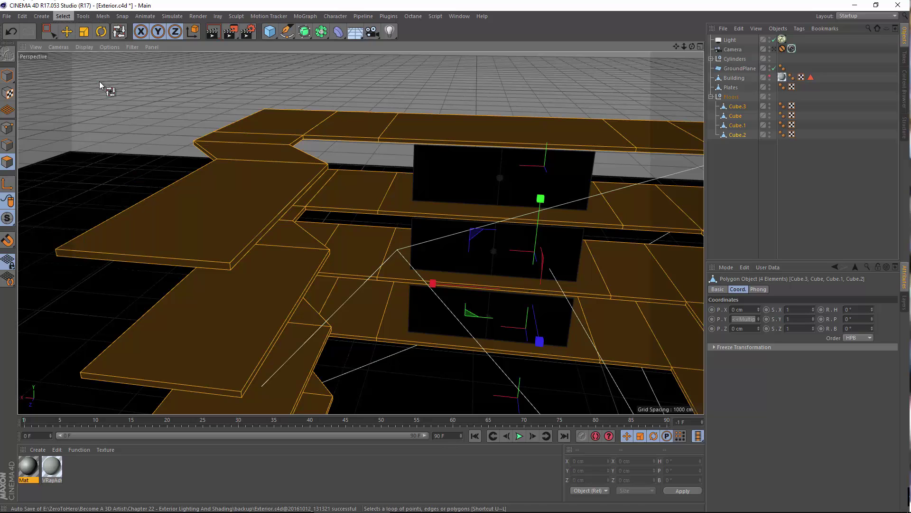
{"action": "left_click", "coordinate": [219, 266]}
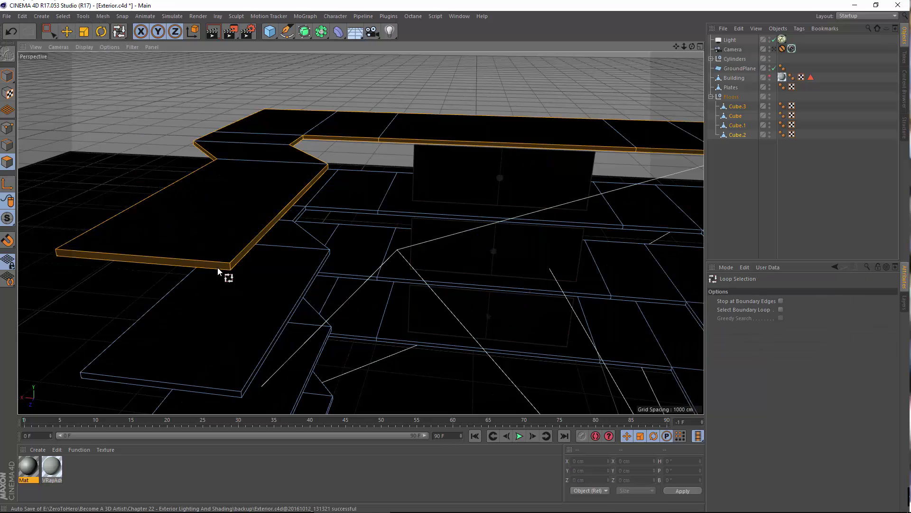
{"action": "right_click", "coordinate": [149, 71]}
{"action": "left_click", "coordinate": [97, 6]}
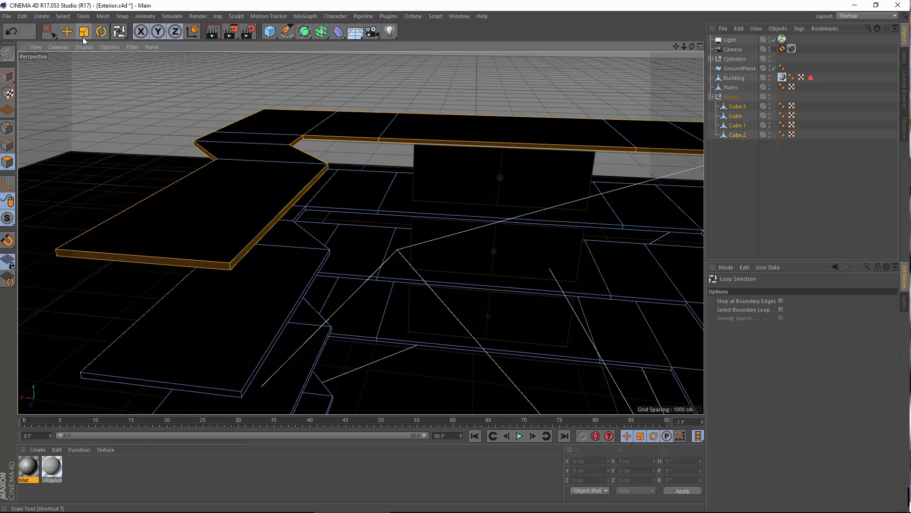
{"action": "left_click", "coordinate": [82, 37]}
{"action": "left_click_drag", "start_coordinate": [97, 89], "coordinate": [94, 90]}
{"action": "left_click", "coordinate": [10, 32]}
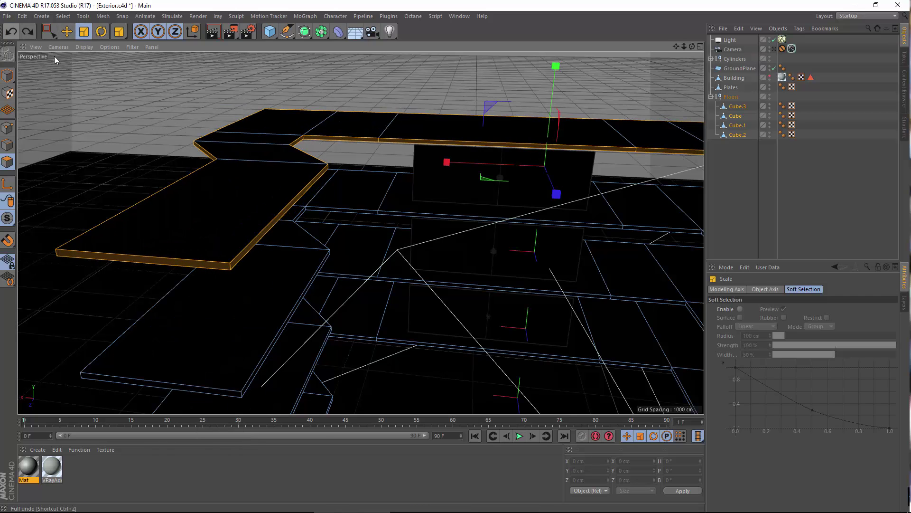
Extrude the slab's side faces inward by -18.8 cm, then undo the extrusion.
{"action": "scroll", "coordinate": [264, 217], "scroll_direction": "up", "scroll_amount": 1}
{"action": "right_click", "coordinate": [196, 177]}
{"action": "left_click", "coordinate": [216, 311]}
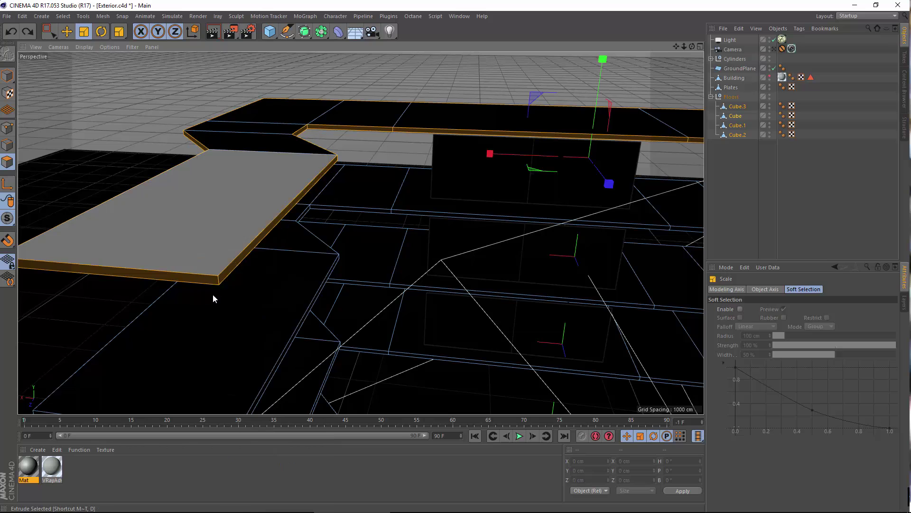
{"action": "left_click_drag", "start_coordinate": [212, 294], "coordinate": [202, 294]}
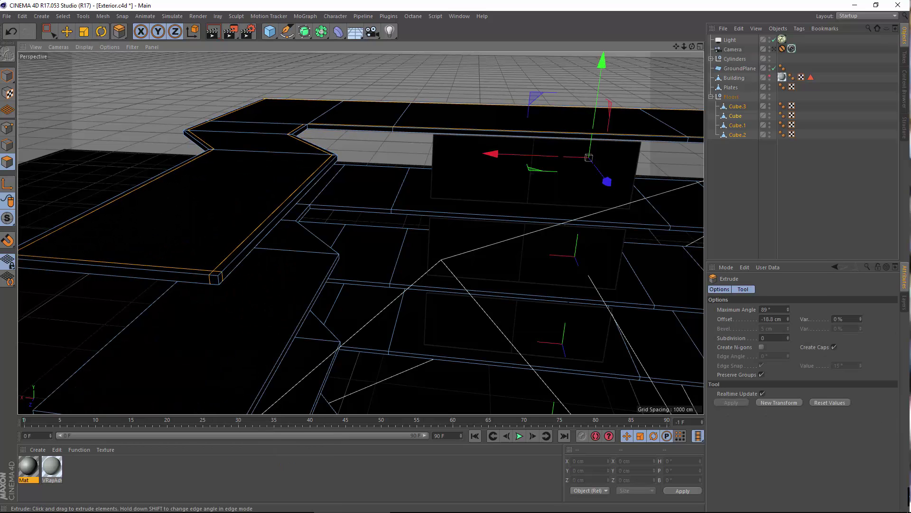
{"action": "left_click", "coordinate": [12, 32]}
Inspect the floor stack, undo the last edit, and return to Move tool in Model mode.
{"action": "right_click_drag", "start_coordinate": [403, 188], "coordinate": [360, 190], "text": "alt"}
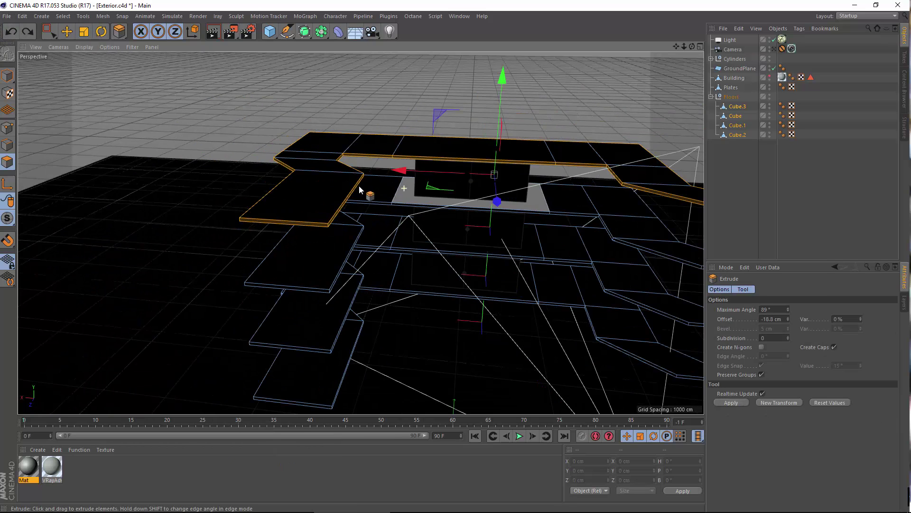
{"action": "scroll", "coordinate": [341, 205], "scroll_direction": "up", "scroll_amount": 6}
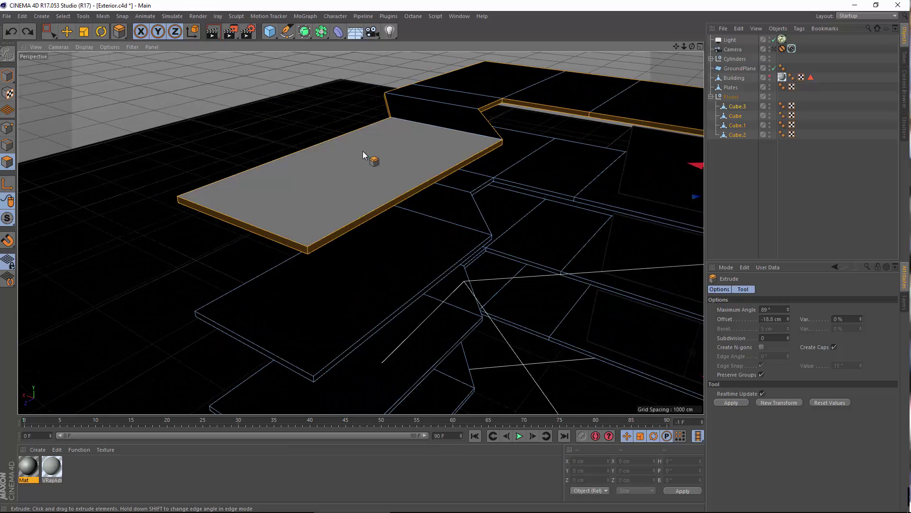
{"action": "left_click_drag", "start_coordinate": [362, 232], "coordinate": [276, 185], "text": "alt"}
{"action": "left_click_drag", "start_coordinate": [238, 241], "coordinate": [264, 253], "text": "alt"}
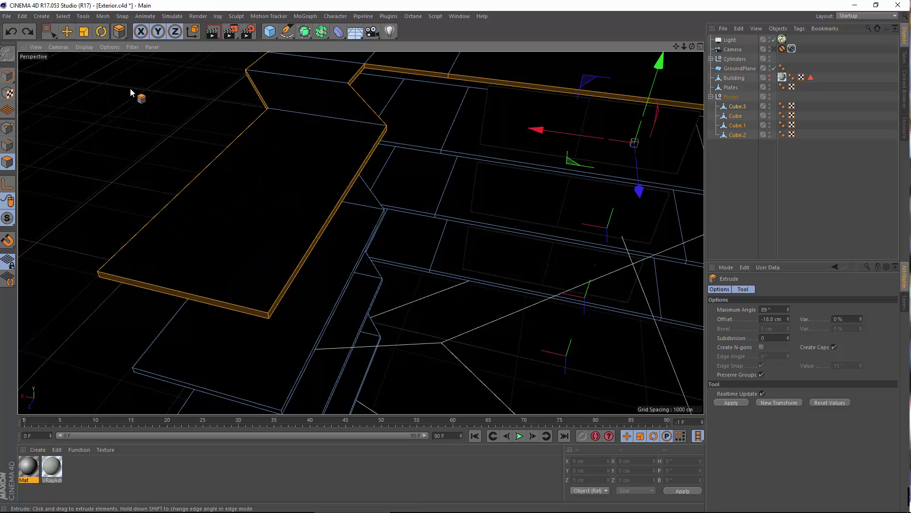
{"action": "scroll", "coordinate": [313, 220], "scroll_direction": "down", "scroll_amount": 3}
{"action": "scroll", "coordinate": [322, 234], "scroll_direction": "down", "scroll_amount": 3}
{"action": "scroll", "coordinate": [579, 195], "scroll_direction": "up", "scroll_amount": 3}
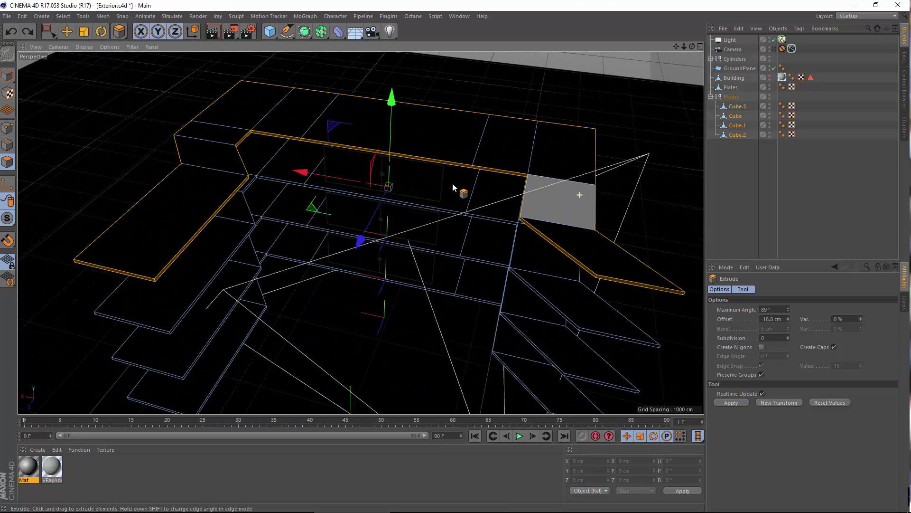
{"action": "scroll", "coordinate": [448, 178], "scroll_direction": "up", "scroll_amount": 3}
{"action": "mouse_move", "coordinate": [257, 169]}
{"action": "left_mouse_down", "text": "alt"}
{"action": "mouse_move", "coordinate": [263, 159]}
{"action": "mouse_move", "coordinate": [258, 178]}
{"action": "left_mouse_up", "text": "alt"}
{"action": "middle_click_drag", "start_coordinate": [258, 177], "coordinate": [379, 176], "text": "alt"}
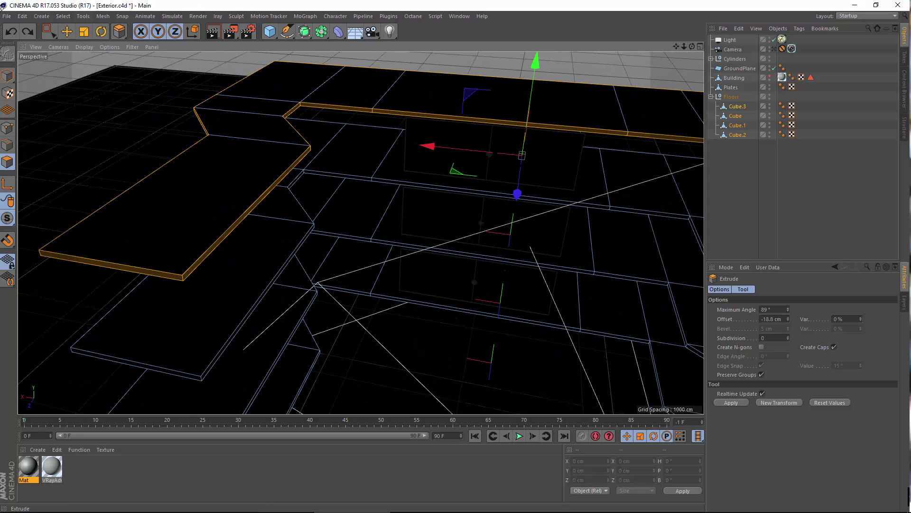
{"action": "left_click", "coordinate": [13, 32]}
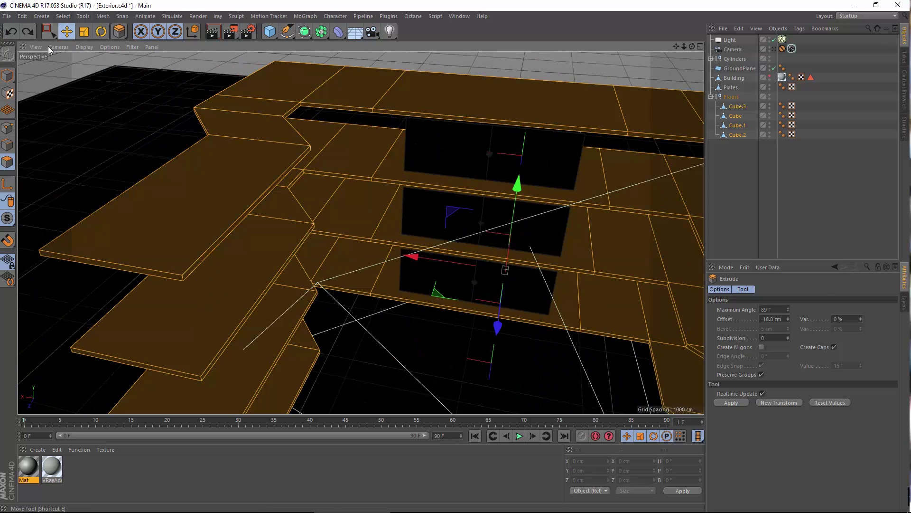
{"action": "left_click", "coordinate": [66, 31]}
{"action": "left_click", "coordinate": [7, 76]}
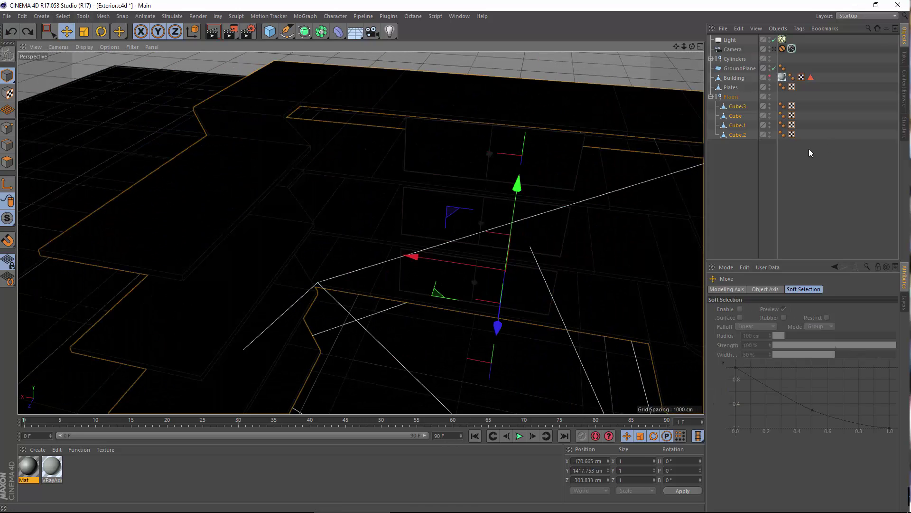
Unhide the Building, select it and widen its scale to 1.01.
{"action": "left_click", "coordinate": [770, 76]}
{"action": "left_click", "coordinate": [731, 78]}
{"action": "scroll", "coordinate": [372, 177], "scroll_direction": "down", "scroll_amount": 5}
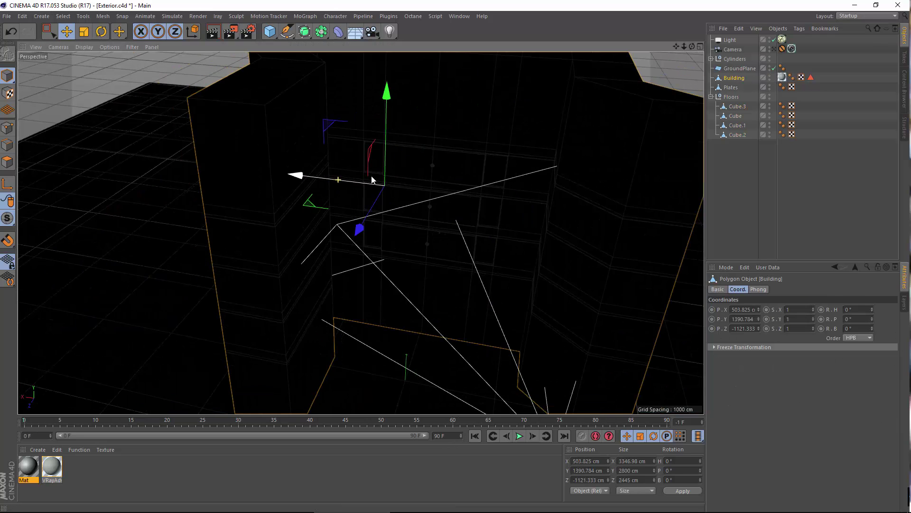
{"action": "left_click", "coordinate": [83, 32]}
{"action": "scroll", "coordinate": [346, 228], "scroll_direction": "up", "scroll_amount": 5}
{"action": "left_click_drag", "start_coordinate": [293, 166], "coordinate": [403, 186], "text": "alt"}
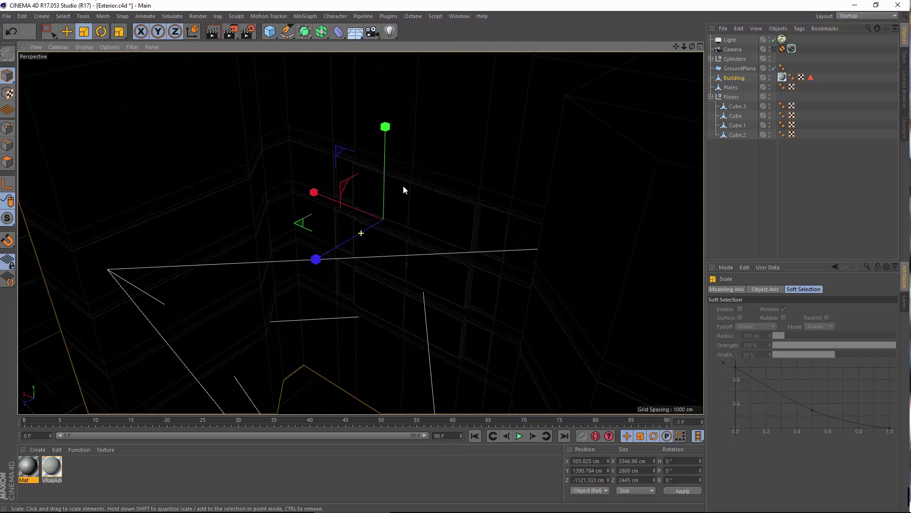
{"action": "middle_click_drag", "start_coordinate": [403, 186], "coordinate": [427, 198], "text": "alt"}
{"action": "left_click", "coordinate": [718, 80]}
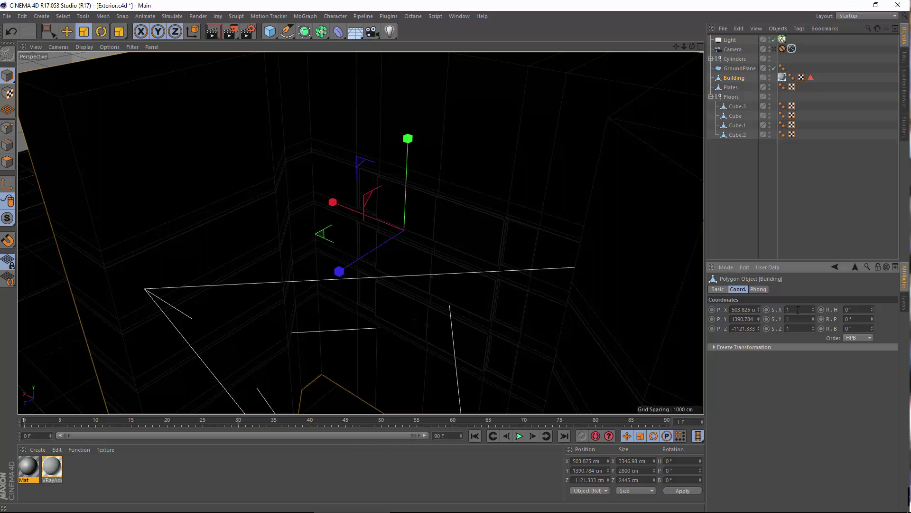
{"action": "key", "text": "Return"}
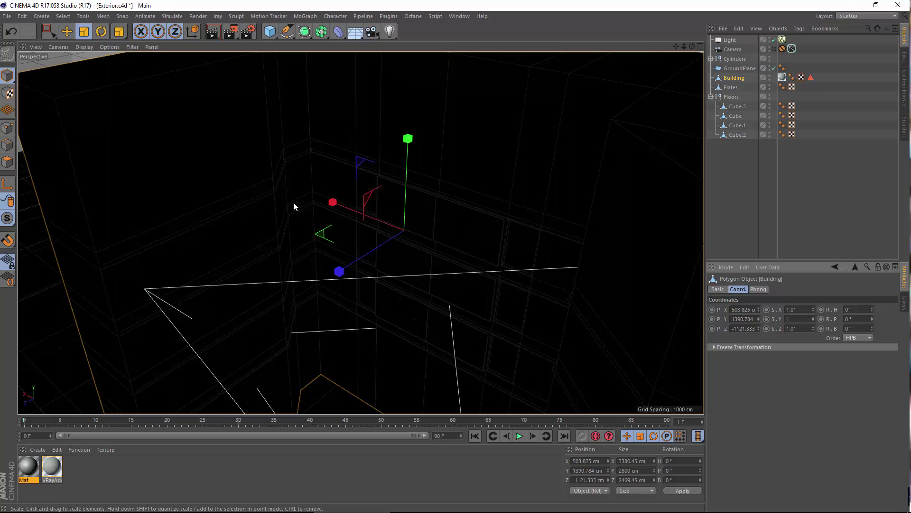
Look through the scene camera and render a preview of its view.
{"action": "scroll", "coordinate": [295, 203], "scroll_direction": "up", "scroll_amount": 5}
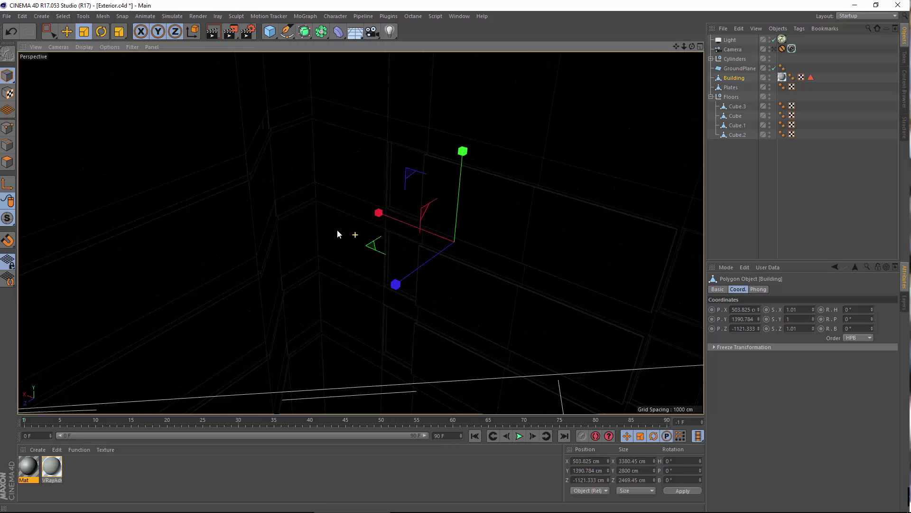
{"action": "left_click", "coordinate": [774, 49]}
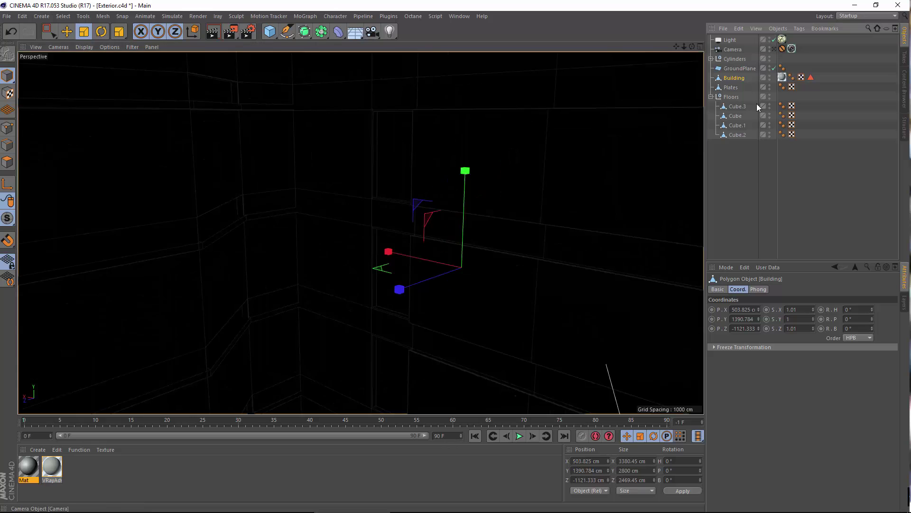
{"action": "left_click", "coordinate": [213, 31]}
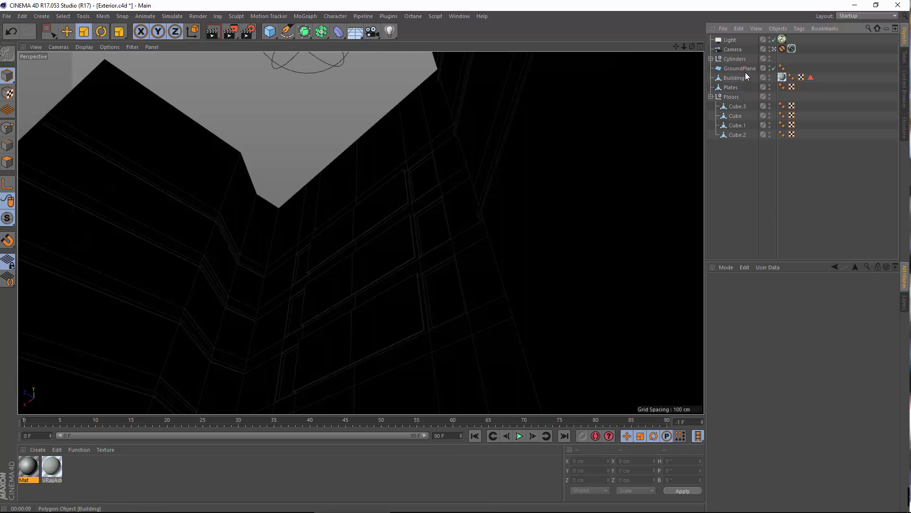
Set the Building's X scale to 1.05.
{"action": "left_click", "coordinate": [741, 78]}
{"action": "left_click", "coordinate": [804, 309]}
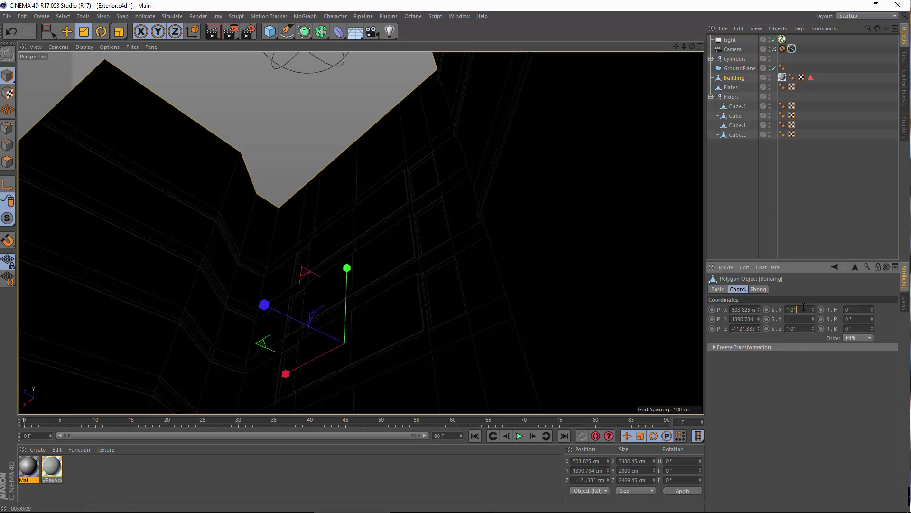
{"action": "type", "text": "5"}
{"action": "key", "text": "Return"}
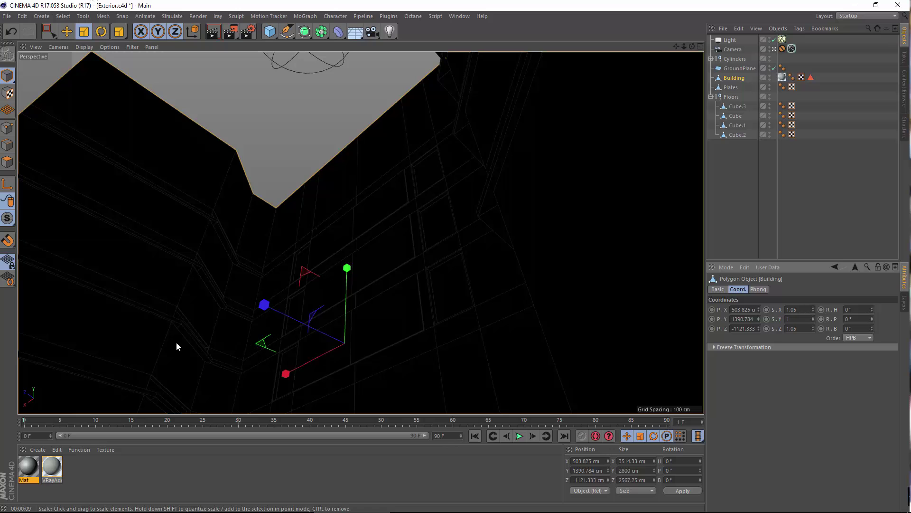
Return the Building's X scale to 1 and leave the camera view.
{"action": "left_click", "coordinate": [189, 333]}
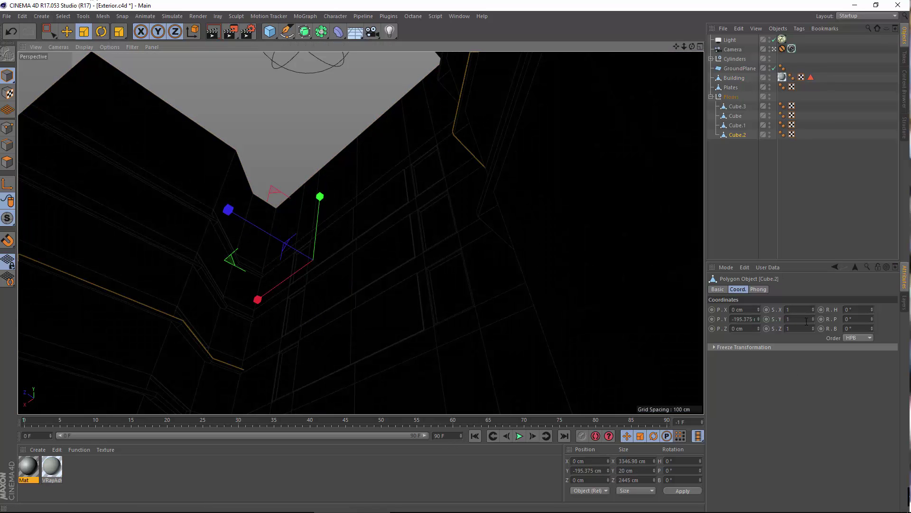
{"action": "left_click", "coordinate": [734, 78]}
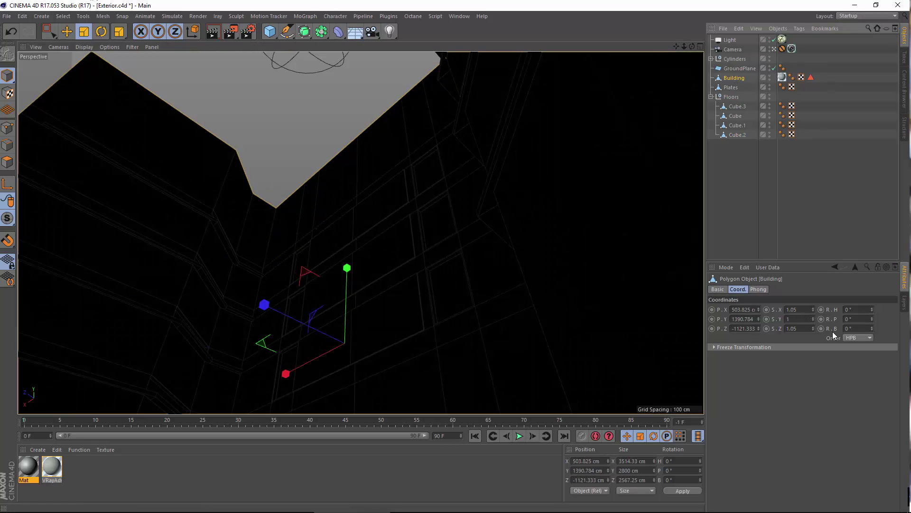
{"action": "left_click", "coordinate": [806, 310]}
{"action": "key", "text": "BackSpace"}
{"action": "key", "text": "Return"}
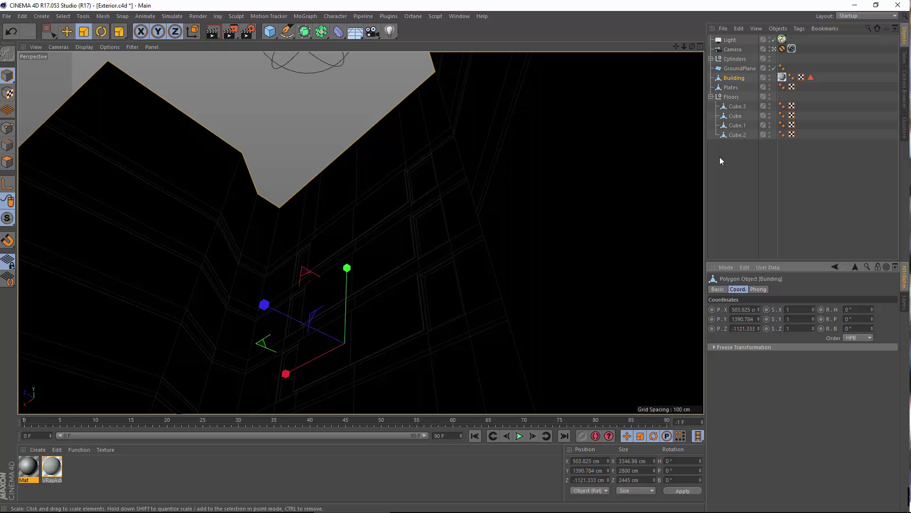
{"action": "left_click", "coordinate": [774, 49]}
Select floor cubes Cube.3 through Cube.2 with the Move tool and orbit around them.
{"action": "middle_click_drag", "start_coordinate": [96, 264], "coordinate": [408, 159], "text": "alt"}
{"action": "scroll", "coordinate": [344, 219], "scroll_direction": "down", "scroll_amount": 3}
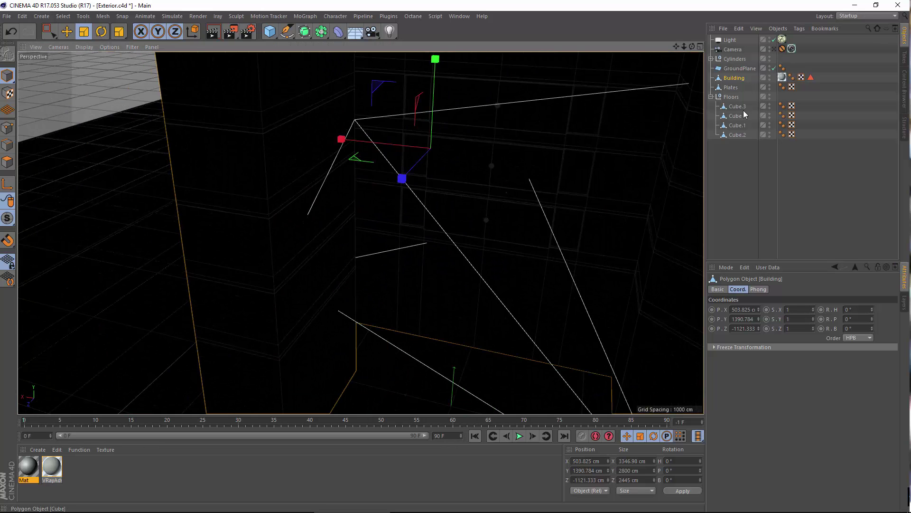
{"action": "left_click", "coordinate": [735, 107]}
{"action": "left_click", "coordinate": [732, 135], "text": "shift"}
{"action": "middle_click_drag", "start_coordinate": [381, 232], "coordinate": [347, 281], "text": "alt"}
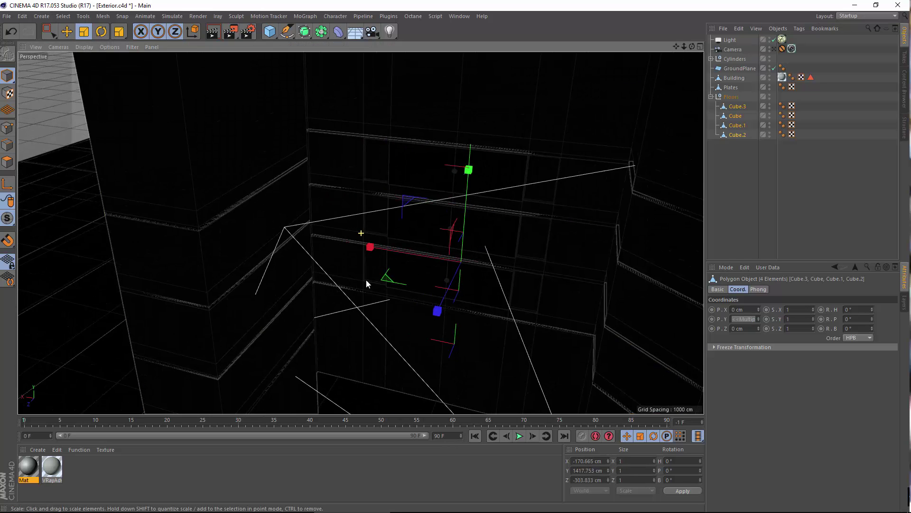
{"action": "scroll", "coordinate": [421, 238], "scroll_direction": "up", "scroll_amount": 3}
{"action": "left_click", "coordinate": [67, 31]}
{"action": "left_click_drag", "start_coordinate": [518, 204], "coordinate": [348, 342], "text": "alt"}
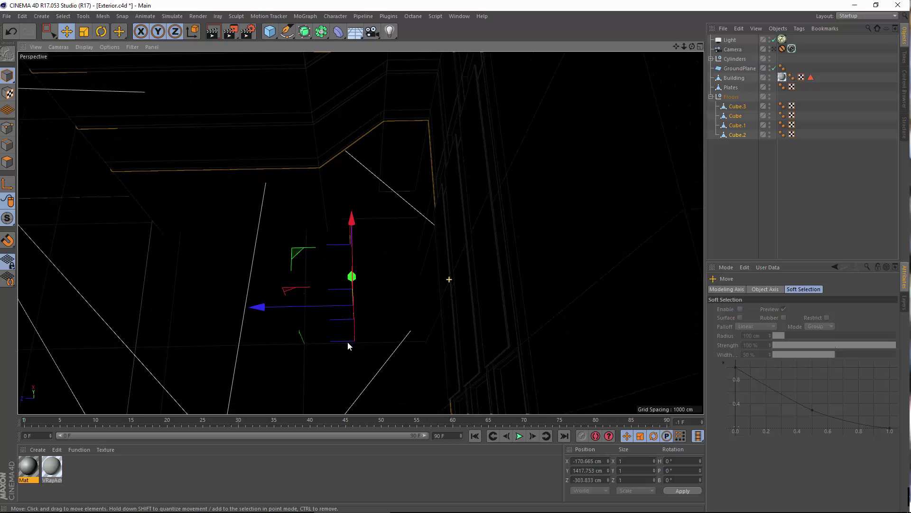
{"action": "left_click_drag", "start_coordinate": [400, 316], "coordinate": [191, 187], "text": "alt"}
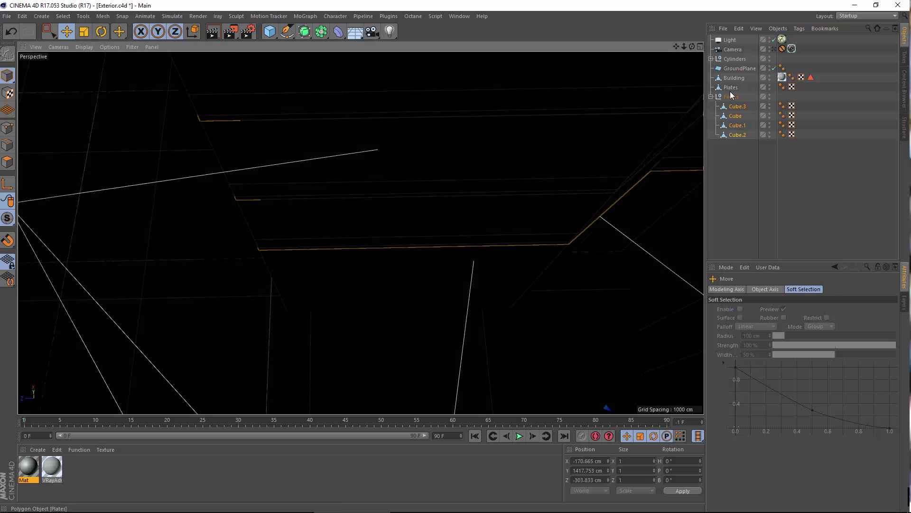
Turn off the Light, hide the Building in the viewport, and switch to Polygon mode.
{"action": "left_click", "coordinate": [774, 40]}
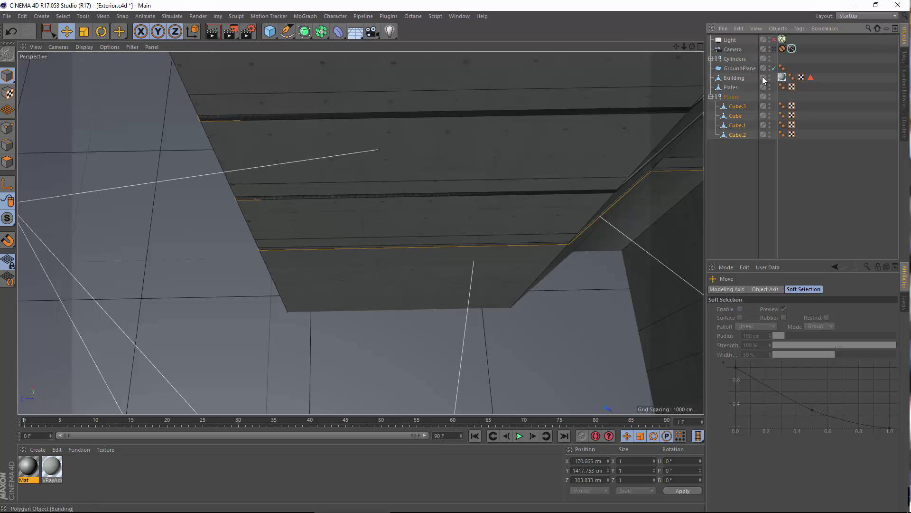
{"action": "left_click", "coordinate": [770, 77]}
{"action": "left_click_drag", "start_coordinate": [347, 164], "coordinate": [99, 3], "text": "alt"}
{"action": "left_click", "coordinate": [7, 161]}
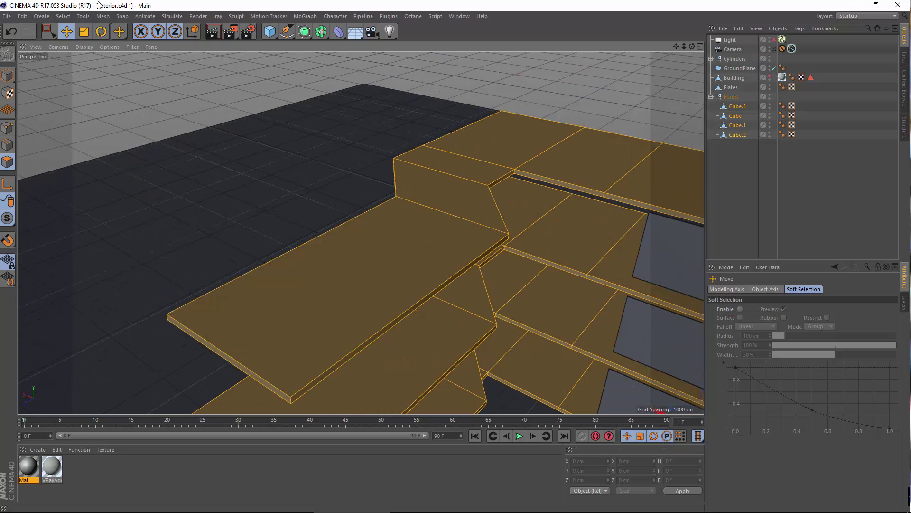
Loop-select the ring of polygons around the upper slab's edge.
{"action": "left_click", "coordinate": [63, 17]}
{"action": "left_click", "coordinate": [73, 84]}
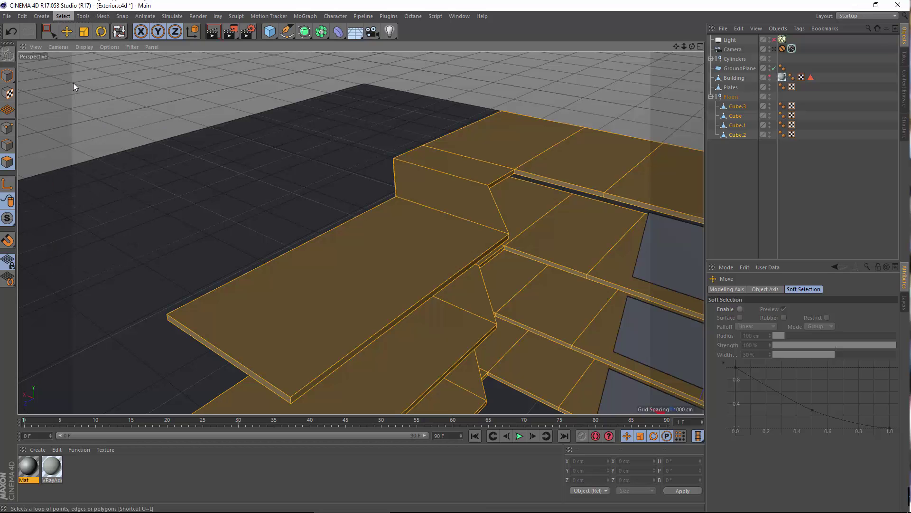
{"action": "scroll", "coordinate": [402, 338], "scroll_direction": "up", "scroll_amount": 1}
{"action": "left_click", "coordinate": [278, 407]}
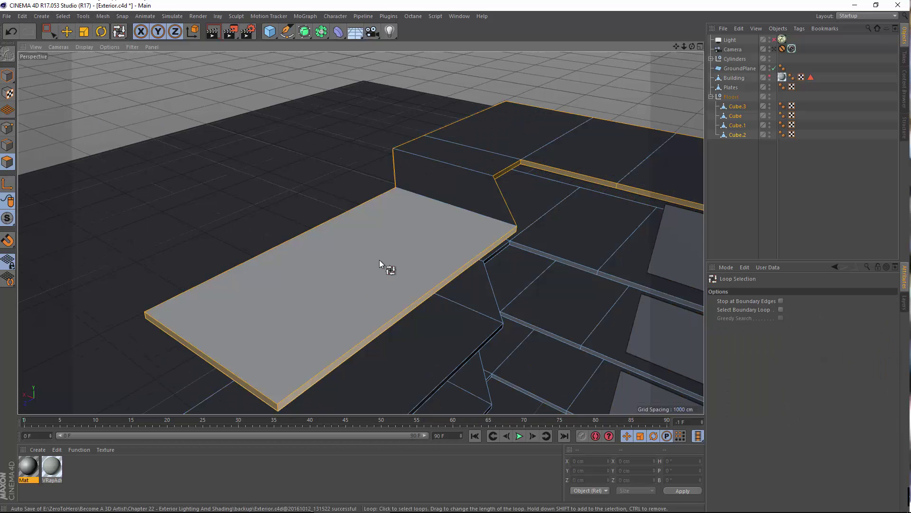
{"action": "middle_click_drag", "start_coordinate": [380, 263], "coordinate": [298, 274], "text": "alt"}
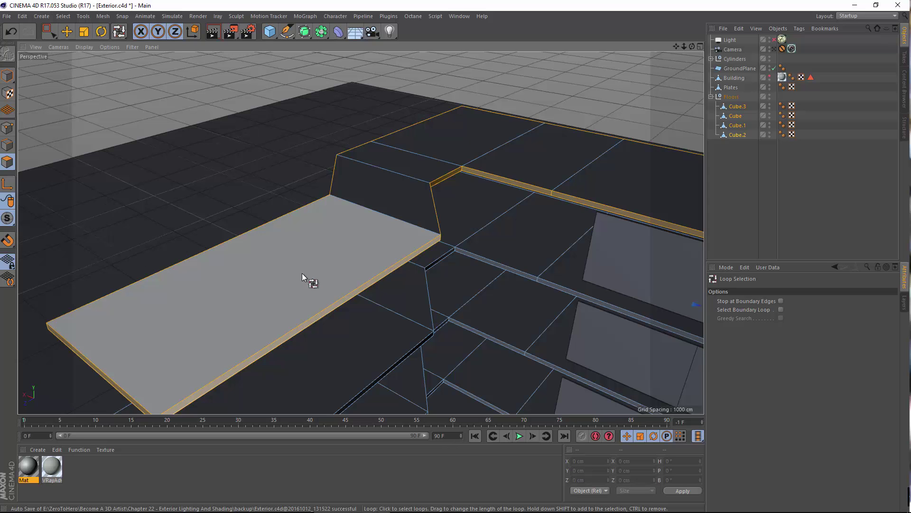
{"action": "right_click_drag", "start_coordinate": [289, 261], "coordinate": [328, 266], "text": "alt"}
{"action": "right_click_drag", "start_coordinate": [362, 232], "coordinate": [277, 220], "text": "alt"}
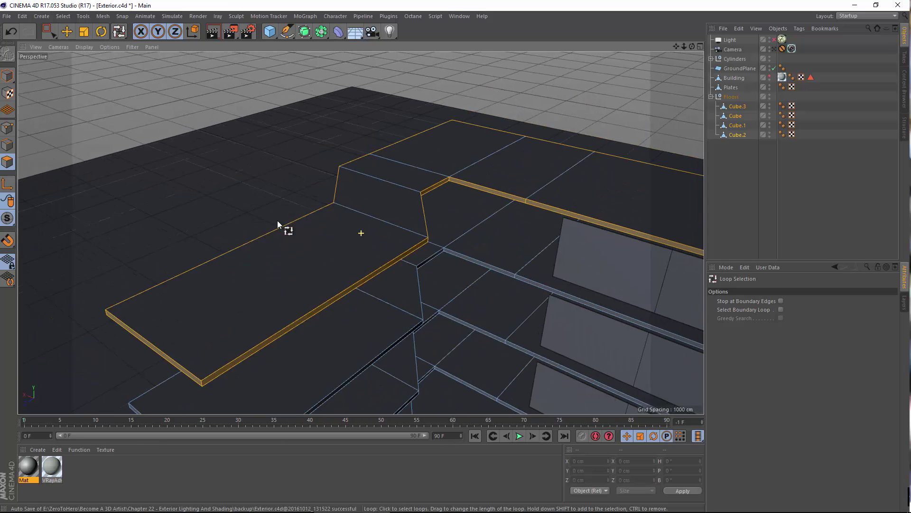
{"action": "middle_click_drag", "start_coordinate": [277, 221], "coordinate": [270, 205], "text": "alt"}
{"action": "right_click", "coordinate": [271, 205]}
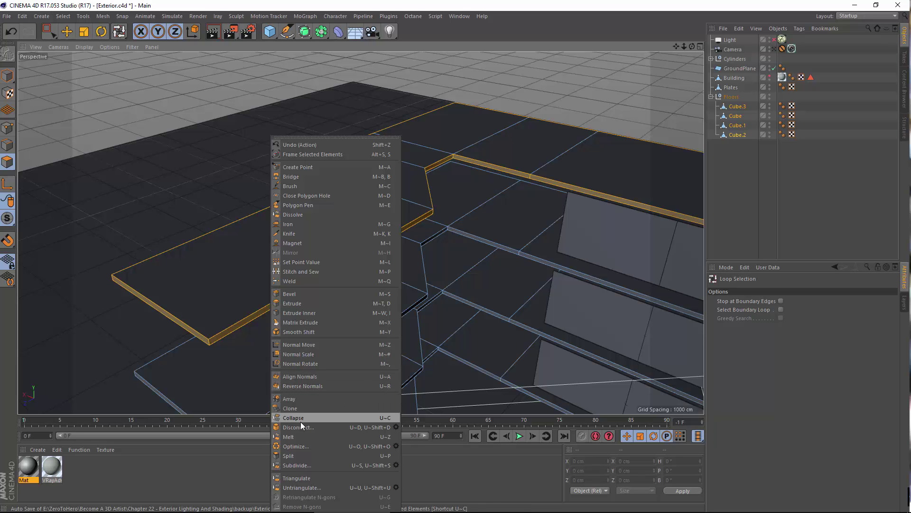
{"action": "left_click", "coordinate": [6, 151]}
In Edge mode, slide the slab rim's edge loop to about -5.1 cm.
{"action": "left_click", "coordinate": [7, 145]}
{"action": "left_click", "coordinate": [340, 209]}
{"action": "right_click", "coordinate": [340, 210]}
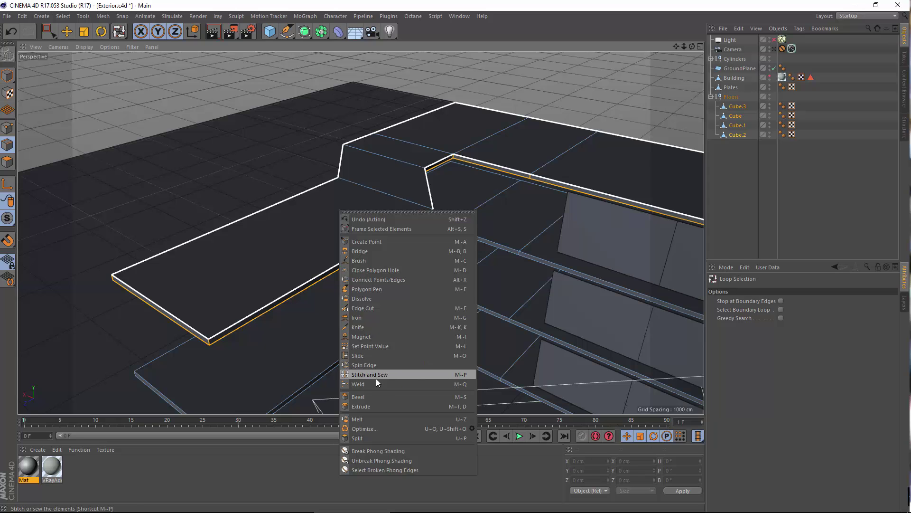
{"action": "left_click", "coordinate": [374, 355]}
{"action": "scroll", "coordinate": [208, 338], "scroll_direction": "up", "scroll_amount": 2}
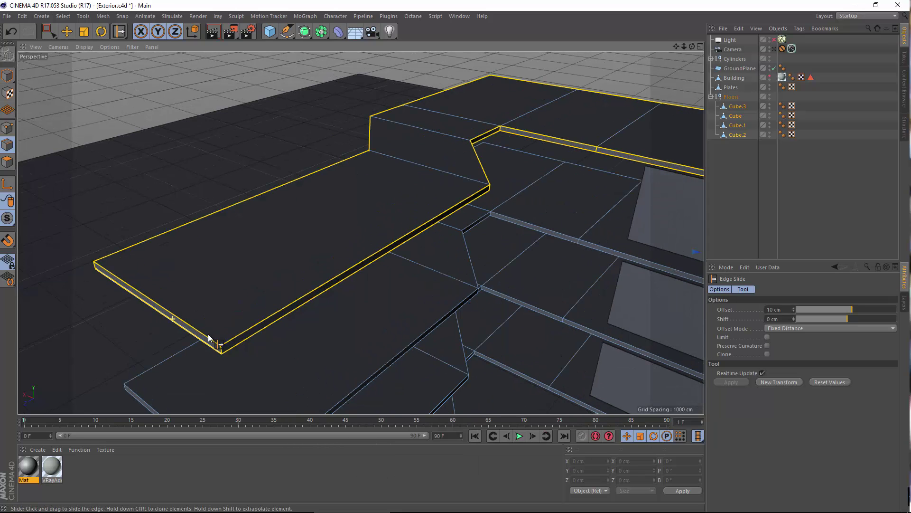
{"action": "left_click_drag", "start_coordinate": [209, 338], "coordinate": [228, 343]}
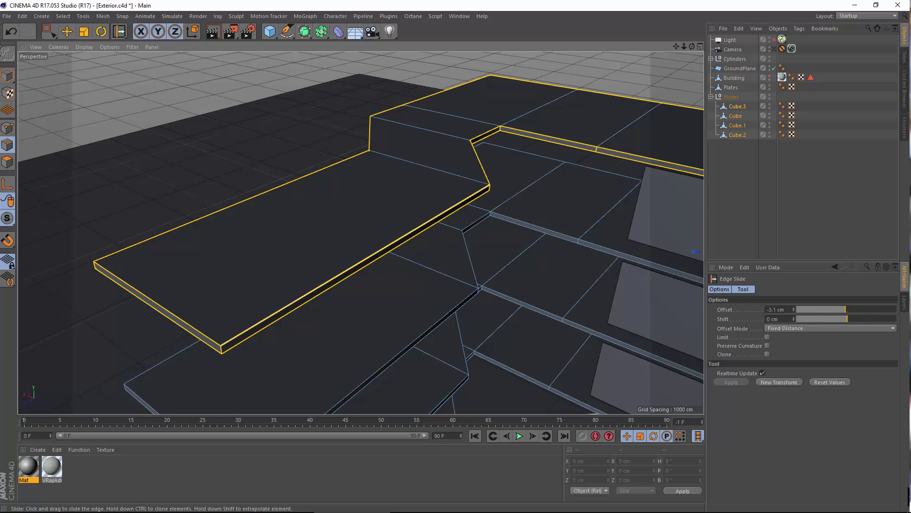
{"action": "left_click", "coordinate": [66, 31]}
{"action": "left_click", "coordinate": [7, 128]}
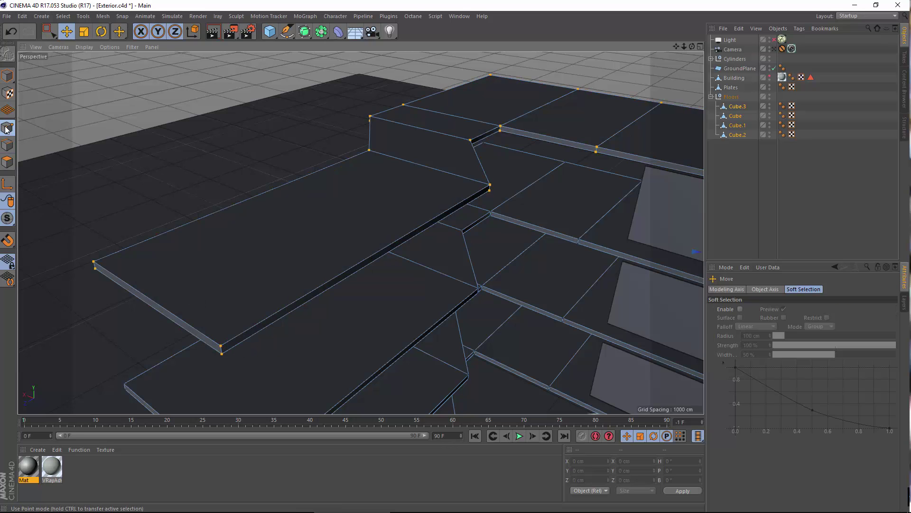
Try scaling the selected slab points, then undo it.
{"action": "left_click", "coordinate": [85, 33]}
{"action": "left_click_drag", "start_coordinate": [217, 133], "coordinate": [178, 128]}
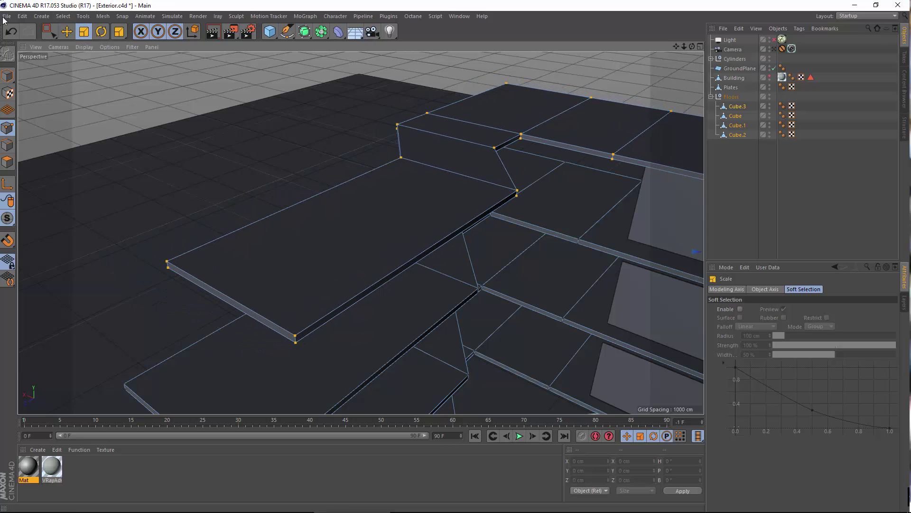
{"action": "left_click", "coordinate": [10, 31]}
{"action": "scroll", "coordinate": [555, 188], "scroll_direction": "down", "scroll_amount": 5}
{"action": "middle_click_drag", "start_coordinate": [556, 189], "coordinate": [365, 183], "text": "alt"}
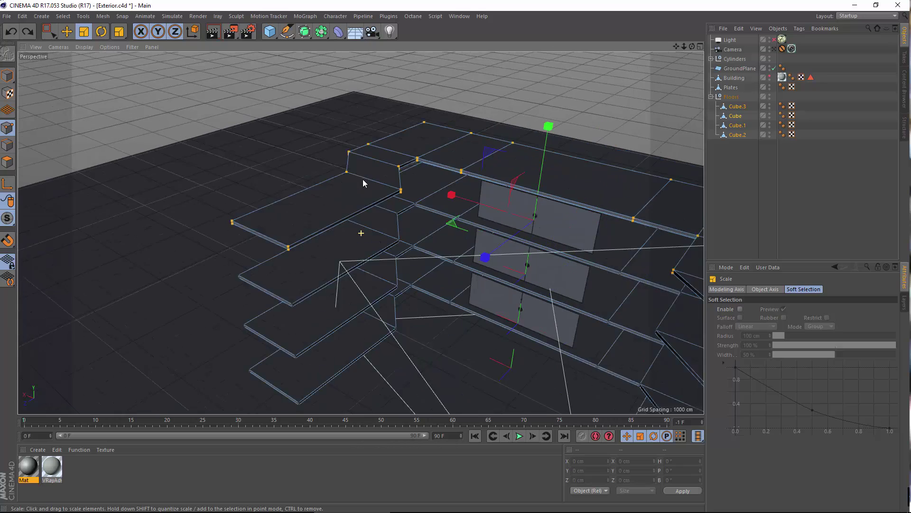
{"action": "left_click_drag", "start_coordinate": [363, 183], "coordinate": [406, 371], "text": "alt"}
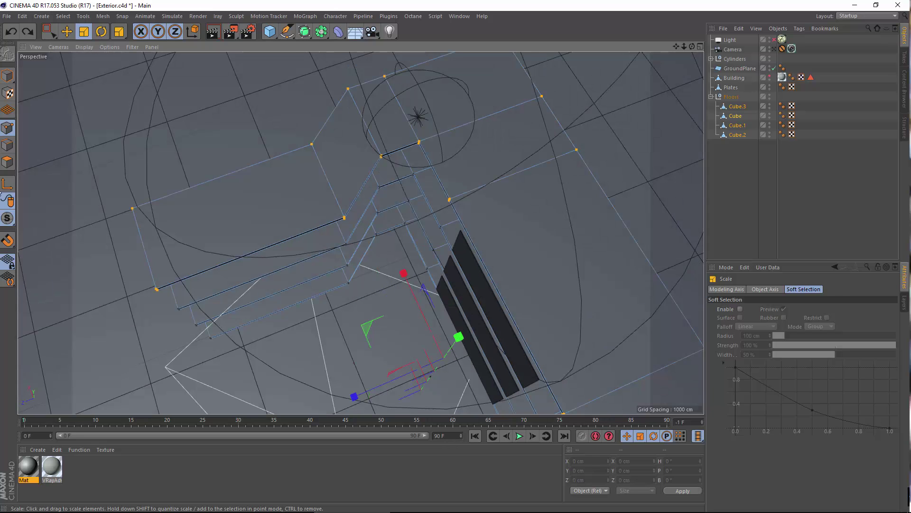
In Model mode, select the slab Cube and drag it out of Floors below Plates.
{"action": "left_click", "coordinate": [7, 76]}
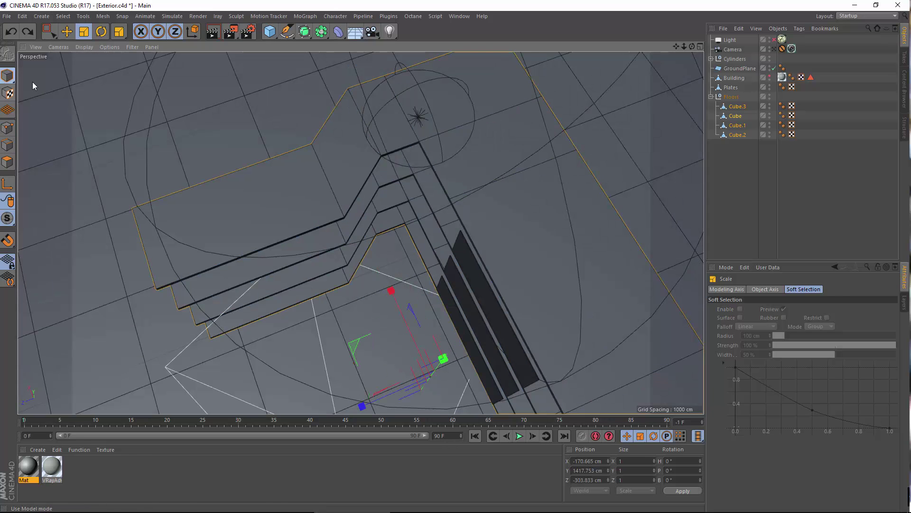
{"action": "left_click_drag", "start_coordinate": [403, 304], "coordinate": [446, 226], "text": "alt"}
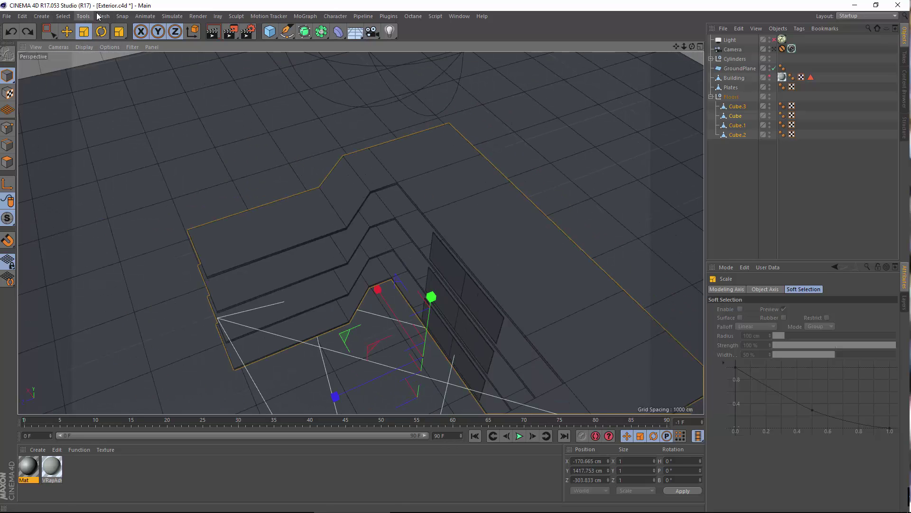
{"action": "left_click", "coordinate": [737, 107]}
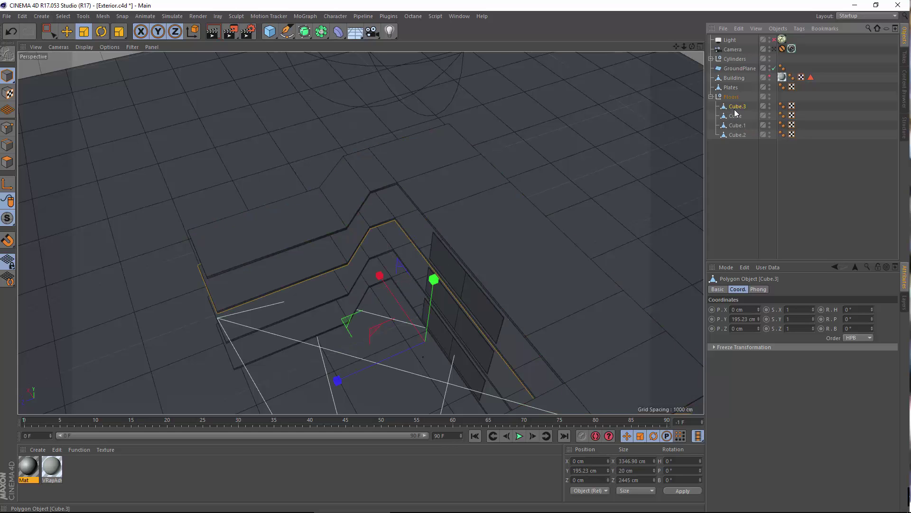
{"action": "left_click", "coordinate": [284, 209]}
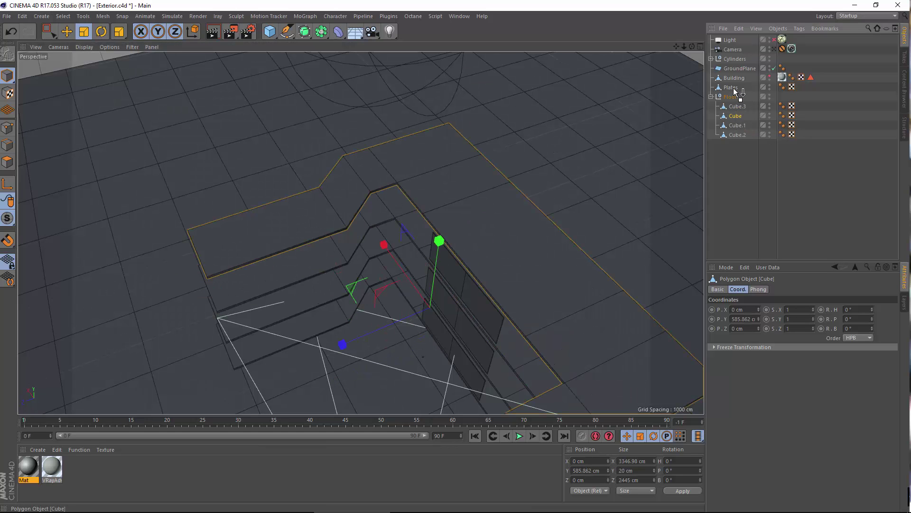
{"action": "left_click_drag", "start_coordinate": [734, 91], "coordinate": [742, 97]}
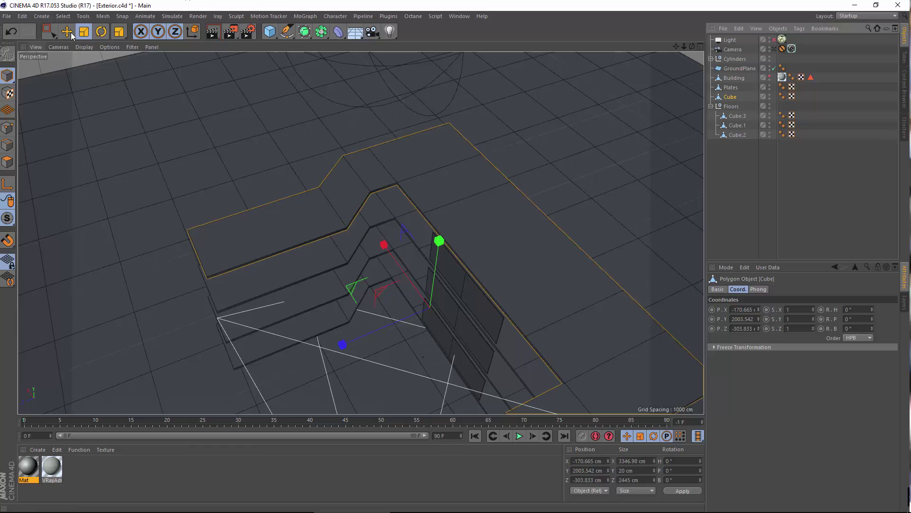
Recentre the Cube's axis, nudge it along Z, and undo a trial scale.
{"action": "left_click", "coordinate": [102, 16]}
{"action": "left_click", "coordinate": [172, 119]}
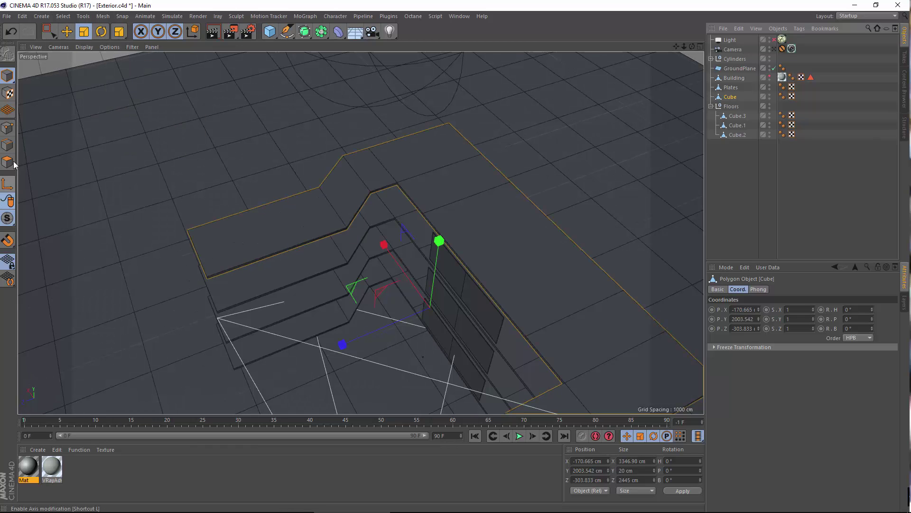
{"action": "left_click", "coordinate": [66, 31]}
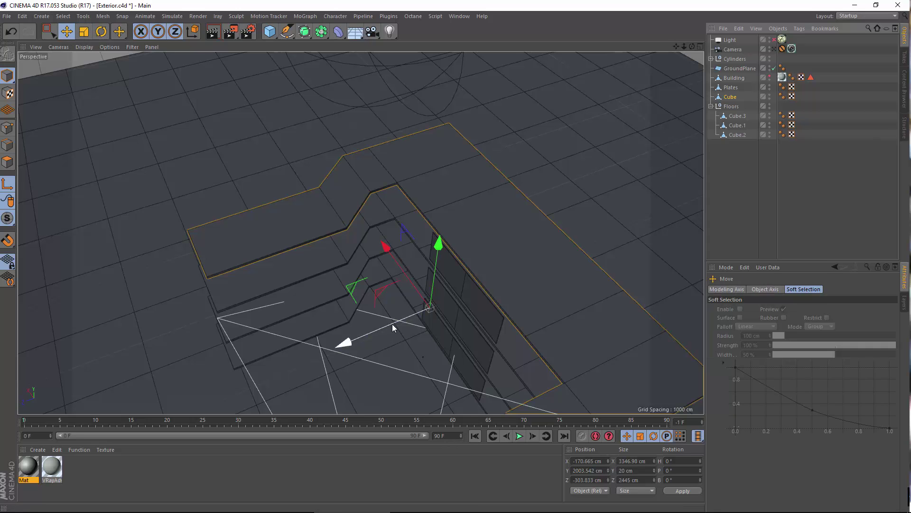
{"action": "mouse_move", "coordinate": [392, 323]}
{"action": "left_mouse_down"}
{"action": "mouse_move", "coordinate": [502, 281]}
{"action": "mouse_move", "coordinate": [449, 308]}
{"action": "mouse_move", "coordinate": [406, 297]}
{"action": "mouse_move", "coordinate": [401, 312]}
{"action": "left_mouse_up"}
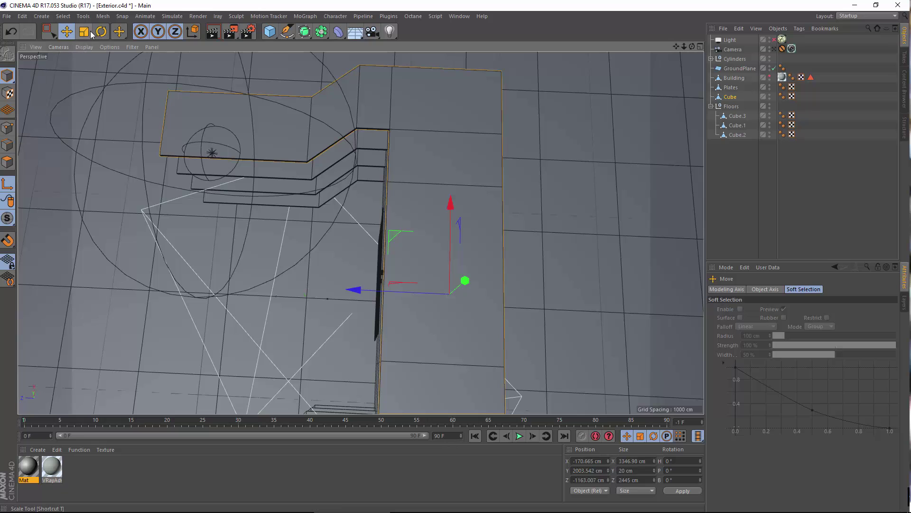
{"action": "left_click_drag", "start_coordinate": [62, 80], "coordinate": [407, 262], "text": "alt"}
{"action": "left_click", "coordinate": [18, 34]}
{"action": "left_click", "coordinate": [18, 33]}
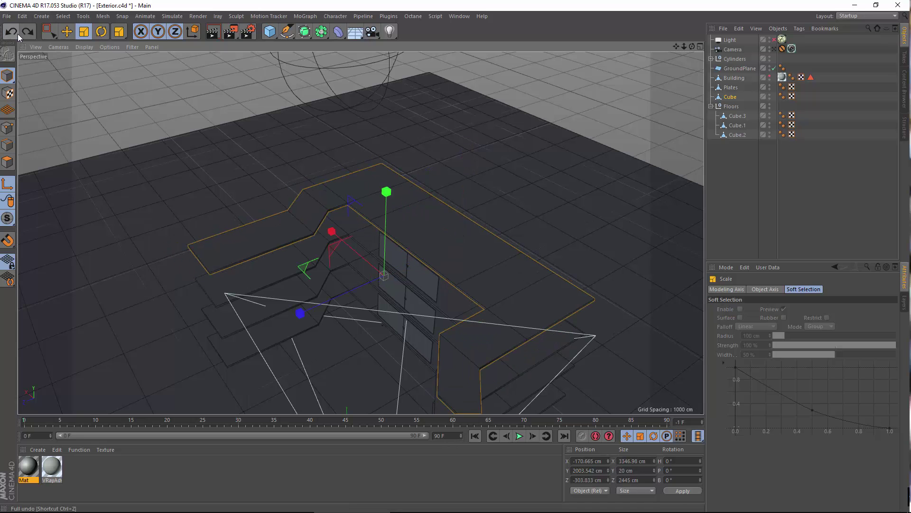
Undo the Cube's regrouping, then select the Floors group and delete it.
{"action": "left_click_drag", "start_coordinate": [429, 226], "coordinate": [408, 146], "text": "alt"}
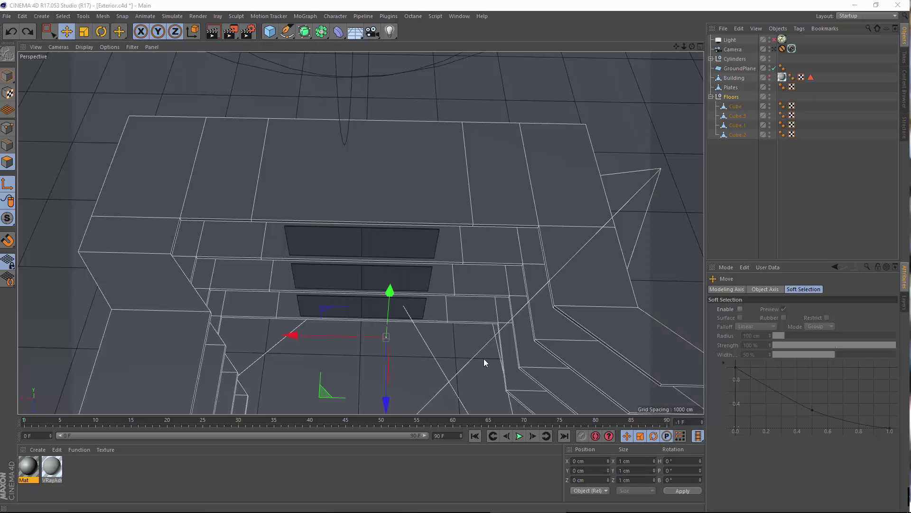
{"action": "left_click_drag", "start_coordinate": [371, 276], "coordinate": [394, 344], "text": "alt"}
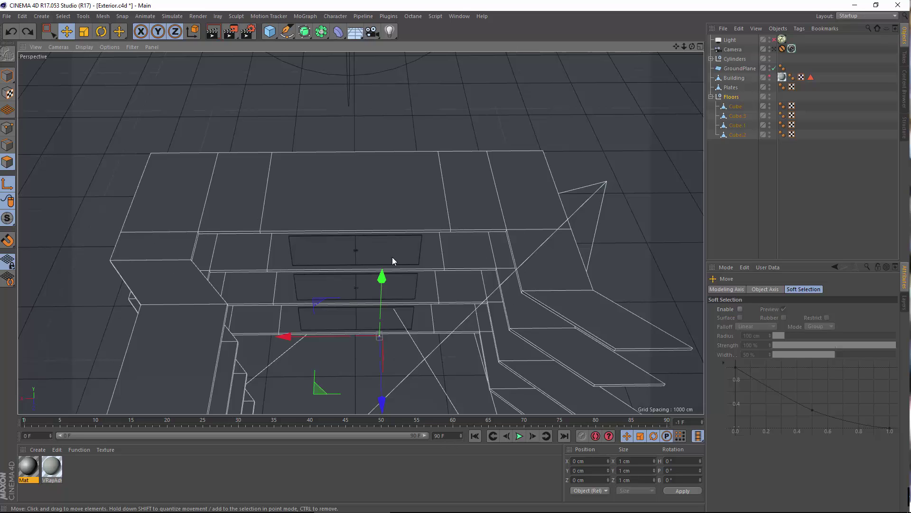
{"action": "left_click", "coordinate": [10, 31]}
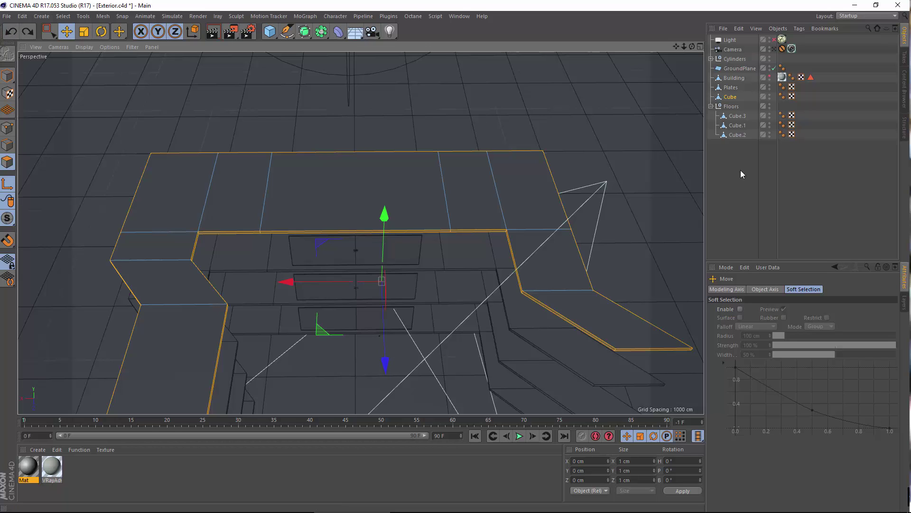
{"action": "left_click", "coordinate": [741, 149]}
{"action": "left_click", "coordinate": [731, 107]}
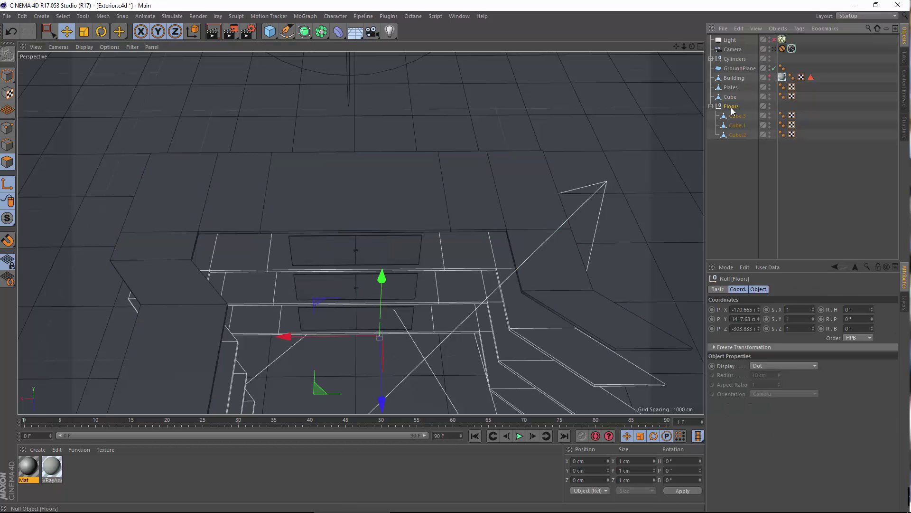
{"action": "key", "text": "Delete"}
Select the slab Cube and zoom in close on its roof corner.
{"action": "left_click", "coordinate": [737, 94]}
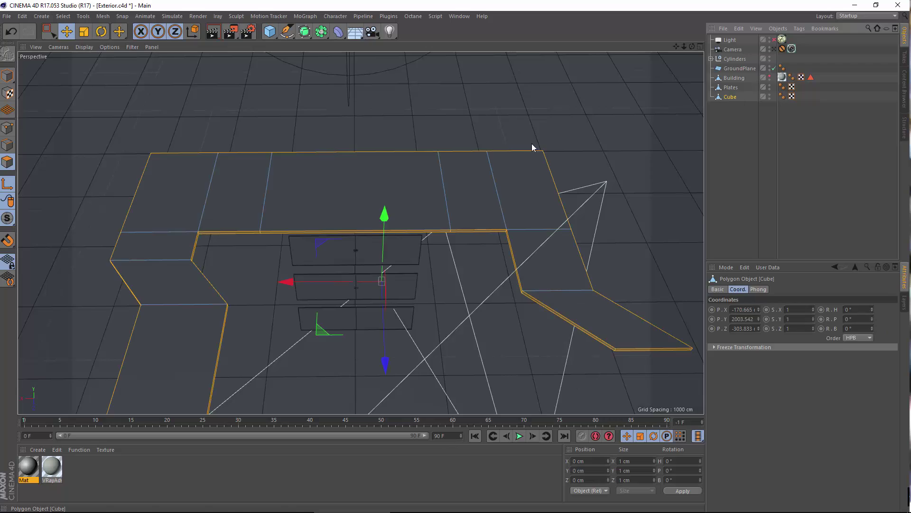
{"action": "right_click_drag", "start_coordinate": [164, 201], "coordinate": [212, 226], "text": "alt"}
{"action": "left_click_drag", "start_coordinate": [211, 227], "coordinate": [182, 221], "text": "alt"}
{"action": "middle_click_drag", "start_coordinate": [183, 221], "coordinate": [294, 175], "text": "alt"}
{"action": "right_click_drag", "start_coordinate": [264, 189], "coordinate": [204, 237], "text": "alt"}
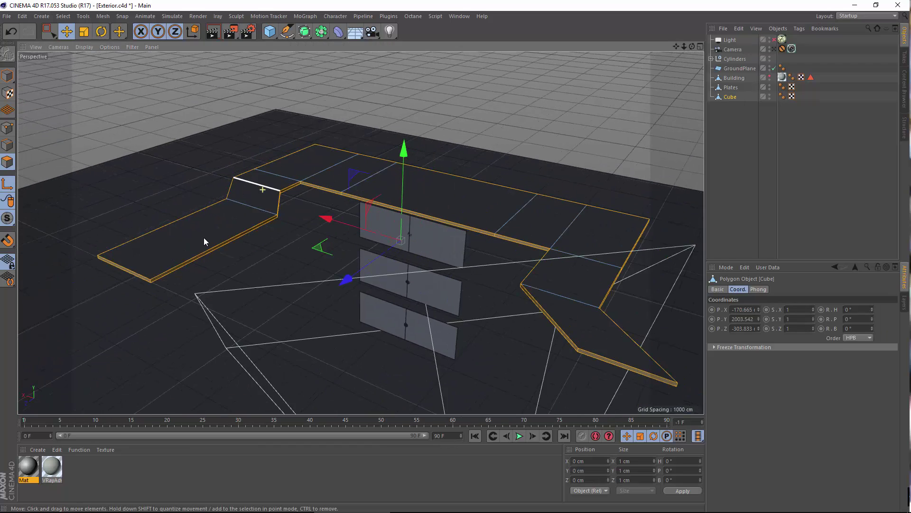
{"action": "left_click_drag", "start_coordinate": [204, 237], "coordinate": [262, 297], "text": "alt"}
{"action": "middle_click_drag", "start_coordinate": [262, 297], "coordinate": [313, 328], "text": "alt"}
{"action": "right_click_drag", "start_coordinate": [236, 139], "coordinate": [269, 146], "text": "alt"}
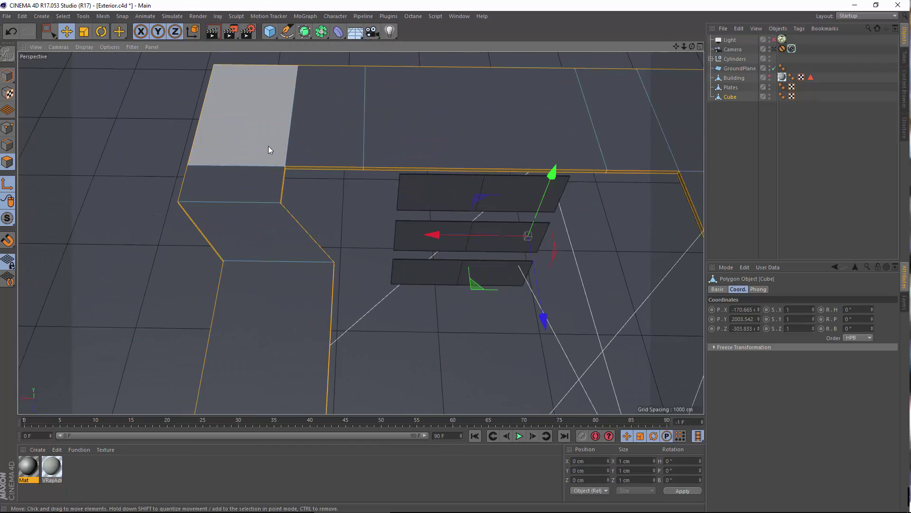
{"action": "left_click_drag", "start_coordinate": [269, 146], "coordinate": [264, 172], "text": "alt"}
{"action": "middle_click_drag", "start_coordinate": [264, 171], "coordinate": [249, 255], "text": "alt"}
{"action": "right_click_drag", "start_coordinate": [261, 199], "coordinate": [286, 205], "text": "alt"}
{"action": "left_click_drag", "start_coordinate": [286, 238], "coordinate": [249, 246], "text": "alt"}
{"action": "mouse_move", "coordinate": [294, 242]}
{"action": "right_mouse_down", "text": "alt"}
{"action": "mouse_move", "coordinate": [296, 230]}
{"action": "mouse_move", "coordinate": [306, 240]}
{"action": "right_mouse_up", "text": "alt"}
{"action": "left_click_drag", "start_coordinate": [296, 265], "coordinate": [309, 241], "text": "alt"}
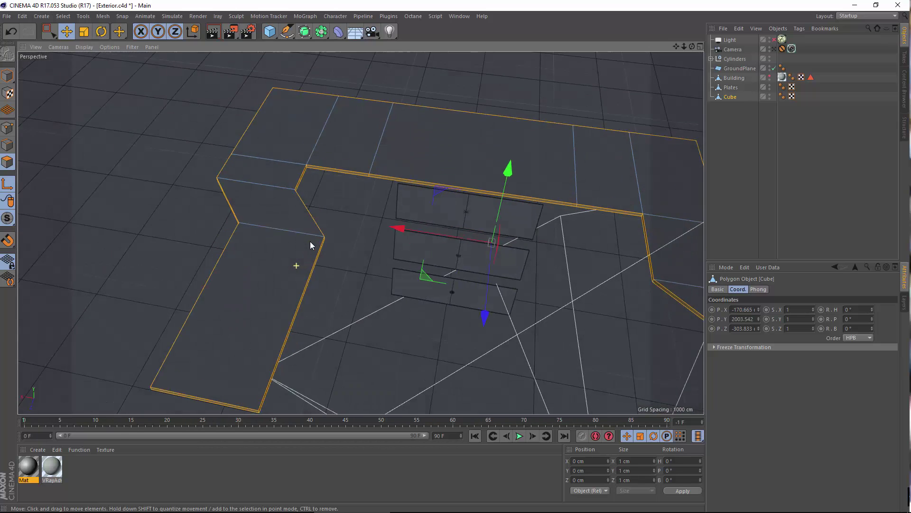
{"action": "middle_click_drag", "start_coordinate": [286, 256], "coordinate": [289, 277], "text": "alt"}
{"action": "right_click_drag", "start_coordinate": [300, 175], "coordinate": [343, 170], "text": "alt"}
{"action": "left_click_drag", "start_coordinate": [302, 180], "coordinate": [229, 169], "text": "alt"}
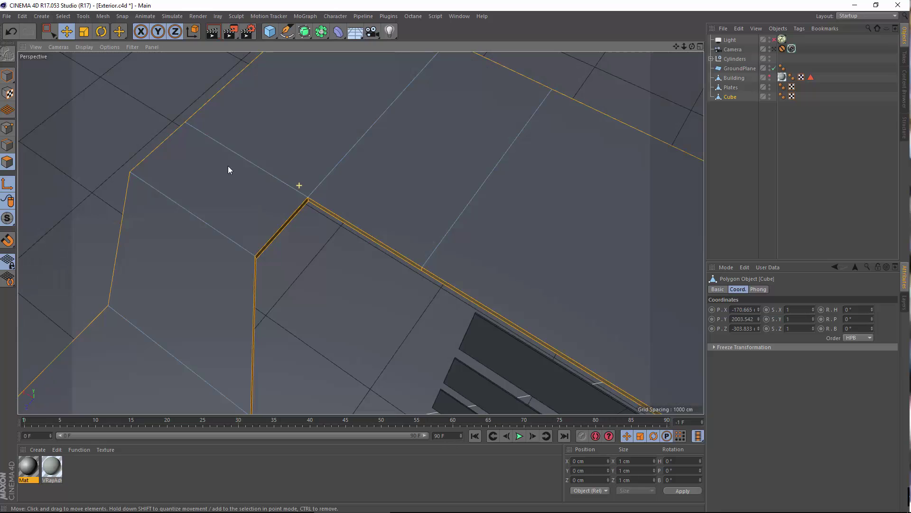
Switch to Loop Selection and pick the slab's outer edge loop.
{"action": "left_click", "coordinate": [63, 17]}
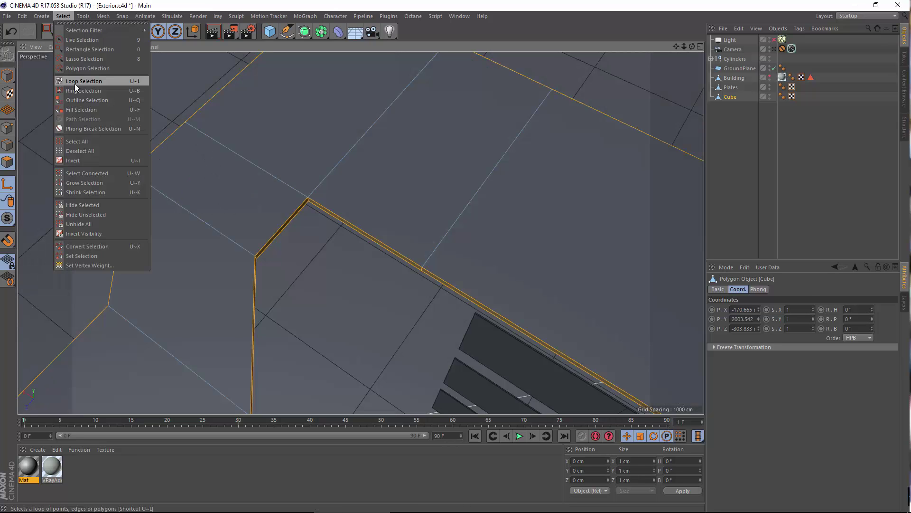
{"action": "left_click", "coordinate": [69, 86]}
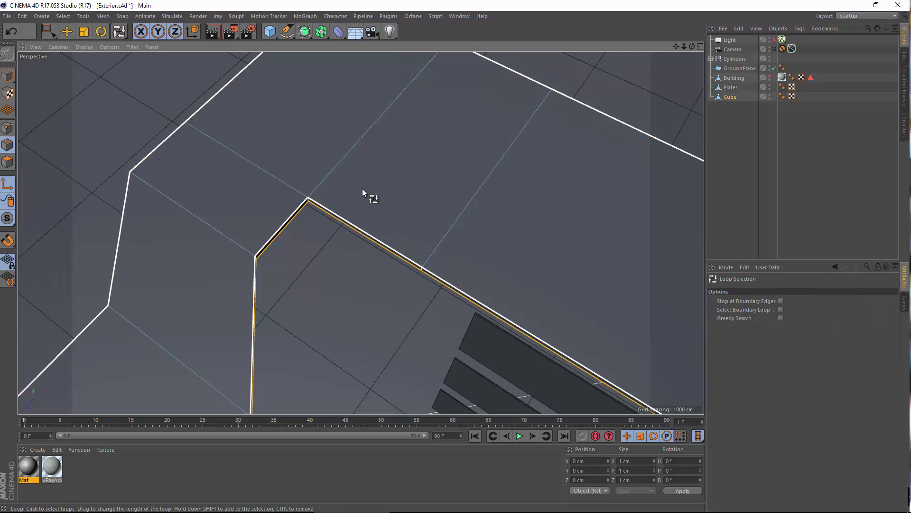
{"action": "left_click_drag", "start_coordinate": [363, 201], "coordinate": [346, 167], "text": "alt"}
{"action": "scroll", "coordinate": [289, 201], "scroll_direction": "up", "scroll_amount": 3}
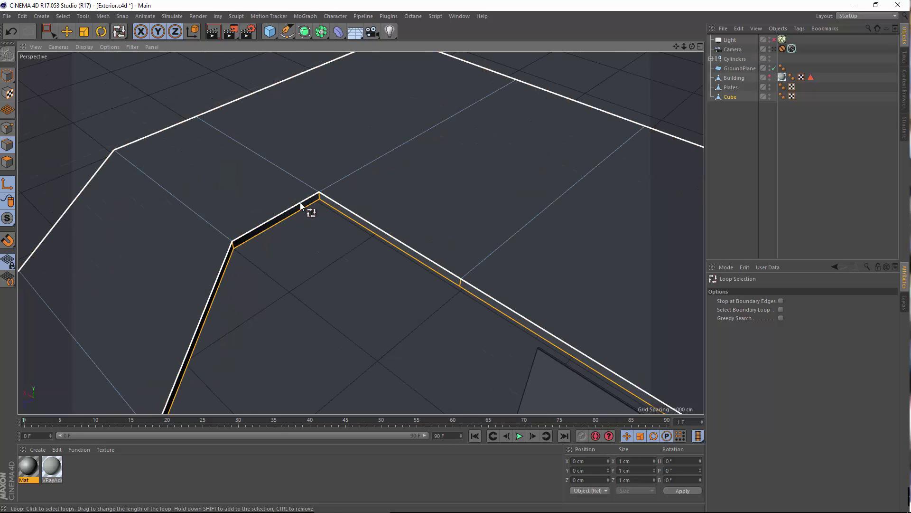
{"action": "left_click", "coordinate": [301, 206]}
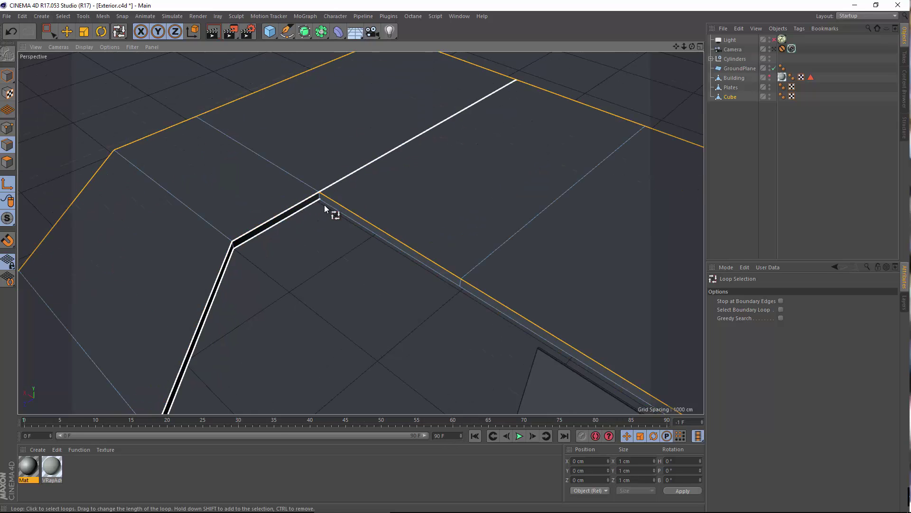
{"action": "scroll", "coordinate": [268, 217], "scroll_direction": "down", "scroll_amount": 4}
{"action": "left_click_drag", "start_coordinate": [198, 266], "coordinate": [274, 245], "text": "alt"}
{"action": "scroll", "coordinate": [278, 241], "scroll_direction": "up", "scroll_amount": 10}
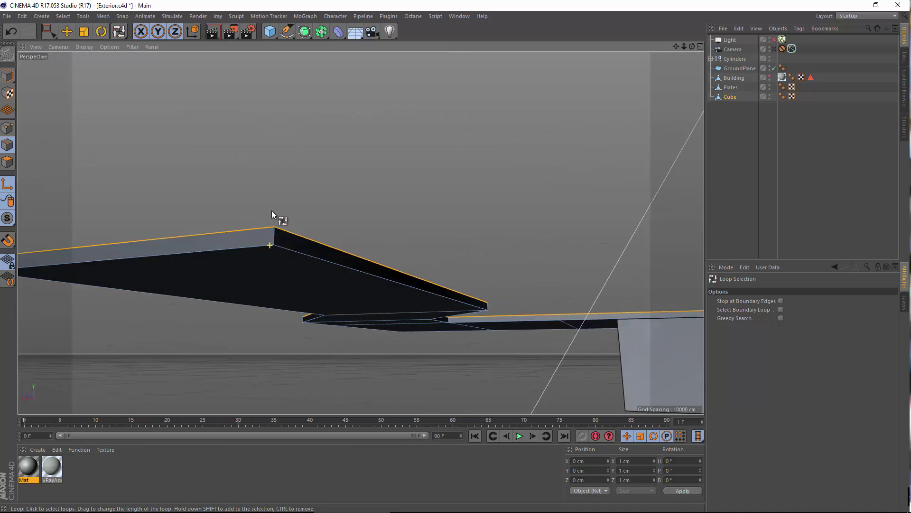
{"action": "scroll", "coordinate": [256, 254], "scroll_direction": "down", "scroll_amount": 10}
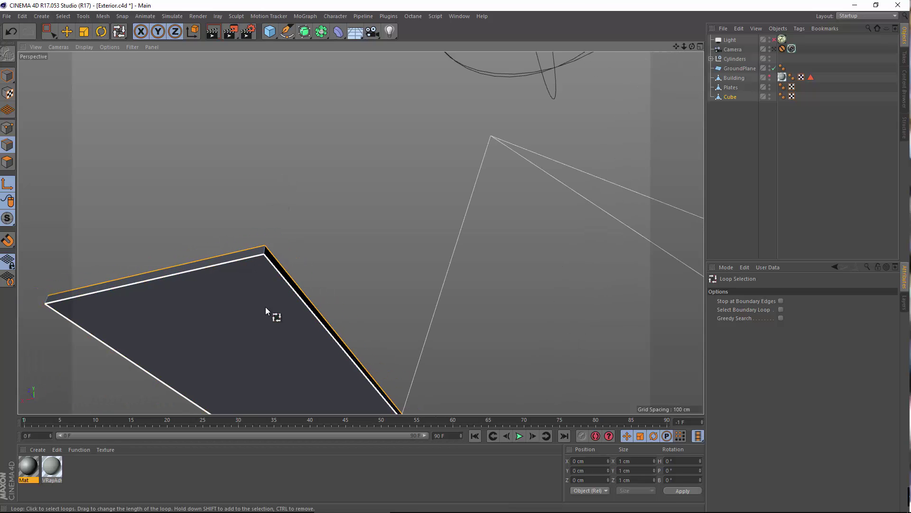
{"action": "left_click_drag", "start_coordinate": [277, 359], "coordinate": [263, 362], "text": "alt"}
{"action": "middle_click_drag", "start_coordinate": [377, 218], "coordinate": [330, 261], "text": "alt"}
{"action": "scroll", "coordinate": [343, 258], "scroll_direction": "up", "scroll_amount": 3}
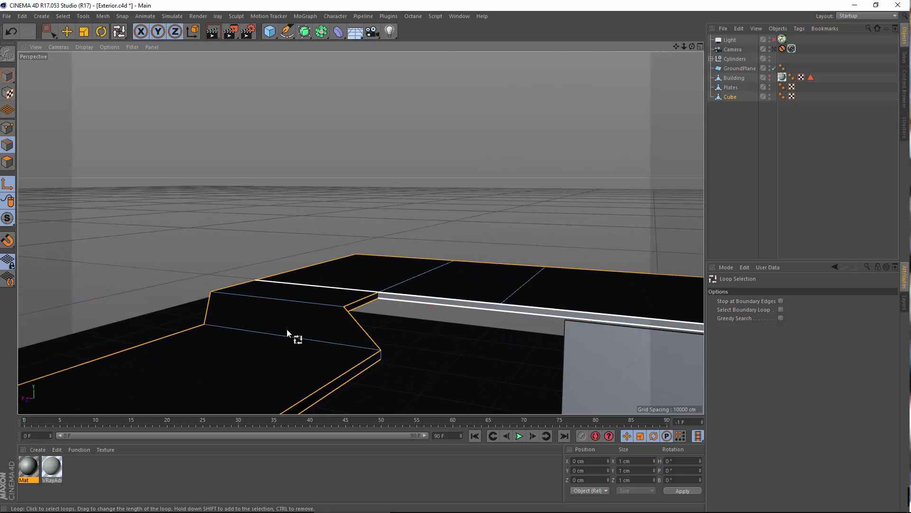
{"action": "left_click_drag", "start_coordinate": [304, 299], "coordinate": [349, 254], "text": "alt"}
Slide a cloned copy of the outer edge loop outward with Edge Slide, Clone enabled.
{"action": "right_click", "coordinate": [356, 240]}
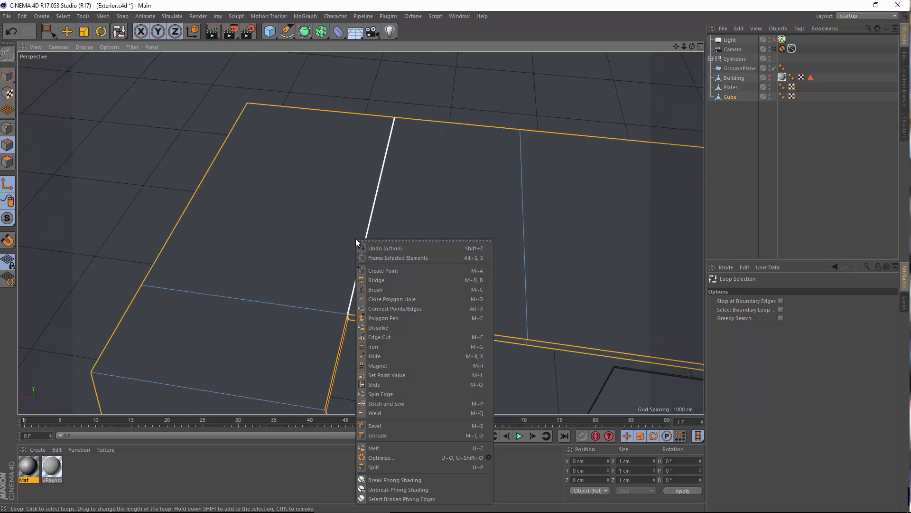
{"action": "left_click", "coordinate": [388, 385]}
{"action": "left_click", "coordinate": [767, 354]}
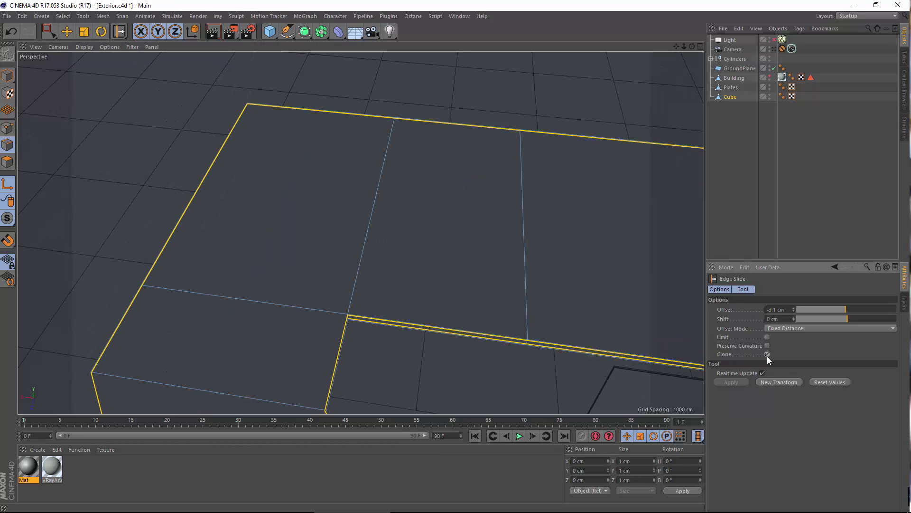
{"action": "mouse_move", "coordinate": [374, 269]}
{"action": "left_mouse_down"}
{"action": "mouse_move", "coordinate": [342, 269]}
{"action": "mouse_move", "coordinate": [639, 261]}
{"action": "left_mouse_up"}
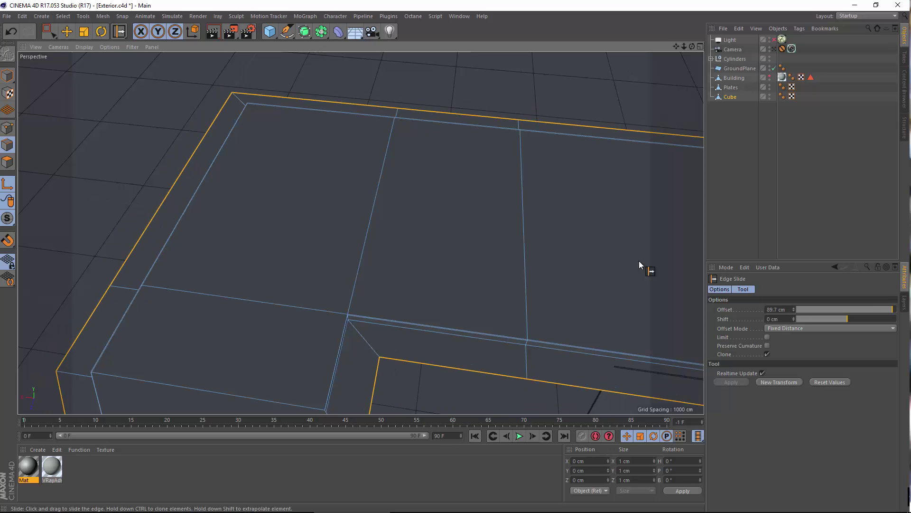
{"action": "left_click", "coordinate": [897, 427]}
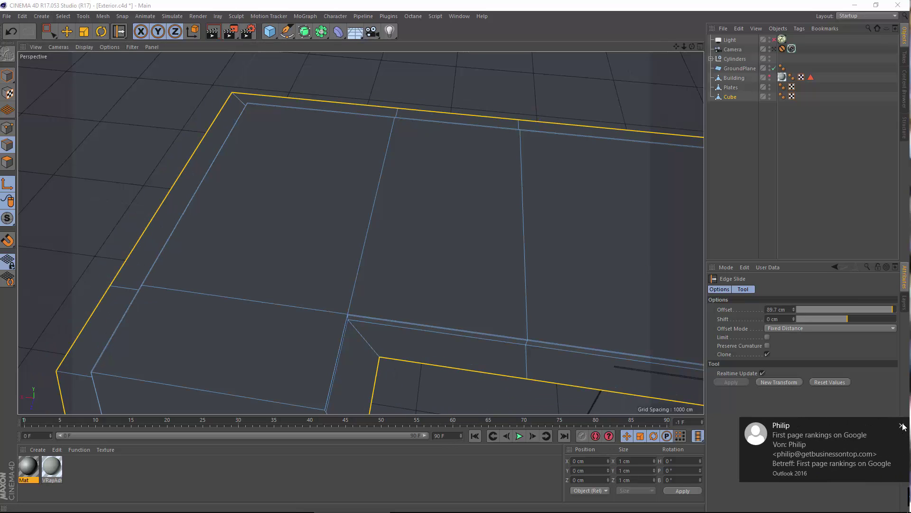
Set the slide's Offset Mode to Proportional and inspect the inner corner.
{"action": "left_click", "coordinate": [801, 329]}
{"action": "left_click", "coordinate": [795, 343]}
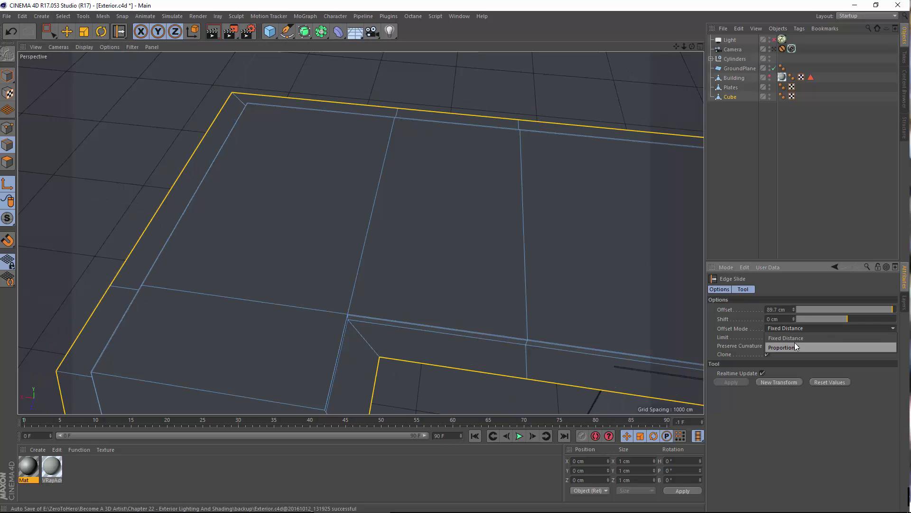
{"action": "scroll", "coordinate": [275, 253], "scroll_direction": "down", "scroll_amount": 2}
{"action": "left_click_drag", "start_coordinate": [275, 250], "coordinate": [300, 294], "text": "alt"}
{"action": "right_click_drag", "start_coordinate": [300, 294], "coordinate": [316, 289], "text": "alt"}
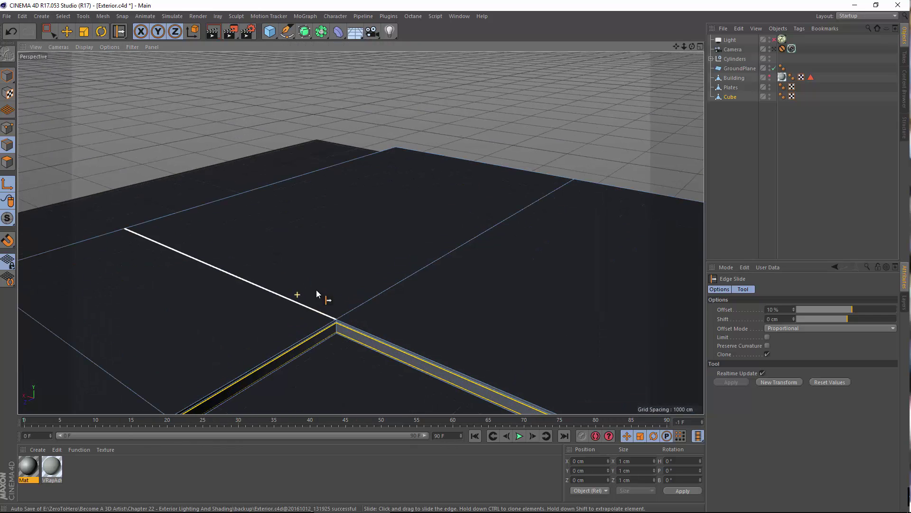
{"action": "left_click_drag", "start_coordinate": [330, 307], "coordinate": [307, 280], "text": "alt"}
Undo the slide, try a new cloned offset, then undo that as well.
{"action": "left_click", "coordinate": [13, 27]}
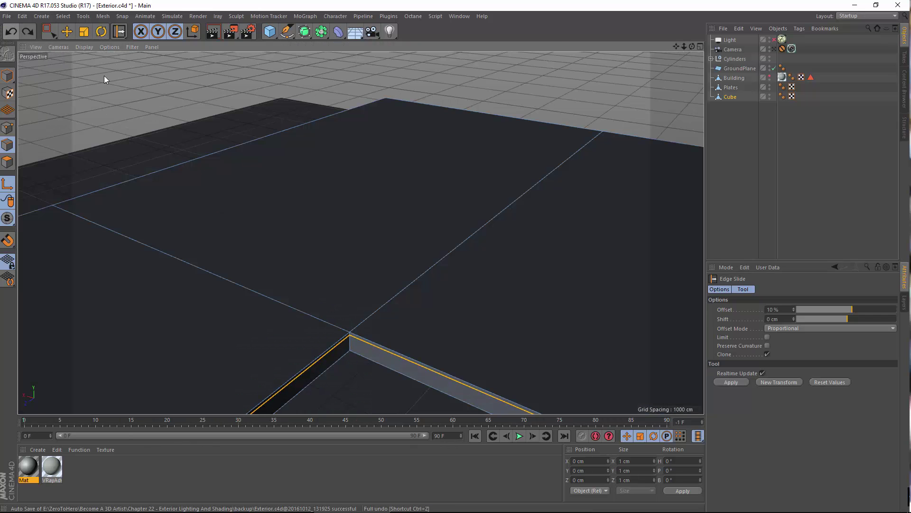
{"action": "right_click_drag", "start_coordinate": [378, 201], "coordinate": [247, 216], "text": "alt"}
{"action": "left_click", "coordinate": [13, 31]}
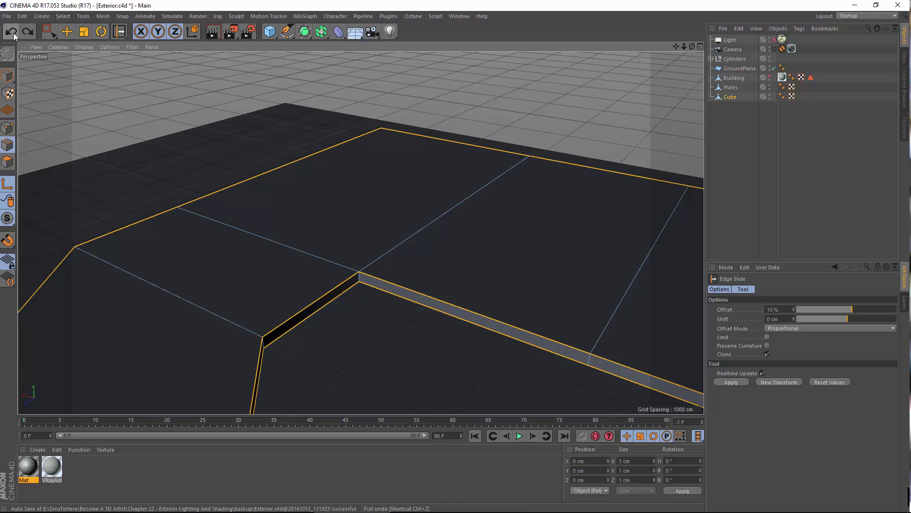
{"action": "scroll", "coordinate": [442, 210], "scroll_direction": "up", "scroll_amount": 3}
{"action": "mouse_move", "coordinate": [476, 241]}
{"action": "left_mouse_down"}
{"action": "mouse_move", "coordinate": [418, 241]}
{"action": "mouse_move", "coordinate": [558, 240]}
{"action": "mouse_move", "coordinate": [310, 241]}
{"action": "left_mouse_up"}
{"action": "left_click", "coordinate": [10, 31]}
{"action": "scroll", "coordinate": [411, 209], "scroll_direction": "down", "scroll_amount": 5}
{"action": "left_click_drag", "start_coordinate": [337, 312], "coordinate": [332, 174], "text": "alt"}
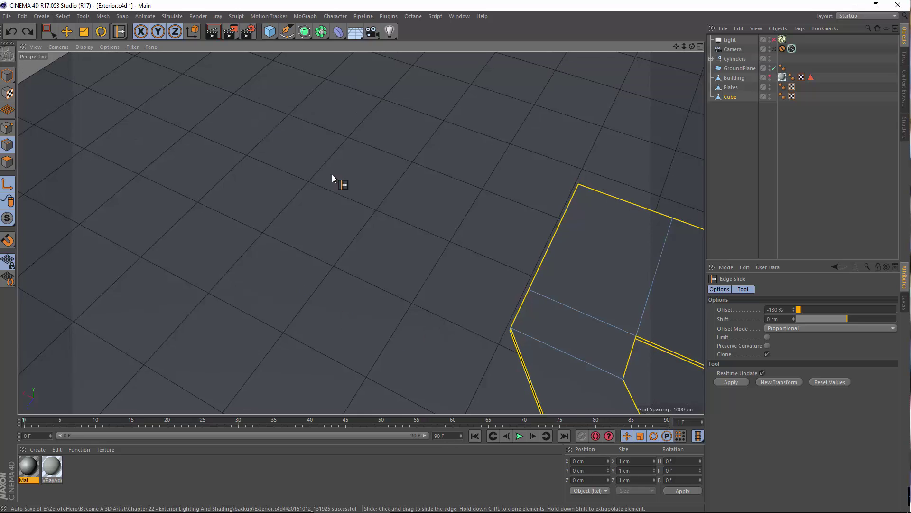
{"action": "middle_click_drag", "start_coordinate": [332, 175], "coordinate": [341, 235], "text": "alt"}
Switch to the Move tool and Polygon mode, picking a lower wall polygon.
{"action": "left_click", "coordinate": [65, 33]}
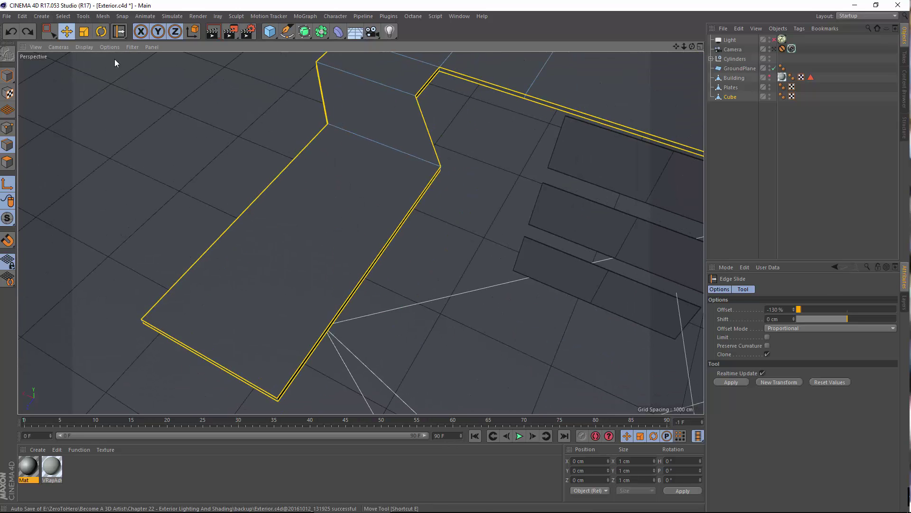
{"action": "left_click_drag", "start_coordinate": [338, 285], "coordinate": [451, 139], "text": "alt"}
{"action": "scroll", "coordinate": [393, 176], "scroll_direction": "up", "scroll_amount": 3}
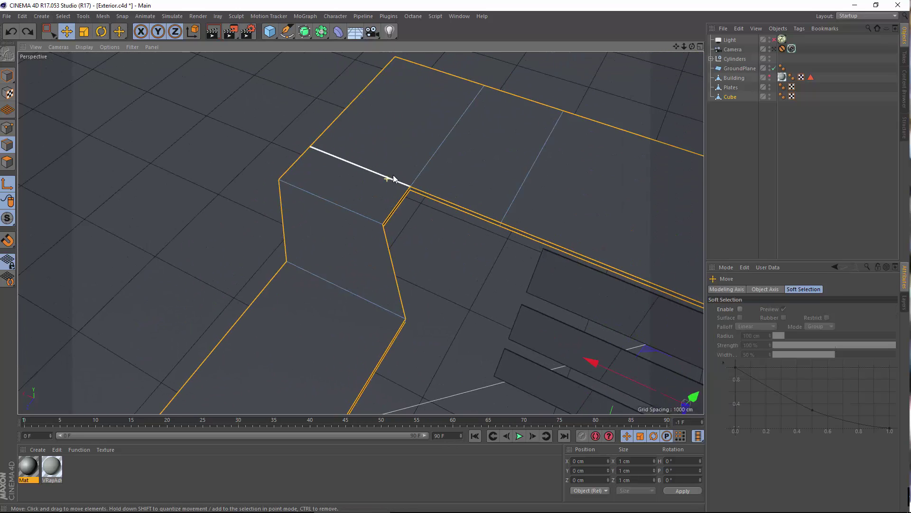
{"action": "left_click", "coordinate": [7, 163]}
{"action": "scroll", "coordinate": [363, 226], "scroll_direction": "up", "scroll_amount": 2}
{"action": "left_click_drag", "start_coordinate": [277, 315], "coordinate": [309, 326], "text": "alt"}
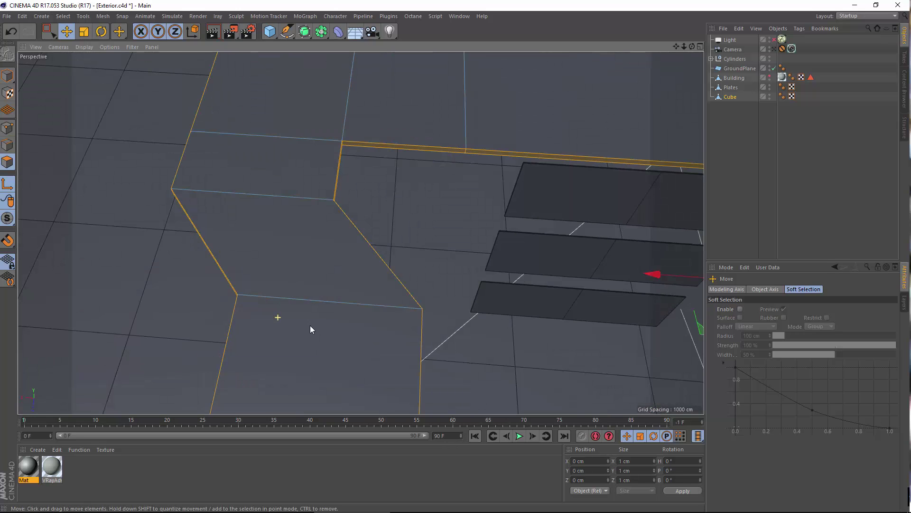
{"action": "middle_click_drag", "start_coordinate": [327, 318], "coordinate": [362, 232], "text": "alt"}
{"action": "left_click", "coordinate": [352, 254]}
{"action": "left_click_drag", "start_coordinate": [361, 314], "coordinate": [343, 230], "text": "alt"}
{"action": "middle_click_drag", "start_coordinate": [310, 161], "coordinate": [301, 120], "text": "alt"}
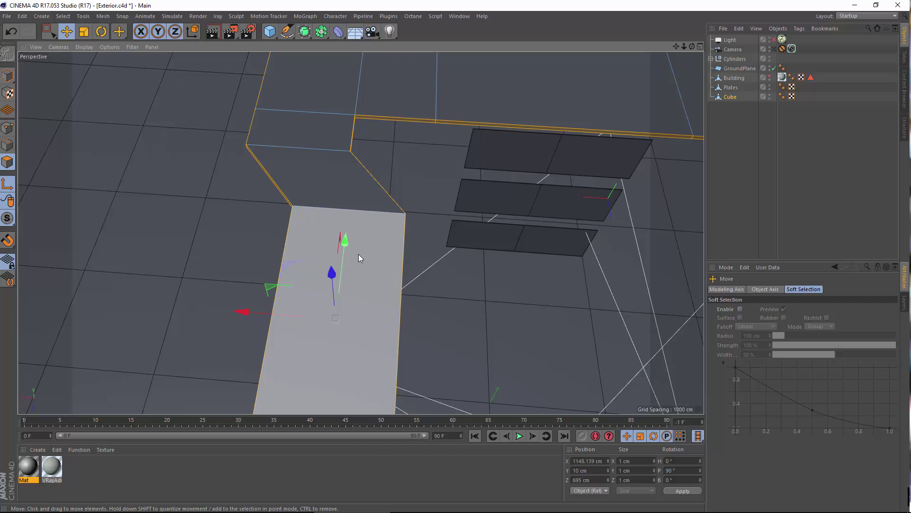
{"action": "left_click_drag", "start_coordinate": [358, 255], "coordinate": [298, 312], "text": "alt"}
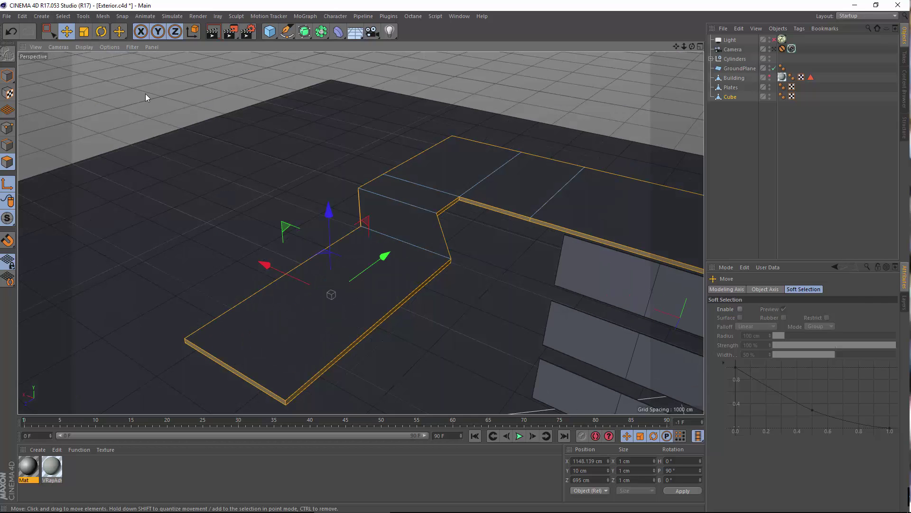
Select the slab Cube, turn off axis editing, and select its front, slanted and first top faces.
{"action": "left_click", "coordinate": [729, 96]}
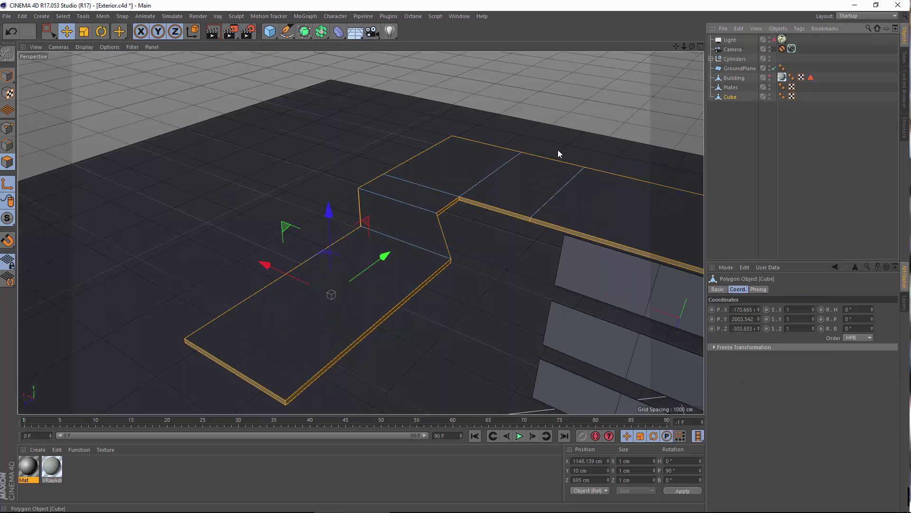
{"action": "left_click", "coordinate": [299, 317]}
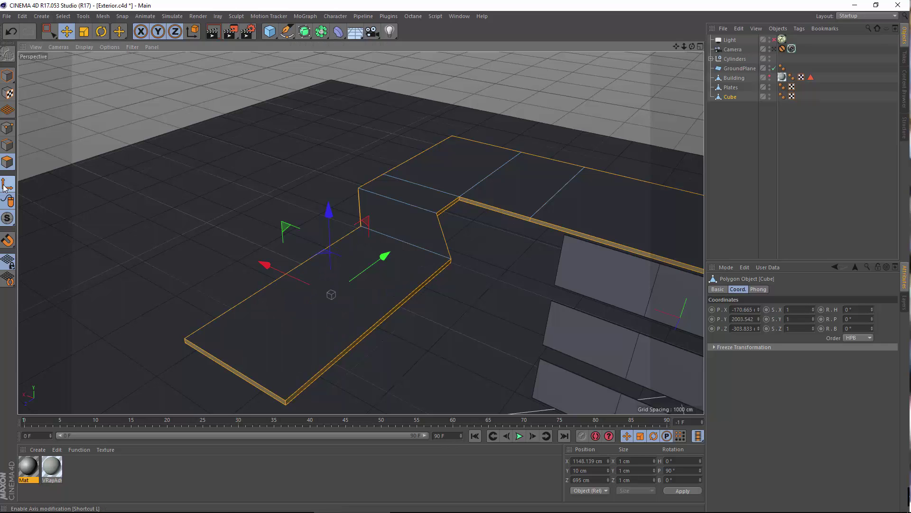
{"action": "left_click", "coordinate": [7, 183]}
{"action": "left_click", "coordinate": [295, 337]}
{"action": "left_click", "coordinate": [423, 236], "text": "shift"}
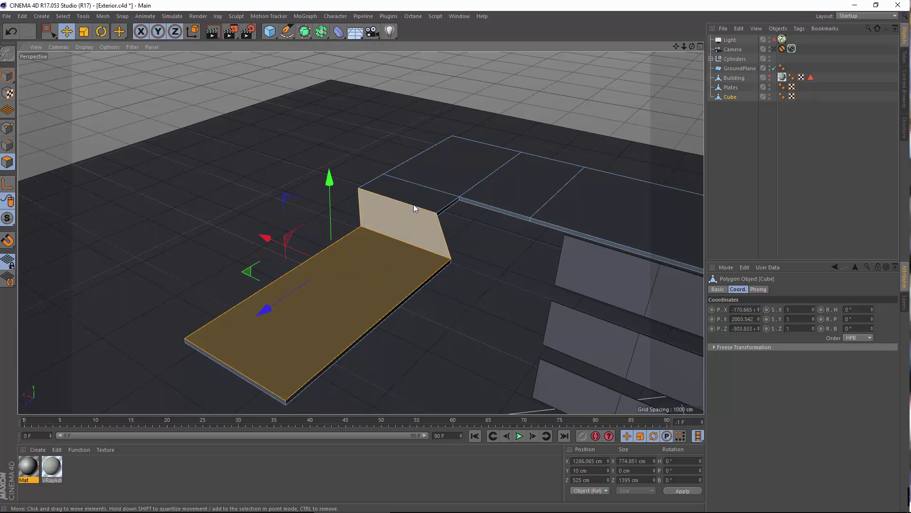
{"action": "left_click", "coordinate": [417, 193], "text": "shift"}
{"action": "left_click", "coordinate": [468, 175], "text": "shift"}
{"action": "left_click", "coordinate": [536, 187], "text": "shift"}
{"action": "left_click", "coordinate": [613, 195], "text": "shift"}
{"action": "scroll", "coordinate": [600, 207], "scroll_direction": "down", "scroll_amount": 4}
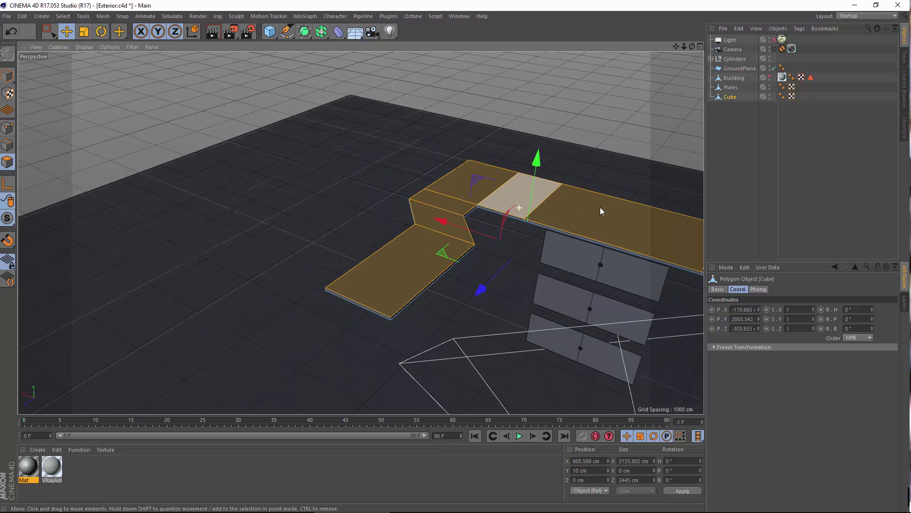
{"action": "middle_click_drag", "start_coordinate": [600, 207], "coordinate": [309, 144], "text": "alt"}
Add the remaining top faces of the slab to the selection.
{"action": "left_click", "coordinate": [418, 183], "text": "shift"}
{"action": "left_click", "coordinate": [472, 204], "text": "shift"}
{"action": "left_click", "coordinate": [426, 247], "text": "shift"}
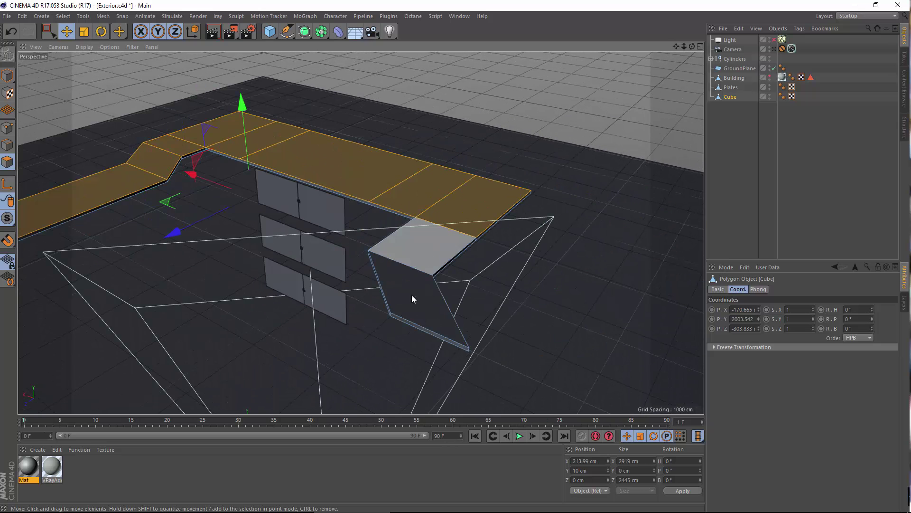
{"action": "left_click", "coordinate": [413, 298], "text": "shift"}
{"action": "scroll", "coordinate": [218, 169], "scroll_direction": "up", "scroll_amount": 5}
{"action": "middle_click_drag", "start_coordinate": [133, 172], "coordinate": [364, 184], "text": "alt"}
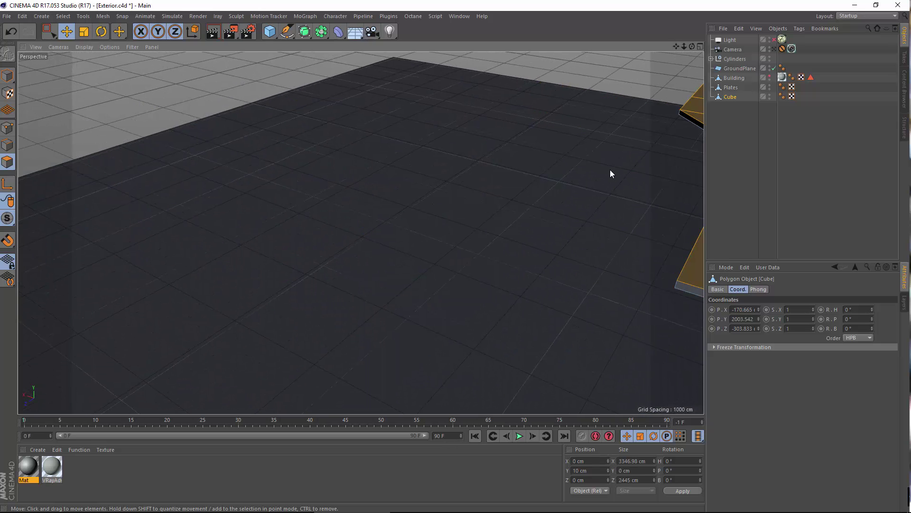
{"action": "left_click_drag", "start_coordinate": [612, 170], "coordinate": [514, 111], "text": "alt"}
{"action": "scroll", "coordinate": [468, 221], "scroll_direction": "down", "scroll_amount": 6}
Add the slab's underside faces to the selection.
{"action": "left_click_drag", "start_coordinate": [420, 299], "coordinate": [415, 257], "text": "alt"}
{"action": "left_click", "coordinate": [373, 314], "text": "shift"}
{"action": "left_click", "coordinate": [442, 325], "text": "shift"}
{"action": "left_click", "coordinate": [462, 335], "text": "shift"}
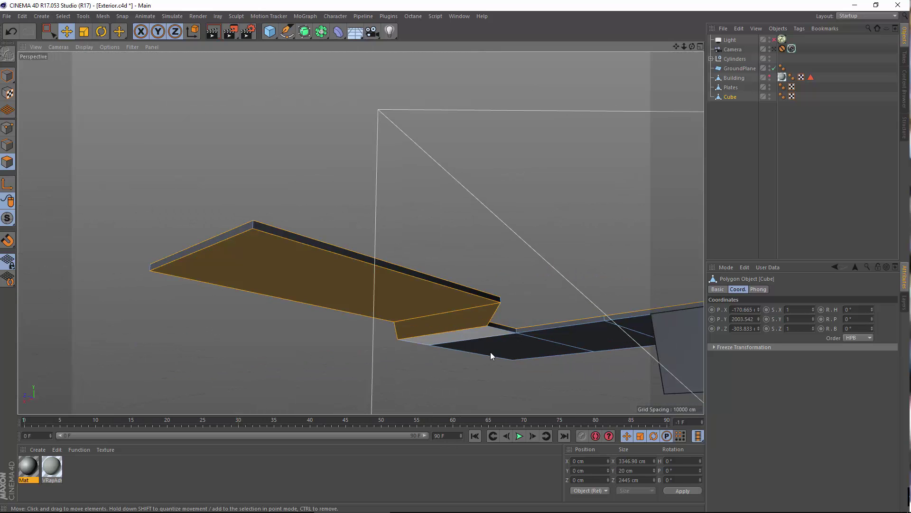
{"action": "left_click", "coordinate": [510, 347], "text": "shift"}
{"action": "scroll", "coordinate": [483, 331], "scroll_direction": "up", "scroll_amount": 6}
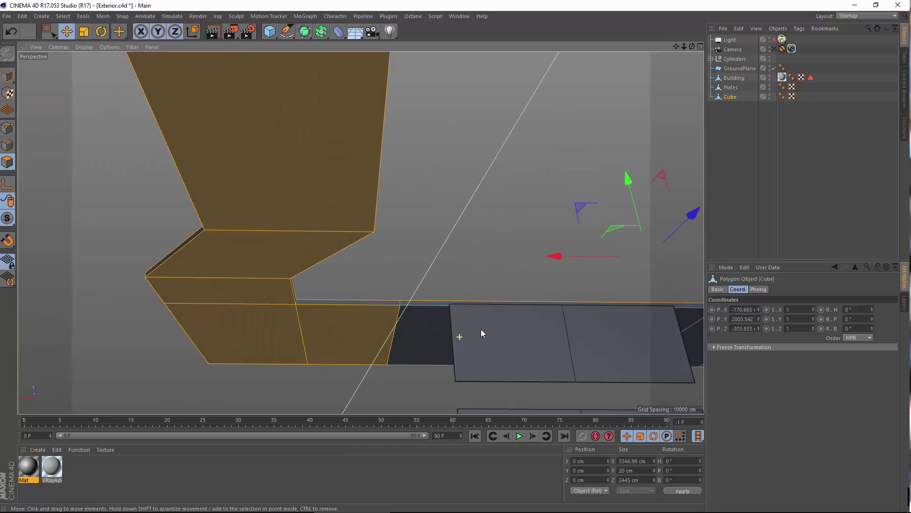
{"action": "middle_click_drag", "start_coordinate": [688, 335], "coordinate": [475, 326], "text": "alt"}
{"action": "left_click", "coordinate": [489, 326], "text": "shift"}
{"action": "left_click", "coordinate": [563, 321], "text": "shift"}
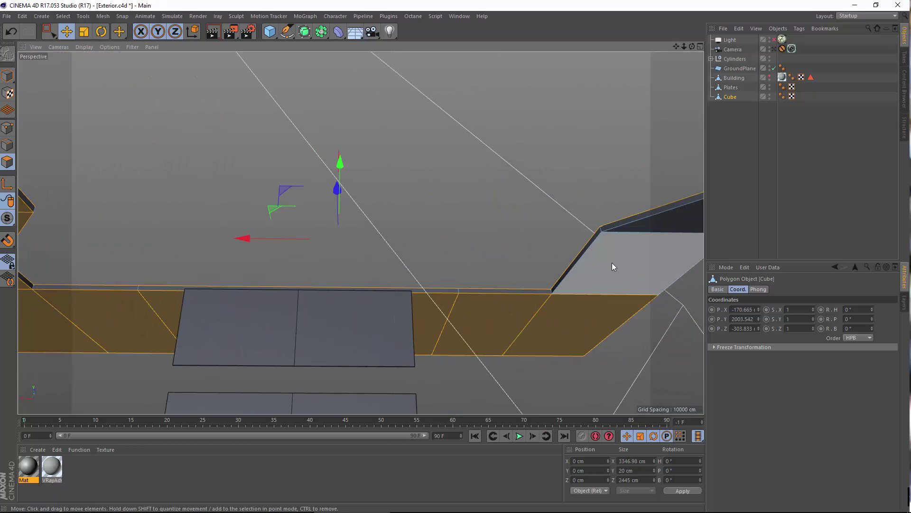
{"action": "left_click", "coordinate": [616, 262], "text": "shift"}
{"action": "middle_click_drag", "start_coordinate": [625, 260], "coordinate": [490, 317], "text": "alt"}
{"action": "left_click_drag", "start_coordinate": [490, 317], "coordinate": [326, 147], "text": "alt"}
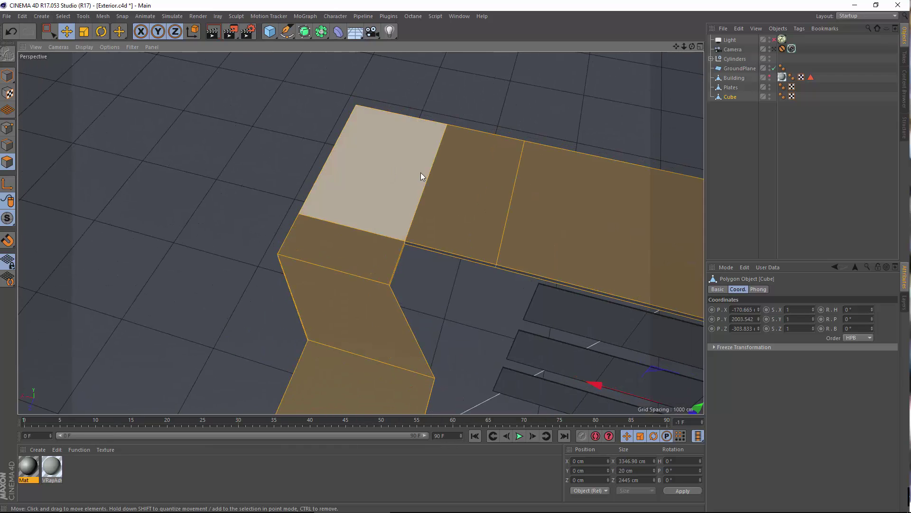
{"action": "left_click", "coordinate": [349, 179]}
Restore the face selection and inset it 15 cm with Extrude Inner, Preserve Groups on.
{"action": "left_click", "coordinate": [11, 31]}
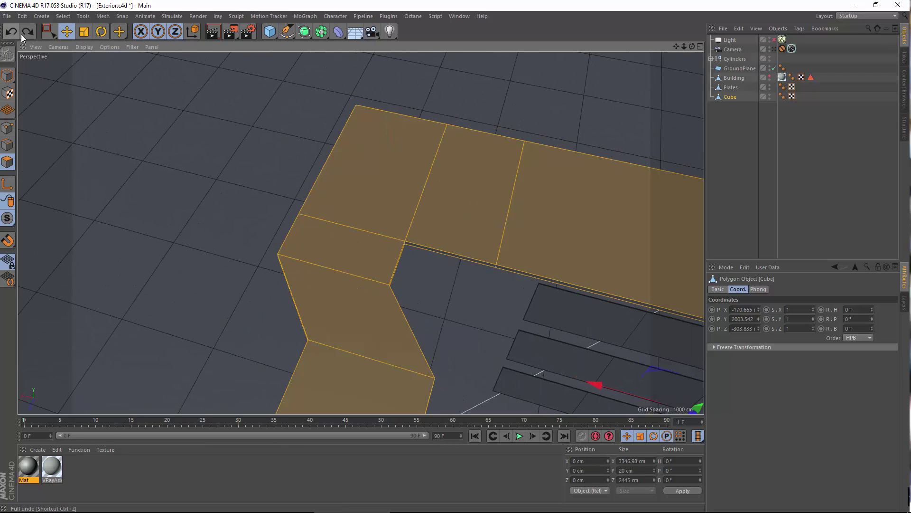
{"action": "right_click", "coordinate": [216, 137]}
{"action": "left_click", "coordinate": [245, 313]}
{"action": "scroll", "coordinate": [386, 200], "scroll_direction": "up", "scroll_amount": 3}
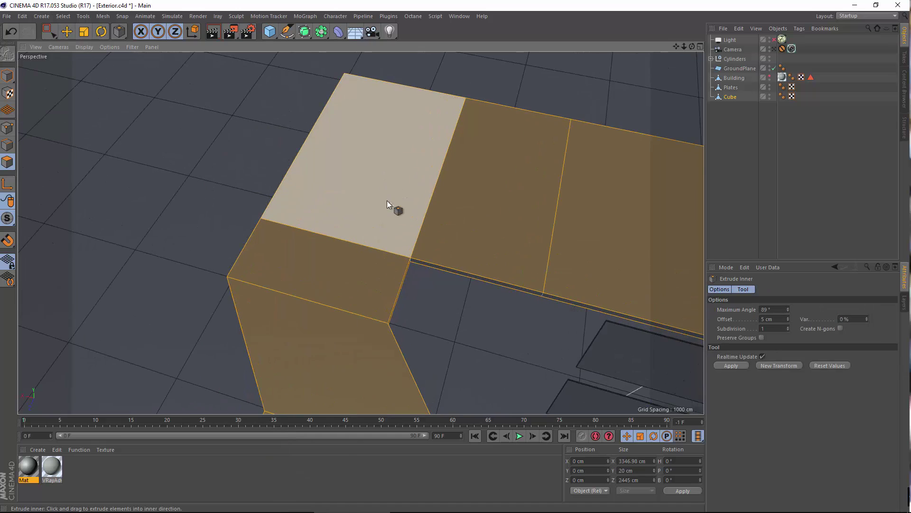
{"action": "left_click_drag", "start_coordinate": [386, 201], "coordinate": [427, 202]}
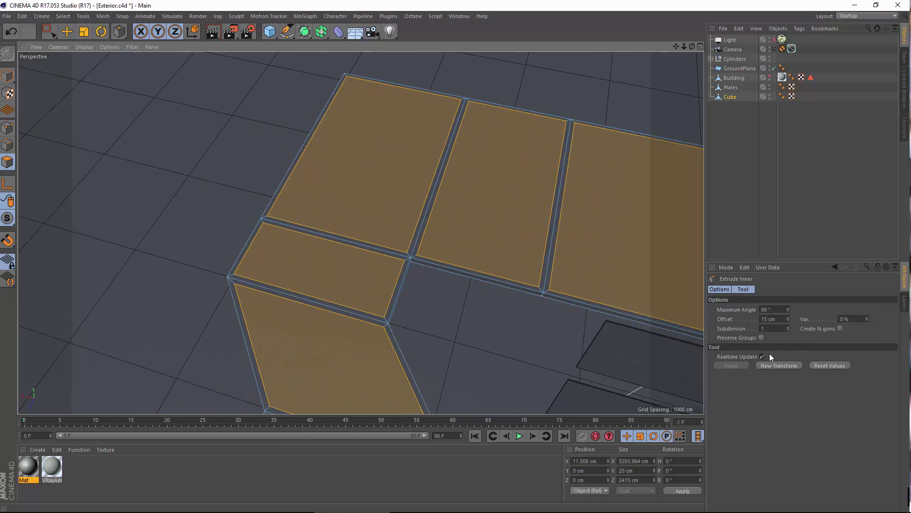
{"action": "left_click", "coordinate": [762, 337]}
{"action": "scroll", "coordinate": [396, 237], "scroll_direction": "up", "scroll_amount": 5}
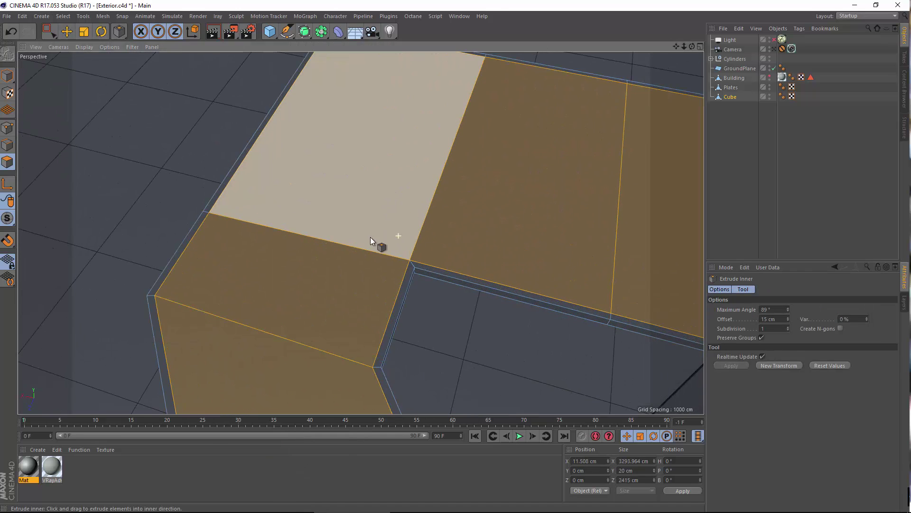
{"action": "left_click_drag", "start_coordinate": [370, 274], "coordinate": [393, 266], "text": "alt"}
Undo and redo the inset at an offset of about 10.4 cm.
{"action": "left_click", "coordinate": [10, 32]}
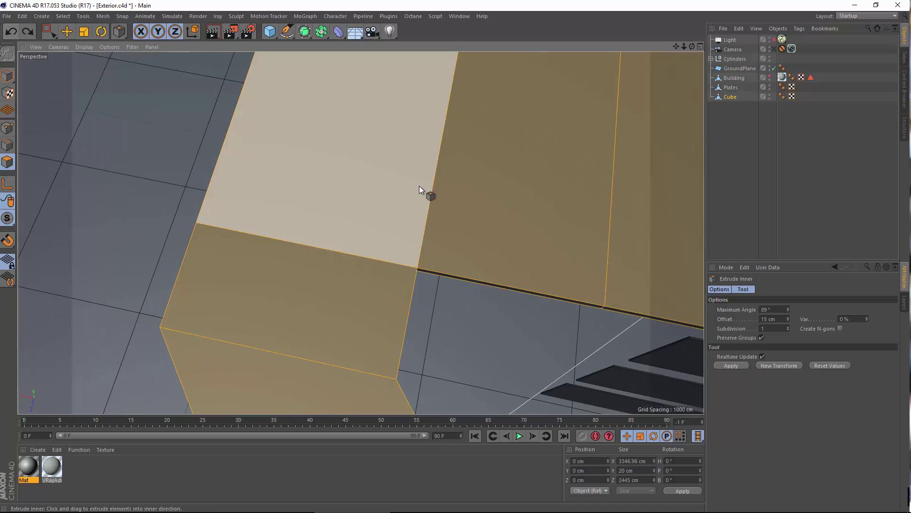
{"action": "left_click_drag", "start_coordinate": [420, 190], "coordinate": [450, 191]}
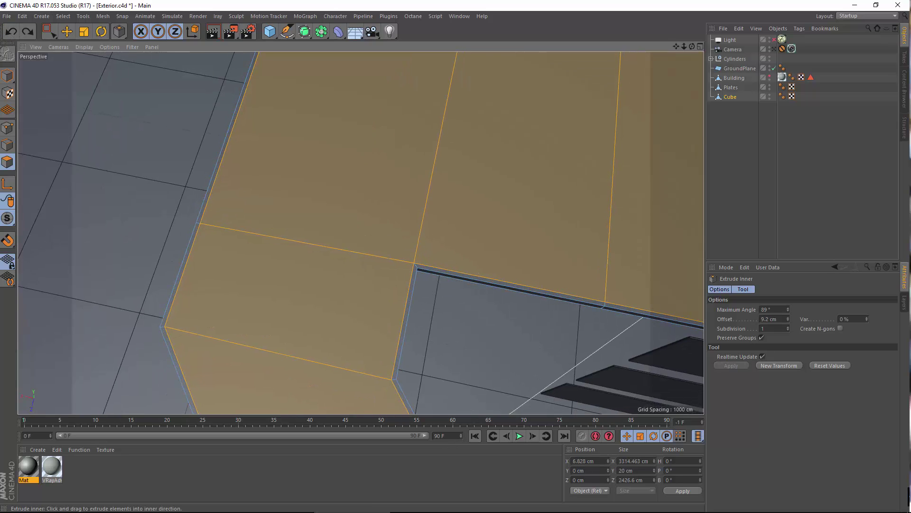
{"action": "left_click_drag", "start_coordinate": [375, 192], "coordinate": [377, 192]}
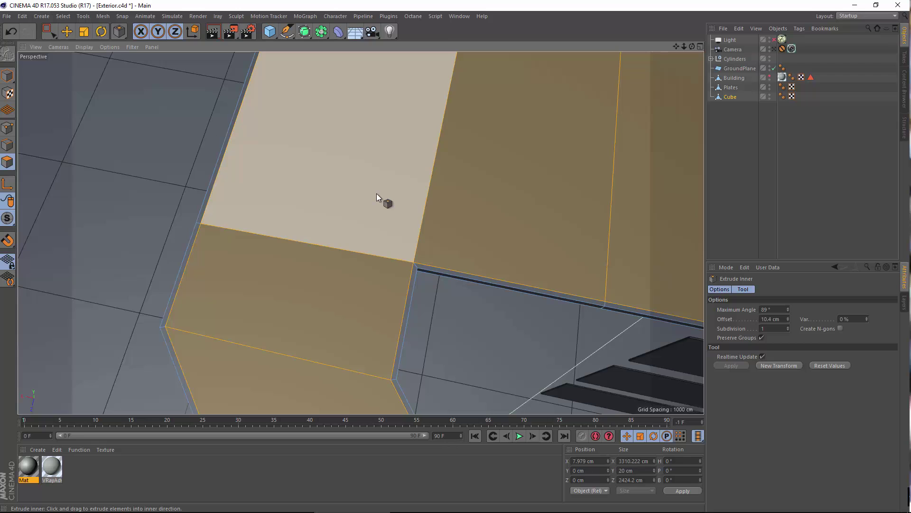
{"action": "scroll", "coordinate": [324, 187], "scroll_direction": "up", "scroll_amount": 2}
{"action": "left_click_drag", "start_coordinate": [241, 240], "coordinate": [354, 195], "text": "alt"}
{"action": "left_click_drag", "start_coordinate": [43, 71], "coordinate": [77, 67], "text": "alt"}
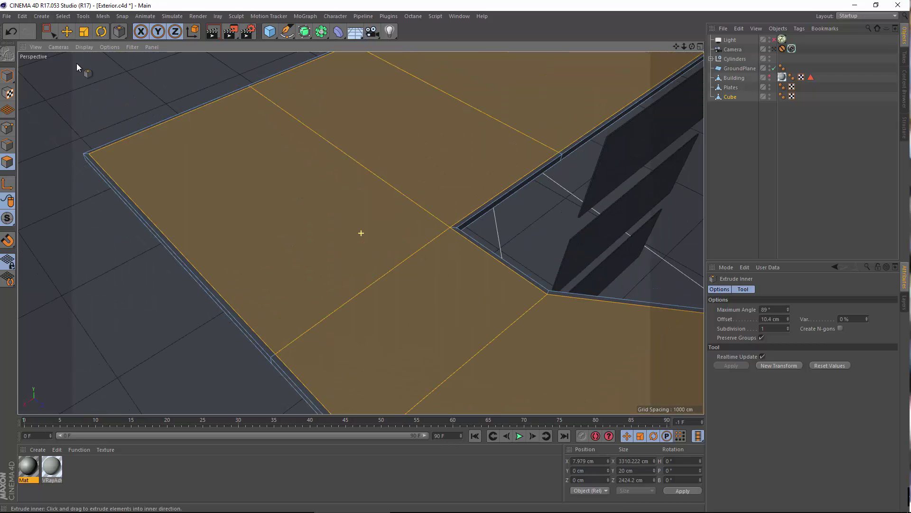
{"action": "left_click", "coordinate": [63, 15]}
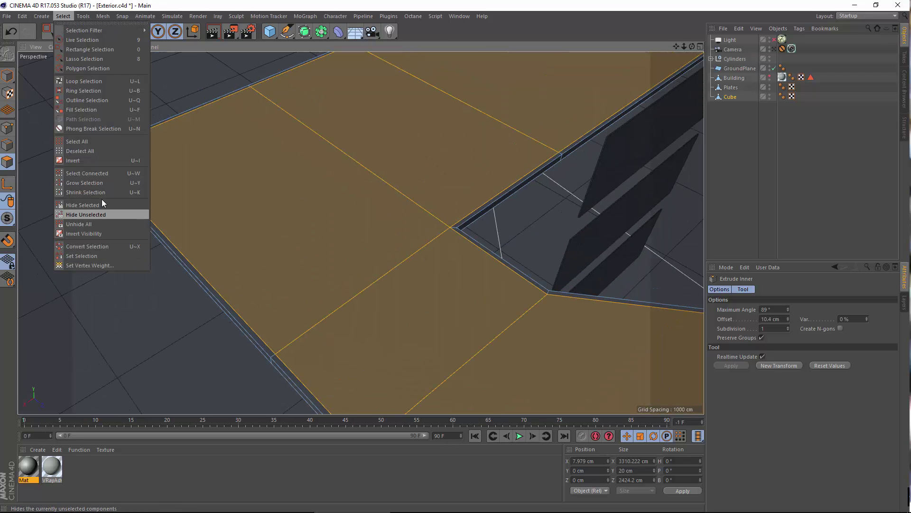
Invert the selection to the slab's border faces and inspect the rims.
{"action": "left_click", "coordinate": [97, 160]}
{"action": "left_click_drag", "start_coordinate": [236, 236], "coordinate": [325, 236], "text": "alt"}
{"action": "middle_click_drag", "start_coordinate": [377, 221], "coordinate": [152, 246], "text": "alt"}
{"action": "scroll", "coordinate": [366, 220], "scroll_direction": "down", "scroll_amount": 4}
{"action": "left_click_drag", "start_coordinate": [422, 189], "coordinate": [280, 192], "text": "alt"}
{"action": "middle_click_drag", "start_coordinate": [458, 206], "coordinate": [295, 229], "text": "alt"}
{"action": "left_click_drag", "start_coordinate": [295, 228], "coordinate": [317, 189], "text": "alt"}
{"action": "left_click_drag", "start_coordinate": [251, 171], "coordinate": [331, 151], "text": "alt"}
{"action": "middle_click_drag", "start_coordinate": [331, 152], "coordinate": [427, 154], "text": "alt"}
{"action": "right_click_drag", "start_coordinate": [235, 179], "coordinate": [446, 202], "text": "alt"}
Fill the rim's open hole with Close Polygon Hole, undo once, and return to Move.
{"action": "left_click", "coordinate": [278, 138]}
{"action": "right_click", "coordinate": [275, 136]}
{"action": "left_click", "coordinate": [320, 195]}
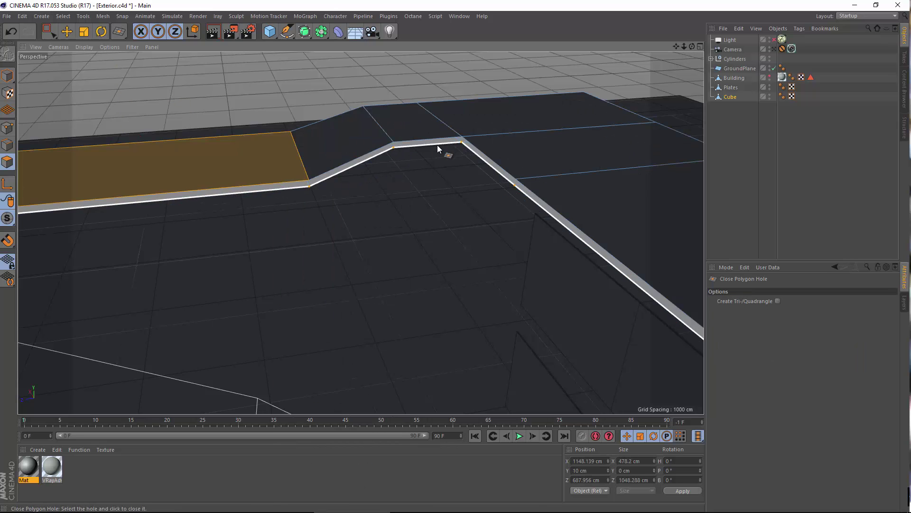
{"action": "left_click", "coordinate": [436, 144]}
{"action": "left_click_drag", "start_coordinate": [400, 141], "coordinate": [449, 166], "text": "alt"}
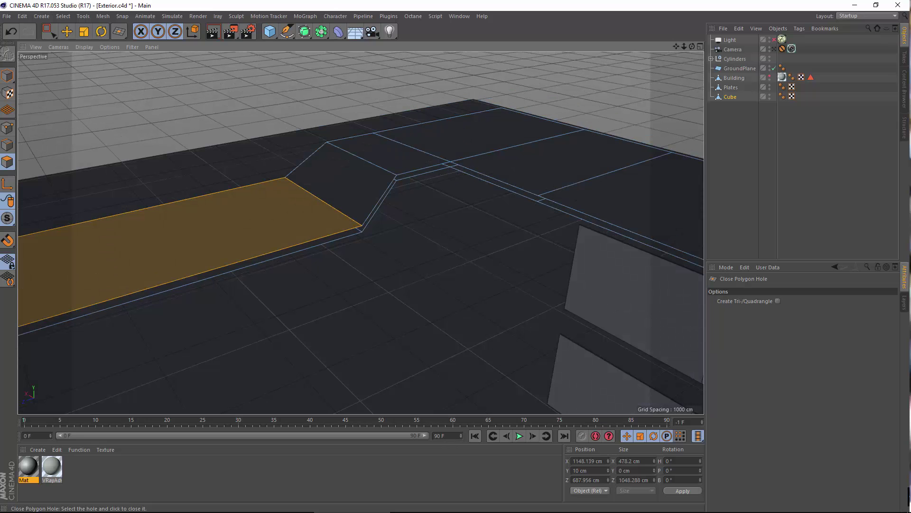
{"action": "left_click", "coordinate": [11, 31]}
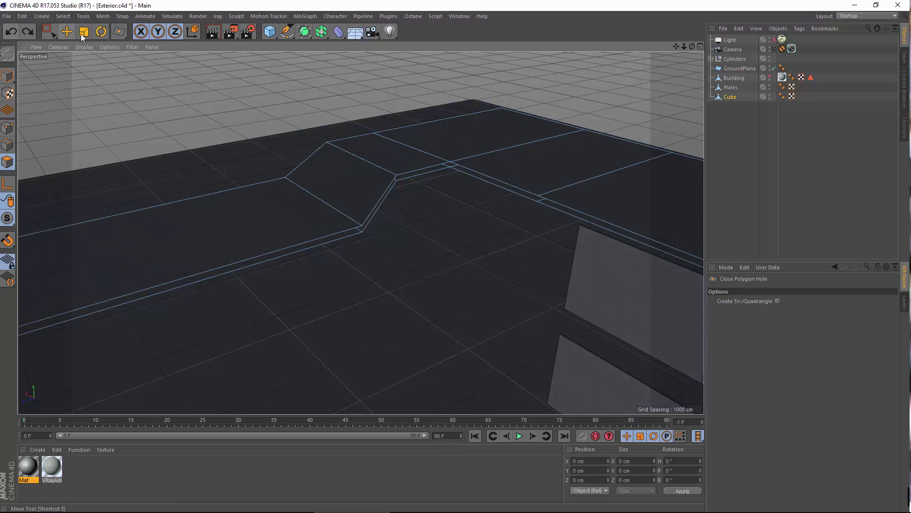
{"action": "left_click", "coordinate": [66, 31]}
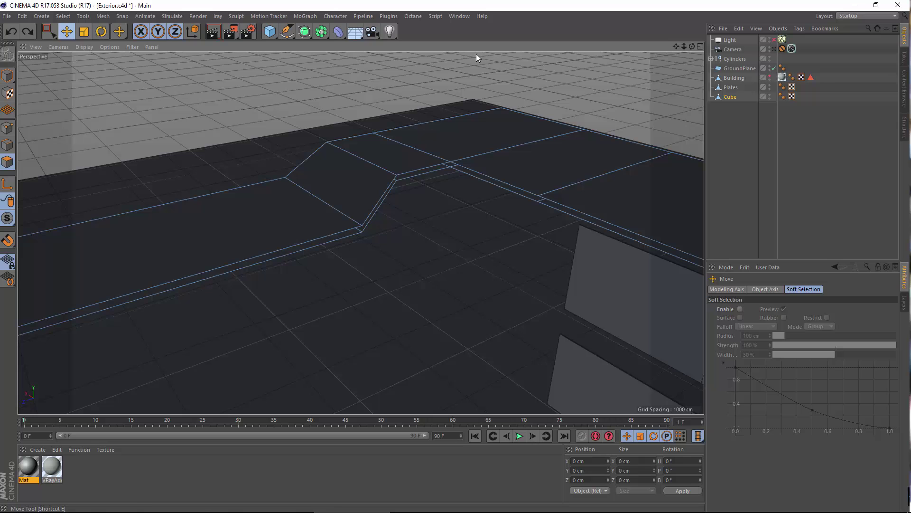
View through the Camera with the Light on and GroundPlane hidden, then V-Ray render a region.
{"action": "left_click", "coordinate": [775, 48]}
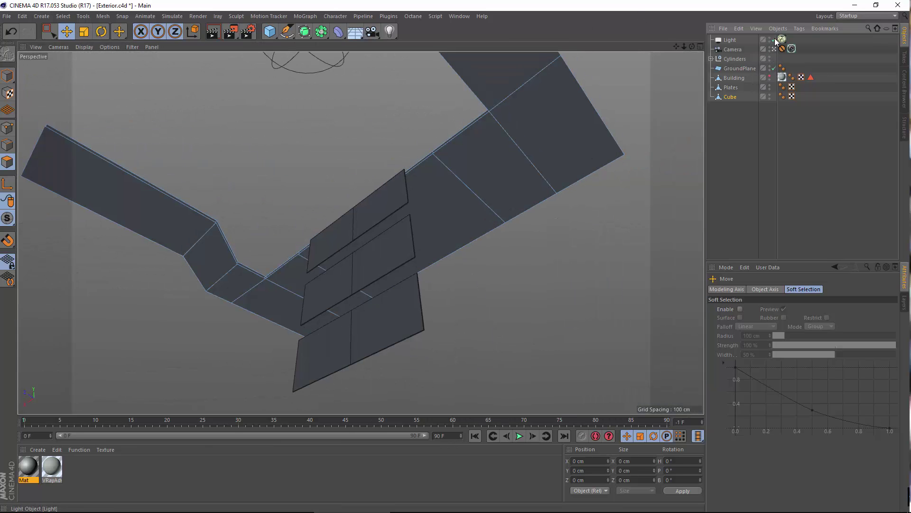
{"action": "left_click", "coordinate": [775, 39]}
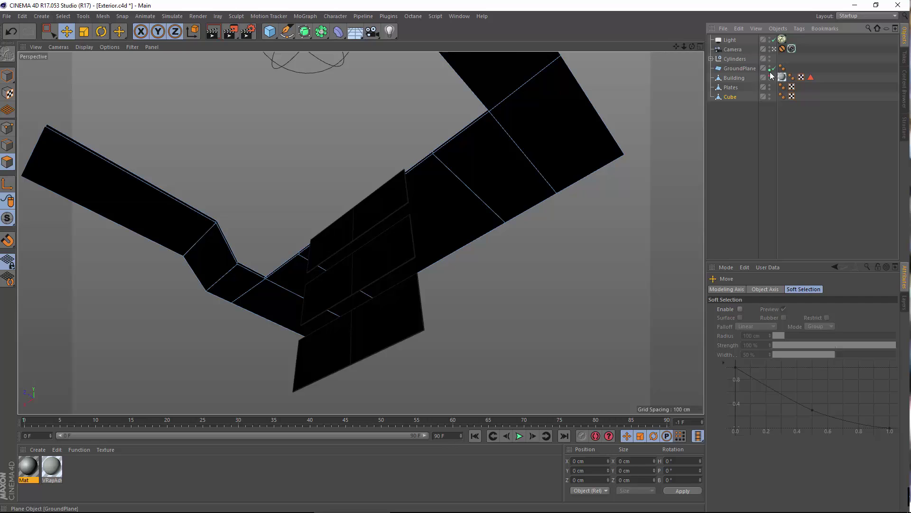
{"action": "left_click", "coordinate": [770, 70]}
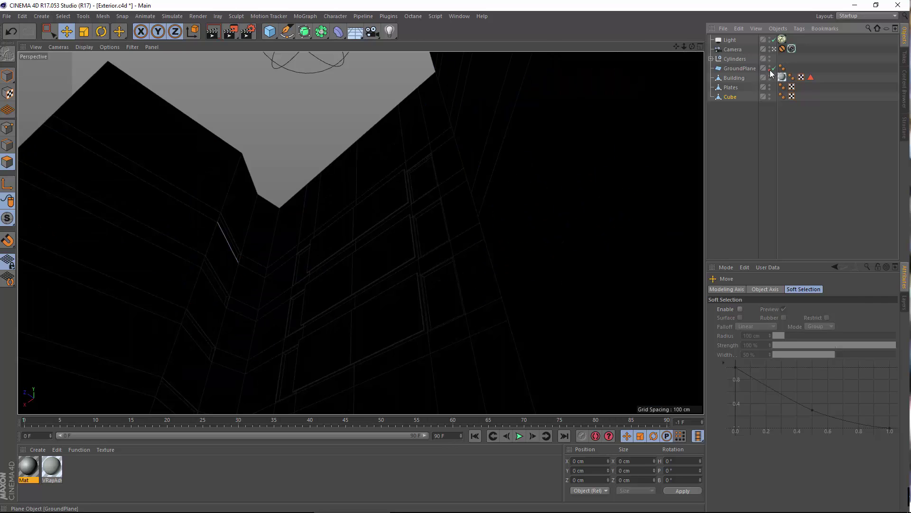
{"action": "left_click_drag", "start_coordinate": [230, 31], "coordinate": [271, 45]}
{"action": "left_click_drag", "start_coordinate": [169, 171], "coordinate": [275, 353]}
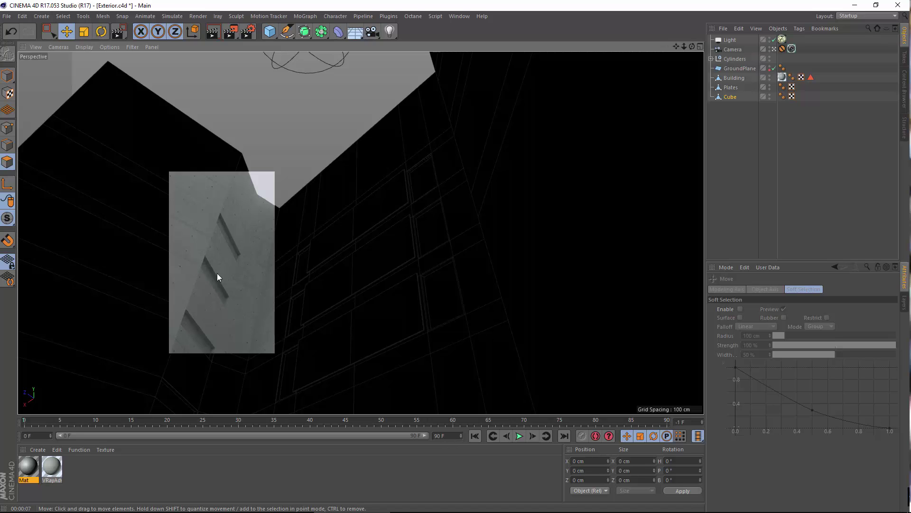
Duplicate the camera as Camera.1, delete its tag, and V-Ray render another region.
{"action": "left_click", "coordinate": [733, 122]}
{"action": "left_click_drag", "start_coordinate": [735, 49], "coordinate": [734, 45], "text": "ctrl"}
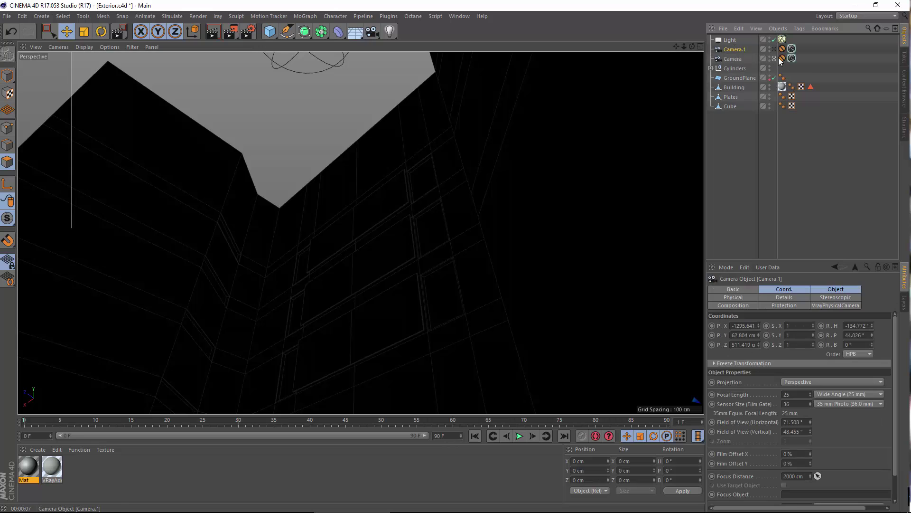
{"action": "left_click", "coordinate": [783, 49]}
{"action": "key", "text": "Delete"}
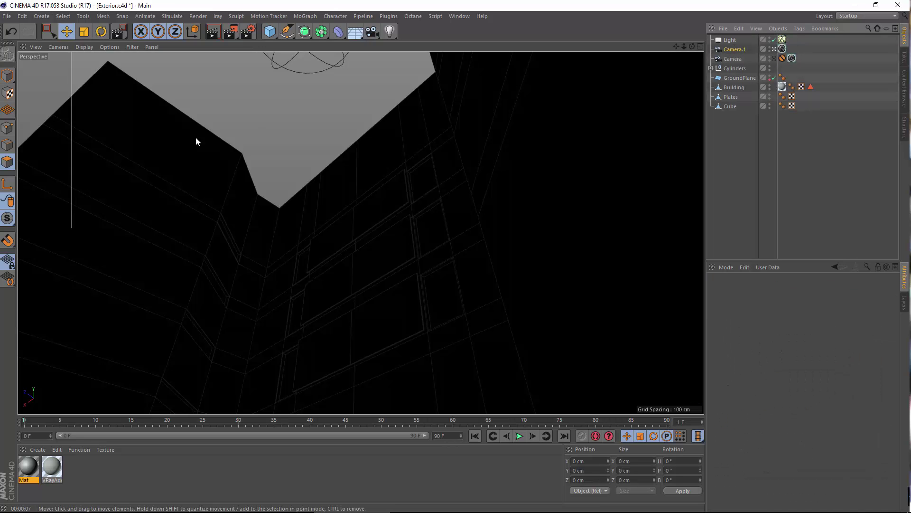
{"action": "scroll", "coordinate": [196, 260], "scroll_direction": "up", "scroll_amount": 5}
{"action": "left_click_drag", "start_coordinate": [189, 155], "coordinate": [176, 167], "text": "alt"}
{"action": "left_click_drag", "start_coordinate": [233, 34], "coordinate": [272, 45]}
{"action": "left_click_drag", "start_coordinate": [131, 83], "coordinate": [314, 362]}
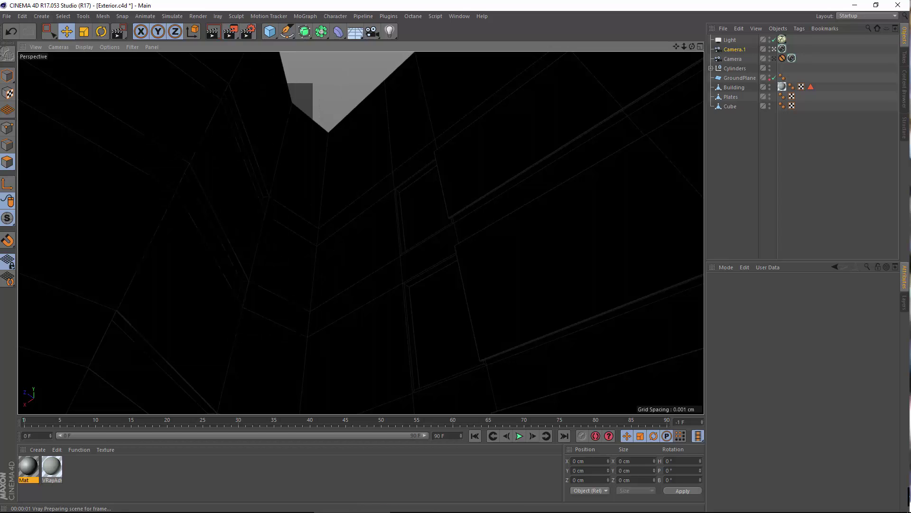
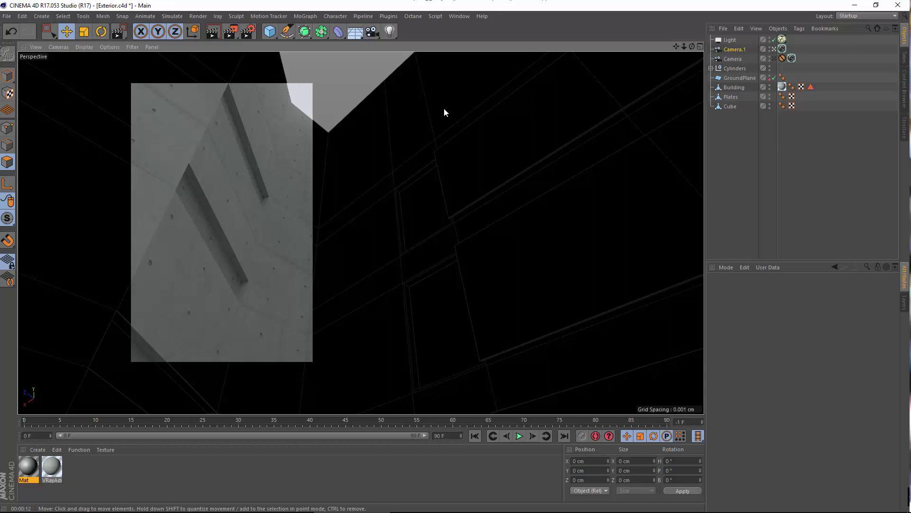
Deselect Camera.1 and toggle looking through Camera on and off.
{"action": "left_click", "coordinate": [768, 164]}
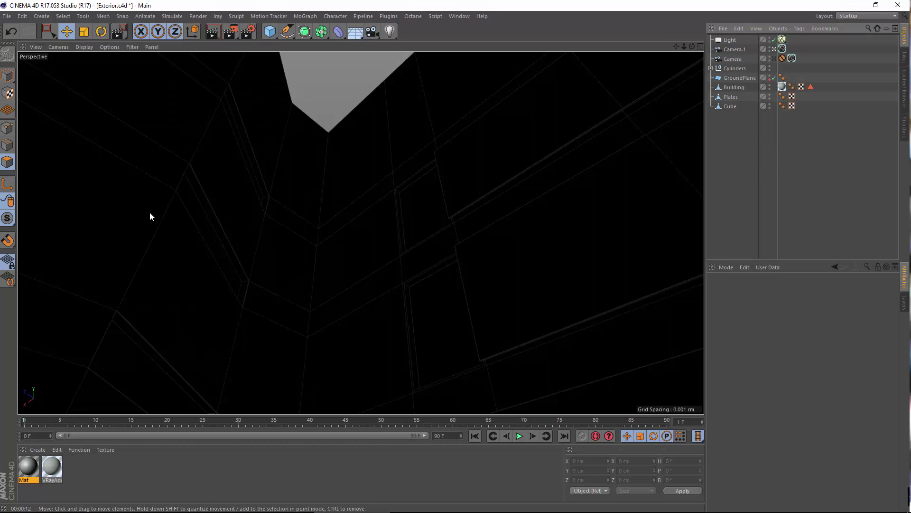
{"action": "left_click_drag", "start_coordinate": [150, 212], "coordinate": [606, 108], "text": "alt"}
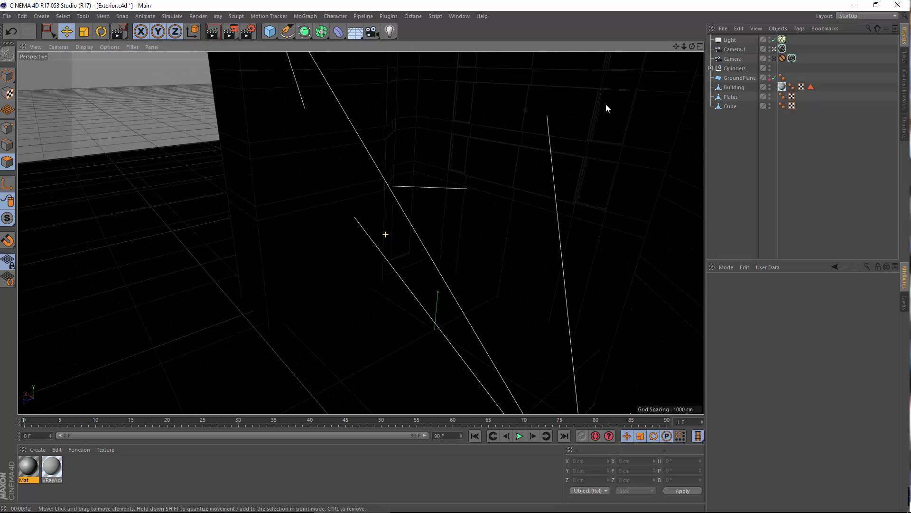
{"action": "left_click", "coordinate": [774, 59]}
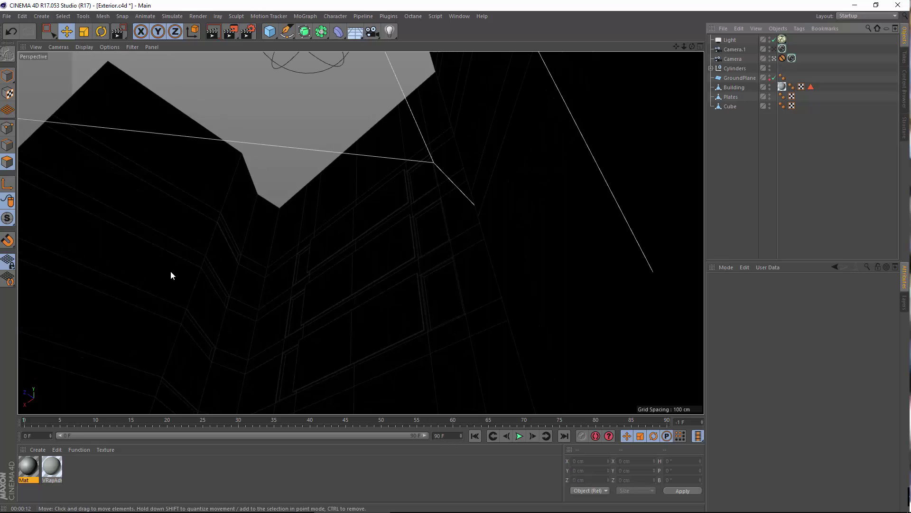
{"action": "left_click", "coordinate": [774, 57]}
Set Building's editor visibility to hidden and select the Cube slab.
{"action": "left_click", "coordinate": [769, 86]}
{"action": "left_click", "coordinate": [774, 58]}
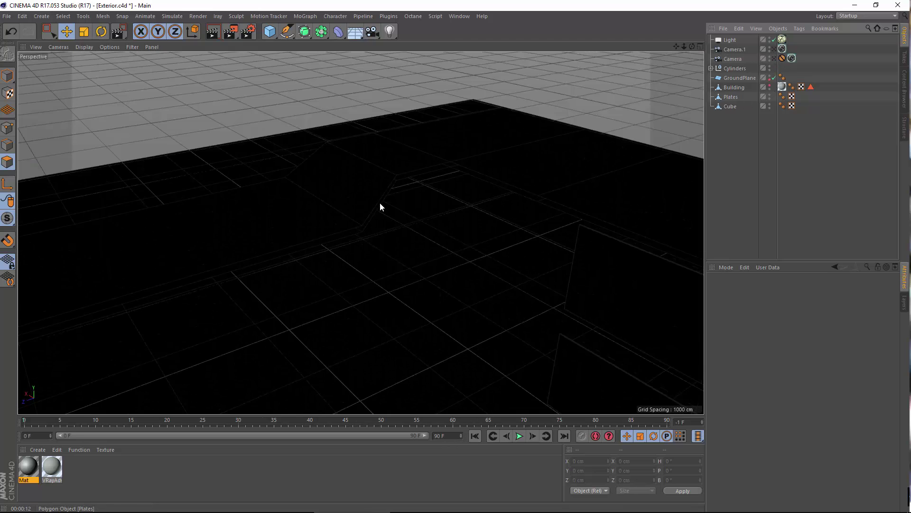
{"action": "middle_click_drag", "start_coordinate": [192, 228], "coordinate": [299, 213], "text": "alt"}
{"action": "scroll", "coordinate": [309, 214], "scroll_direction": "down", "scroll_amount": 4}
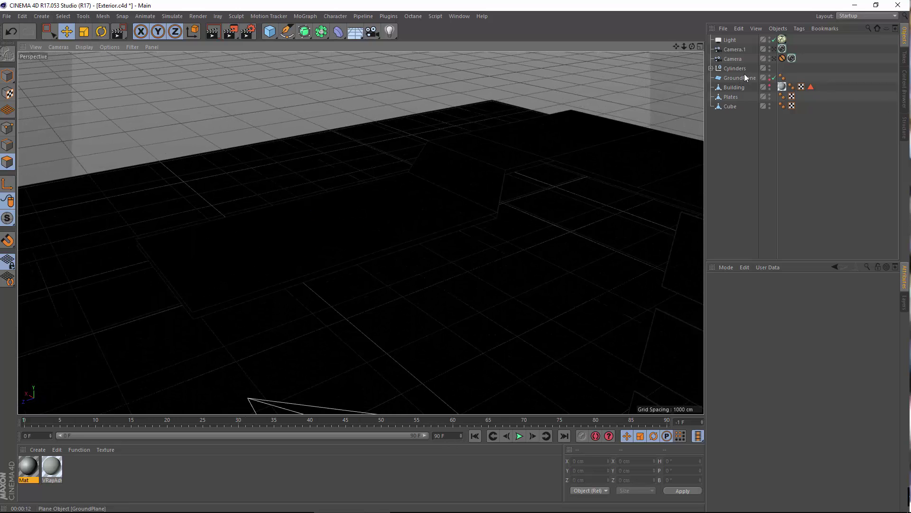
{"action": "left_click", "coordinate": [731, 97]}
{"action": "left_click", "coordinate": [730, 106]}
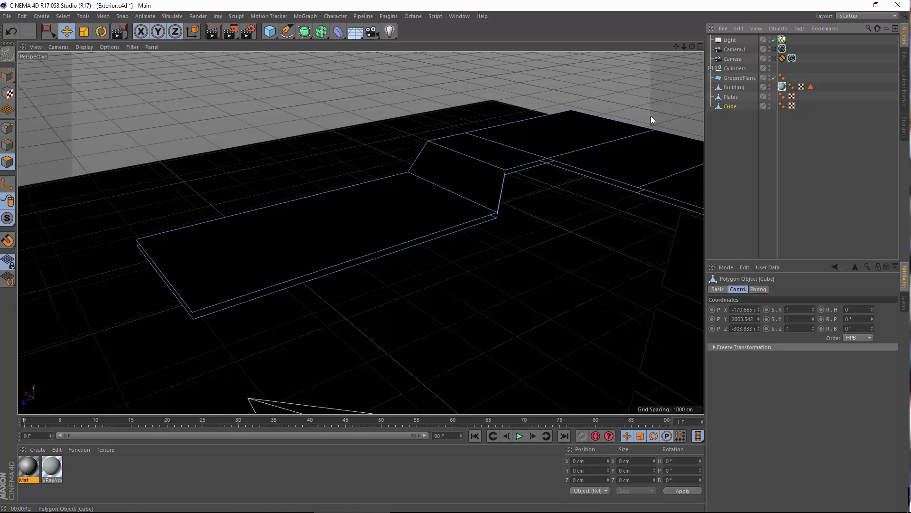
In Points mode, Optimize the Cube to merge its overlapping points.
{"action": "left_click", "coordinate": [7, 128]}
{"action": "scroll", "coordinate": [236, 260], "scroll_direction": "up", "scroll_amount": 5}
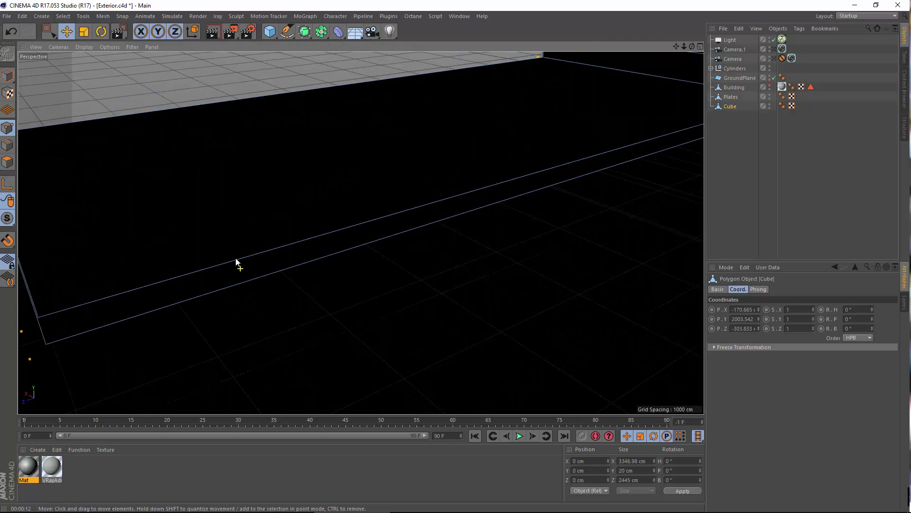
{"action": "right_click", "coordinate": [215, 207]}
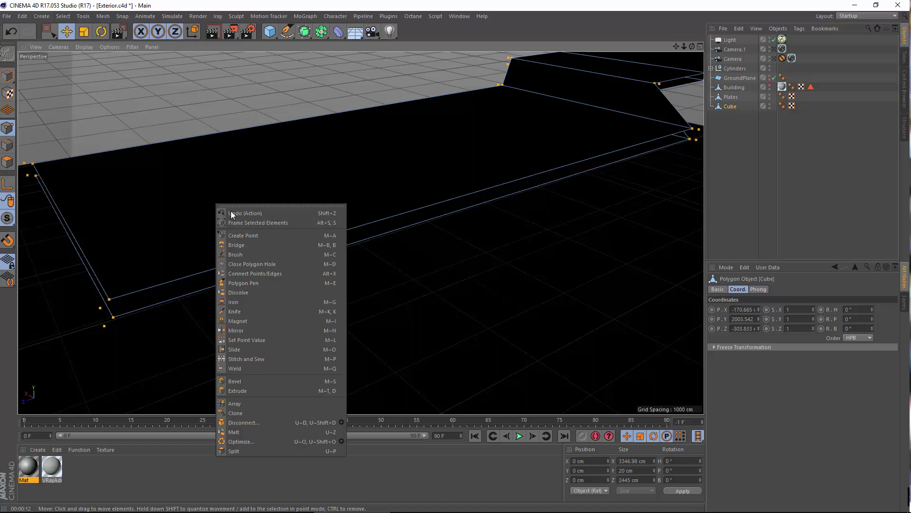
{"action": "left_click", "coordinate": [266, 442]}
Switch the Light off and Bridge points to build the slab's side face.
{"action": "left_click_drag", "start_coordinate": [263, 243], "coordinate": [306, 232], "text": "alt"}
{"action": "right_click", "coordinate": [273, 223]}
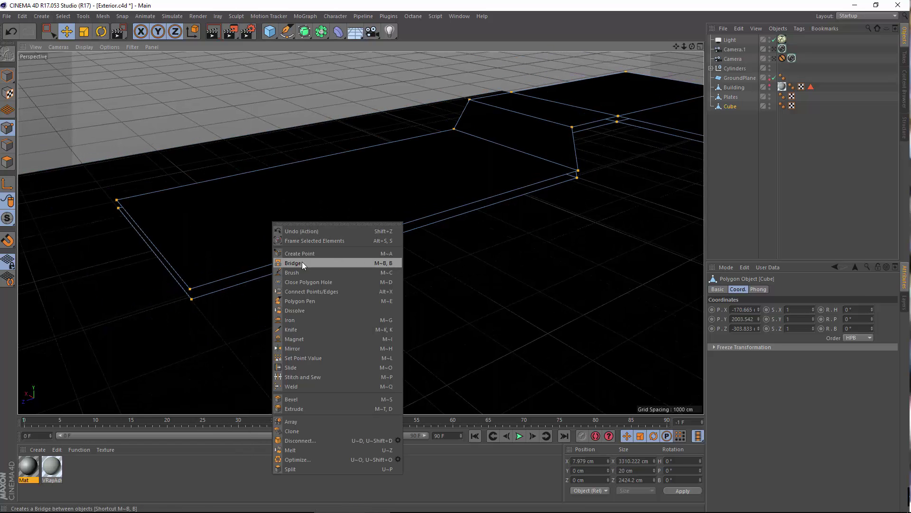
{"action": "left_click", "coordinate": [302, 263]}
{"action": "left_click", "coordinate": [774, 39]}
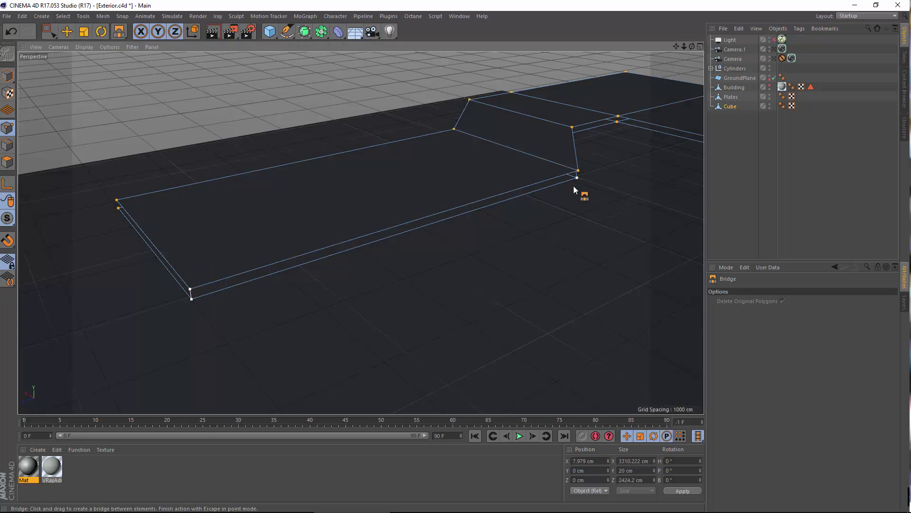
{"action": "left_click_drag", "start_coordinate": [575, 179], "coordinate": [583, 172]}
Bridge the front point to close the slab's remaining edge gap.
{"action": "left_click_drag", "start_coordinate": [463, 160], "coordinate": [431, 161], "text": "alt"}
{"action": "middle_click_drag", "start_coordinate": [569, 197], "coordinate": [443, 201], "text": "alt"}
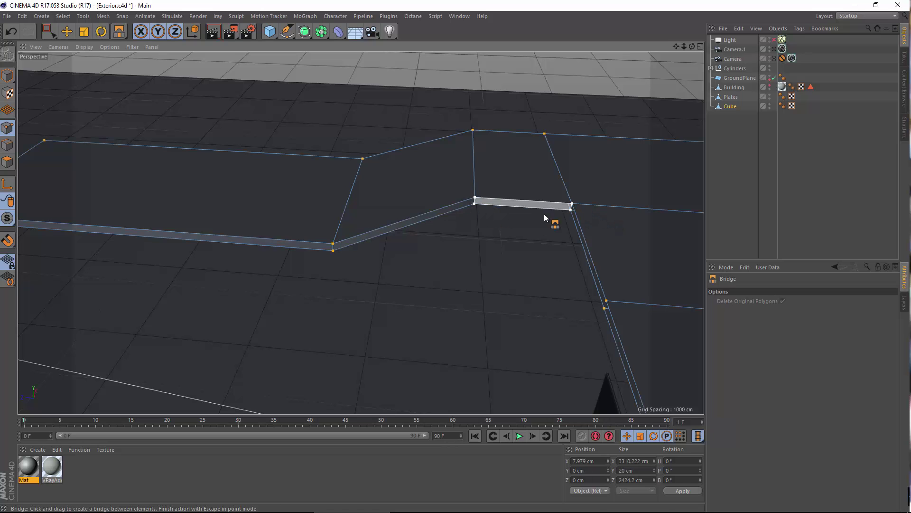
{"action": "left_click_drag", "start_coordinate": [545, 217], "coordinate": [445, 316], "text": "alt"}
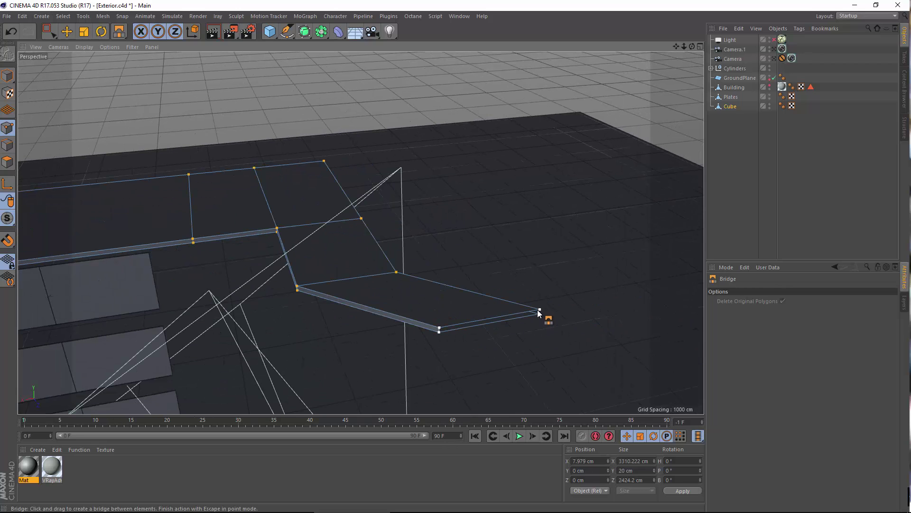
{"action": "left_click_drag", "start_coordinate": [540, 319], "coordinate": [365, 341], "text": "alt"}
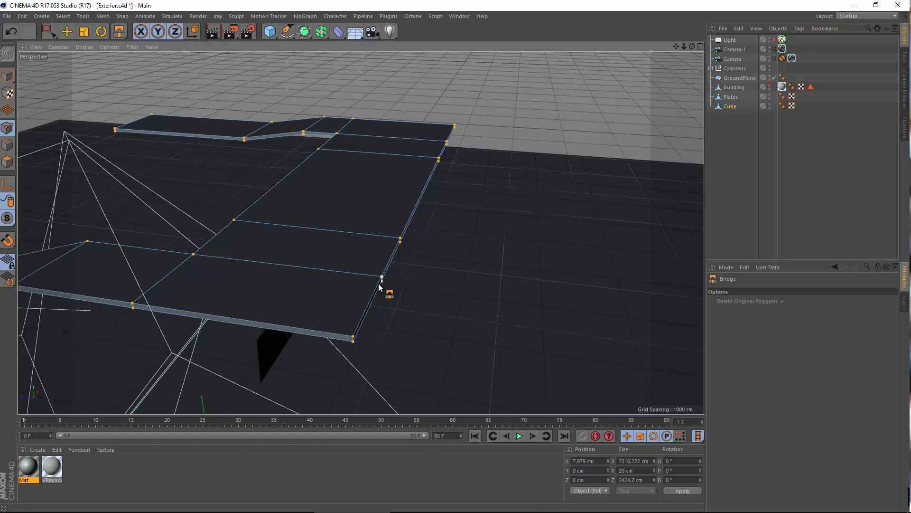
{"action": "left_click_drag", "start_coordinate": [382, 283], "coordinate": [407, 282], "text": "alt"}
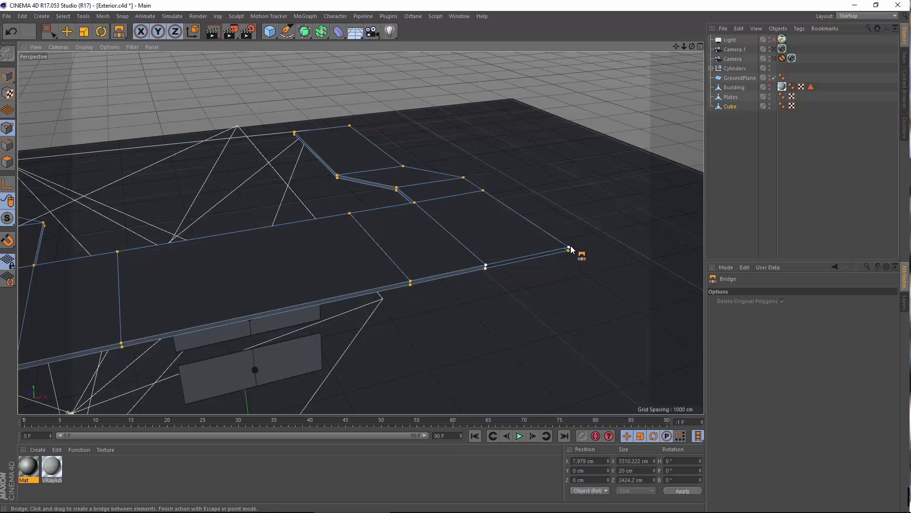
{"action": "left_click_drag", "start_coordinate": [506, 252], "coordinate": [474, 241], "text": "alt"}
{"action": "left_click", "coordinate": [456, 264]}
Inspect the plate from a low angle, then return to Move tool and Model mode.
{"action": "left_click_drag", "start_coordinate": [396, 229], "coordinate": [218, 226], "text": "alt"}
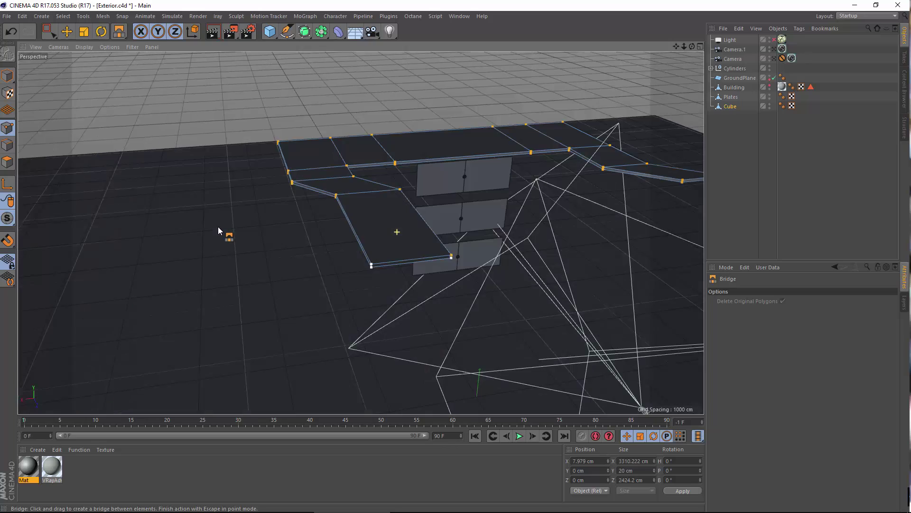
{"action": "right_click_drag", "start_coordinate": [376, 220], "coordinate": [386, 267], "text": "alt"}
{"action": "left_click_drag", "start_coordinate": [380, 260], "coordinate": [489, 282], "text": "alt"}
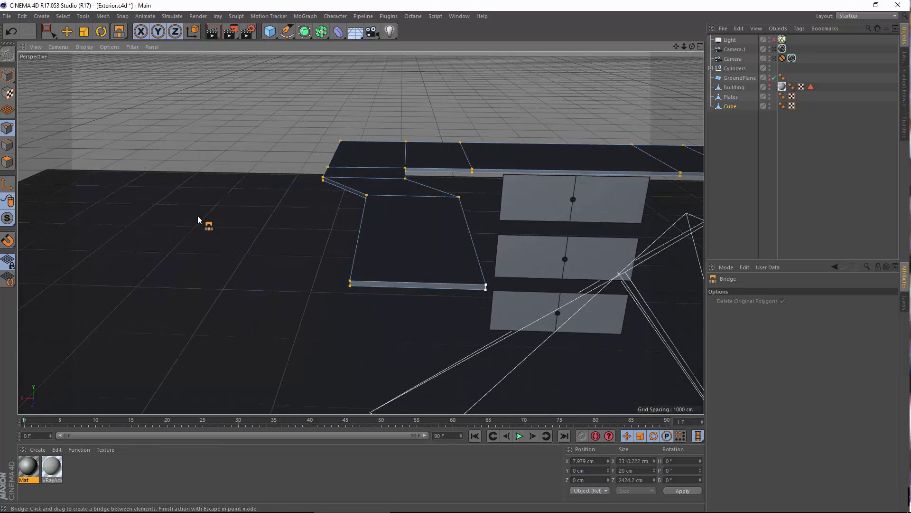
{"action": "left_click_drag", "start_coordinate": [200, 218], "coordinate": [51, 76], "text": "alt"}
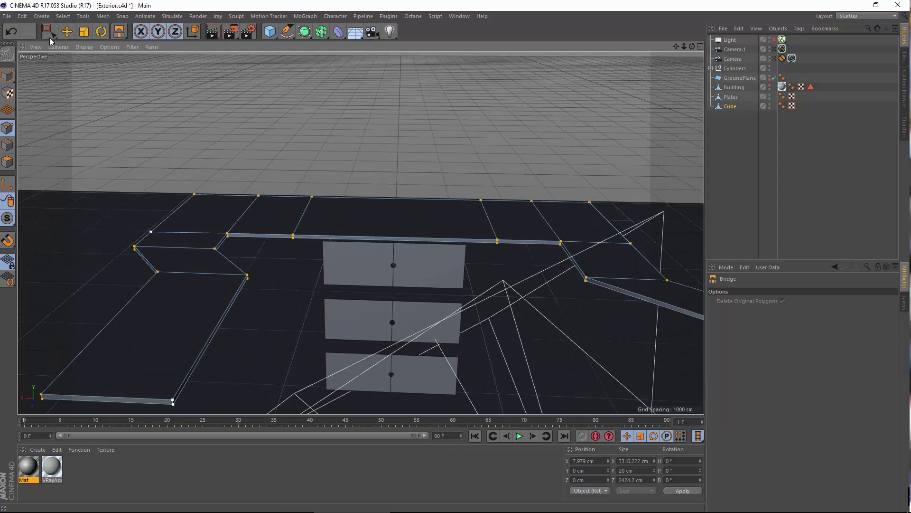
{"action": "left_click", "coordinate": [66, 31]}
{"action": "left_click", "coordinate": [8, 75]}
In a maximised Front view, Ctrl-drag Cube into Cube.1, lower it on Y, and unhide the Building.
{"action": "middle_click", "coordinate": [430, 125]}
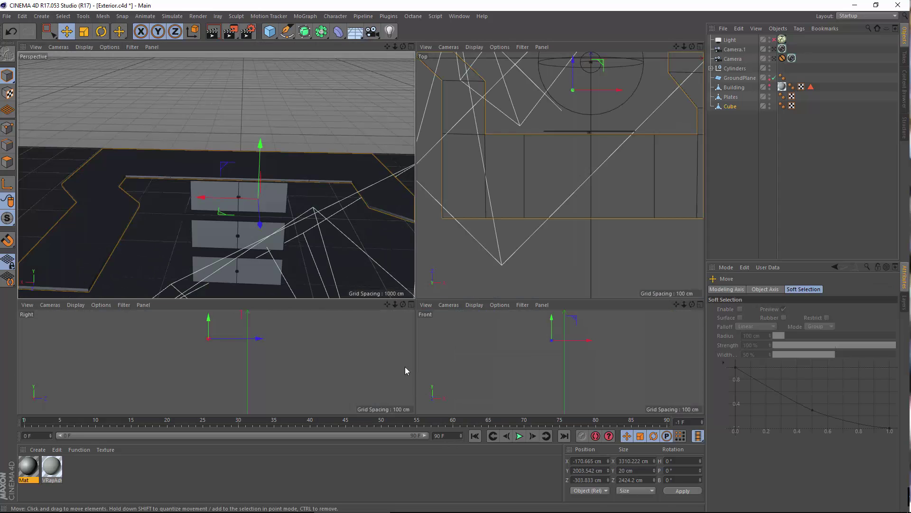
{"action": "middle_click", "coordinate": [538, 346]}
{"action": "scroll", "coordinate": [446, 243], "scroll_direction": "down", "scroll_amount": 3}
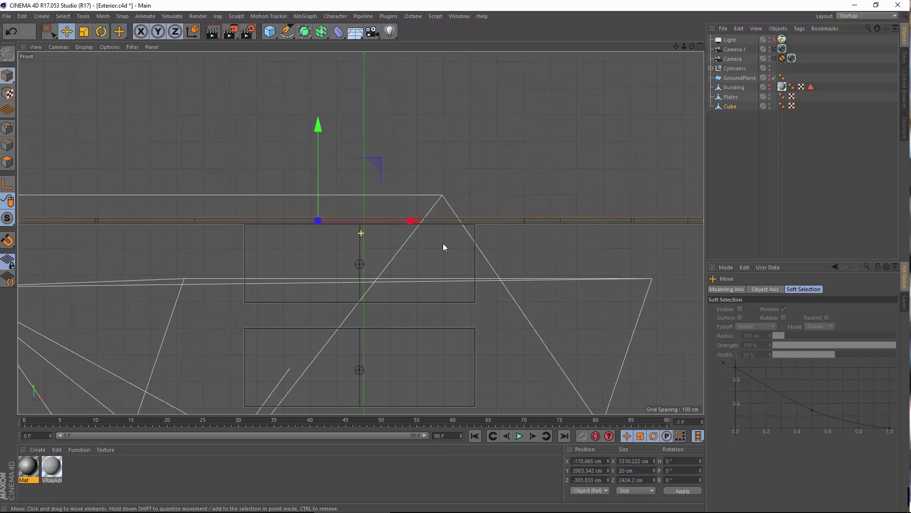
{"action": "middle_click_drag", "start_coordinate": [444, 233], "coordinate": [418, 241], "text": "alt"}
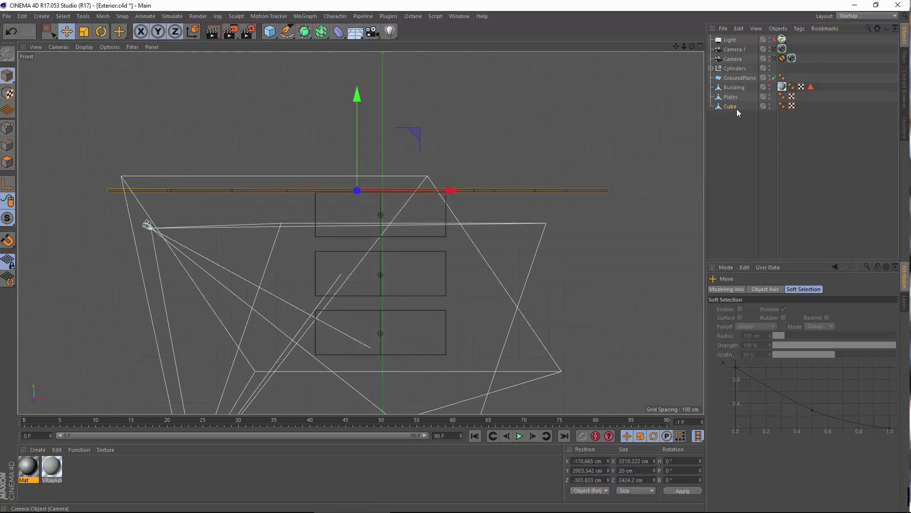
{"action": "left_click_drag", "start_coordinate": [725, 109], "coordinate": [736, 118], "text": "ctrl"}
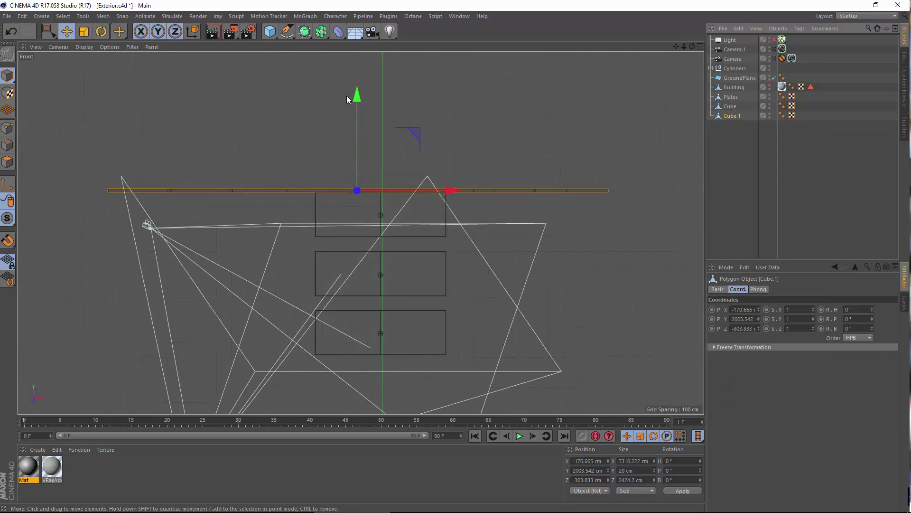
{"action": "left_click_drag", "start_coordinate": [354, 95], "coordinate": [354, 152]}
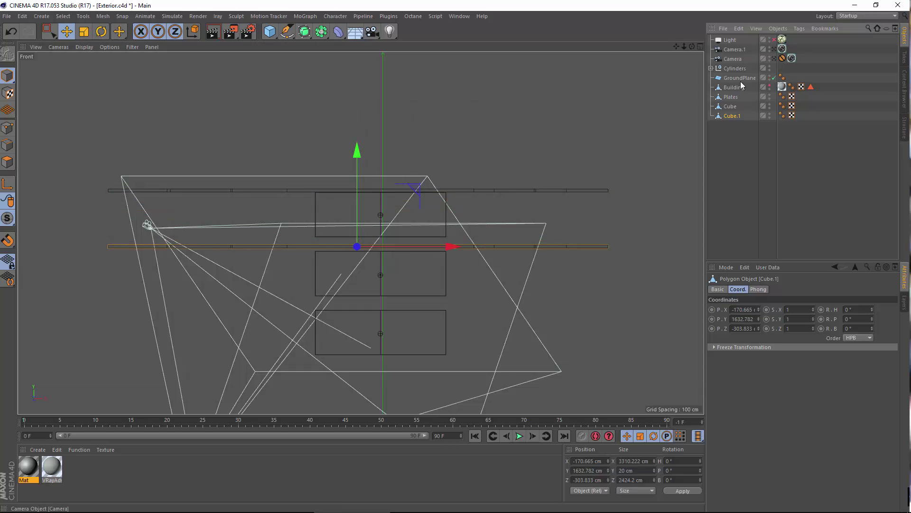
{"action": "left_click", "coordinate": [770, 87]}
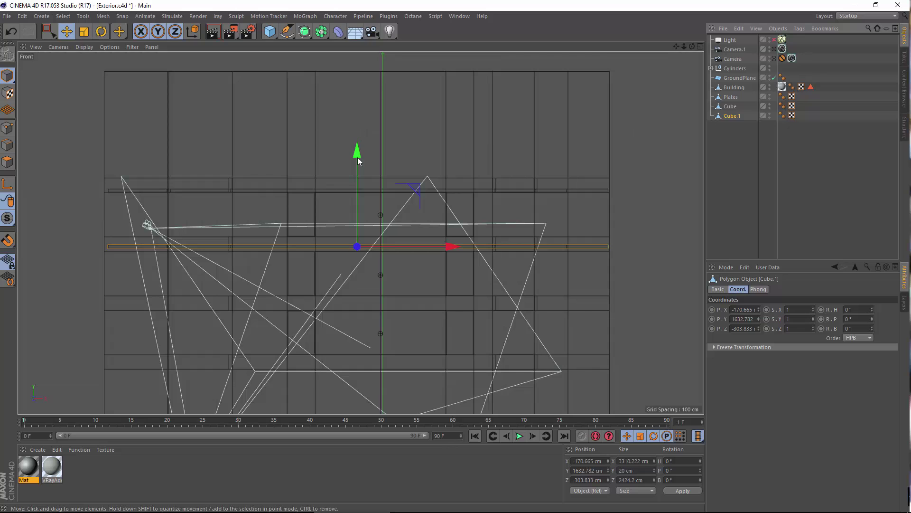
{"action": "left_click_drag", "start_coordinate": [358, 157], "coordinate": [369, 155]}
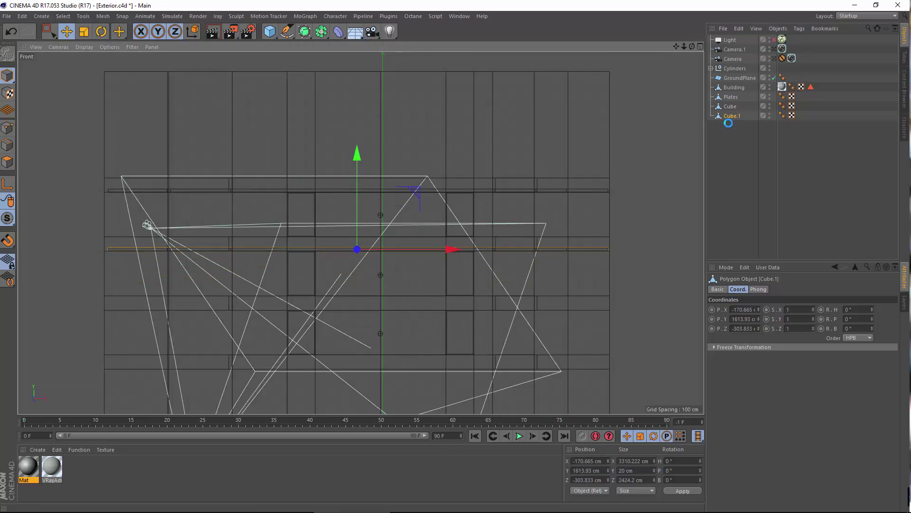
Duplicate Cube.2 and Cube.3, each lowered a floor, and select all four cubes.
{"action": "left_click_drag", "start_coordinate": [737, 118], "coordinate": [741, 137], "text": "ctrl"}
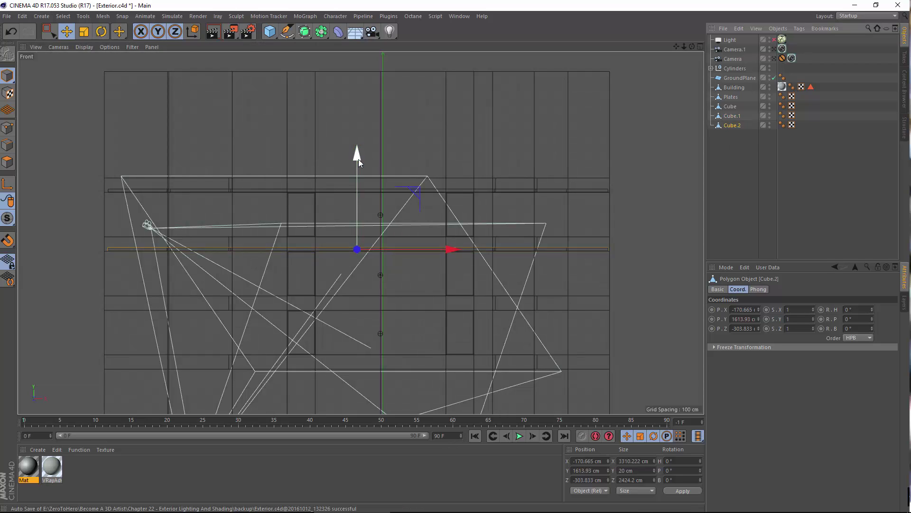
{"action": "left_click_drag", "start_coordinate": [358, 159], "coordinate": [362, 218]}
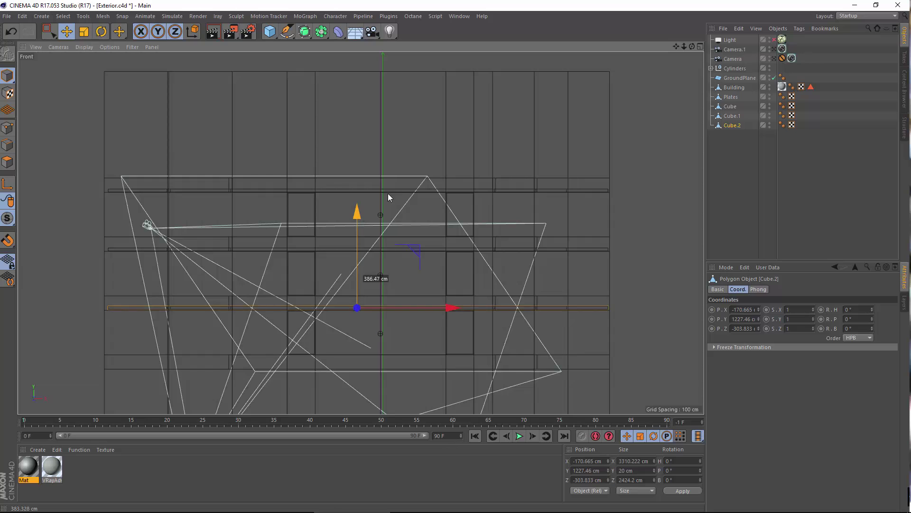
{"action": "left_click_drag", "start_coordinate": [732, 126], "coordinate": [731, 151], "text": "ctrl"}
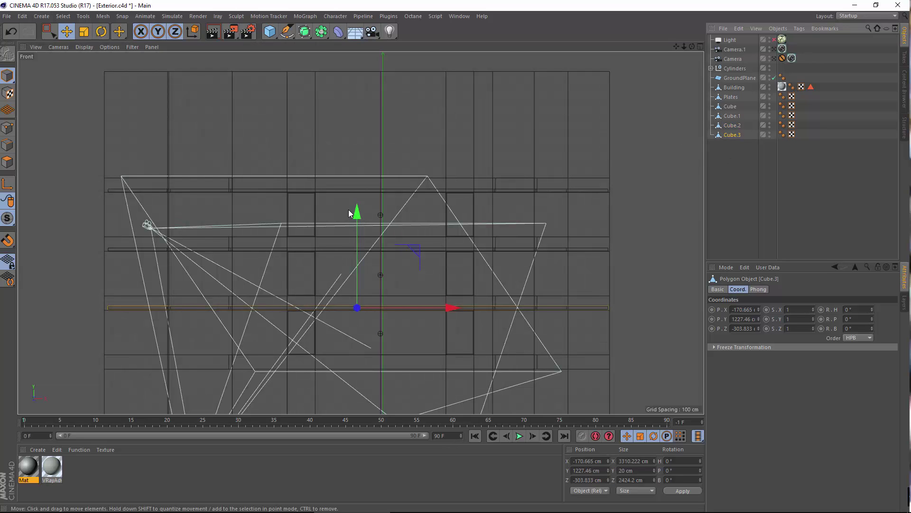
{"action": "left_click_drag", "start_coordinate": [358, 212], "coordinate": [371, 269]}
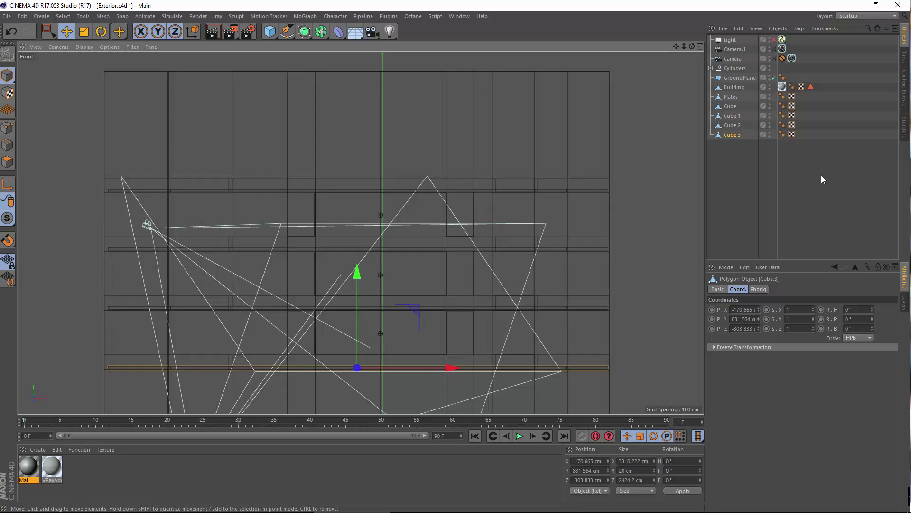
{"action": "left_click", "coordinate": [733, 109], "text": "shift"}
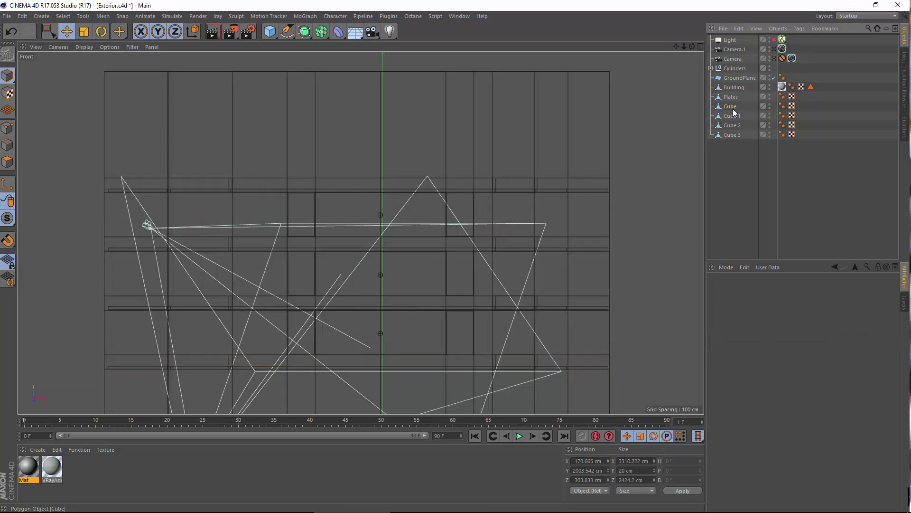
Group the four cubes under a null named Floors.
{"action": "left_click", "coordinate": [779, 30]}
{"action": "left_click", "coordinate": [784, 127]}
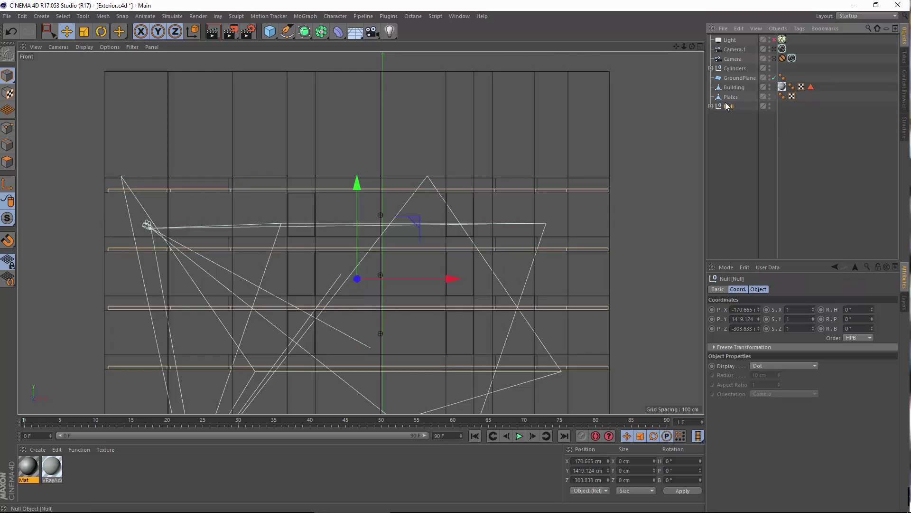
{"action": "double_click", "coordinate": [727, 105]}
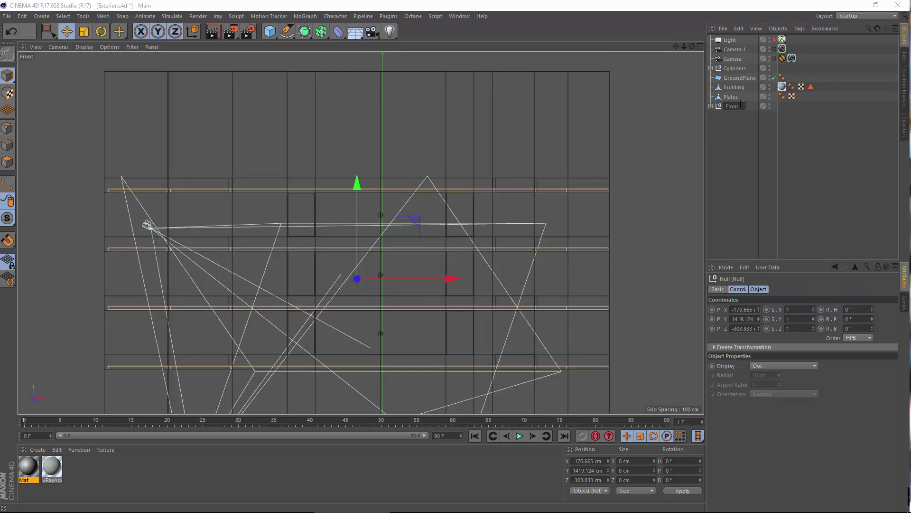
{"action": "type", "text": "Floors"}
{"action": "key", "text": "Return"}
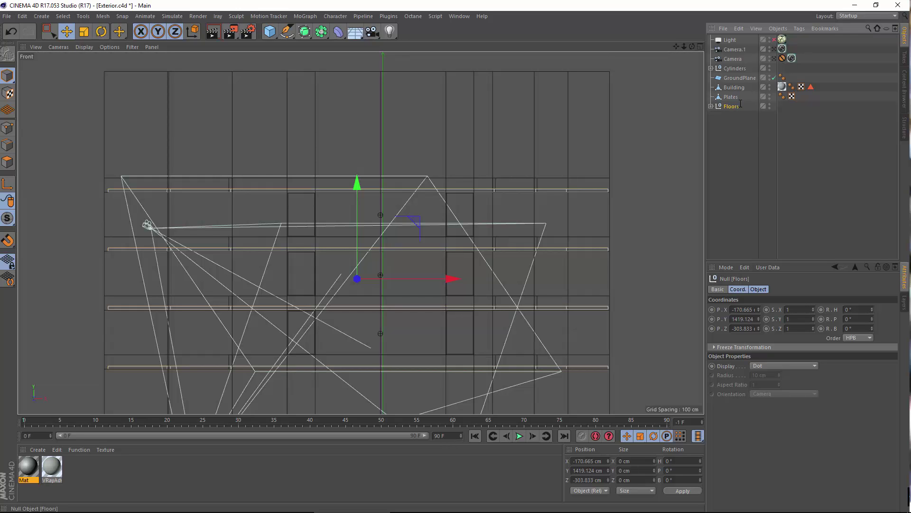
Return to a single perspective view and look through the camera.
{"action": "left_click", "coordinate": [739, 77]}
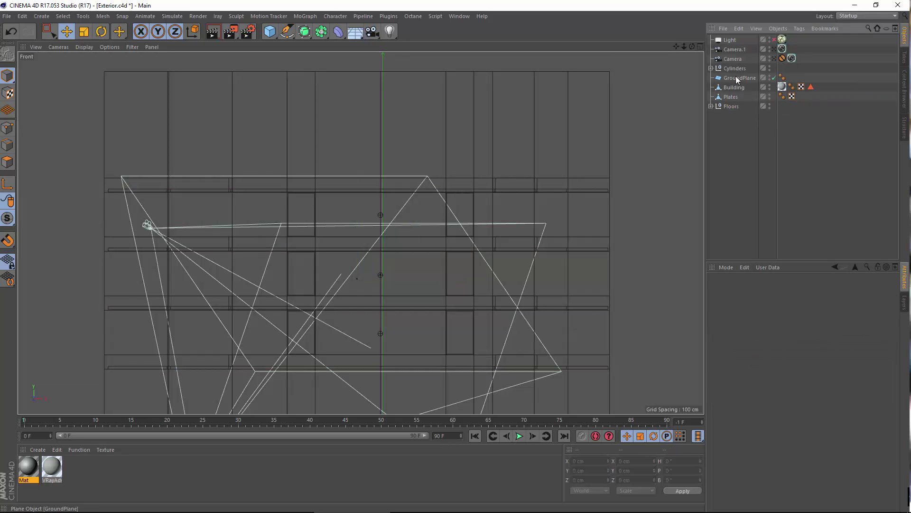
{"action": "middle_click", "coordinate": [174, 190]}
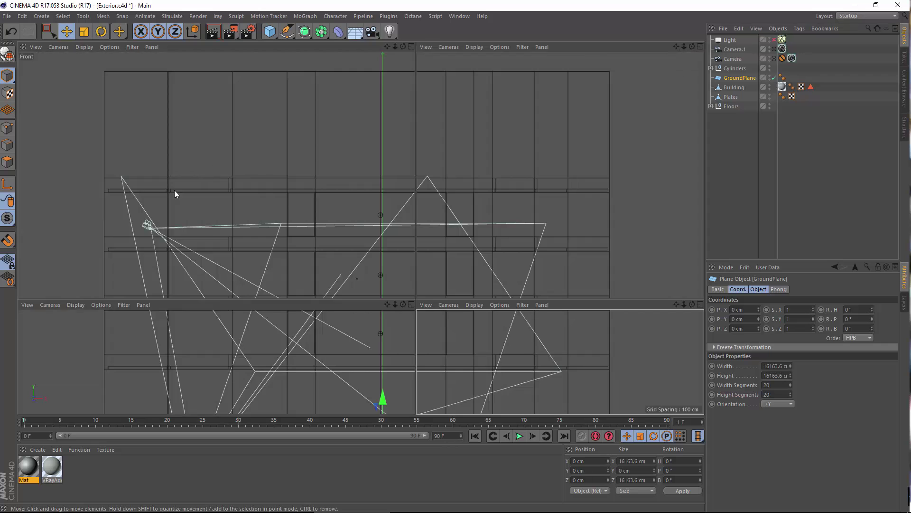
{"action": "middle_click", "coordinate": [308, 142]}
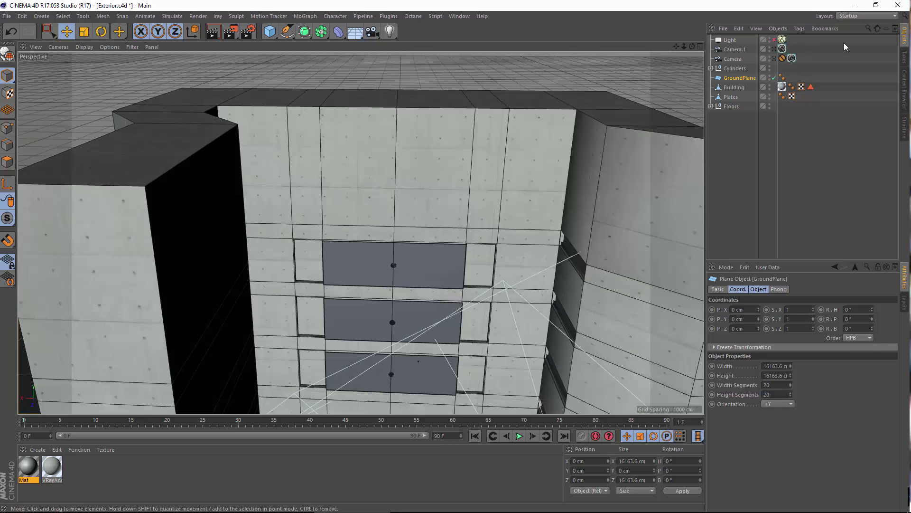
{"action": "left_click", "coordinate": [774, 57]}
{"action": "left_click", "coordinate": [737, 52]}
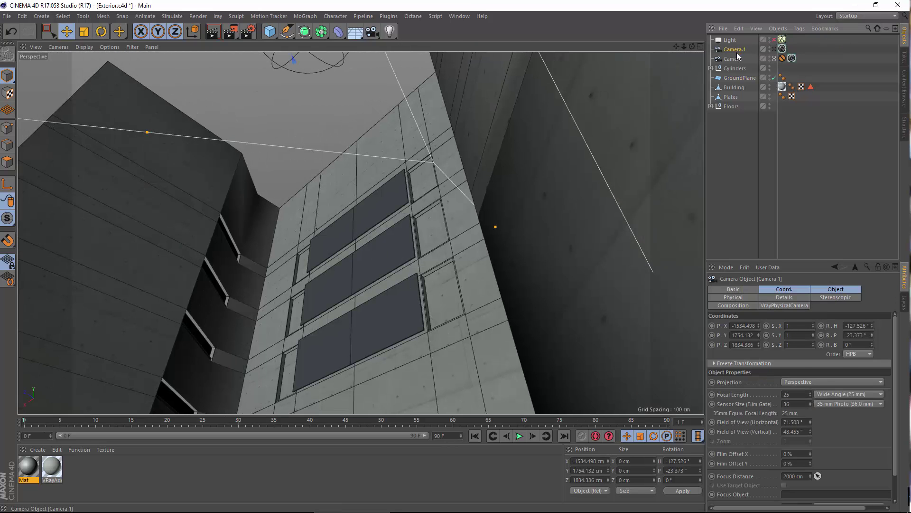
{"action": "left_click", "coordinate": [729, 61]}
Rename Camera to FinalShot and Camera.1 to FlyAround, and switch the Light on.
{"action": "double_click", "coordinate": [726, 57]}
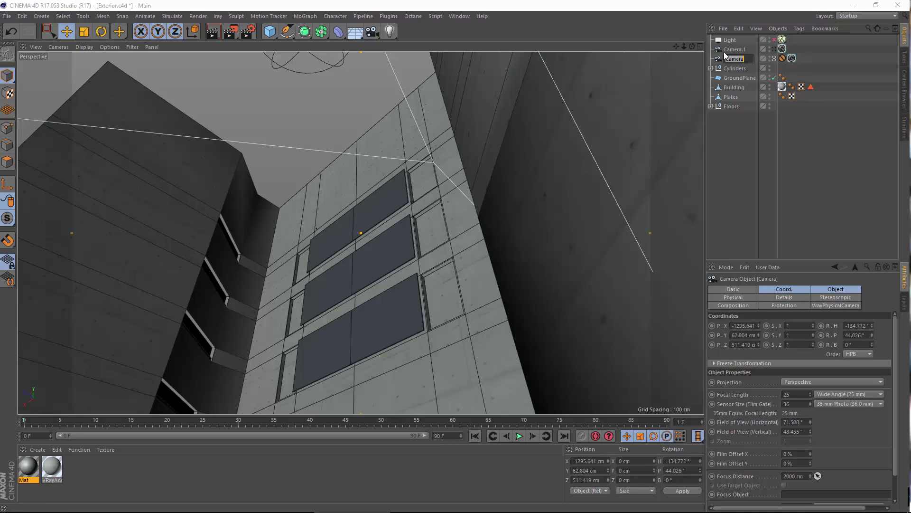
{"action": "type", "text": "InnalShot"}
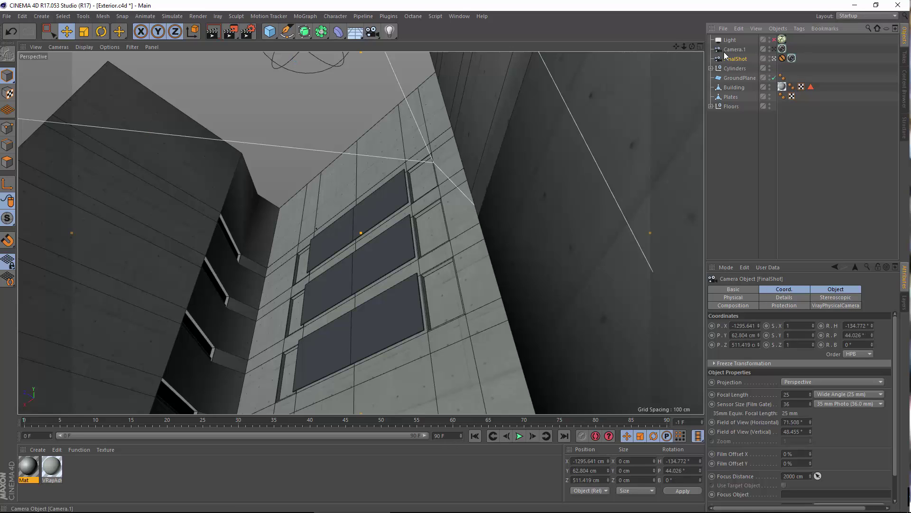
{"action": "key", "text": "Return"}
{"action": "double_click", "coordinate": [740, 49]}
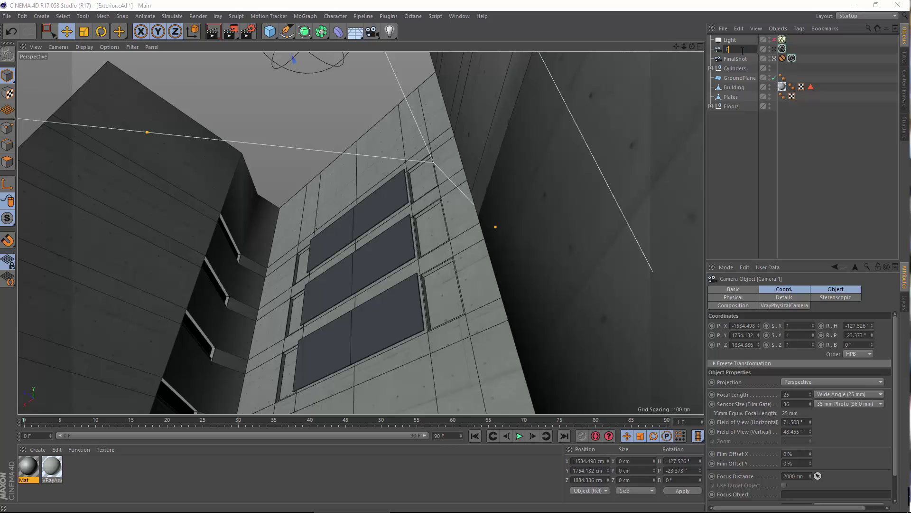
{"action": "type", "text": "FlyAround"}
{"action": "key", "text": "Return"}
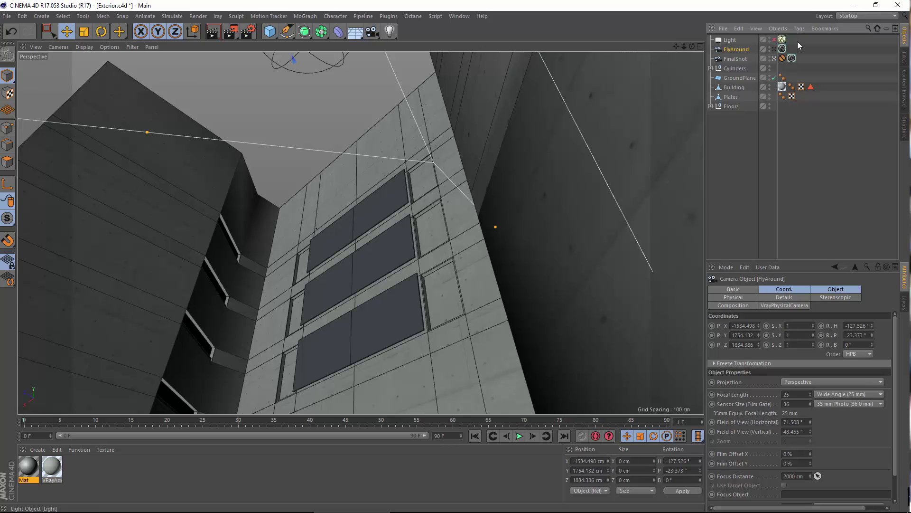
{"action": "left_click", "coordinate": [773, 40]}
Render to Picture Viewer, pan over the 1:20 concrete building render, and close it.
{"action": "left_click", "coordinate": [751, 155]}
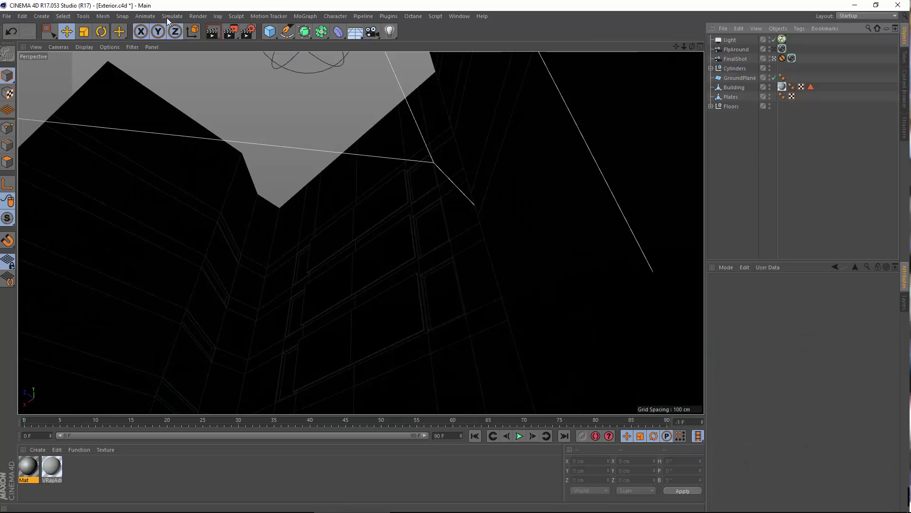
{"action": "left_click", "coordinate": [198, 16]}
{"action": "left_click", "coordinate": [210, 62]}
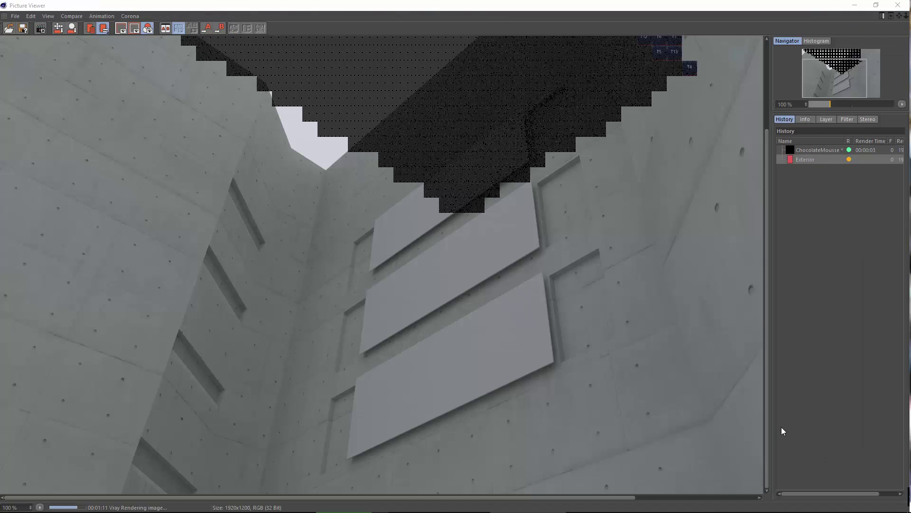
{"action": "left_click_drag", "start_coordinate": [501, 283], "coordinate": [538, 256]}
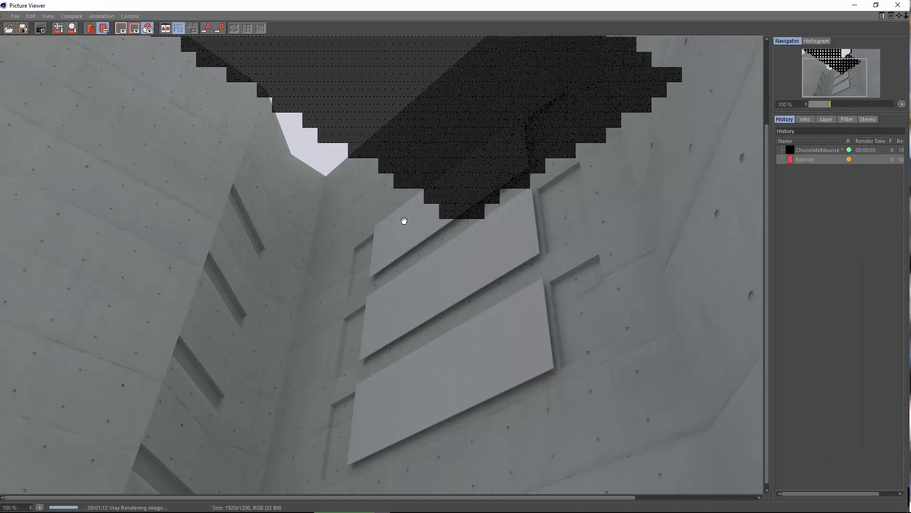
{"action": "left_click_drag", "start_coordinate": [539, 336], "coordinate": [419, 293]}
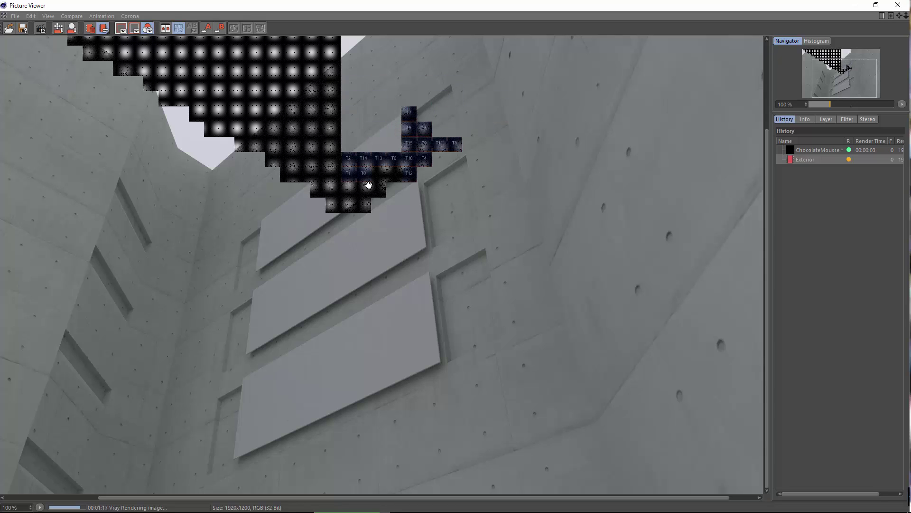
{"action": "left_click_drag", "start_coordinate": [362, 290], "coordinate": [436, 285]}
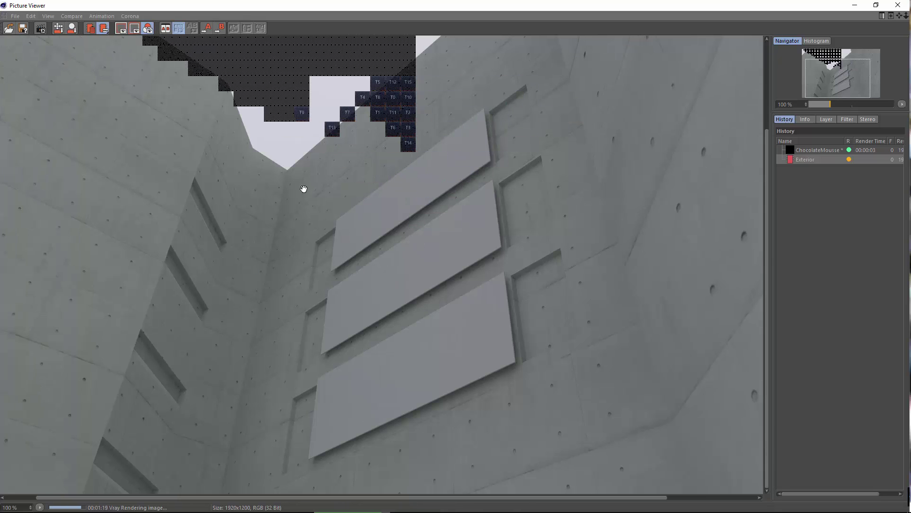
{"action": "left_click_drag", "start_coordinate": [411, 203], "coordinate": [449, 175]}
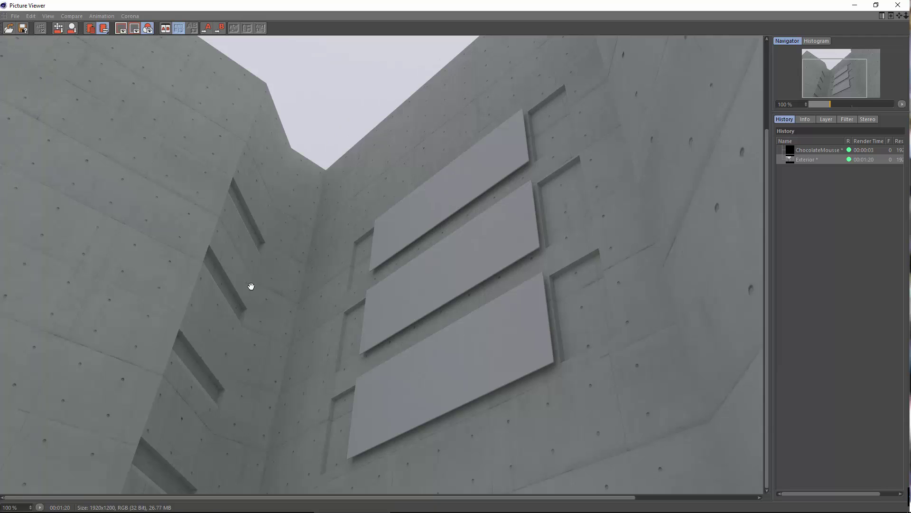
{"action": "left_click_drag", "start_coordinate": [501, 309], "coordinate": [195, 175]}
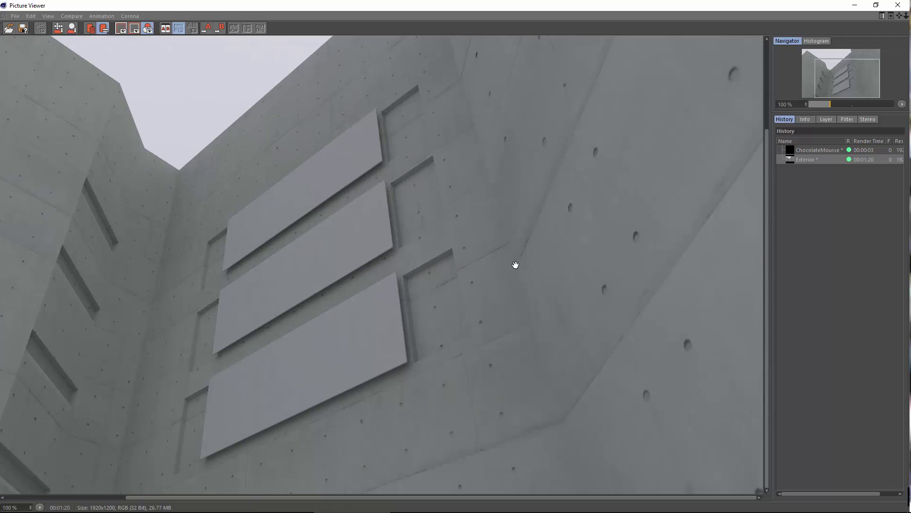
{"action": "left_click_drag", "start_coordinate": [305, 168], "coordinate": [450, 167]}
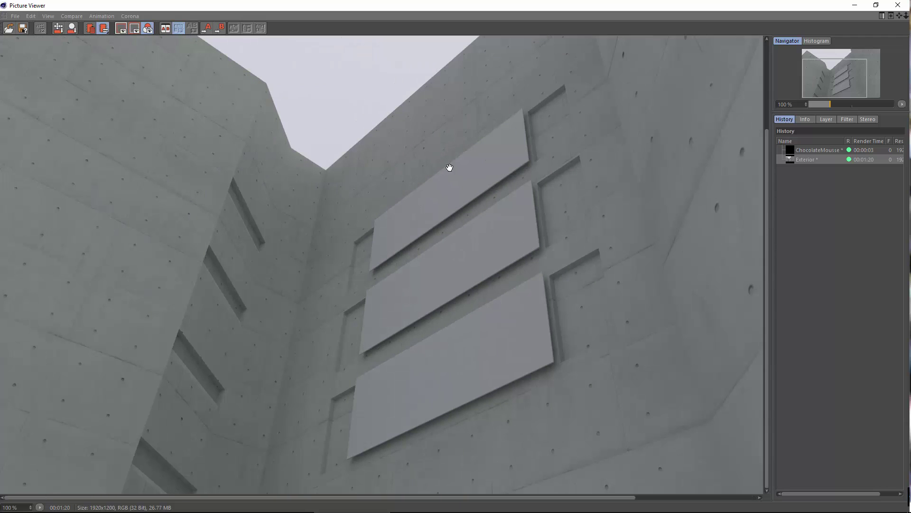
{"action": "left_click", "coordinate": [897, 4]}
Open VRayAdv in the Material Editor and inspect its Diffuse Layer 1 concrete texture.
{"action": "double_click", "coordinate": [47, 472]}
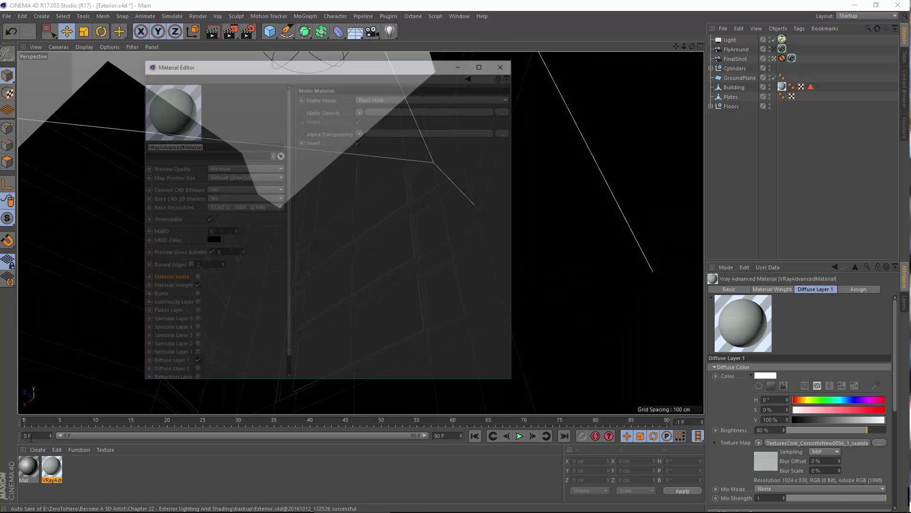
{"action": "left_click", "coordinate": [159, 364]}
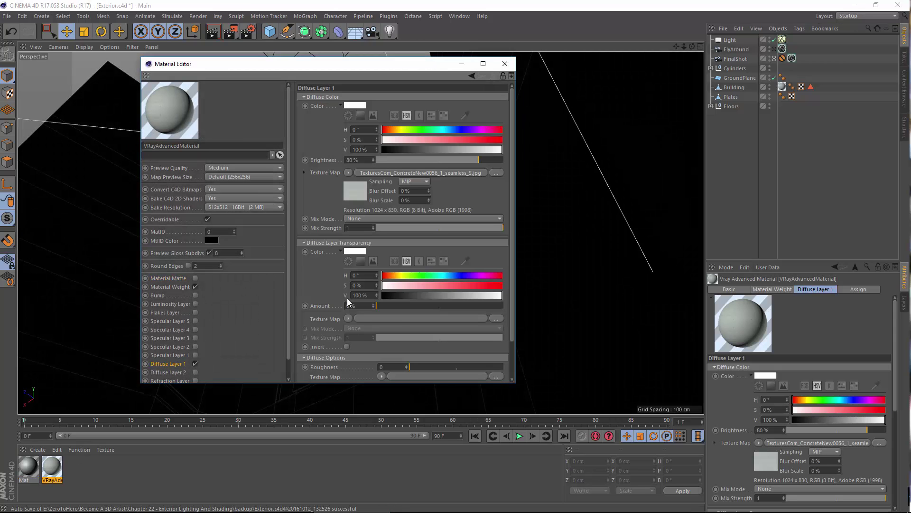
{"action": "left_click", "coordinate": [348, 172]}
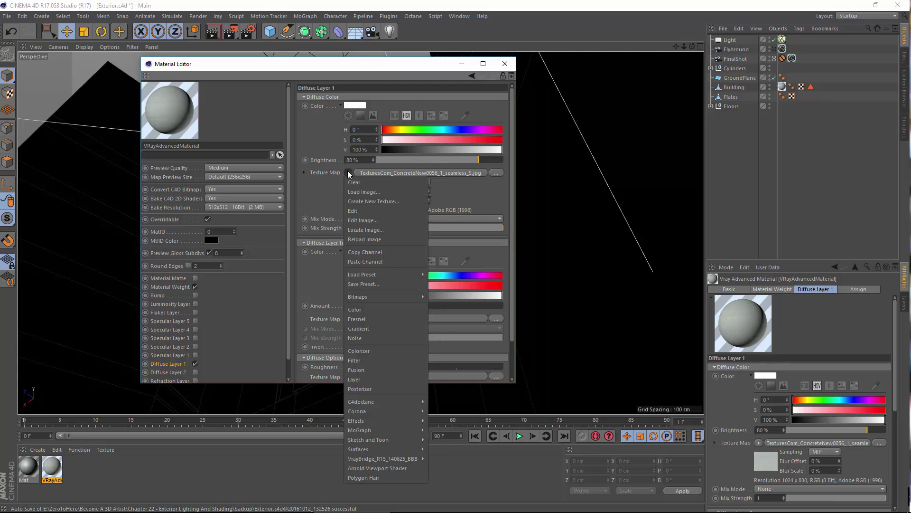
{"action": "left_click", "coordinate": [351, 253]}
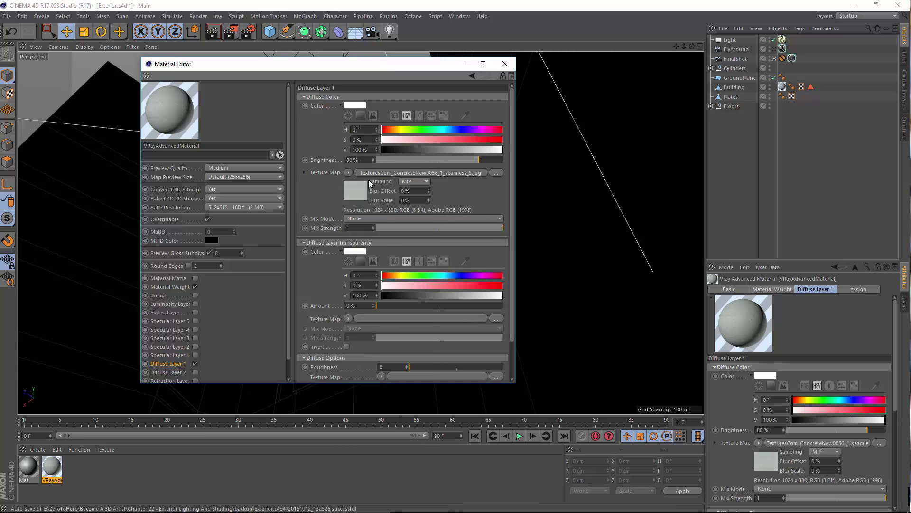
Delete the unused Mat material and rename VRayAdvancedMaterial to ConcreteWall.
{"action": "left_click", "coordinate": [26, 466]}
{"action": "key", "text": "Delete"}
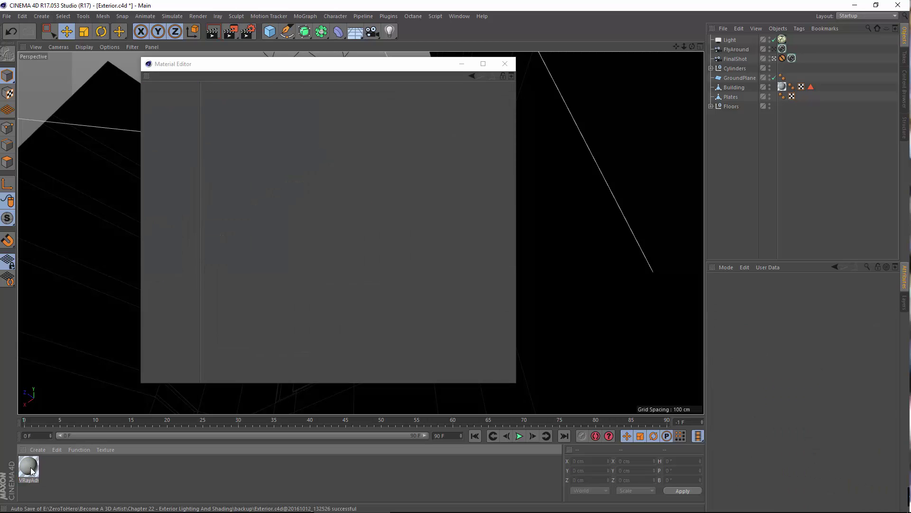
{"action": "left_click", "coordinate": [29, 467]}
{"action": "double_click", "coordinate": [218, 147]}
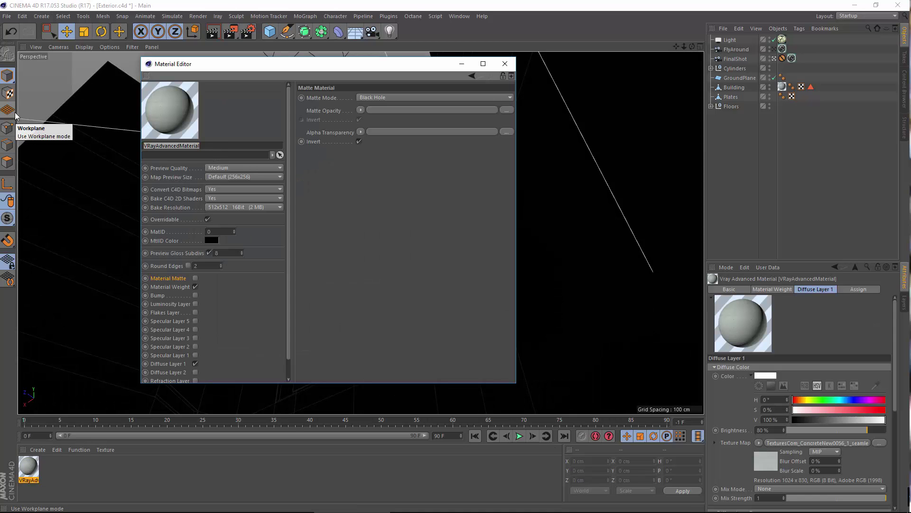
{"action": "type", "text": "Conc"}
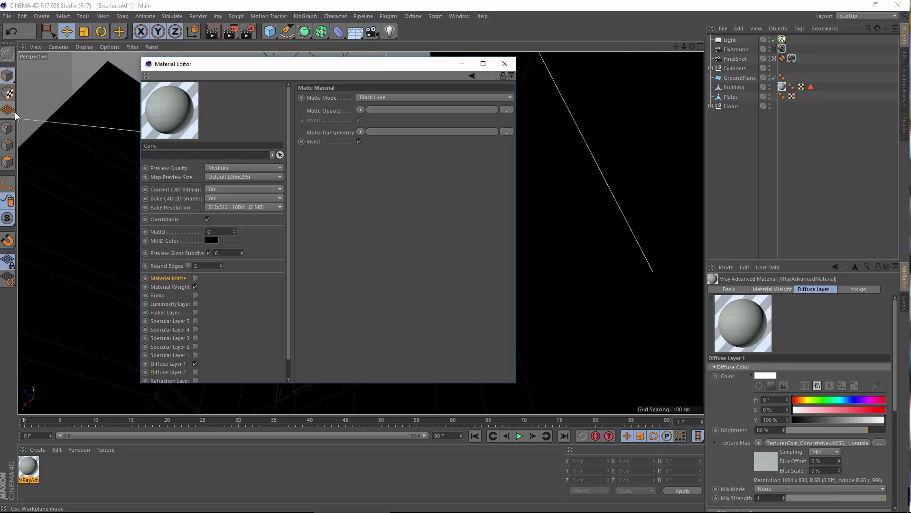
{"action": "type", "text": "reteWall"}
{"action": "key", "text": "Return"}
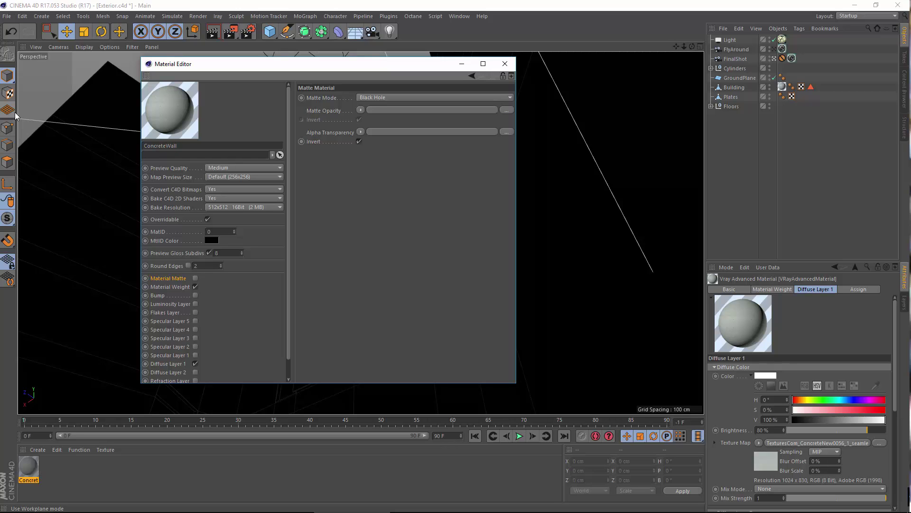
Enable Bump on ConcreteWall and paste the concrete texture into its texture map.
{"action": "left_click", "coordinate": [175, 363]}
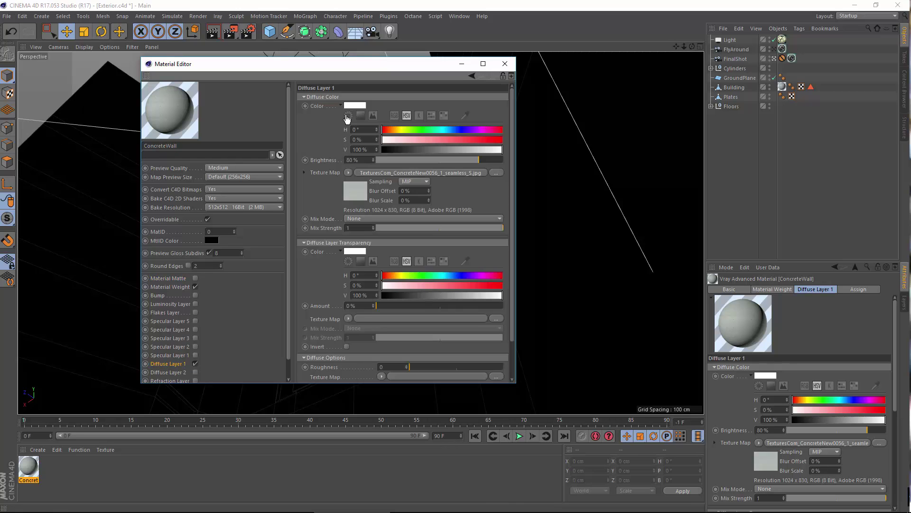
{"action": "left_click", "coordinate": [348, 173]}
{"action": "left_click", "coordinate": [354, 252]}
{"action": "left_click", "coordinate": [158, 295]}
{"action": "left_click", "coordinate": [195, 295]}
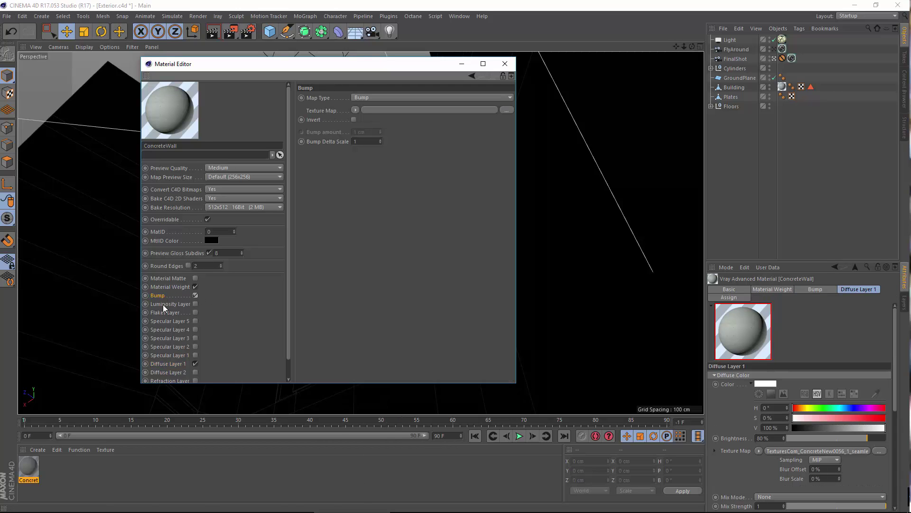
{"action": "left_click", "coordinate": [355, 110]}
{"action": "left_click", "coordinate": [360, 158]}
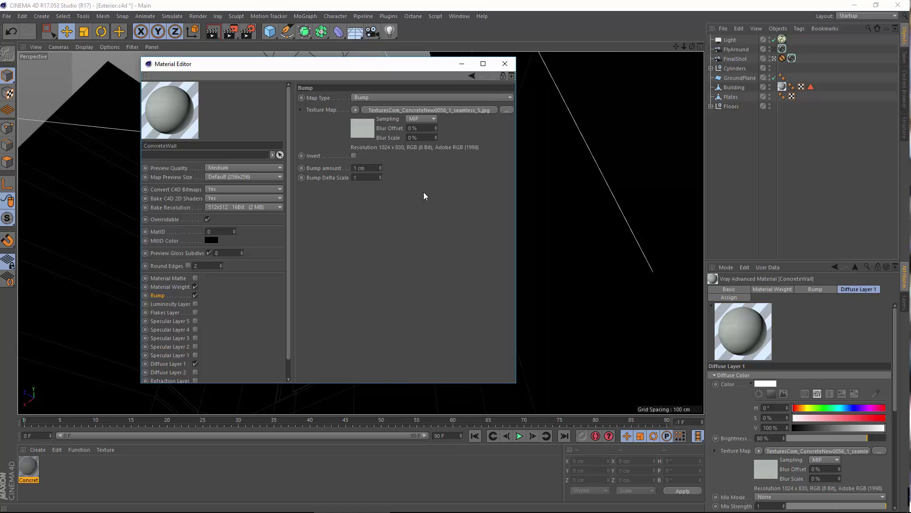
Wrap the bump texture in a Colorizer with a black-to-white gradient.
{"action": "left_click", "coordinate": [355, 110]}
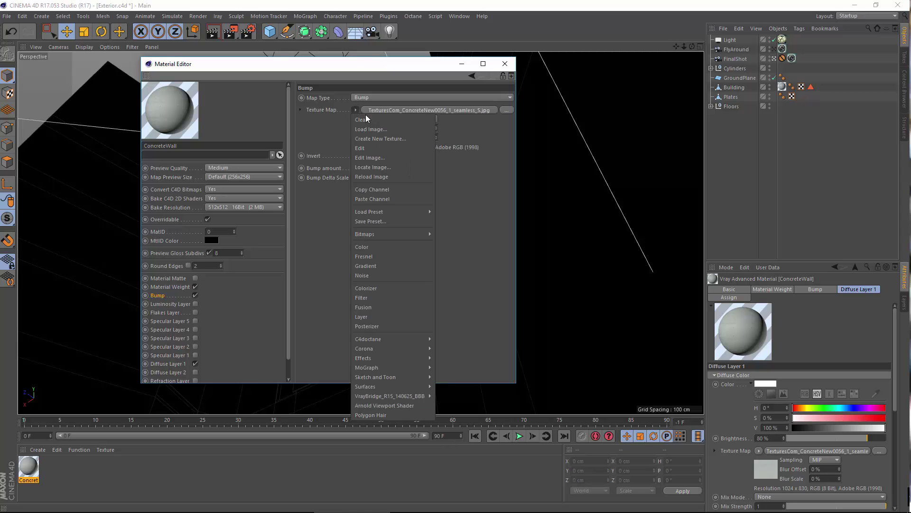
{"action": "left_click", "coordinate": [400, 288]}
{"action": "left_click", "coordinate": [445, 110]}
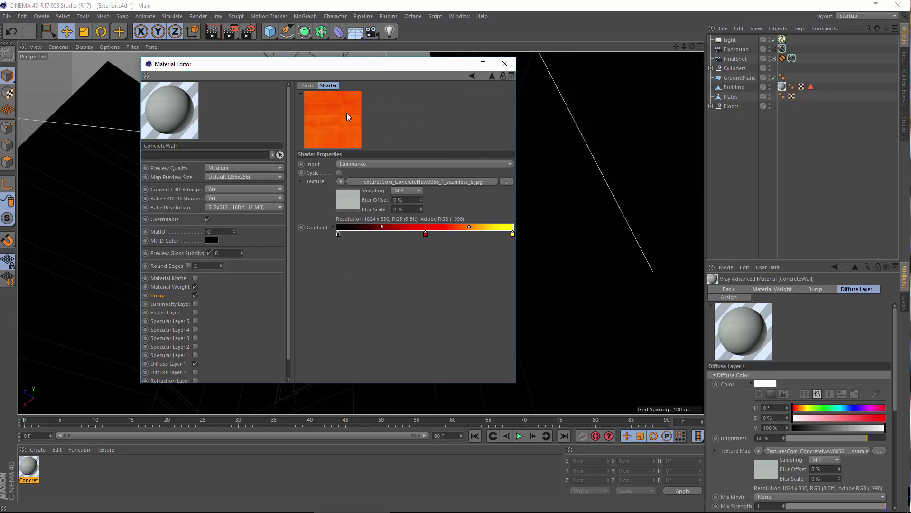
{"action": "left_click_drag", "start_coordinate": [425, 234], "coordinate": [427, 253]}
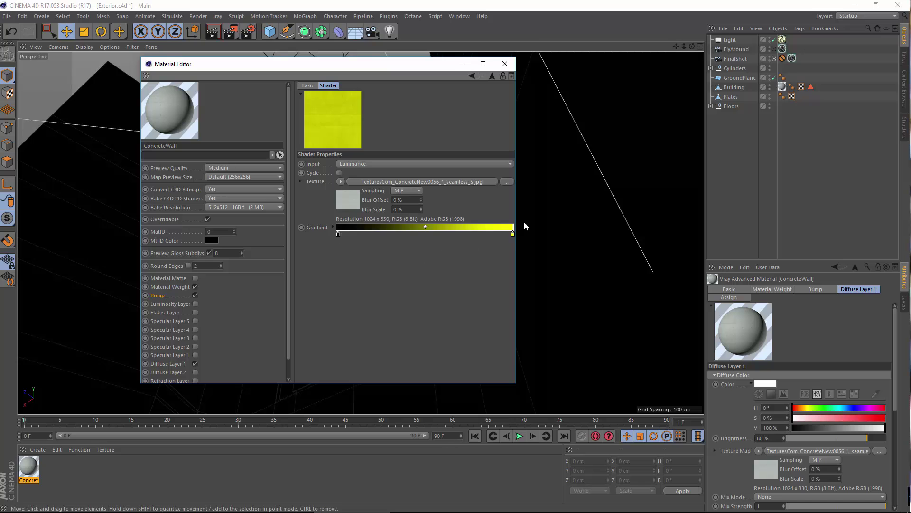
{"action": "double_click", "coordinate": [512, 234]}
{"action": "left_click_drag", "start_coordinate": [497, 244], "coordinate": [457, 242]}
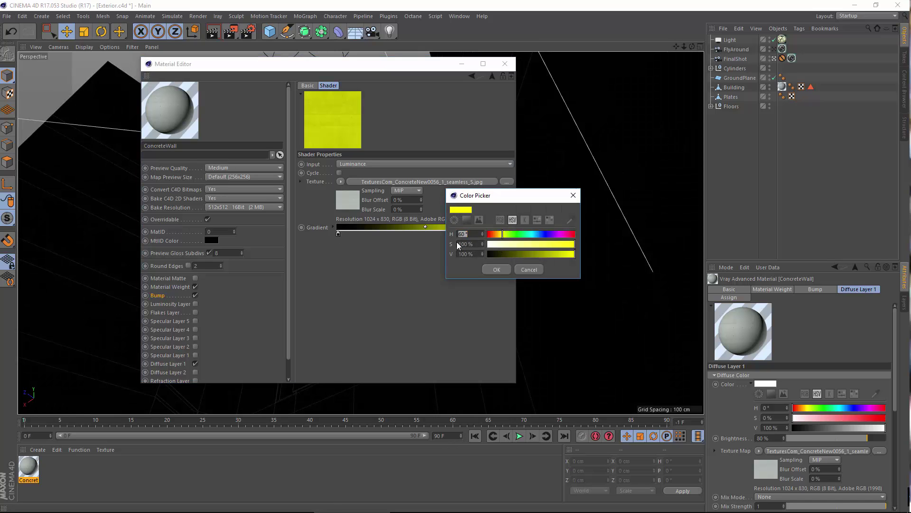
{"action": "left_click", "coordinate": [498, 269]}
Preview the Colorizer texture in its own window and move the knots inward for higher contrast.
{"action": "right_click", "coordinate": [321, 110]}
{"action": "left_click", "coordinate": [352, 36]}
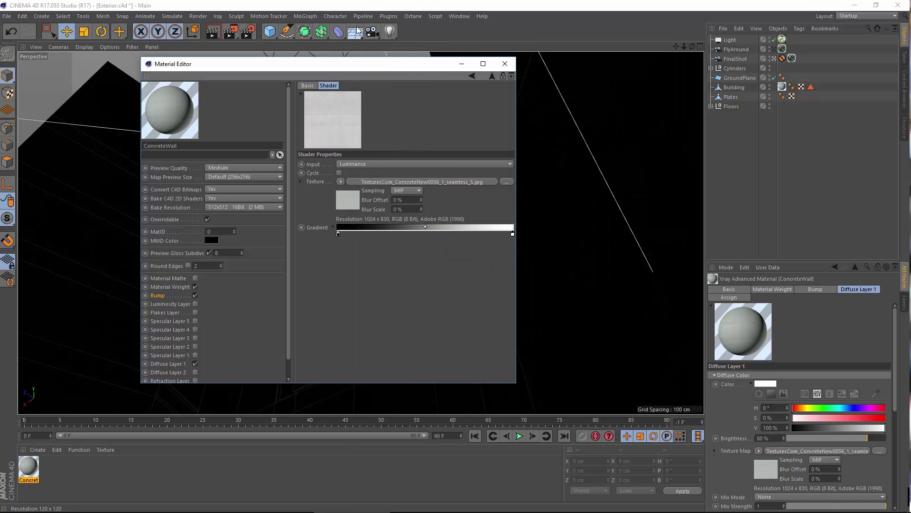
{"action": "left_click_drag", "start_coordinate": [386, 88], "coordinate": [623, 377]}
{"action": "left_click_drag", "start_coordinate": [471, 14], "coordinate": [691, 64]}
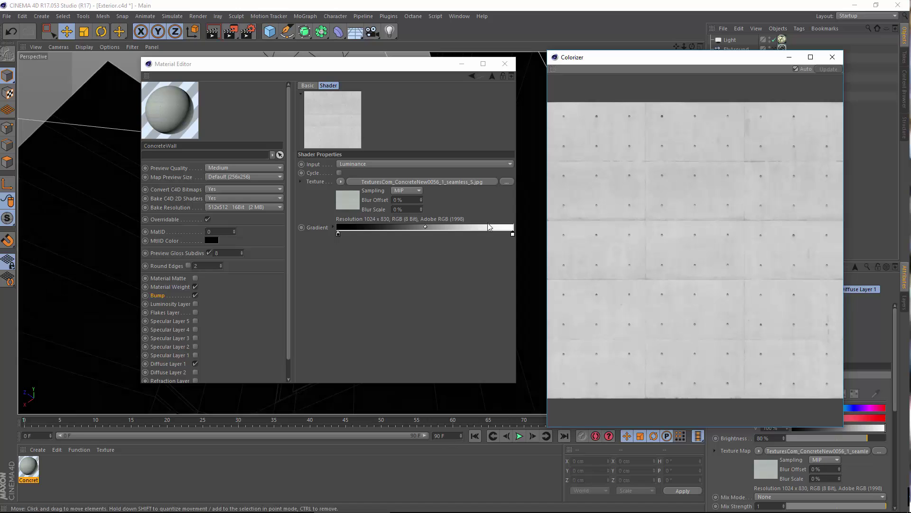
{"action": "left_click_drag", "start_coordinate": [338, 233], "coordinate": [395, 240]}
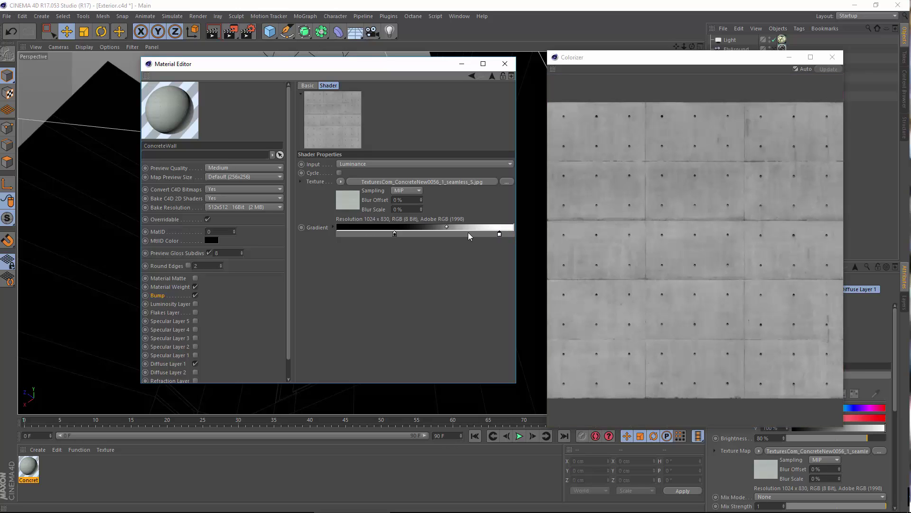
{"action": "left_click_drag", "start_coordinate": [468, 233], "coordinate": [459, 233]}
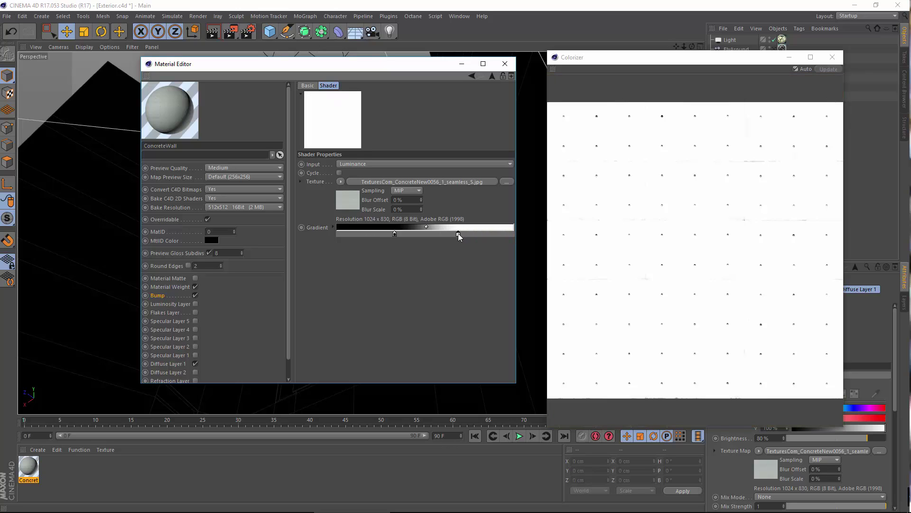
{"action": "left_click", "coordinate": [832, 57]}
Set the bump amount to 3 cm, then 5 cm.
{"action": "left_click", "coordinate": [157, 295]}
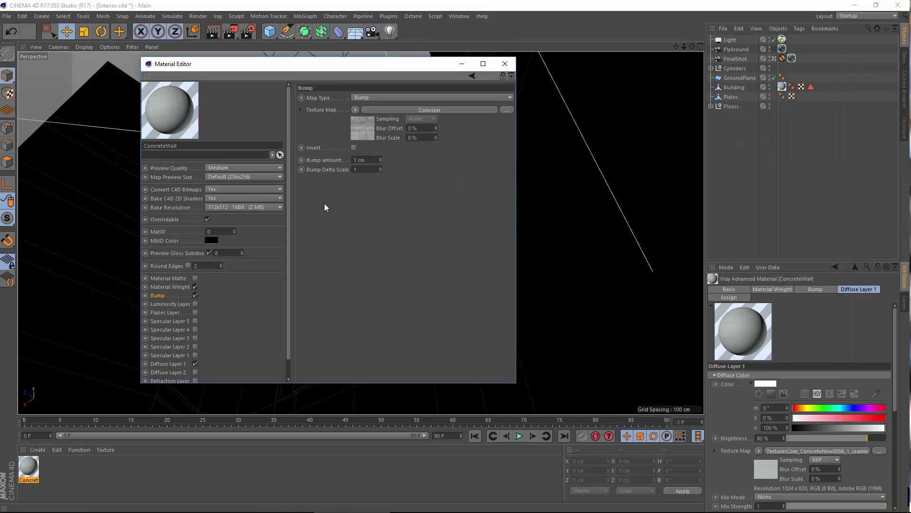
{"action": "left_click", "coordinate": [364, 160]}
{"action": "type", "text": "3"}
{"action": "key", "text": "Return"}
{"action": "type", "text": "5"}
{"action": "key", "text": "Return"}
Change the bump amount to -5 cm and check the recessed holes in a large preview.
{"action": "right_click", "coordinate": [169, 94]}
{"action": "left_click", "coordinate": [356, 156]}
{"action": "type", "text": "-"}
{"action": "key", "text": "Return"}
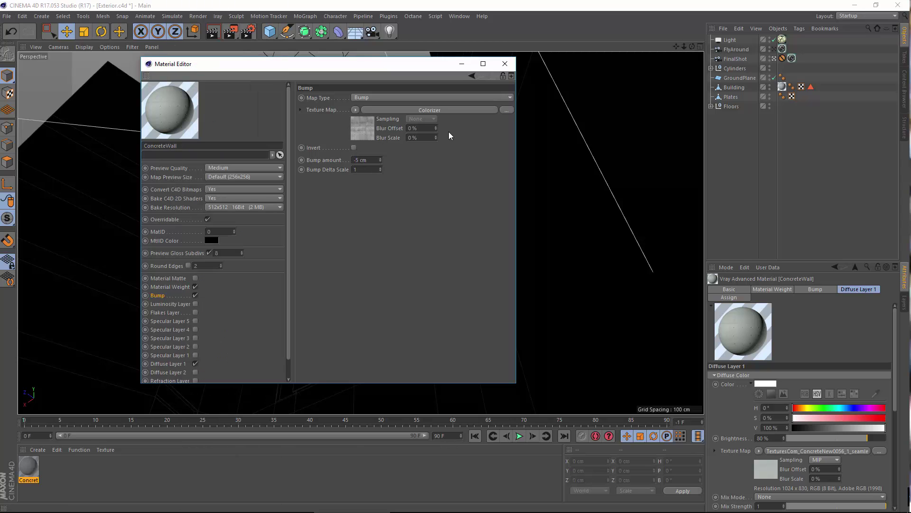
{"action": "right_click", "coordinate": [164, 95]}
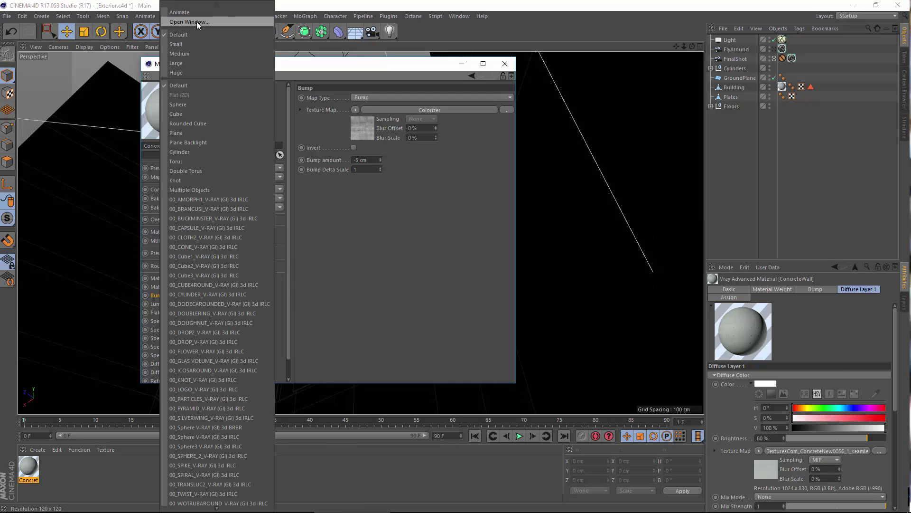
{"action": "left_click", "coordinate": [196, 22]}
{"action": "left_click_drag", "start_coordinate": [625, 62], "coordinate": [417, 31]}
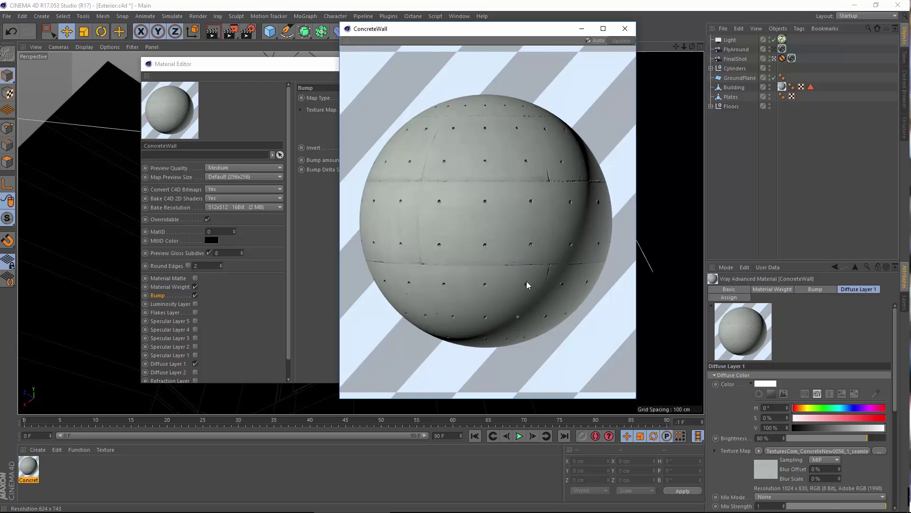
{"action": "left_click", "coordinate": [625, 28]}
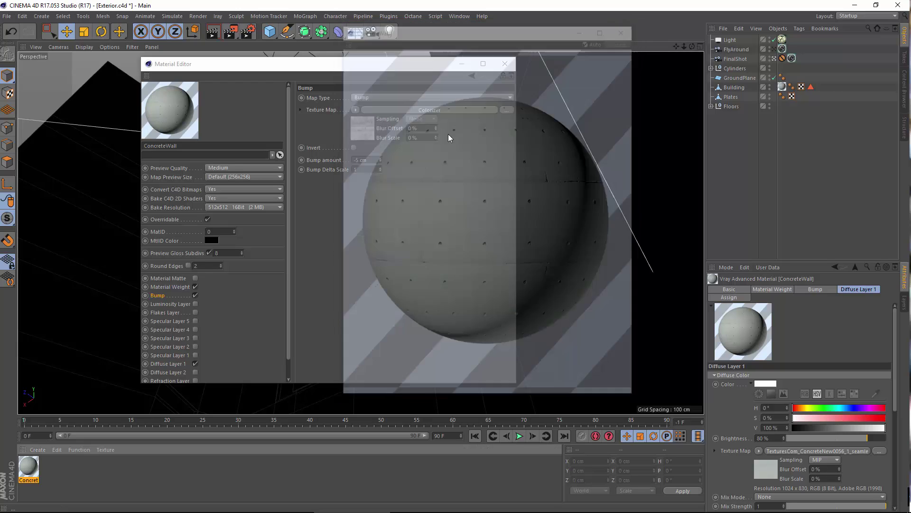
Enable Specular Layer 1 with Fresnel IOR 2.8 and reflection glossiness 0.43.
{"action": "left_click", "coordinate": [180, 355]}
{"action": "left_click", "coordinate": [194, 356]}
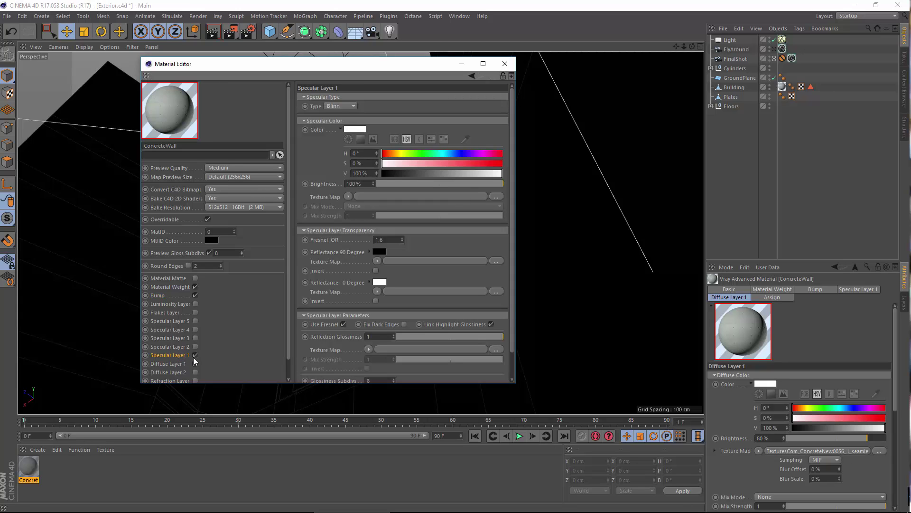
{"action": "scroll", "coordinate": [240, 301], "scroll_direction": "down", "scroll_amount": 1}
{"action": "scroll", "coordinate": [249, 264], "scroll_direction": "up", "scroll_amount": 1}
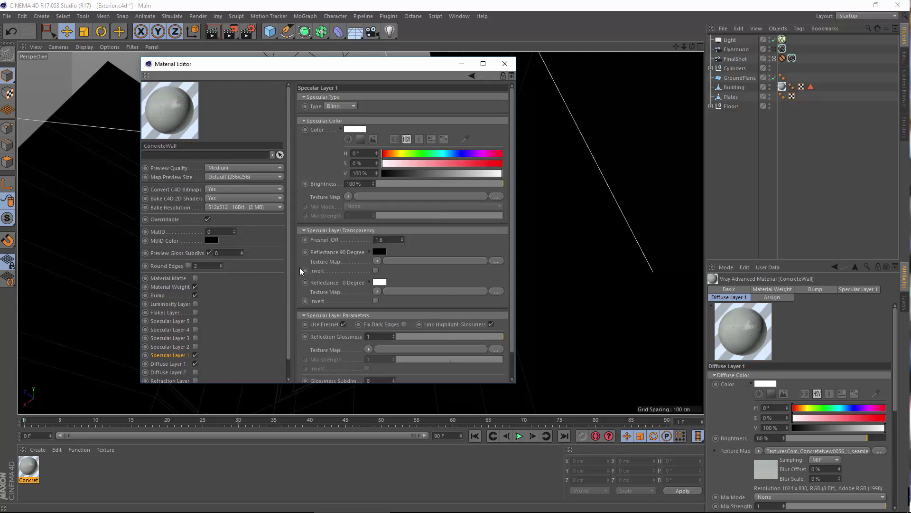
{"action": "double_click", "coordinate": [389, 237]}
{"action": "type", "text": "2.8"}
{"action": "key", "text": "Return"}
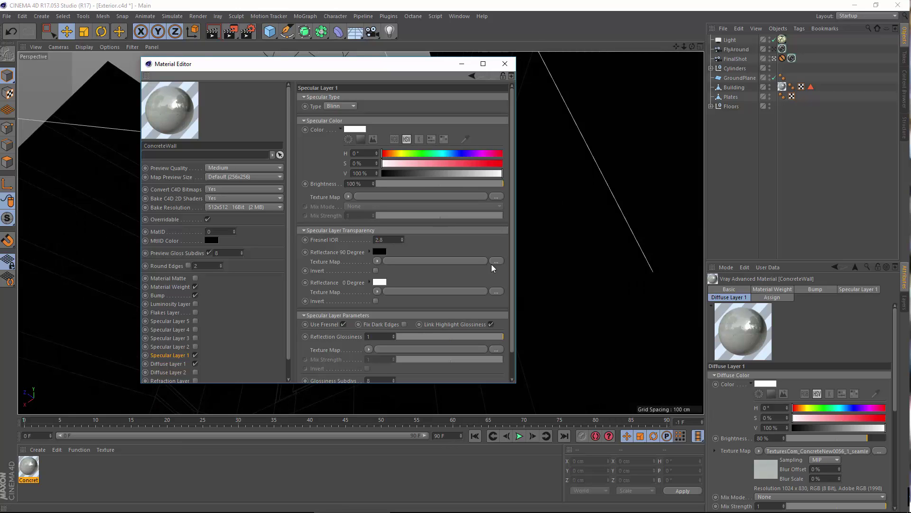
{"action": "left_click_drag", "start_coordinate": [485, 337], "coordinate": [442, 339]}
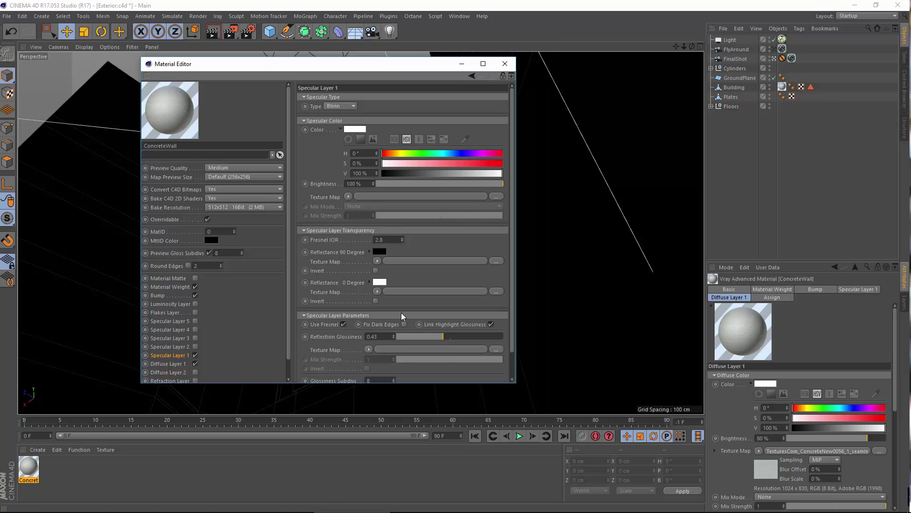
Check the material in a large preview, then raise reflection glossiness to about 0.53.
{"action": "right_click", "coordinate": [152, 102]}
{"action": "left_click", "coordinate": [185, 33]}
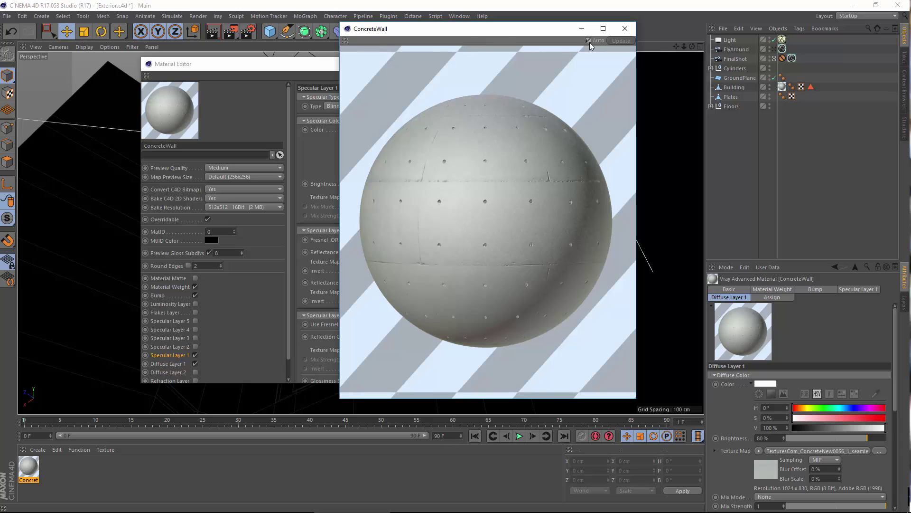
{"action": "left_click_drag", "start_coordinate": [525, 31], "coordinate": [666, 42]}
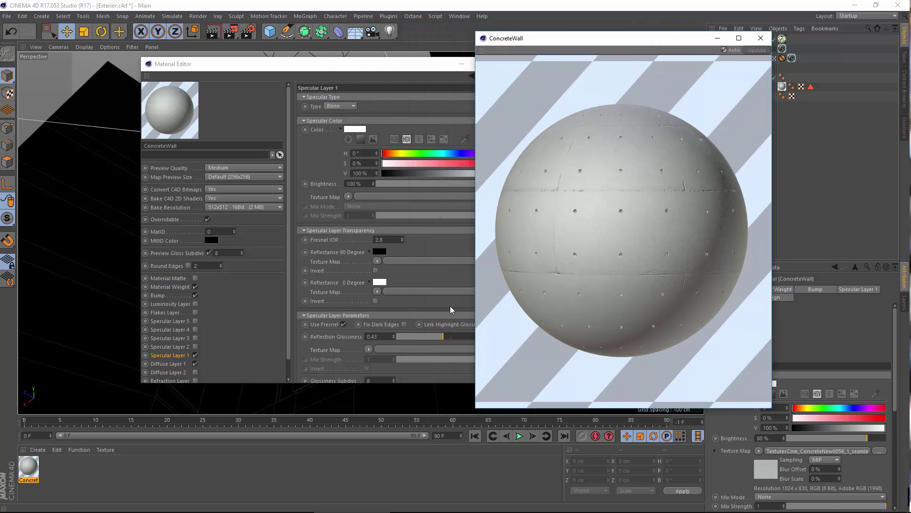
{"action": "left_click", "coordinate": [760, 39]}
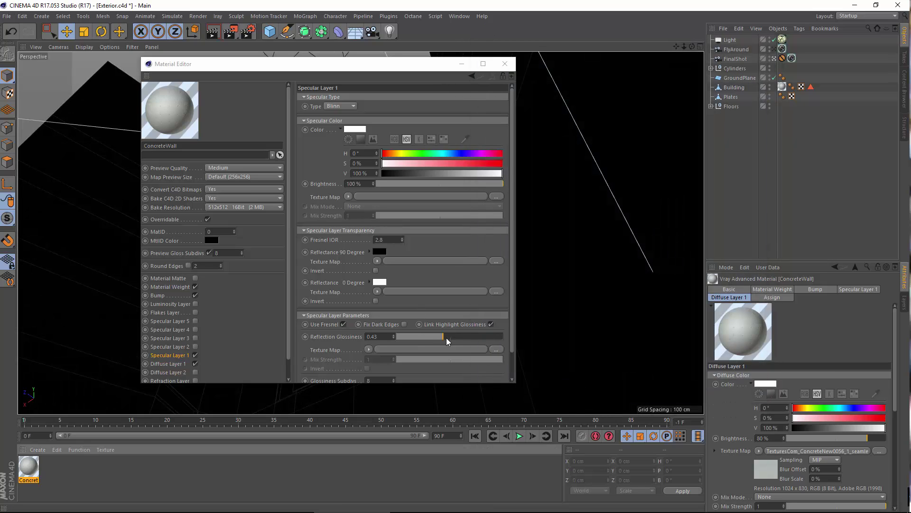
{"action": "left_click_drag", "start_coordinate": [447, 339], "coordinate": [452, 340]}
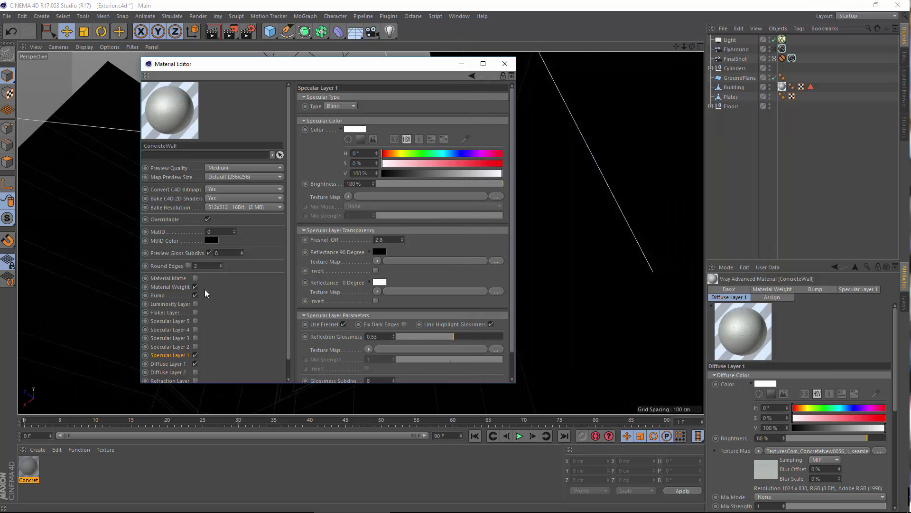
{"action": "left_click", "coordinate": [158, 295]}
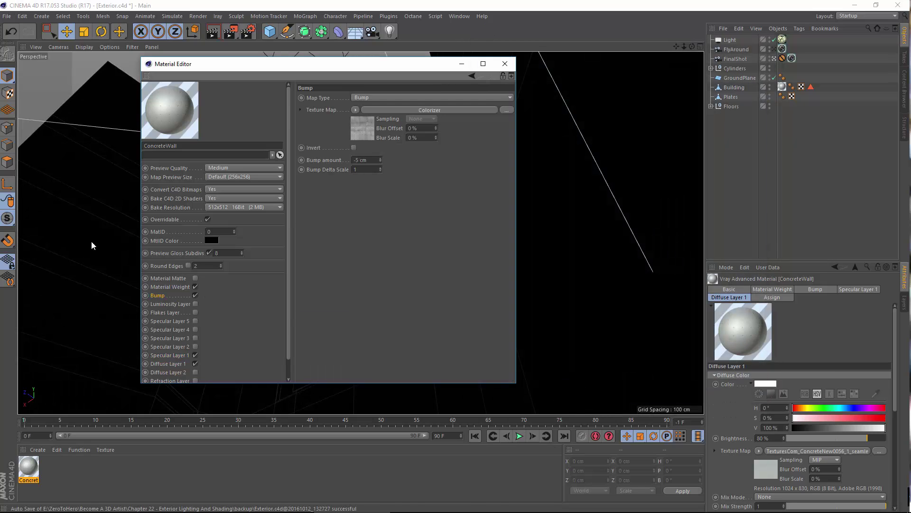
Copy the Colorizer bump texture into Specular Layer 1's glossiness texture slot.
{"action": "left_click", "coordinate": [356, 110]}
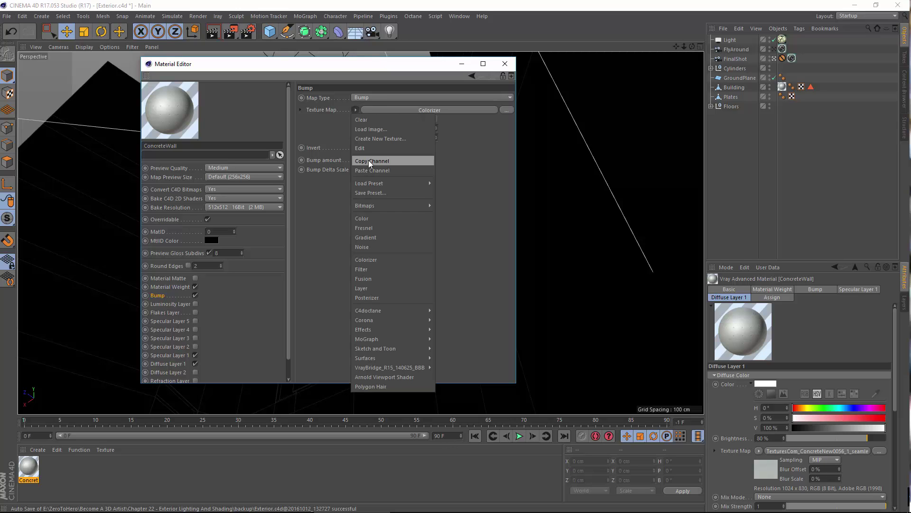
{"action": "left_click", "coordinate": [370, 162]}
{"action": "left_click", "coordinate": [178, 354]}
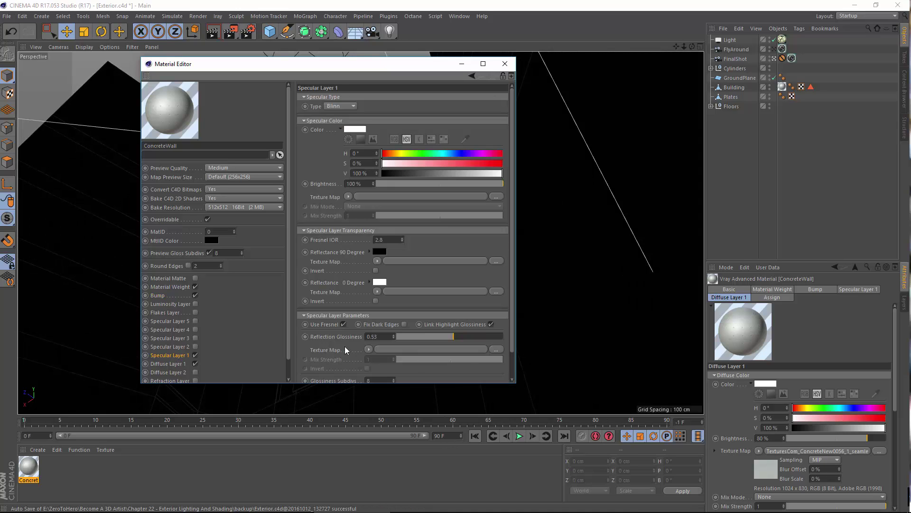
{"action": "left_click", "coordinate": [368, 349]}
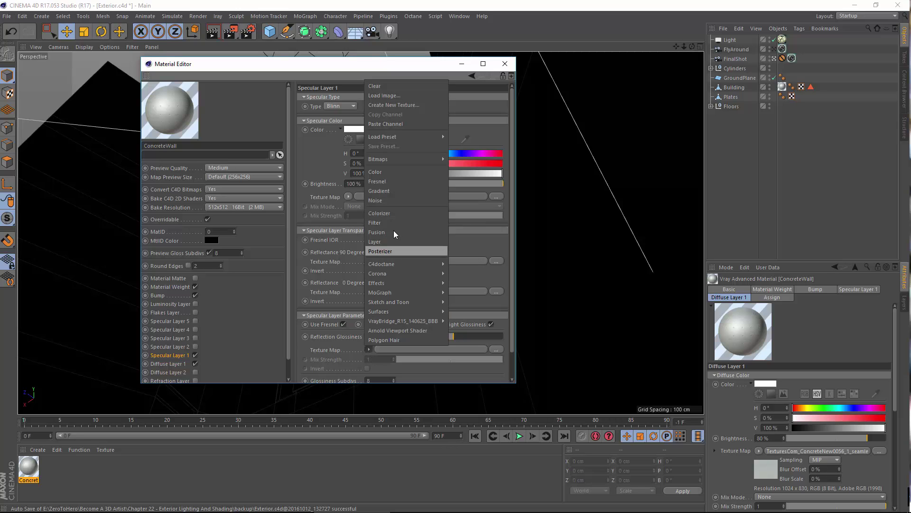
{"action": "left_click", "coordinate": [386, 123]}
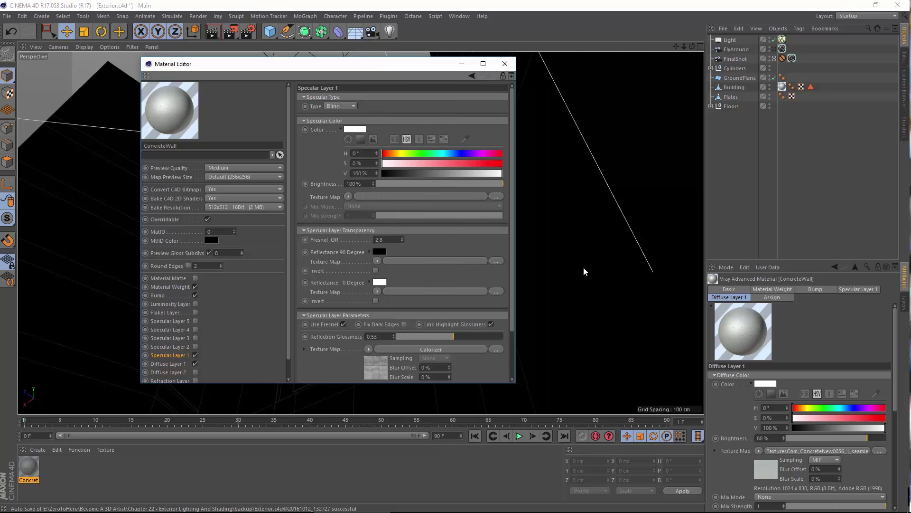
{"action": "left_click", "coordinate": [429, 350]}
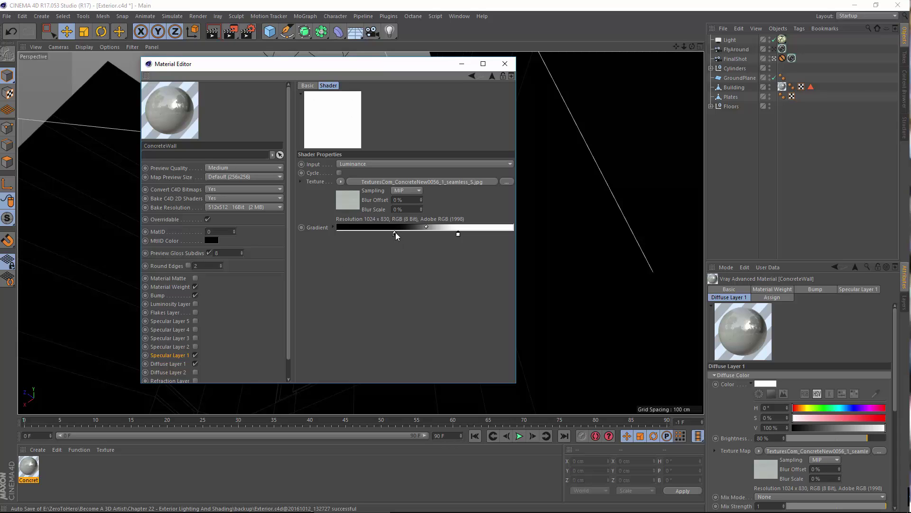
Stretch the Colorizer gradient knots to both ends and set them to greys V 48 and 58.
{"action": "left_click_drag", "start_coordinate": [394, 233], "coordinate": [307, 237]}
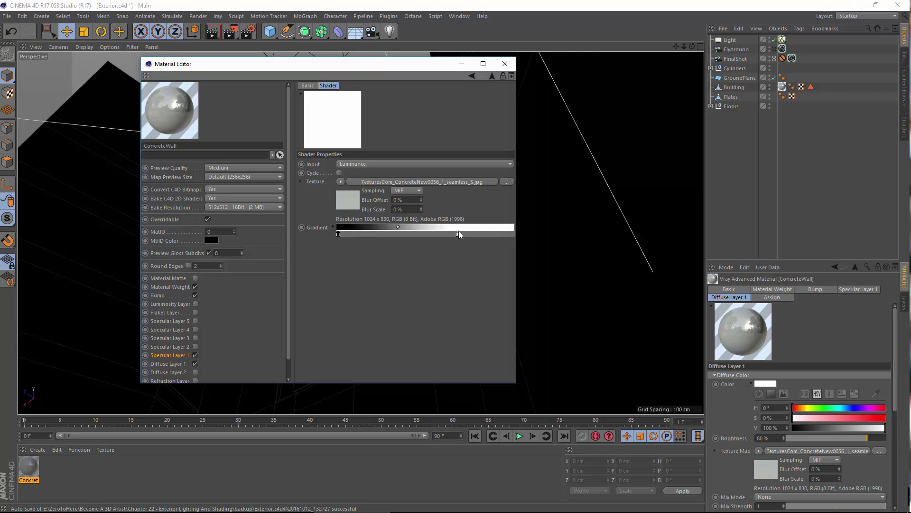
{"action": "left_click_drag", "start_coordinate": [465, 235], "coordinate": [530, 236]}
{"action": "right_click", "coordinate": [334, 116]}
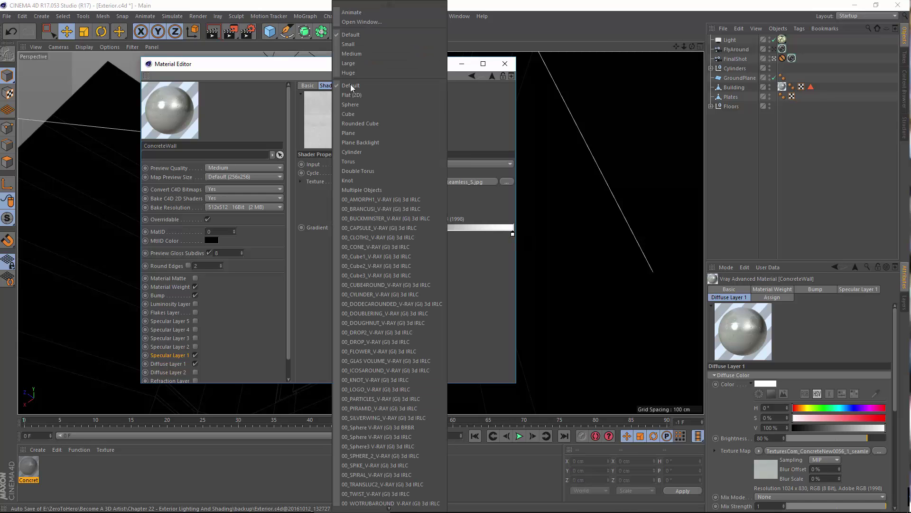
{"action": "left_click", "coordinate": [370, 23]}
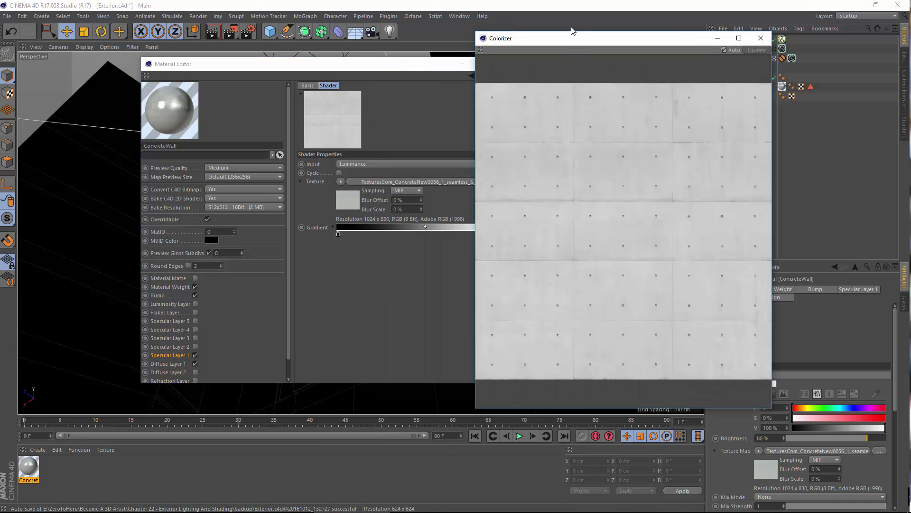
{"action": "left_click_drag", "start_coordinate": [597, 39], "coordinate": [675, 38]}
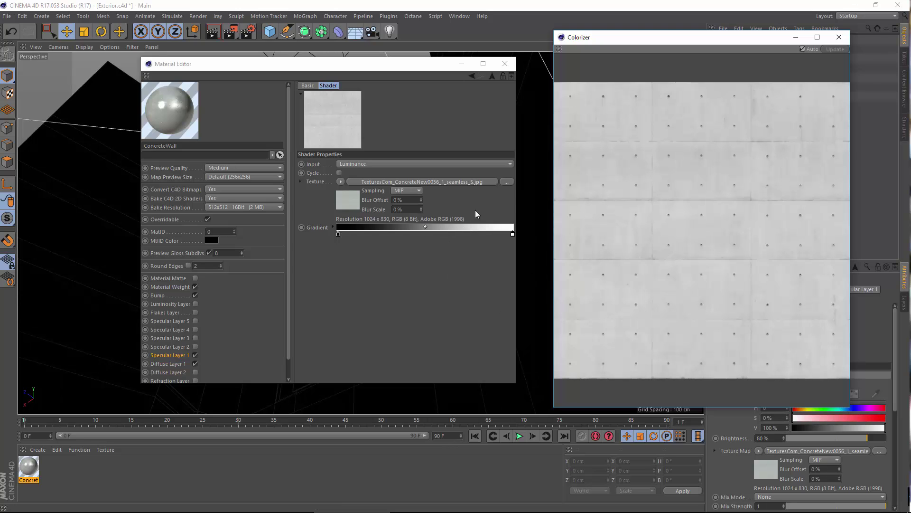
{"action": "left_click", "coordinate": [295, 233]}
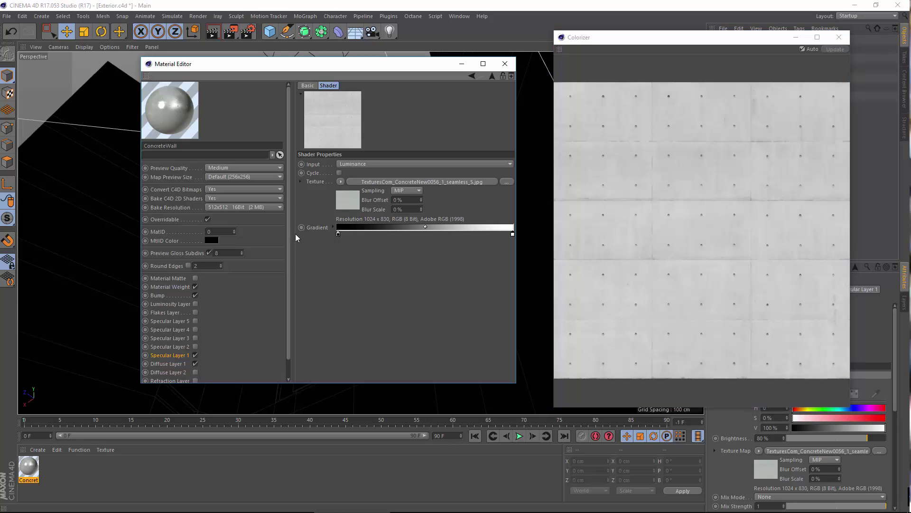
{"action": "double_click", "coordinate": [338, 233]}
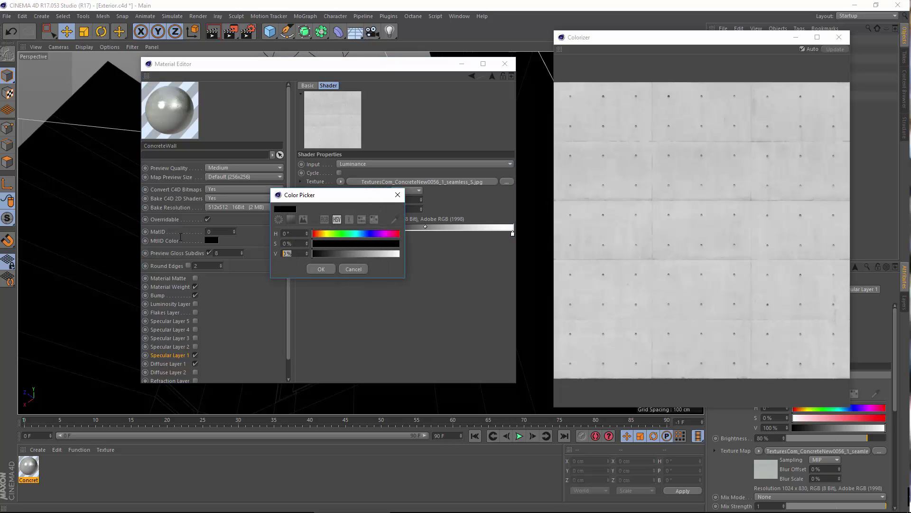
{"action": "key", "text": "Return"}
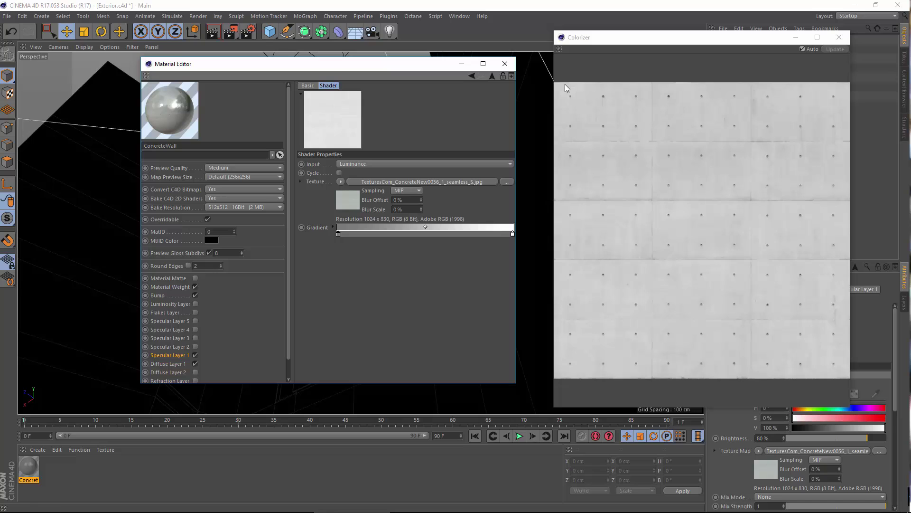
{"action": "double_click", "coordinate": [513, 233]}
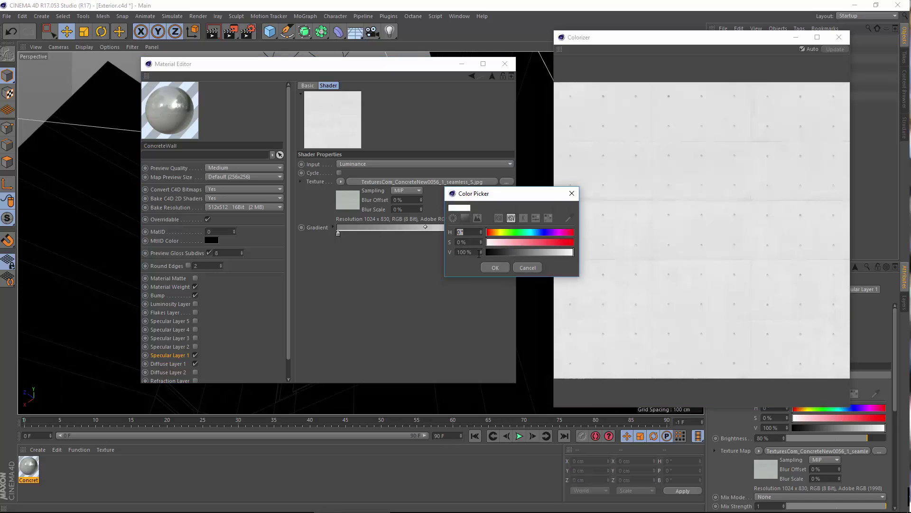
{"action": "type", "text": "58"}
{"action": "key", "text": "Return"}
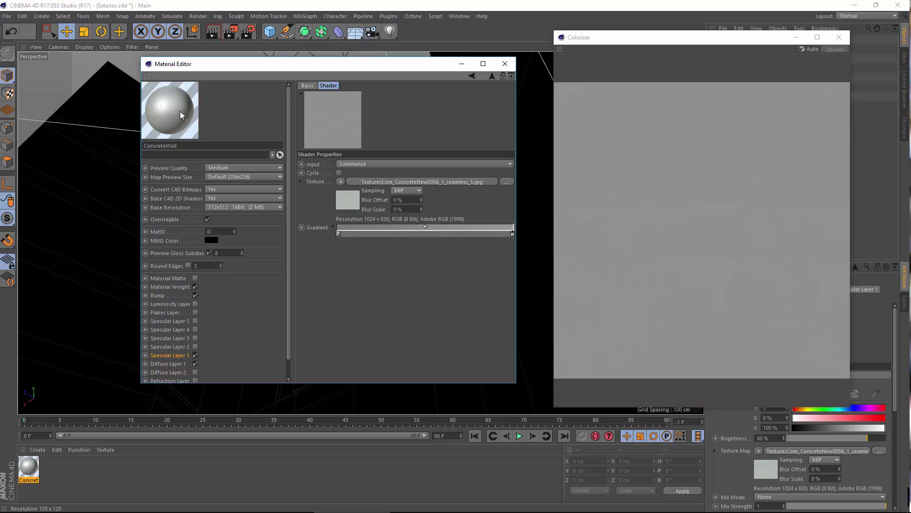
Raise Specular Layer 1's Glossiness Subdivs from 8 to 64 and close the Material Editor.
{"action": "left_click", "coordinate": [839, 37]}
{"action": "right_click", "coordinate": [181, 103]}
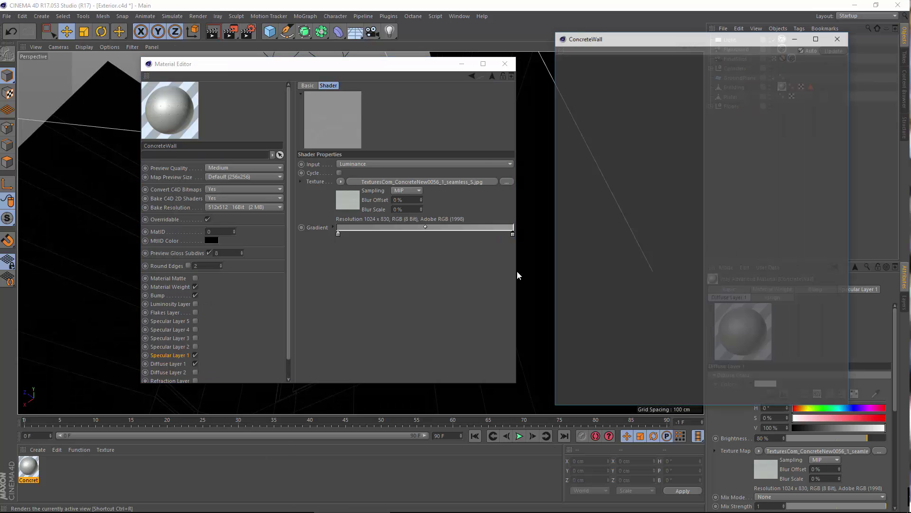
{"action": "left_click", "coordinate": [201, 22]}
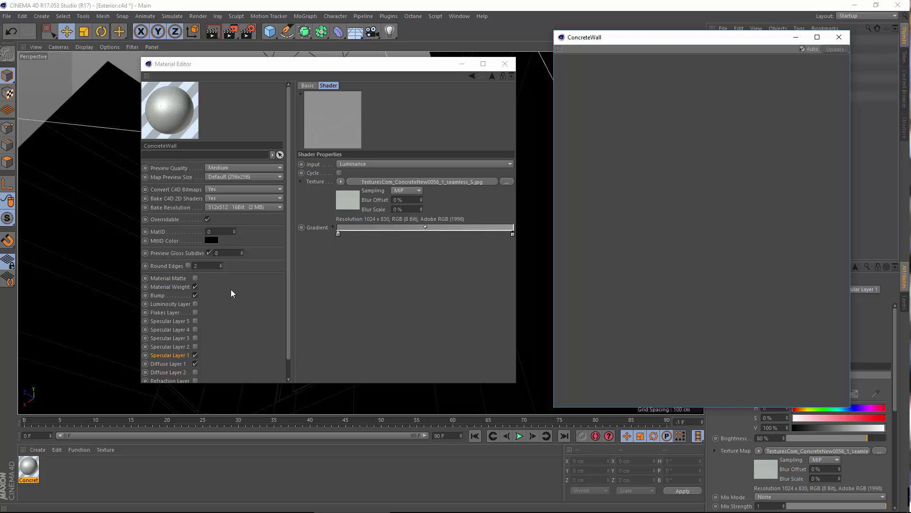
{"action": "left_click", "coordinate": [233, 343]}
{"action": "left_click", "coordinate": [169, 352]}
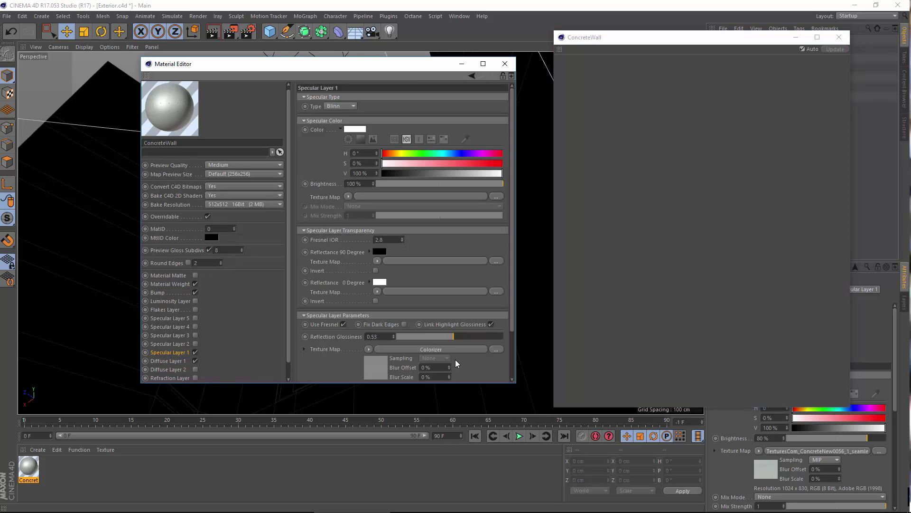
{"action": "scroll", "coordinate": [323, 368], "scroll_direction": "down", "scroll_amount": 2}
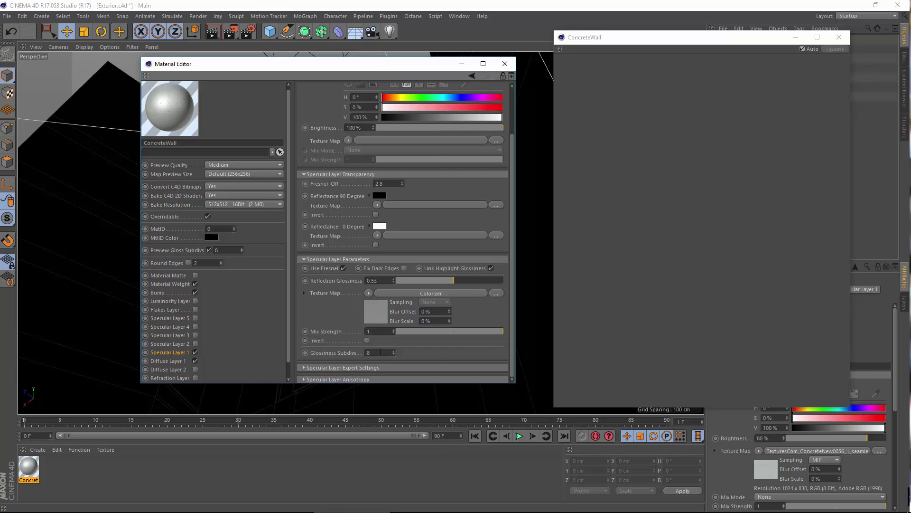
{"action": "type", "text": "64"}
{"action": "key", "text": "Return"}
{"action": "left_click", "coordinate": [838, 37]}
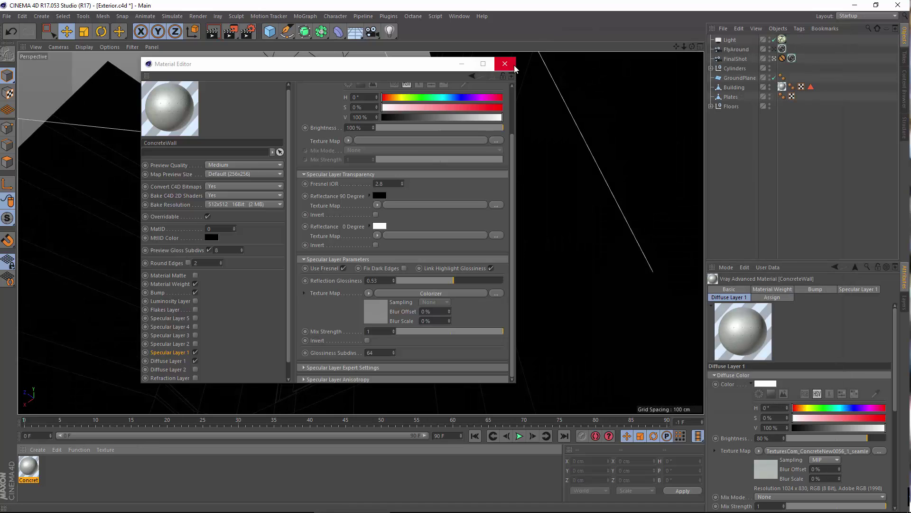
{"action": "left_click", "coordinate": [514, 66]}
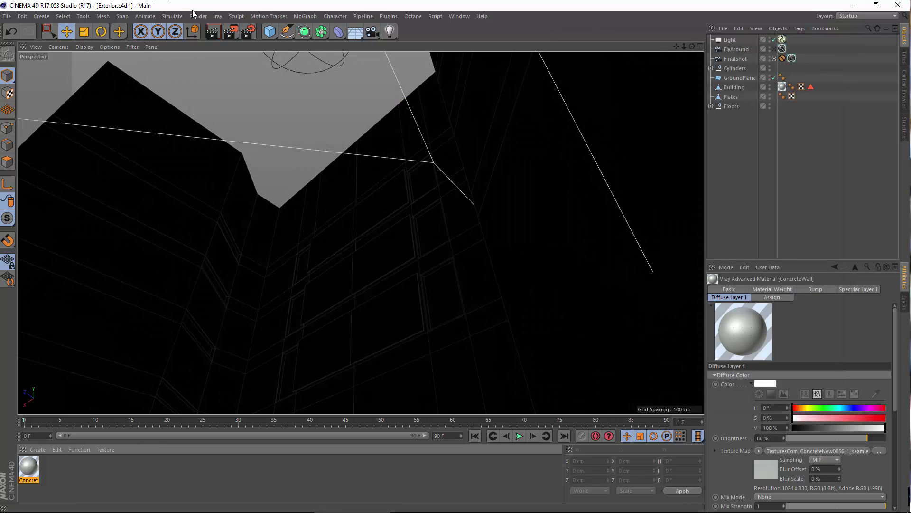
{"action": "left_click", "coordinate": [194, 13]}
{"action": "left_click", "coordinate": [218, 67]}
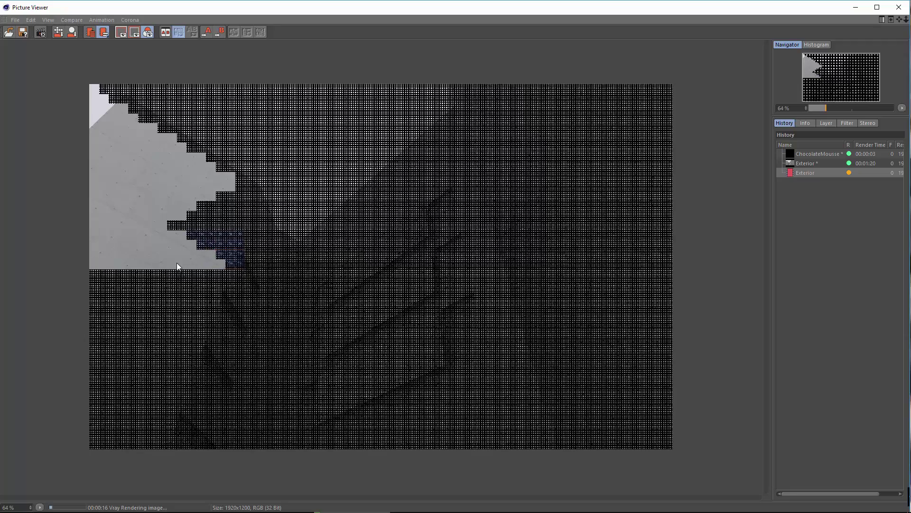
{"action": "scroll", "coordinate": [245, 261], "scroll_direction": "up", "scroll_amount": 1}
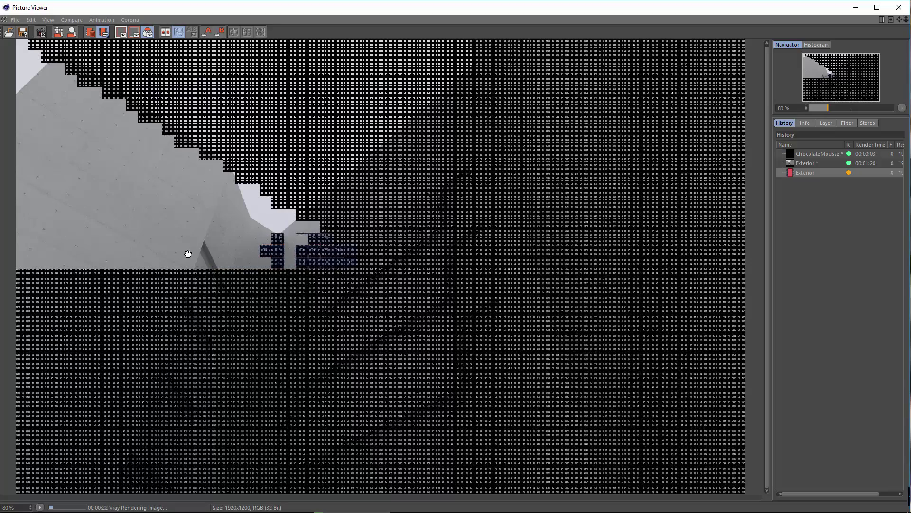
{"action": "scroll", "coordinate": [183, 261], "scroll_direction": "up", "scroll_amount": 1}
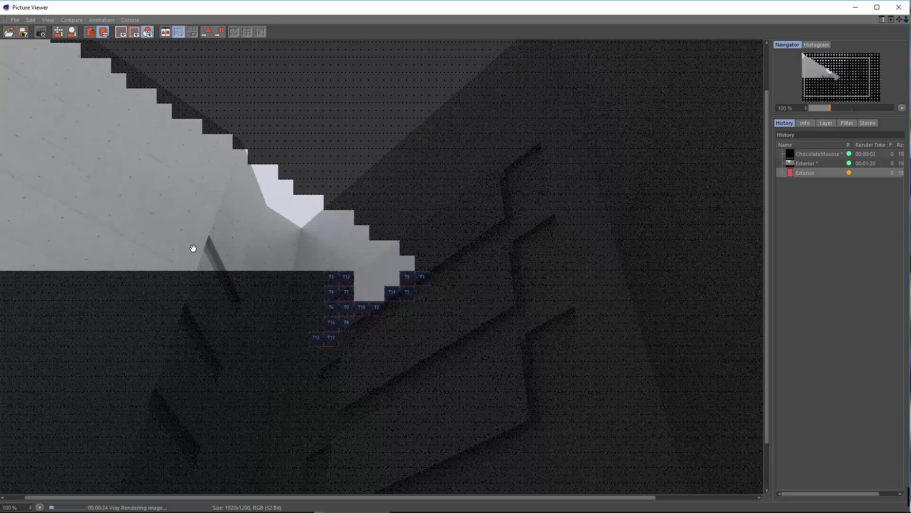
{"action": "left_click_drag", "start_coordinate": [193, 249], "coordinate": [217, 245]}
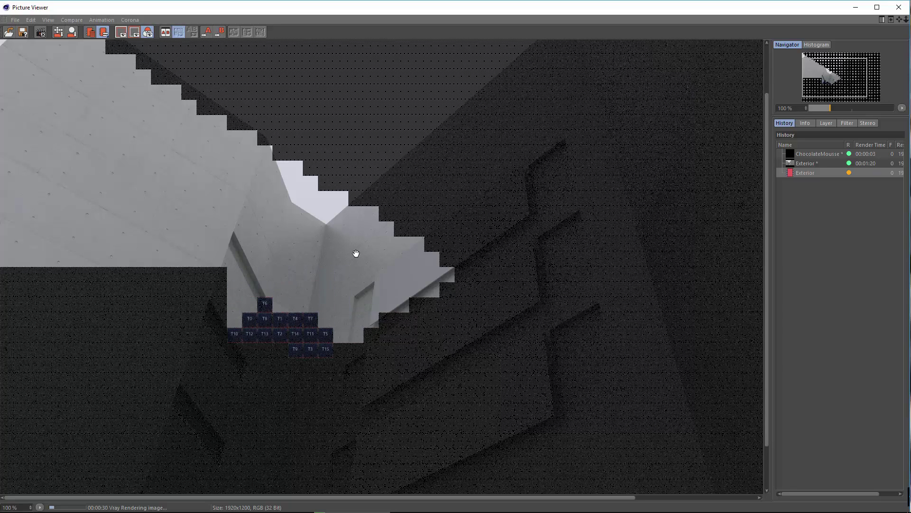
{"action": "left_click", "coordinate": [805, 164]}
{"action": "left_click", "coordinate": [805, 173]}
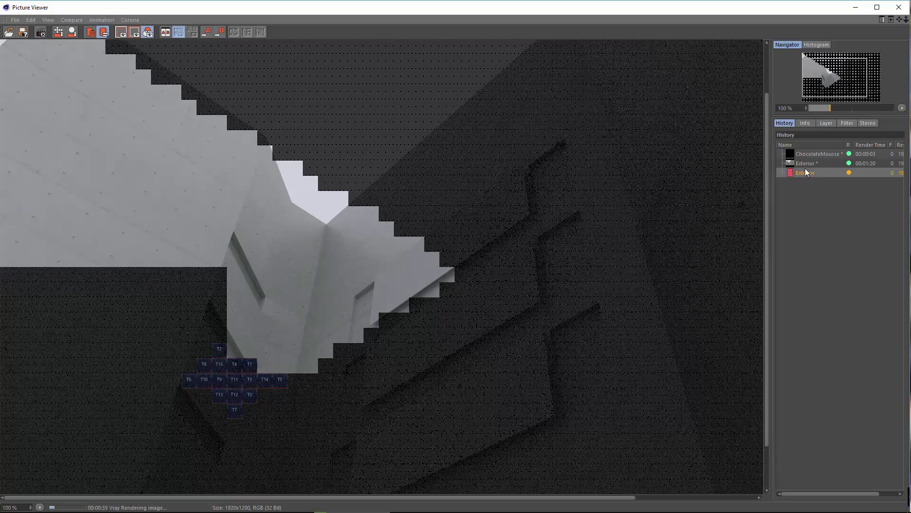
{"action": "left_click", "coordinate": [813, 163]}
{"action": "left_click", "coordinate": [813, 172]}
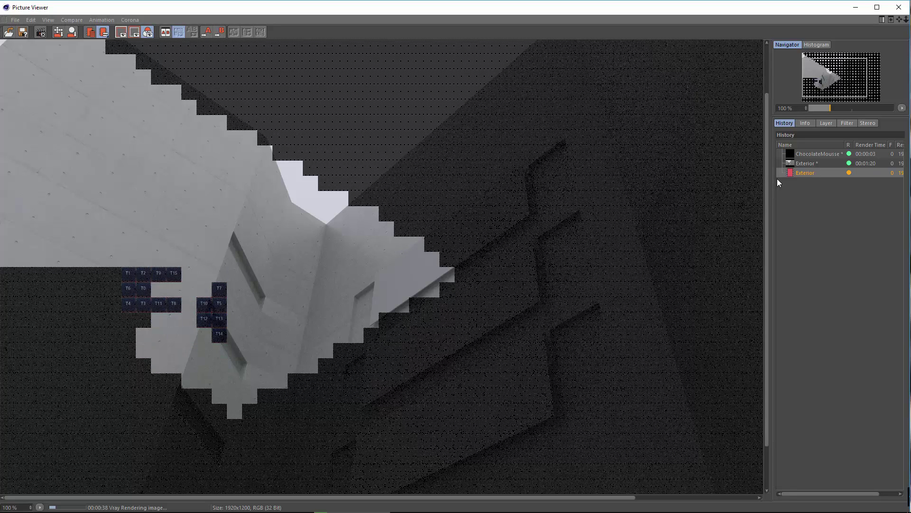
{"action": "scroll", "coordinate": [226, 286], "scroll_direction": "down", "scroll_amount": 1}
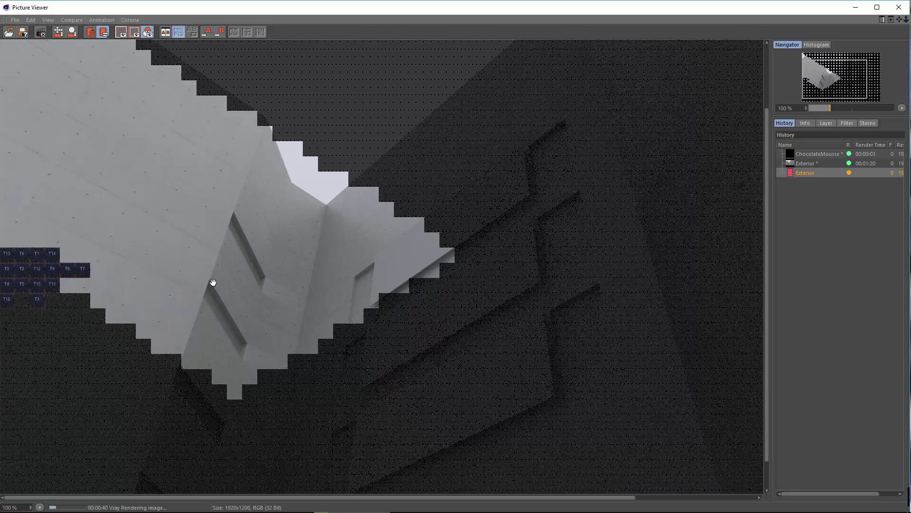
{"action": "scroll", "coordinate": [169, 261], "scroll_direction": "down", "scroll_amount": 2}
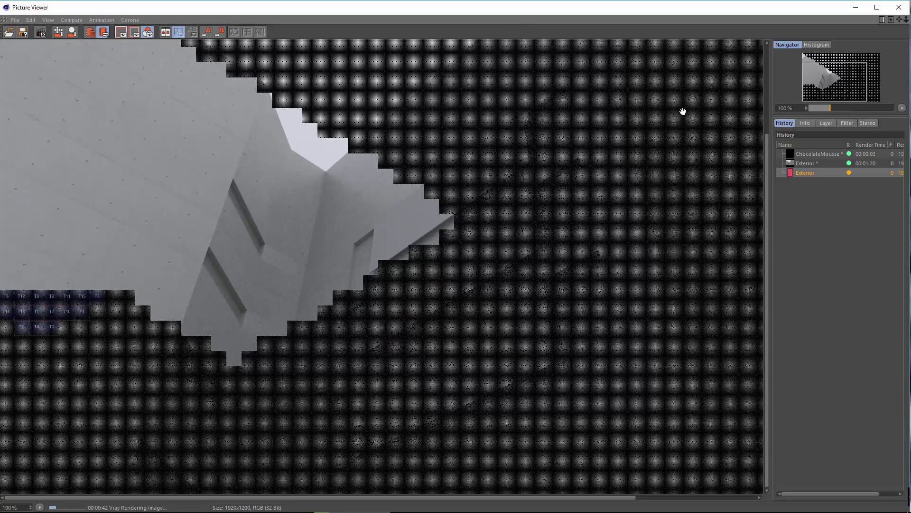
{"action": "left_click", "coordinate": [819, 163]}
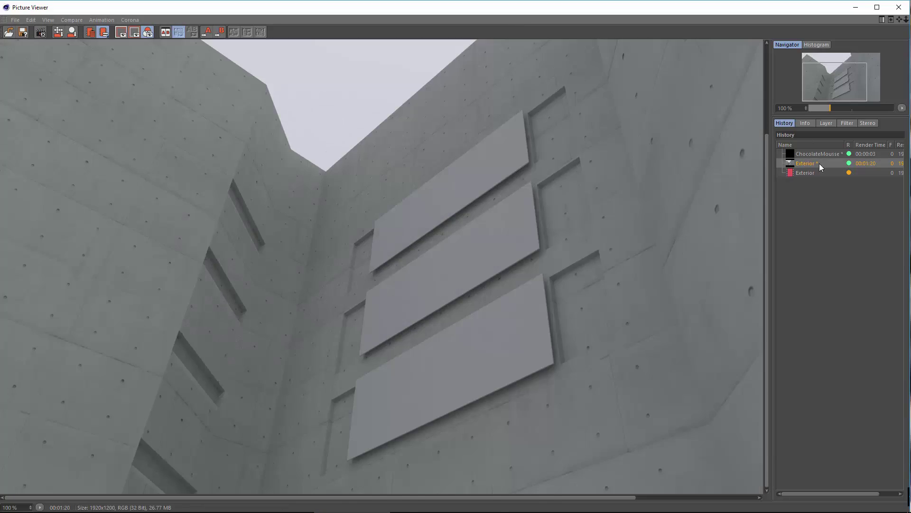
{"action": "left_click", "coordinate": [807, 173]}
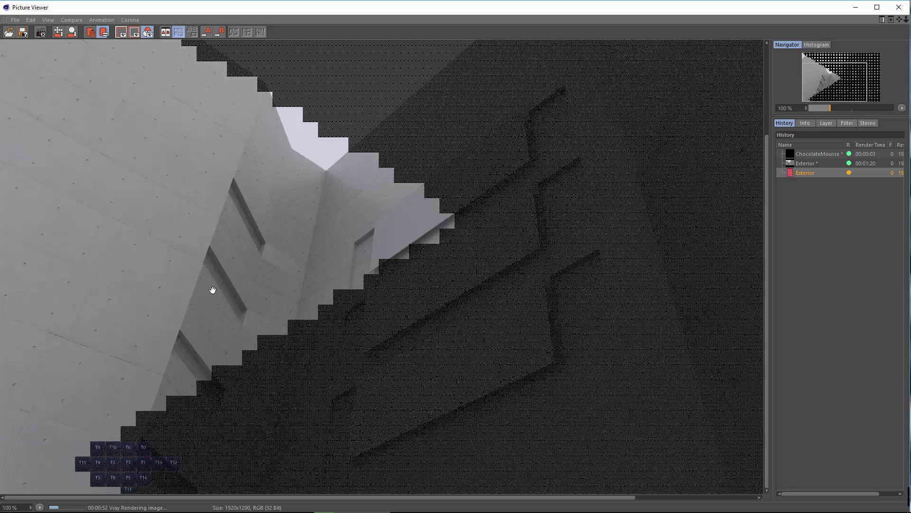
{"action": "left_click", "coordinate": [810, 164]}
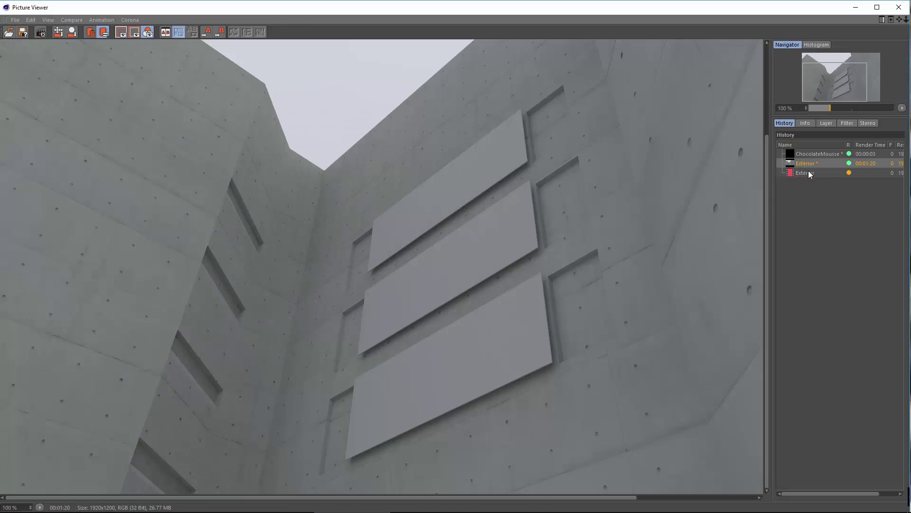
{"action": "left_click", "coordinate": [808, 171]}
{"action": "left_click", "coordinate": [816, 163]}
{"action": "left_click", "coordinate": [816, 171]}
{"action": "left_click", "coordinate": [821, 162]}
{"action": "left_click", "coordinate": [817, 171]}
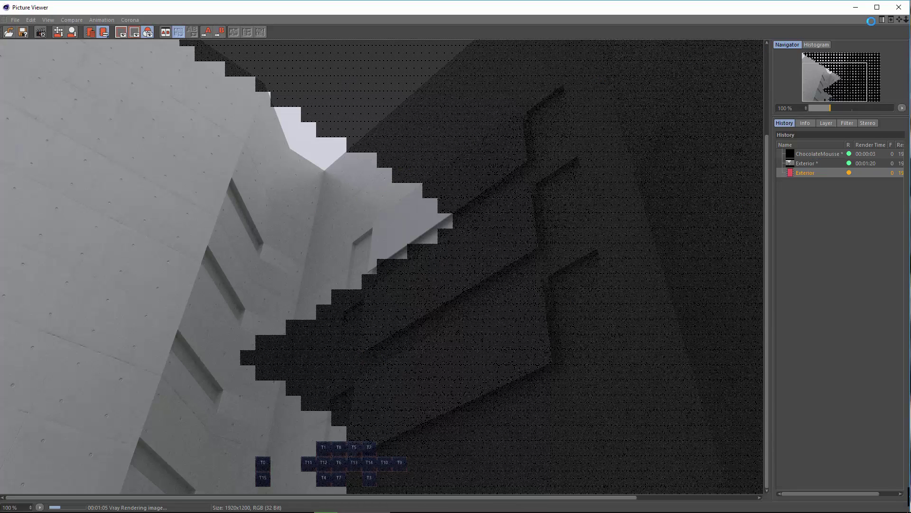
{"action": "left_click", "coordinate": [899, 8]}
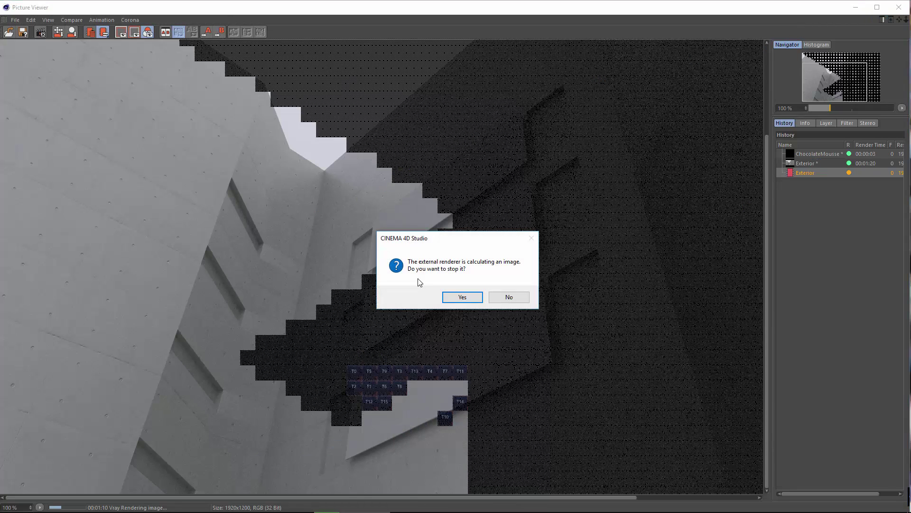
{"action": "left_click", "coordinate": [462, 296]}
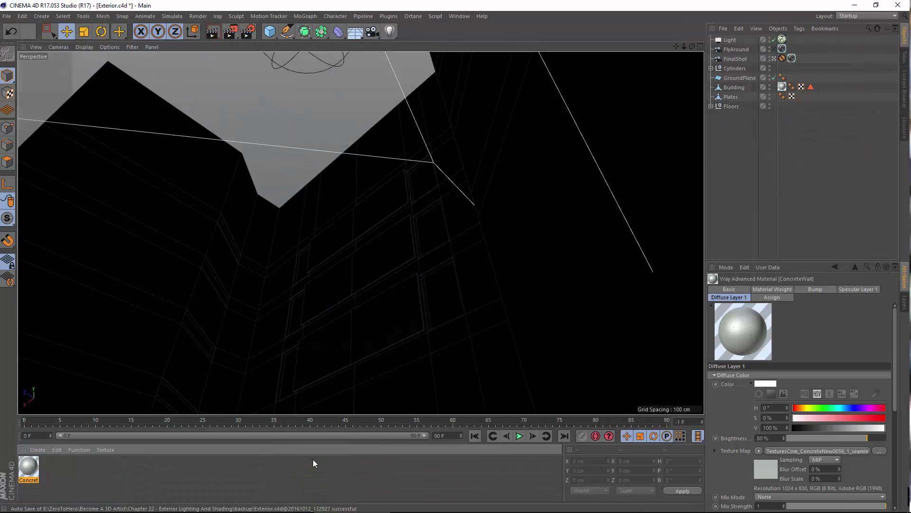
Set the ConcreteWall Fresnel IOR to 2 and close the Material Editor.
{"action": "double_click", "coordinate": [30, 469]}
{"action": "double_click", "coordinate": [379, 240]}
{"action": "type", "text": "2.8"}
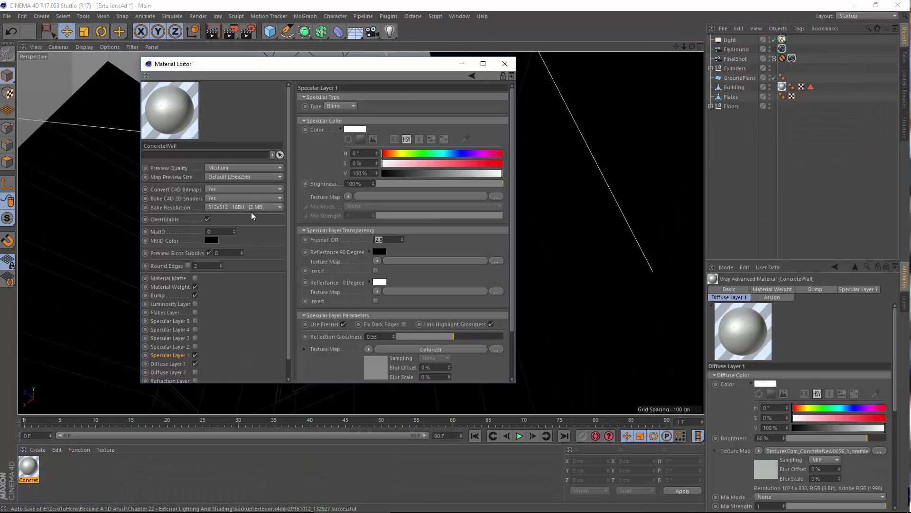
{"action": "key", "text": "Return"}
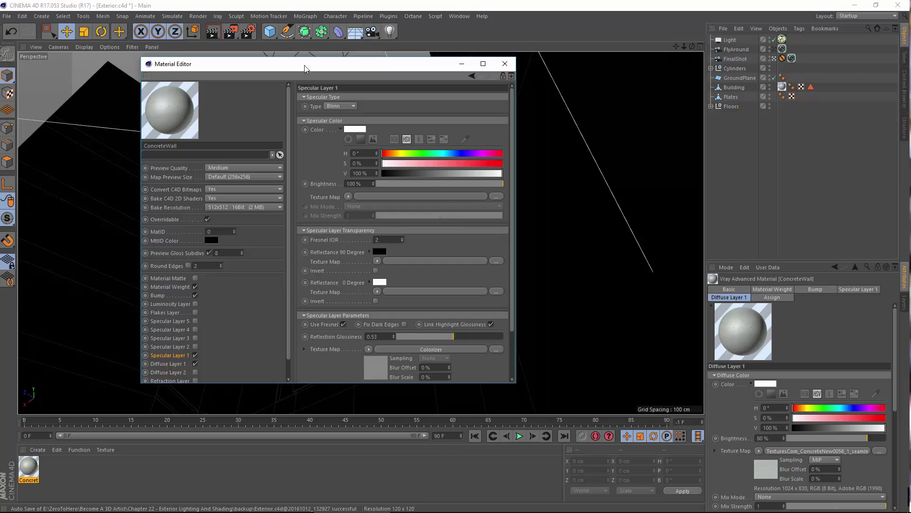
{"action": "left_click", "coordinate": [504, 64]}
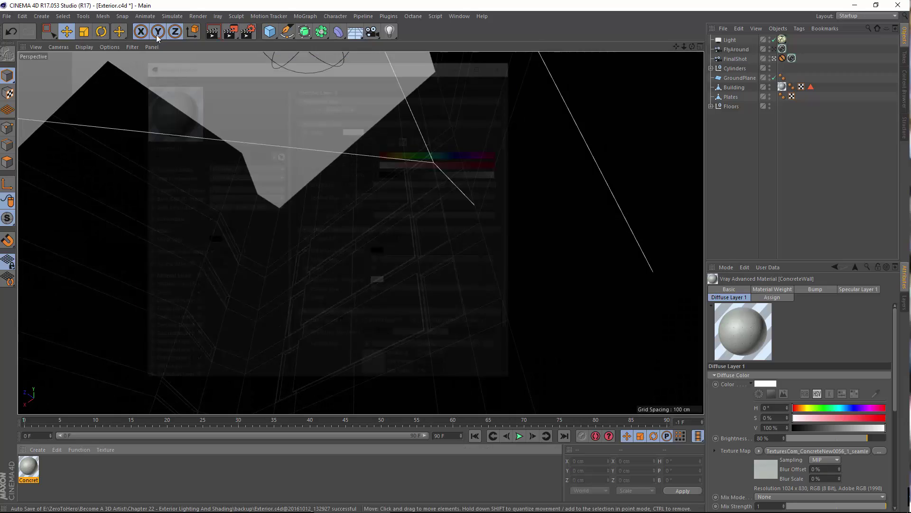
Render Exterior to the Picture Viewer and compare it against the previous History render.
{"action": "left_click", "coordinate": [198, 16]}
{"action": "left_click", "coordinate": [217, 62]}
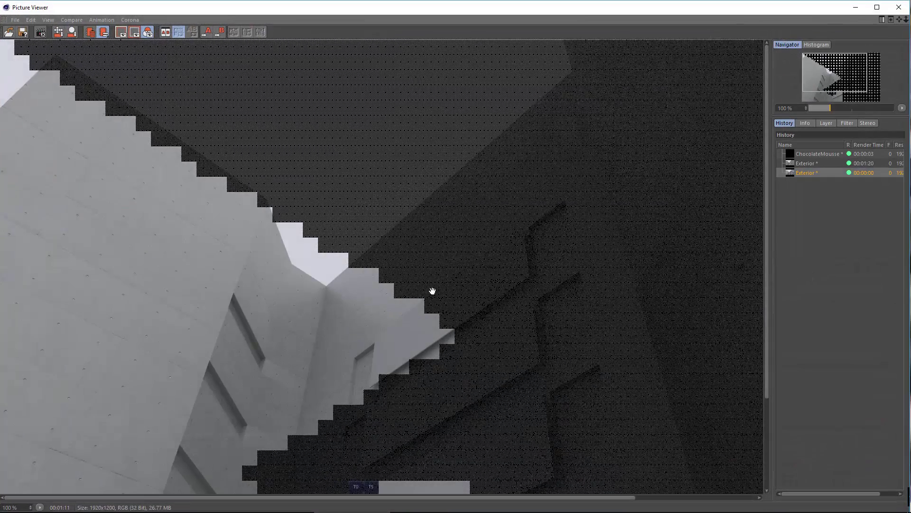
{"action": "left_click_drag", "start_coordinate": [422, 206], "coordinate": [498, 102]}
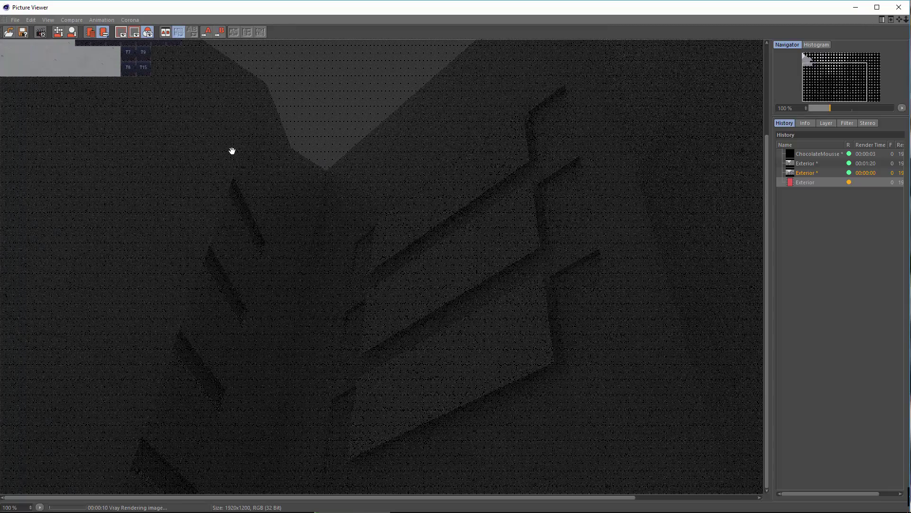
{"action": "left_click", "coordinate": [809, 171]}
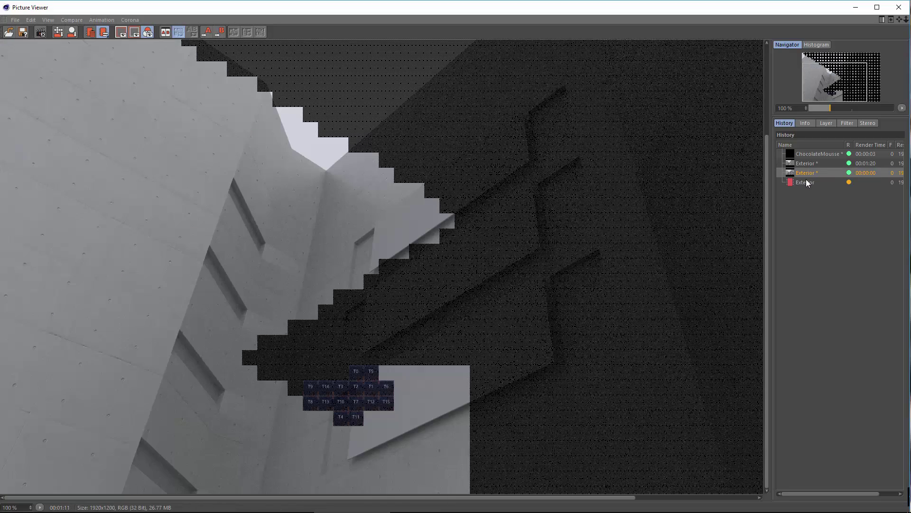
{"action": "left_click", "coordinate": [806, 179]}
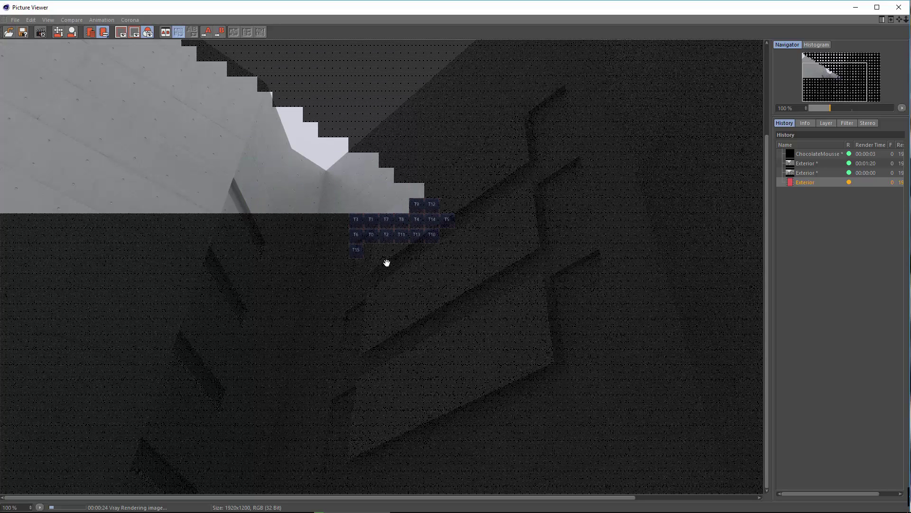
{"action": "left_click", "coordinate": [805, 173]}
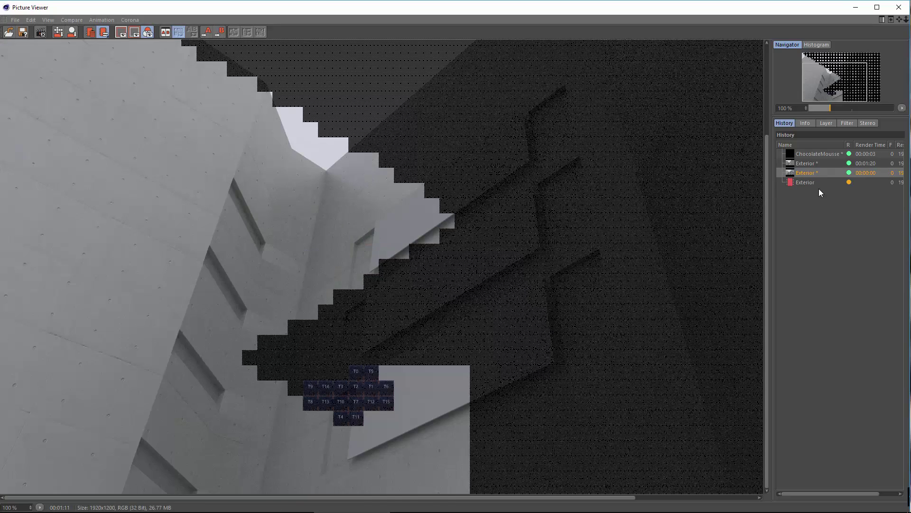
{"action": "left_click", "coordinate": [807, 182]}
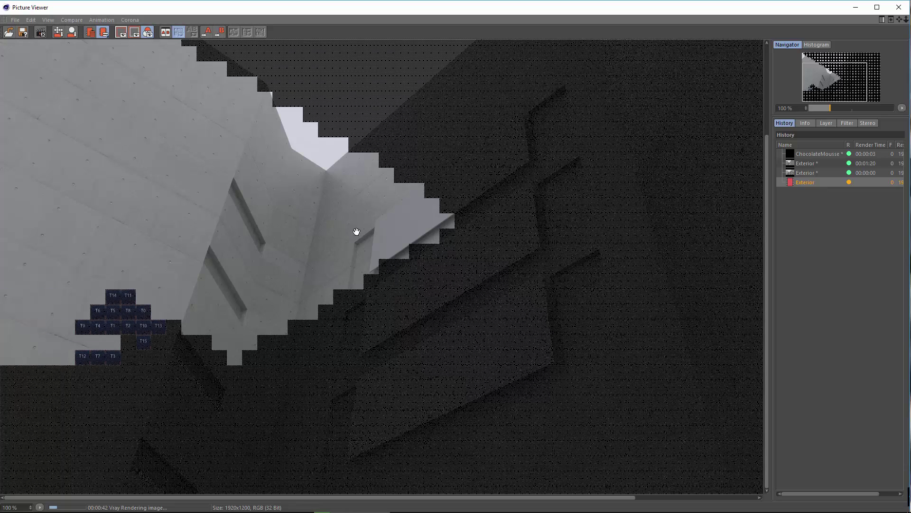
{"action": "left_click", "coordinate": [796, 170]}
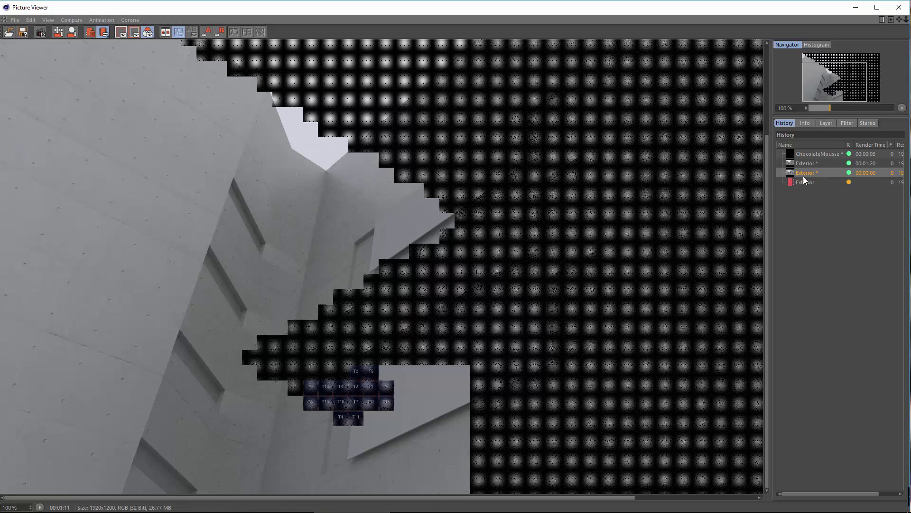
{"action": "left_click", "coordinate": [806, 180]}
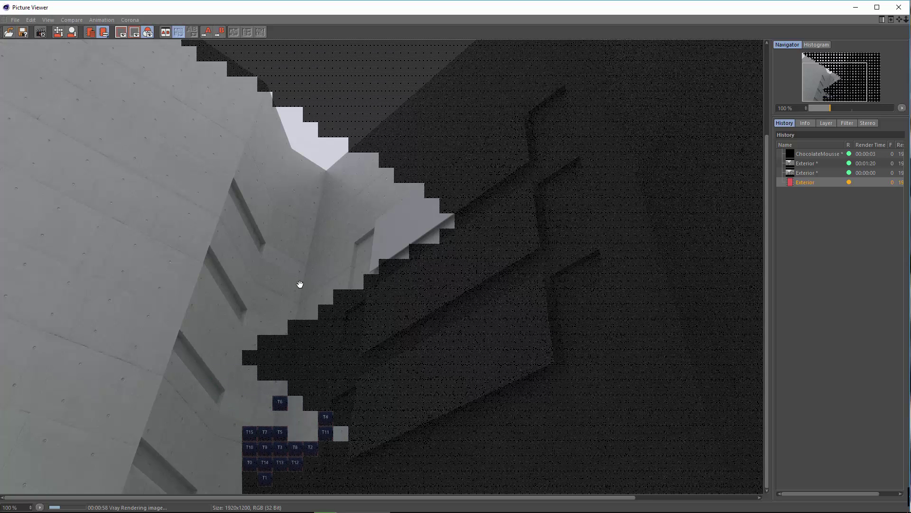
Pan across the render, then close the Picture Viewer and stop rendering.
{"action": "left_click_drag", "start_coordinate": [302, 284], "coordinate": [290, 226]}
{"action": "left_click_drag", "start_coordinate": [413, 293], "coordinate": [300, 249]}
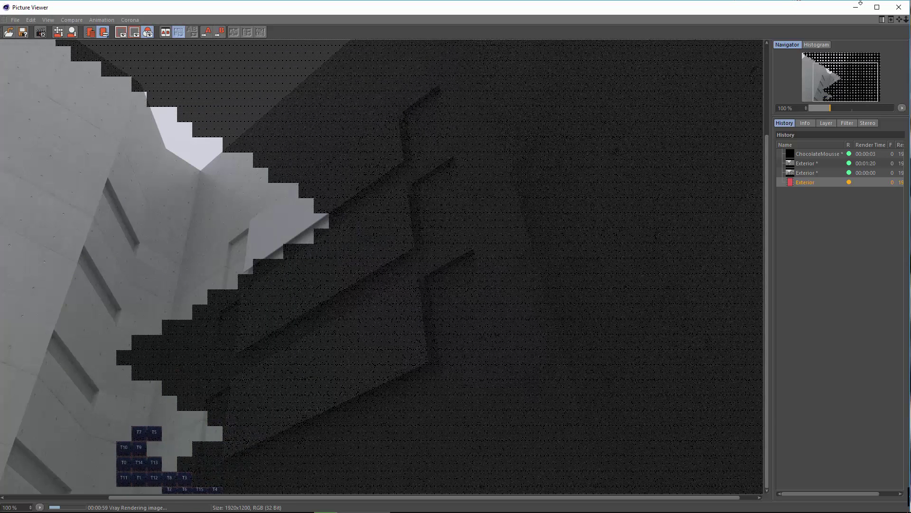
{"action": "left_click", "coordinate": [899, 7]}
{"action": "left_click", "coordinate": [455, 296]}
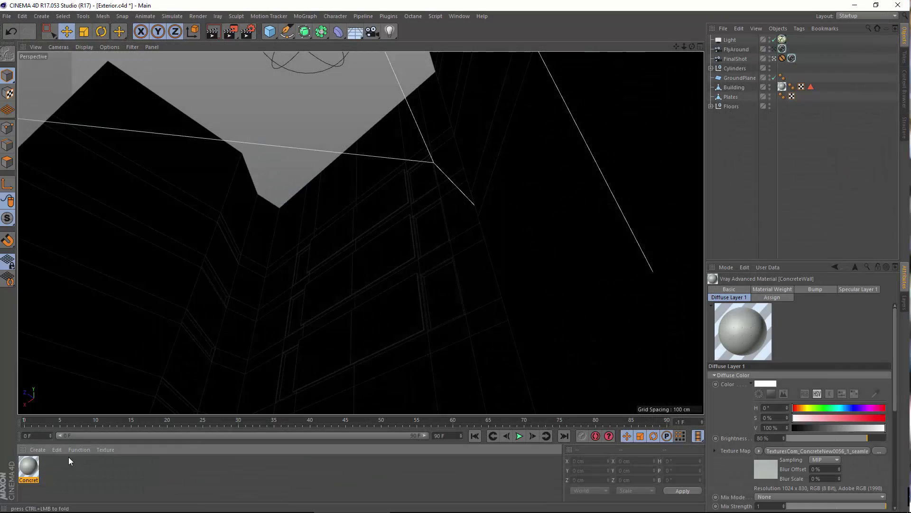
Create a VrayAdvancedMaterial with Diffuse off and Refraction and Specular layers on.
{"action": "left_click", "coordinate": [35, 449]}
{"action": "mouse_move", "coordinate": [58, 372]}
{"action": "mouse_move", "coordinate": [180, 354]}
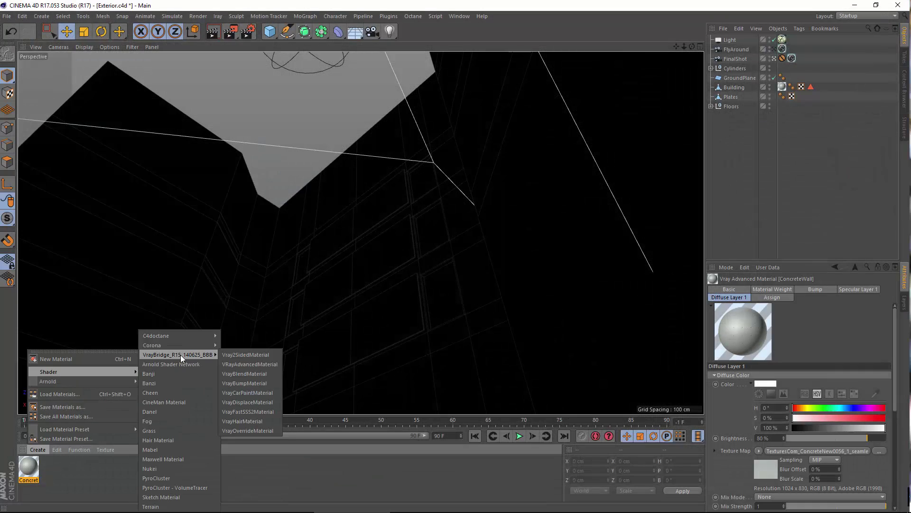
{"action": "left_click", "coordinate": [245, 364]}
{"action": "double_click", "coordinate": [28, 467]}
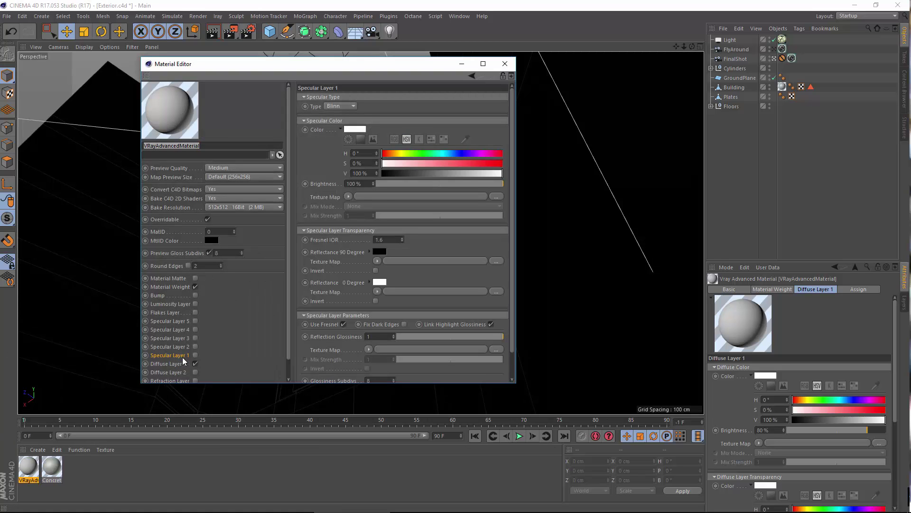
{"action": "left_click", "coordinate": [177, 364]}
{"action": "scroll", "coordinate": [304, 257], "scroll_direction": "down", "scroll_amount": 1}
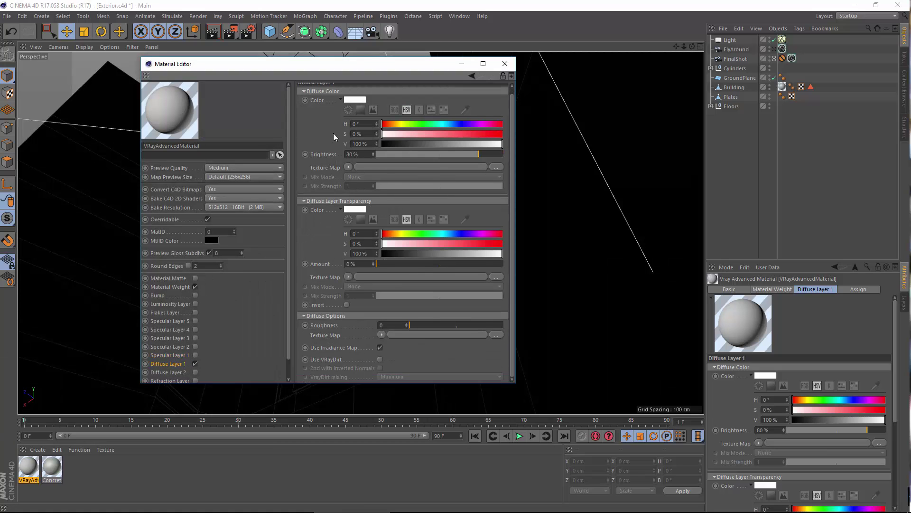
{"action": "left_click", "coordinate": [195, 364]}
{"action": "scroll", "coordinate": [229, 367], "scroll_direction": "down", "scroll_amount": 2}
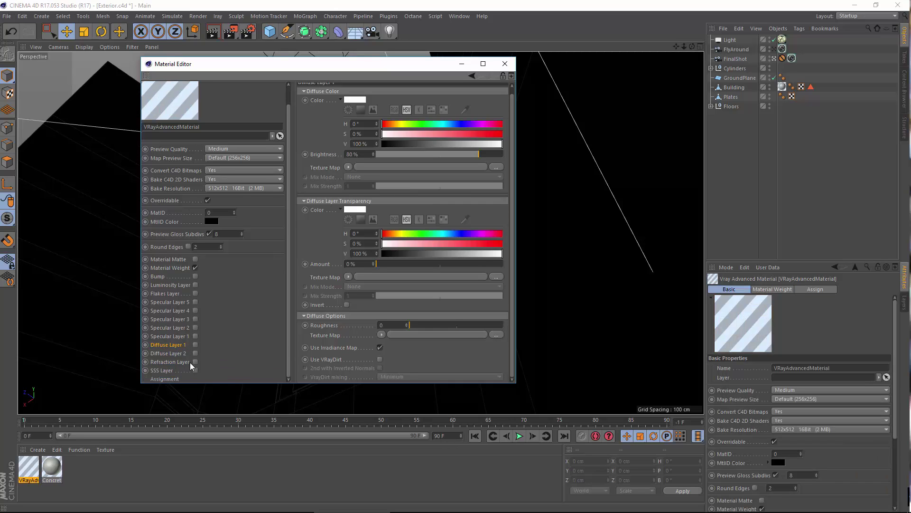
{"action": "left_click", "coordinate": [196, 362]}
{"action": "left_click", "coordinate": [195, 337]}
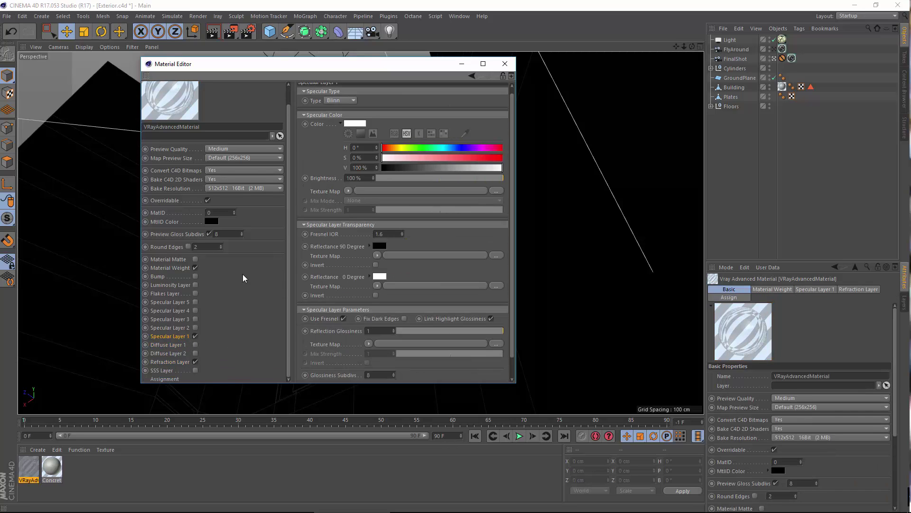
Set reflection glossiness 0.99, with 64 glossiness subdivs on both specular and refraction layers.
{"action": "scroll", "coordinate": [244, 277], "scroll_direction": "up", "scroll_amount": 2}
{"action": "scroll", "coordinate": [302, 339], "scroll_direction": "up", "scroll_amount": 1}
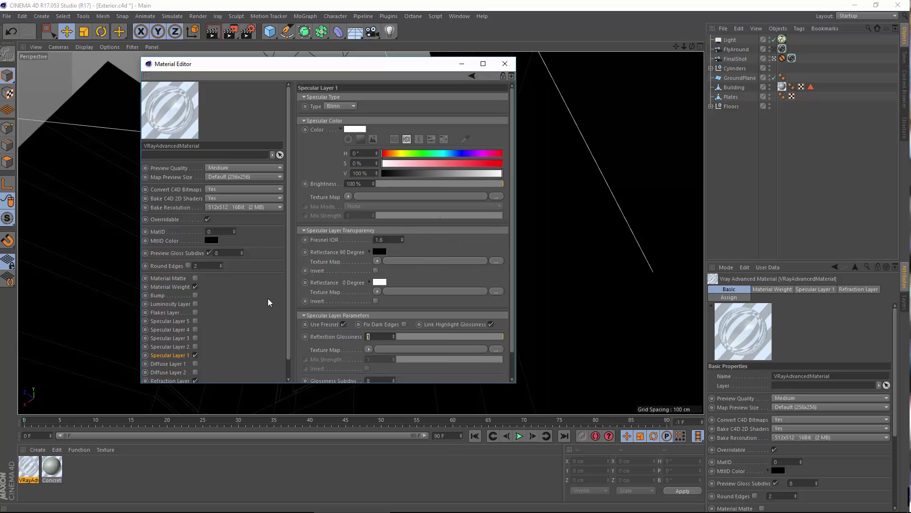
{"action": "type", "text": "9"}
{"action": "key", "text": "Return"}
{"action": "scroll", "coordinate": [359, 238], "scroll_direction": "down", "scroll_amount": 3}
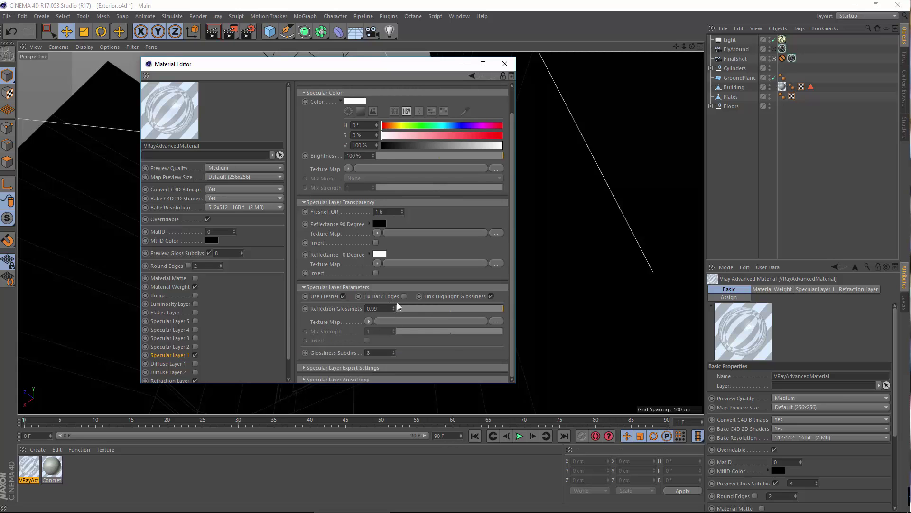
{"action": "type", "text": "64"}
{"action": "key", "text": "Return"}
{"action": "left_click", "coordinate": [171, 380]}
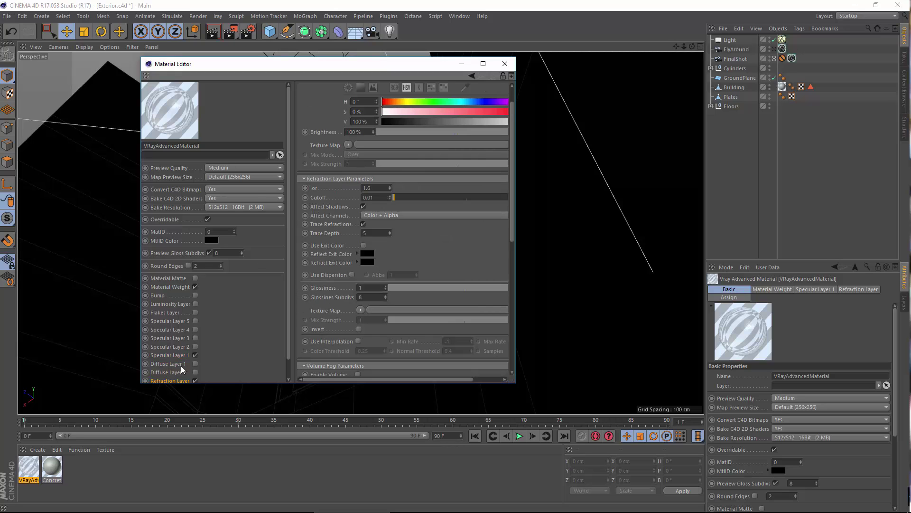
{"action": "type", "text": "64"}
{"action": "key", "text": "Return"}
{"action": "scroll", "coordinate": [445, 248], "scroll_direction": "up", "scroll_amount": 2}
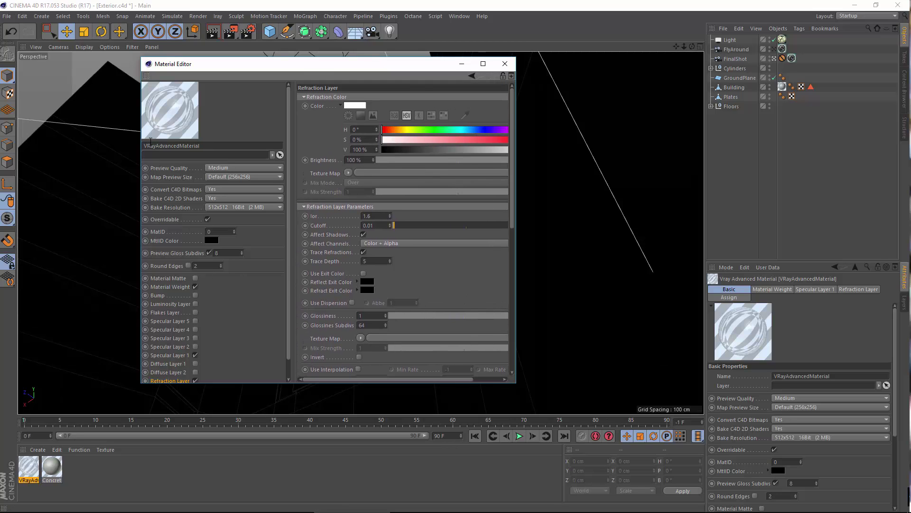
Rename the material Glas and apply it to Building's Polygon Selection.
{"action": "left_click", "coordinate": [505, 64]}
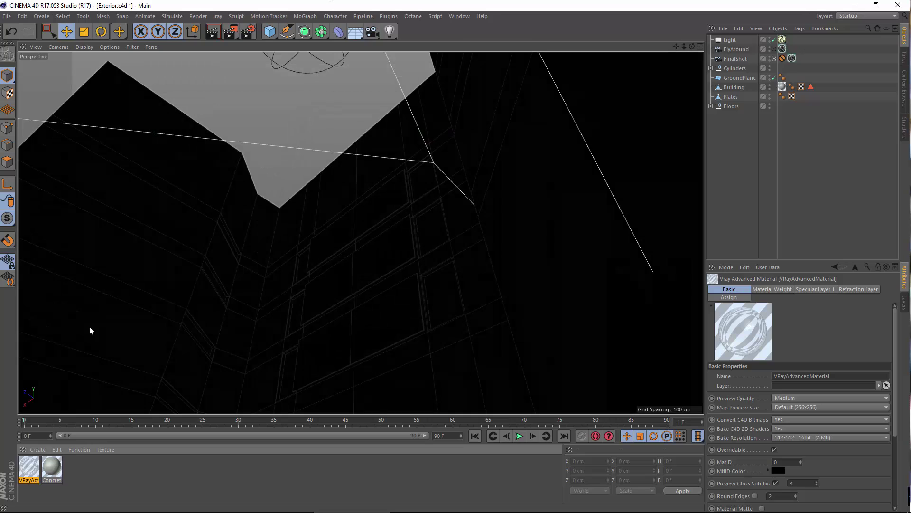
{"action": "double_click", "coordinate": [28, 480]}
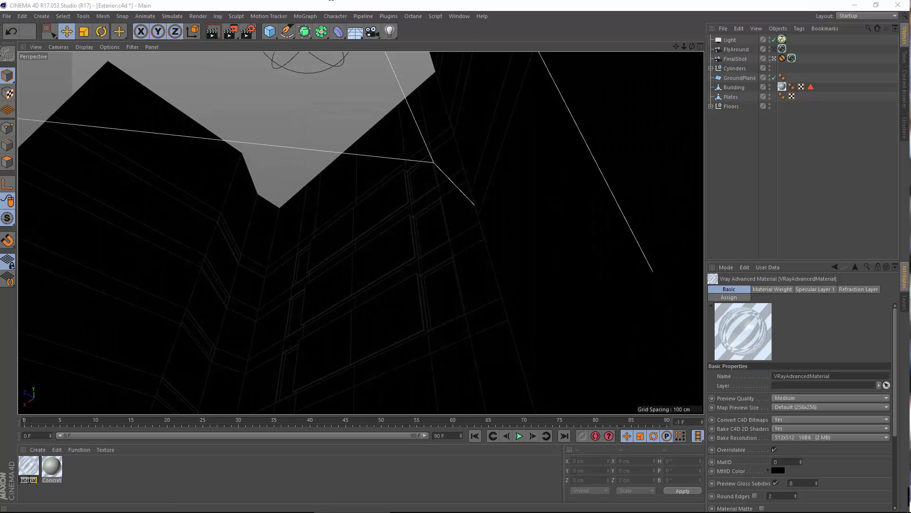
{"action": "type", "text": "Glas"}
{"action": "key", "text": "Return"}
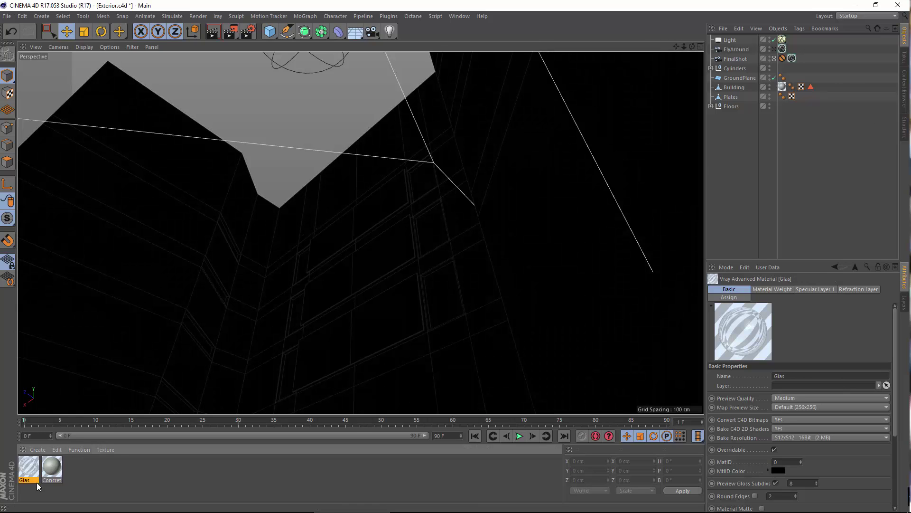
{"action": "left_click_drag", "start_coordinate": [188, 323], "coordinate": [827, 122]}
{"action": "left_click_drag", "start_coordinate": [768, 300], "coordinate": [791, 320]}
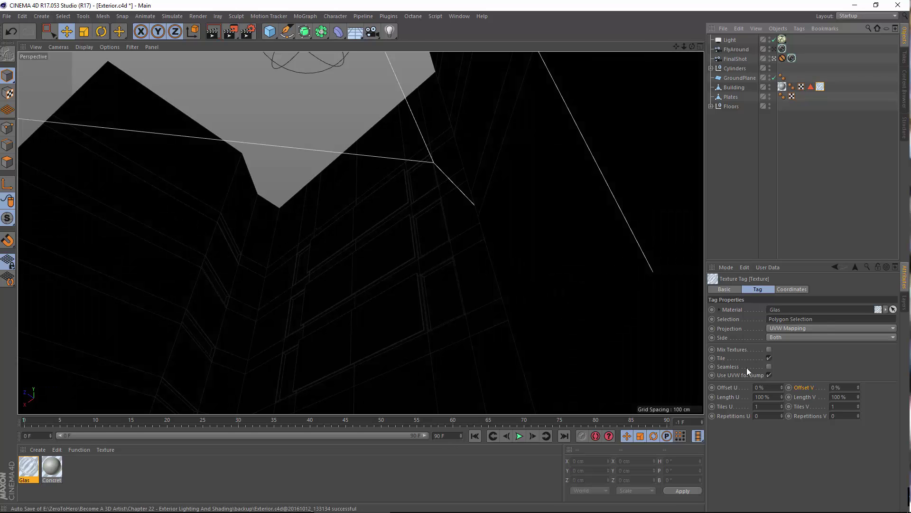
{"action": "left_click", "coordinate": [734, 87]}
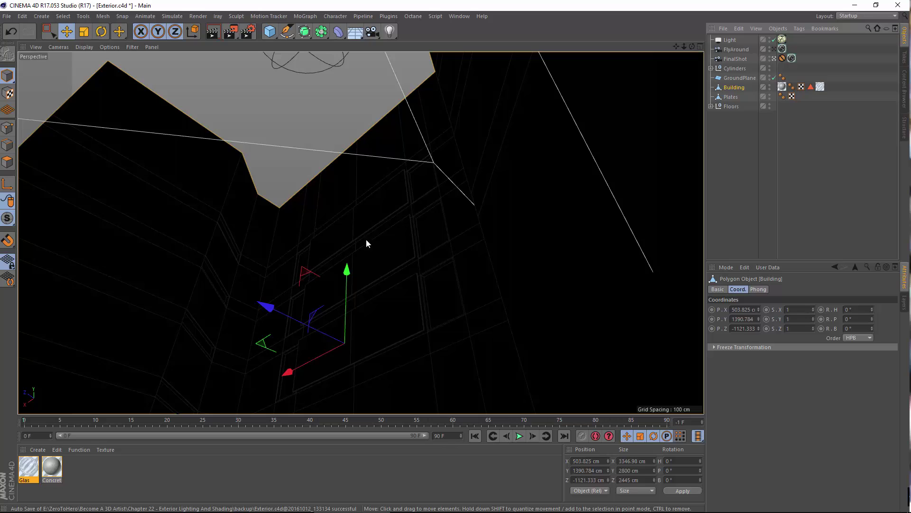
{"action": "left_click", "coordinate": [198, 16]}
Render Exterior to the Picture Viewer and switch History to the in-progress render.
{"action": "left_click", "coordinate": [215, 64]}
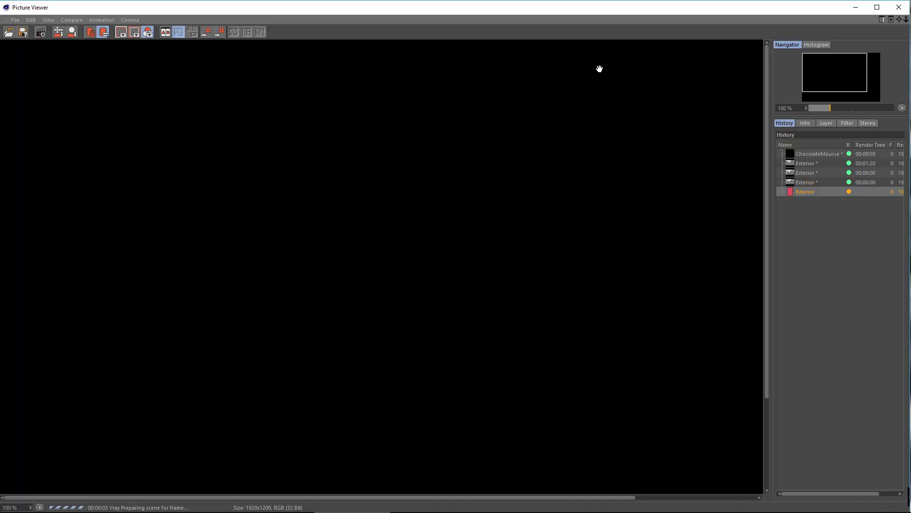
{"action": "left_click", "coordinate": [813, 183]}
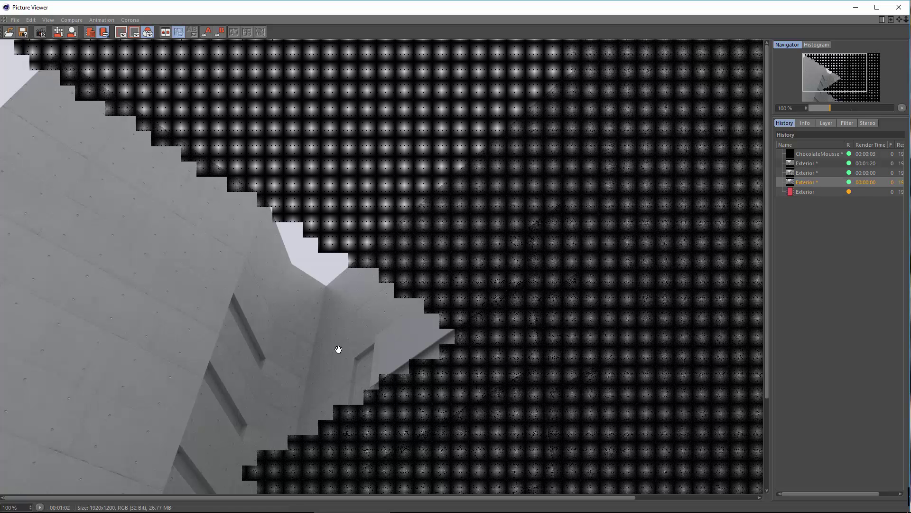
{"action": "scroll", "coordinate": [339, 350], "scroll_direction": "down", "scroll_amount": 3}
{"action": "scroll", "coordinate": [398, 184], "scroll_direction": "down", "scroll_amount": 2}
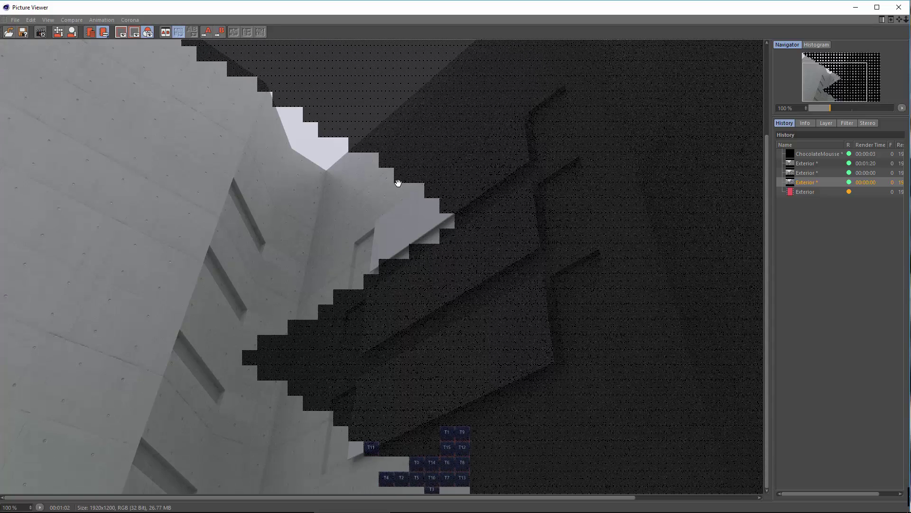
{"action": "scroll", "coordinate": [442, 259], "scroll_direction": "up", "scroll_amount": 2}
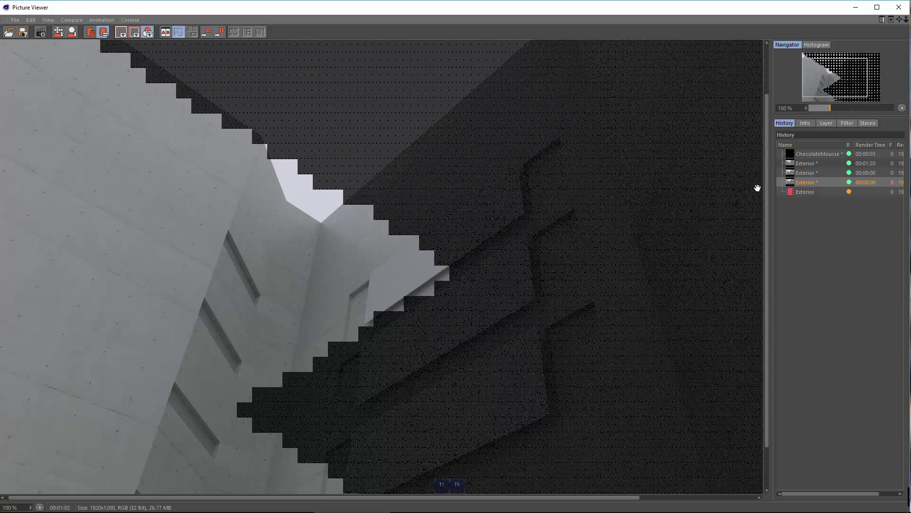
{"action": "left_click", "coordinate": [810, 194]}
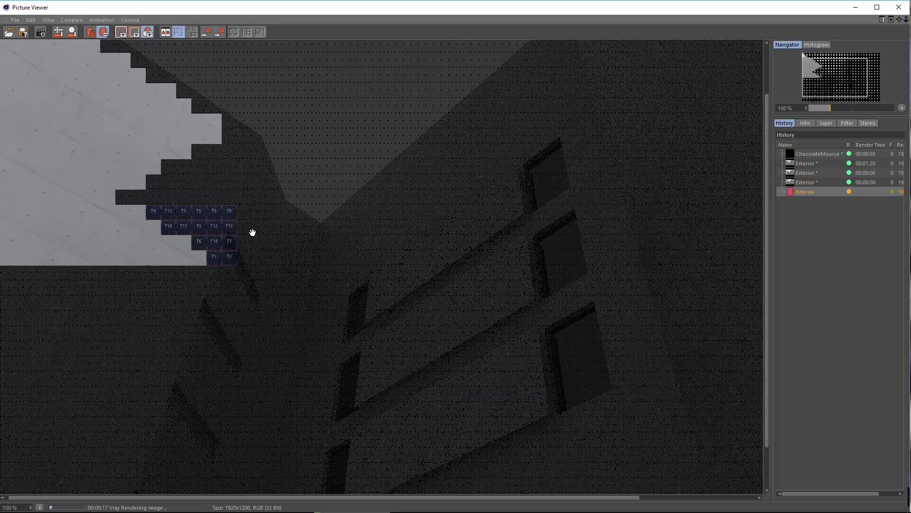
Pan around the render to inspect the concrete walls and floor slabs filling in.
{"action": "left_click_drag", "start_coordinate": [287, 269], "coordinate": [268, 227]}
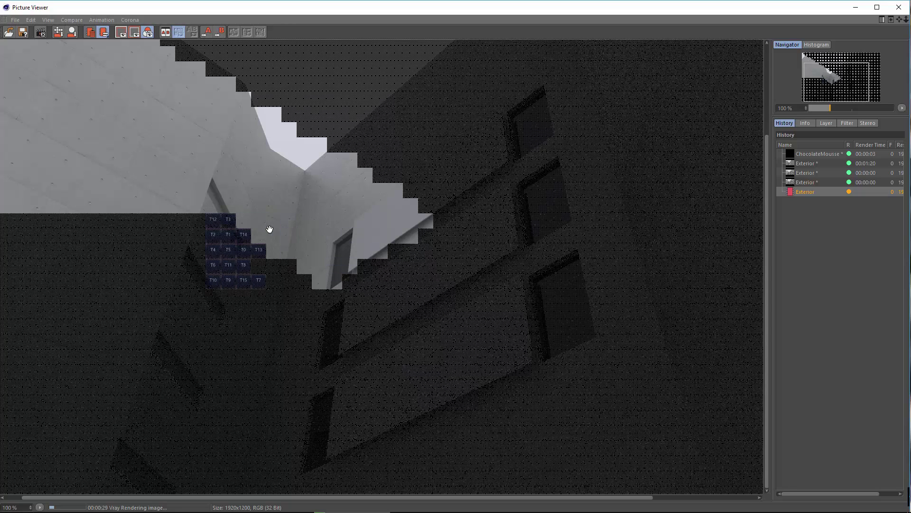
{"action": "left_click_drag", "start_coordinate": [329, 224], "coordinate": [374, 350]}
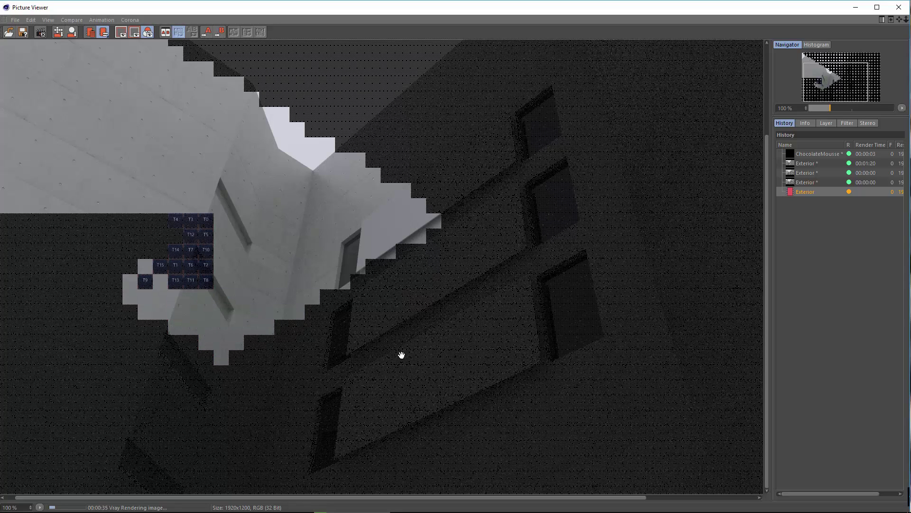
{"action": "left_click_drag", "start_coordinate": [370, 321], "coordinate": [406, 264]}
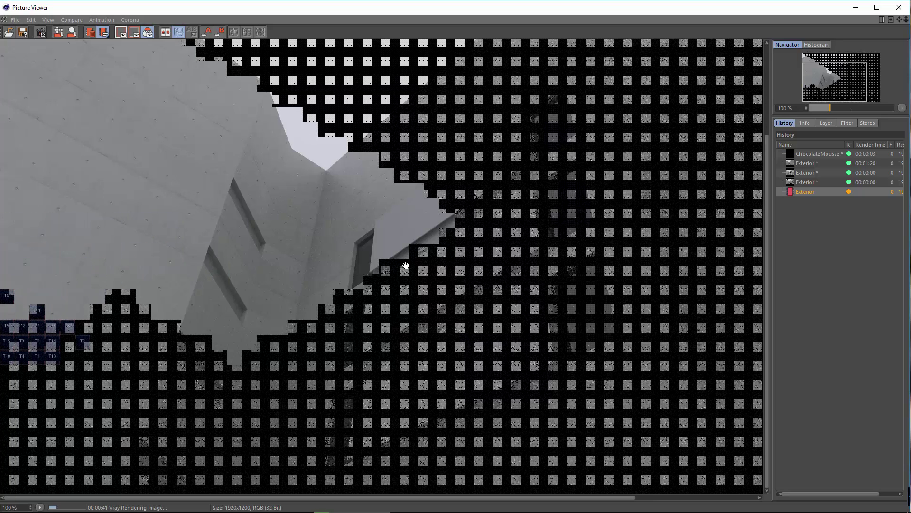
{"action": "left_click_drag", "start_coordinate": [252, 258], "coordinate": [244, 200]}
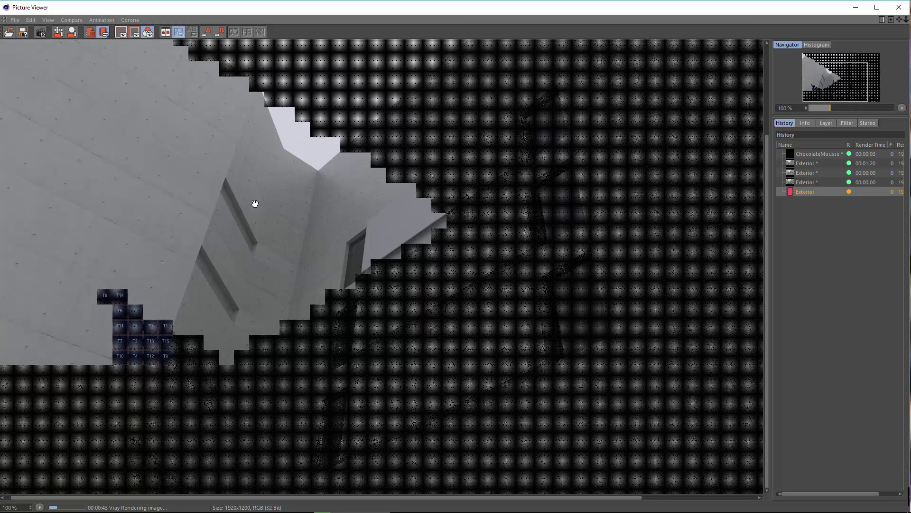
{"action": "left_click_drag", "start_coordinate": [222, 251], "coordinate": [271, 322]}
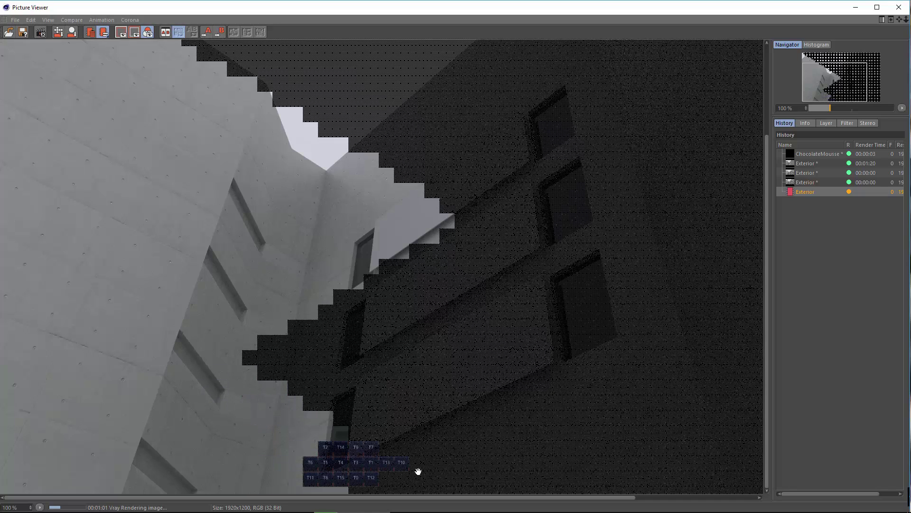
{"action": "left_click_drag", "start_coordinate": [237, 422], "coordinate": [232, 382]}
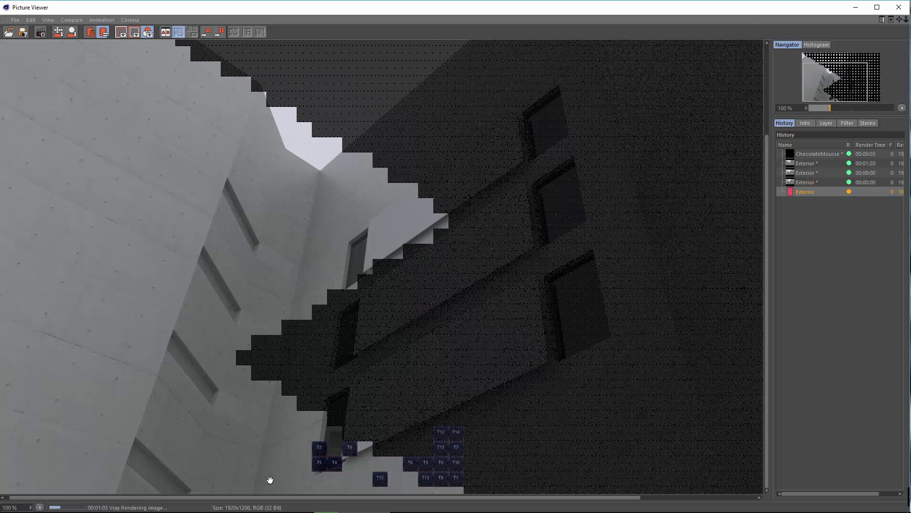
{"action": "mouse_move", "coordinate": [294, 510]}
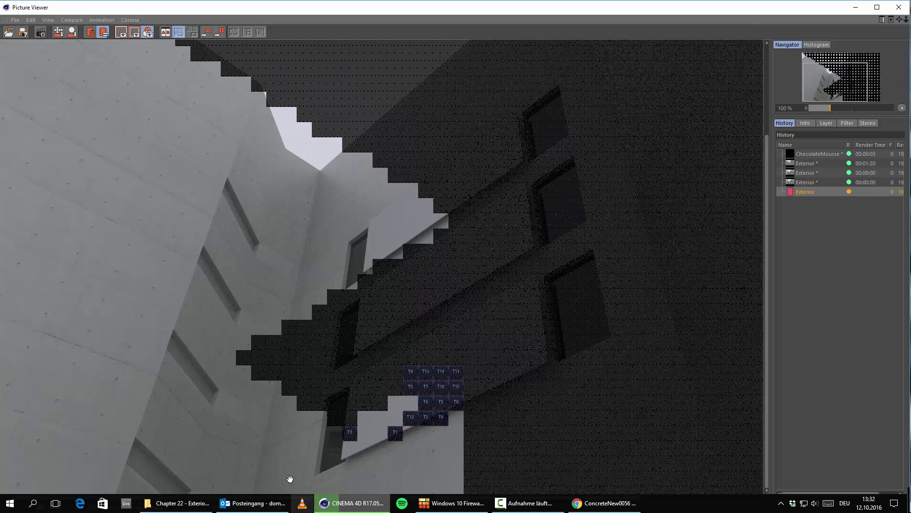
{"action": "left_click_drag", "start_coordinate": [301, 446], "coordinate": [315, 443]}
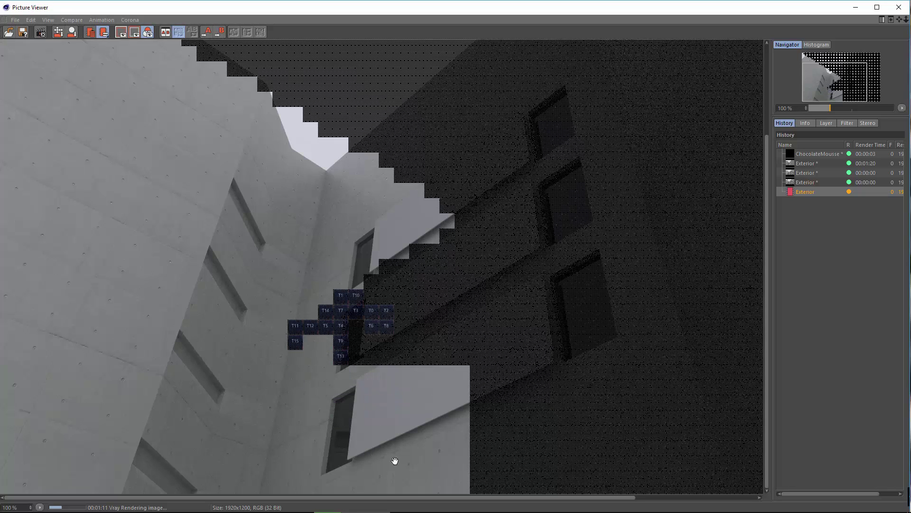
{"action": "left_click_drag", "start_coordinate": [396, 431], "coordinate": [382, 431]}
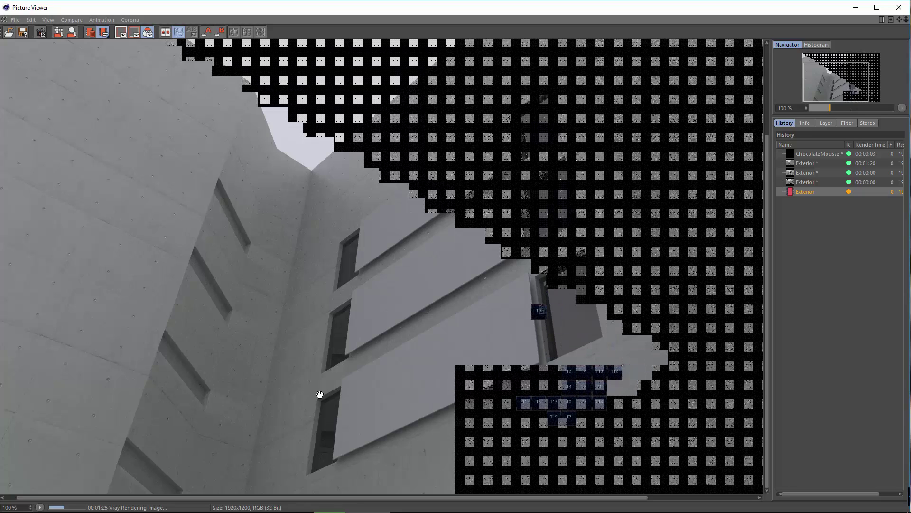
Pan around the Exterior render until it completes in 2:33, checking edges and windows.
{"action": "left_click_drag", "start_coordinate": [361, 375], "coordinate": [339, 366]}
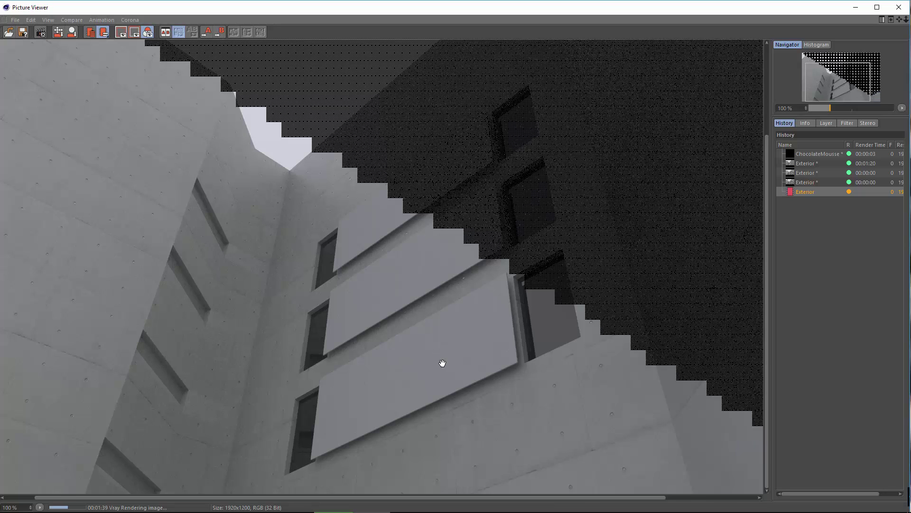
{"action": "left_click_drag", "start_coordinate": [442, 363], "coordinate": [404, 300]}
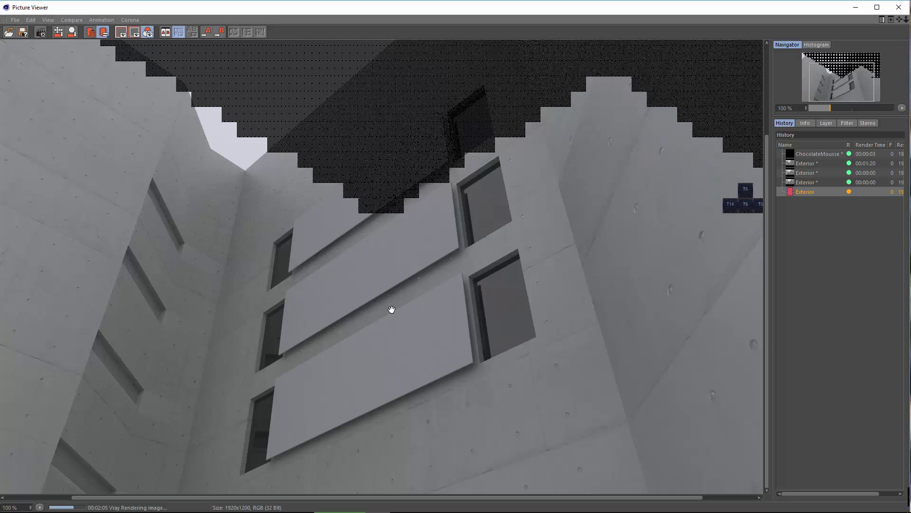
{"action": "left_click_drag", "start_coordinate": [718, 399], "coordinate": [556, 304]}
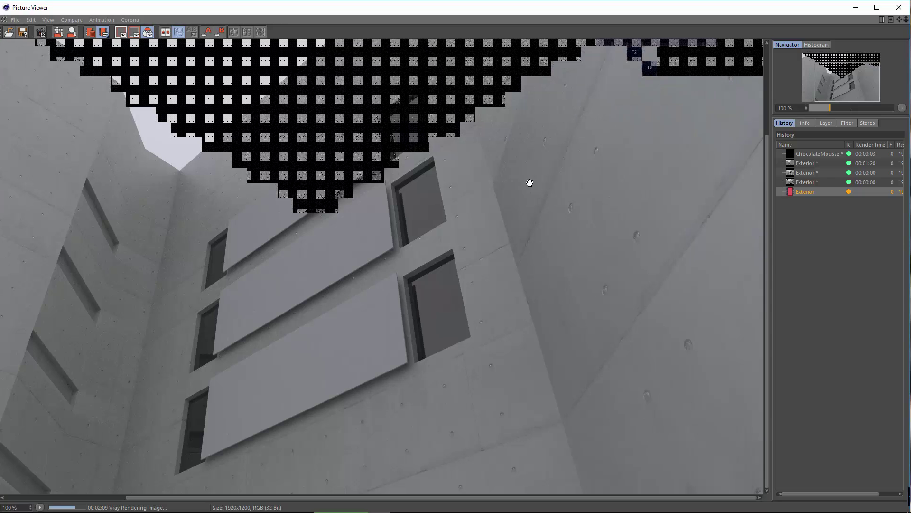
{"action": "left_click_drag", "start_coordinate": [393, 198], "coordinate": [486, 275]}
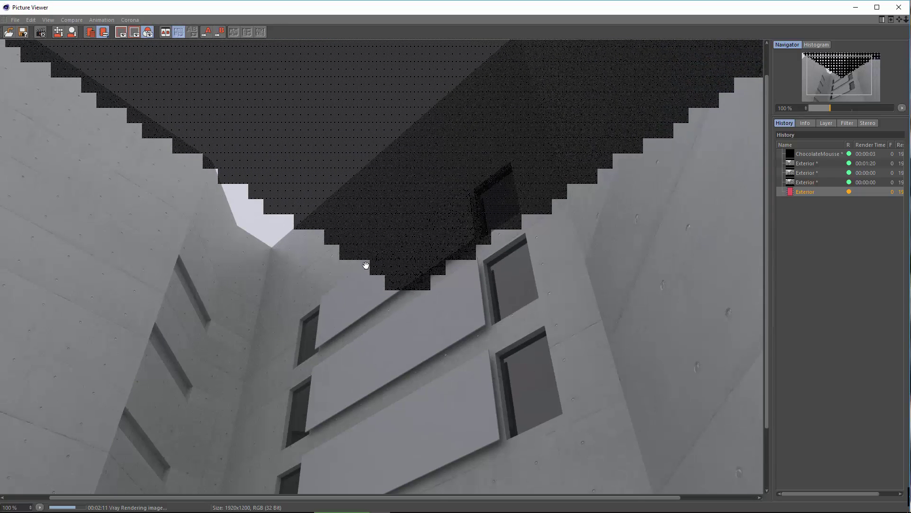
{"action": "left_click_drag", "start_coordinate": [366, 265], "coordinate": [464, 204]}
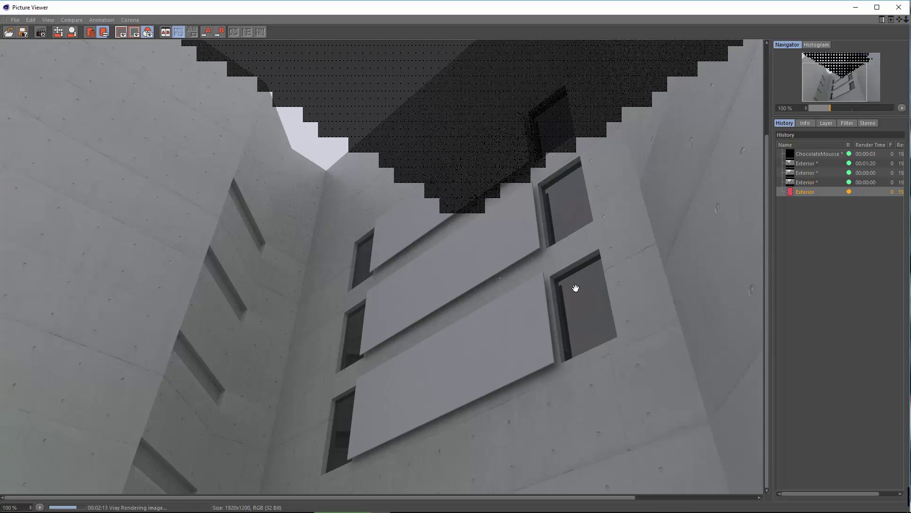
{"action": "left_click_drag", "start_coordinate": [576, 288], "coordinate": [404, 267]}
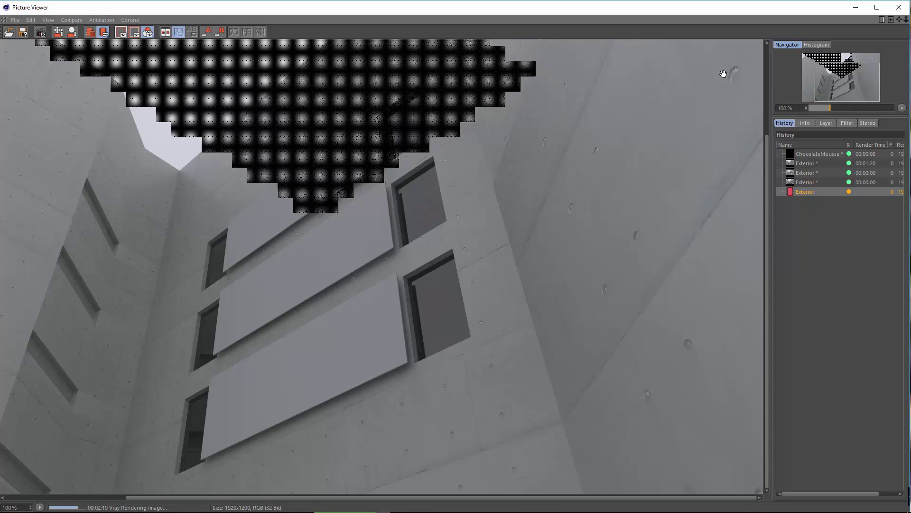
{"action": "left_click_drag", "start_coordinate": [724, 127], "coordinate": [689, 283]}
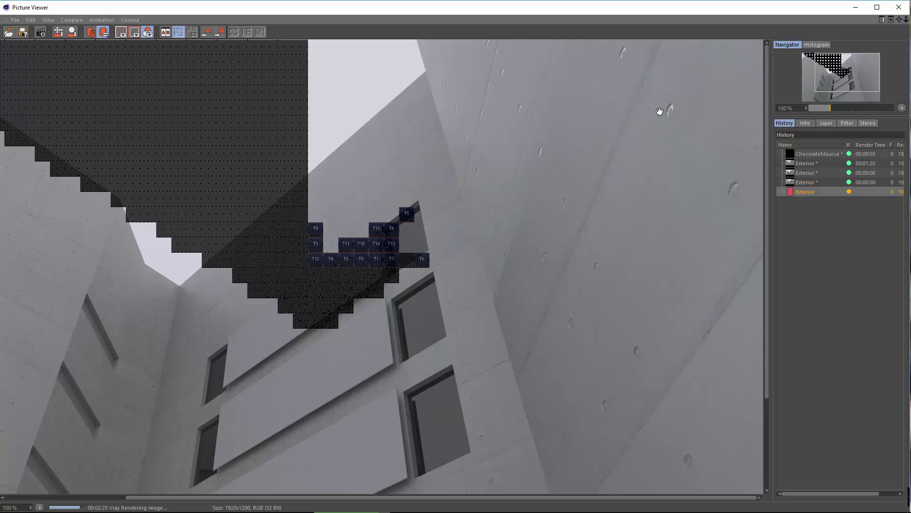
{"action": "left_click_drag", "start_coordinate": [479, 113], "coordinate": [541, 199]}
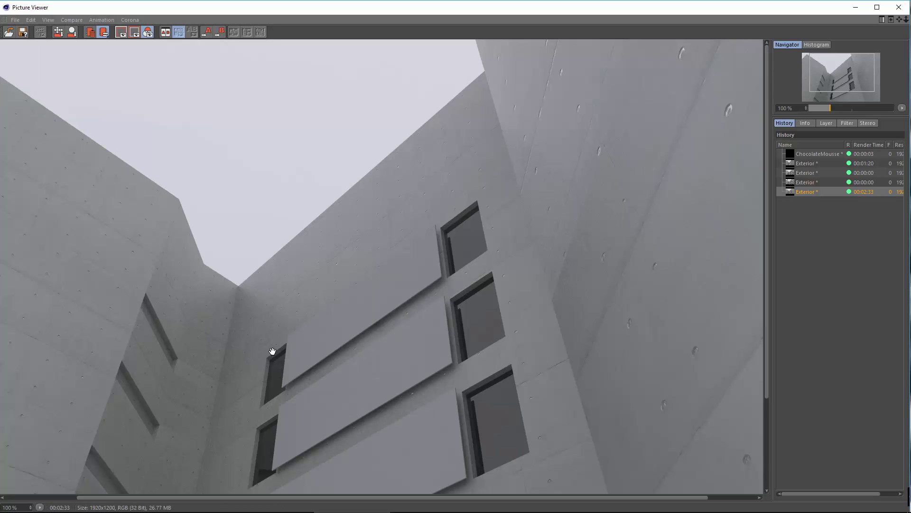
{"action": "left_click_drag", "start_coordinate": [273, 351], "coordinate": [519, 242]}
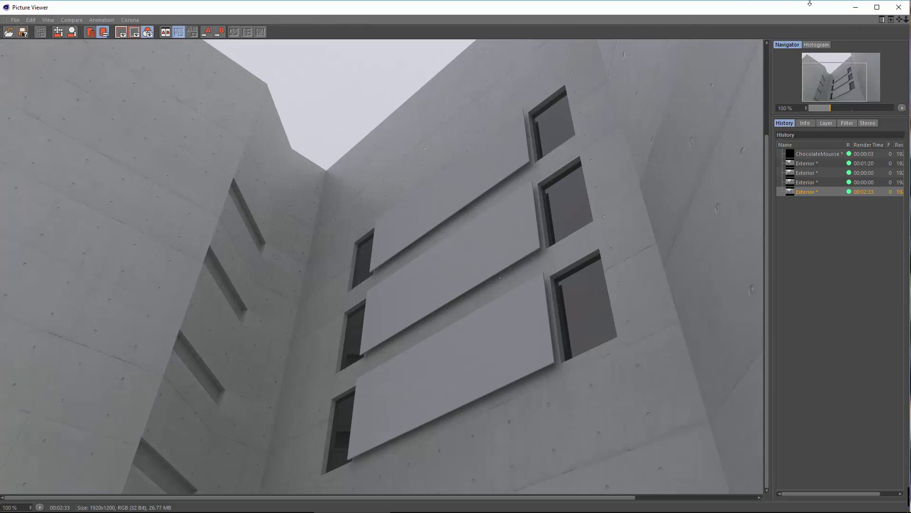
Close the Picture Viewer, duplicate the Glas material and rename the copy Frosted Glas.
{"action": "left_click", "coordinate": [898, 7]}
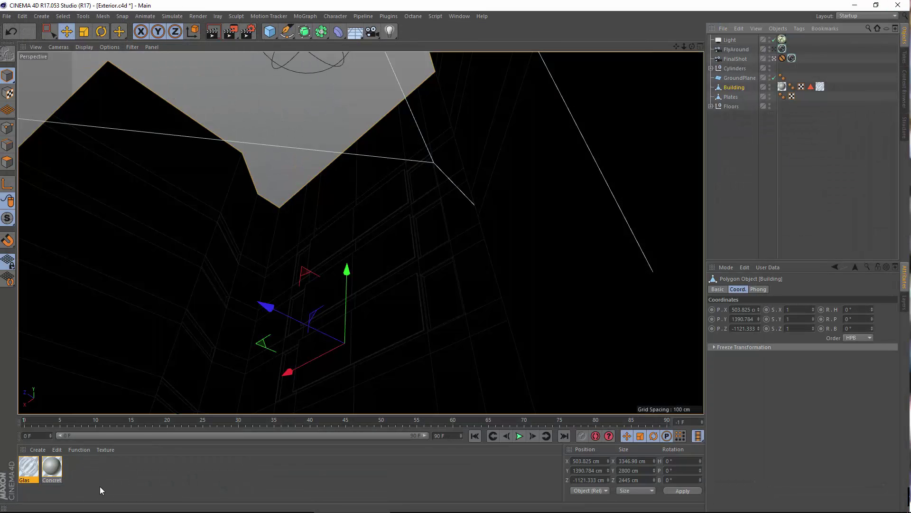
{"action": "left_click", "coordinate": [99, 486]}
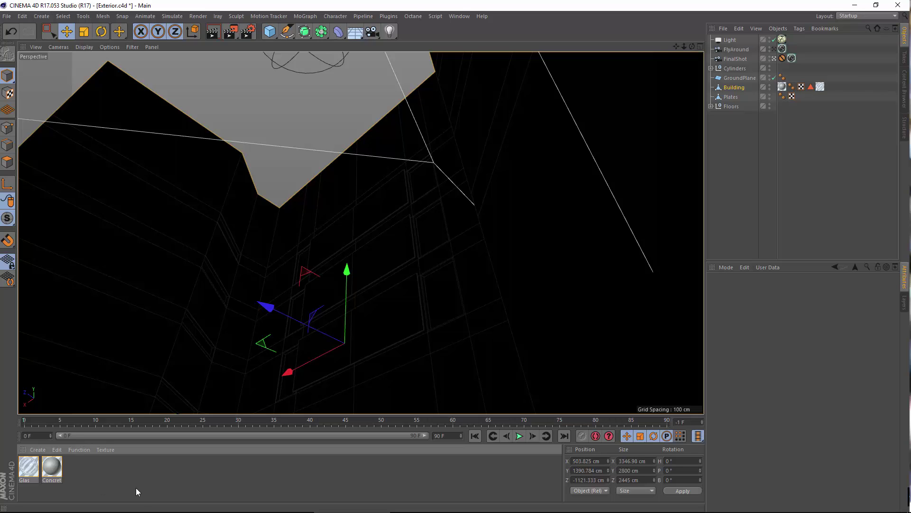
{"action": "left_click_drag", "start_coordinate": [21, 471], "coordinate": [19, 473], "text": "ctrl"}
{"action": "double_click", "coordinate": [28, 468]}
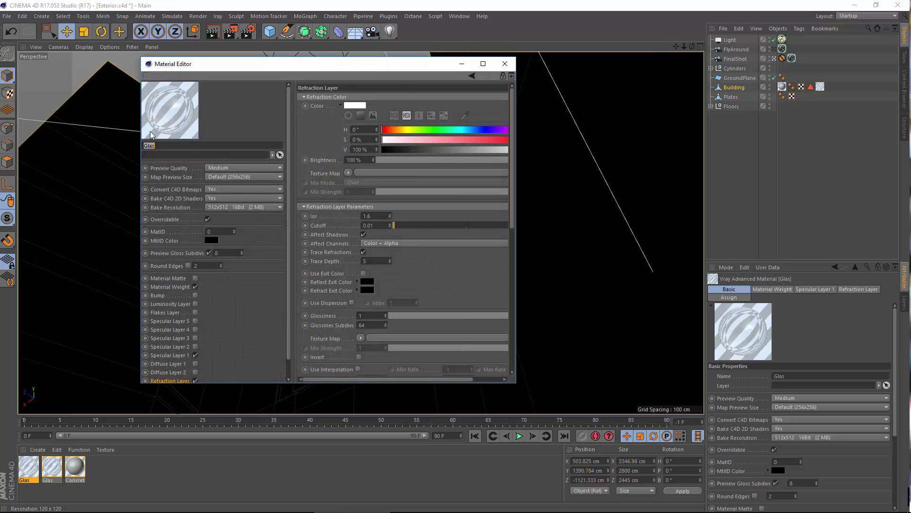
{"action": "type", "text": "rrosted Glas"}
{"action": "key", "text": "Return"}
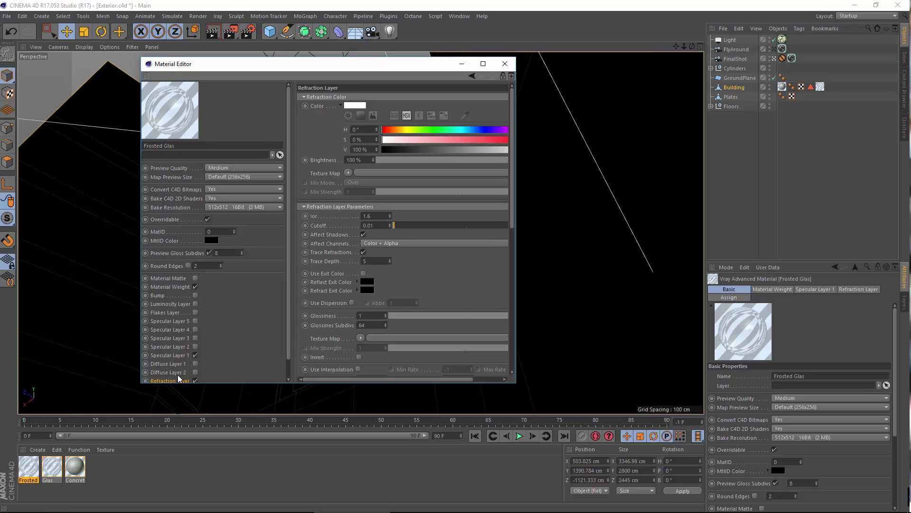
Lower Frosted Glas's Refraction Layer glossiness to 0.75.
{"action": "scroll", "coordinate": [464, 251], "scroll_direction": "down", "scroll_amount": 2}
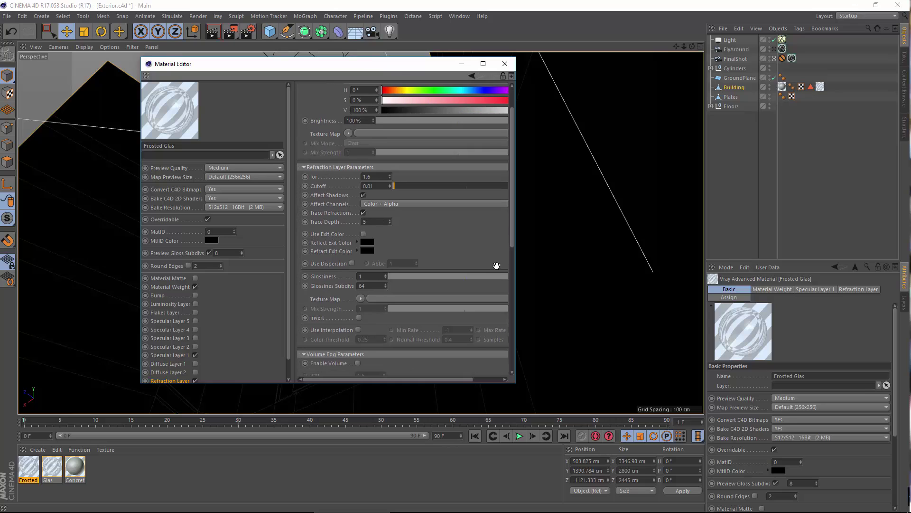
{"action": "scroll", "coordinate": [496, 275], "scroll_direction": "up", "scroll_amount": 2}
{"action": "mouse_move", "coordinate": [498, 314]}
{"action": "left_mouse_down"}
{"action": "mouse_move", "coordinate": [483, 313]}
{"action": "mouse_move", "coordinate": [492, 315]}
{"action": "left_mouse_up"}
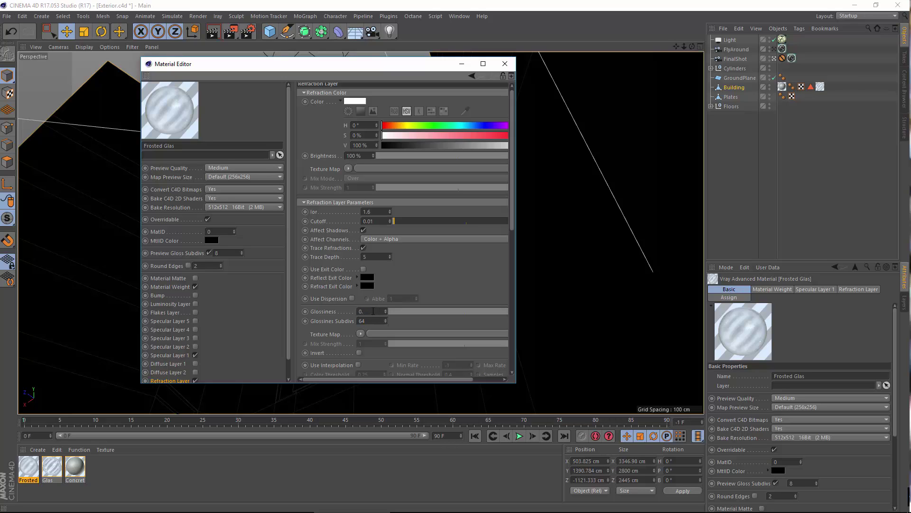
{"action": "type", "text": "5"}
{"action": "key", "text": "Return"}
{"action": "scroll", "coordinate": [434, 296], "scroll_direction": "up", "scroll_amount": 1}
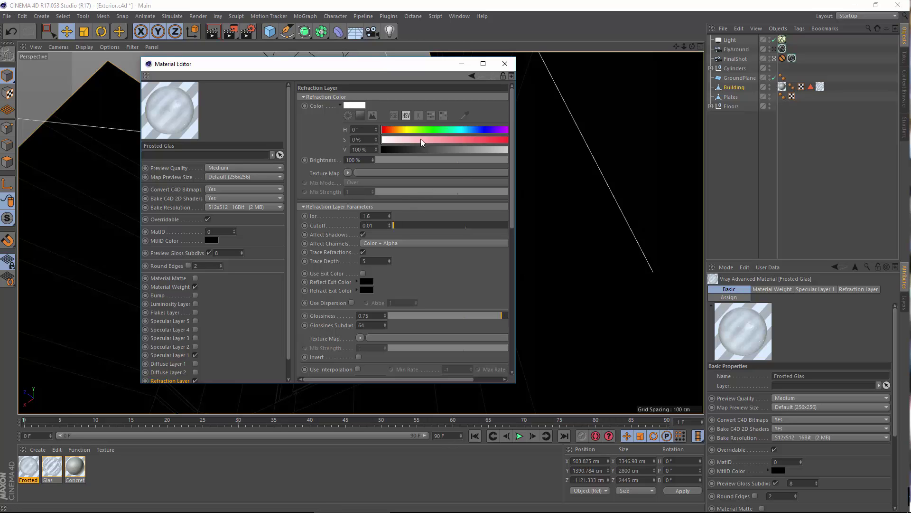
{"action": "left_click_drag", "start_coordinate": [378, 74], "coordinate": [484, 90]}
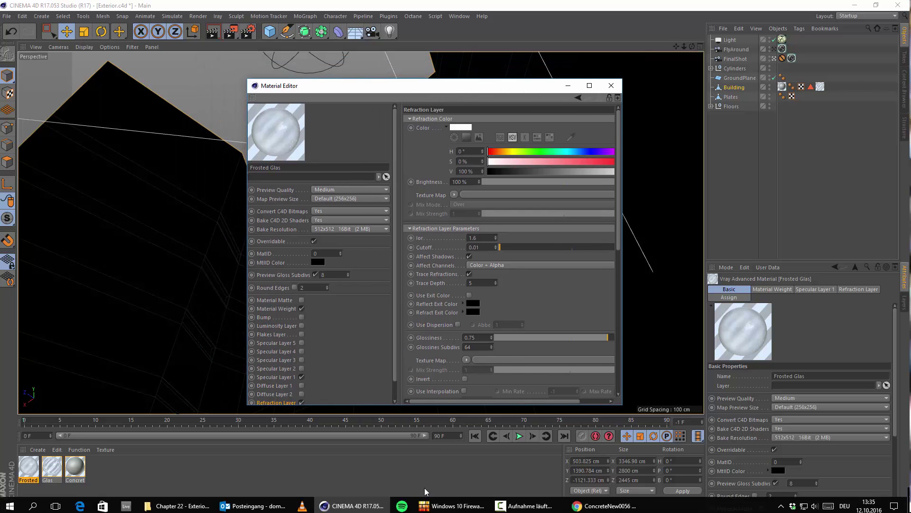
Switch to the textures.com concrete page in Chrome and open the Wood category.
{"action": "mouse_move", "coordinate": [179, 484]}
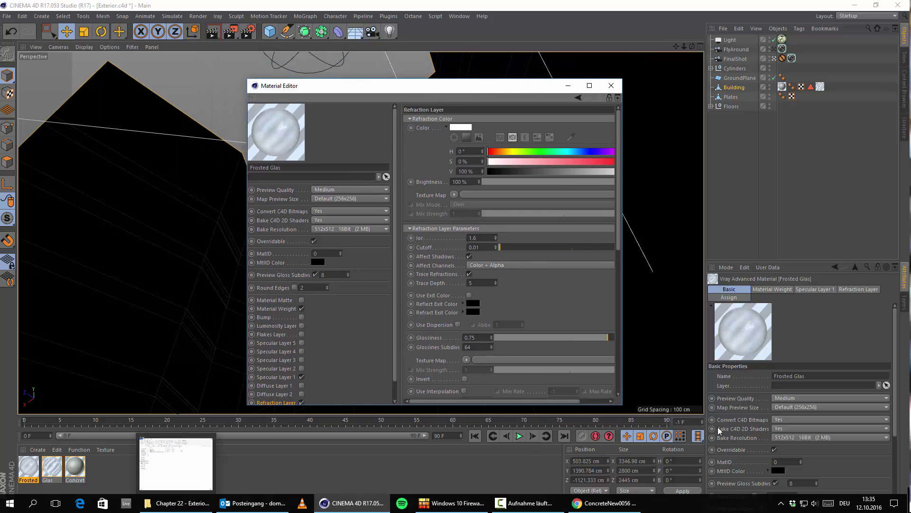
{"action": "left_click", "coordinate": [614, 503]}
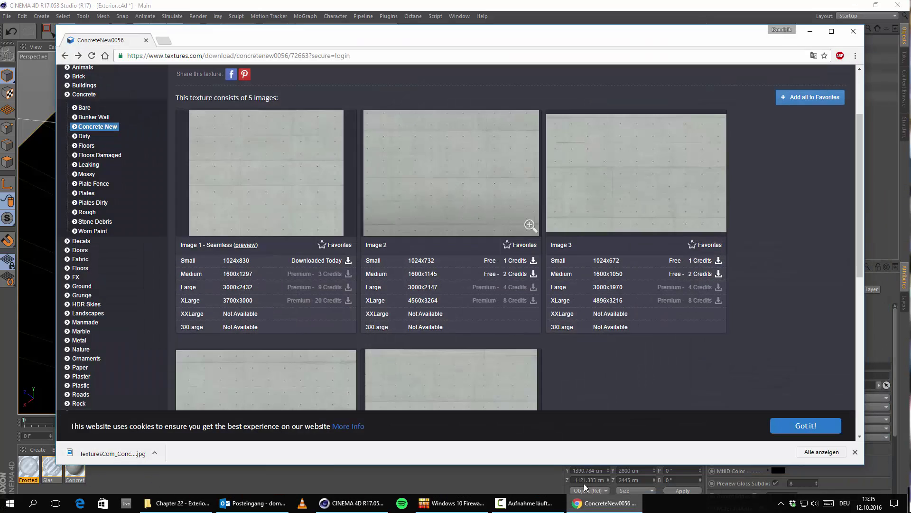
{"action": "scroll", "coordinate": [238, 176], "scroll_direction": "up", "scroll_amount": 2}
{"action": "scroll", "coordinate": [119, 237], "scroll_direction": "down", "scroll_amount": 6}
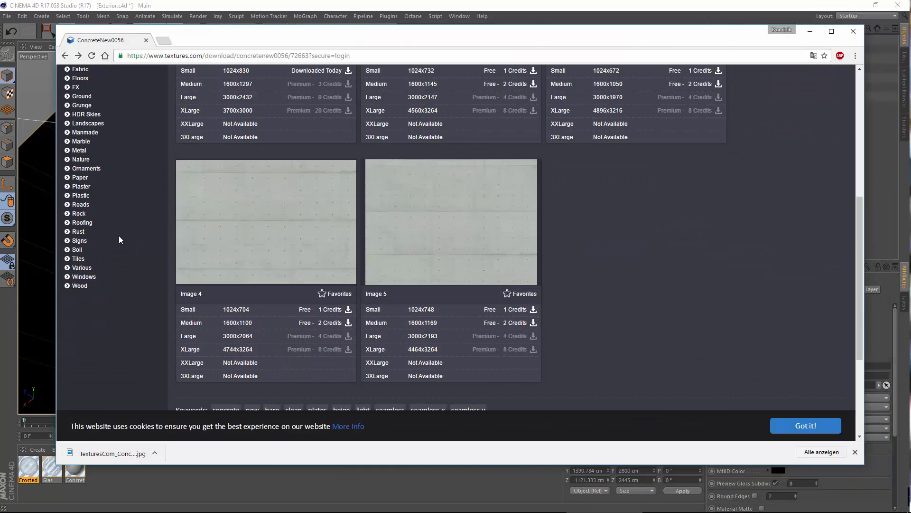
{"action": "left_click", "coordinate": [85, 287]}
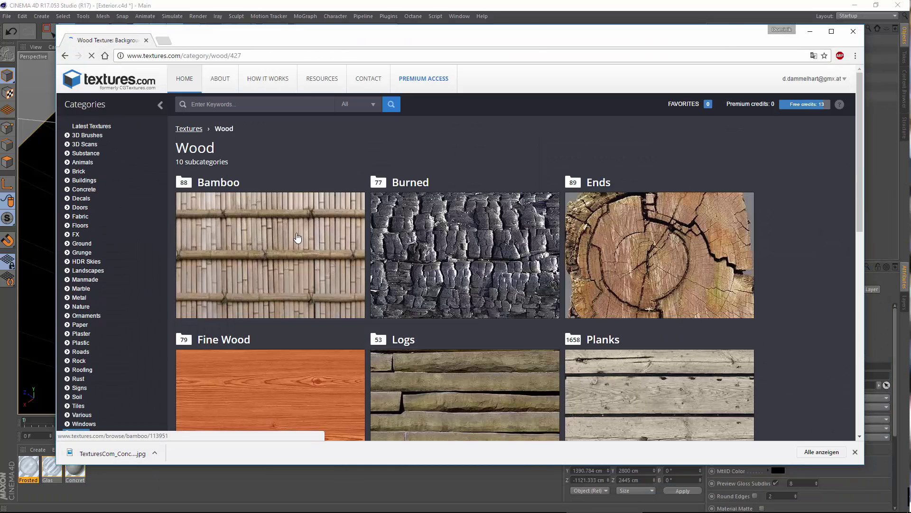
Browse the Fine Wood collection, open WoodFine0032, then minimize the browser.
{"action": "scroll", "coordinate": [405, 218], "scroll_direction": "down", "scroll_amount": 4}
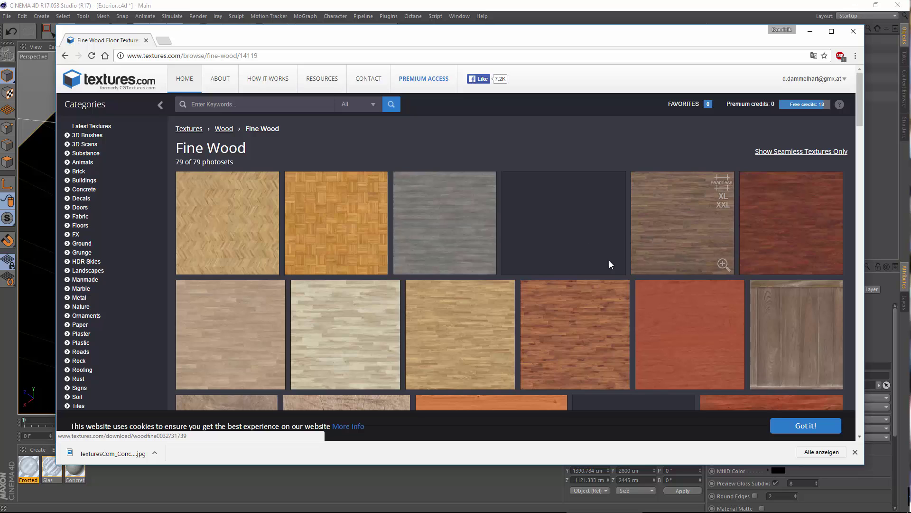
{"action": "scroll", "coordinate": [610, 260], "scroll_direction": "down", "scroll_amount": 3}
{"action": "scroll", "coordinate": [695, 223], "scroll_direction": "up", "scroll_amount": 3}
{"action": "scroll", "coordinate": [679, 241], "scroll_direction": "down", "scroll_amount": 5}
{"action": "scroll", "coordinate": [464, 194], "scroll_direction": "down", "scroll_amount": 5}
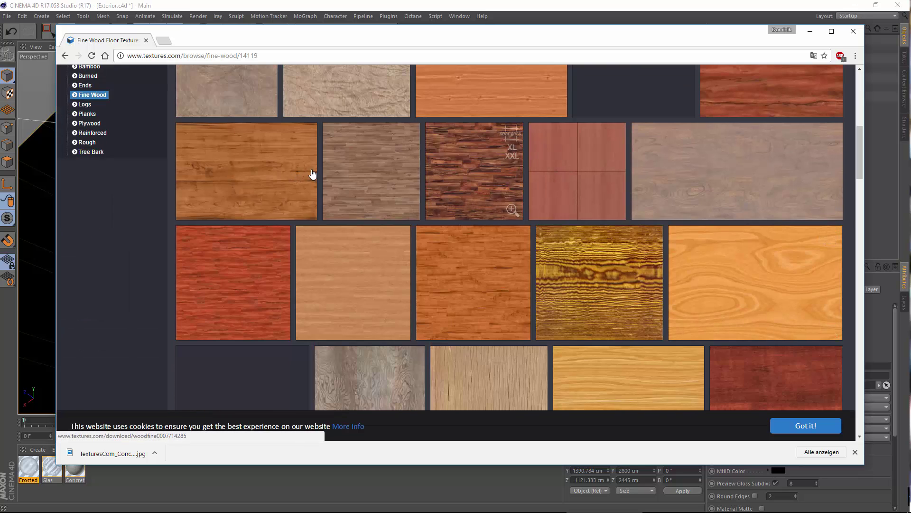
{"action": "scroll", "coordinate": [317, 191], "scroll_direction": "down", "scroll_amount": 5}
{"action": "scroll", "coordinate": [375, 213], "scroll_direction": "down", "scroll_amount": 5}
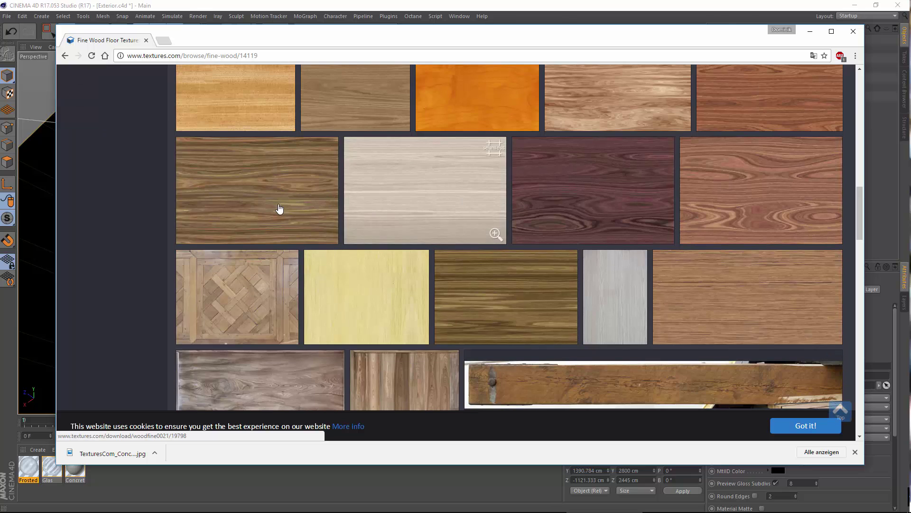
{"action": "scroll", "coordinate": [323, 220], "scroll_direction": "down", "scroll_amount": 5}
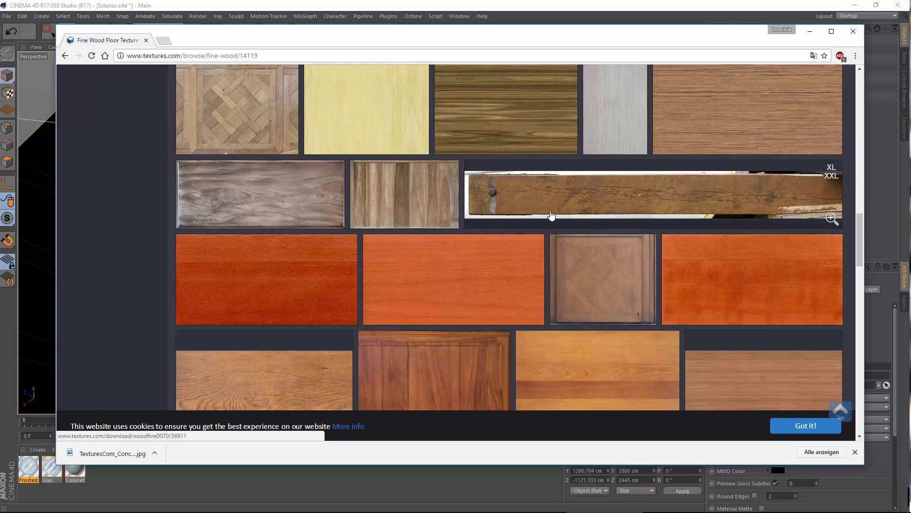
{"action": "scroll", "coordinate": [548, 216], "scroll_direction": "down", "scroll_amount": 4}
{"action": "scroll", "coordinate": [533, 193], "scroll_direction": "up", "scroll_amount": 20}
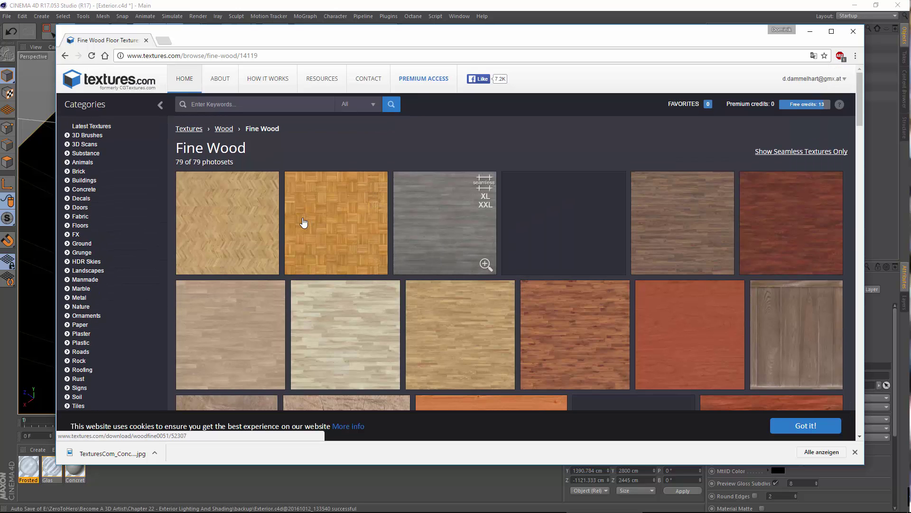
{"action": "left_click", "coordinate": [694, 210]}
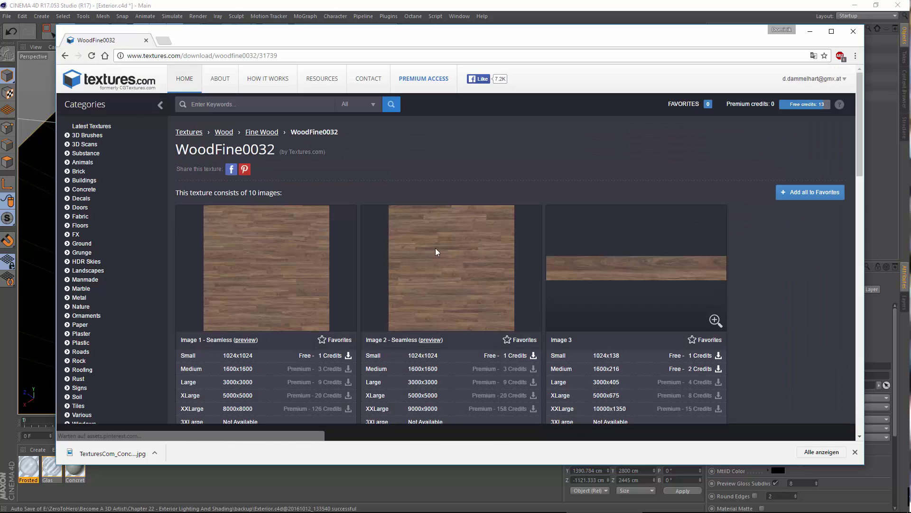
{"action": "left_click", "coordinate": [811, 32]}
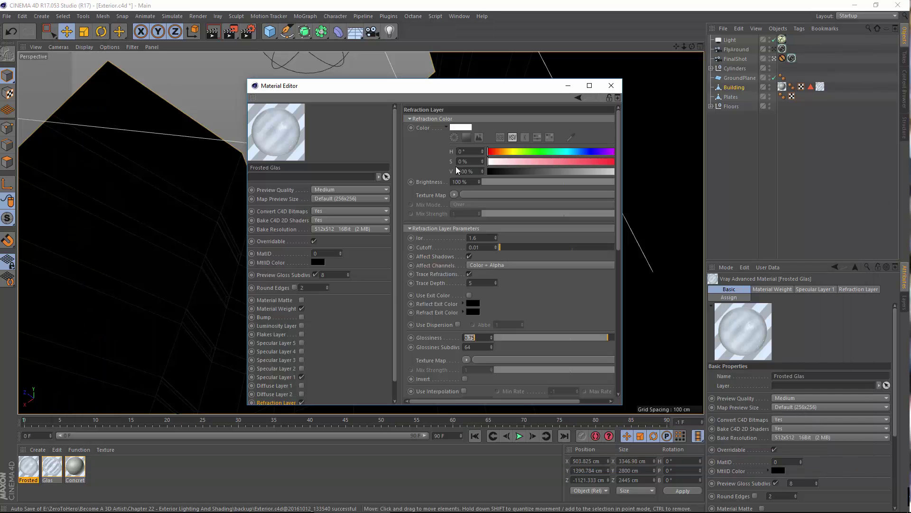
Apply Frosted Glas to Plates as its first tag and render Exterior to the Picture Viewer.
{"action": "left_click", "coordinate": [568, 87]}
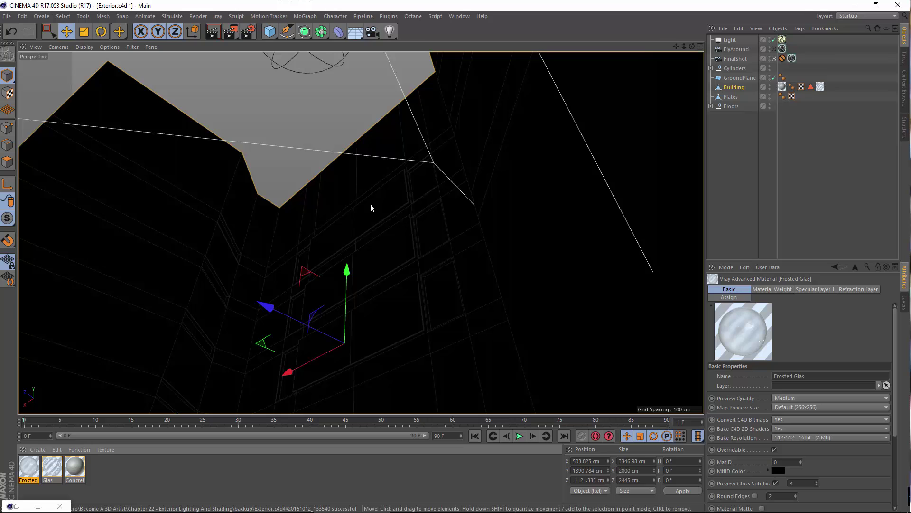
{"action": "left_click", "coordinate": [133, 479]}
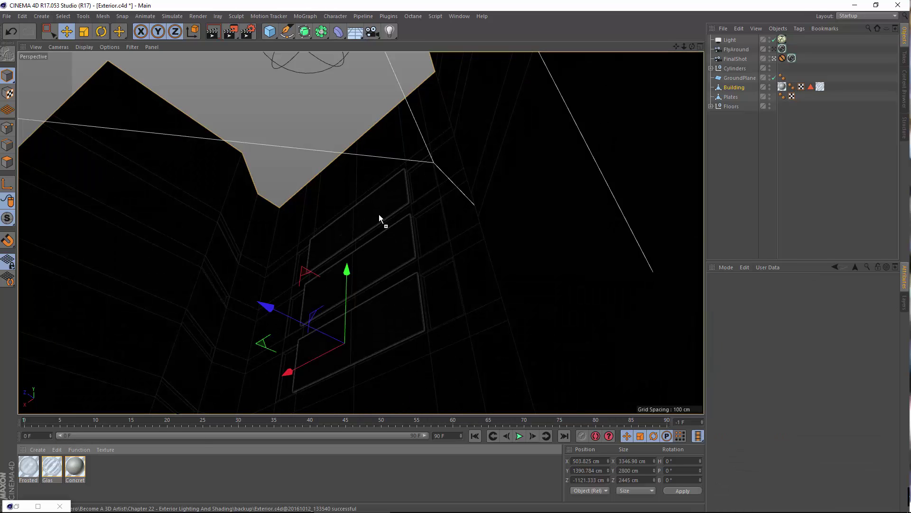
{"action": "left_click_drag", "start_coordinate": [378, 214], "coordinate": [379, 214]}
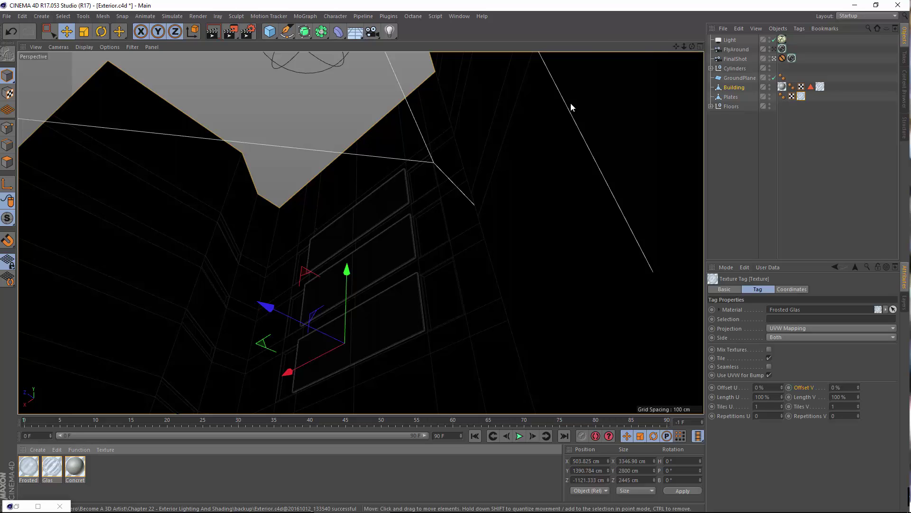
{"action": "left_click_drag", "start_coordinate": [804, 99], "coordinate": [722, 98]}
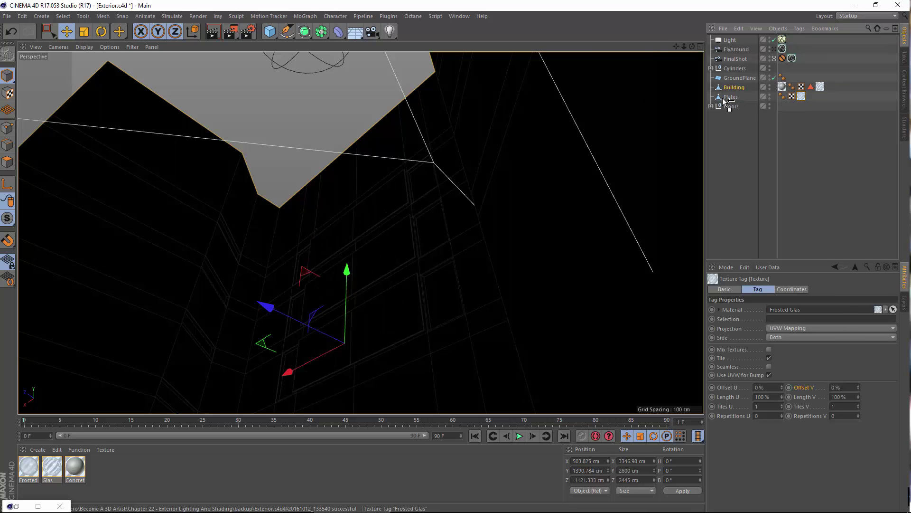
{"action": "left_click", "coordinate": [746, 147]}
{"action": "left_click", "coordinate": [213, 17]}
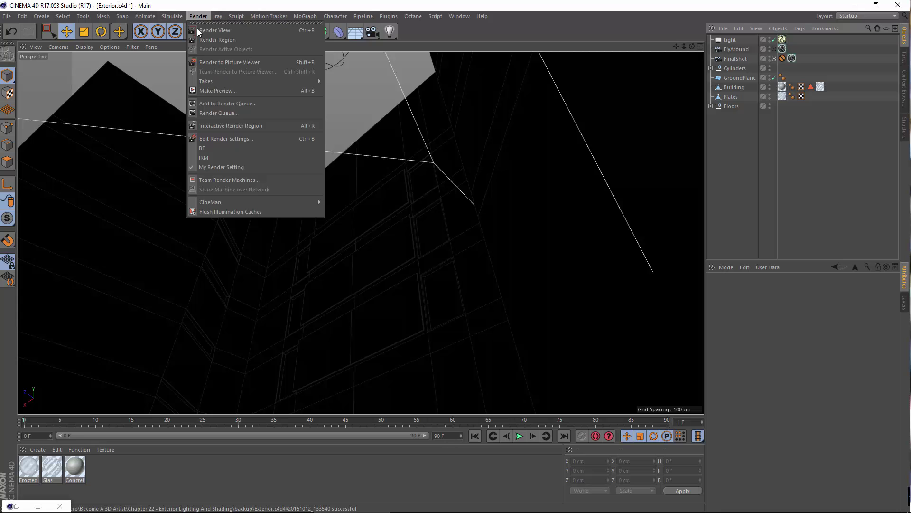
{"action": "left_click", "coordinate": [237, 60]}
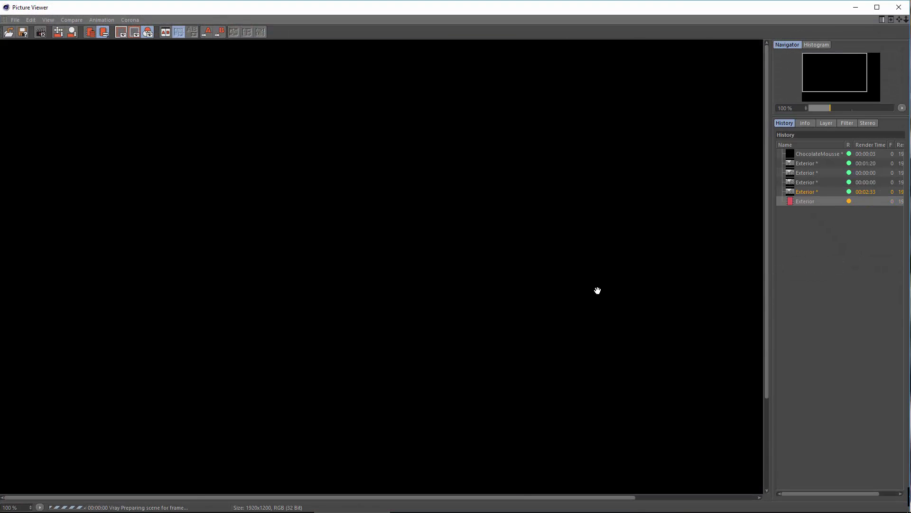
Compare the in-progress Exterior render with the earlier 02:33 history render.
{"action": "left_click_drag", "start_coordinate": [598, 289], "coordinate": [454, 102]}
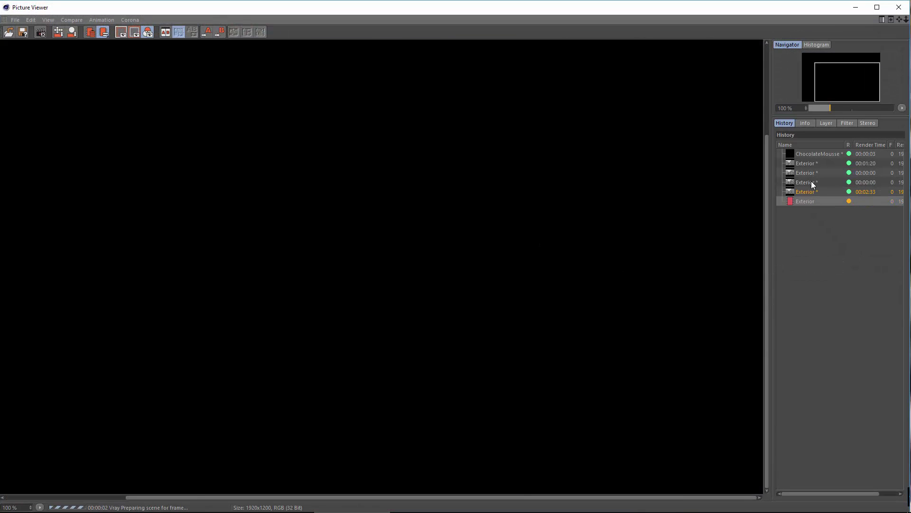
{"action": "left_click", "coordinate": [810, 193]}
{"action": "left_click", "coordinate": [803, 200]}
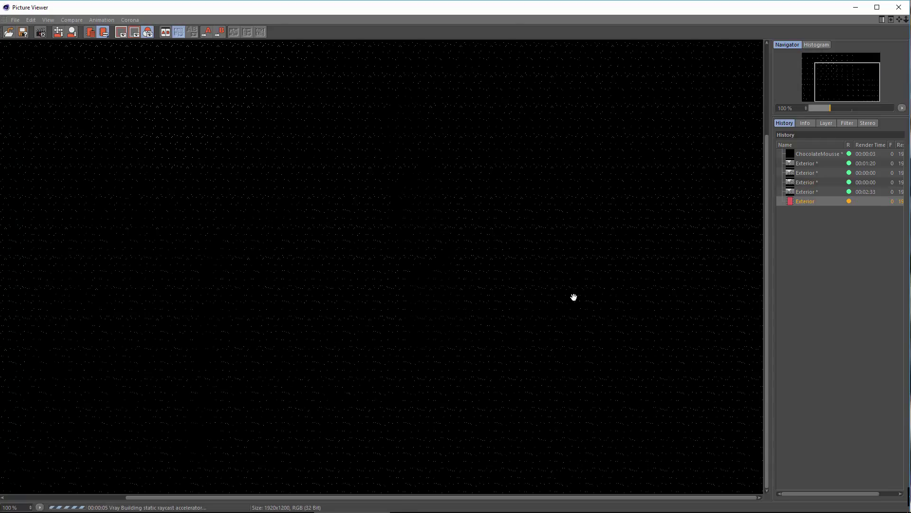
Pan across the resolving concrete walls, then stop the render and close the viewer.
{"action": "left_click_drag", "start_coordinate": [344, 340], "coordinate": [421, 242]}
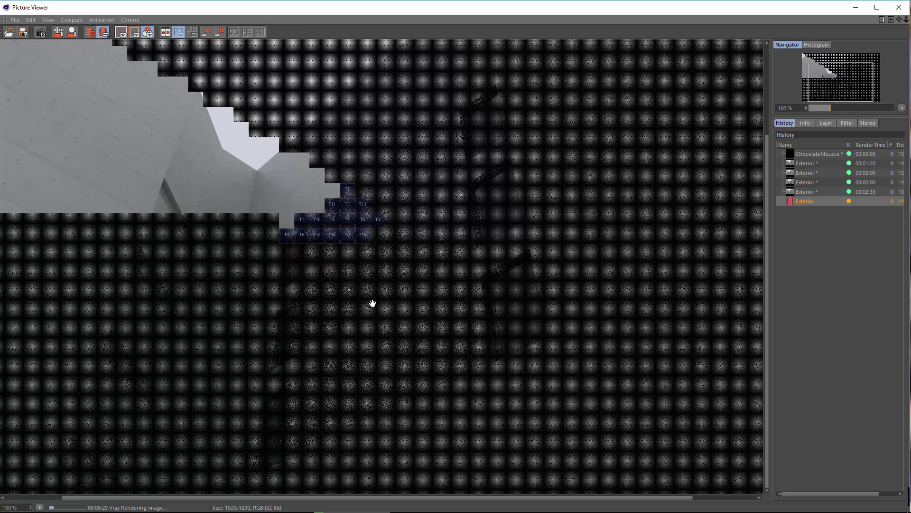
{"action": "left_click_drag", "start_coordinate": [344, 294], "coordinate": [308, 277]}
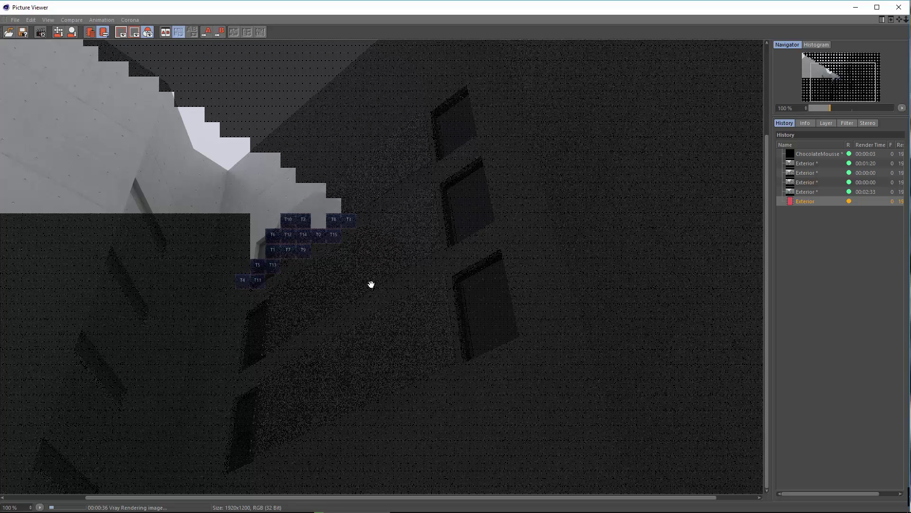
{"action": "mouse_move", "coordinate": [374, 281]}
{"action": "left_mouse_down"}
{"action": "mouse_move", "coordinate": [387, 279]}
{"action": "mouse_move", "coordinate": [375, 281]}
{"action": "left_mouse_up"}
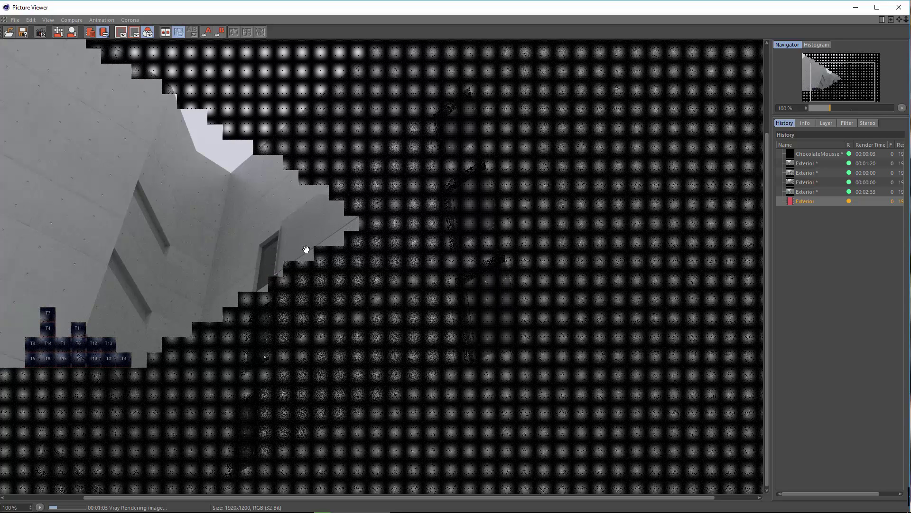
{"action": "left_click_drag", "start_coordinate": [229, 283], "coordinate": [368, 228]}
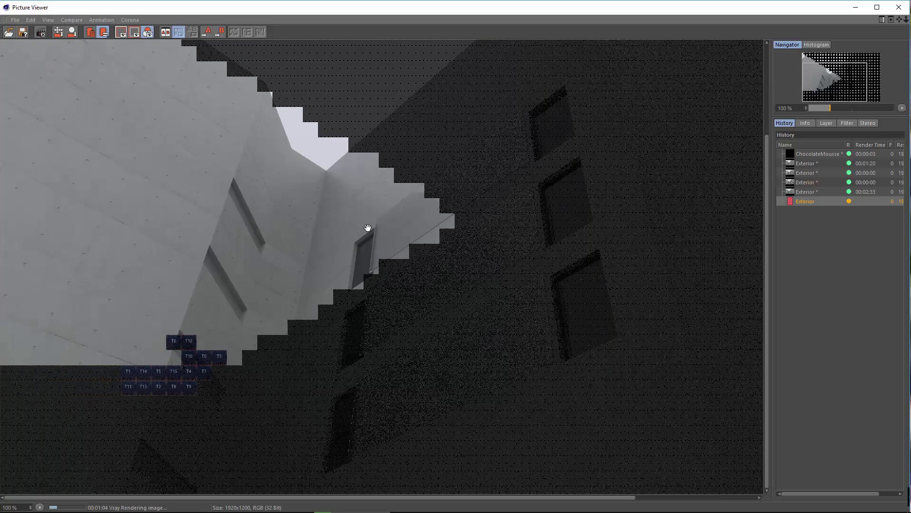
{"action": "left_click_drag", "start_coordinate": [477, 300], "coordinate": [311, 234]}
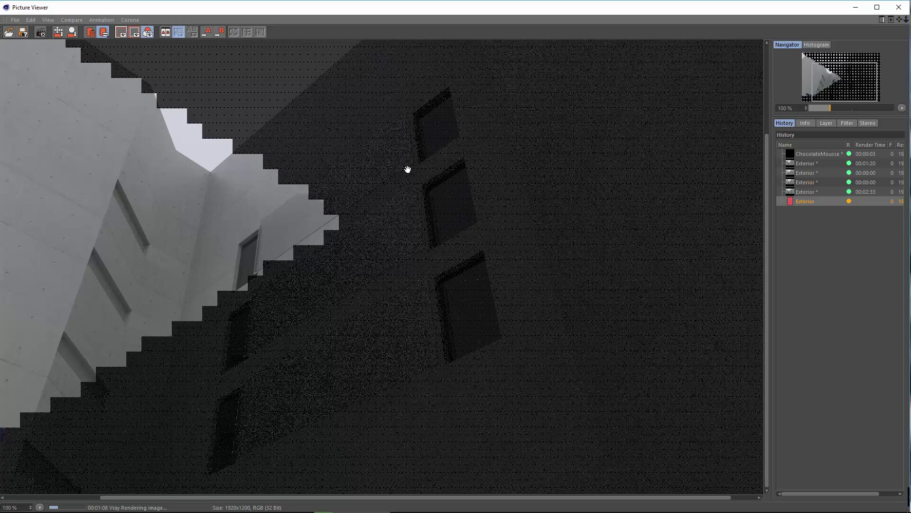
{"action": "left_click", "coordinate": [899, 7]}
{"action": "left_click", "coordinate": [463, 299]}
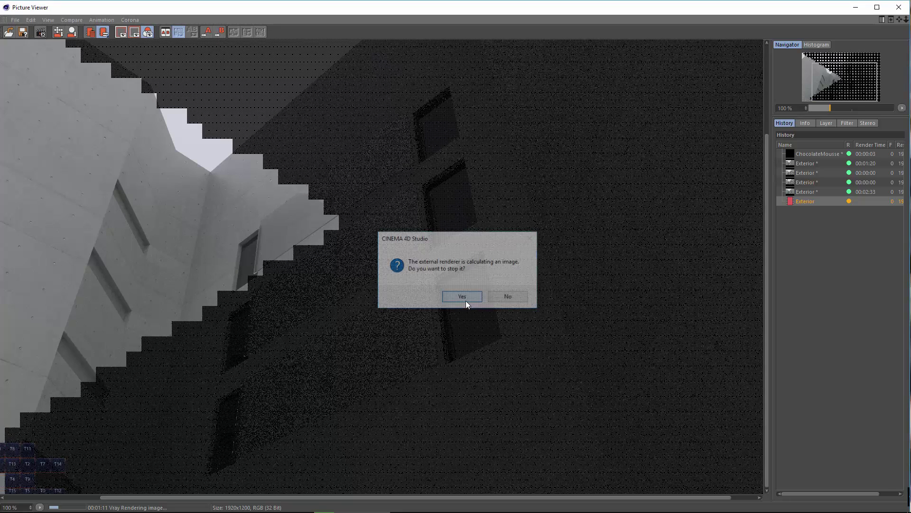
Watch the Vimeo interior render video full screen in a new Chrome window, then minimize Chrome.
{"action": "left_click", "coordinate": [28, 467]}
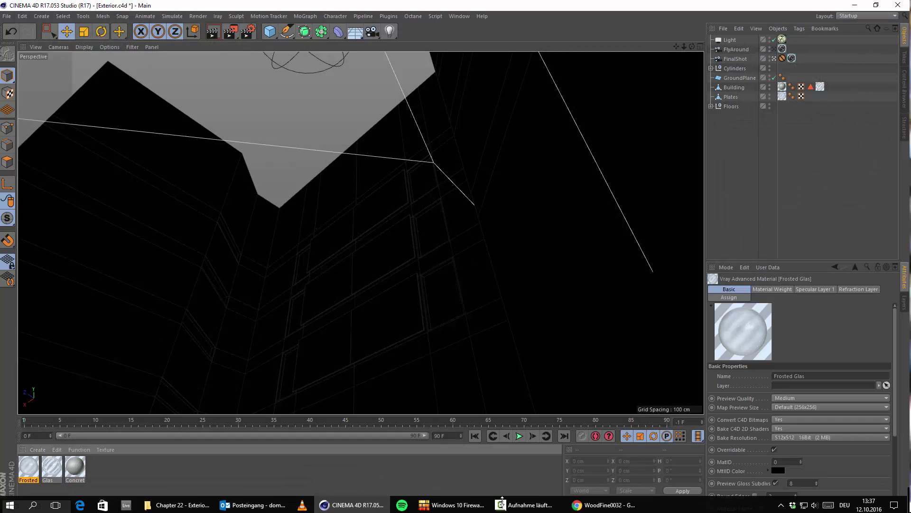
{"action": "right_click", "coordinate": [618, 507]}
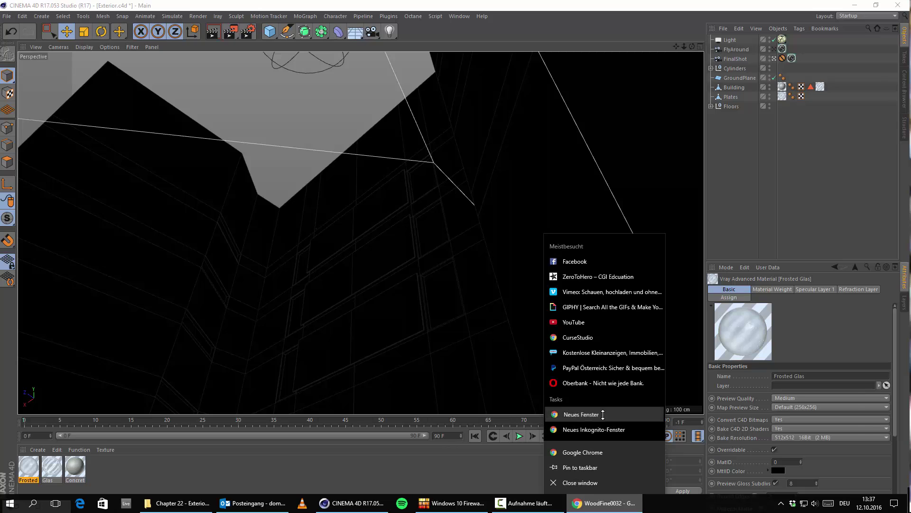
{"action": "left_click", "coordinate": [584, 413]}
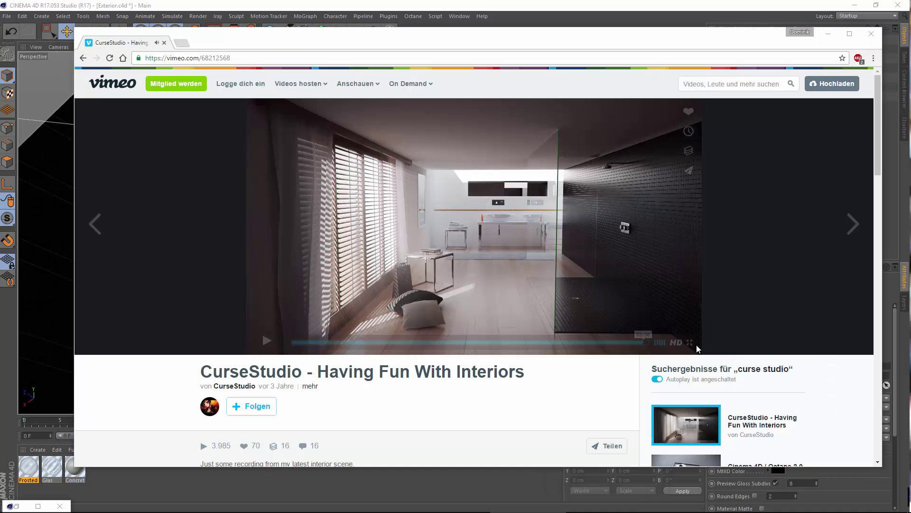
{"action": "left_click", "coordinate": [692, 340]}
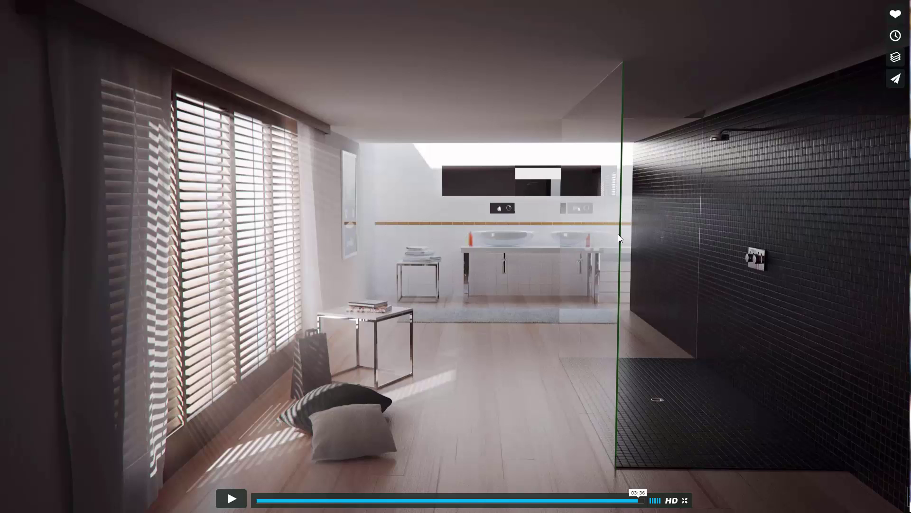
{"action": "left_click", "coordinate": [685, 502]}
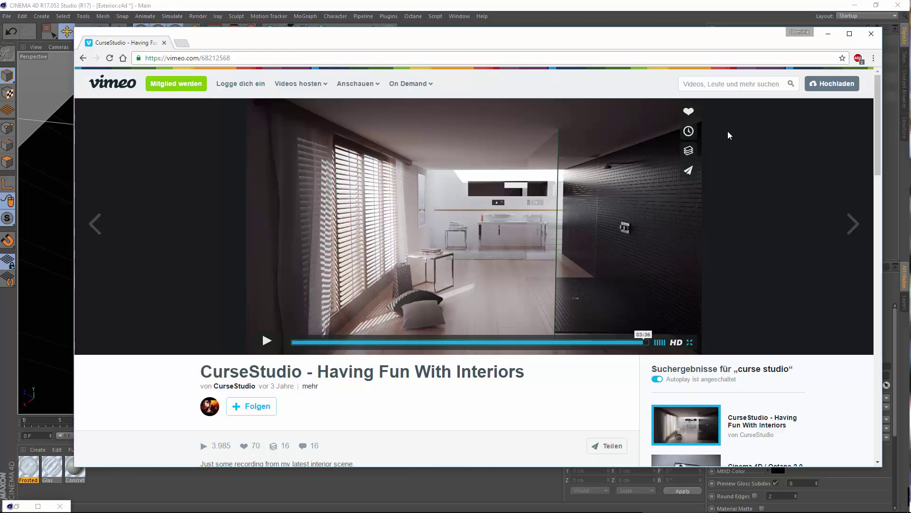
{"action": "left_click", "coordinate": [824, 30]}
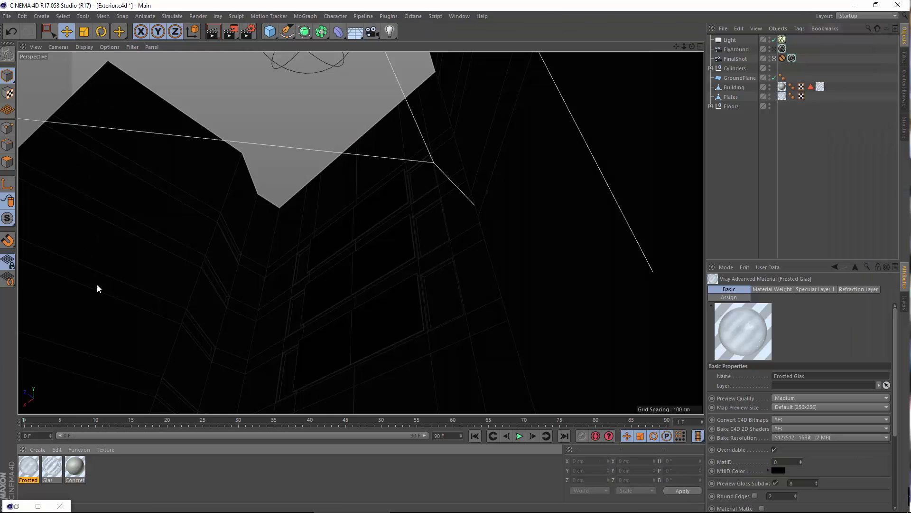
Set the Frosted Glas refract exit colour from black to red (R 199).
{"action": "double_click", "coordinate": [37, 473]}
{"action": "scroll", "coordinate": [340, 339], "scroll_direction": "down", "scroll_amount": 1}
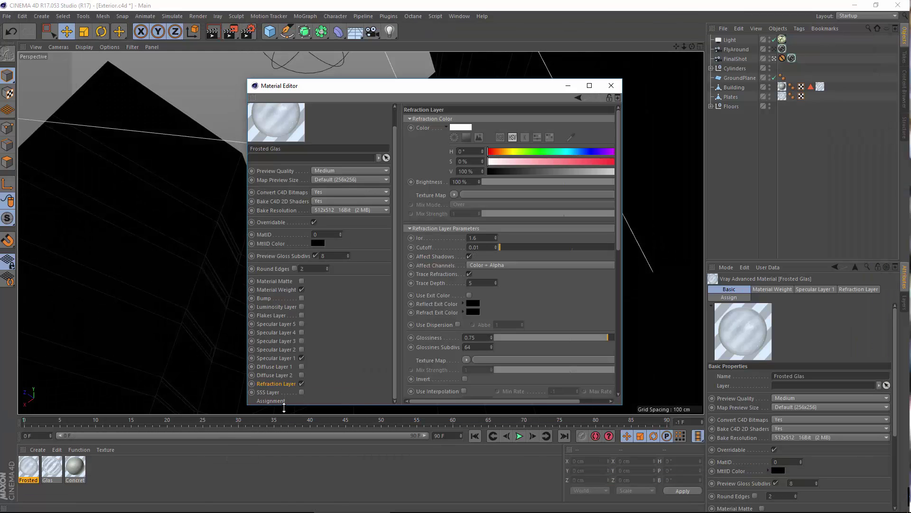
{"action": "left_click", "coordinate": [462, 312]}
{"action": "left_click", "coordinate": [463, 312]}
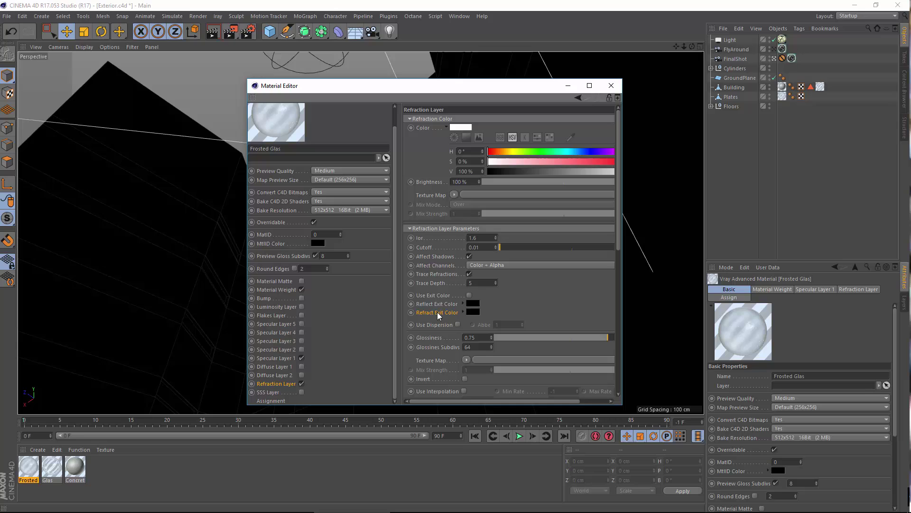
{"action": "left_click", "coordinate": [472, 312]}
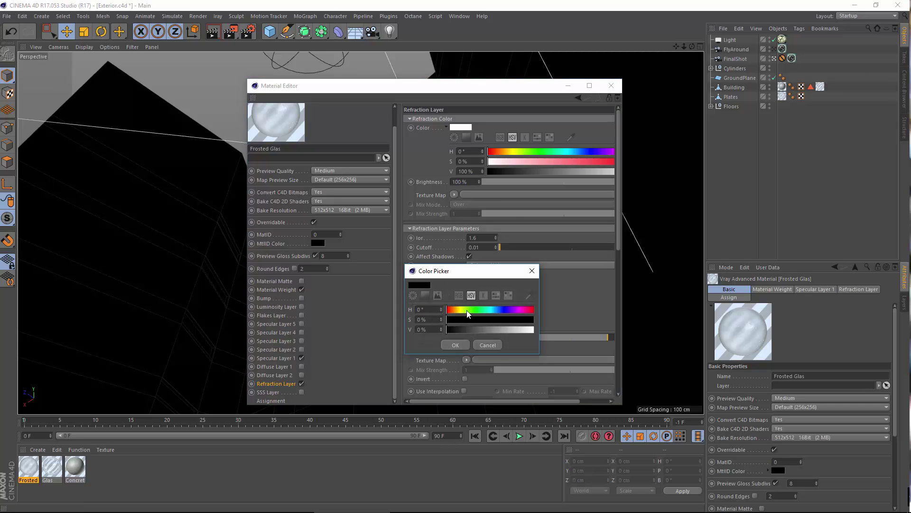
{"action": "mouse_move", "coordinate": [468, 313]}
{"action": "left_mouse_down"}
{"action": "mouse_move", "coordinate": [546, 312]}
{"action": "mouse_move", "coordinate": [517, 320]}
{"action": "mouse_move", "coordinate": [543, 322]}
{"action": "mouse_move", "coordinate": [515, 331]}
{"action": "left_mouse_up"}
{"action": "left_click", "coordinate": [522, 330]}
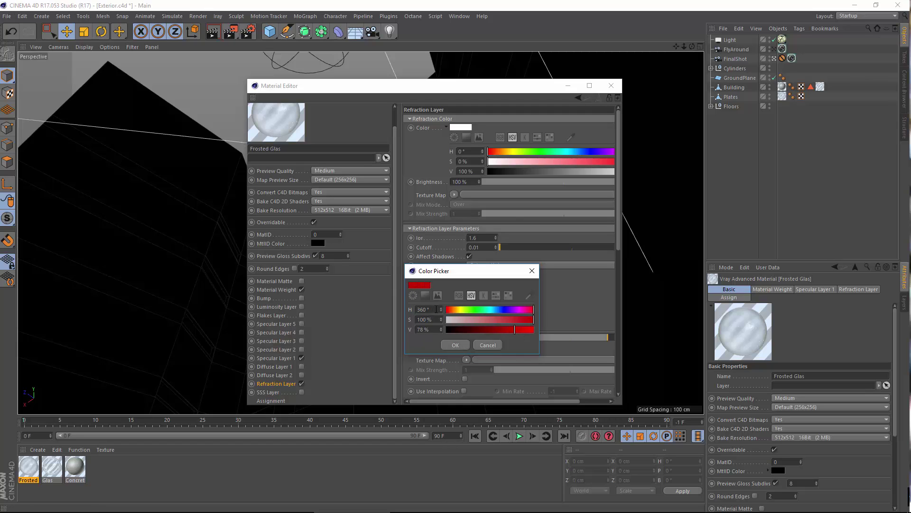
{"action": "left_click", "coordinate": [458, 295]}
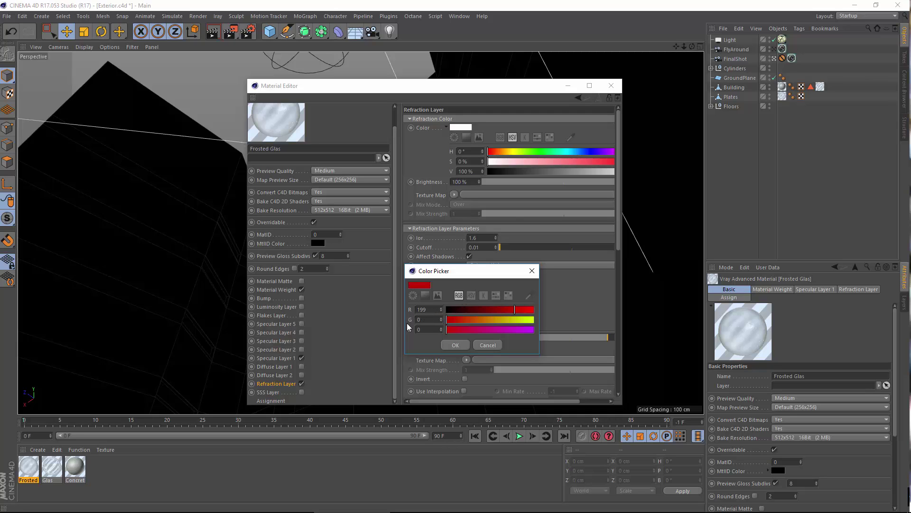
{"action": "left_click", "coordinate": [454, 345]}
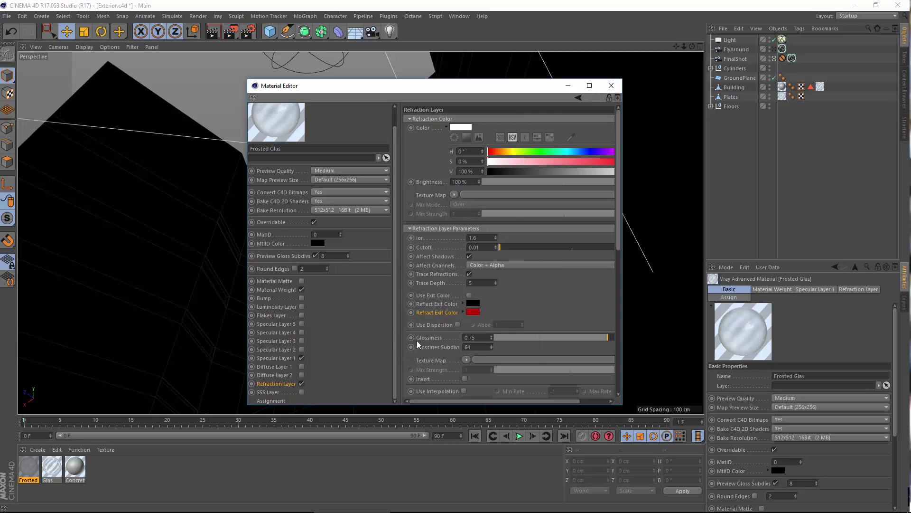
Turn on Use Exit Color for refraction, close the material editor and save the scene.
{"action": "left_click", "coordinate": [470, 296]}
{"action": "left_click", "coordinate": [611, 85]}
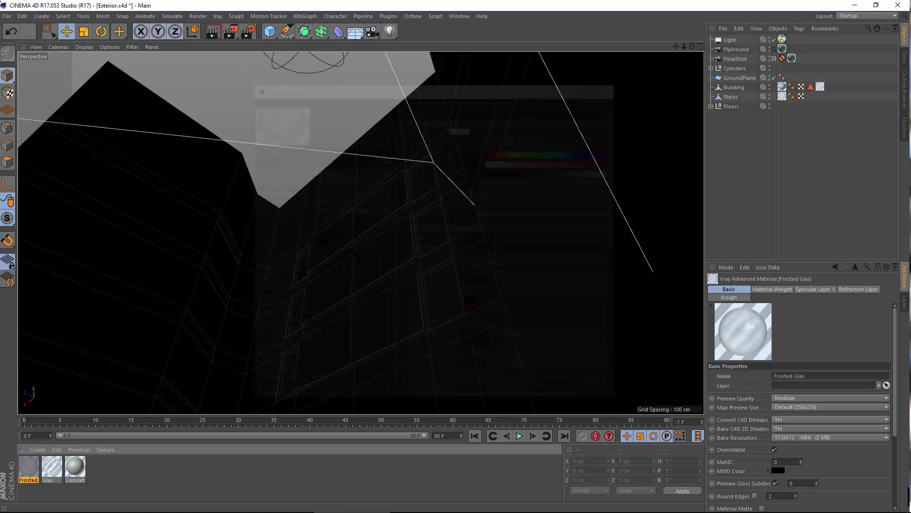
{"action": "left_click", "coordinate": [7, 16]}
Save the scene and region-render the building in the viewport centre.
{"action": "left_click", "coordinate": [29, 93]}
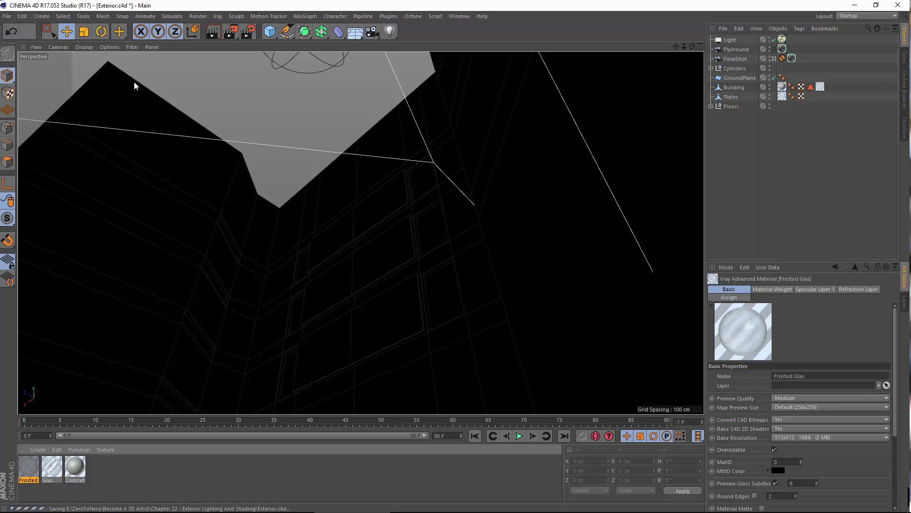
{"action": "left_click_drag", "start_coordinate": [234, 35], "coordinate": [273, 50]}
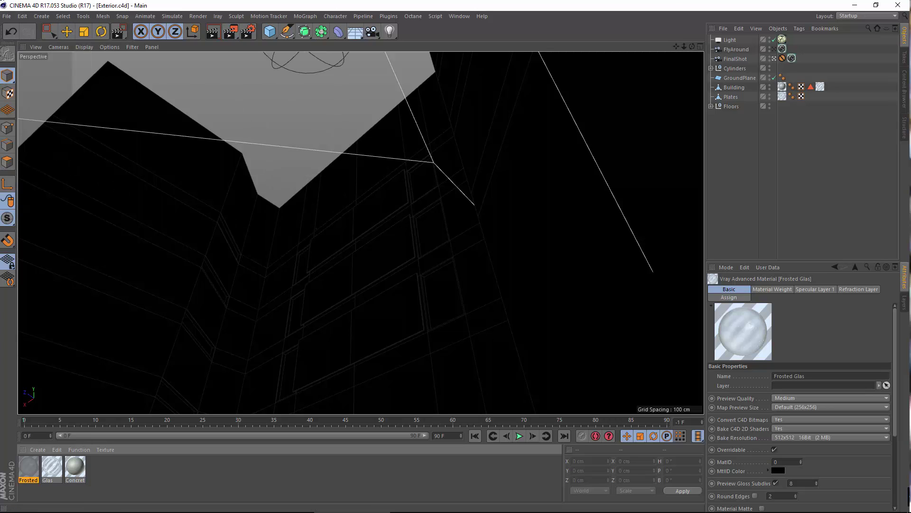
{"action": "left_click_drag", "start_coordinate": [268, 172], "coordinate": [442, 232]}
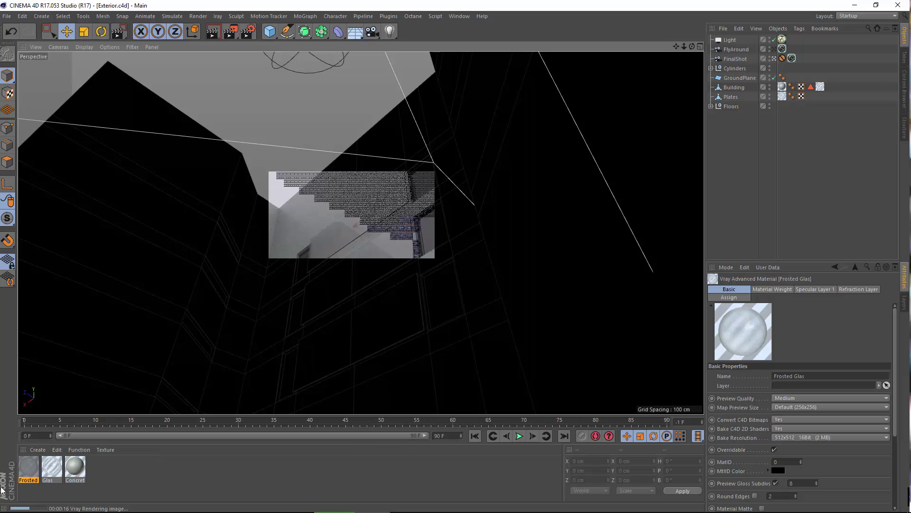
Turn the Frosted Glas refract exit colour back to black.
{"action": "double_click", "coordinate": [27, 464]}
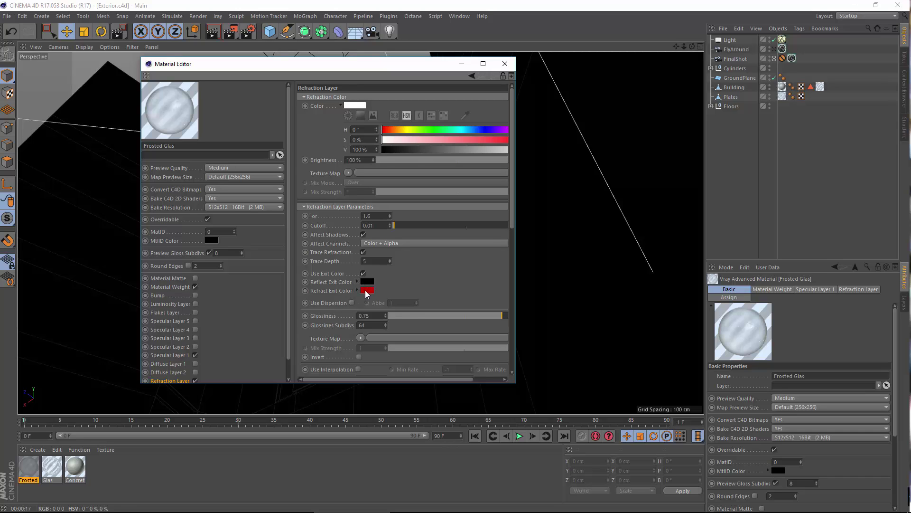
{"action": "left_click", "coordinate": [365, 290]}
{"action": "left_click_drag", "start_coordinate": [329, 312], "coordinate": [258, 309]}
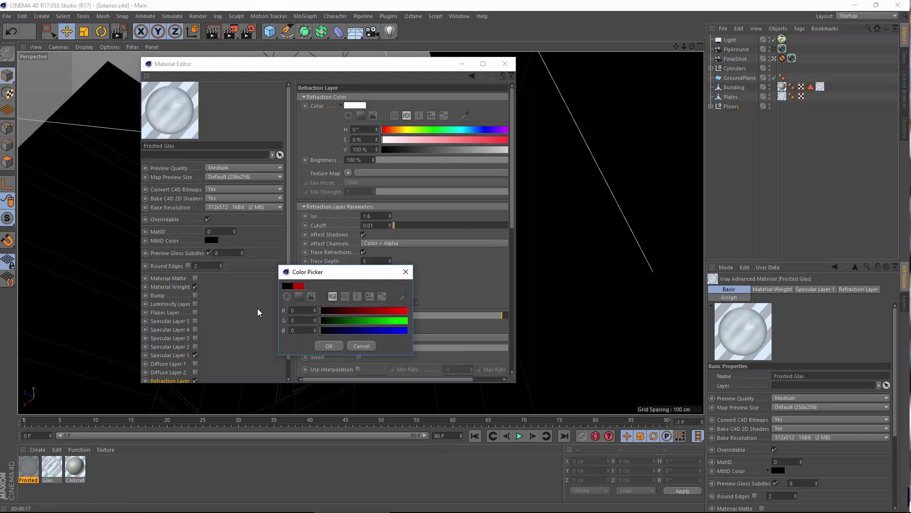
{"action": "left_click", "coordinate": [329, 346]}
Set the reflect exit colour red to R 199 and region-render the building to check the tint.
{"action": "left_click", "coordinate": [366, 281]}
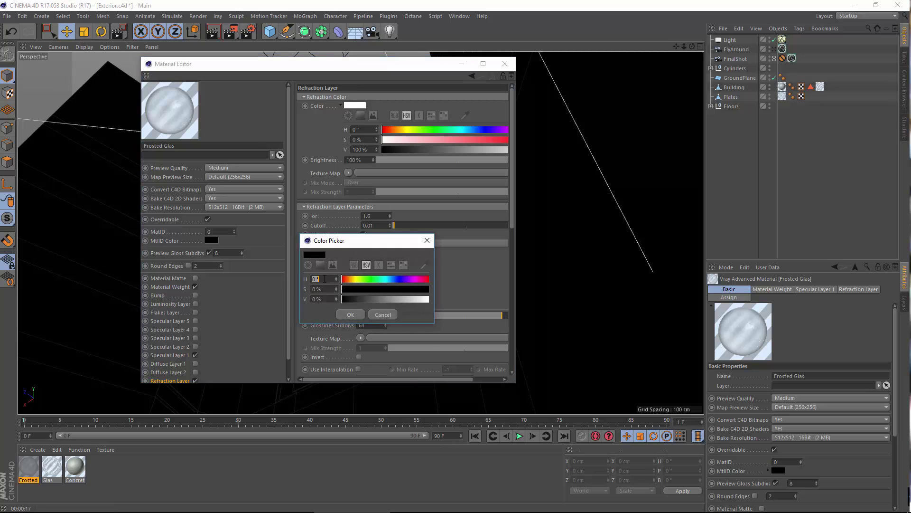
{"action": "type", "text": "19"}
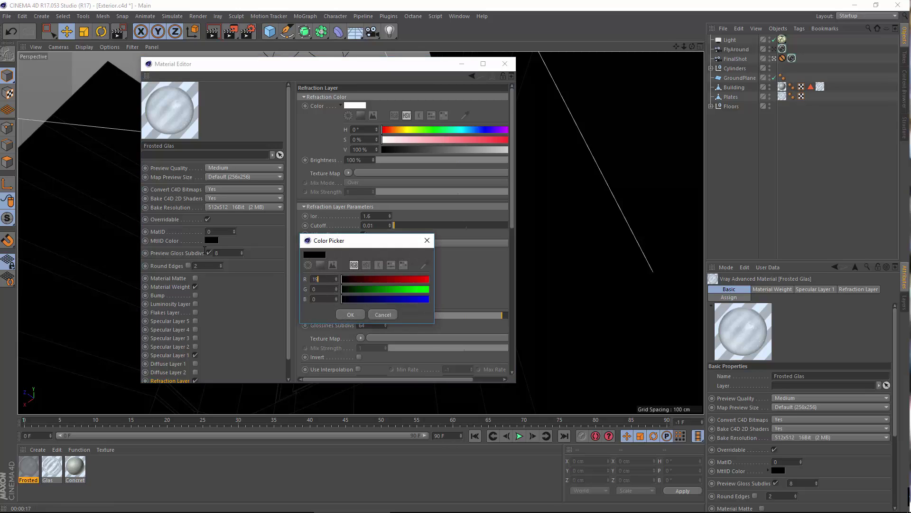
{"action": "type", "text": "9"}
{"action": "key", "text": "Return"}
{"action": "key", "text": "Return"}
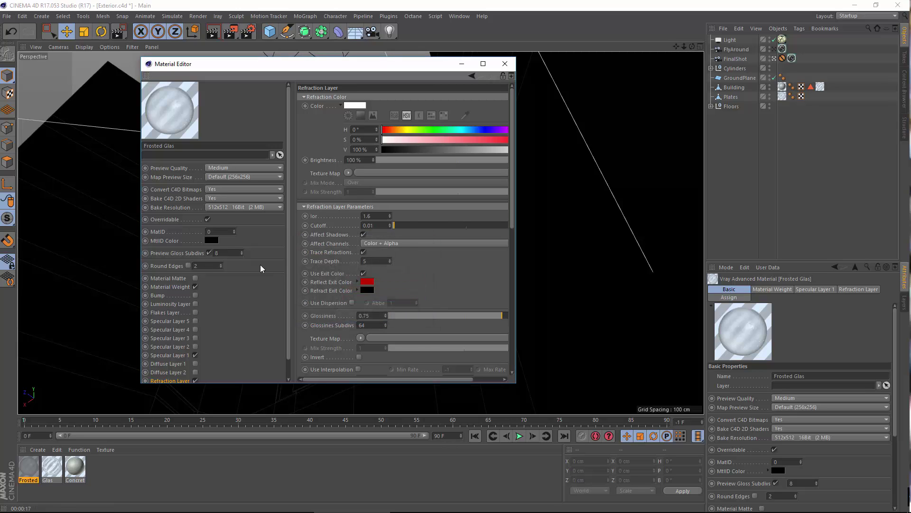
{"action": "left_click", "coordinate": [344, 285]}
{"action": "left_click", "coordinate": [506, 64]}
{"action": "left_click_drag", "start_coordinate": [238, 33], "coordinate": [268, 45]}
{"action": "left_click_drag", "start_coordinate": [281, 201], "coordinate": [422, 264]}
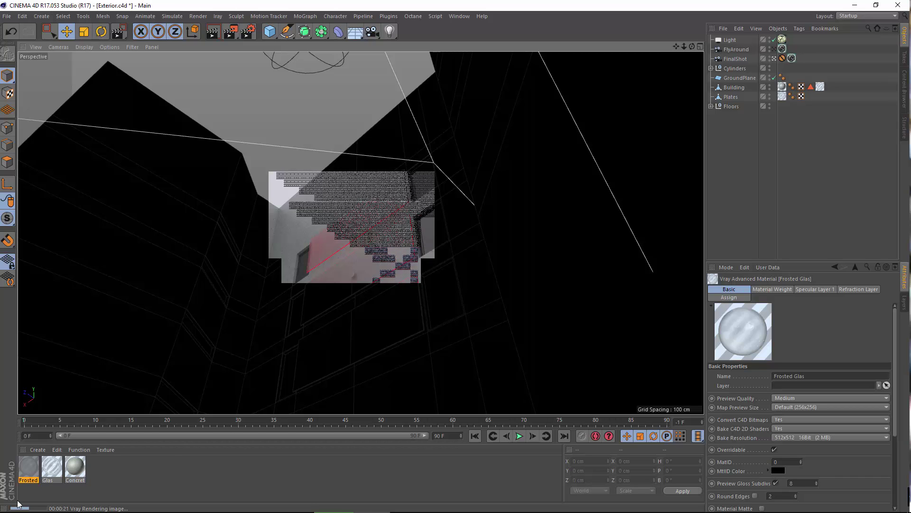
Darken the Frosted Glas reflect exit red to R 63 and restart the interactive region render.
{"action": "double_click", "coordinate": [26, 472]}
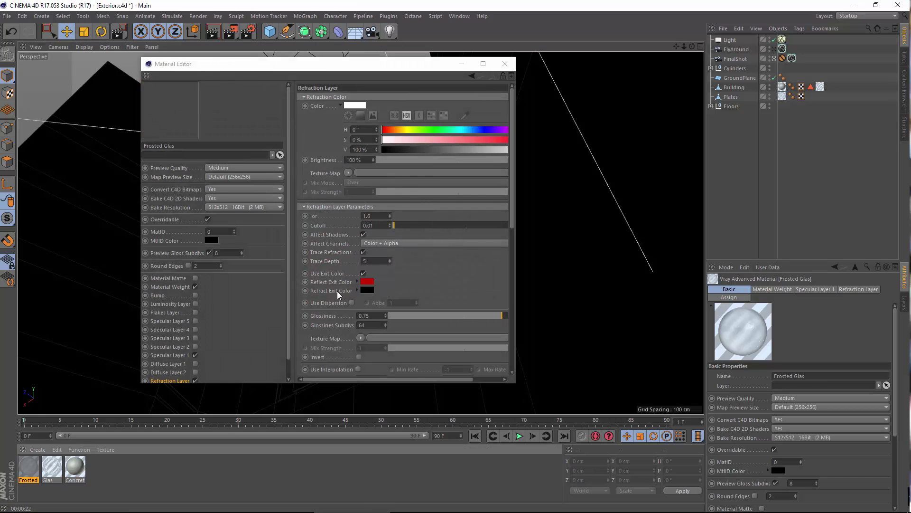
{"action": "left_click", "coordinate": [322, 282]}
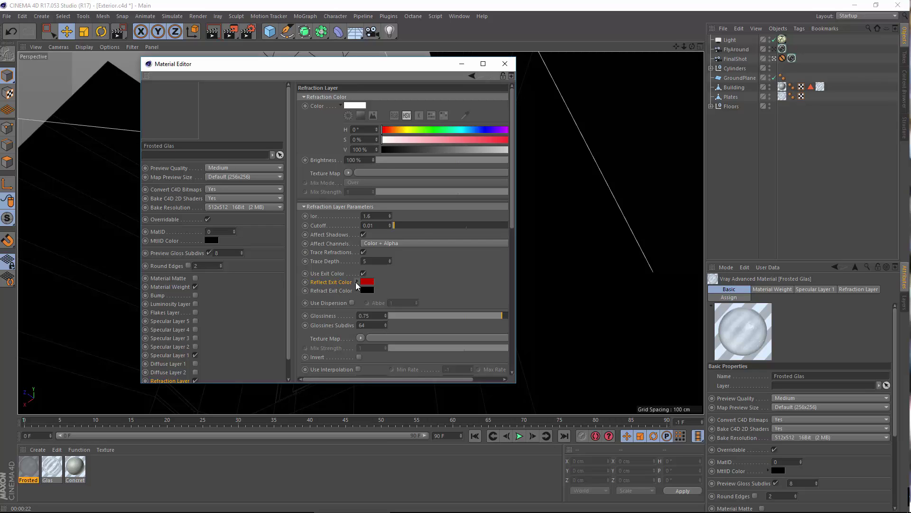
{"action": "left_click", "coordinate": [357, 282]}
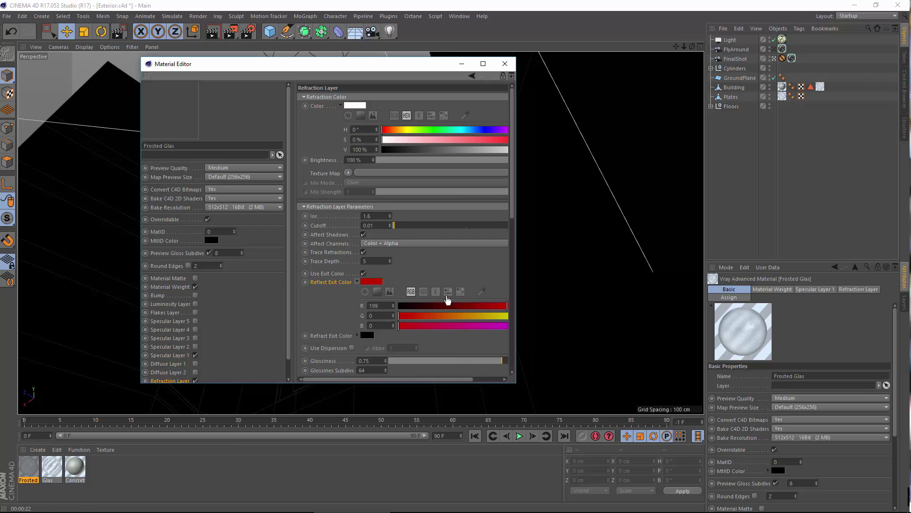
{"action": "left_click_drag", "start_coordinate": [507, 306], "coordinate": [431, 306]}
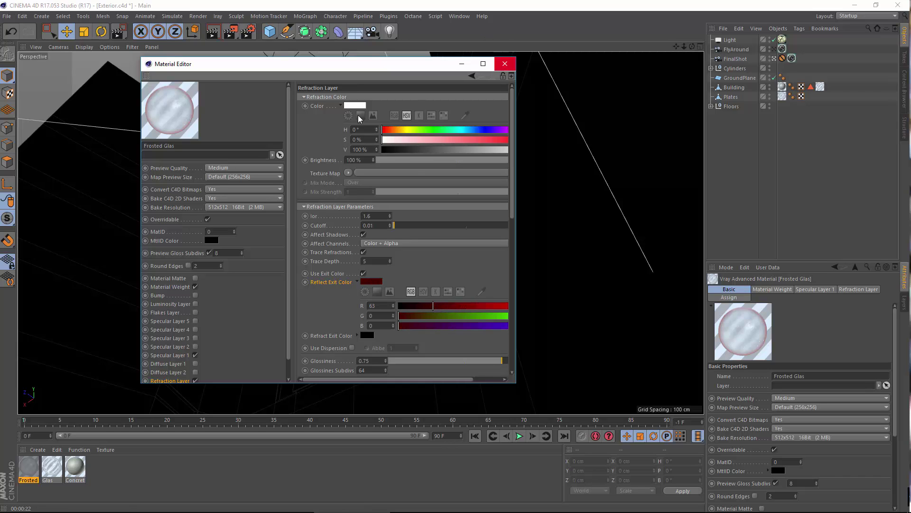
{"action": "left_click", "coordinate": [504, 64]}
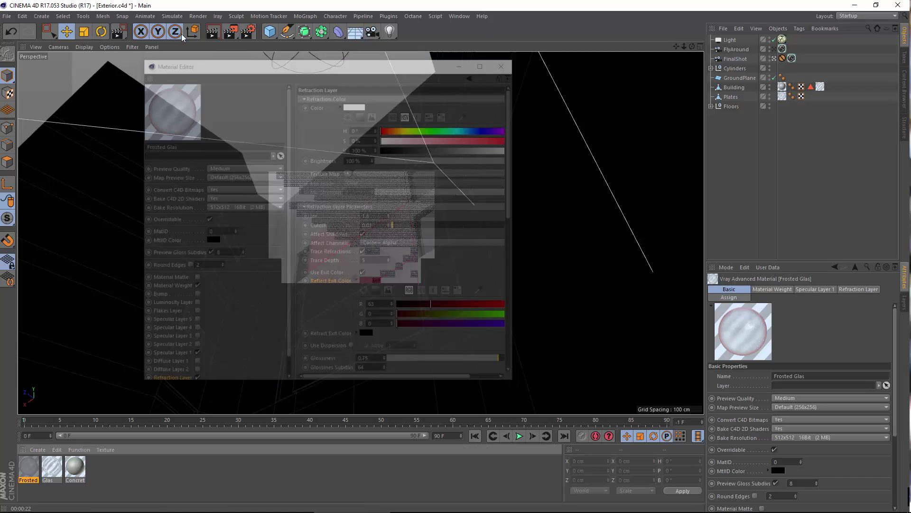
{"action": "left_click_drag", "start_coordinate": [241, 33], "coordinate": [272, 47]}
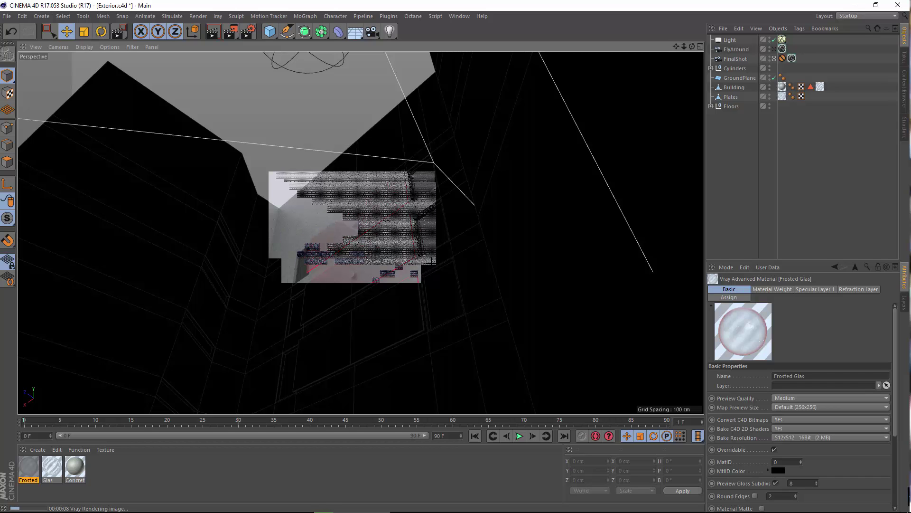
Set the Frosted Glas reflect exit red to R 18 and region-render the building again.
{"action": "double_click", "coordinate": [32, 470]}
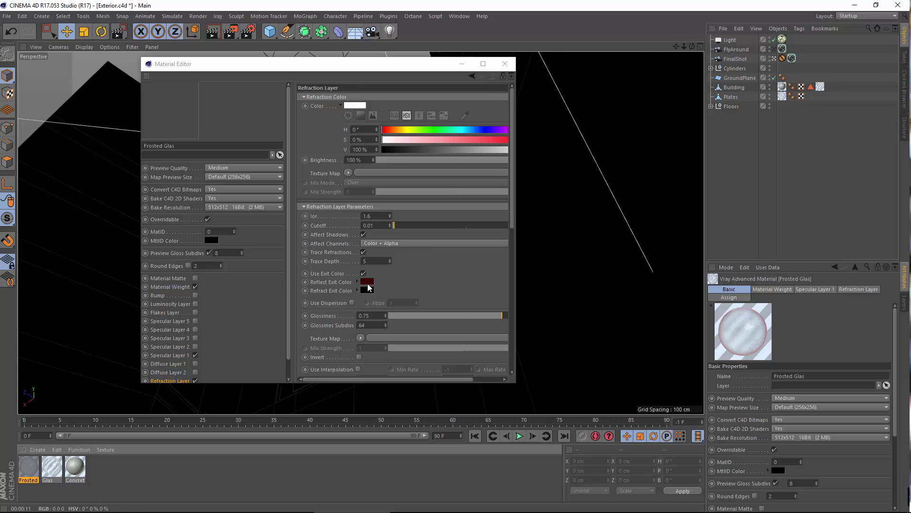
{"action": "left_click", "coordinate": [368, 284]}
{"action": "left_click_drag", "start_coordinate": [360, 283], "coordinate": [349, 285]}
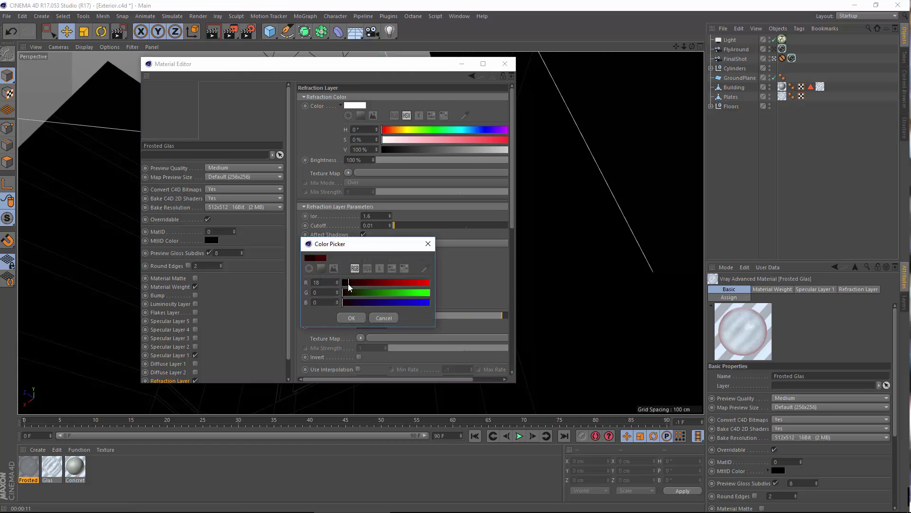
{"action": "left_click", "coordinate": [349, 318]}
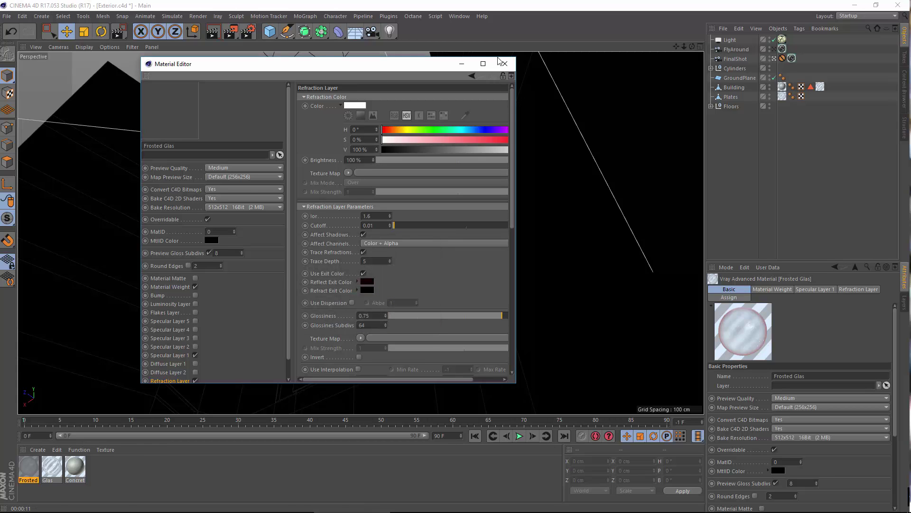
{"action": "left_click", "coordinate": [504, 63]}
{"action": "left_click_drag", "start_coordinate": [231, 33], "coordinate": [275, 45]}
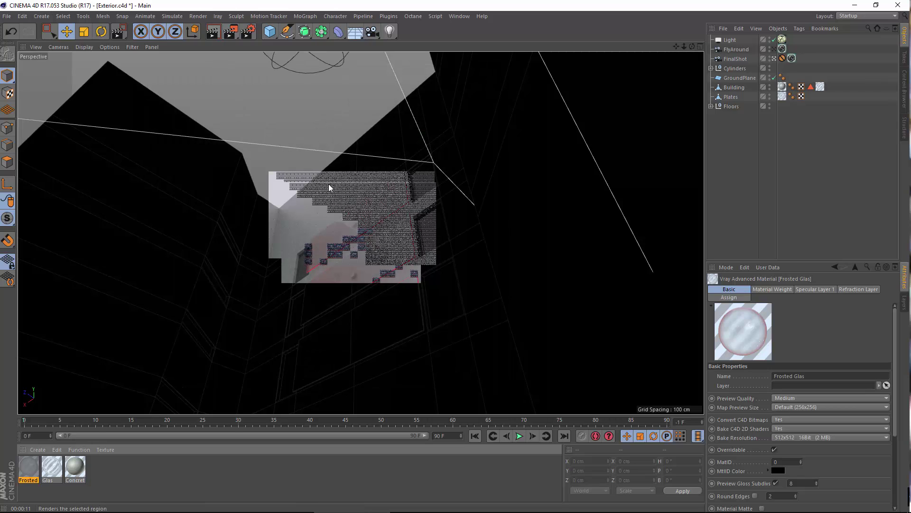
{"action": "left_click_drag", "start_coordinate": [272, 188], "coordinate": [421, 269]}
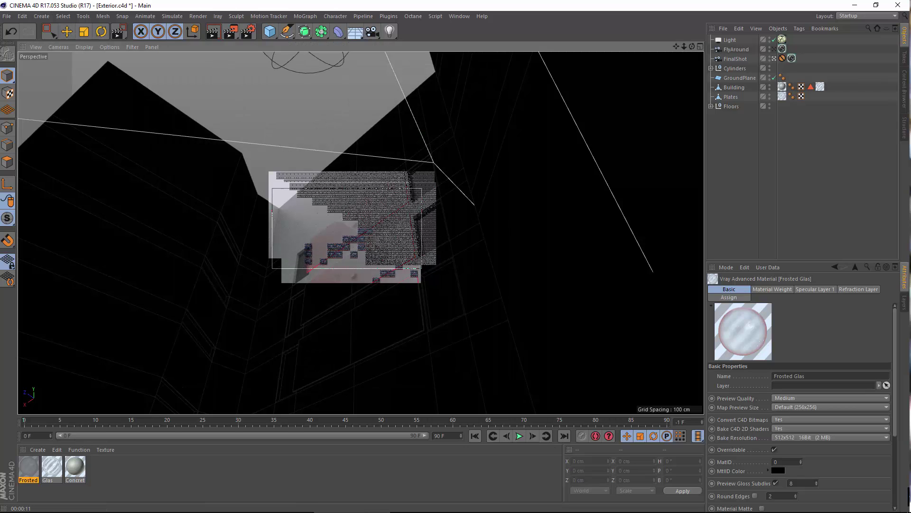
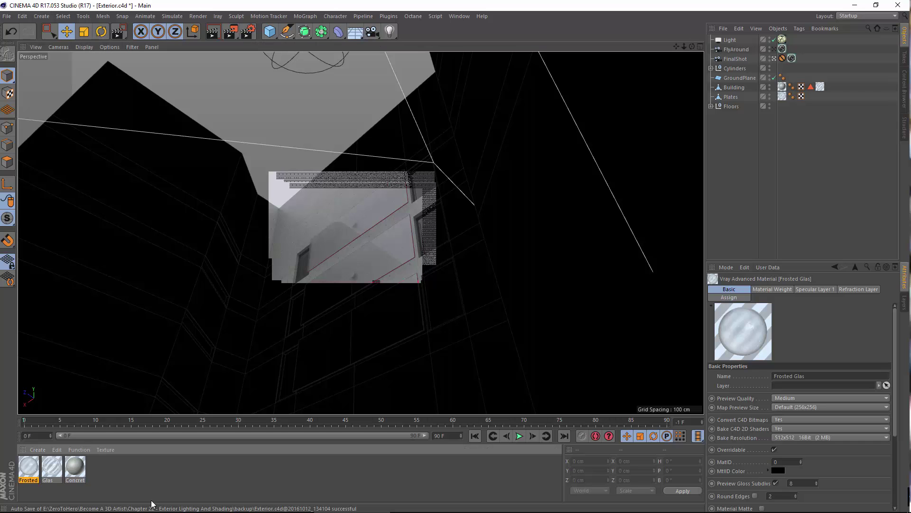
Inspect Frosted Glas refraction (IOR 1.6, glossiness 0.75) and bring up the VrayBridge material menu.
{"action": "double_click", "coordinate": [34, 469]}
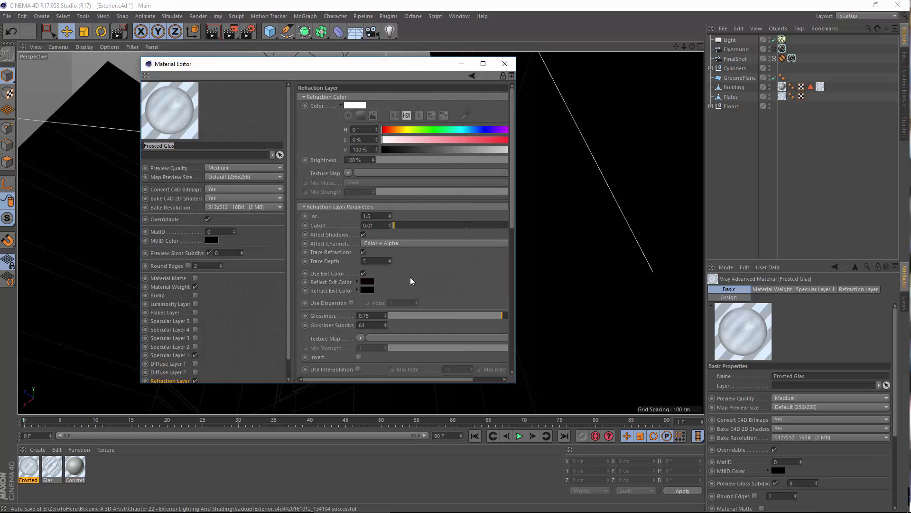
{"action": "left_click_drag", "start_coordinate": [425, 264], "coordinate": [501, 366]}
{"action": "left_click", "coordinate": [38, 449]}
{"action": "mouse_move", "coordinate": [82, 370]}
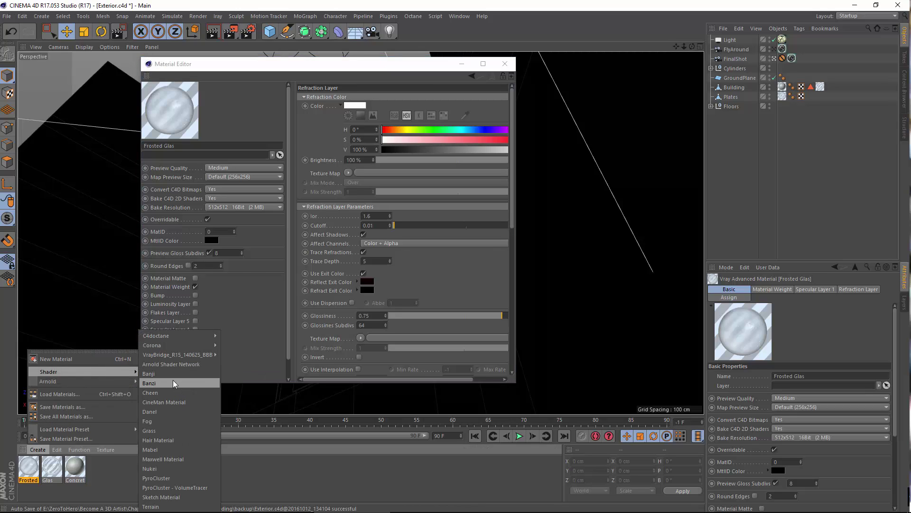
Create a VRayAdvancedMaterial and set its Diffuse Layer 1 colour to black (V 0%).
{"action": "mouse_move", "coordinate": [192, 358]}
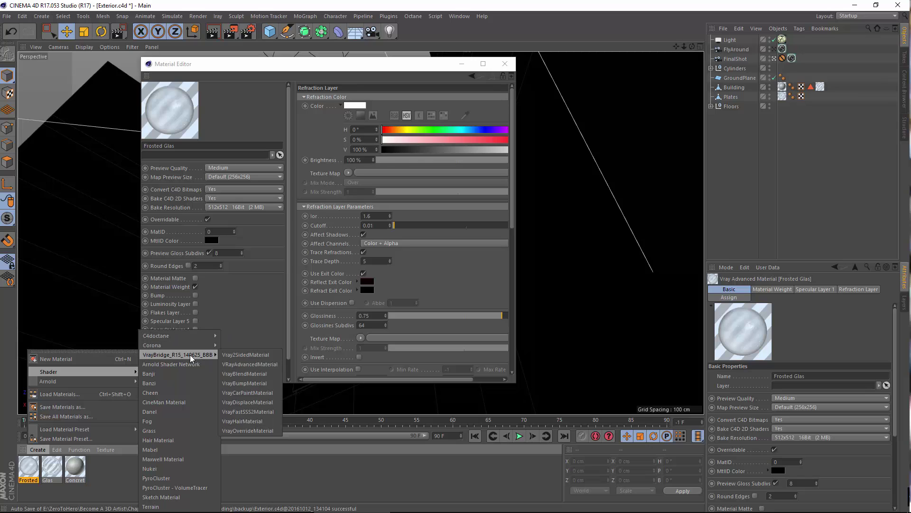
{"action": "left_click", "coordinate": [245, 364]}
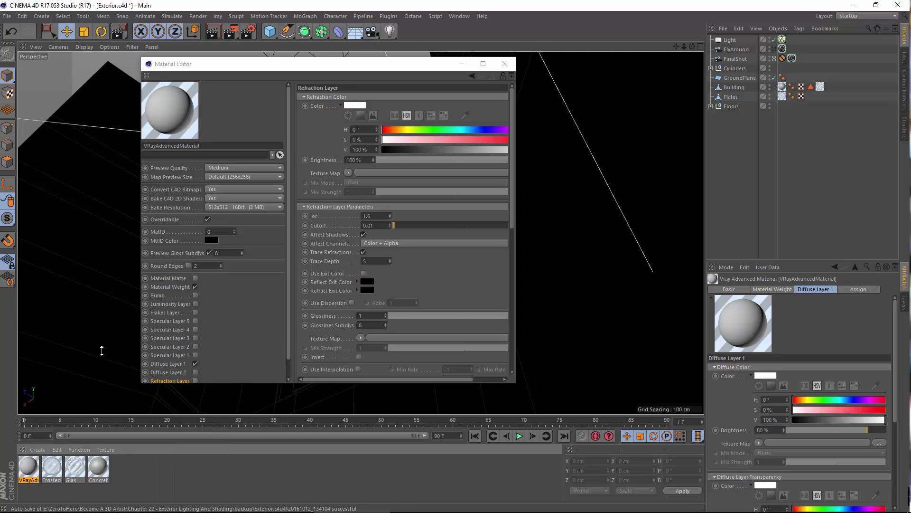
{"action": "scroll", "coordinate": [160, 296], "scroll_direction": "down", "scroll_amount": 2}
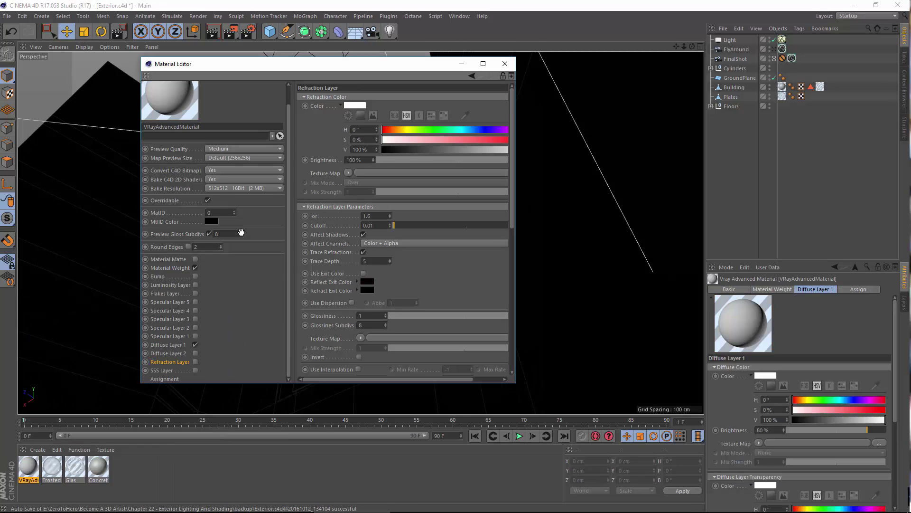
{"action": "left_click", "coordinate": [176, 345]}
{"action": "left_click", "coordinate": [354, 106]}
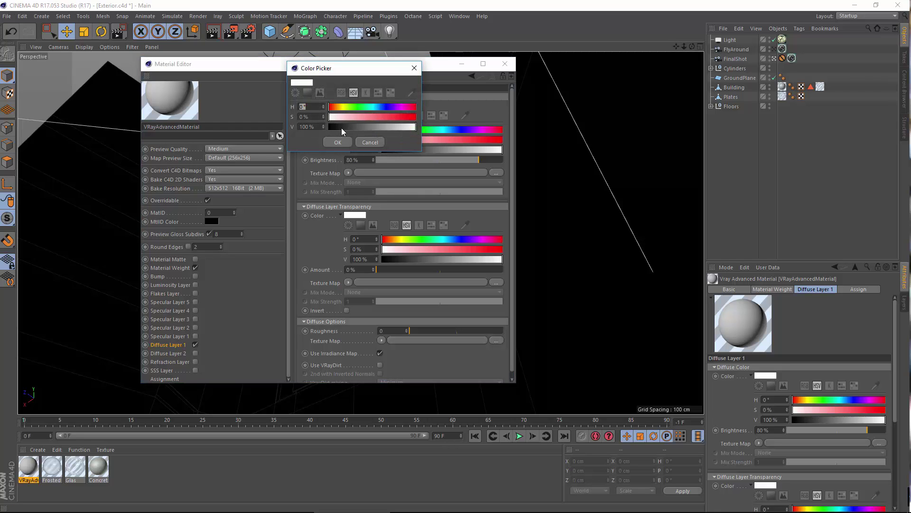
{"action": "left_click_drag", "start_coordinate": [342, 132], "coordinate": [287, 134]}
{"action": "left_click", "coordinate": [338, 142]}
Enable Specular Layer 1 with Fresnel IOR 10 and reflection glossiness 0.75.
{"action": "left_click", "coordinate": [184, 336]}
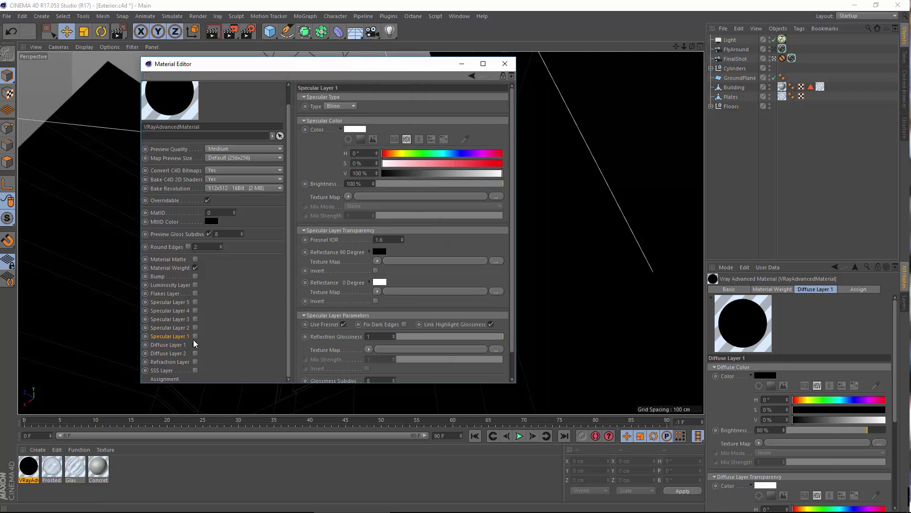
{"action": "left_click", "coordinate": [195, 336]}
{"action": "key", "text": "Return"}
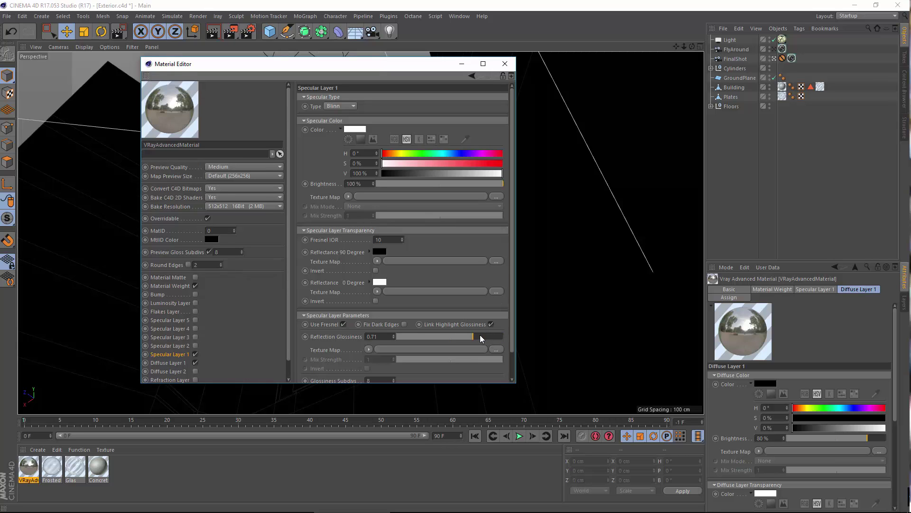
{"action": "left_click_drag", "start_coordinate": [483, 334], "coordinate": [479, 336]}
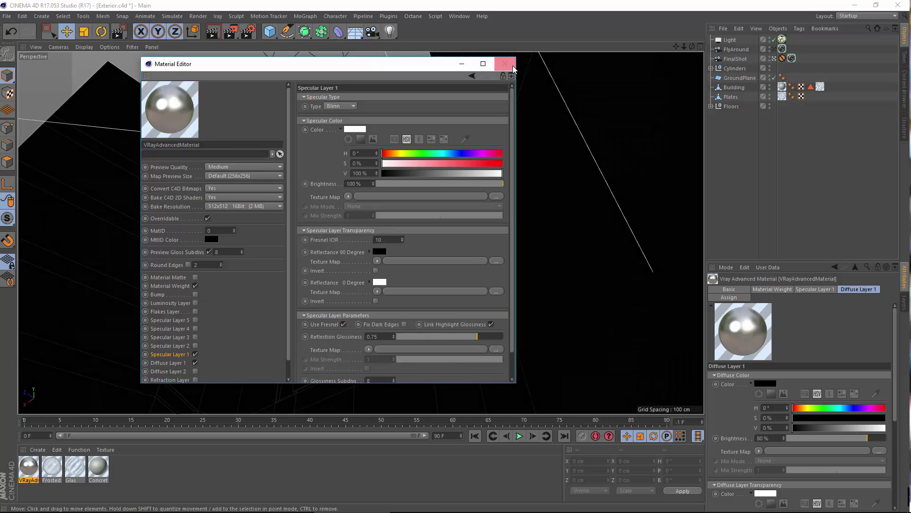
Apply the black reflective material to the Cylinders object.
{"action": "left_click", "coordinate": [460, 63]}
{"action": "left_click_drag", "start_coordinate": [842, 98], "coordinate": [733, 104]}
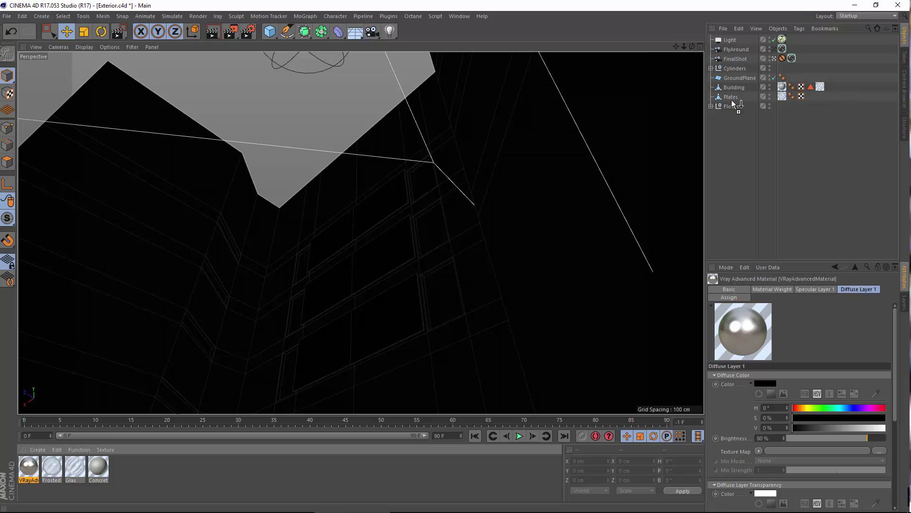
{"action": "left_click_drag", "start_coordinate": [717, 66], "coordinate": [711, 67]}
{"action": "left_click", "coordinate": [710, 68]}
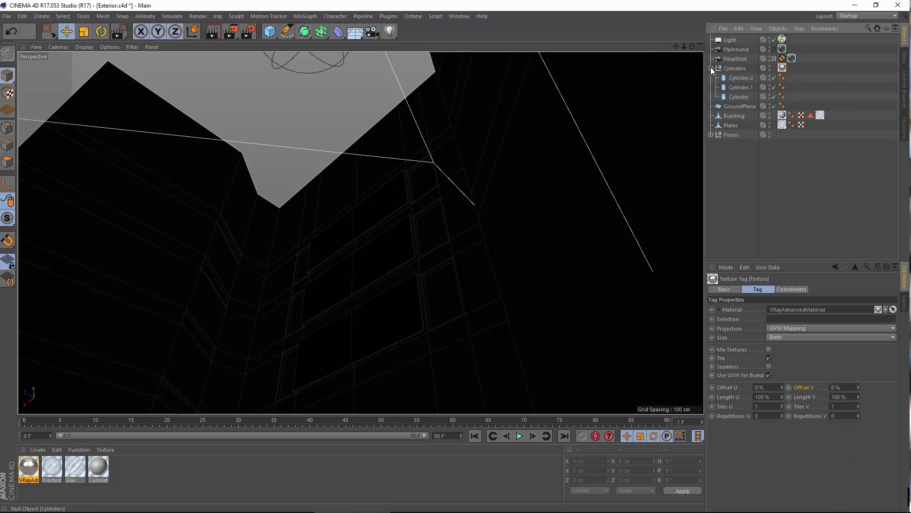
{"action": "left_click", "coordinate": [711, 68]}
{"action": "left_click", "coordinate": [768, 144]}
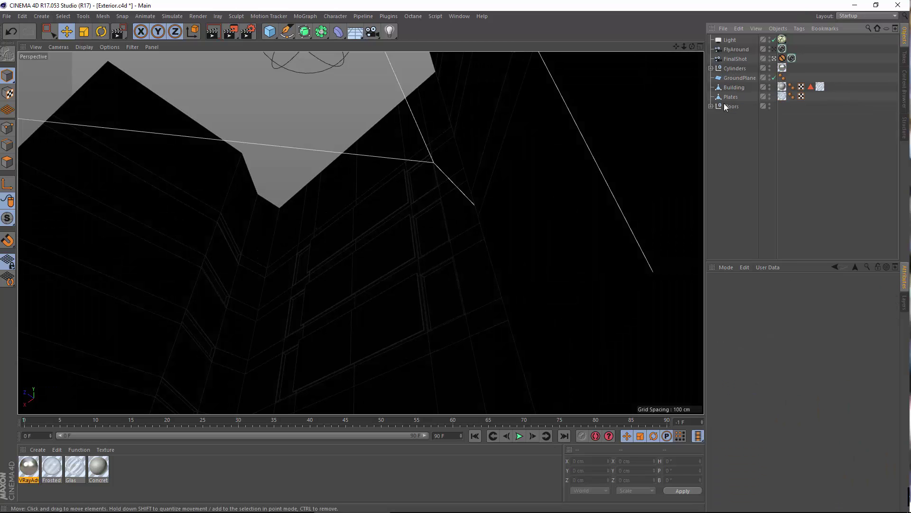
{"action": "left_click", "coordinate": [711, 106]}
{"action": "left_click", "coordinate": [712, 105]}
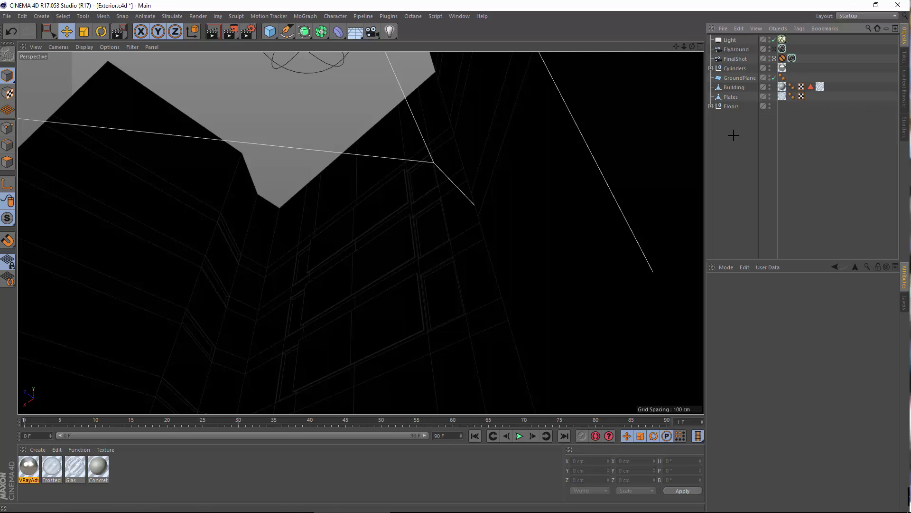
Create VRayAdvancedMaterial.1 with a 50% grey diffuse colour.
{"action": "left_click", "coordinate": [38, 449]}
{"action": "mouse_move", "coordinate": [76, 373]}
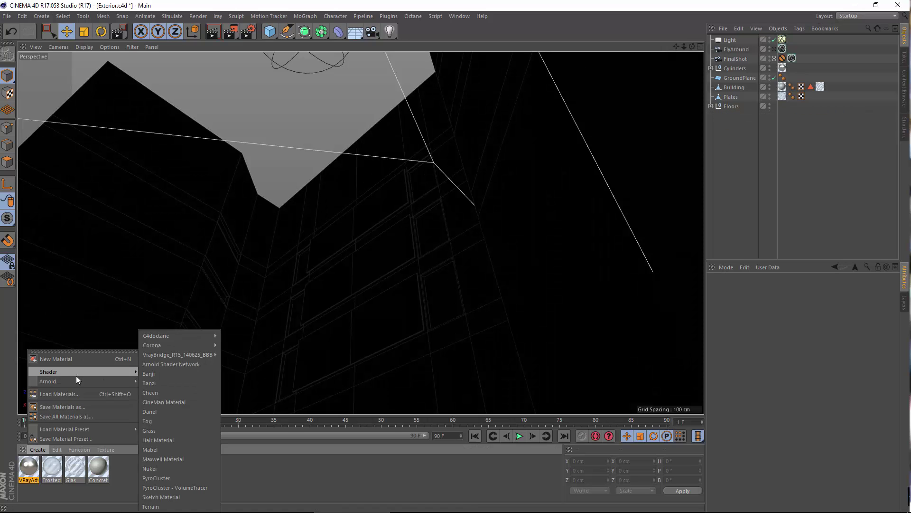
{"action": "mouse_move", "coordinate": [181, 353]}
{"action": "left_click", "coordinate": [241, 364]}
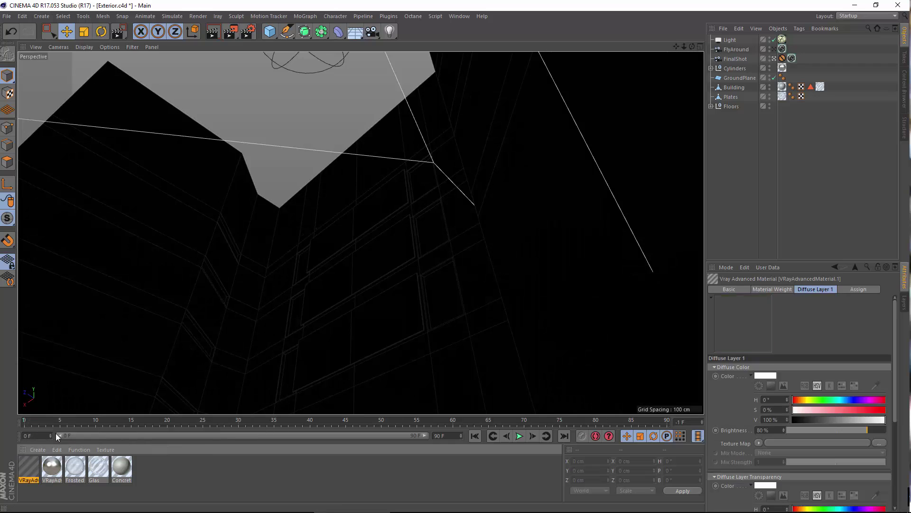
{"action": "double_click", "coordinate": [37, 463]}
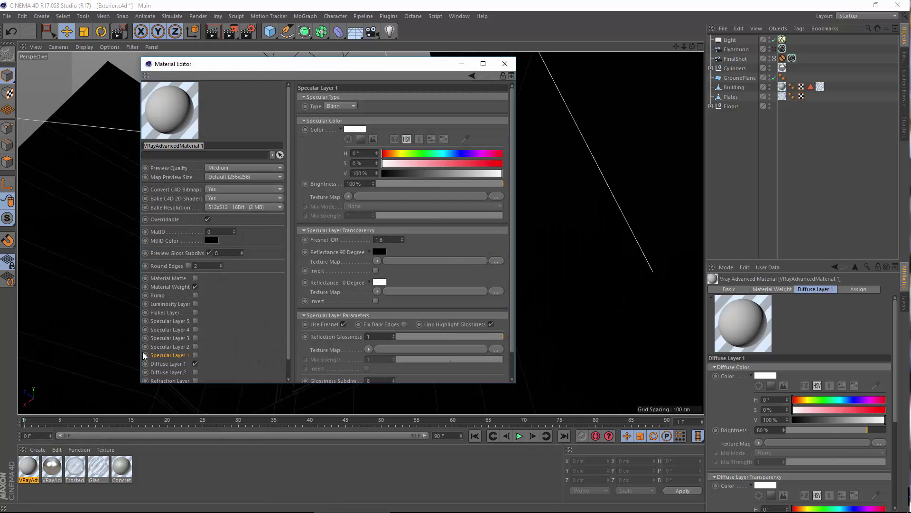
{"action": "left_click", "coordinate": [177, 364]}
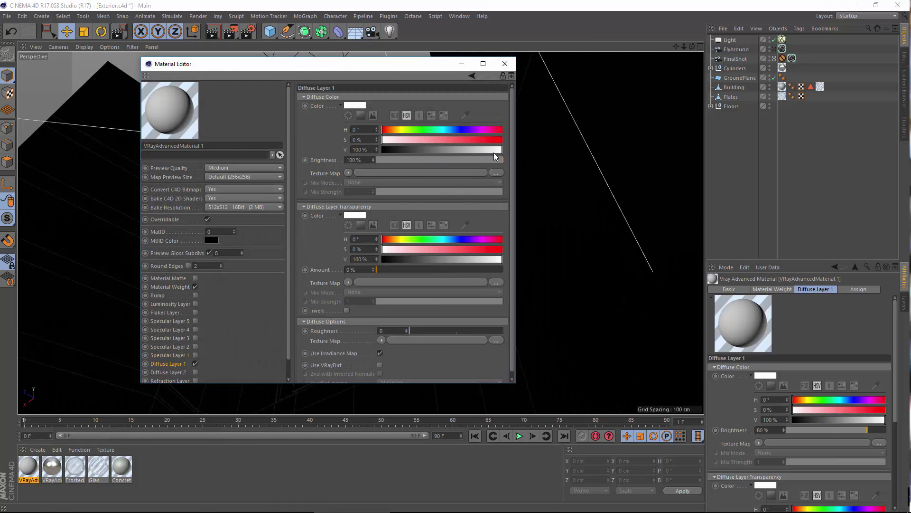
{"action": "left_click", "coordinate": [360, 105]}
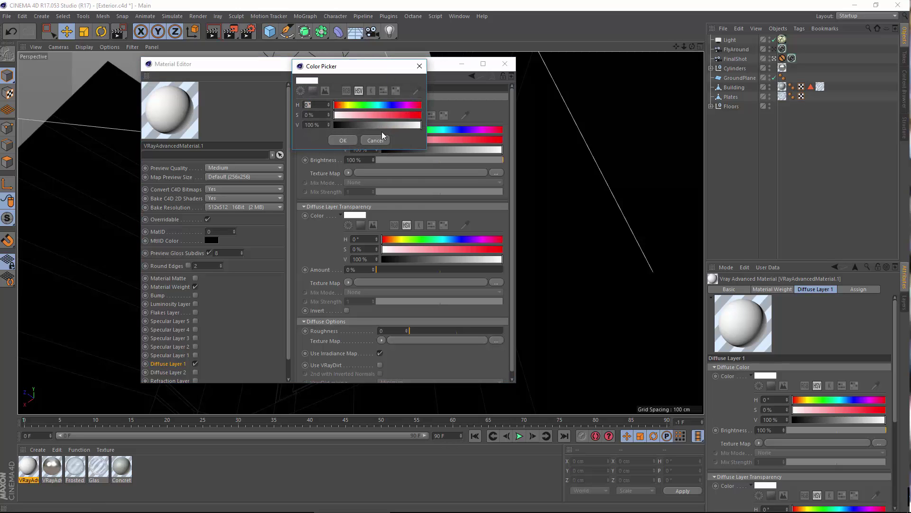
{"action": "left_click_drag", "start_coordinate": [385, 125], "coordinate": [380, 126]}
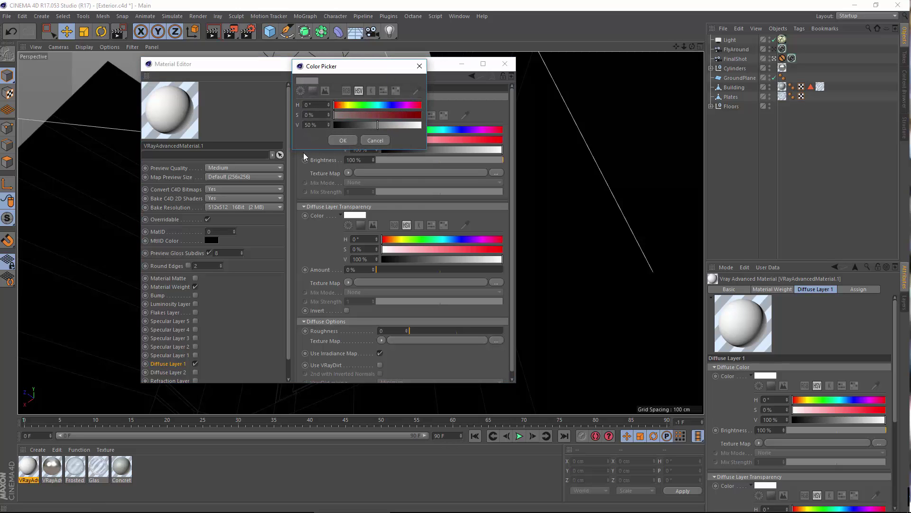
{"action": "left_click", "coordinate": [335, 141]}
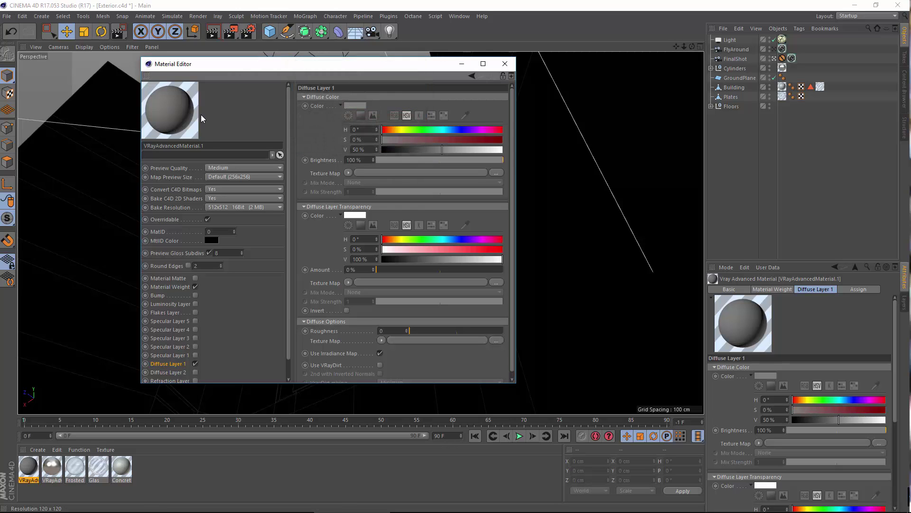
Apply the grey material to Floors and GroundPlane.
{"action": "left_click", "coordinate": [505, 63]}
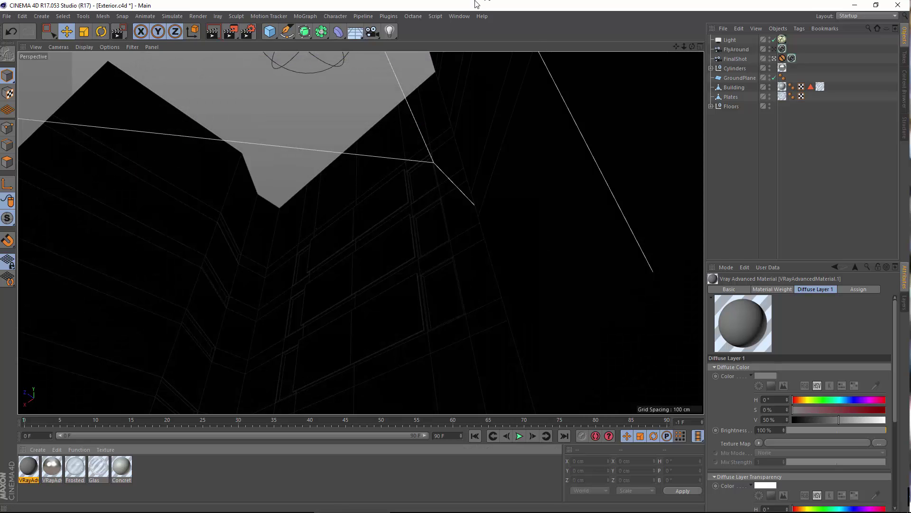
{"action": "left_click_drag", "start_coordinate": [28, 467], "coordinate": [795, 23]}
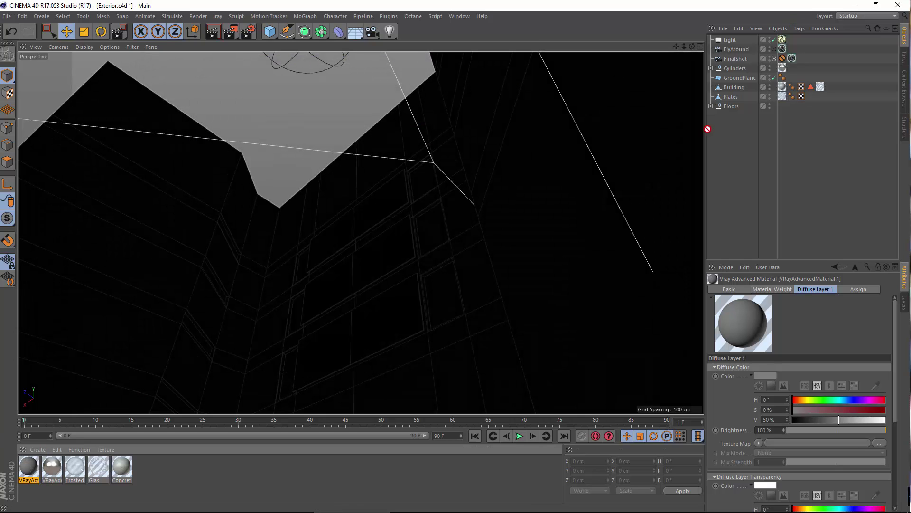
{"action": "left_click_drag", "start_coordinate": [724, 109], "coordinate": [723, 108]}
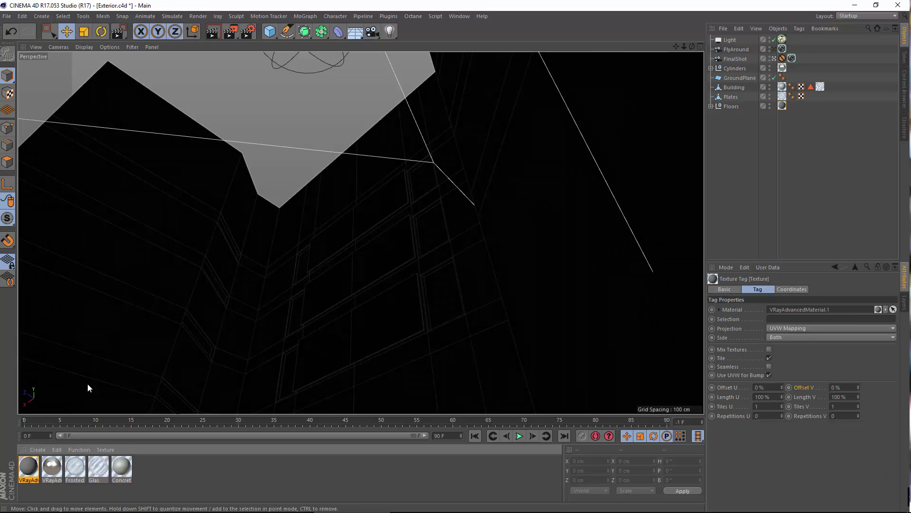
{"action": "left_click_drag", "start_coordinate": [346, 267], "coordinate": [728, 118]}
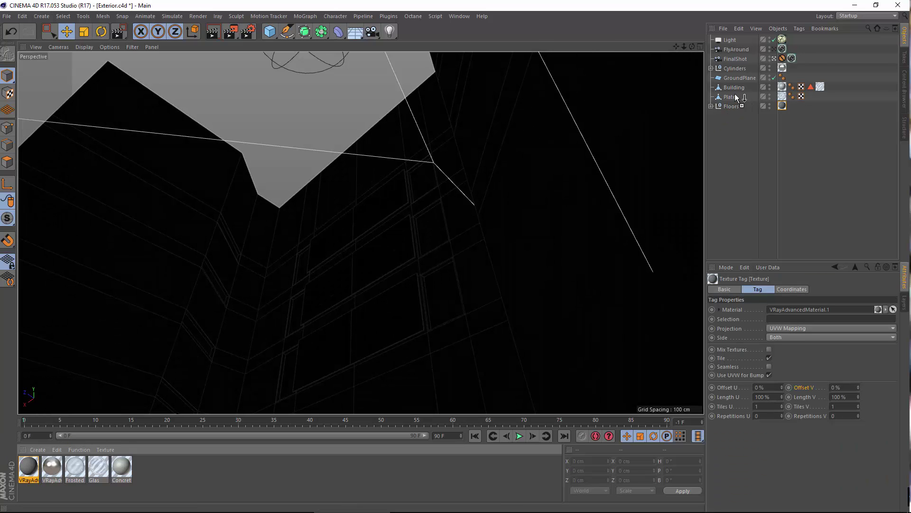
{"action": "left_click_drag", "start_coordinate": [786, 74], "coordinate": [784, 77]}
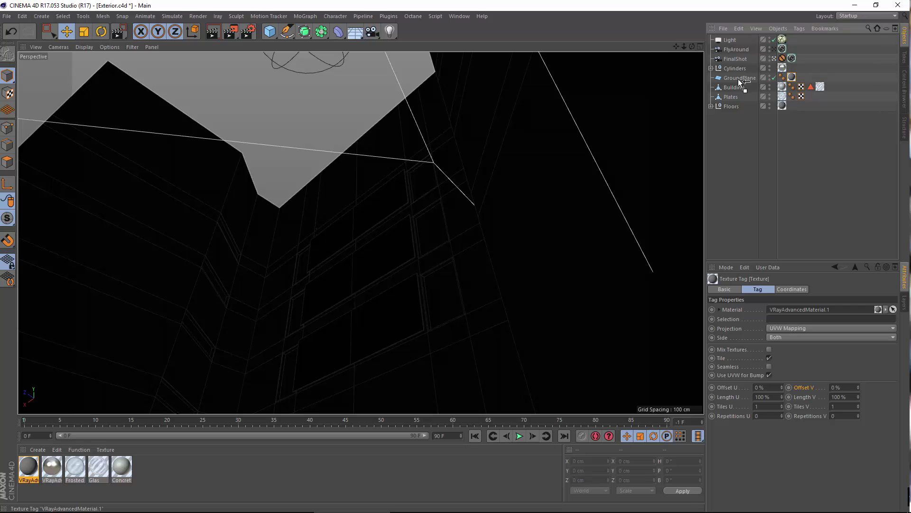
{"action": "left_click", "coordinate": [744, 121]}
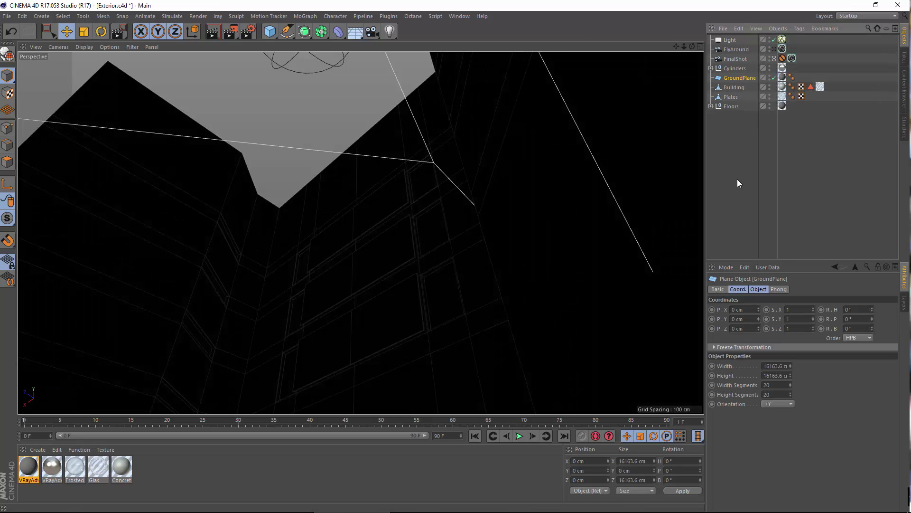
{"action": "left_click", "coordinate": [198, 16]}
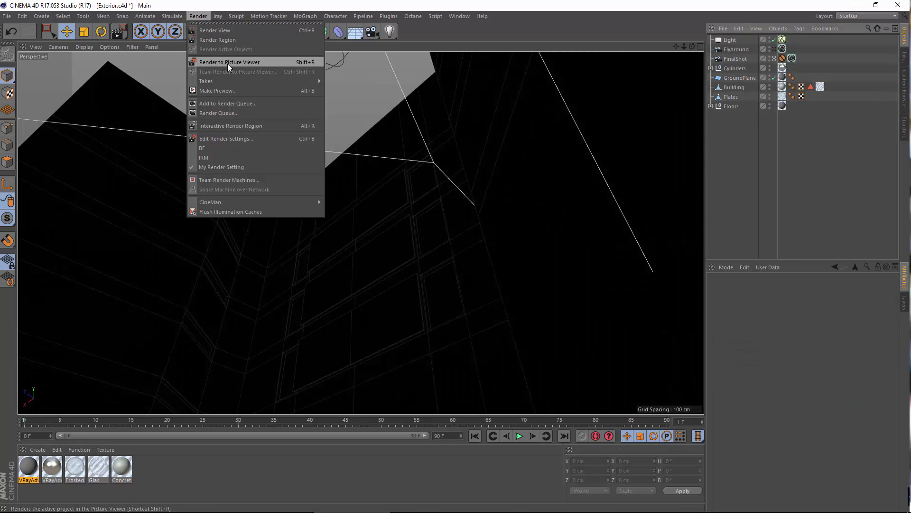
Render the Exterior scene with V-Ray (00:04:25), pan around the image, then close the Picture Viewer.
{"action": "left_click", "coordinate": [227, 63]}
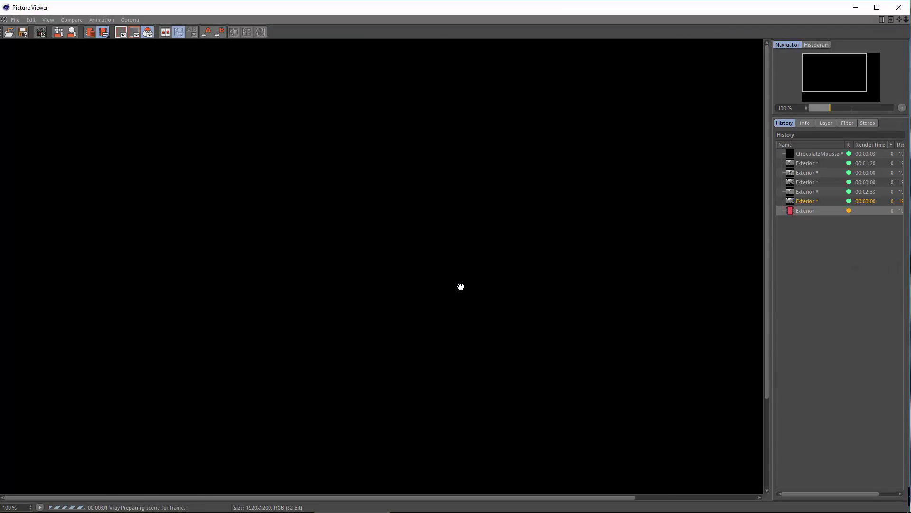
{"action": "left_click_drag", "start_coordinate": [444, 255], "coordinate": [275, 122]}
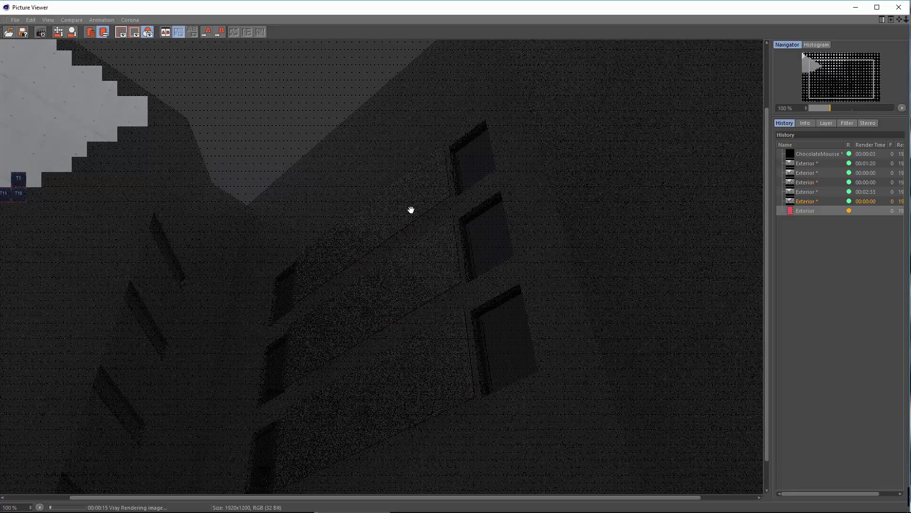
{"action": "left_click_drag", "start_coordinate": [352, 263], "coordinate": [433, 55]}
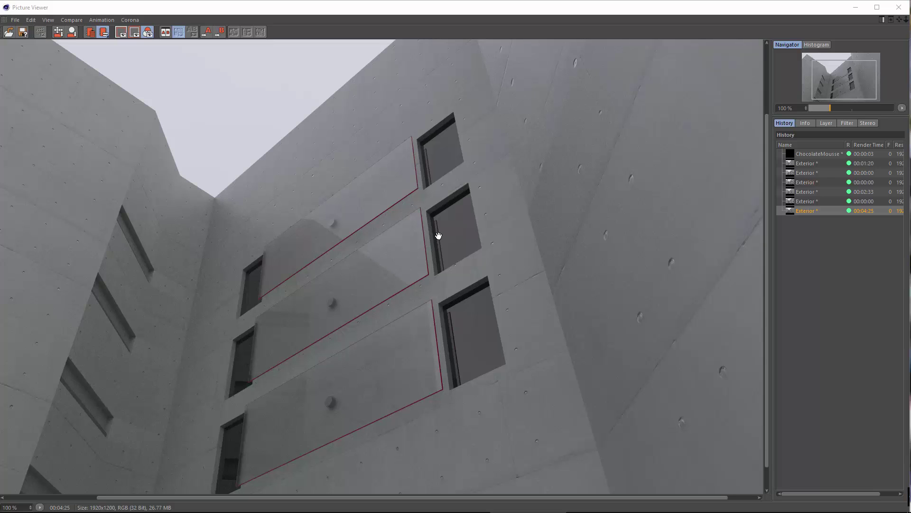
{"action": "left_click_drag", "start_coordinate": [439, 236], "coordinate": [407, 269]}
{"action": "left_click_drag", "start_coordinate": [514, 322], "coordinate": [496, 249]}
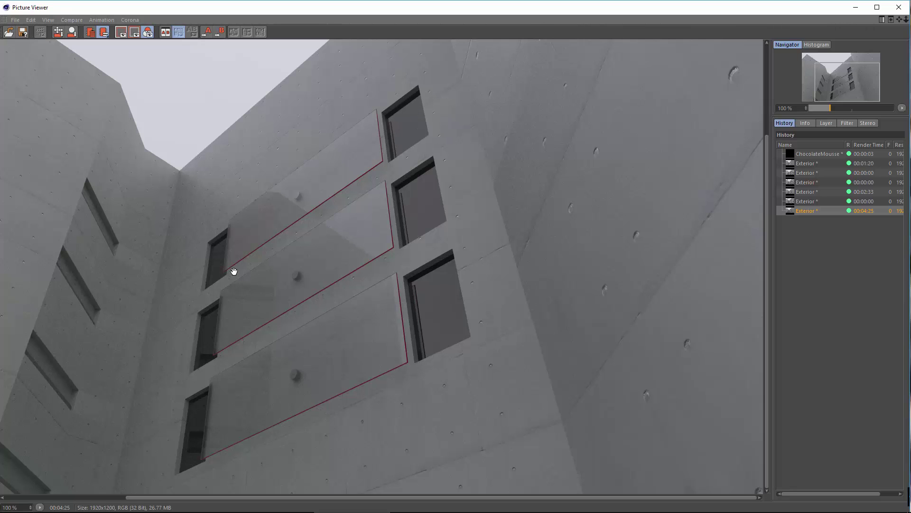
{"action": "left_click_drag", "start_coordinate": [262, 336], "coordinate": [370, 248]}
{"action": "left_click_drag", "start_coordinate": [179, 437], "coordinate": [214, 393]}
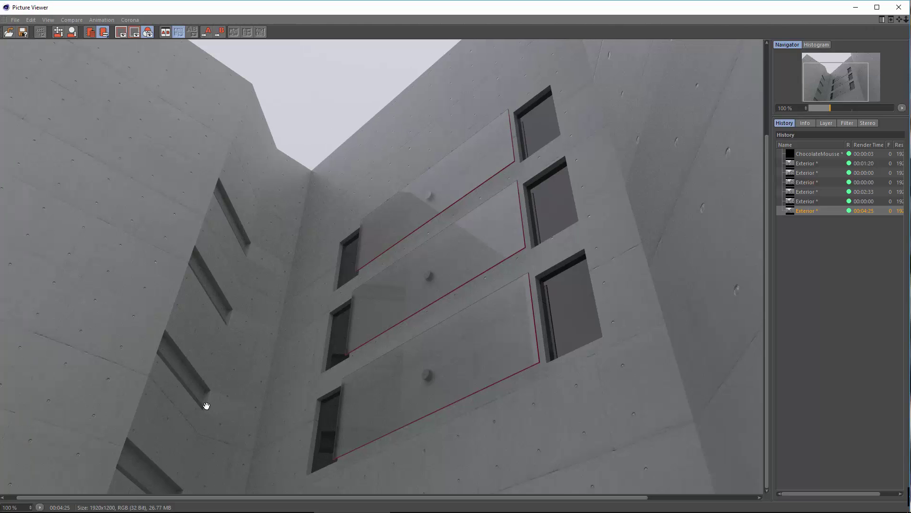
{"action": "left_click", "coordinate": [899, 7]}
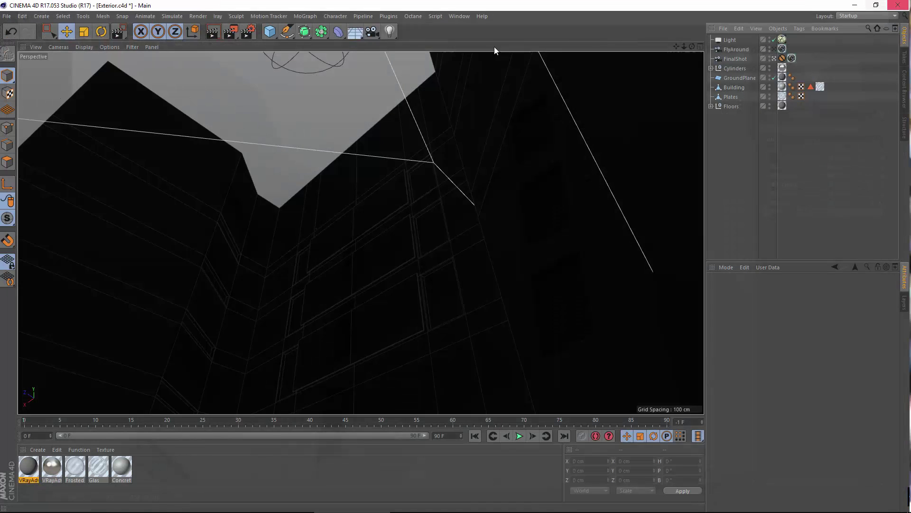
Disable the FinalShot camera and the Light, and select the Floors ledge.
{"action": "left_click", "coordinate": [774, 58]}
{"action": "right_click_drag", "start_coordinate": [226, 302], "coordinate": [267, 275], "text": "alt"}
{"action": "left_click_drag", "start_coordinate": [238, 311], "coordinate": [63, 236], "text": "alt"}
{"action": "left_click", "coordinate": [8, 163]}
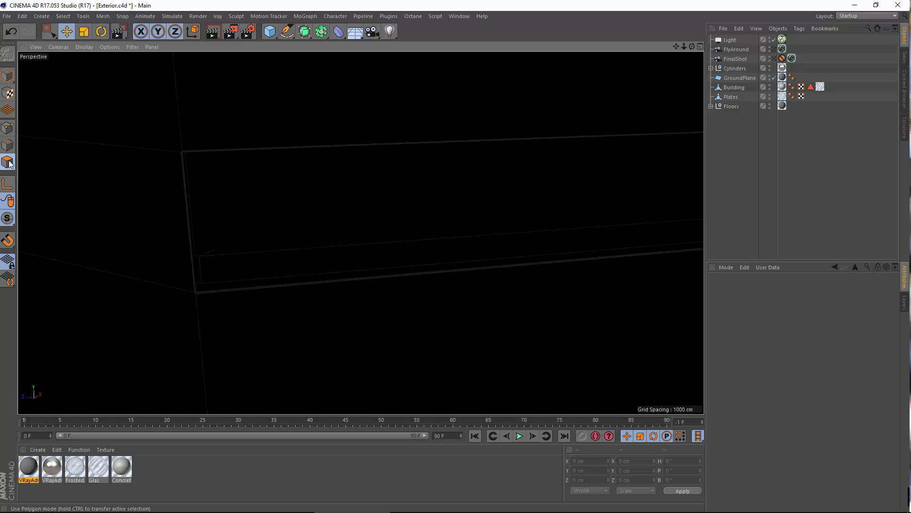
{"action": "left_click", "coordinate": [7, 76]}
{"action": "left_click", "coordinate": [457, 258]}
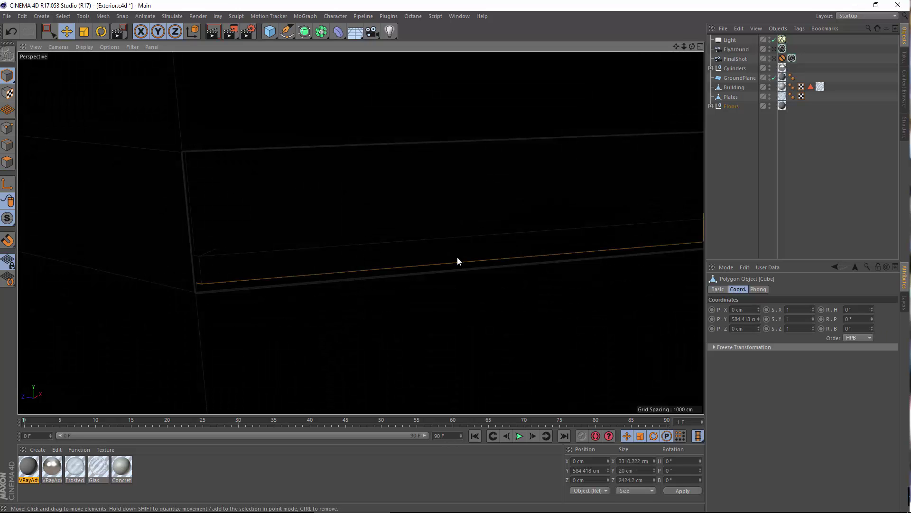
{"action": "left_click_drag", "start_coordinate": [457, 260], "coordinate": [199, 347], "text": "alt"}
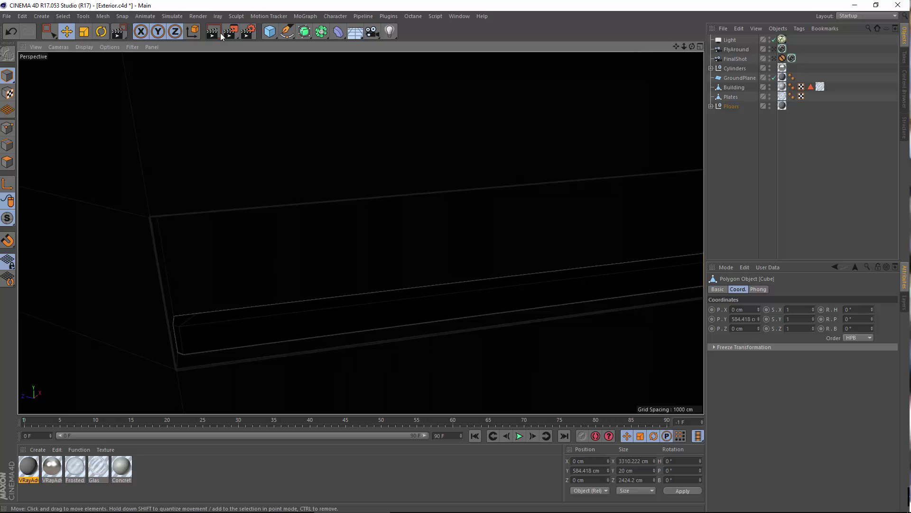
{"action": "left_click", "coordinate": [774, 39]}
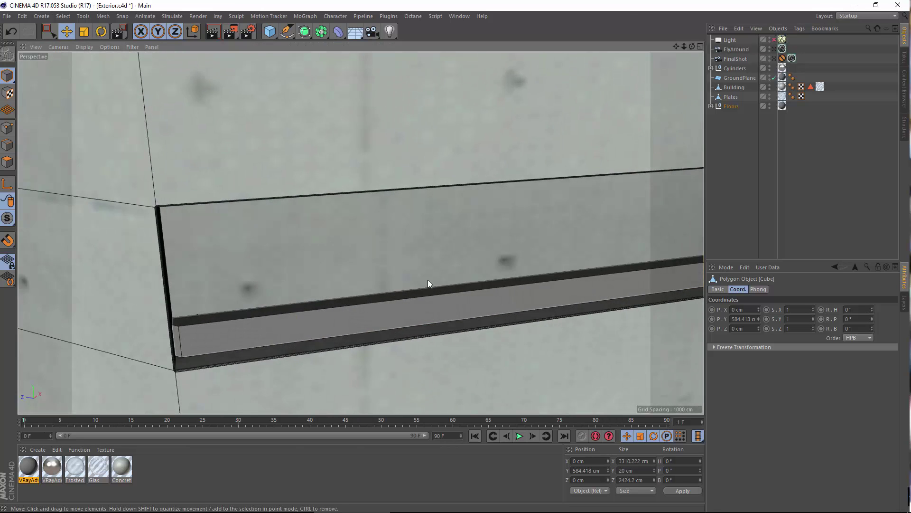
{"action": "left_click_drag", "start_coordinate": [429, 283], "coordinate": [157, 303], "text": "alt"}
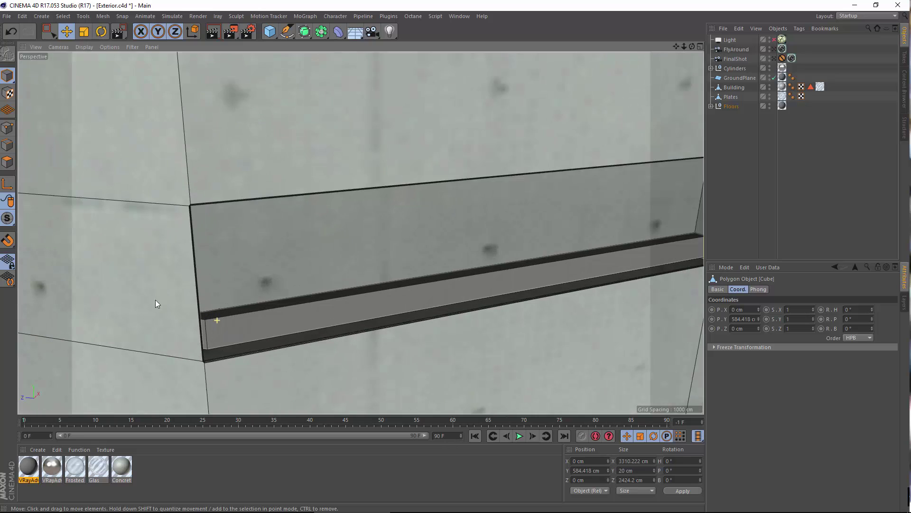
Move the Floors ledge's lower face about 20 cm along X into the wall.
{"action": "left_click", "coordinate": [3, 162]}
{"action": "scroll", "coordinate": [285, 302], "scroll_direction": "up", "scroll_amount": 5}
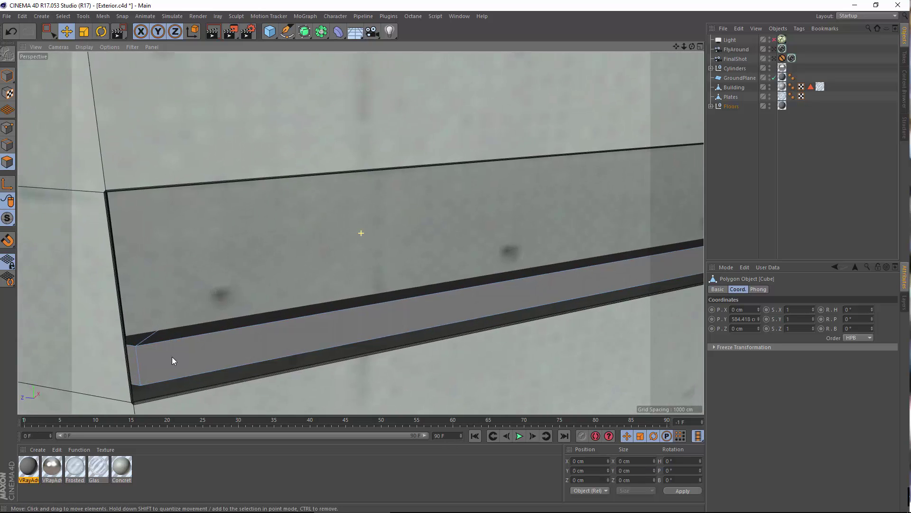
{"action": "left_click", "coordinate": [130, 358]}
{"action": "middle_click_drag", "start_coordinate": [453, 332], "coordinate": [365, 308], "text": "alt"}
{"action": "scroll", "coordinate": [373, 290], "scroll_direction": "down", "scroll_amount": 6}
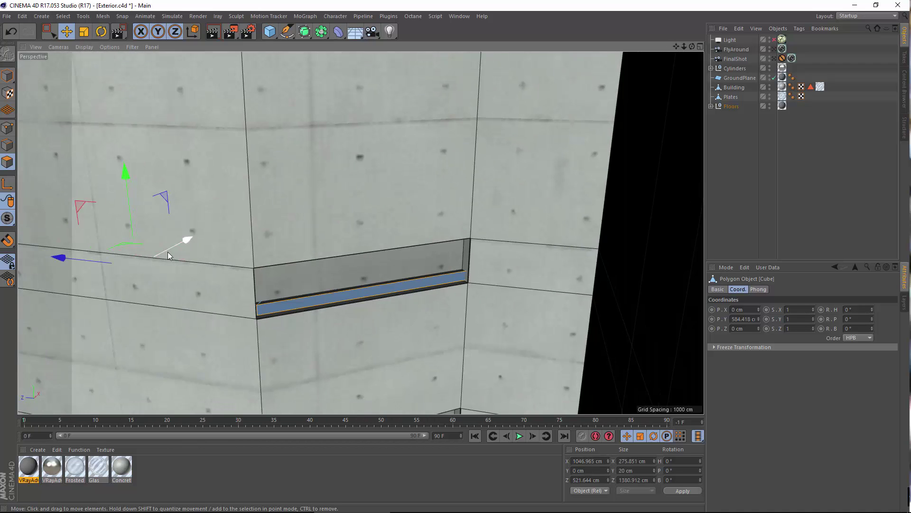
{"action": "left_click_drag", "start_coordinate": [171, 249], "coordinate": [175, 260]}
{"action": "middle_click_drag", "start_coordinate": [428, 306], "coordinate": [443, 103], "text": "alt"}
Slide the bottom face of ledge Cube.1 about 19 cm along X.
{"action": "left_click", "coordinate": [7, 76]}
{"action": "scroll", "coordinate": [281, 253], "scroll_direction": "up", "scroll_amount": 4}
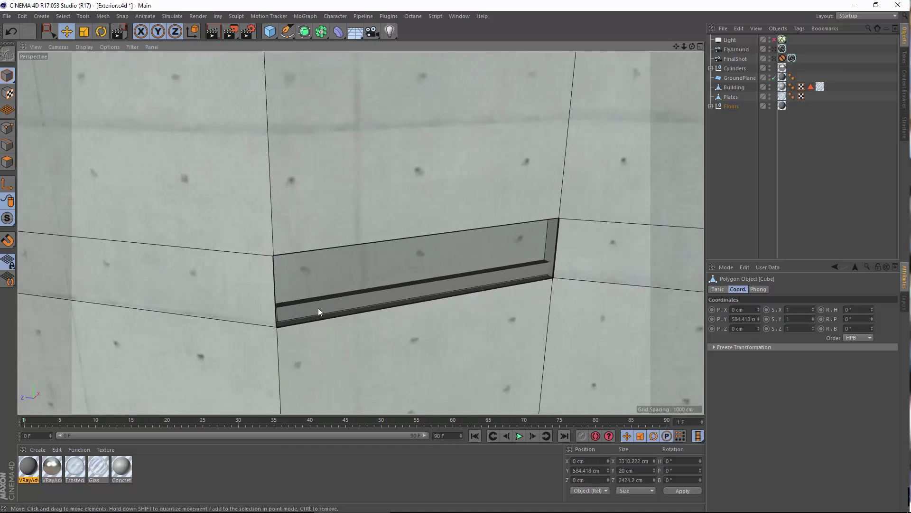
{"action": "left_click", "coordinate": [318, 308]}
{"action": "scroll", "coordinate": [318, 308], "scroll_direction": "up", "scroll_amount": 3}
{"action": "left_click", "coordinate": [7, 162]}
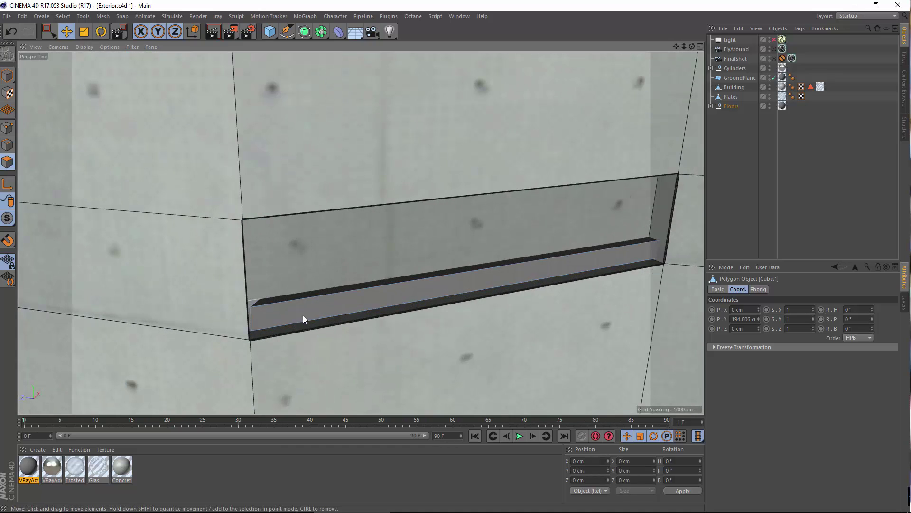
{"action": "scroll", "coordinate": [215, 313], "scroll_direction": "up", "scroll_amount": 3}
{"action": "left_click", "coordinate": [231, 314]}
{"action": "left_click_drag", "start_coordinate": [440, 279], "coordinate": [282, 312], "text": "alt"}
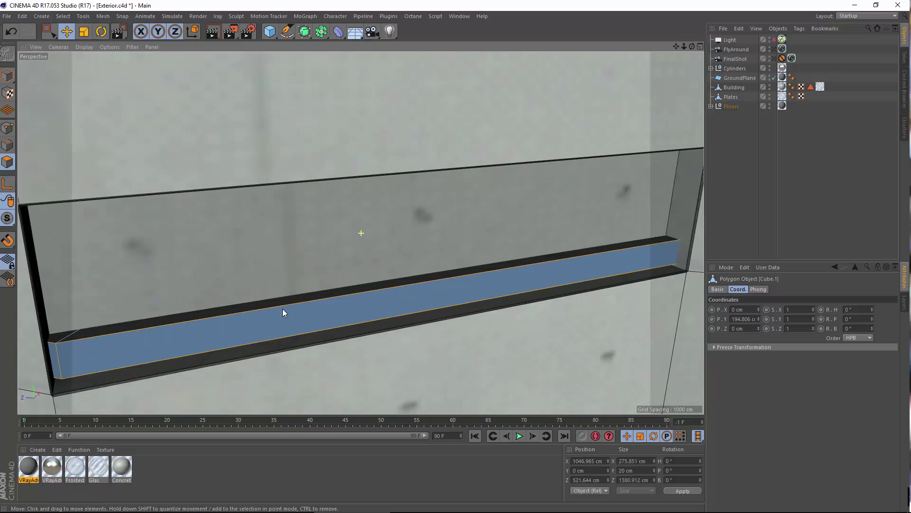
{"action": "scroll", "coordinate": [317, 297], "scroll_direction": "down", "scroll_amount": 5}
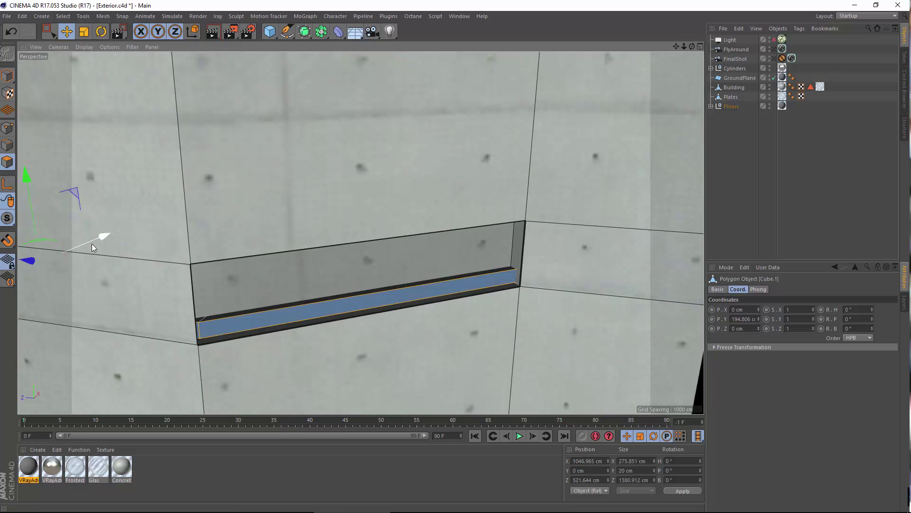
{"action": "left_click_drag", "start_coordinate": [92, 244], "coordinate": [101, 243]}
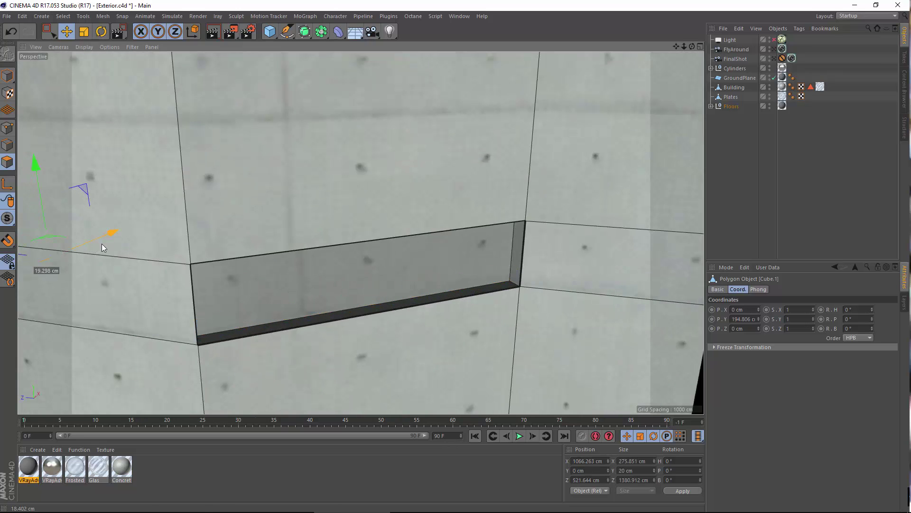
Select ledge Cube.2 and orbit around the wall to view its window openings.
{"action": "left_click", "coordinate": [3, 81]}
{"action": "scroll", "coordinate": [342, 275], "scroll_direction": "down", "scroll_amount": 4}
{"action": "middle_click_drag", "start_coordinate": [362, 232], "coordinate": [369, 173], "text": "alt"}
{"action": "scroll", "coordinate": [297, 390], "scroll_direction": "up", "scroll_amount": 5}
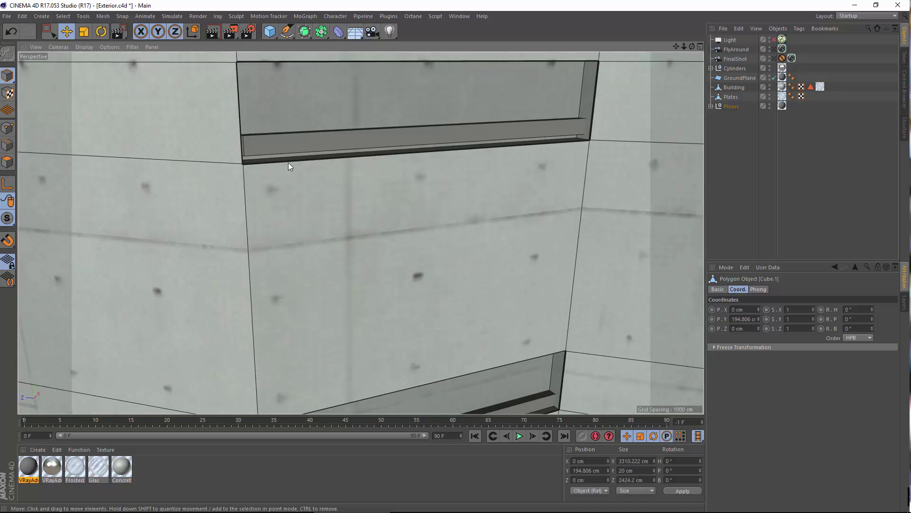
{"action": "left_click", "coordinate": [285, 145]}
{"action": "middle_click_drag", "start_coordinate": [272, 204], "coordinate": [205, 317], "text": "alt"}
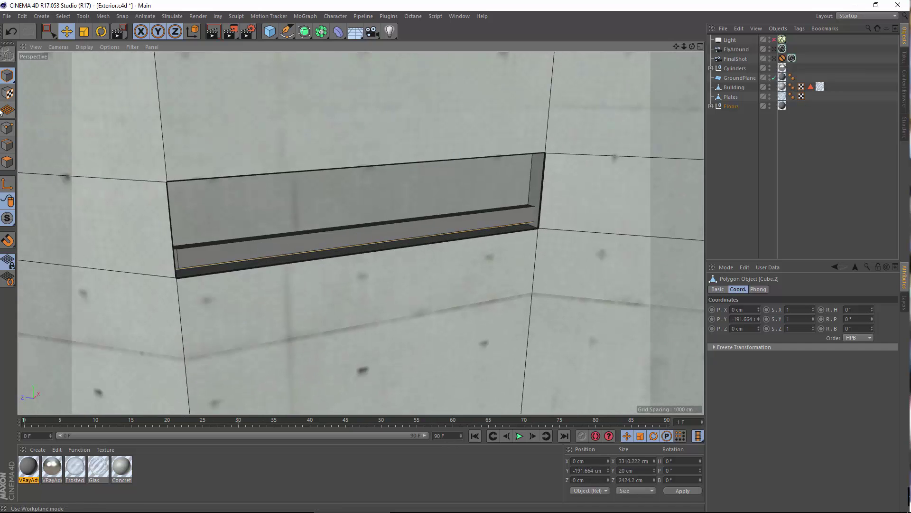
{"action": "scroll", "coordinate": [380, 201], "scroll_direction": "down", "scroll_amount": 4}
{"action": "middle_click_drag", "start_coordinate": [294, 216], "coordinate": [323, 162], "text": "alt"}
{"action": "left_click_drag", "start_coordinate": [285, 208], "coordinate": [280, 184], "text": "alt"}
{"action": "middle_click_drag", "start_coordinate": [296, 212], "coordinate": [304, 307], "text": "alt"}
{"action": "left_click_drag", "start_coordinate": [363, 293], "coordinate": [497, 294], "text": "alt"}
Lower Cube.2 to Y -193.262 cm and close in on the window slot.
{"action": "left_click_drag", "start_coordinate": [157, 216], "coordinate": [263, 247], "text": "alt"}
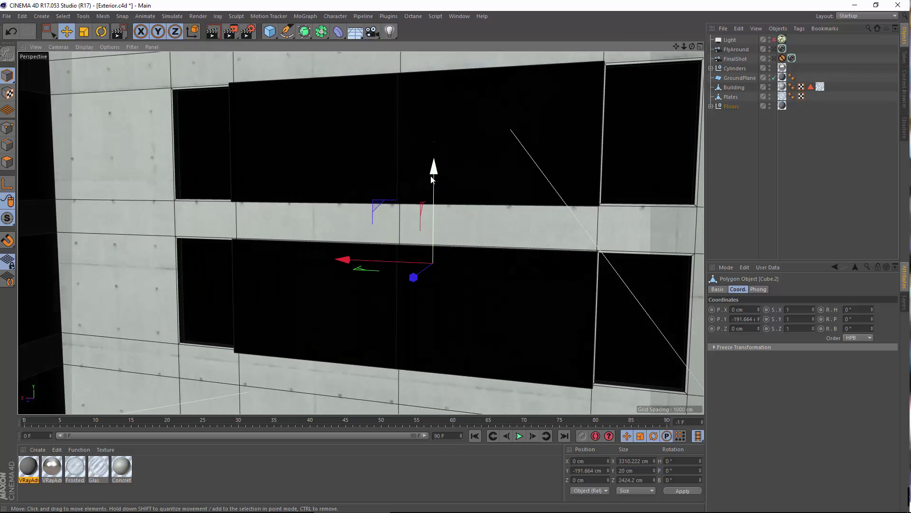
{"action": "left_click_drag", "start_coordinate": [432, 180], "coordinate": [429, 177]}
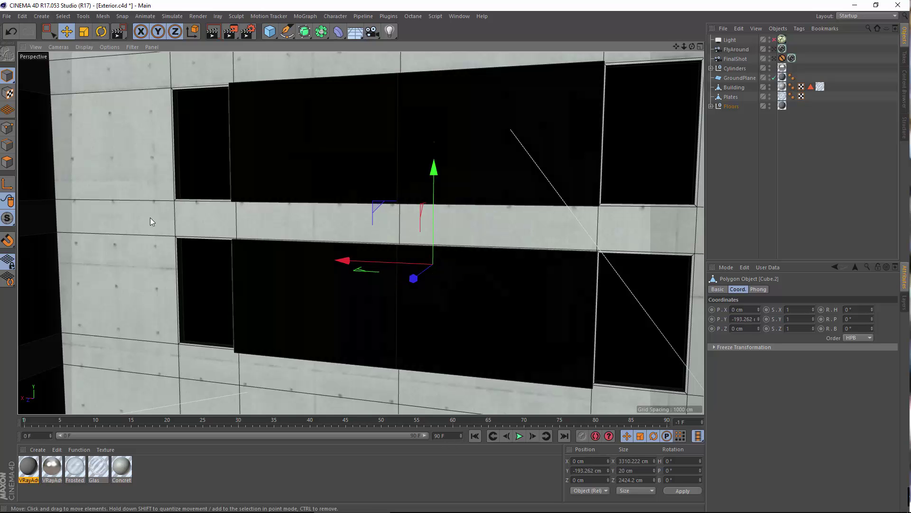
{"action": "left_click_drag", "start_coordinate": [153, 217], "coordinate": [103, 278], "text": "alt"}
{"action": "middle_click_drag", "start_coordinate": [391, 266], "coordinate": [137, 285], "text": "alt"}
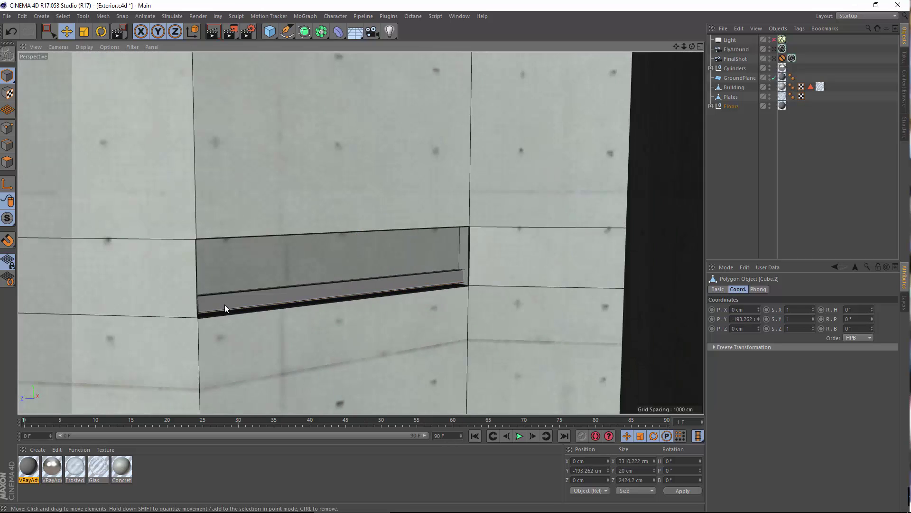
{"action": "scroll", "coordinate": [225, 304], "scroll_direction": "up", "scroll_amount": 3}
{"action": "left_click_drag", "start_coordinate": [155, 323], "coordinate": [124, 321], "text": "alt"}
Extend the Cube.2 sill face along X to 1066.415 cm.
{"action": "left_click", "coordinate": [7, 162]}
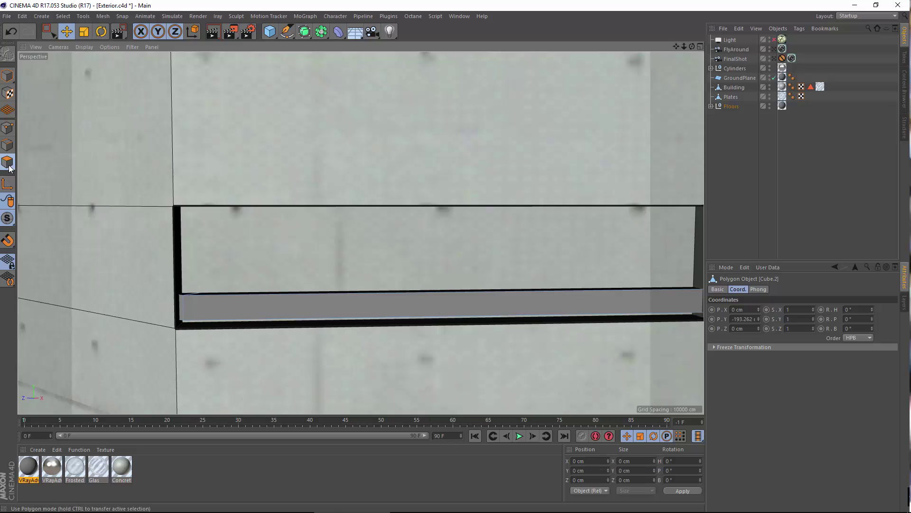
{"action": "left_click", "coordinate": [189, 305]}
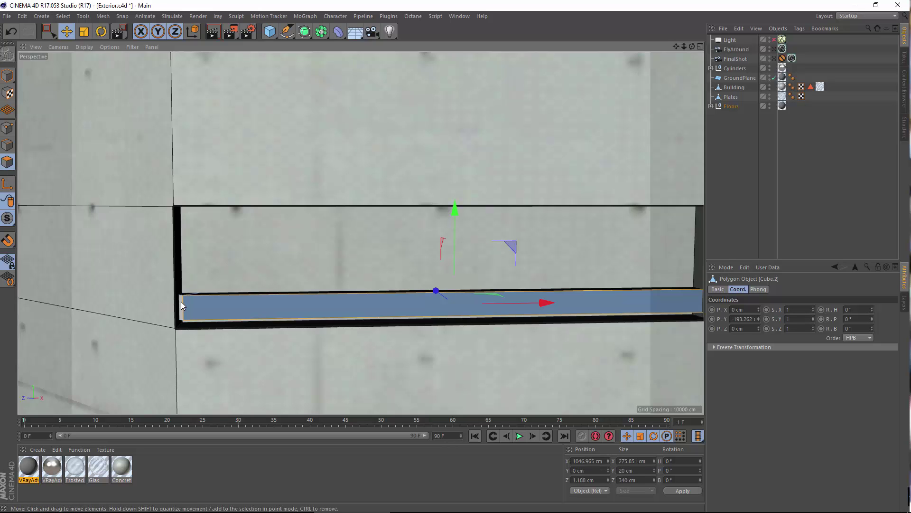
{"action": "left_click", "coordinate": [183, 303]}
{"action": "left_click_drag", "start_coordinate": [183, 304], "coordinate": [73, 254], "text": "alt"}
{"action": "left_click_drag", "start_coordinate": [392, 317], "coordinate": [389, 60], "text": "alt"}
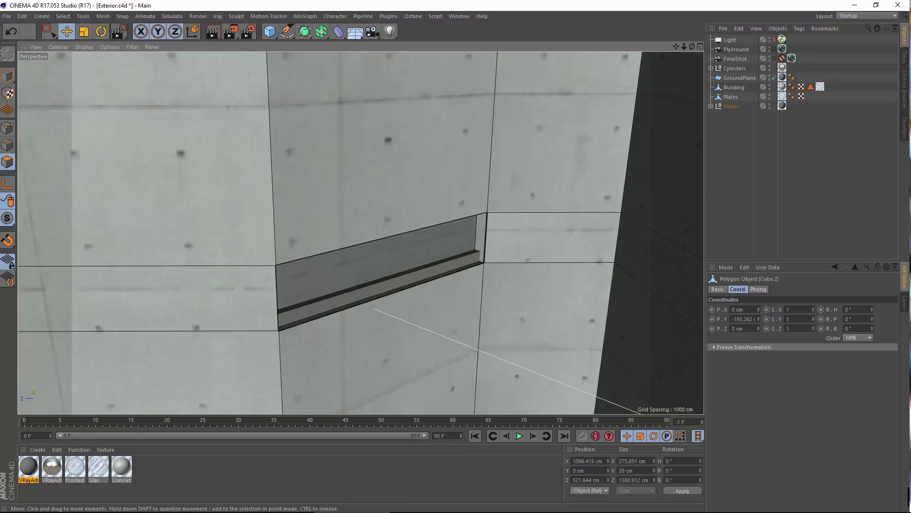
Slide the front and left sill polygons of Cube.3 16.376 cm along X.
{"action": "left_click", "coordinate": [311, 308]}
{"action": "scroll", "coordinate": [309, 304], "scroll_direction": "up", "scroll_amount": 2}
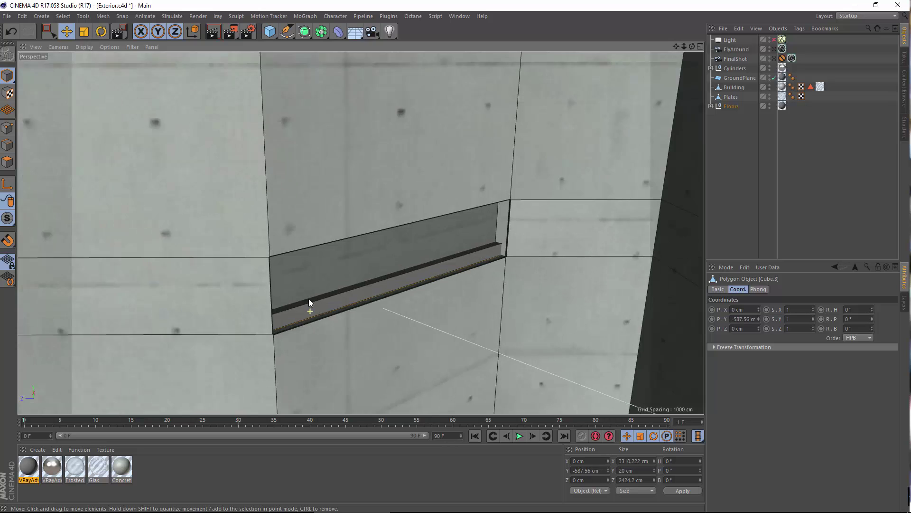
{"action": "left_click", "coordinate": [8, 162]}
{"action": "scroll", "coordinate": [374, 265], "scroll_direction": "up", "scroll_amount": 3}
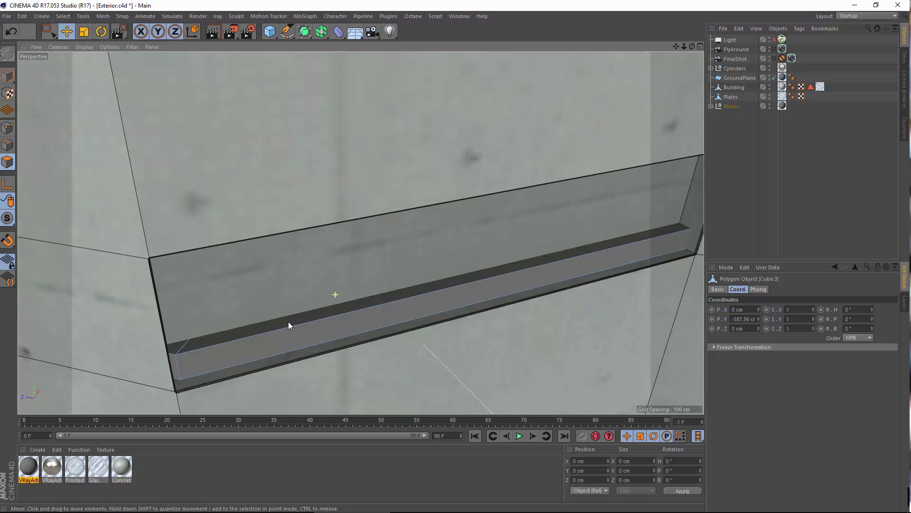
{"action": "left_click_drag", "start_coordinate": [289, 321], "coordinate": [284, 324], "text": "alt"}
{"action": "left_click", "coordinate": [279, 335]}
{"action": "left_click", "coordinate": [172, 357], "text": "shift"}
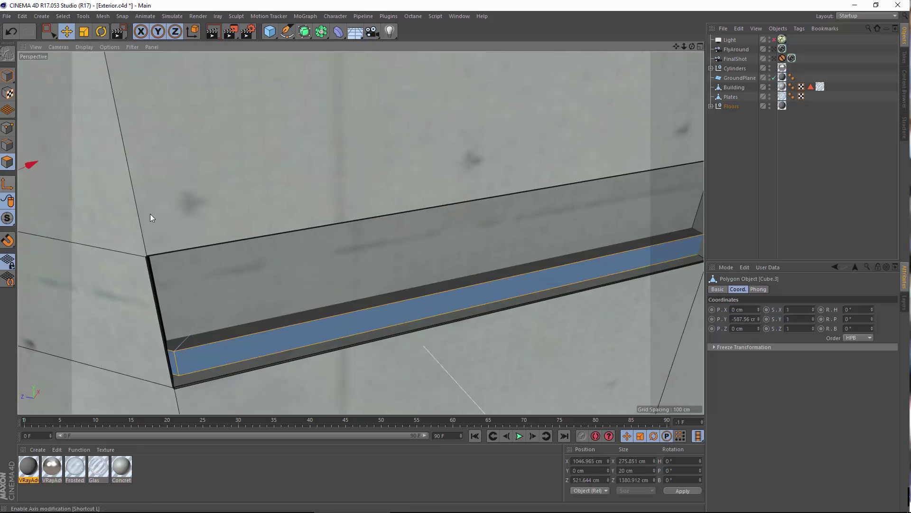
{"action": "left_click_drag", "start_coordinate": [150, 214], "coordinate": [166, 204], "text": "alt"}
{"action": "left_click_drag", "start_coordinate": [33, 169], "coordinate": [52, 172]}
Orbit to the windowed facade and select the Floors ledge's front strip polygon.
{"action": "left_click", "coordinate": [736, 202]}
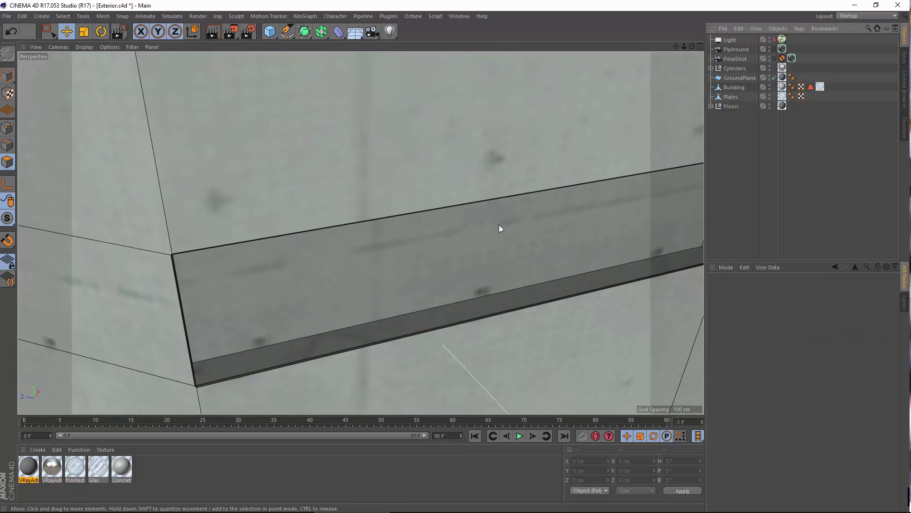
{"action": "right_click_drag", "start_coordinate": [500, 224], "coordinate": [434, 274], "text": "alt"}
{"action": "left_click_drag", "start_coordinate": [434, 274], "coordinate": [495, 269], "text": "alt"}
{"action": "middle_click_drag", "start_coordinate": [495, 270], "coordinate": [362, 232], "text": "alt"}
{"action": "left_click_drag", "start_coordinate": [363, 233], "coordinate": [376, 133], "text": "alt"}
{"action": "right_click_drag", "start_coordinate": [376, 134], "coordinate": [427, 235], "text": "alt"}
{"action": "left_click_drag", "start_coordinate": [427, 236], "coordinate": [238, 186], "text": "alt"}
{"action": "left_click_drag", "start_coordinate": [381, 142], "coordinate": [375, 293], "text": "alt"}
{"action": "left_click", "coordinate": [374, 293]}
{"action": "left_click", "coordinate": [4, 164]}
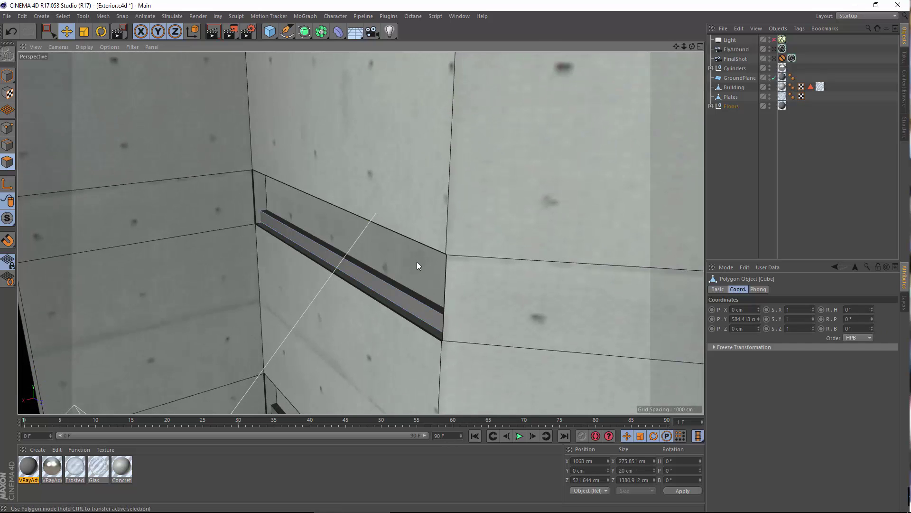
{"action": "left_click_drag", "start_coordinate": [417, 261], "coordinate": [490, 297], "text": "alt"}
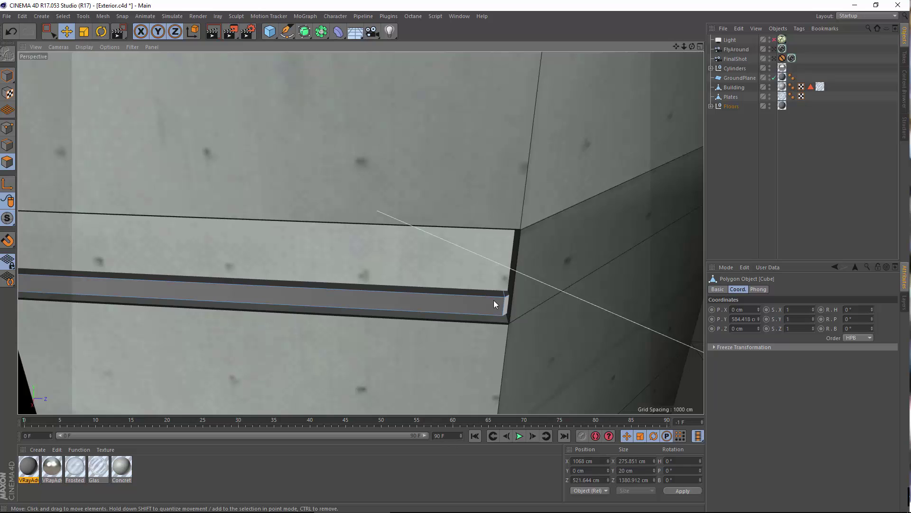
{"action": "left_click", "coordinate": [494, 301]}
{"action": "left_click_drag", "start_coordinate": [249, 270], "coordinate": [193, 349], "text": "alt"}
Slide the selected strip polygon about 18 cm along X.
{"action": "left_click_drag", "start_coordinate": [187, 392], "coordinate": [198, 387]}
{"action": "scroll", "coordinate": [354, 229], "scroll_direction": "up", "scroll_amount": 2}
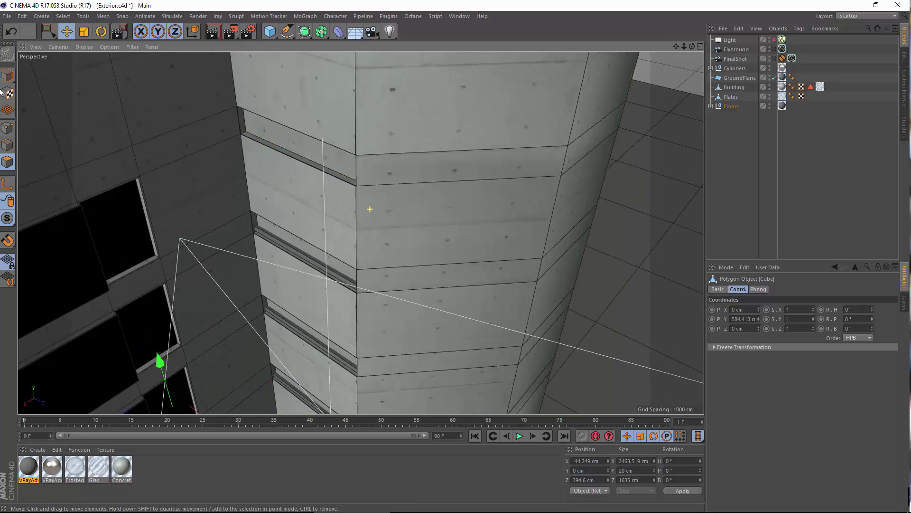
{"action": "left_click", "coordinate": [7, 77]}
{"action": "scroll", "coordinate": [323, 272], "scroll_direction": "up", "scroll_amount": 1}
Select Cube.1's recessed strip faces around the column corner.
{"action": "left_click", "coordinate": [335, 270]}
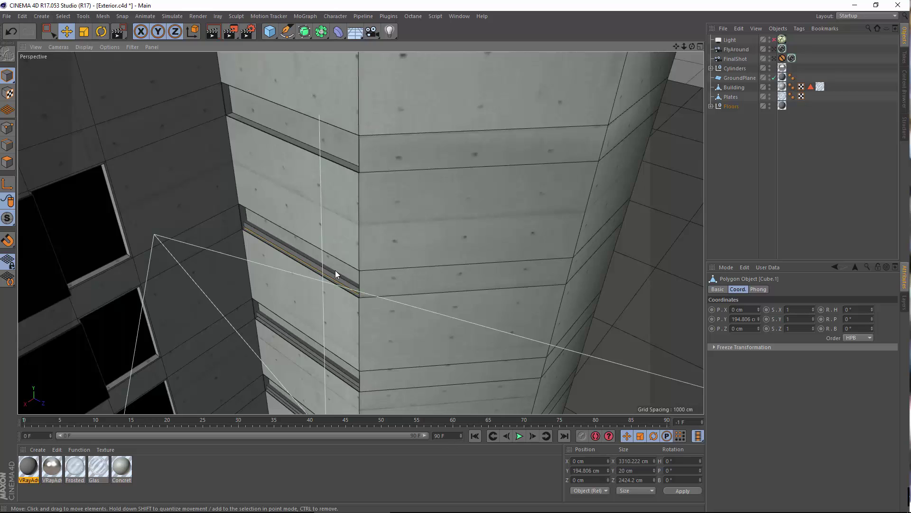
{"action": "left_click_drag", "start_coordinate": [338, 279], "coordinate": [417, 280], "text": "alt"}
{"action": "left_click", "coordinate": [8, 161]}
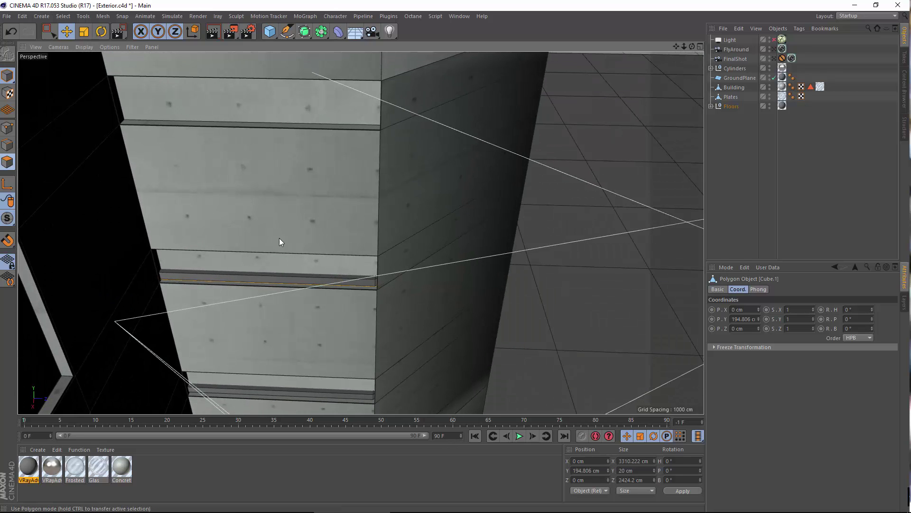
{"action": "left_click", "coordinate": [330, 279]}
{"action": "left_click", "coordinate": [379, 285], "text": "shift"}
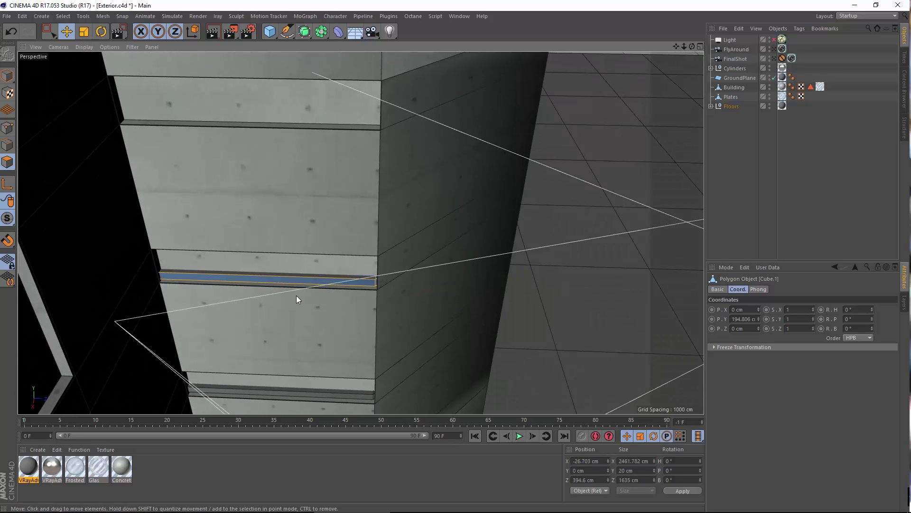
{"action": "left_click_drag", "start_coordinate": [296, 296], "coordinate": [238, 372], "text": "alt"}
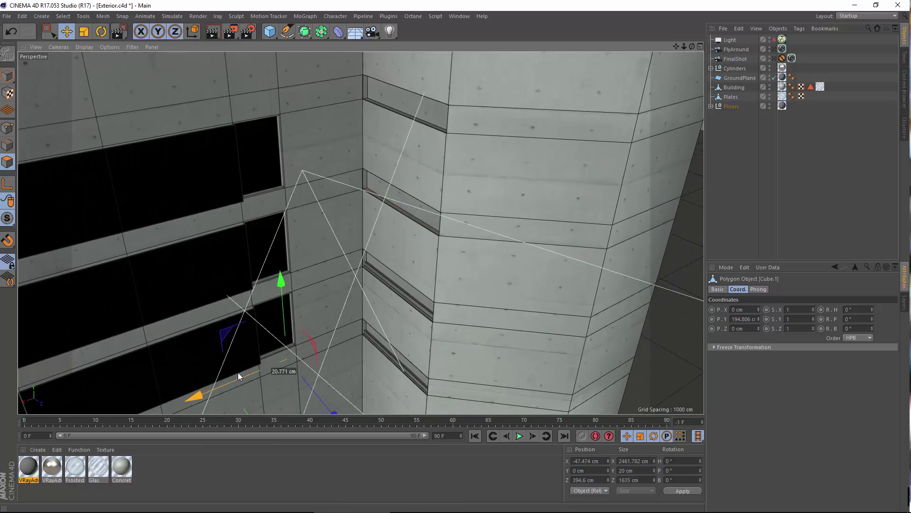
{"action": "scroll", "coordinate": [468, 239], "scroll_direction": "up", "scroll_amount": 3}
Select the front face of the Cube.2 strip.
{"action": "left_click", "coordinate": [5, 75]}
{"action": "scroll", "coordinate": [398, 254], "scroll_direction": "up", "scroll_amount": 3}
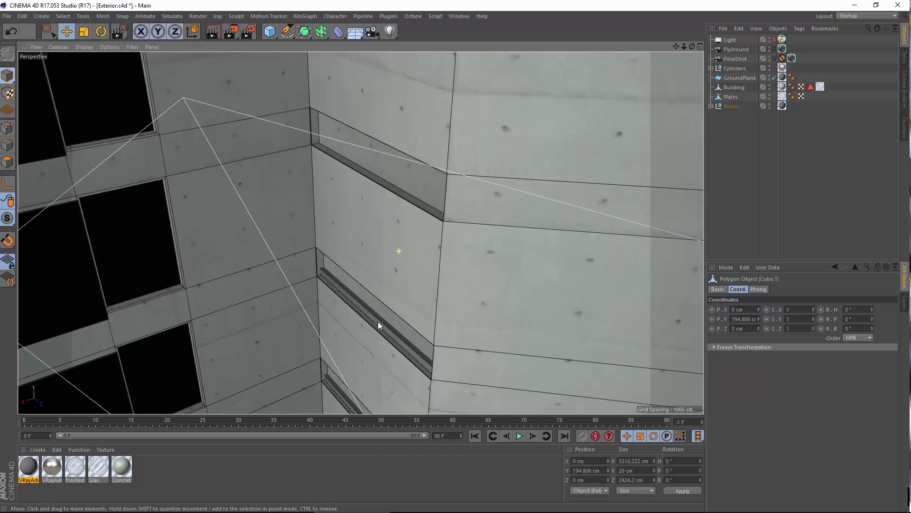
{"action": "left_click", "coordinate": [379, 321]}
{"action": "left_click", "coordinate": [2, 161]}
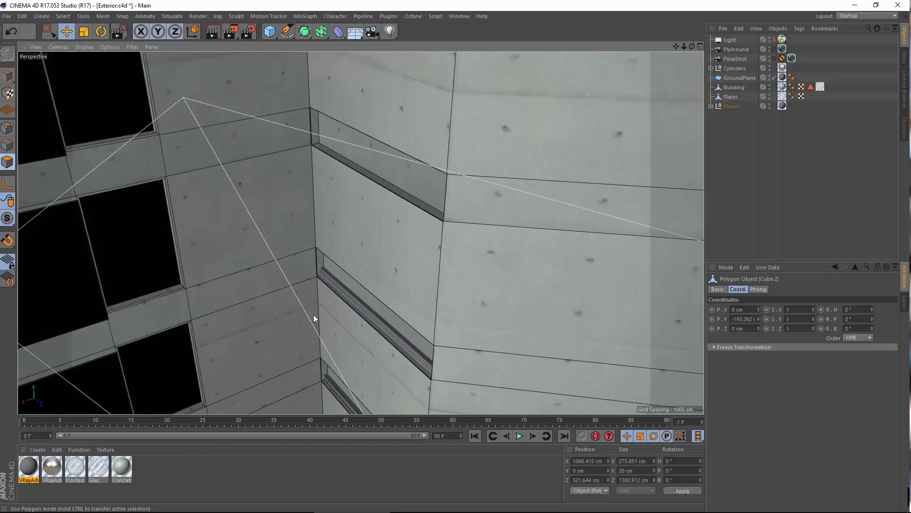
{"action": "left_click", "coordinate": [405, 343]}
{"action": "left_click_drag", "start_coordinate": [431, 354], "coordinate": [241, 318], "text": "alt"}
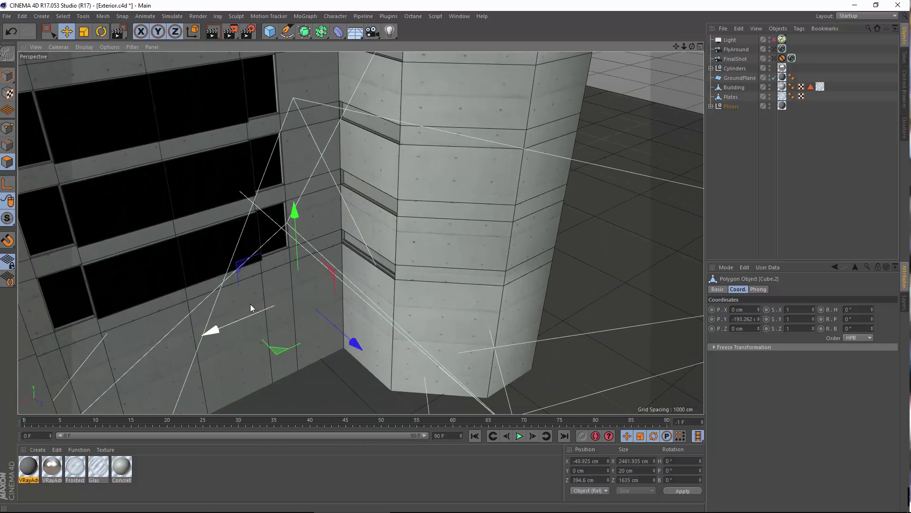
Select the Cube.3 strip face and its end face at the column corner.
{"action": "left_click", "coordinate": [7, 76]}
{"action": "scroll", "coordinate": [355, 286], "scroll_direction": "up", "scroll_amount": 4}
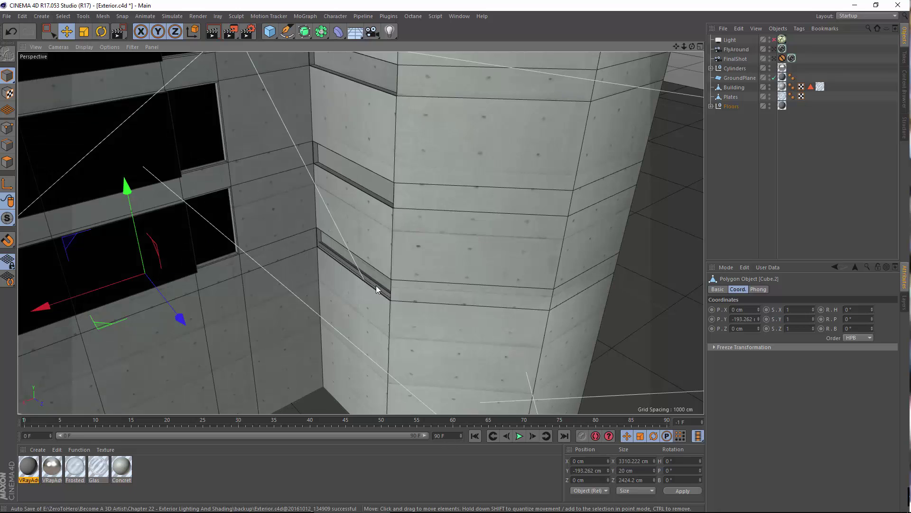
{"action": "left_click", "coordinate": [376, 286]}
{"action": "scroll", "coordinate": [375, 281], "scroll_direction": "up", "scroll_amount": 4}
{"action": "left_click", "coordinate": [8, 162]}
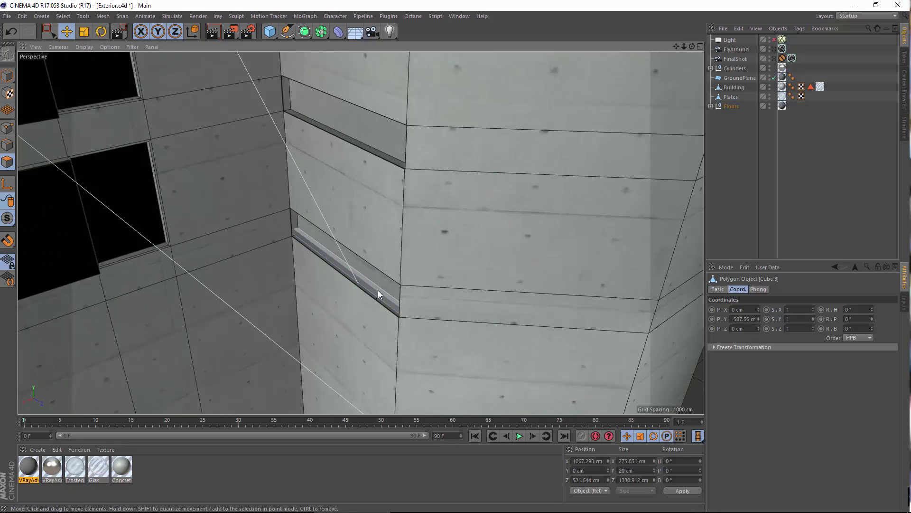
{"action": "left_click", "coordinate": [354, 252]}
{"action": "scroll", "coordinate": [354, 252], "scroll_direction": "up", "scroll_amount": 3}
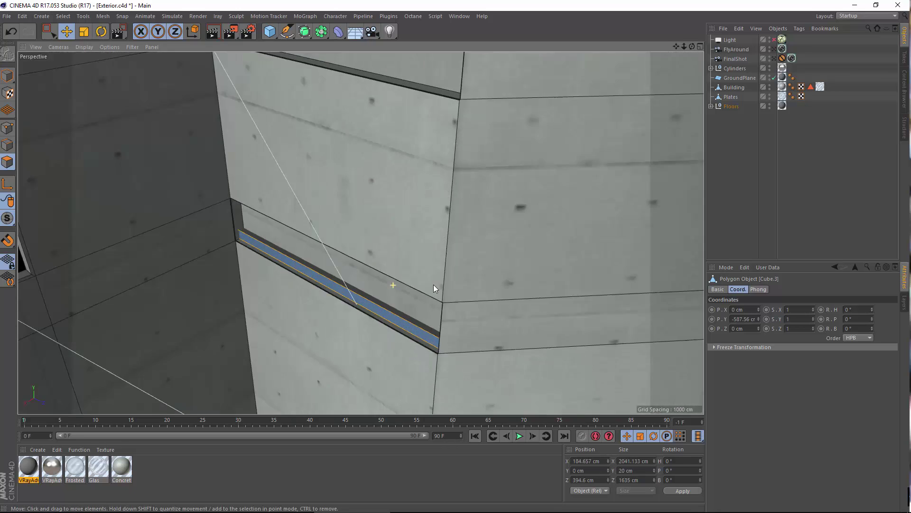
{"action": "left_click_drag", "start_coordinate": [434, 284], "coordinate": [454, 300], "text": "alt"}
{"action": "left_click", "coordinate": [458, 320], "text": "shift"}
{"action": "scroll", "coordinate": [369, 261], "scroll_direction": "down", "scroll_amount": 3}
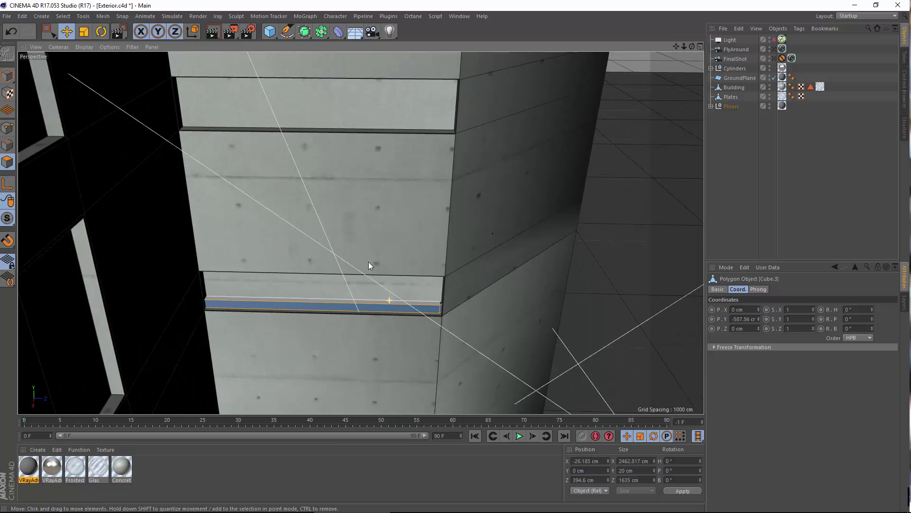
{"action": "left_click_drag", "start_coordinate": [368, 261], "coordinate": [245, 407], "text": "alt"}
{"action": "left_click", "coordinate": [7, 76]}
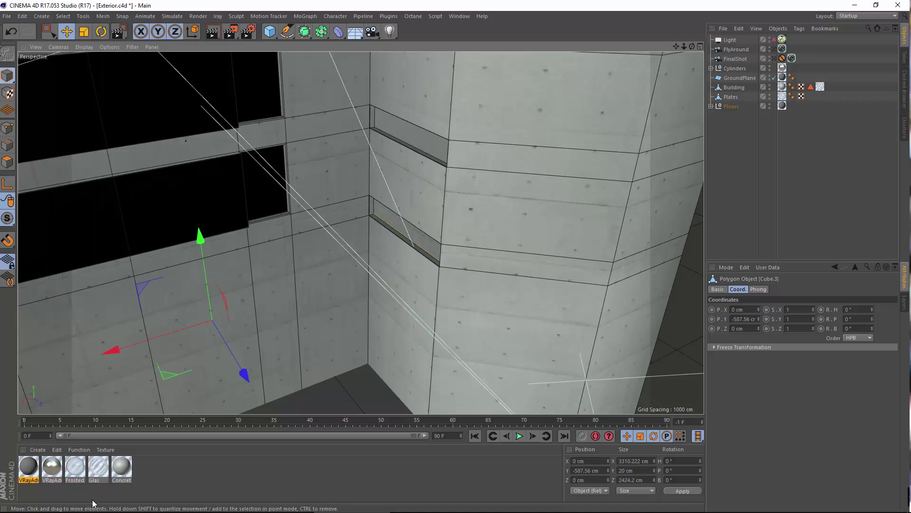
Inspect Frosted Glas refraction and Specular Layer 1, then view through FinalShot with Light enabled.
{"action": "double_click", "coordinate": [75, 467]}
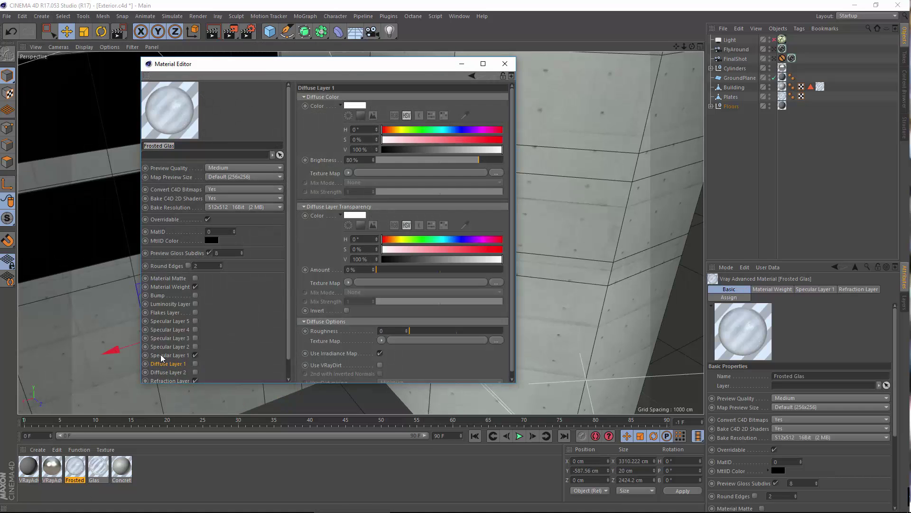
{"action": "left_click", "coordinate": [170, 380]}
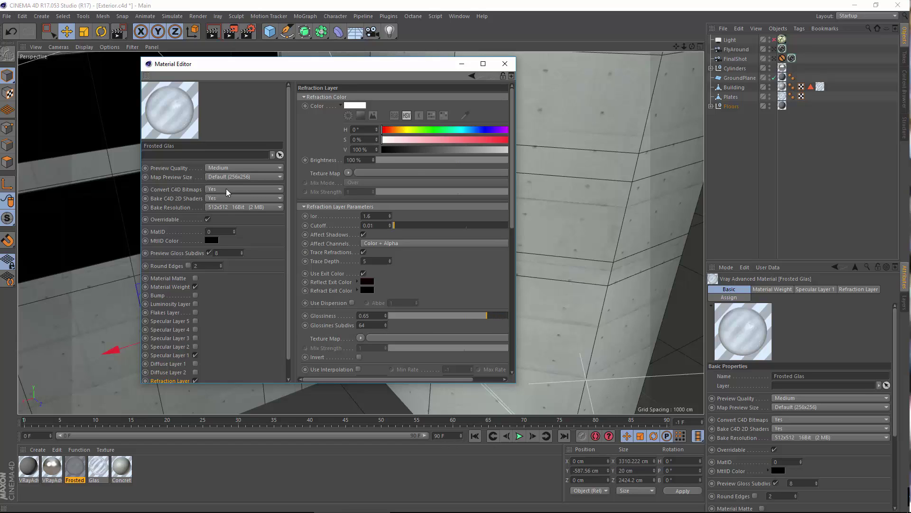
{"action": "left_click", "coordinate": [178, 354]}
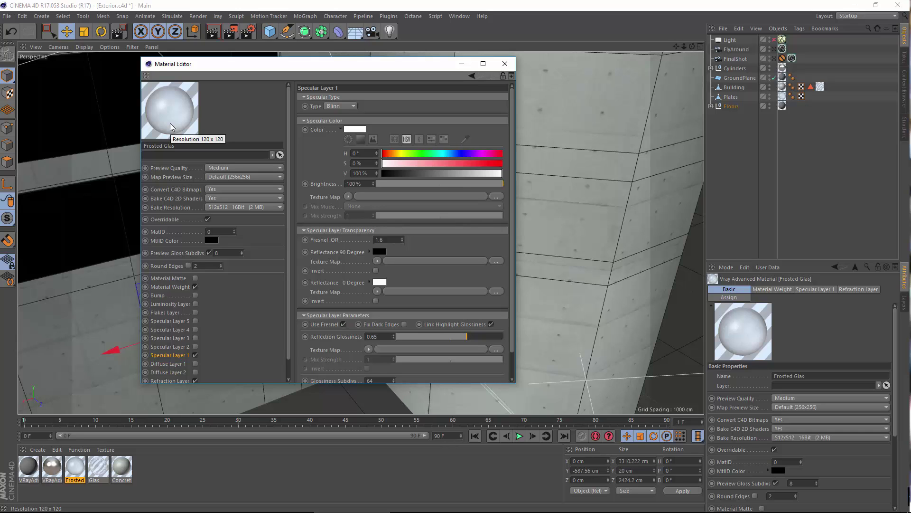
{"action": "left_click", "coordinate": [504, 64]}
{"action": "left_click", "coordinate": [774, 58]}
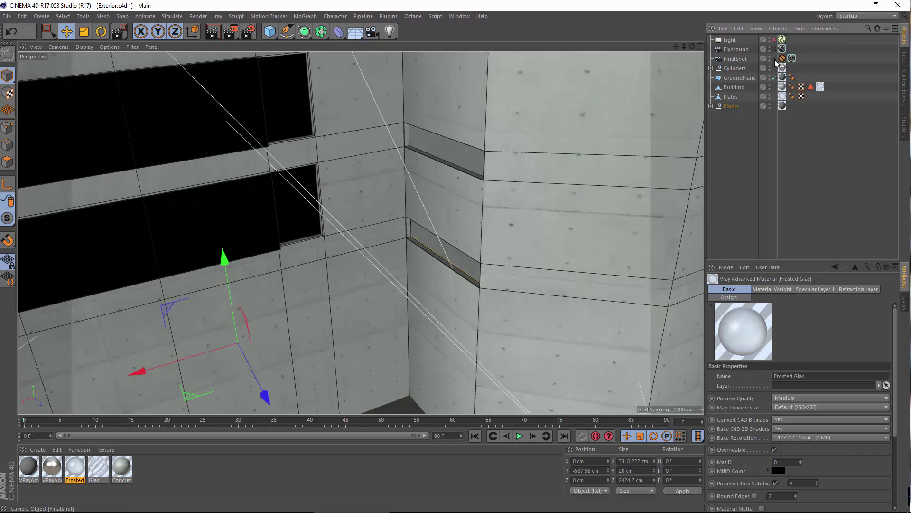
{"action": "left_click", "coordinate": [774, 40]}
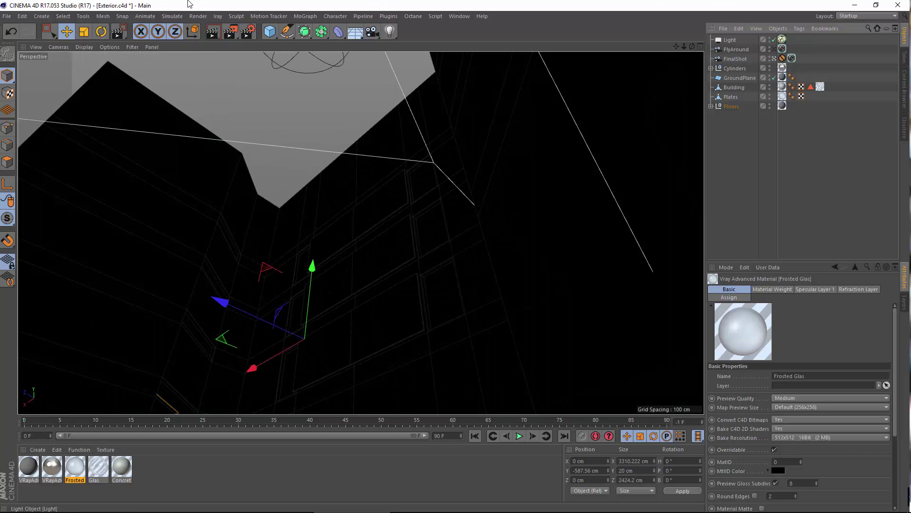
Tint the Frosted Glas refraction layer dark green (R 17, G 40, B 0).
{"action": "double_click", "coordinate": [74, 468]}
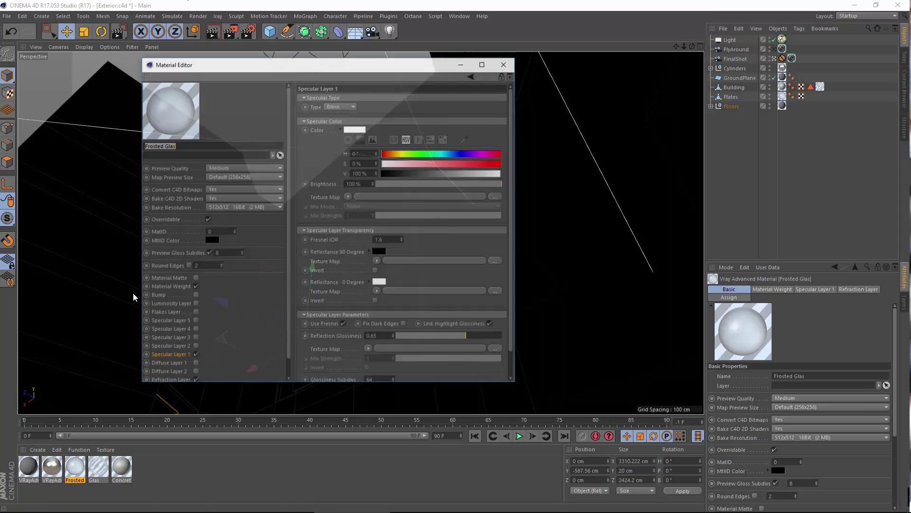
{"action": "scroll", "coordinate": [413, 91], "scroll_direction": "down", "scroll_amount": 2}
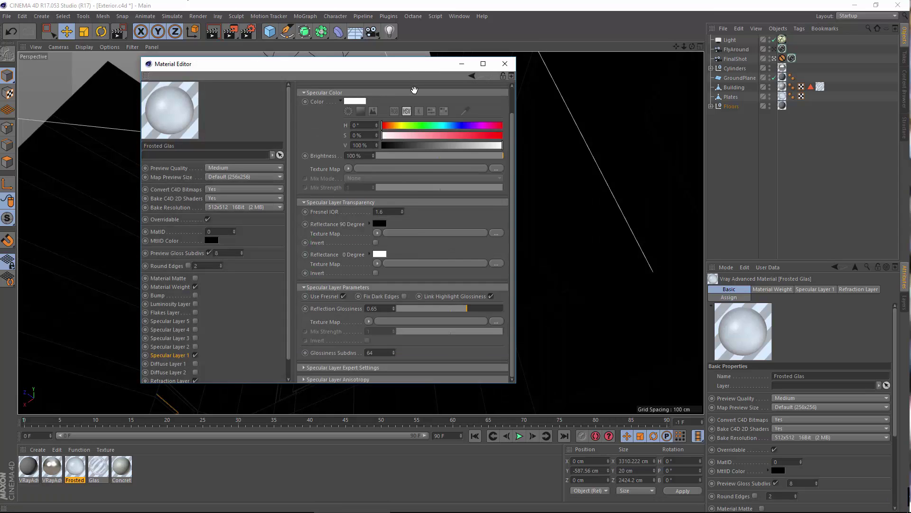
{"action": "left_click", "coordinate": [171, 381]}
{"action": "scroll", "coordinate": [427, 216], "scroll_direction": "down", "scroll_amount": 4}
{"action": "left_click", "coordinate": [358, 227]}
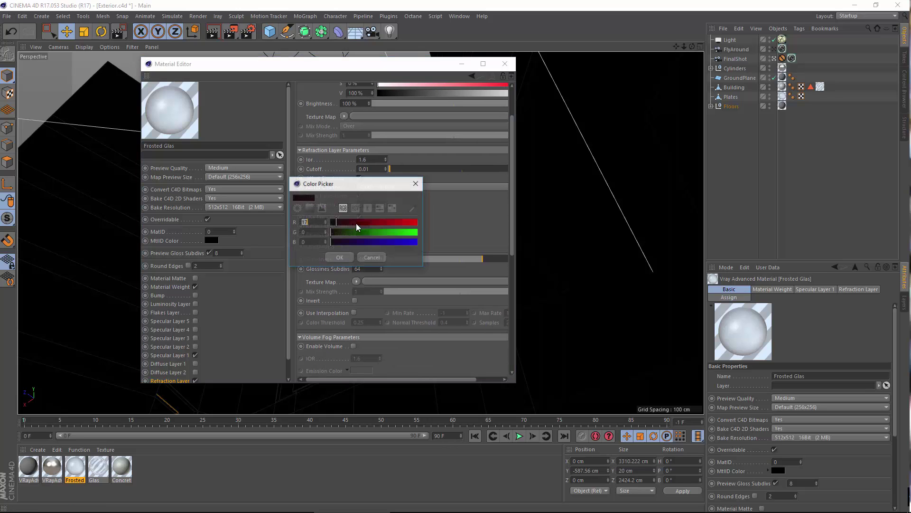
{"action": "left_click_drag", "start_coordinate": [373, 236], "coordinate": [345, 238]}
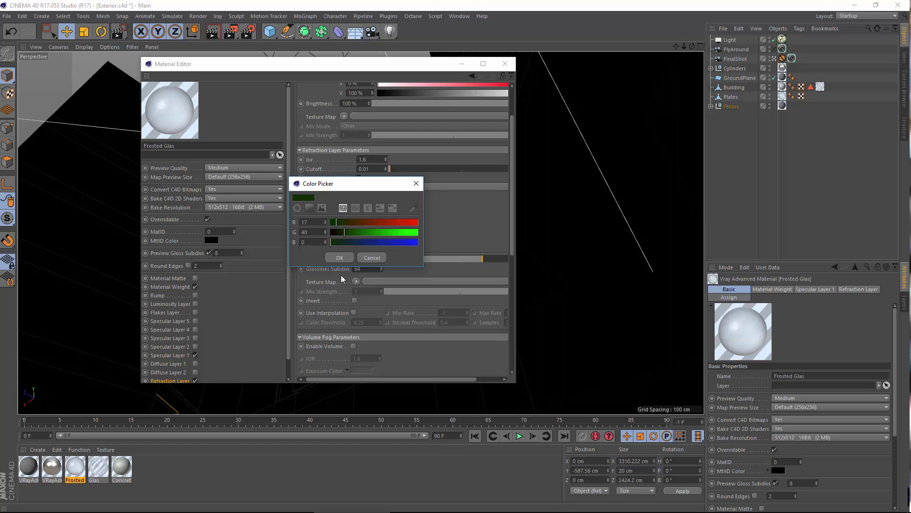
{"action": "left_click", "coordinate": [339, 257]}
{"action": "left_click", "coordinate": [504, 64]}
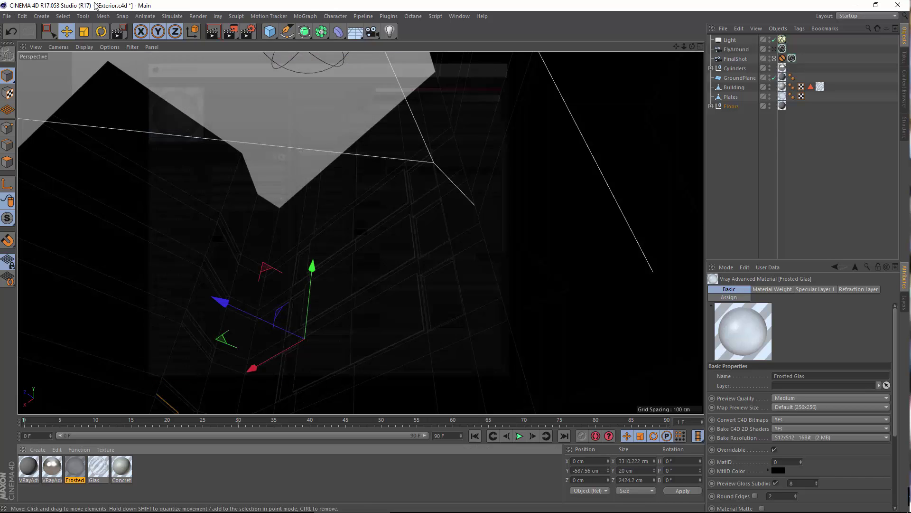
Render Exterior to the Picture Viewer, compare with the previous 00:04:25 render, then close the viewer.
{"action": "left_click", "coordinate": [198, 16]}
{"action": "left_click", "coordinate": [219, 65]}
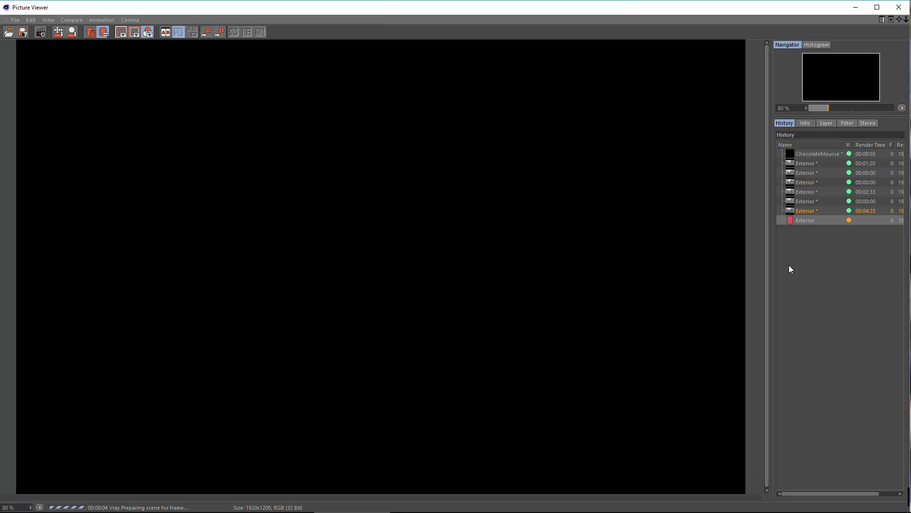
{"action": "left_click", "coordinate": [813, 212]}
{"action": "left_click", "coordinate": [807, 220]}
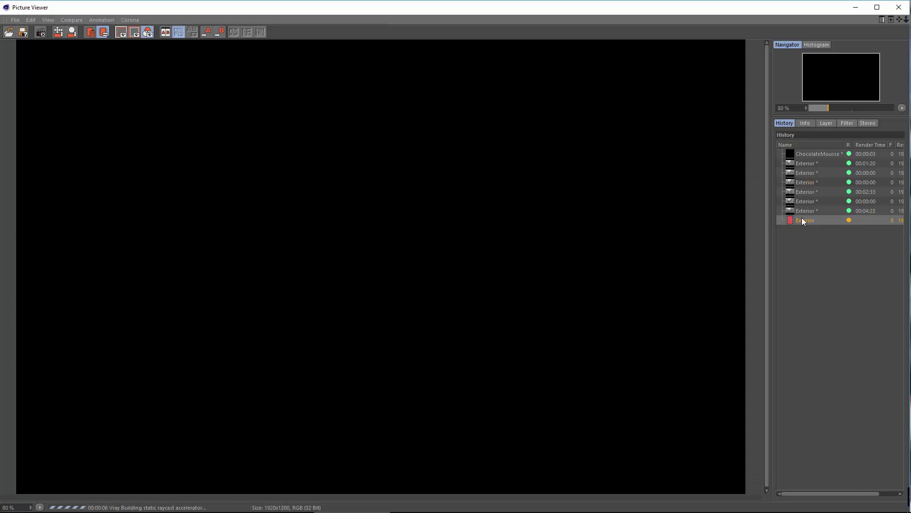
{"action": "left_click", "coordinate": [810, 212]}
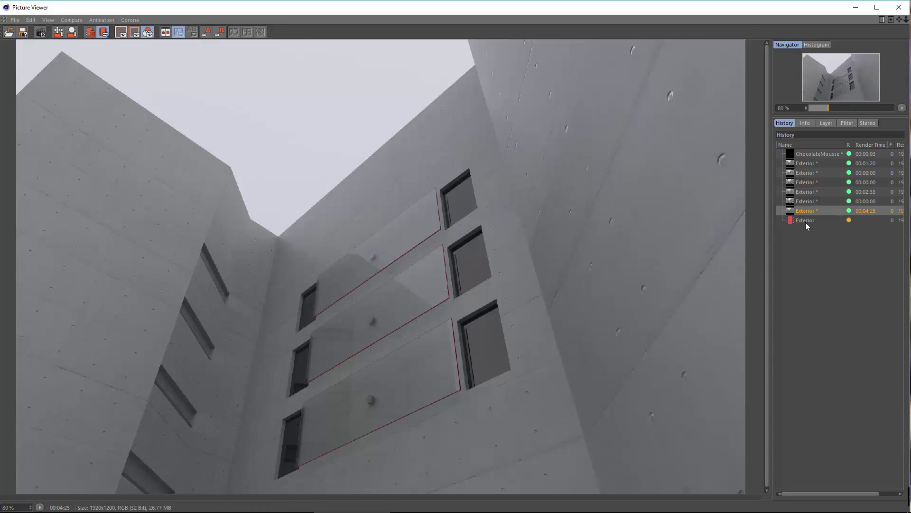
{"action": "left_click", "coordinate": [806, 221]}
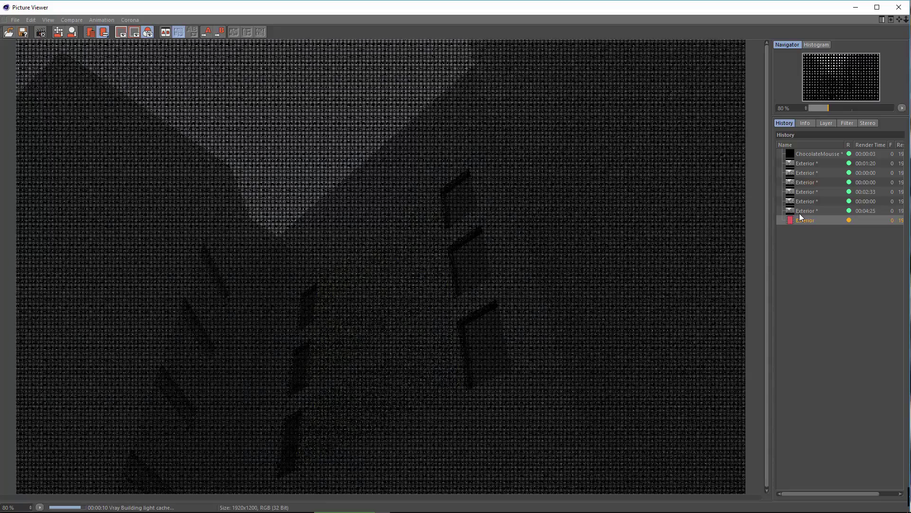
{"action": "left_click", "coordinate": [802, 212]}
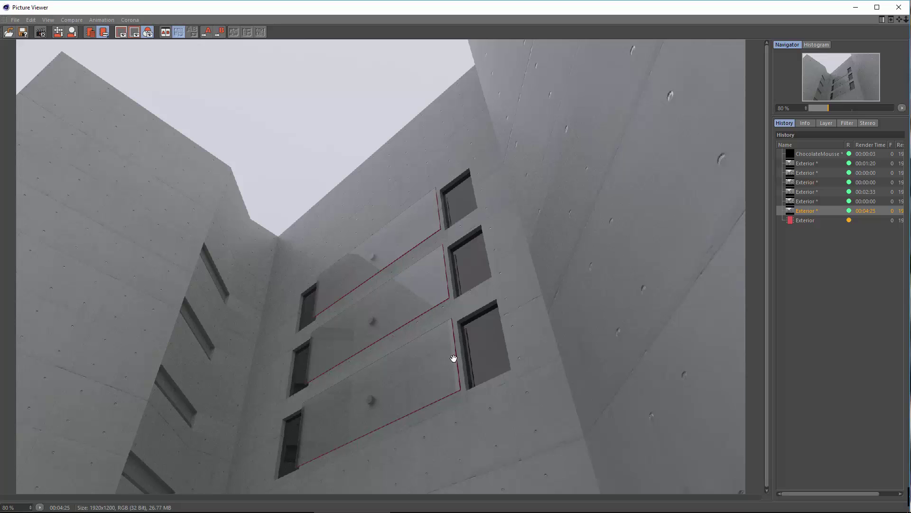
{"action": "scroll", "coordinate": [461, 355], "scroll_direction": "up", "scroll_amount": 1}
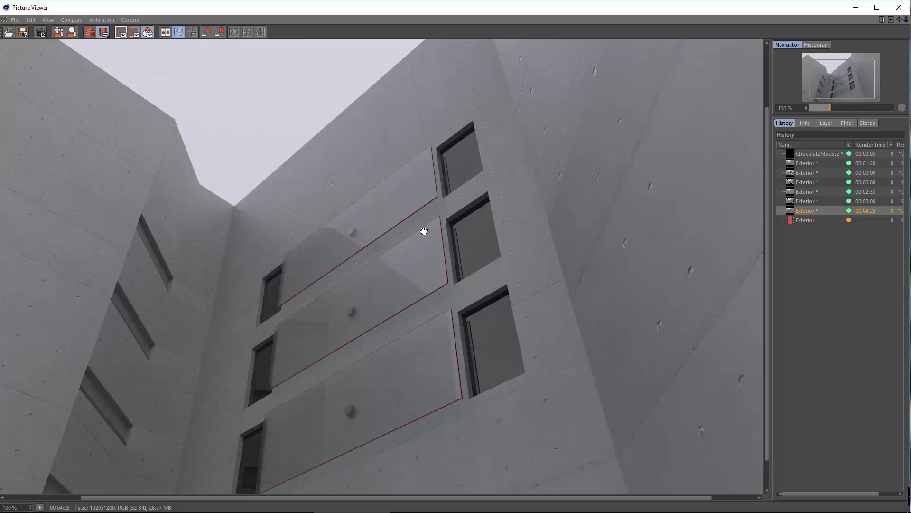
{"action": "left_click_drag", "start_coordinate": [406, 311], "coordinate": [408, 304]}
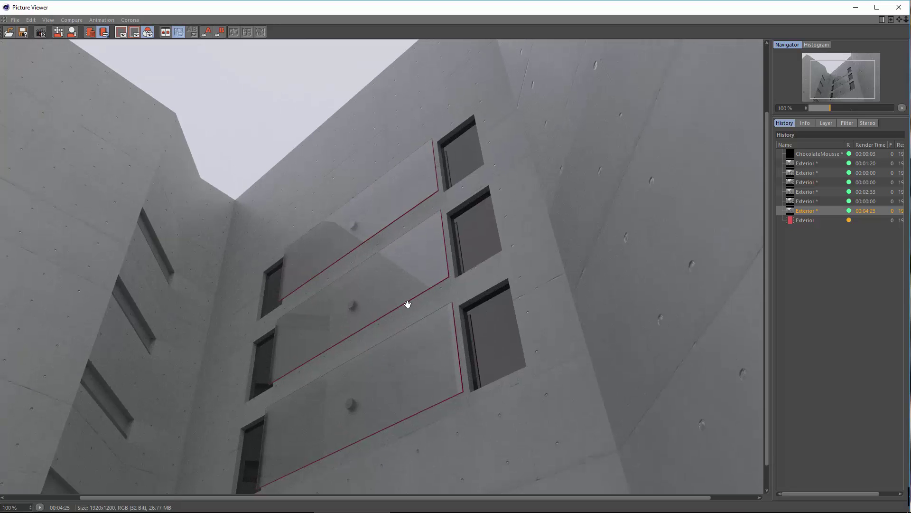
{"action": "left_click", "coordinate": [810, 219]}
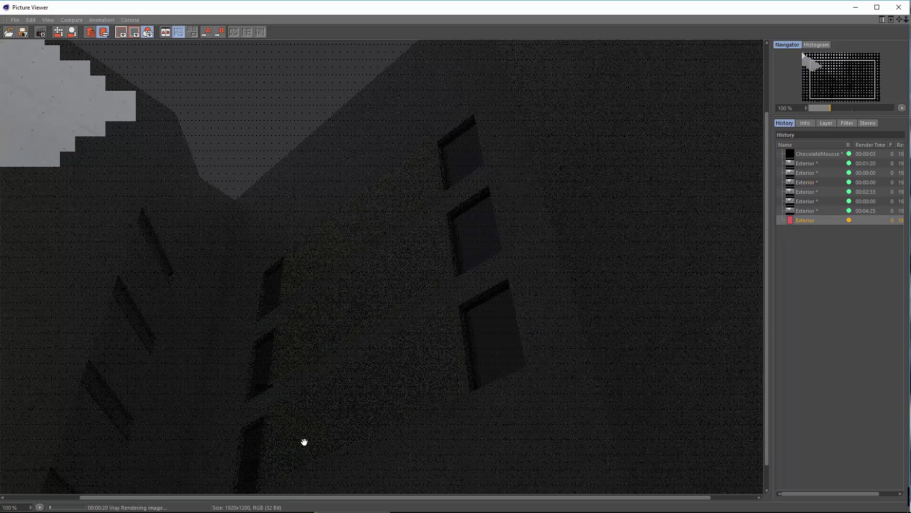
{"action": "left_click", "coordinate": [899, 8]}
Stop the external render and drag a V-Ray render region over part of the building.
{"action": "left_click", "coordinate": [463, 297]}
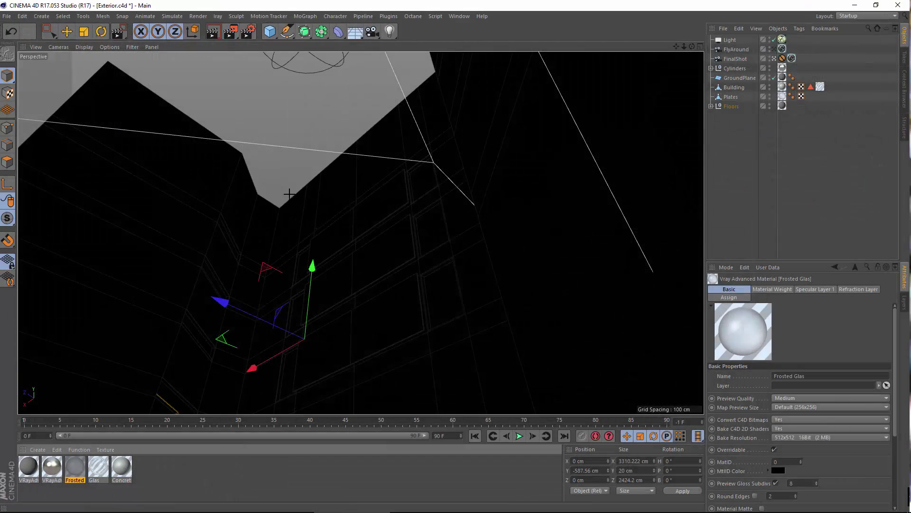
{"action": "left_click_drag", "start_coordinate": [296, 172], "coordinate": [418, 262]}
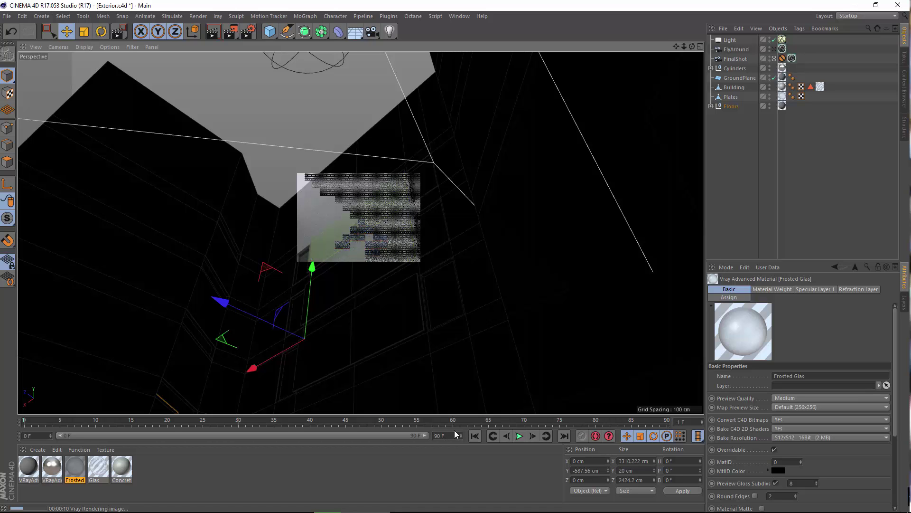
Set Frosted Glas refraction trace depth to 4, uncheck Use Exit Color, and make the exit colour black.
{"action": "double_click", "coordinate": [72, 470]}
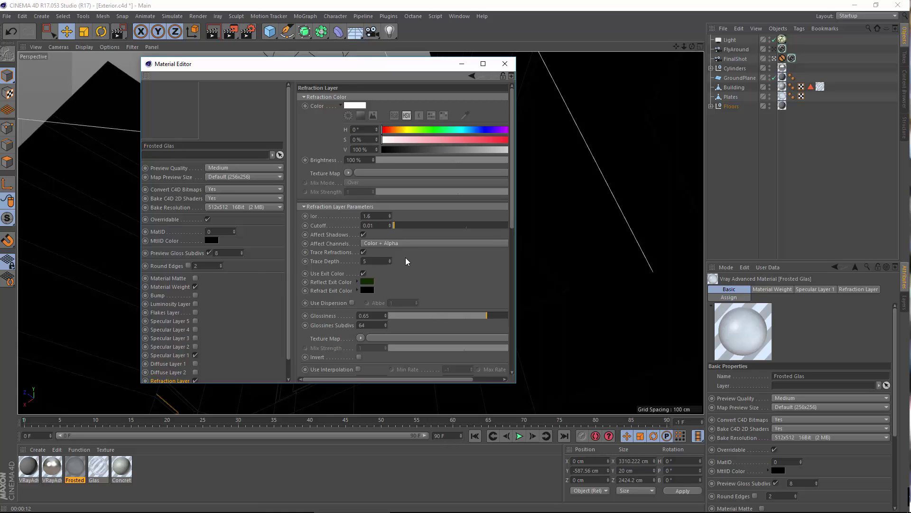
{"action": "left_click", "coordinate": [390, 262]}
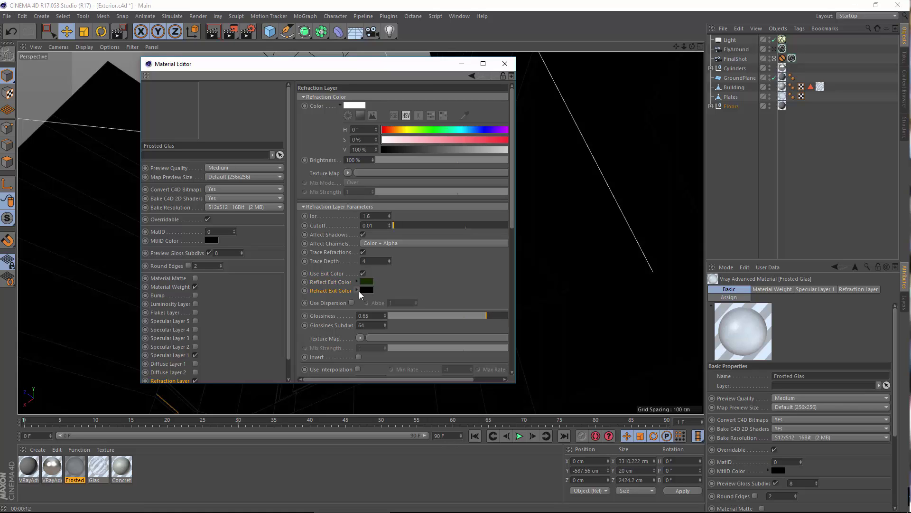
{"action": "left_click", "coordinate": [363, 274]}
{"action": "left_click", "coordinate": [368, 283]}
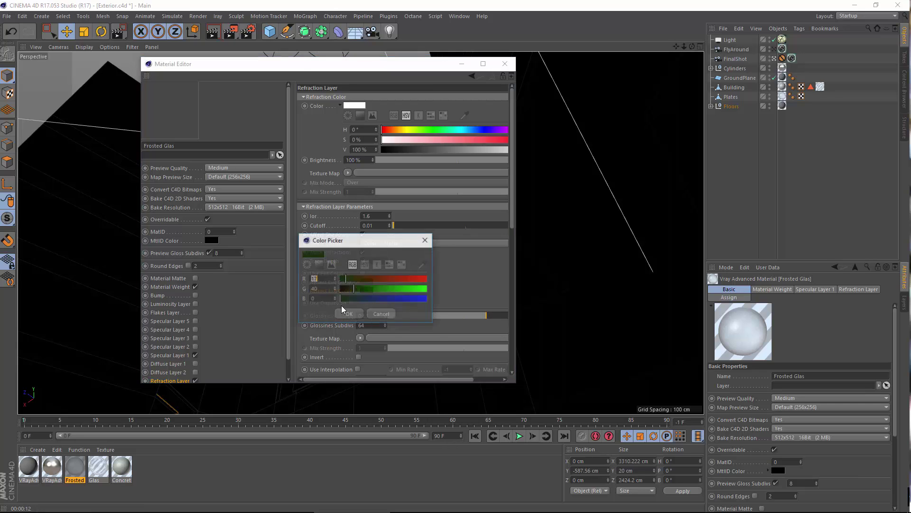
{"action": "left_click_drag", "start_coordinate": [351, 288], "coordinate": [332, 313]}
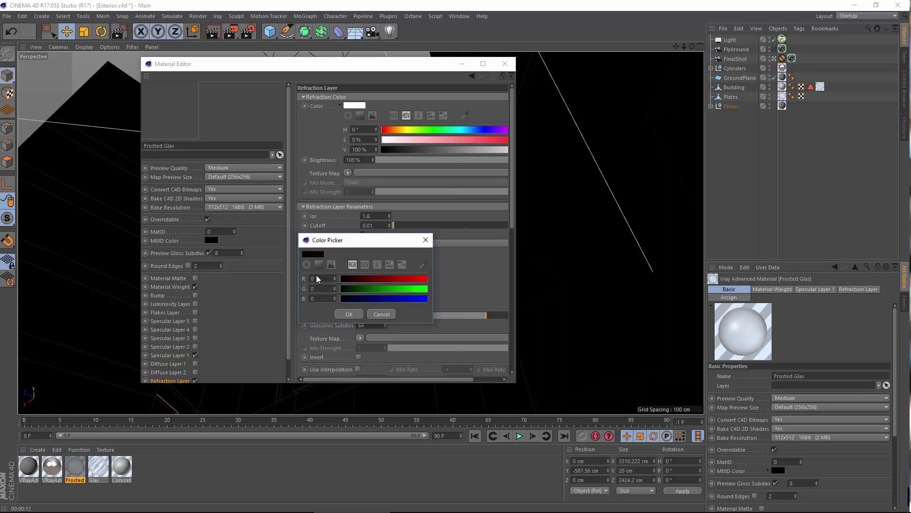
{"action": "left_click", "coordinate": [349, 315]}
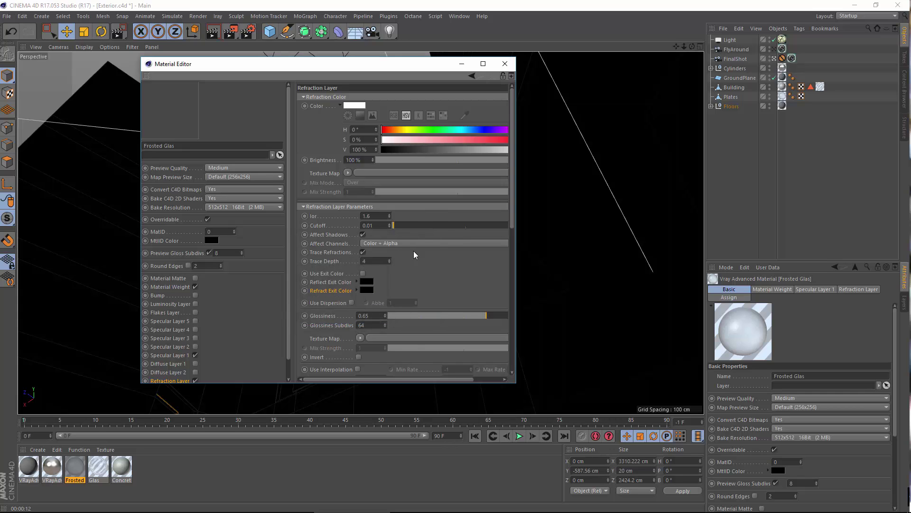
{"action": "left_click", "coordinate": [504, 64]}
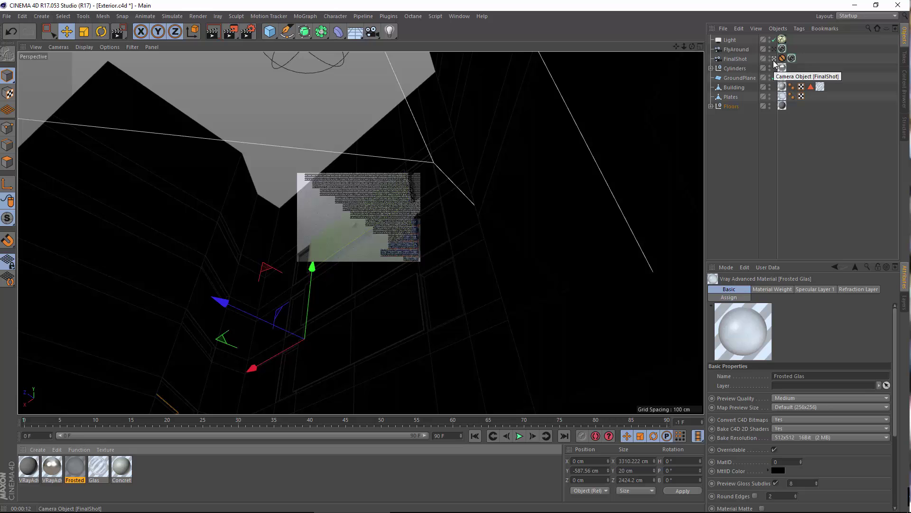
Turn off the FinalShot camera, orbit to the building wall, and switch to Edge mode.
{"action": "left_click", "coordinate": [774, 60]}
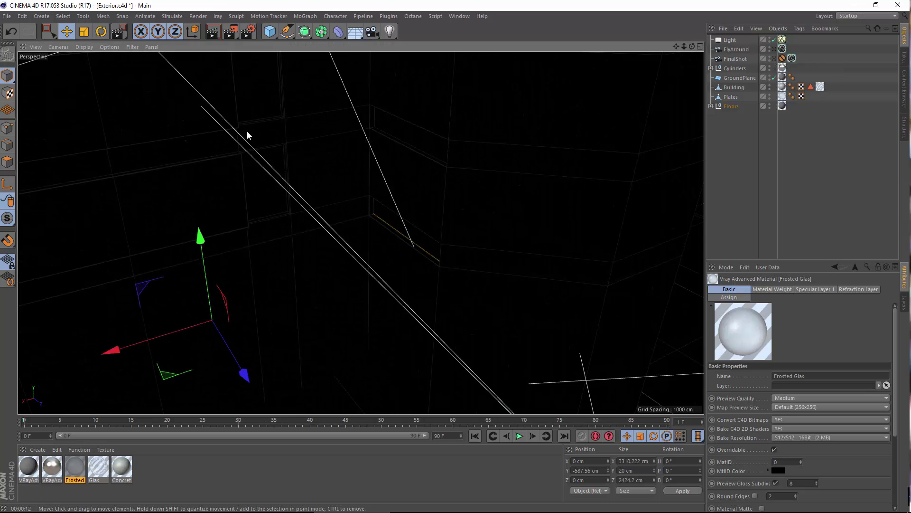
{"action": "scroll", "coordinate": [204, 121], "scroll_direction": "up", "scroll_amount": 3}
{"action": "scroll", "coordinate": [259, 162], "scroll_direction": "up", "scroll_amount": 4}
{"action": "left_click_drag", "start_coordinate": [252, 221], "coordinate": [157, 159], "text": "alt"}
{"action": "scroll", "coordinate": [287, 222], "scroll_direction": "up", "scroll_amount": 5}
{"action": "left_click_drag", "start_coordinate": [262, 227], "coordinate": [262, 247], "text": "alt"}
{"action": "left_click", "coordinate": [7, 145]}
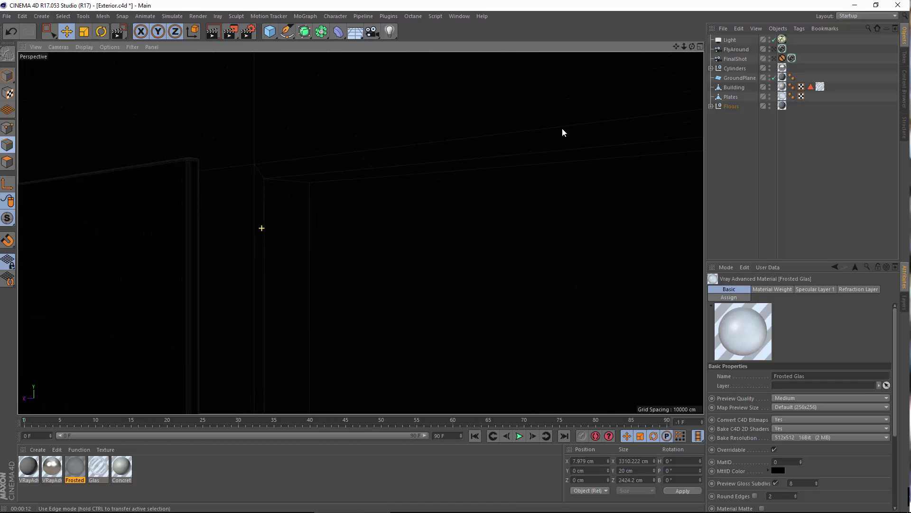
{"action": "left_click", "coordinate": [774, 39]}
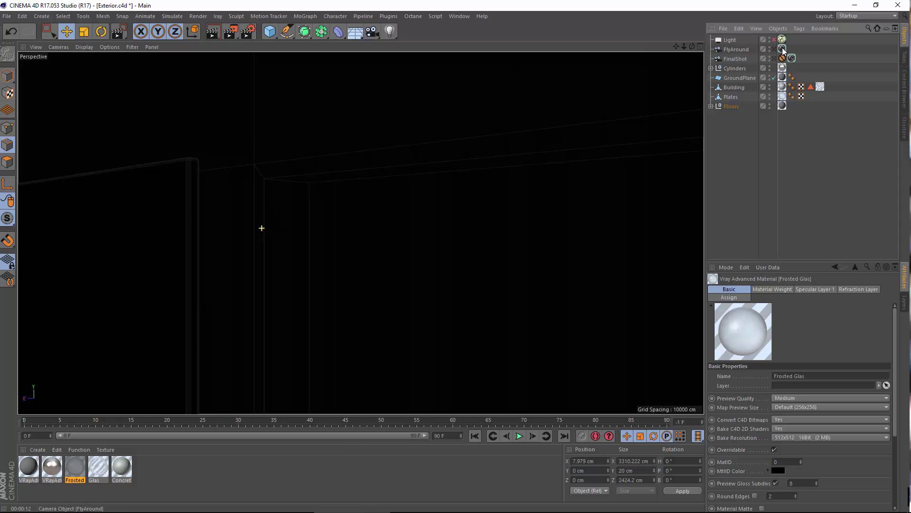
Enable viewport Textures so the wall shows shaded, and choose Loop Selection.
{"action": "left_click", "coordinate": [109, 47]}
{"action": "left_click", "coordinate": [113, 195]}
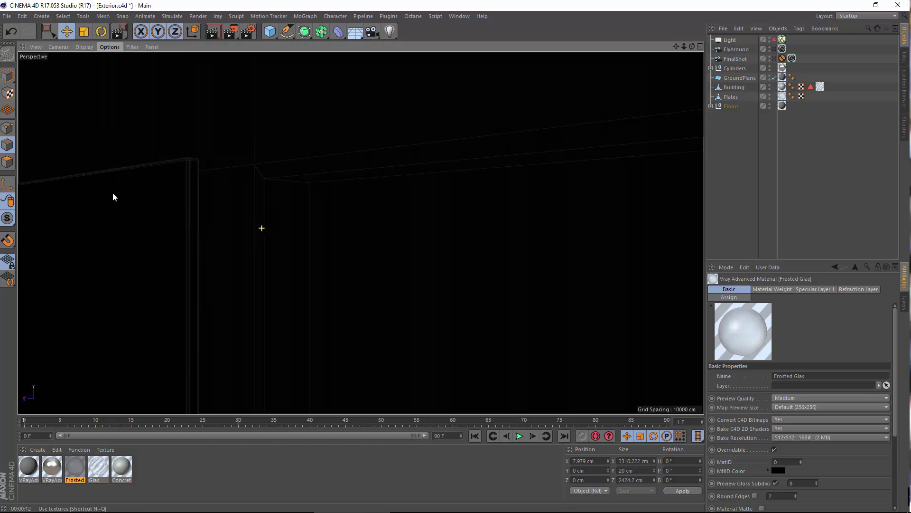
{"action": "right_click_drag", "start_coordinate": [344, 197], "coordinate": [327, 248], "text": "alt"}
{"action": "left_click_drag", "start_coordinate": [319, 255], "coordinate": [298, 221], "text": "alt"}
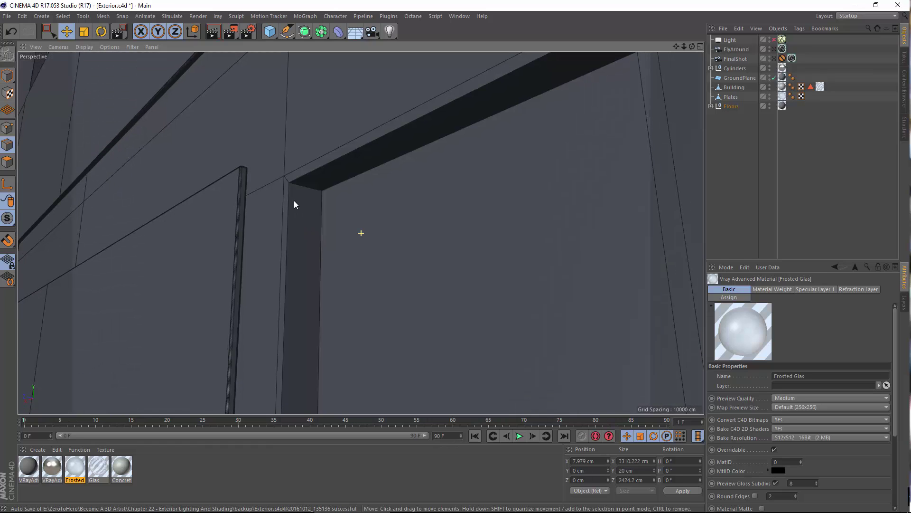
{"action": "middle_click_drag", "start_coordinate": [293, 200], "coordinate": [270, 155], "text": "alt"}
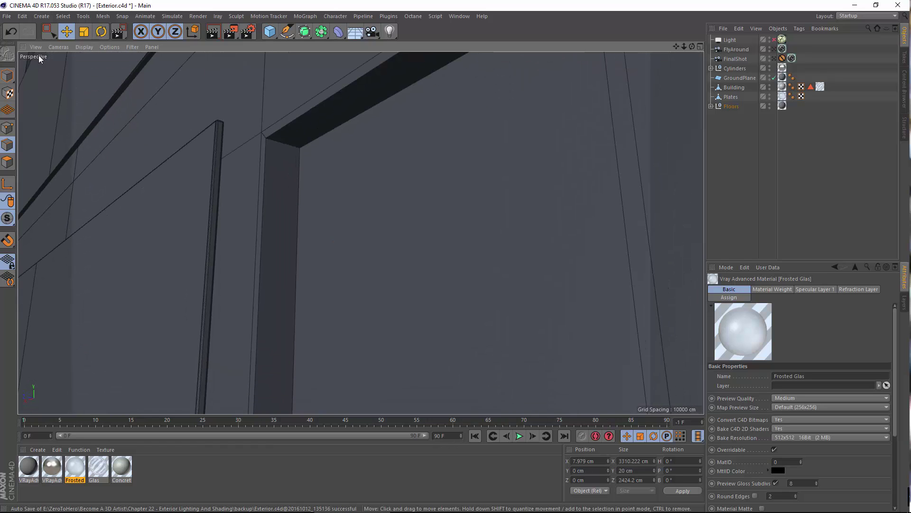
{"action": "left_click", "coordinate": [64, 16]}
{"action": "left_click", "coordinate": [101, 82]}
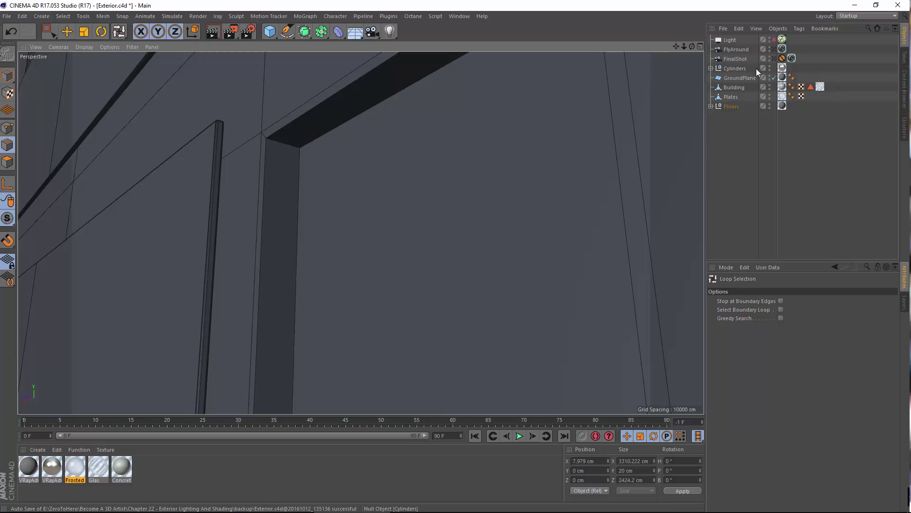
Select Building and pick the edge loops around the first three window frames.
{"action": "left_click", "coordinate": [735, 87]}
{"action": "scroll", "coordinate": [281, 130], "scroll_direction": "up", "scroll_amount": 5}
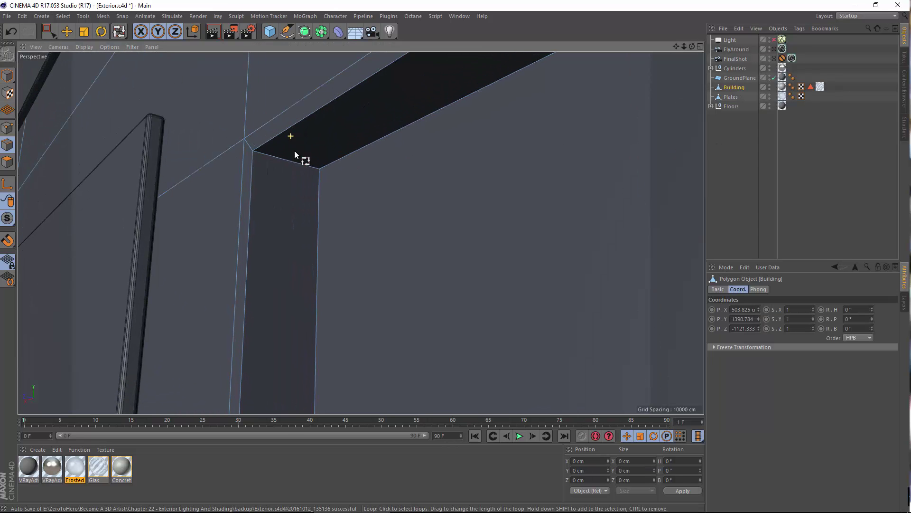
{"action": "left_click", "coordinate": [270, 142]}
{"action": "scroll", "coordinate": [278, 172], "scroll_direction": "down", "scroll_amount": 2}
{"action": "scroll", "coordinate": [305, 194], "scroll_direction": "down", "scroll_amount": 5}
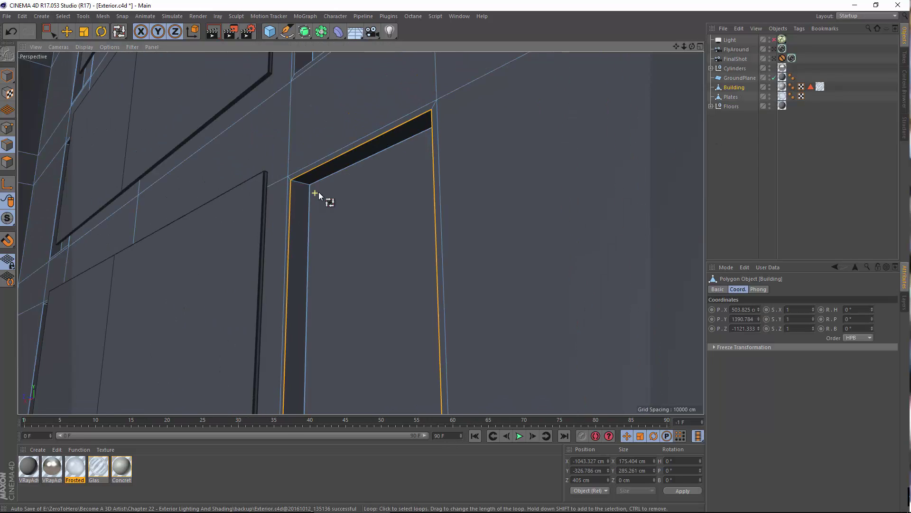
{"action": "left_click_drag", "start_coordinate": [318, 192], "coordinate": [179, 233], "text": "alt"}
{"action": "middle_click_drag", "start_coordinate": [180, 233], "coordinate": [341, 199], "text": "alt"}
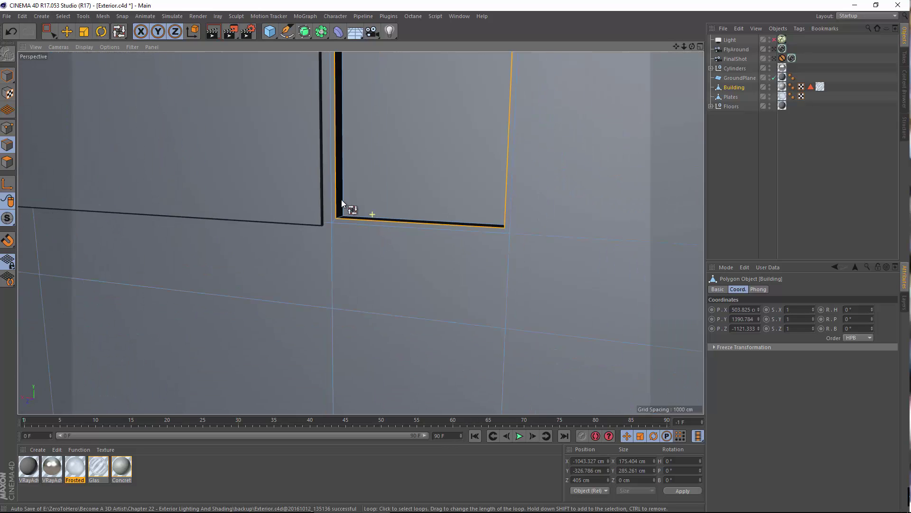
{"action": "scroll", "coordinate": [341, 204], "scroll_direction": "down", "scroll_amount": 4}
{"action": "middle_click_drag", "start_coordinate": [354, 231], "coordinate": [424, 248], "text": "alt"}
{"action": "scroll", "coordinate": [263, 126], "scroll_direction": "up", "scroll_amount": 4}
{"action": "scroll", "coordinate": [93, 118], "scroll_direction": "up", "scroll_amount": 3}
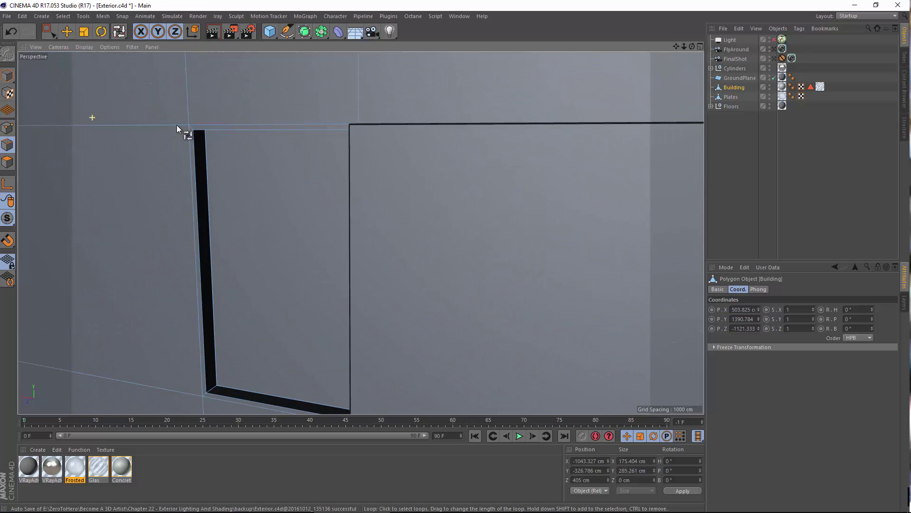
{"action": "scroll", "coordinate": [177, 125], "scroll_direction": "up", "scroll_amount": 3}
{"action": "left_click_drag", "start_coordinate": [205, 161], "coordinate": [208, 128], "text": "alt"}
{"action": "left_click", "coordinate": [212, 126], "text": "shift"}
{"action": "scroll", "coordinate": [218, 126], "scroll_direction": "down", "scroll_amount": 4}
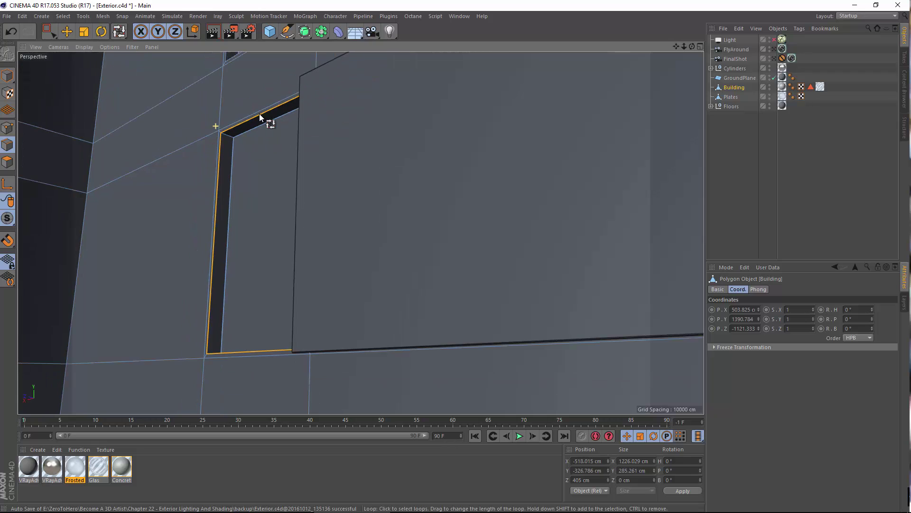
{"action": "middle_click_drag", "start_coordinate": [288, 92], "coordinate": [338, 394], "text": "alt"}
{"action": "scroll", "coordinate": [283, 137], "scroll_direction": "up", "scroll_amount": 3}
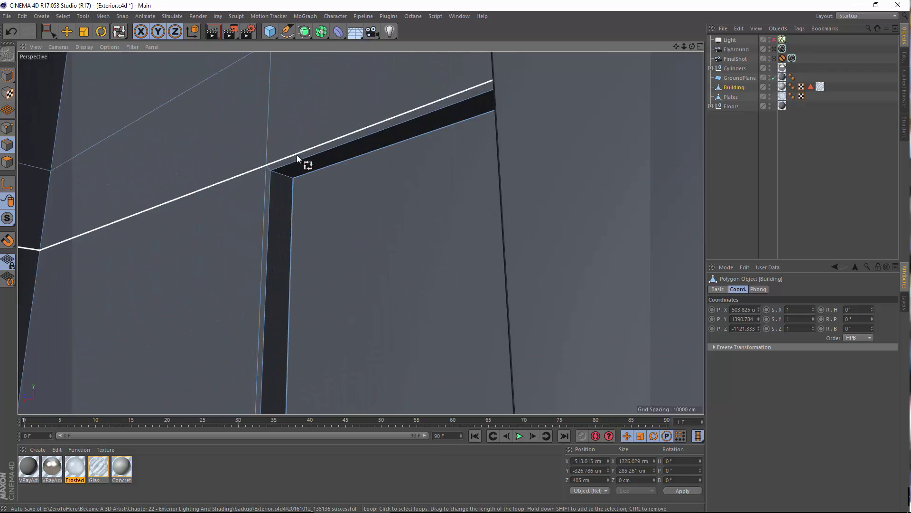
{"action": "left_click", "coordinate": [306, 160]}
Add the edge loops of two more window frames to the selection.
{"action": "scroll", "coordinate": [387, 129], "scroll_direction": "down", "scroll_amount": 3}
{"action": "middle_click_drag", "start_coordinate": [290, 238], "coordinate": [225, 262], "text": "alt"}
{"action": "scroll", "coordinate": [372, 228], "scroll_direction": "down", "scroll_amount": 3}
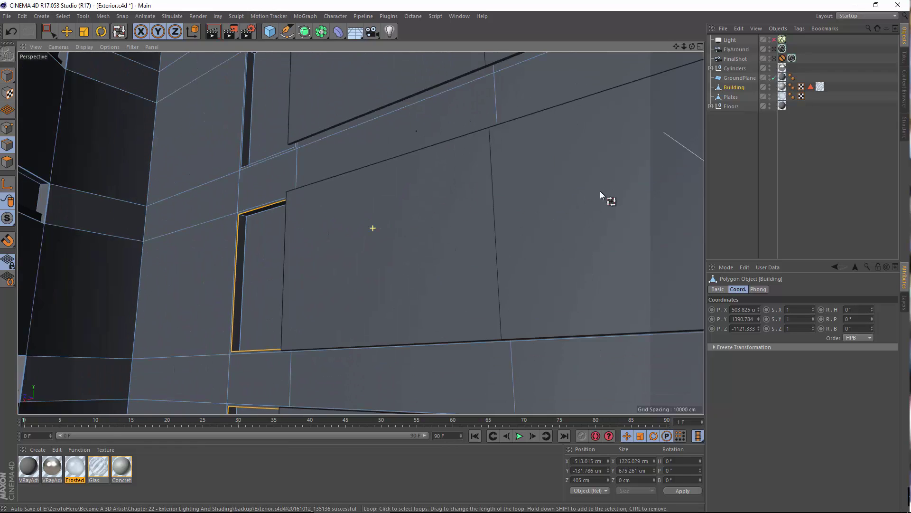
{"action": "middle_click_drag", "start_coordinate": [600, 190], "coordinate": [101, 309], "text": "alt"}
{"action": "scroll", "coordinate": [391, 137], "scroll_direction": "up", "scroll_amount": 3}
{"action": "left_click", "coordinate": [357, 134], "text": "shift"}
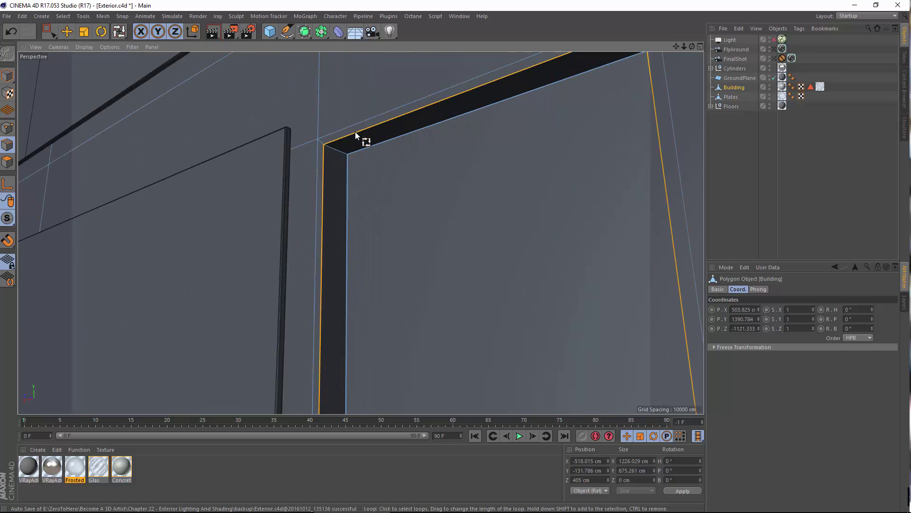
{"action": "scroll", "coordinate": [359, 124], "scroll_direction": "down", "scroll_amount": 3}
{"action": "scroll", "coordinate": [437, 315], "scroll_direction": "up", "scroll_amount": 3}
{"action": "scroll", "coordinate": [426, 252], "scroll_direction": "down", "scroll_amount": 3}
{"action": "scroll", "coordinate": [356, 143], "scroll_direction": "up", "scroll_amount": 5}
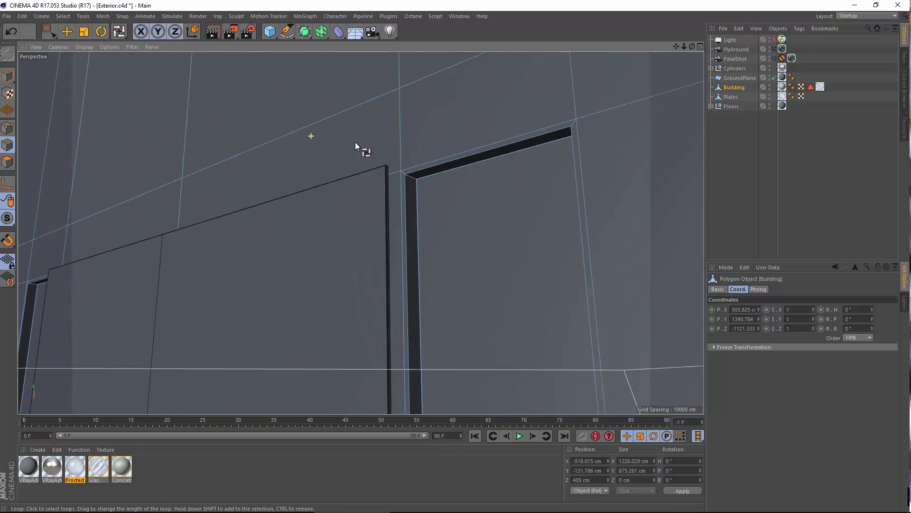
{"action": "middle_click_drag", "start_coordinate": [166, 238], "coordinate": [452, 195], "text": "alt"}
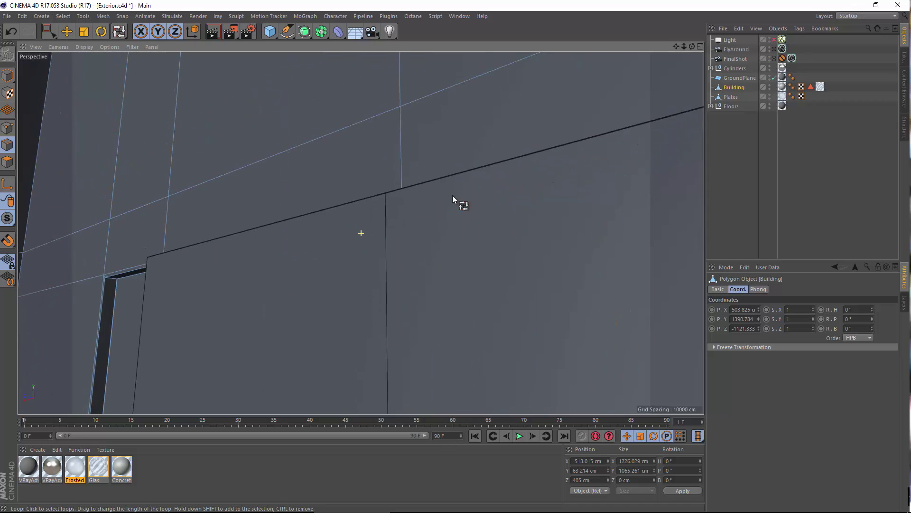
{"action": "scroll", "coordinate": [343, 201], "scroll_direction": "down", "scroll_amount": 5}
{"action": "middle_click_drag", "start_coordinate": [173, 255], "coordinate": [388, 131], "text": "alt"}
{"action": "scroll", "coordinate": [397, 139], "scroll_direction": "up", "scroll_amount": 5}
{"action": "scroll", "coordinate": [397, 138], "scroll_direction": "up", "scroll_amount": 1}
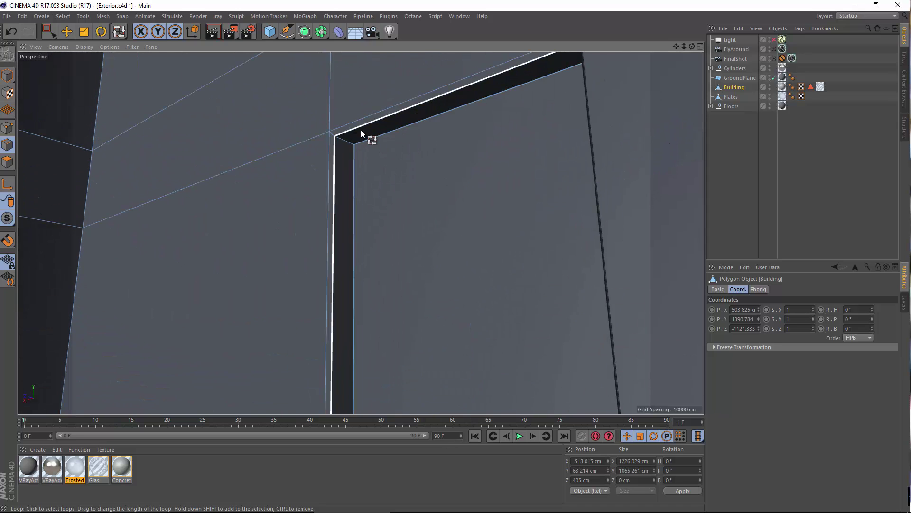
{"action": "left_click", "coordinate": [360, 129]}
Bevel the selected window-frame edges with a 1 cm rounded bevel.
{"action": "right_click", "coordinate": [395, 208]}
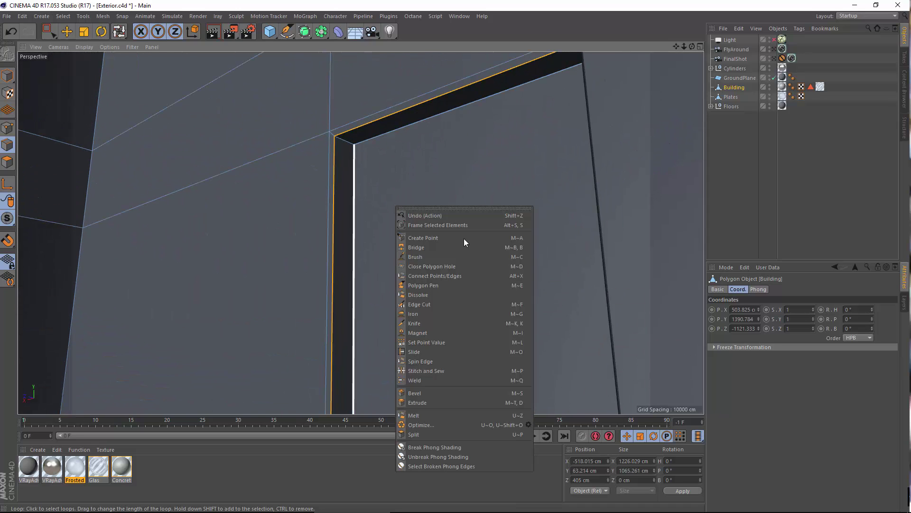
{"action": "left_click", "coordinate": [437, 394]}
{"action": "scroll", "coordinate": [387, 196], "scroll_direction": "up", "scroll_amount": 2}
{"action": "middle_click_drag", "start_coordinate": [362, 232], "coordinate": [355, 309], "text": "alt"}
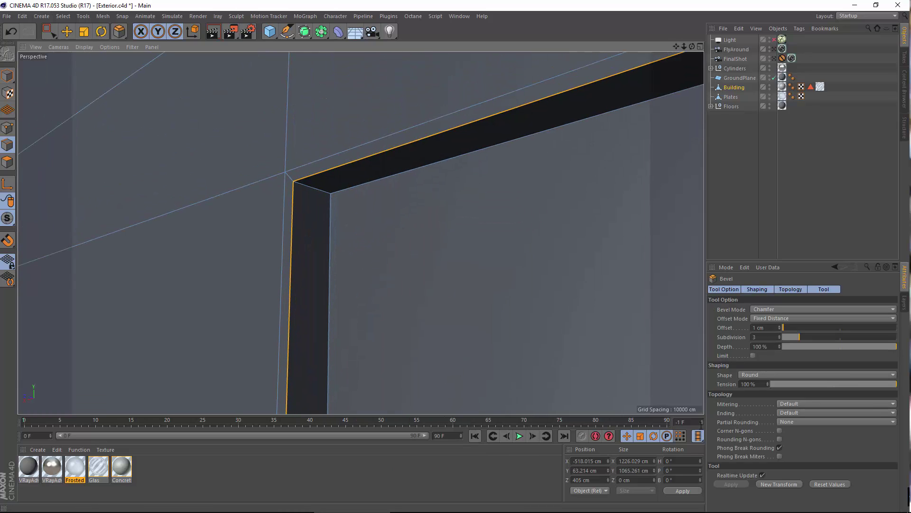
{"action": "left_click", "coordinate": [778, 483]}
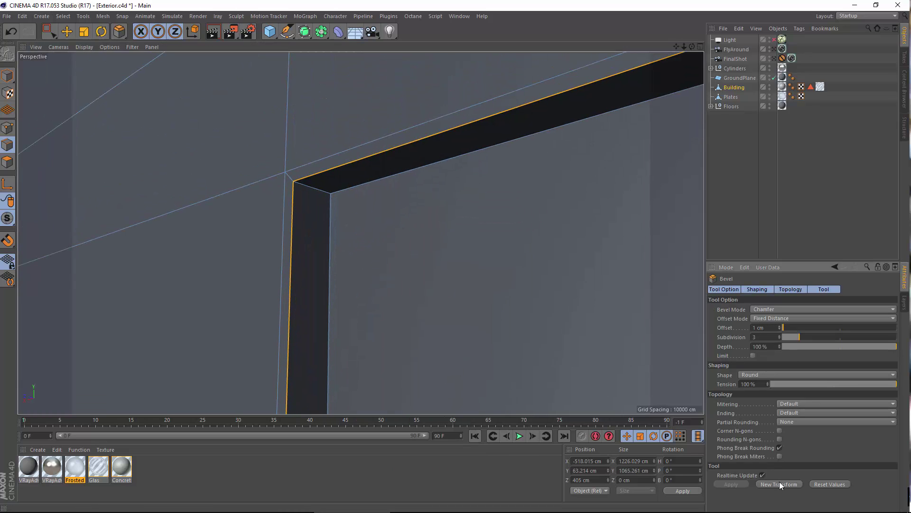
Return to Model mode with Move, and view through FinalShot with the scene light on.
{"action": "left_click", "coordinate": [66, 31]}
{"action": "left_click", "coordinate": [7, 76]}
{"action": "left_click", "coordinate": [755, 141]}
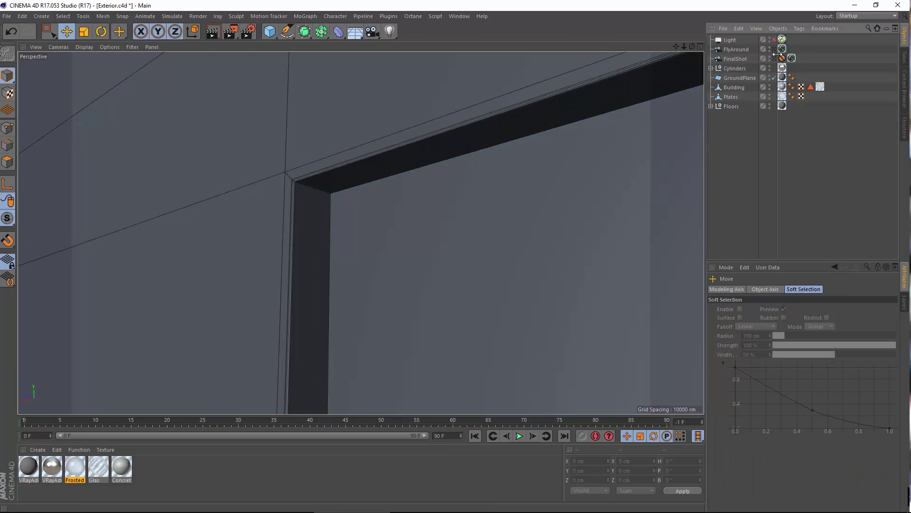
{"action": "left_click", "coordinate": [774, 58]}
{"action": "left_click", "coordinate": [774, 40]}
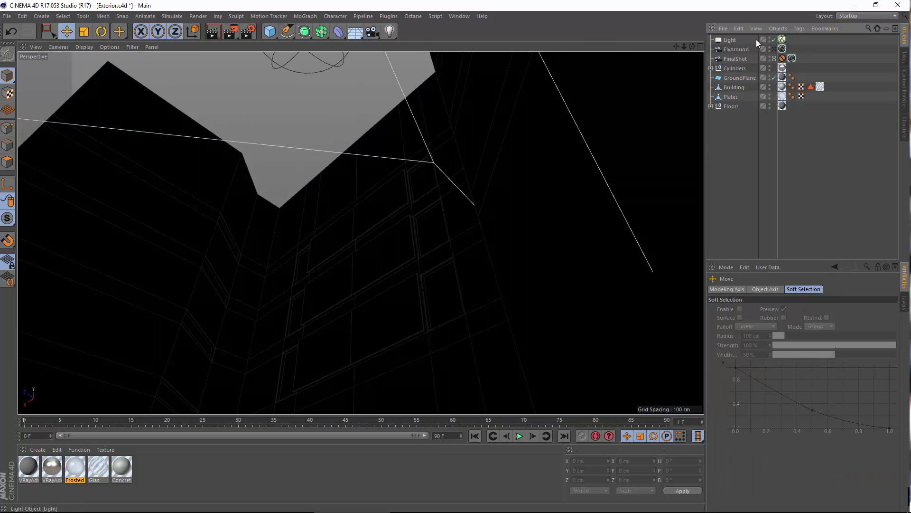
{"action": "left_click", "coordinate": [198, 16]}
{"action": "left_click", "coordinate": [255, 74]}
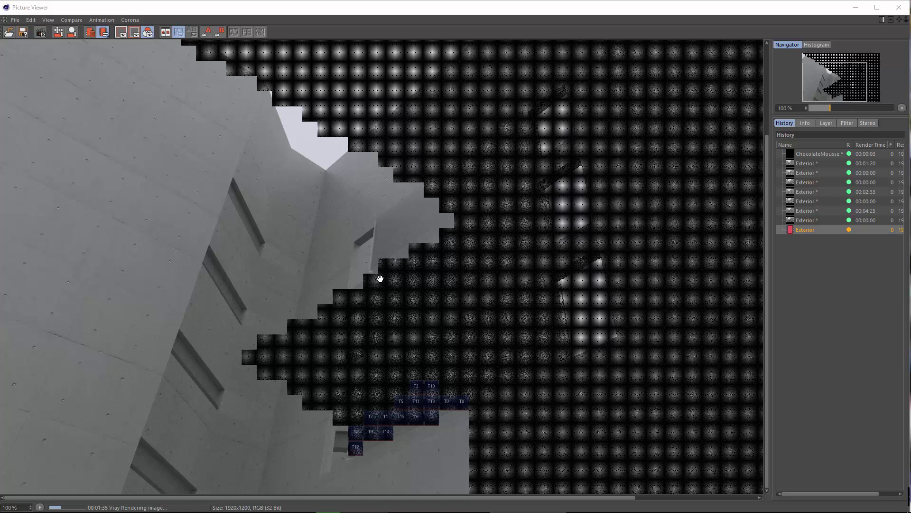
{"action": "left_click", "coordinate": [805, 224]}
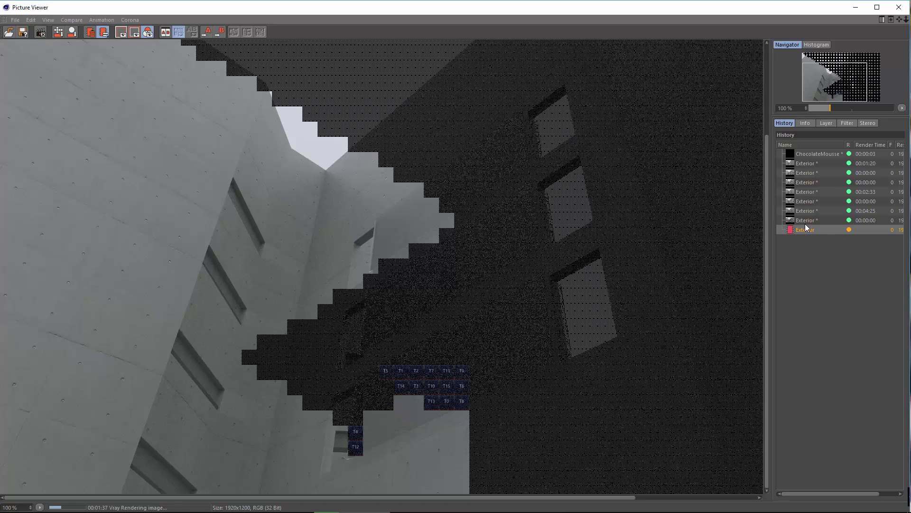
{"action": "left_click", "coordinate": [805, 223]}
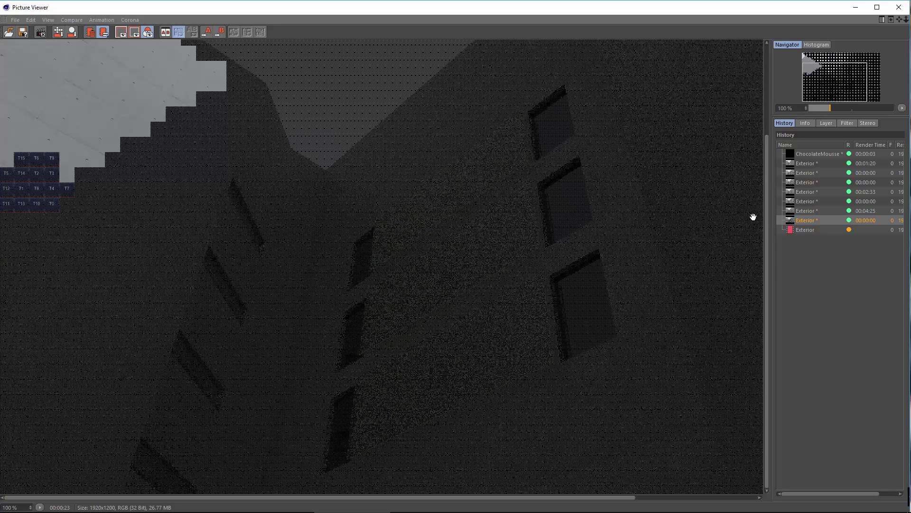
{"action": "left_click", "coordinate": [799, 213]}
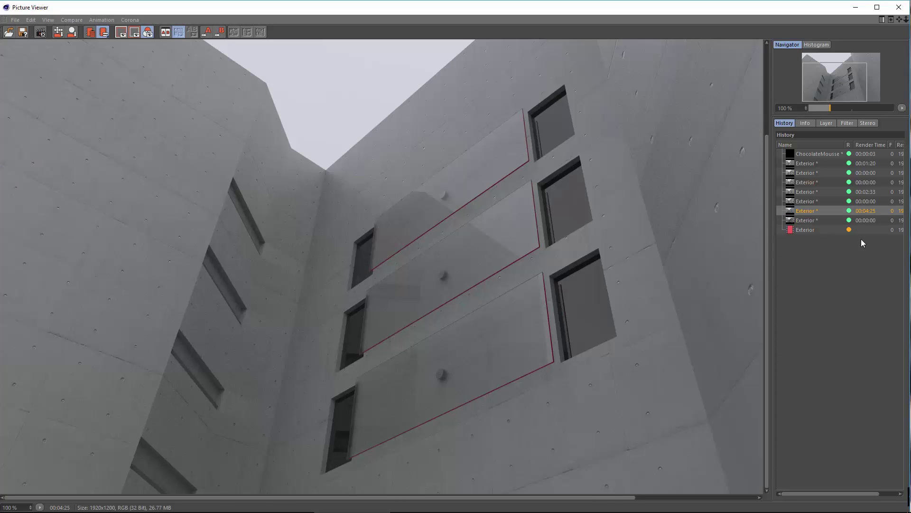
{"action": "left_click", "coordinate": [811, 232]}
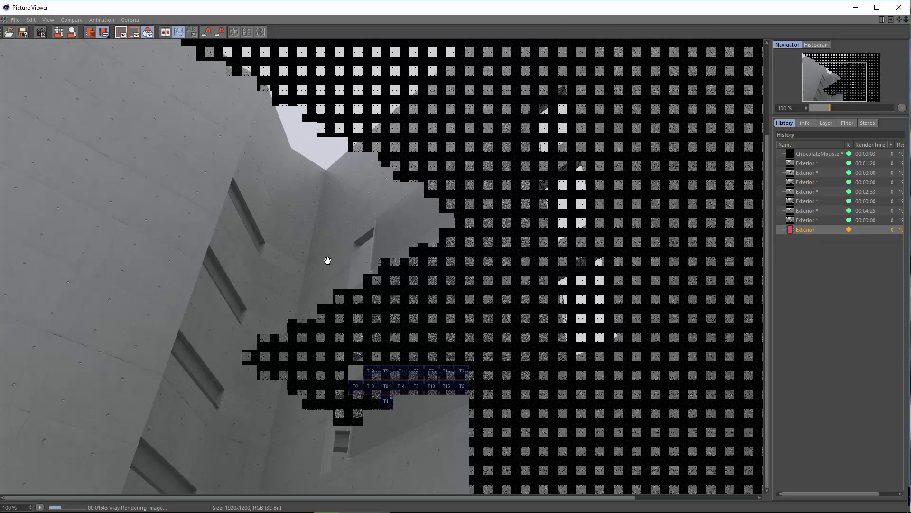
{"action": "left_click", "coordinate": [899, 9]}
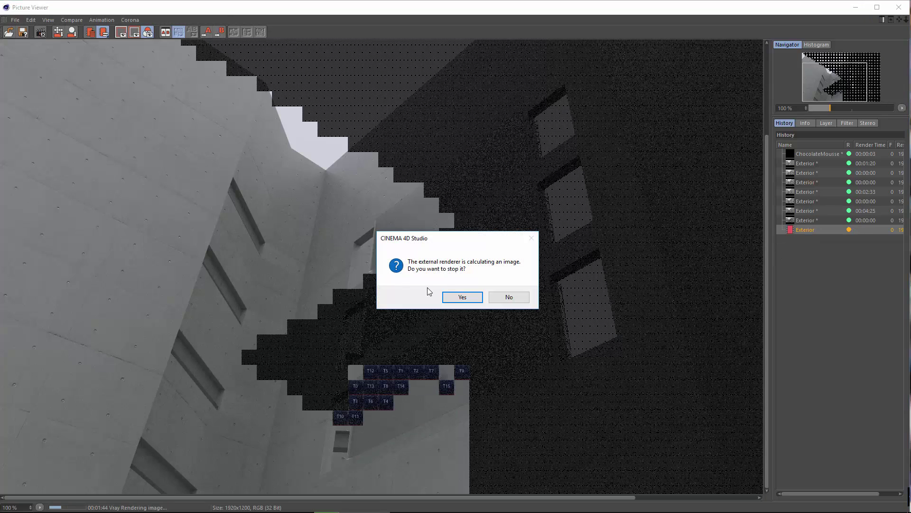
{"action": "left_click", "coordinate": [459, 297]}
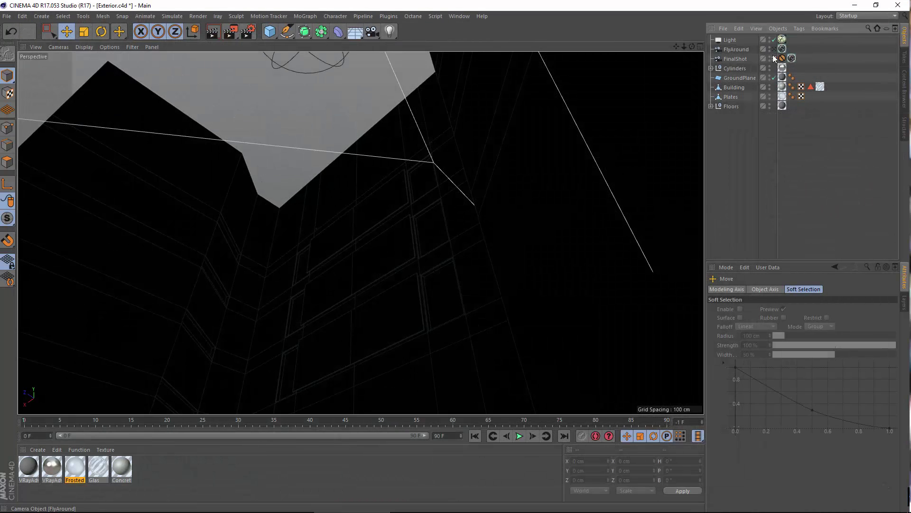
Leave the FinalShot camera view and undo the last three changes.
{"action": "left_click", "coordinate": [774, 59]}
{"action": "left_click_drag", "start_coordinate": [553, 156], "coordinate": [239, 150], "text": "alt"}
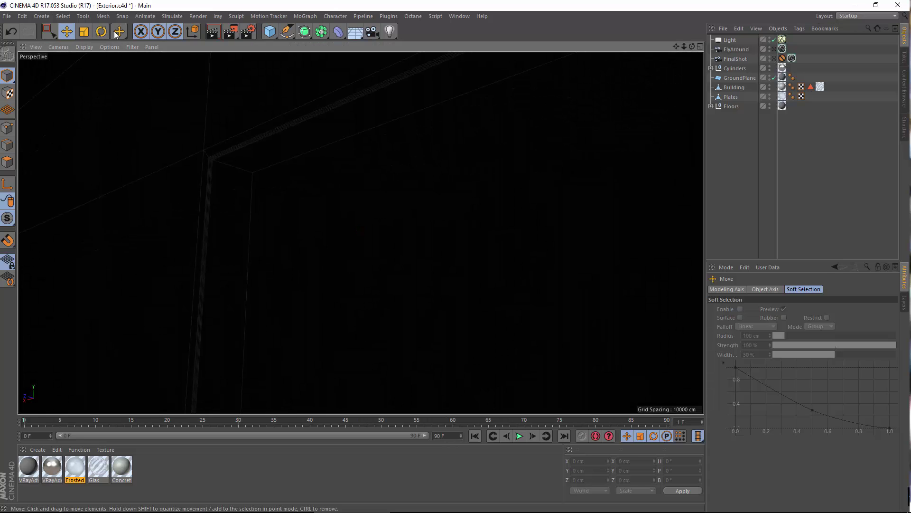
{"action": "left_click", "coordinate": [10, 32]}
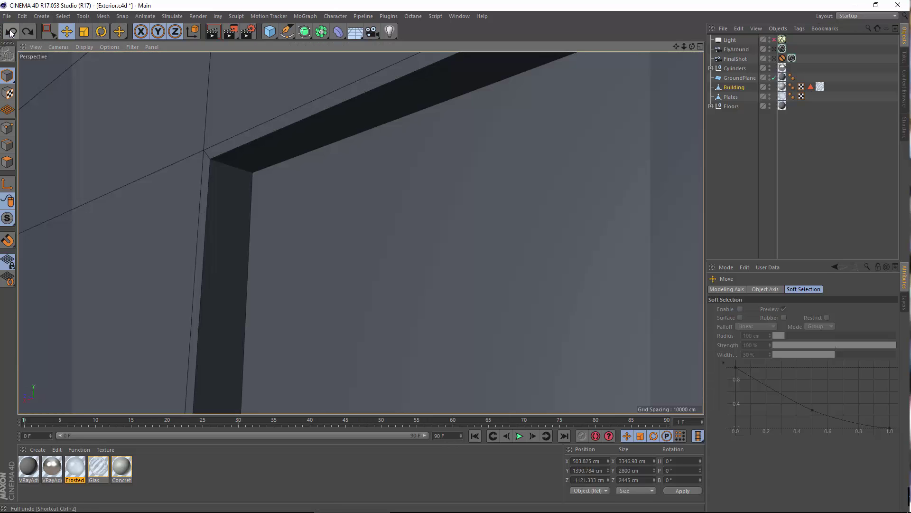
{"action": "left_click", "coordinate": [14, 31]}
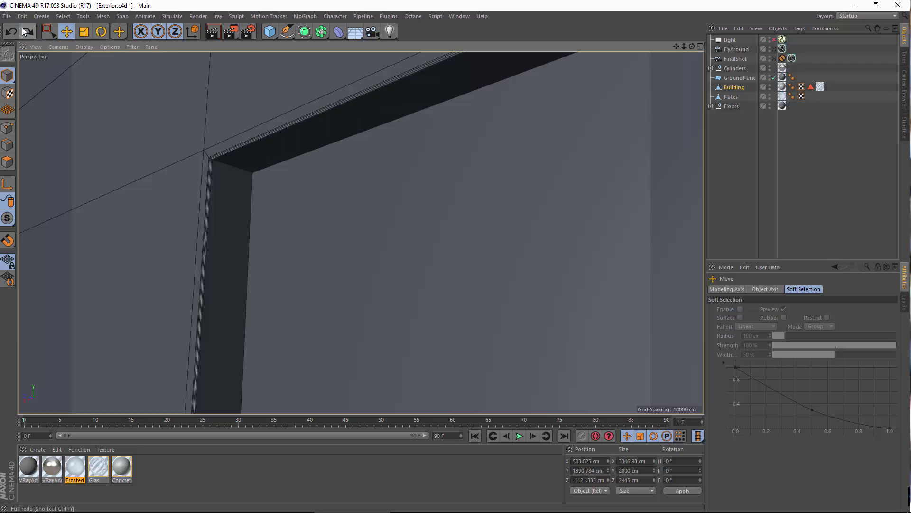
{"action": "left_click", "coordinate": [15, 32]}
Switch to Edge mode and orbit in close to the Building's window frame.
{"action": "left_click", "coordinate": [4, 150]}
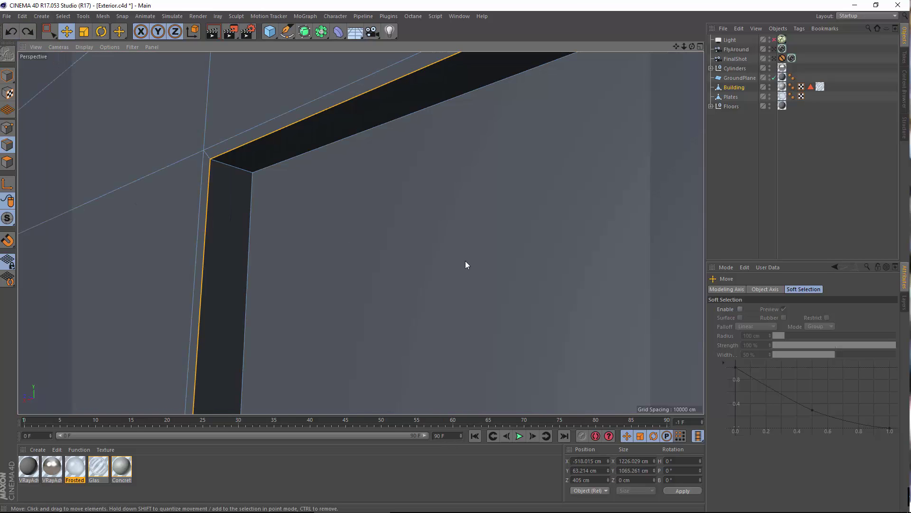
{"action": "scroll", "coordinate": [488, 206], "scroll_direction": "down", "scroll_amount": 5}
{"action": "right_click_drag", "start_coordinate": [475, 199], "coordinate": [417, 218], "text": "alt"}
{"action": "left_click_drag", "start_coordinate": [360, 232], "coordinate": [482, 234], "text": "alt"}
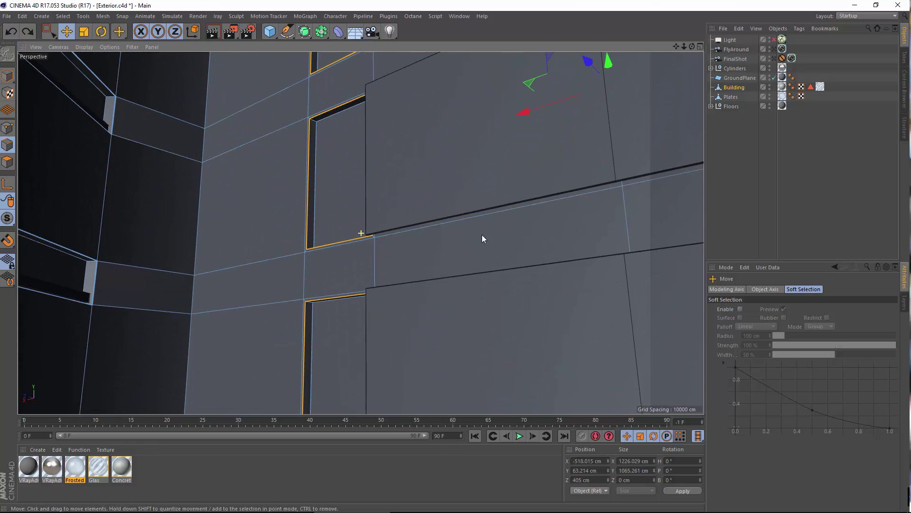
{"action": "left_click_drag", "start_coordinate": [506, 294], "coordinate": [431, 289], "text": "alt"}
{"action": "middle_click_drag", "start_coordinate": [431, 289], "coordinate": [209, 240], "text": "alt"}
{"action": "left_click_drag", "start_coordinate": [228, 243], "coordinate": [433, 246], "text": "alt"}
{"action": "left_click_drag", "start_coordinate": [433, 246], "coordinate": [414, 247], "text": "alt"}
{"action": "right_click_drag", "start_coordinate": [286, 134], "coordinate": [338, 106], "text": "alt"}
{"action": "middle_click_drag", "start_coordinate": [339, 107], "coordinate": [403, 389], "text": "alt"}
{"action": "middle_click_drag", "start_coordinate": [301, 214], "coordinate": [330, 339], "text": "alt"}
{"action": "left_click_drag", "start_coordinate": [309, 297], "coordinate": [290, 240], "text": "alt"}
{"action": "left_click_drag", "start_coordinate": [383, 263], "coordinate": [370, 320], "text": "alt"}
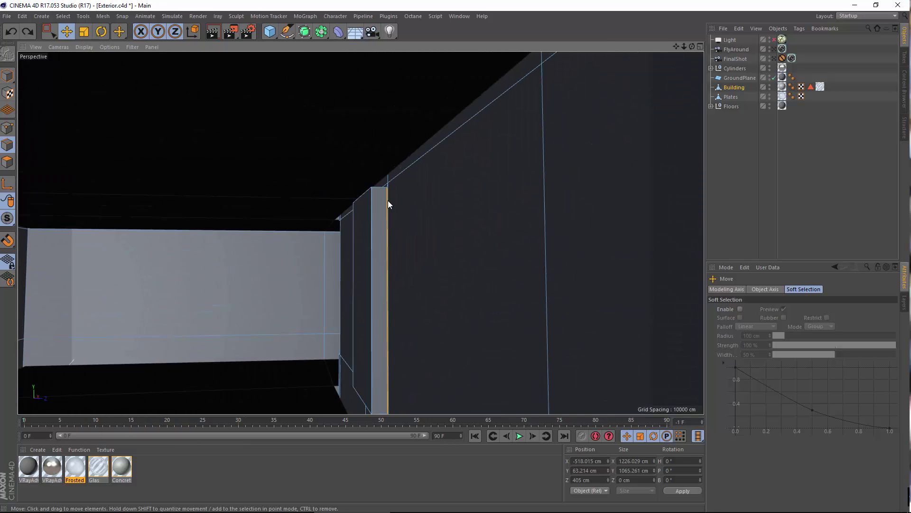
{"action": "left_click_drag", "start_coordinate": [388, 202], "coordinate": [321, 167], "text": "alt"}
{"action": "left_click_drag", "start_coordinate": [299, 218], "coordinate": [363, 255], "text": "alt"}
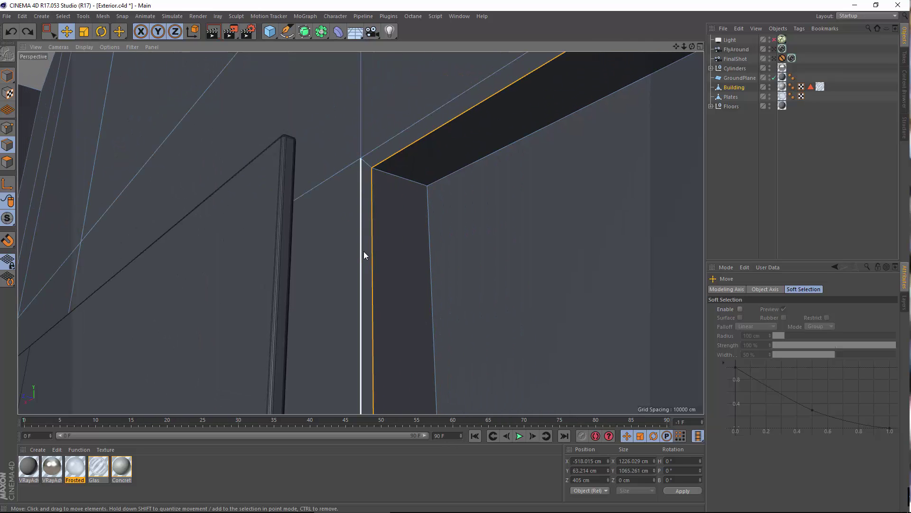
Look through the FinalShot camera and render a test region over the windows.
{"action": "left_click", "coordinate": [774, 59]}
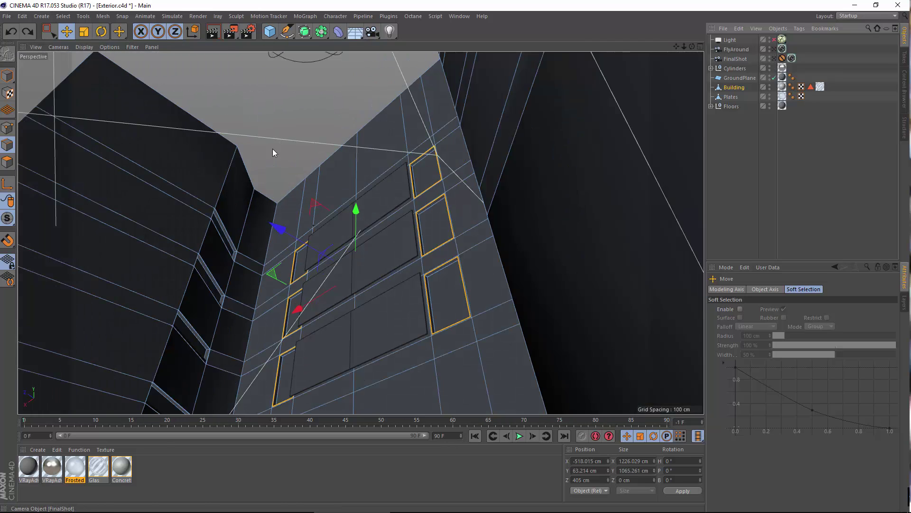
{"action": "left_click_drag", "start_coordinate": [231, 34], "coordinate": [271, 45]}
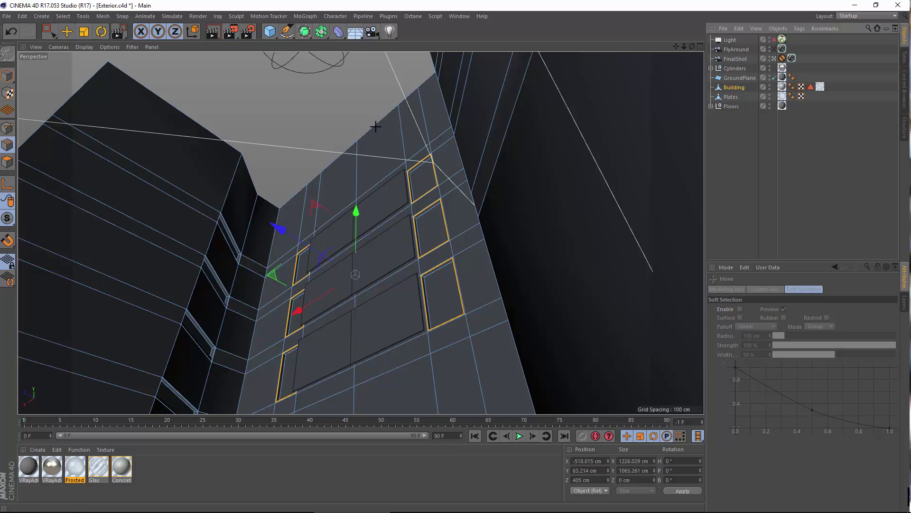
{"action": "left_click_drag", "start_coordinate": [375, 126], "coordinate": [472, 276]}
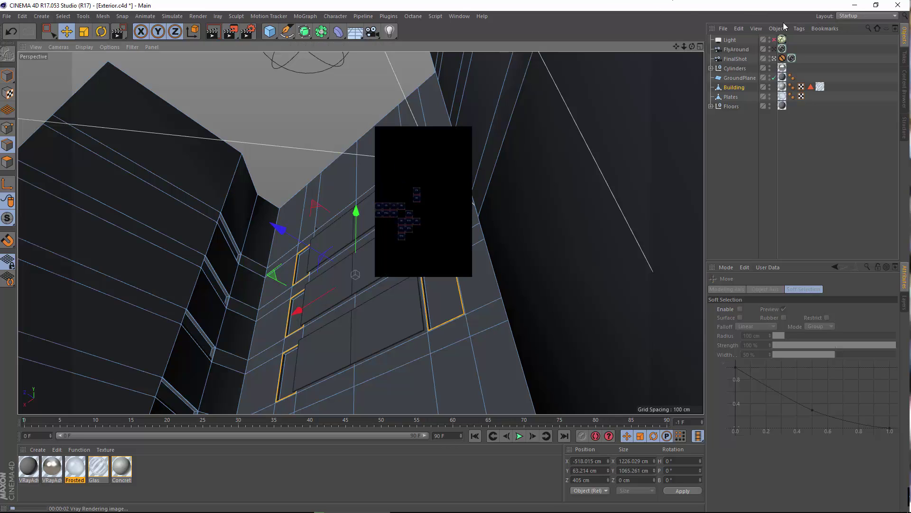
Turn the scene light on, re-render the window region, and deselect Building.
{"action": "left_click", "coordinate": [775, 40]}
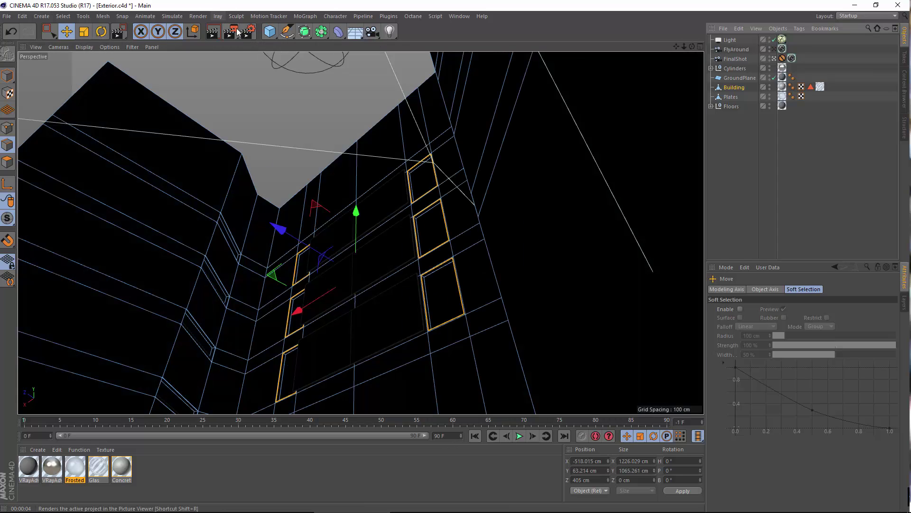
{"action": "left_click_drag", "start_coordinate": [231, 33], "coordinate": [276, 48]}
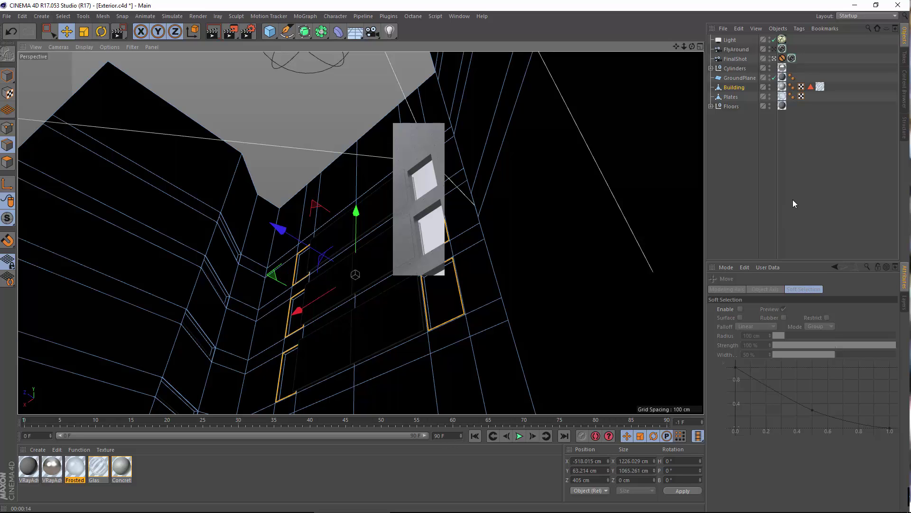
{"action": "left_click", "coordinate": [765, 196]}
{"action": "left_click", "coordinate": [741, 70]}
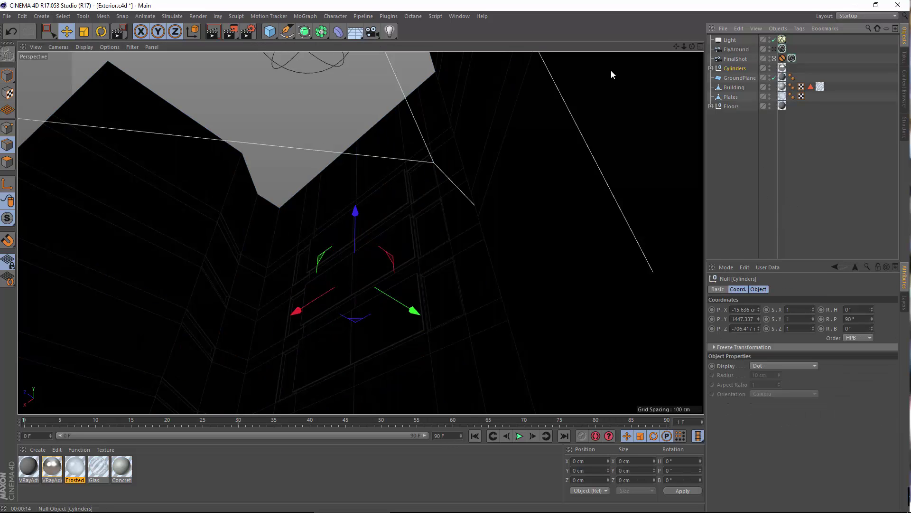
{"action": "left_click", "coordinate": [464, 18]}
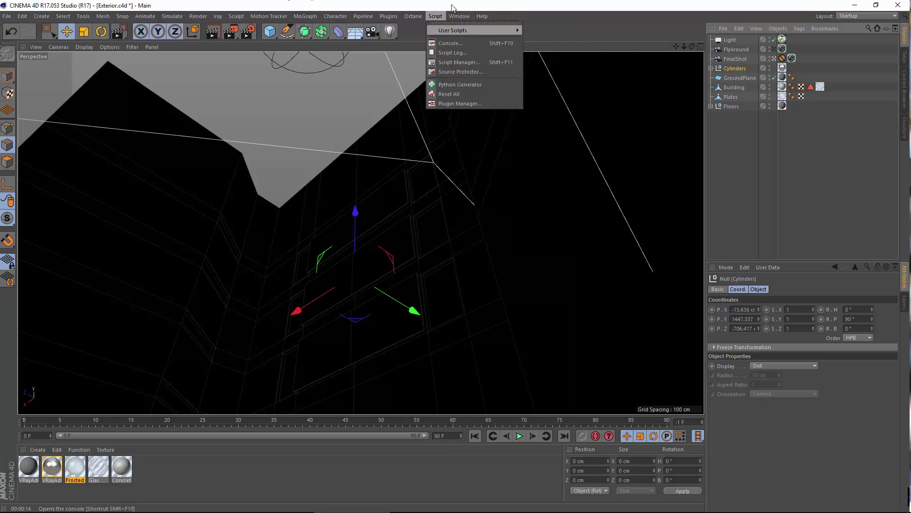
{"action": "left_click", "coordinate": [494, 186]}
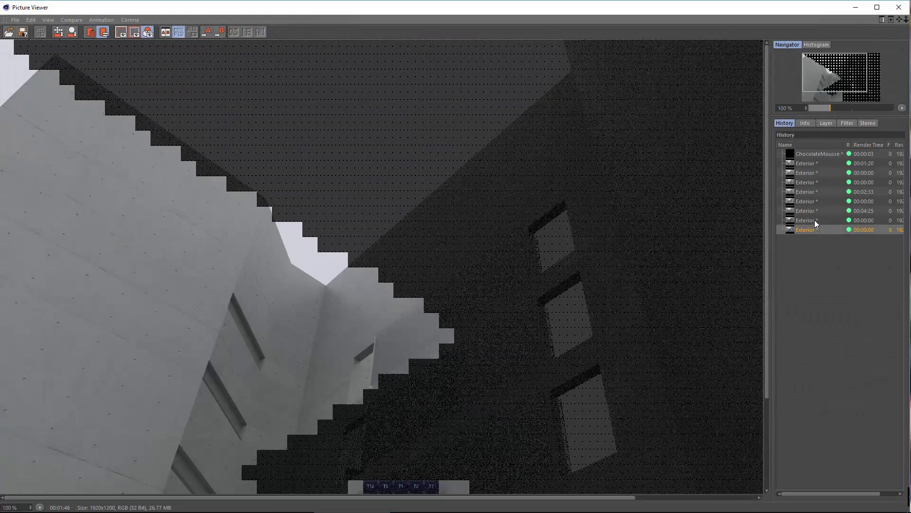
{"action": "left_click", "coordinate": [817, 210]}
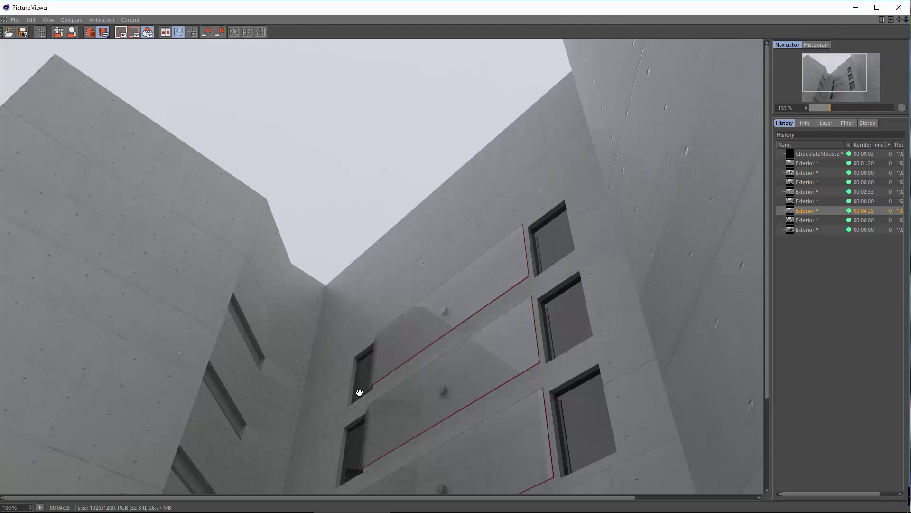
{"action": "left_click", "coordinate": [899, 7]}
Open the Glas material and keep its reflect and refract exit colours black.
{"action": "double_click", "coordinate": [95, 471]}
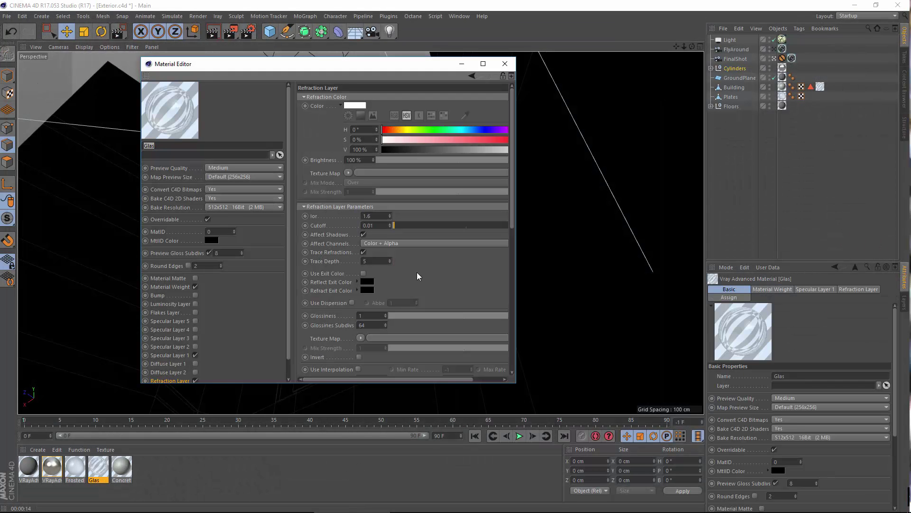
{"action": "left_click", "coordinate": [370, 282]}
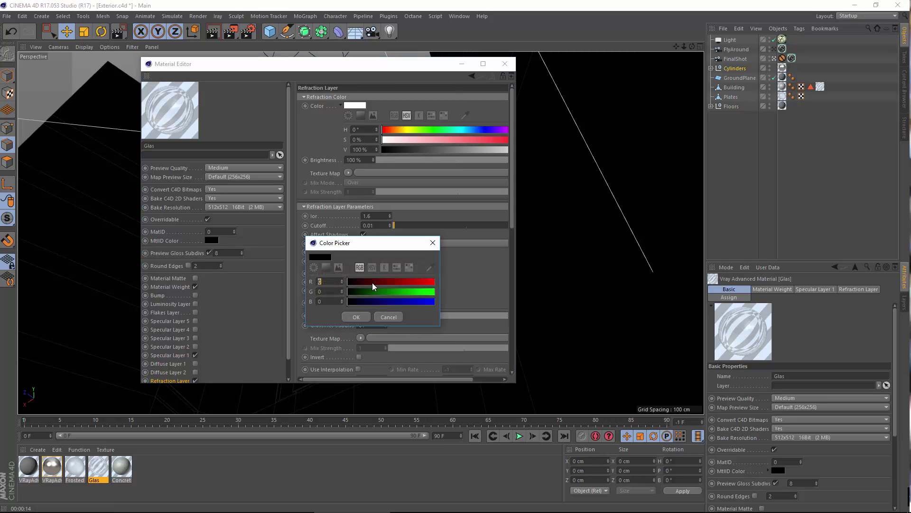
{"action": "left_click", "coordinate": [356, 317]}
{"action": "left_click", "coordinate": [368, 290]}
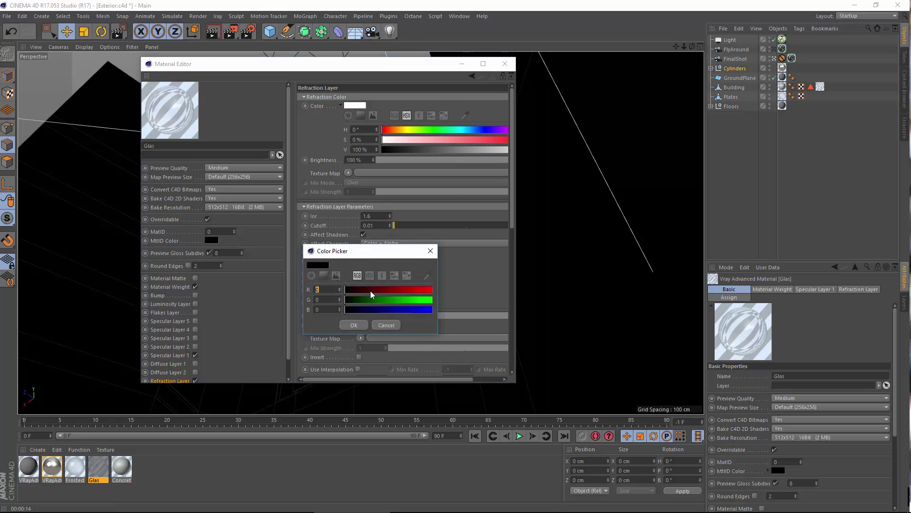
{"action": "left_click", "coordinate": [351, 326]}
{"action": "scroll", "coordinate": [422, 190], "scroll_direction": "down", "scroll_amount": 3}
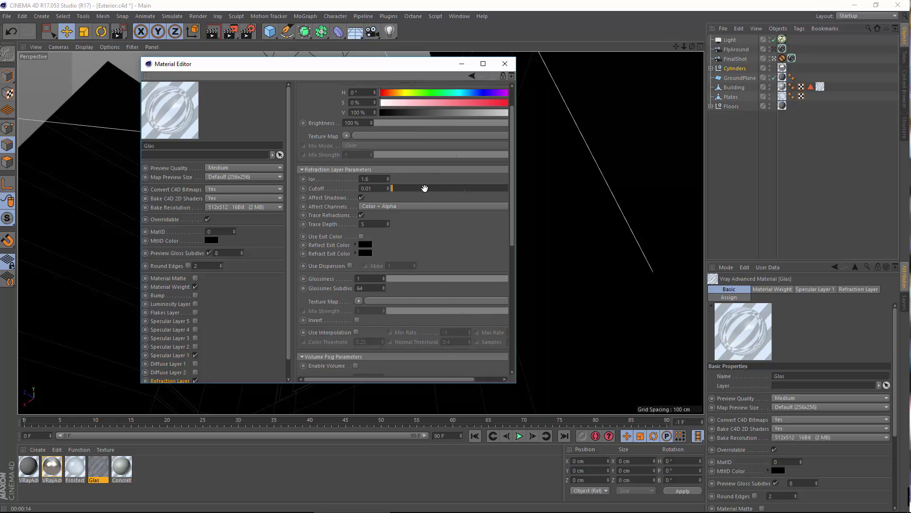
{"action": "scroll", "coordinate": [394, 187], "scroll_direction": "up", "scroll_amount": 3}
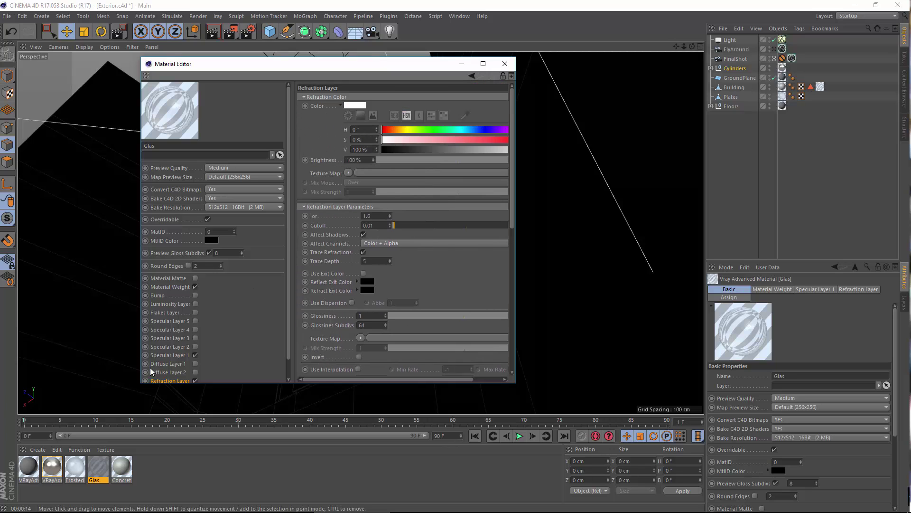
Review Glas's Specular Layer 1: Fresnel IOR 1.6, reflection glossiness 0.99.
{"action": "left_click", "coordinate": [185, 364]}
{"action": "left_click", "coordinate": [185, 355]}
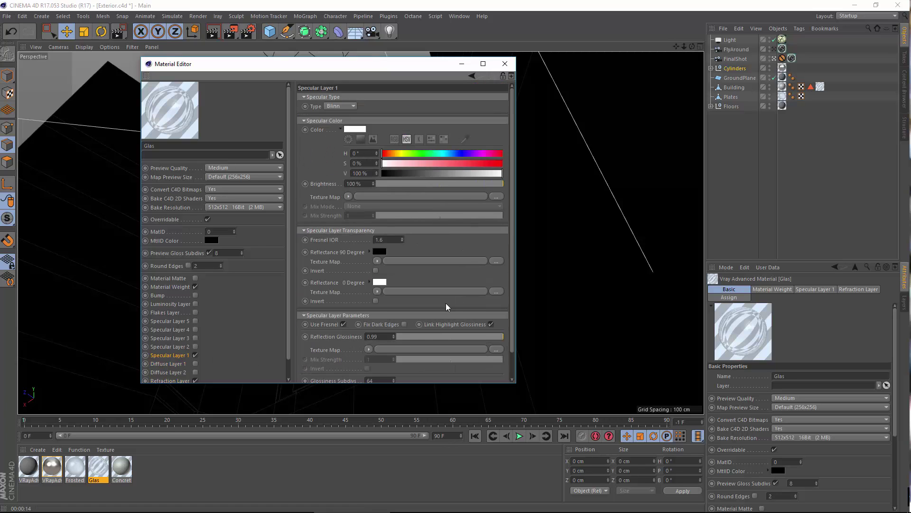
{"action": "scroll", "coordinate": [332, 199], "scroll_direction": "down", "scroll_amount": 2}
{"action": "scroll", "coordinate": [307, 161], "scroll_direction": "up", "scroll_amount": 2}
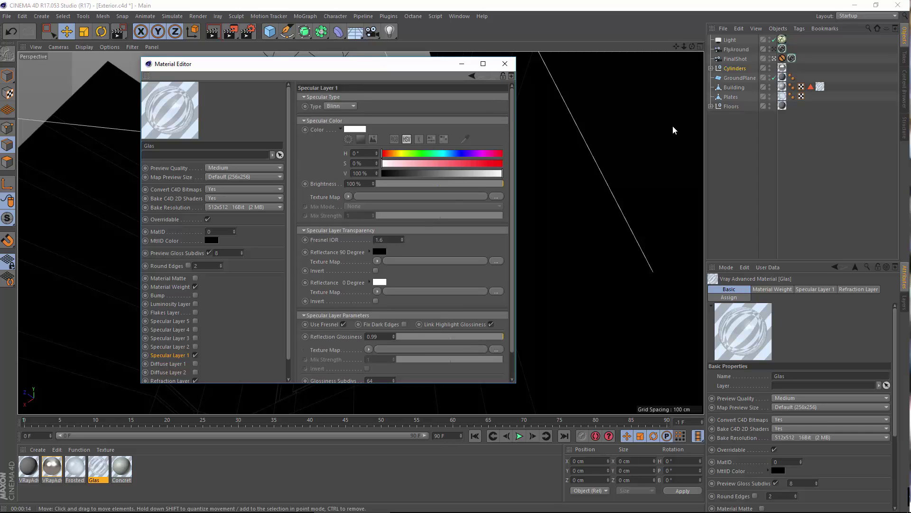
Check the texture tags on Building and Plates, then select Plates.
{"action": "left_click", "coordinate": [820, 87]}
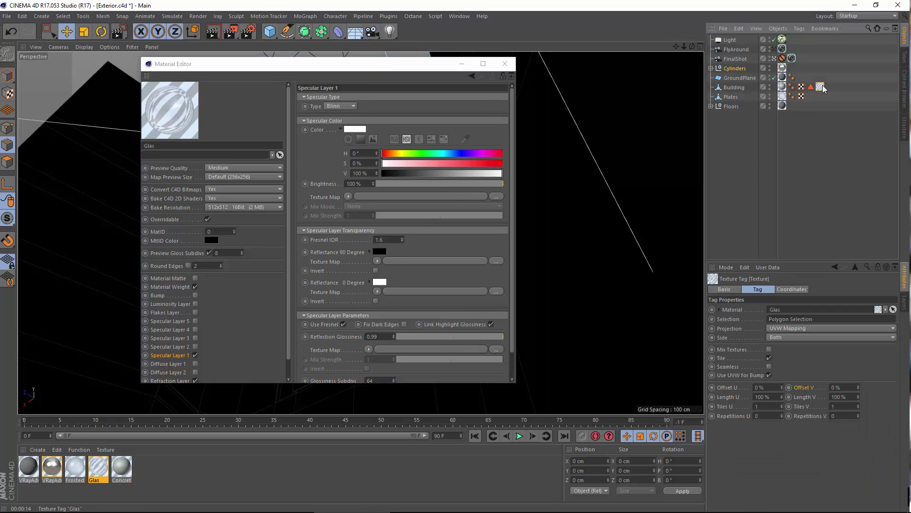
{"action": "left_click", "coordinate": [752, 154]}
{"action": "left_click", "coordinate": [782, 98]}
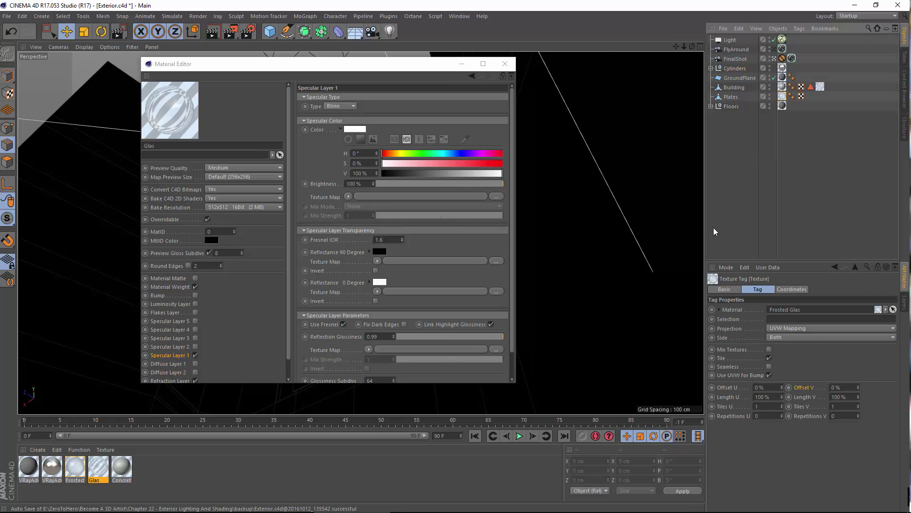
{"action": "left_click", "coordinate": [730, 97]}
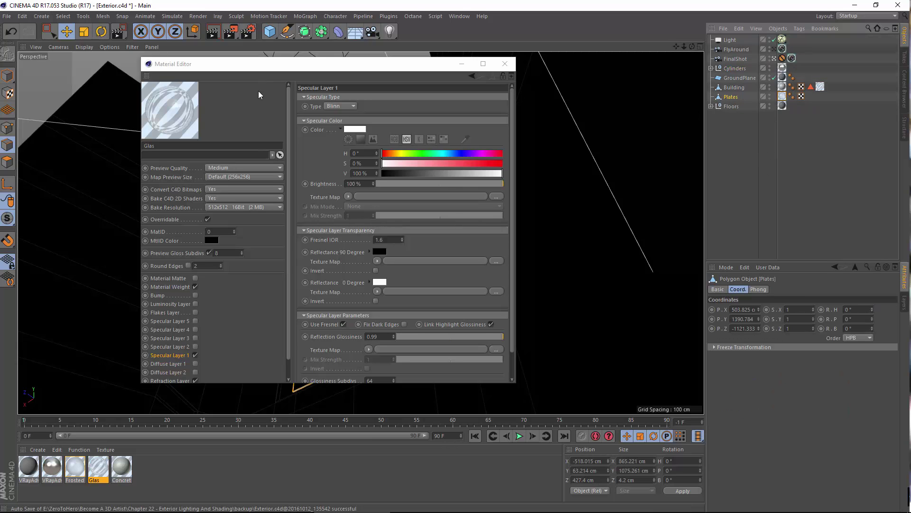
Set the Frosted Glas material's refraction Trace Depth to 5.
{"action": "left_click", "coordinate": [75, 468]}
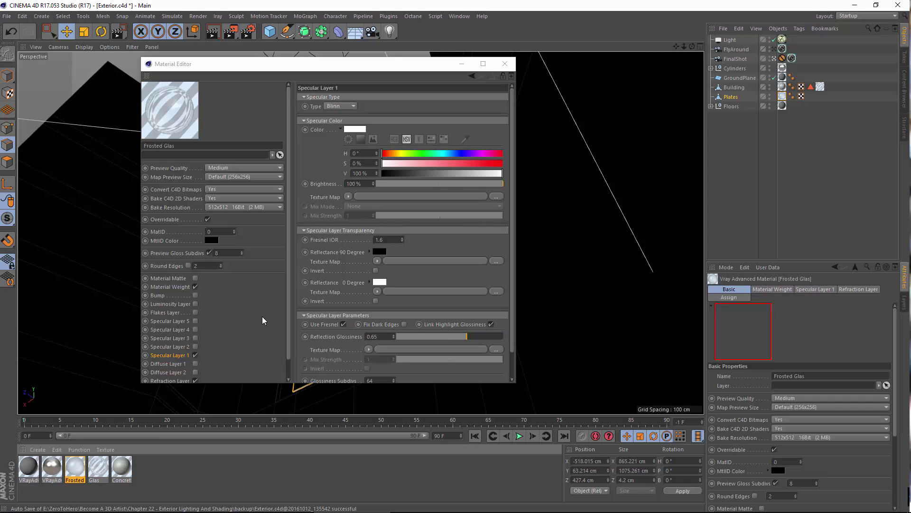
{"action": "scroll", "coordinate": [271, 251], "scroll_direction": "down", "scroll_amount": 1}
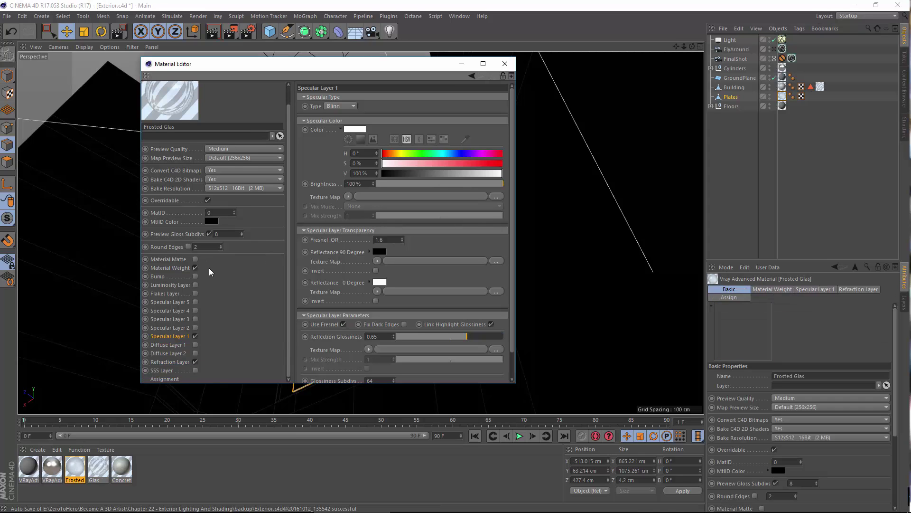
{"action": "left_click", "coordinate": [180, 363]}
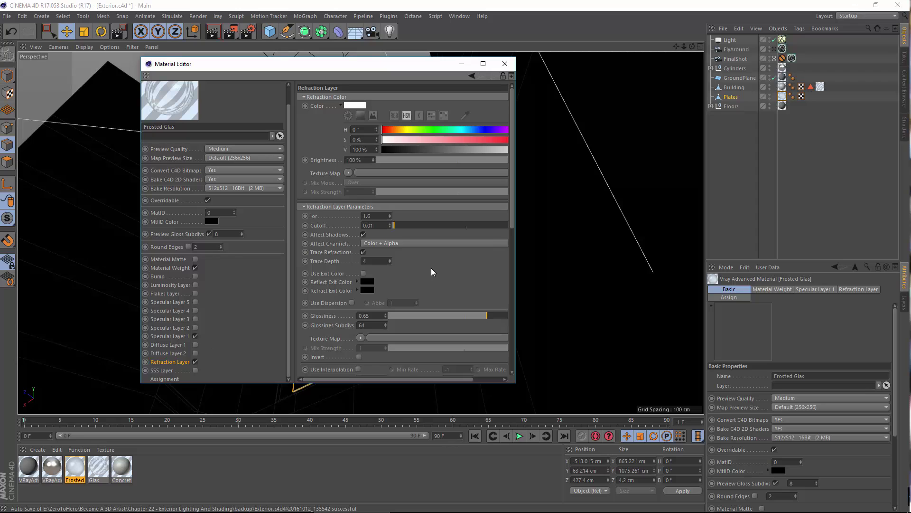
{"action": "left_click", "coordinate": [186, 337]}
{"action": "left_click", "coordinate": [172, 362]}
{"action": "type", "text": "5"}
{"action": "key", "text": "Return"}
Check the Glas material's Diffuse Layer 1, then close the Material Editor.
{"action": "left_click", "coordinate": [98, 468]}
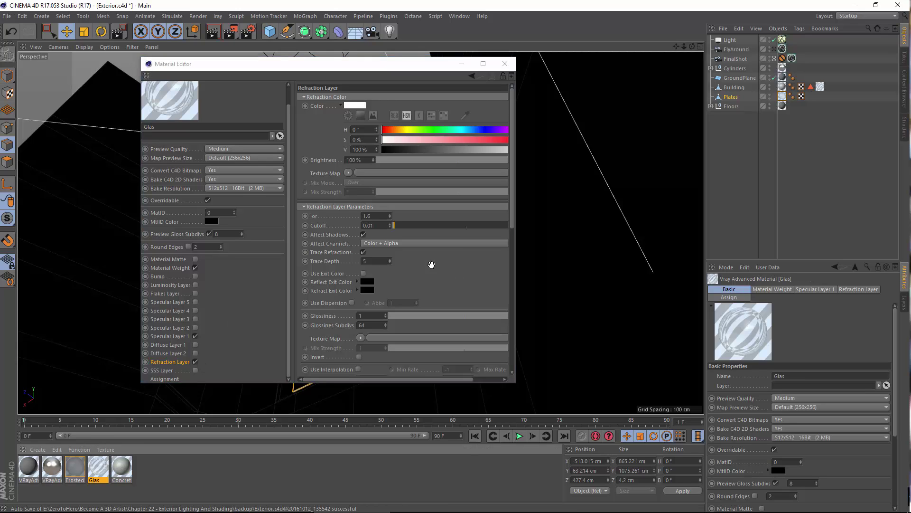
{"action": "left_click", "coordinate": [431, 265]}
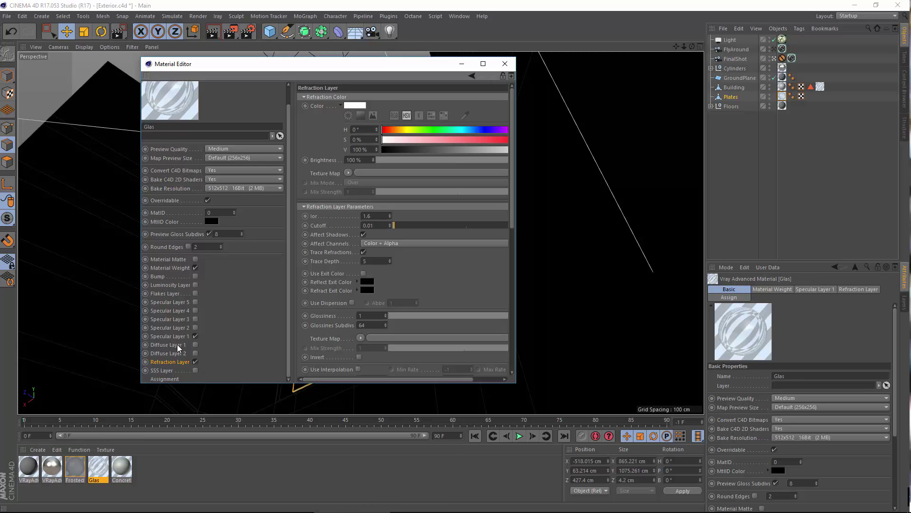
{"action": "left_click", "coordinate": [182, 344]}
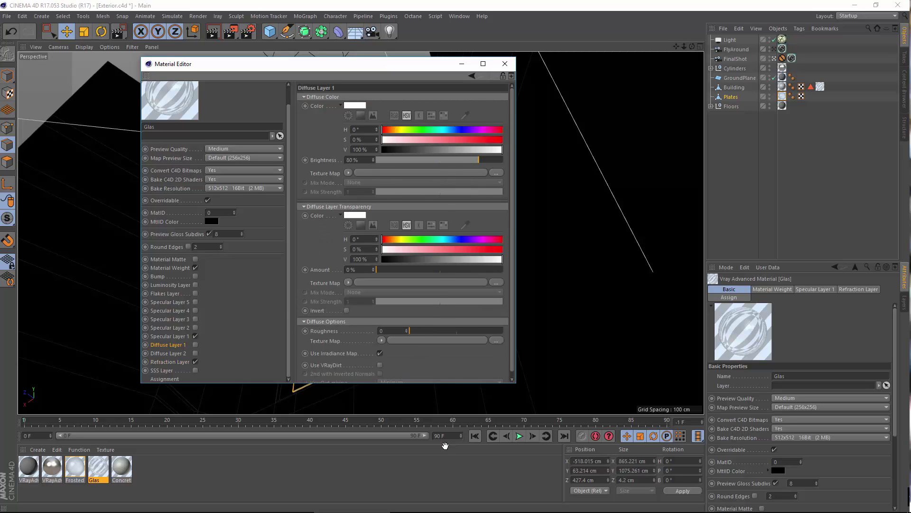
{"action": "scroll", "coordinate": [451, 212], "scroll_direction": "down", "scroll_amount": 1}
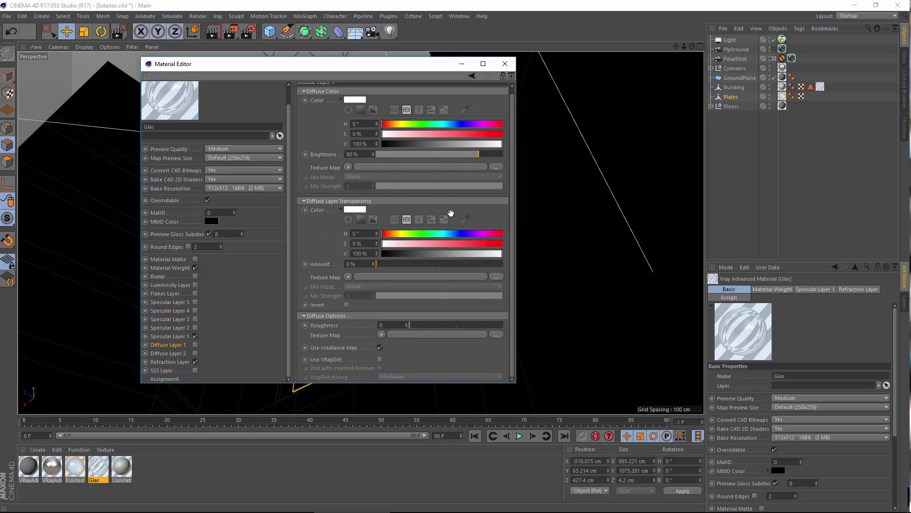
{"action": "left_click", "coordinate": [505, 64]}
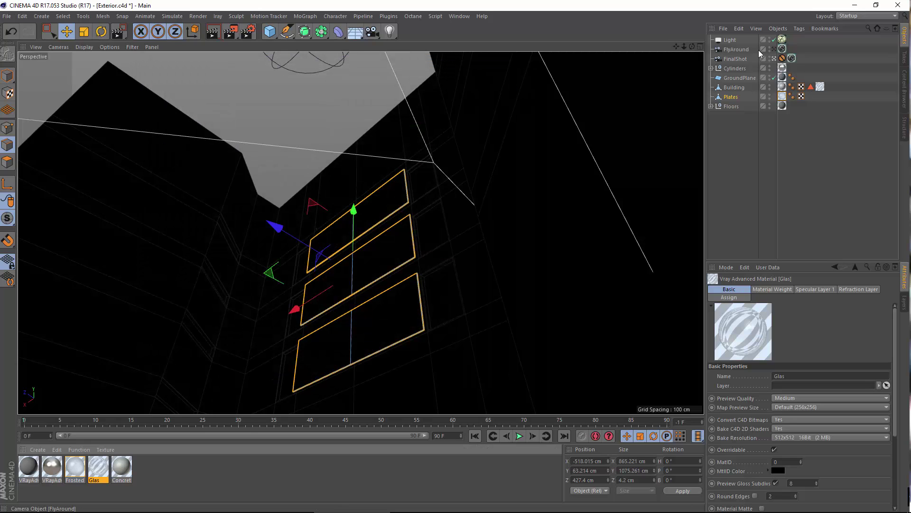
{"action": "left_click", "coordinate": [459, 16]}
{"action": "left_click", "coordinate": [469, 186]}
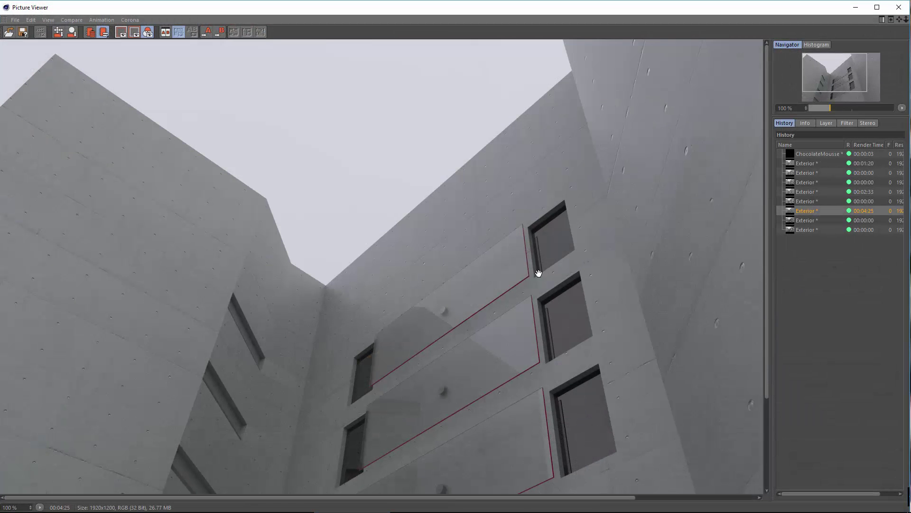
{"action": "left_click_drag", "start_coordinate": [536, 346], "coordinate": [508, 177]}
{"action": "left_click_drag", "start_coordinate": [411, 309], "coordinate": [478, 297]}
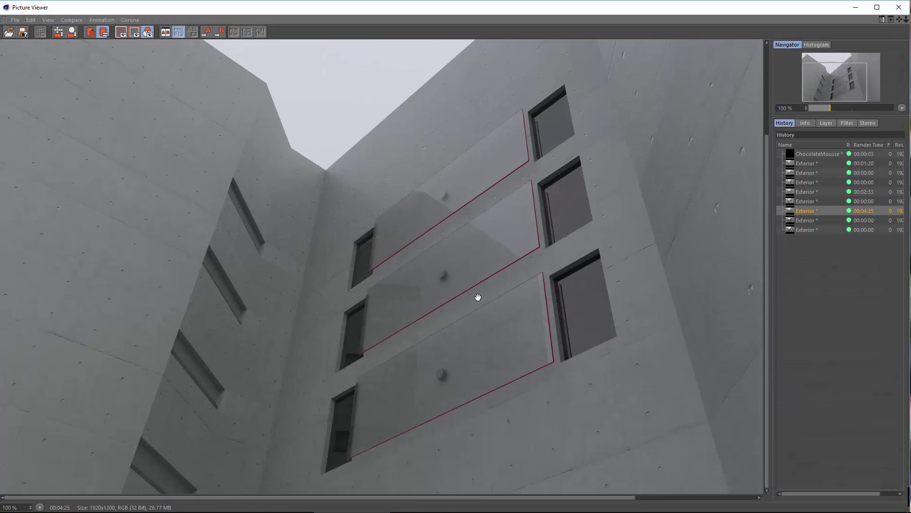
{"action": "left_click", "coordinate": [813, 228]}
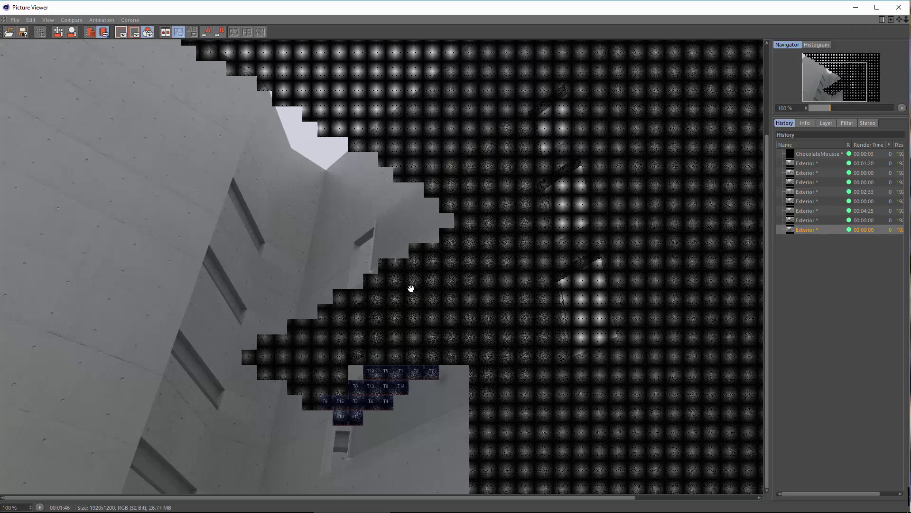
{"action": "left_click", "coordinate": [899, 7]}
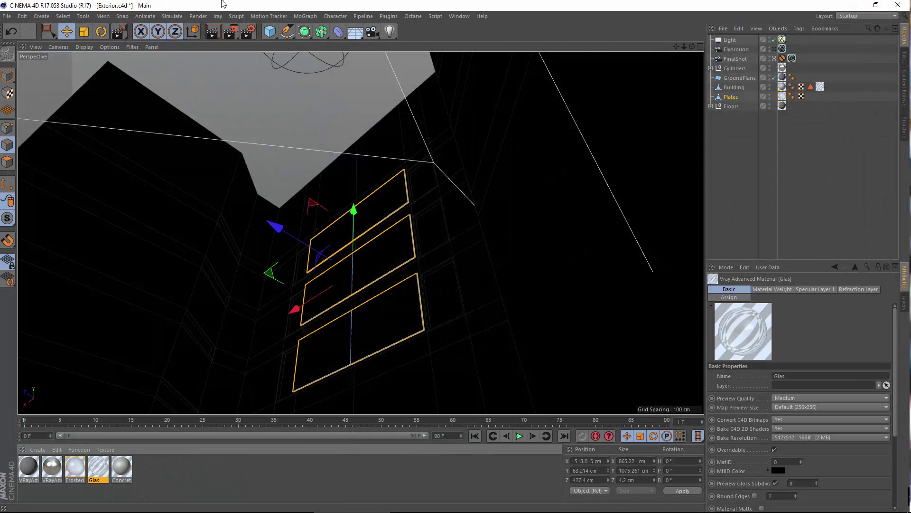
Render a V-Ray test region covering the three window plates.
{"action": "left_click_drag", "start_coordinate": [232, 32], "coordinate": [278, 45]}
{"action": "left_click_drag", "start_coordinate": [390, 108], "coordinate": [459, 403]}
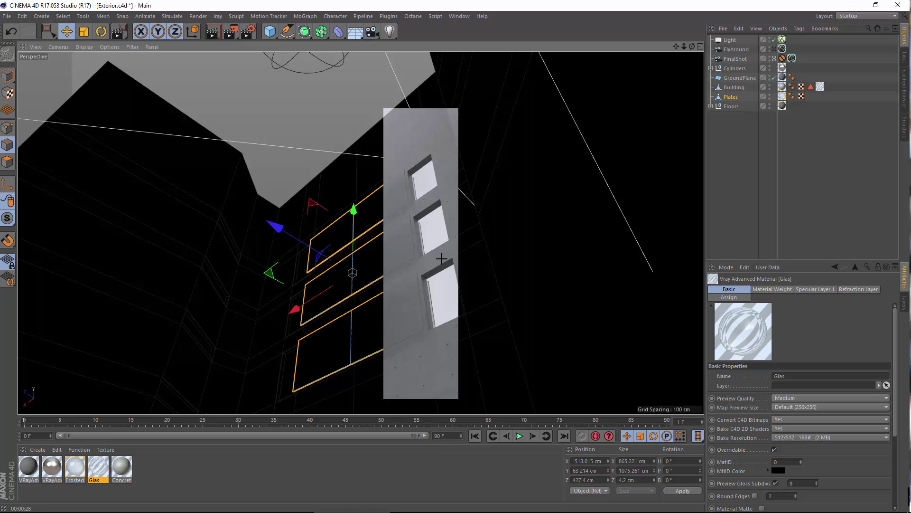
Deselect Plates, then review the Light's Details and its VrayLight tag settings.
{"action": "left_click", "coordinate": [722, 141]}
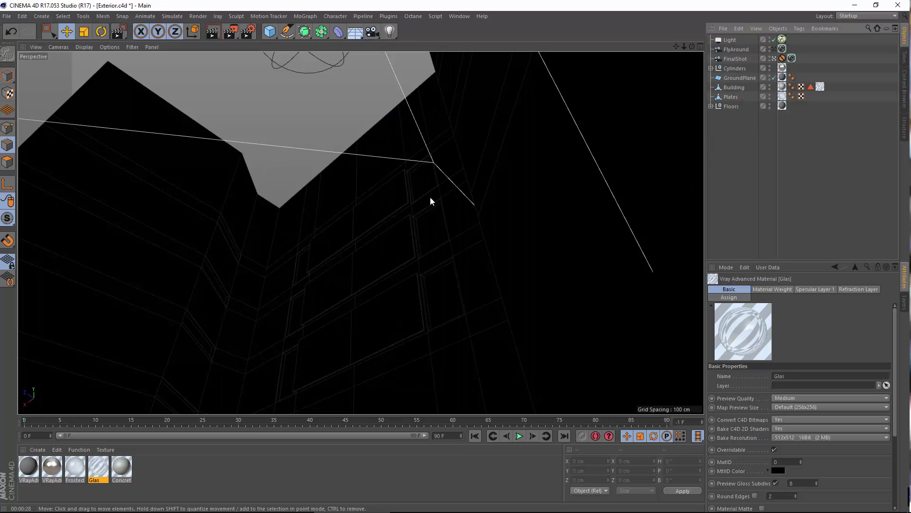
{"action": "left_click", "coordinate": [730, 40]}
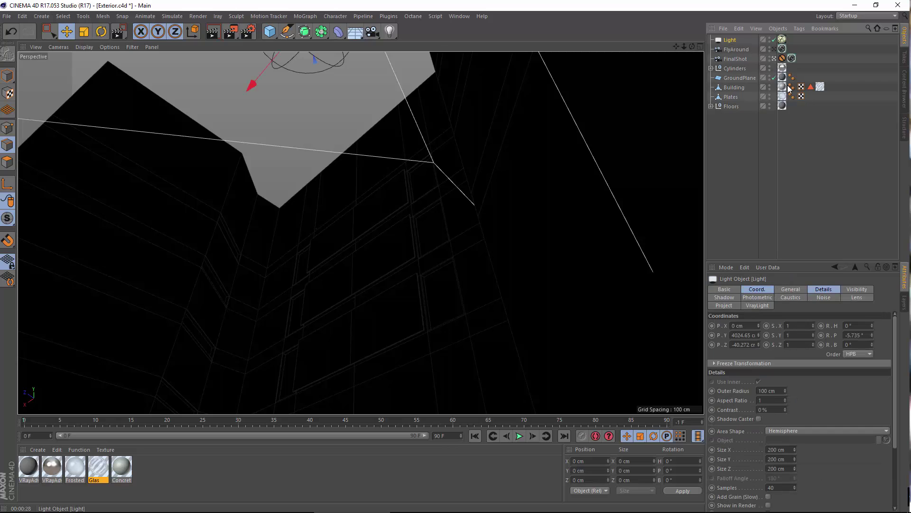
{"action": "scroll", "coordinate": [822, 410], "scroll_direction": "down", "scroll_amount": 3}
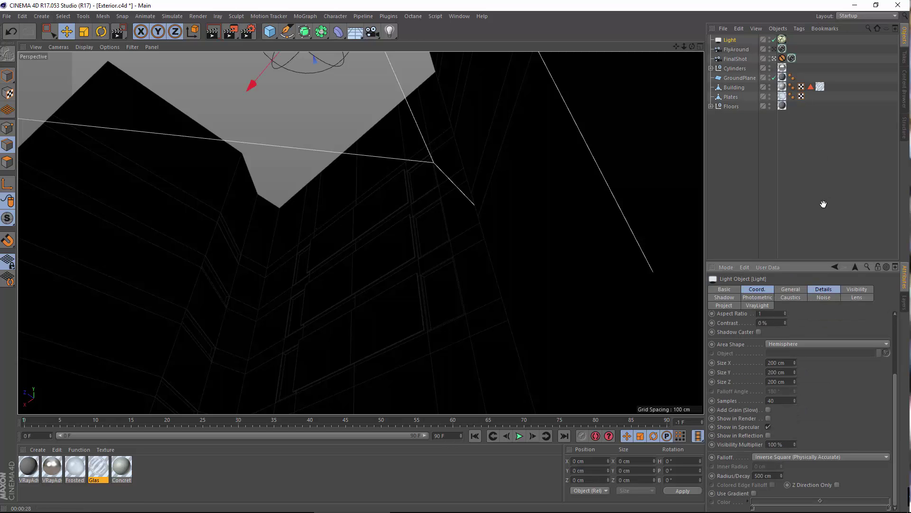
{"action": "left_click", "coordinate": [783, 39]}
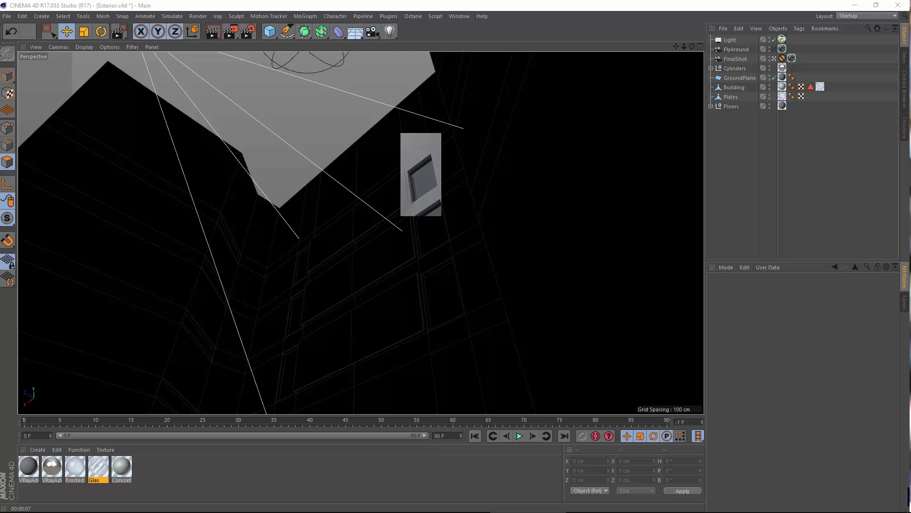
Leave the FinalShot camera view and select the Building object.
{"action": "left_click", "coordinate": [774, 60]}
{"action": "scroll", "coordinate": [411, 150], "scroll_direction": "up", "scroll_amount": 1}
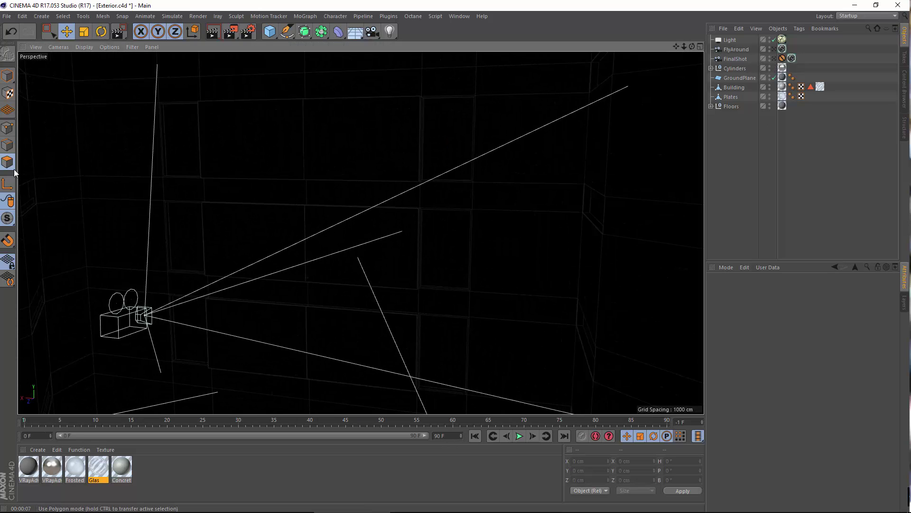
{"action": "left_click", "coordinate": [734, 87]}
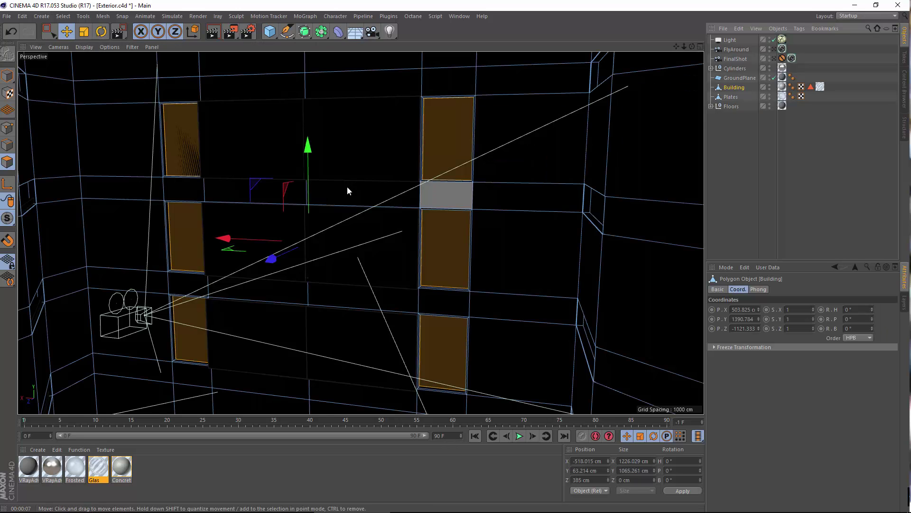
{"action": "scroll", "coordinate": [366, 196], "scroll_direction": "down", "scroll_amount": 6}
Select the window polygons on the Building's facade, excluding the thin side polygon.
{"action": "left_click", "coordinate": [262, 182]}
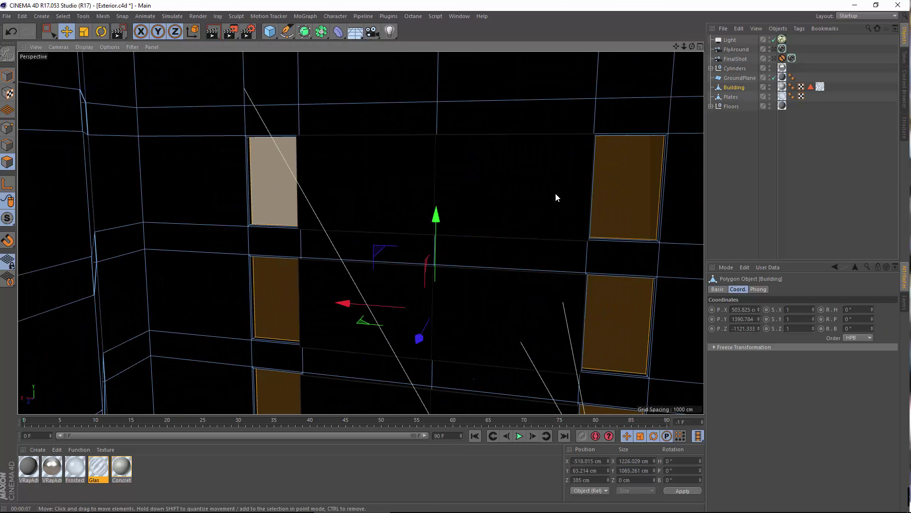
{"action": "left_click", "coordinate": [617, 203], "text": "shift"}
{"action": "left_click", "coordinate": [631, 316], "text": "shift"}
{"action": "left_click", "coordinate": [280, 322], "text": "shift"}
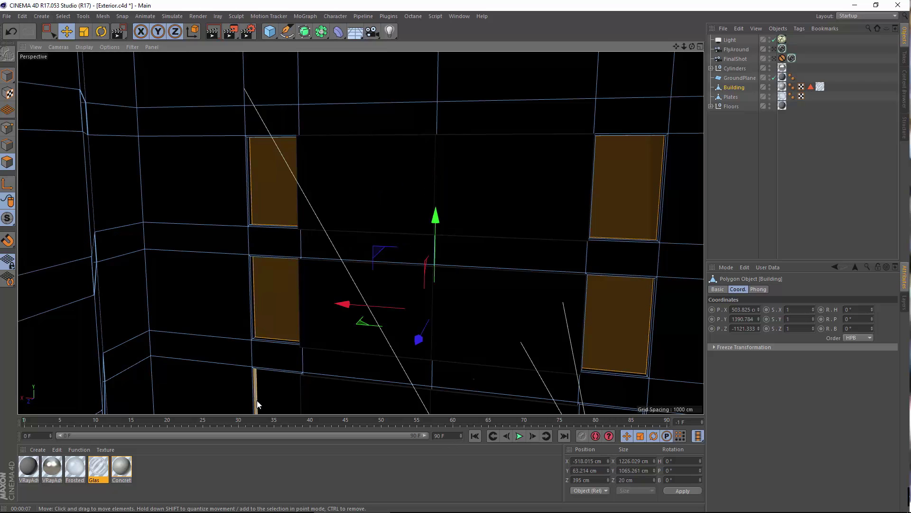
{"action": "left_click", "coordinate": [263, 387], "text": "shift"}
{"action": "left_click", "coordinate": [255, 381], "text": "ctrl"}
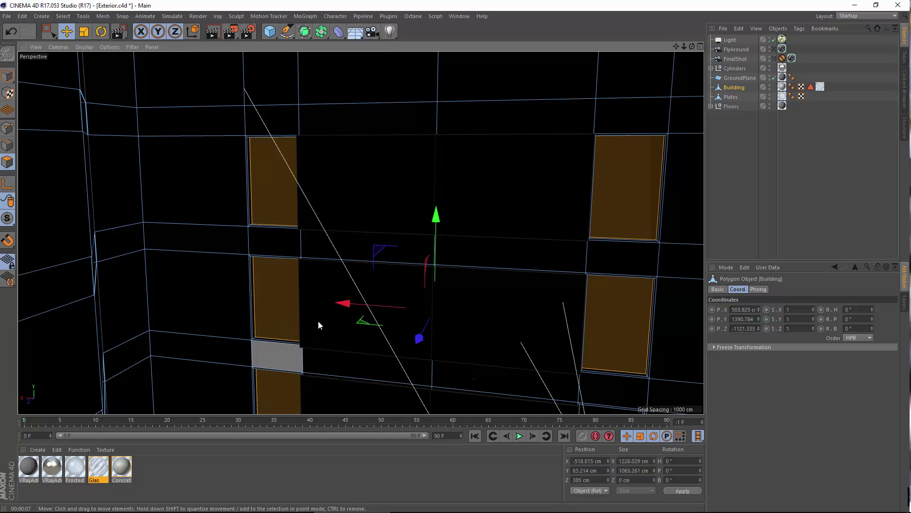
{"action": "middle_click_drag", "start_coordinate": [516, 326], "coordinate": [356, 247], "text": "alt"}
{"action": "left_click", "coordinate": [452, 366], "text": "shift"}
{"action": "right_click", "coordinate": [452, 366]}
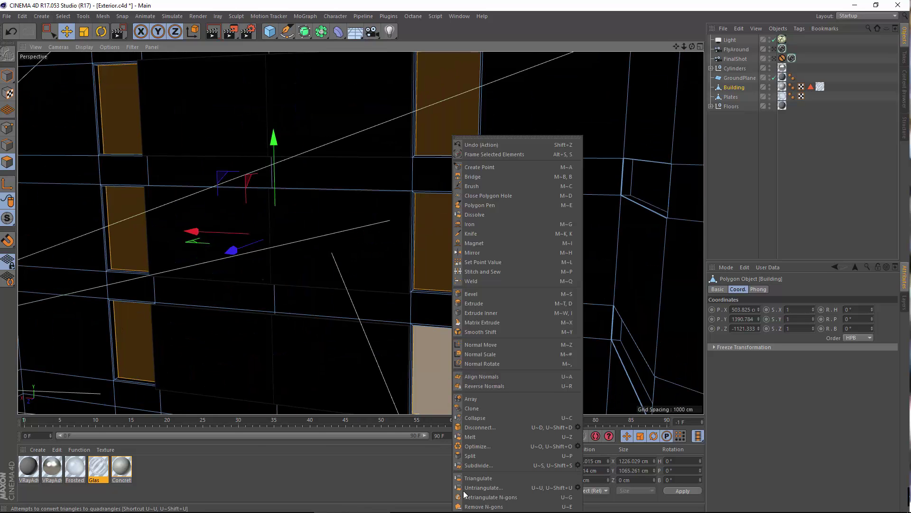
{"action": "left_click", "coordinate": [360, 4]}
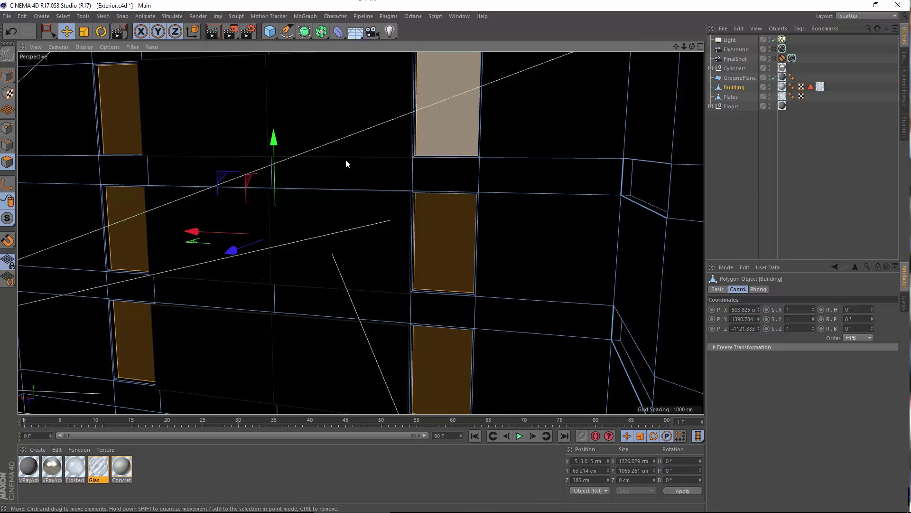
Select the tall left polygon, reselect Building, and orbit toward the window-frame edge.
{"action": "middle_click_drag", "start_coordinate": [244, 207], "coordinate": [463, 292], "text": "alt"}
{"action": "left_click_drag", "start_coordinate": [350, 281], "coordinate": [153, 170], "text": "alt"}
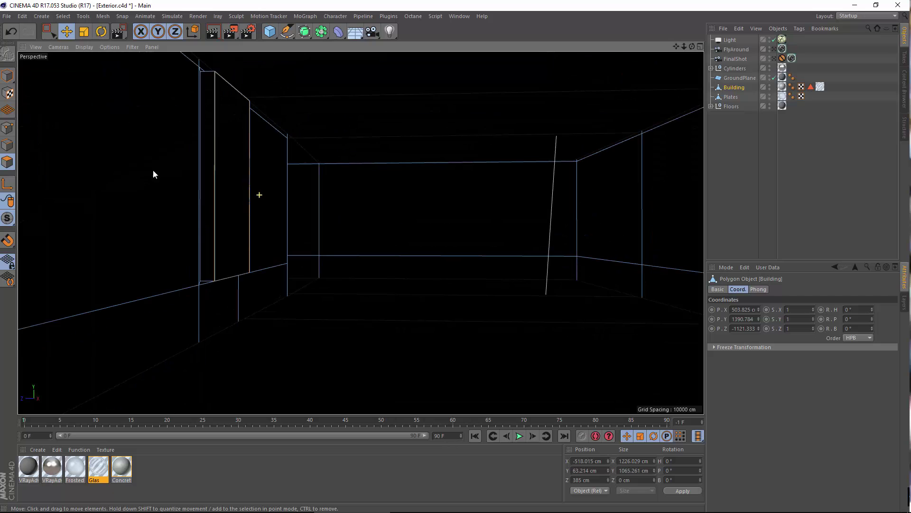
{"action": "left_click", "coordinate": [221, 177]}
{"action": "left_click_drag", "start_coordinate": [226, 250], "coordinate": [609, 220], "text": "alt"}
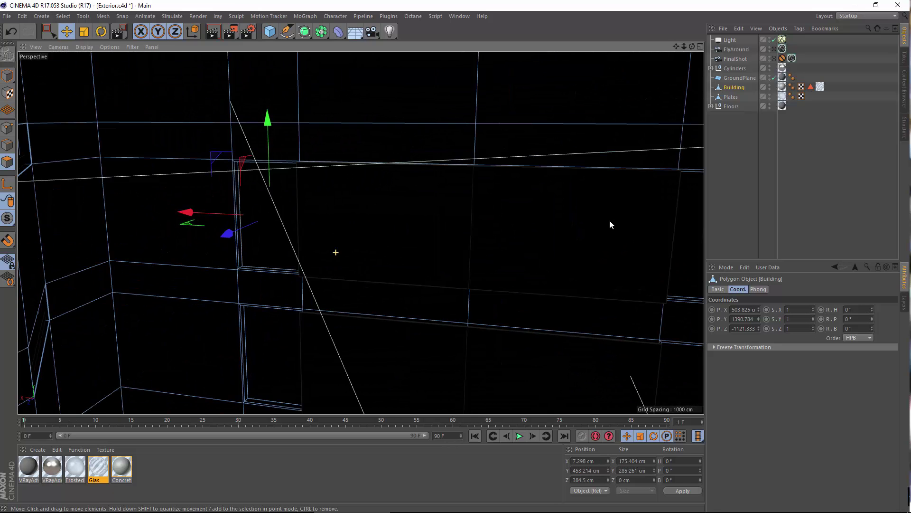
{"action": "left_click", "coordinate": [744, 211]}
{"action": "left_click_drag", "start_coordinate": [372, 161], "coordinate": [90, 134], "text": "alt"}
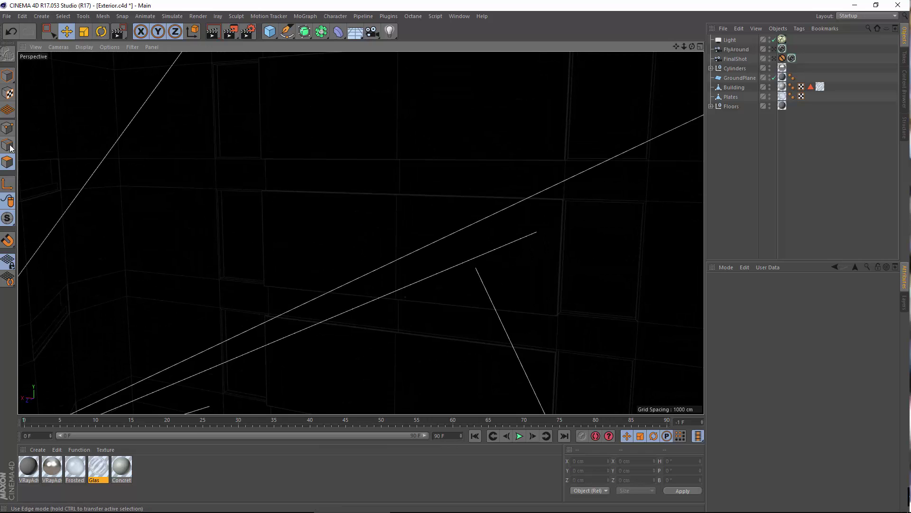
{"action": "left_click_drag", "start_coordinate": [144, 163], "coordinate": [320, 230], "text": "alt"}
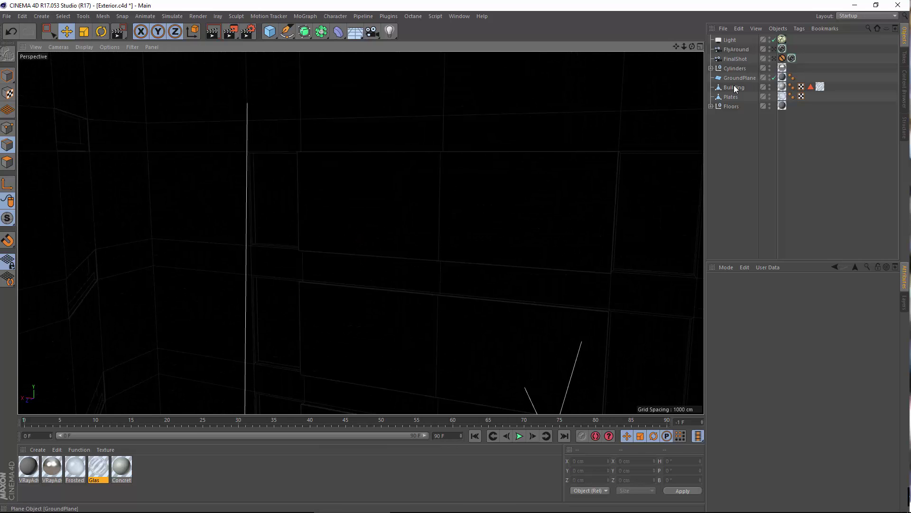
{"action": "left_click", "coordinate": [735, 89]}
{"action": "left_click_drag", "start_coordinate": [240, 189], "coordinate": [186, 205], "text": "alt"}
Bevel the window-frame edge with a 1 cm offset.
{"action": "right_click", "coordinate": [186, 204]}
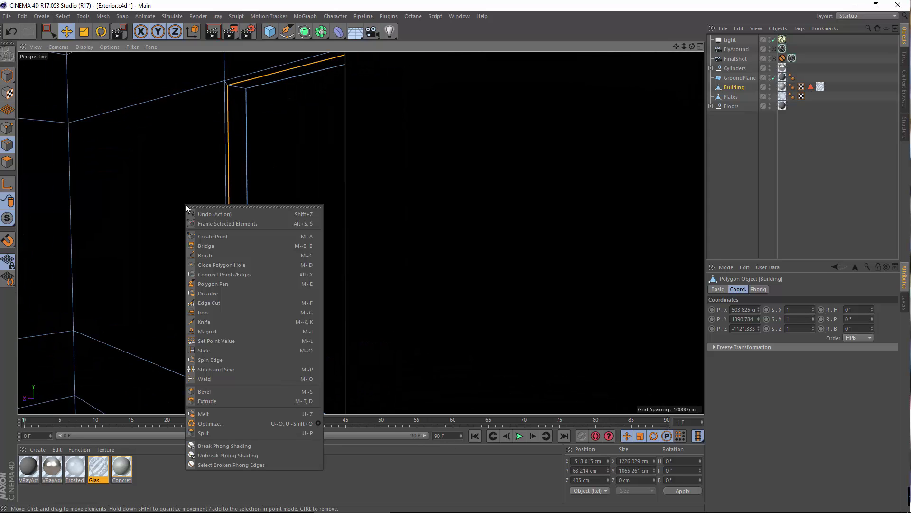
{"action": "left_click", "coordinate": [205, 390]}
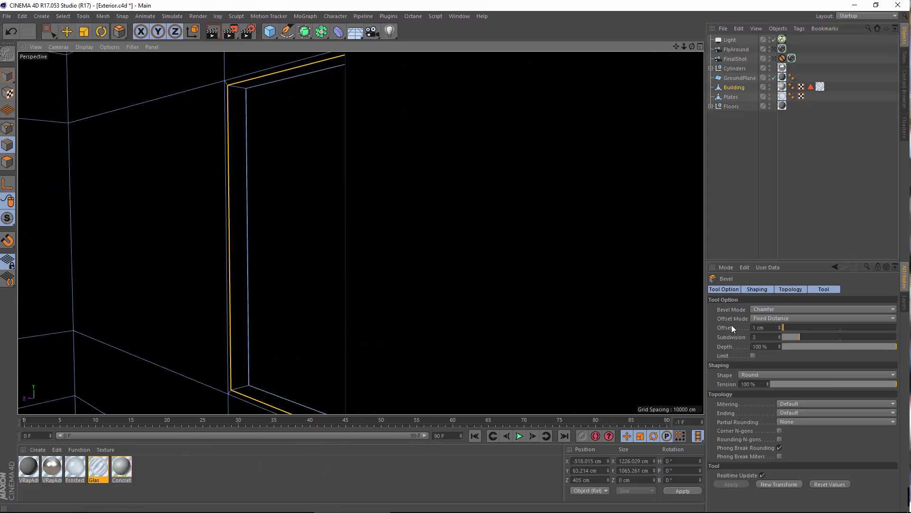
{"action": "left_click", "coordinate": [785, 484]}
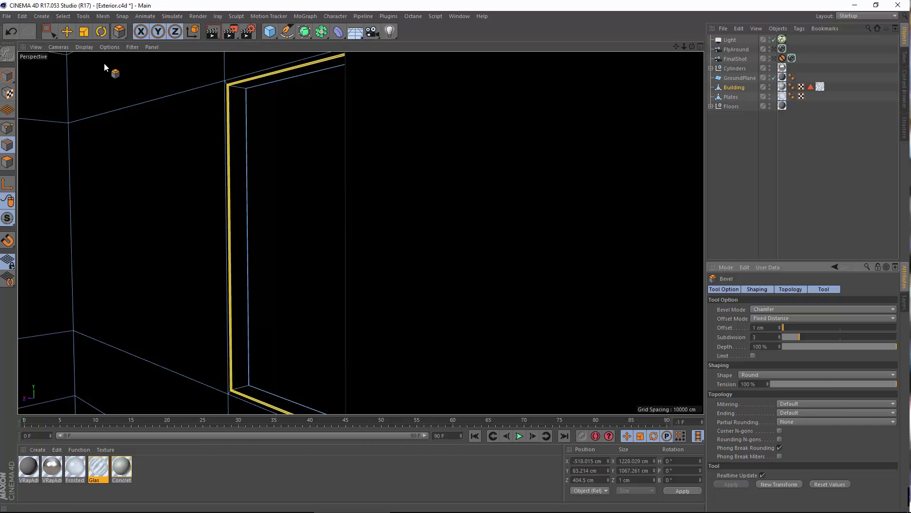
{"action": "left_click", "coordinate": [67, 31]}
Select the four glass pane polygons and reverse their normals.
{"action": "left_click", "coordinate": [10, 162]}
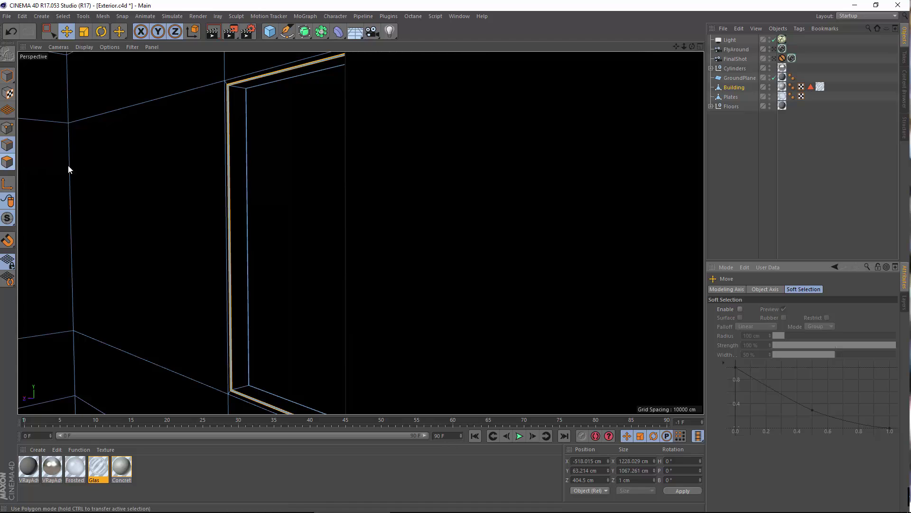
{"action": "left_click", "coordinate": [286, 235]}
{"action": "right_click_drag", "start_coordinate": [262, 230], "coordinate": [245, 262], "text": "alt"}
{"action": "left_click_drag", "start_coordinate": [246, 264], "coordinate": [574, 252], "text": "alt"}
{"action": "left_click", "coordinate": [559, 229], "text": "shift"}
{"action": "left_click", "coordinate": [533, 323], "text": "shift"}
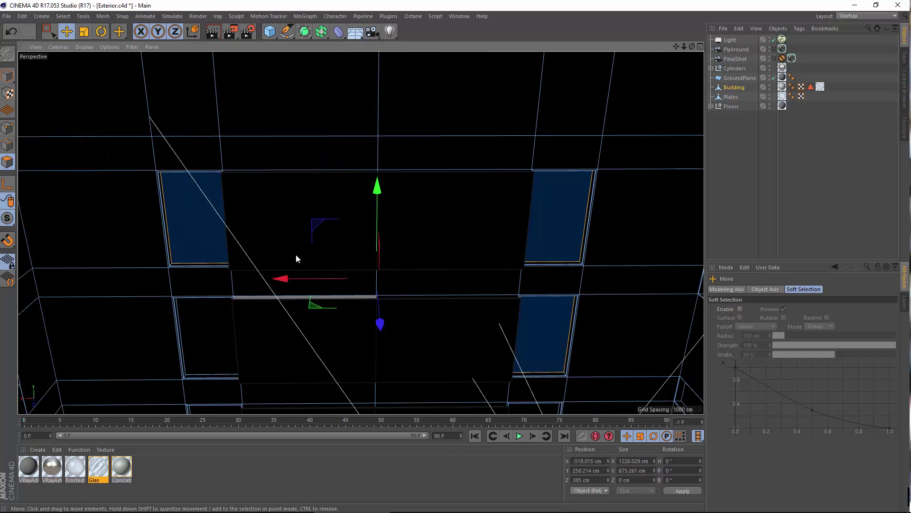
{"action": "left_click_drag", "start_coordinate": [295, 255], "coordinate": [189, 180], "text": "alt"}
{"action": "left_click", "coordinate": [199, 281], "text": "shift"}
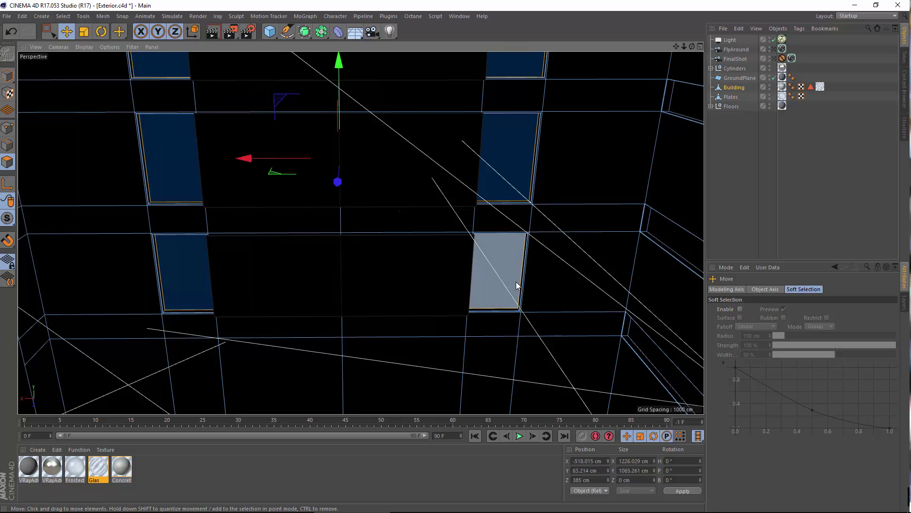
{"action": "right_click", "coordinate": [516, 281]}
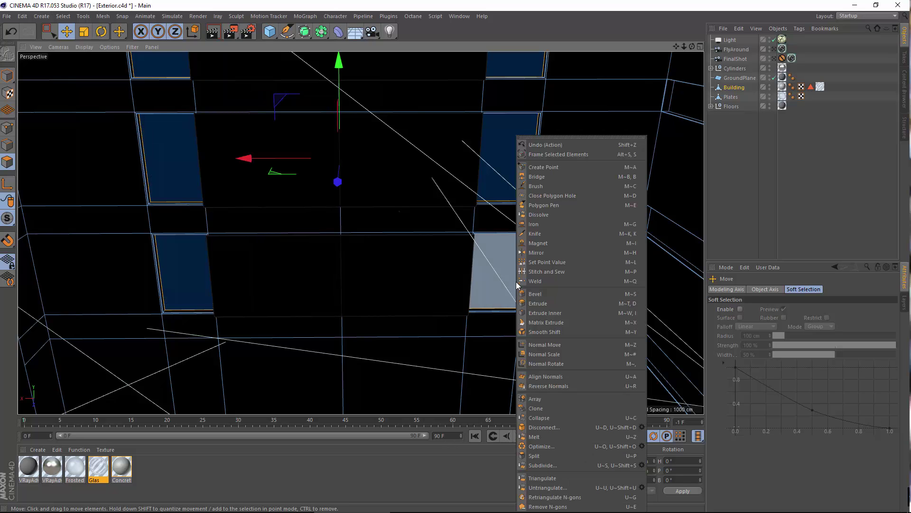
{"action": "left_click", "coordinate": [552, 386]}
Select all of the Building's polygons.
{"action": "left_click_drag", "start_coordinate": [346, 234], "coordinate": [315, 237], "text": "alt"}
{"action": "key", "text": "ctrl+a"}
{"action": "right_click_drag", "start_coordinate": [290, 188], "coordinate": [271, 141], "text": "alt"}
{"action": "left_click_drag", "start_coordinate": [271, 142], "coordinate": [727, 165], "text": "alt"}
Deselect Building, look through FinalShot, and render Exterior to the Picture Viewer.
{"action": "left_click", "coordinate": [727, 164]}
{"action": "middle_click_drag", "start_coordinate": [565, 237], "coordinate": [351, 233], "text": "alt"}
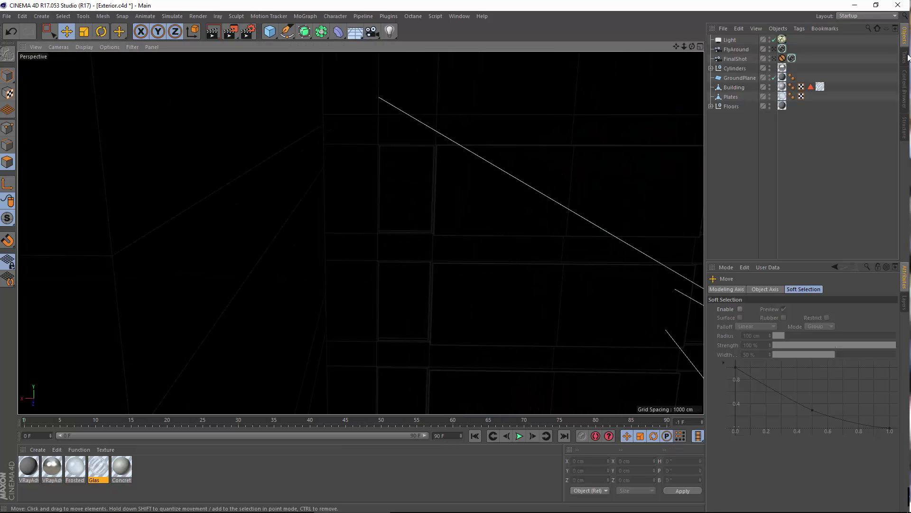
{"action": "left_click", "coordinate": [772, 58]}
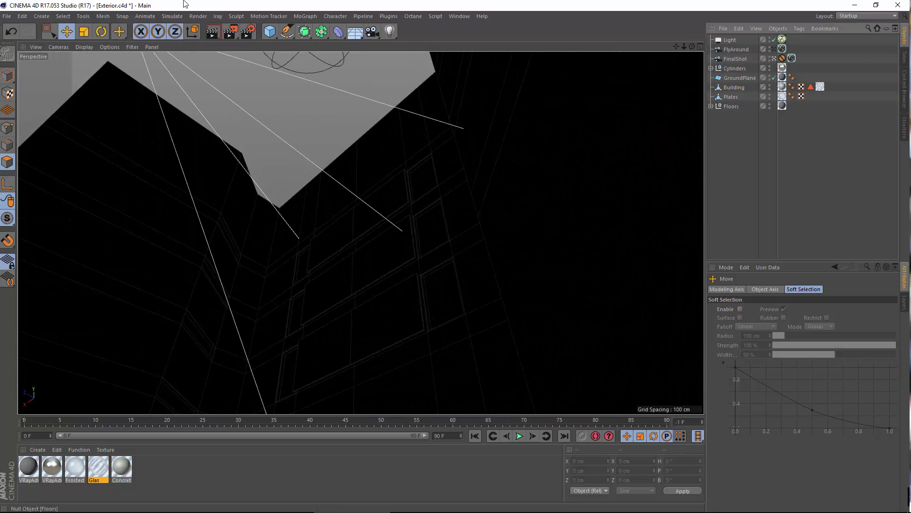
{"action": "left_click", "coordinate": [198, 16]}
{"action": "left_click", "coordinate": [216, 61]}
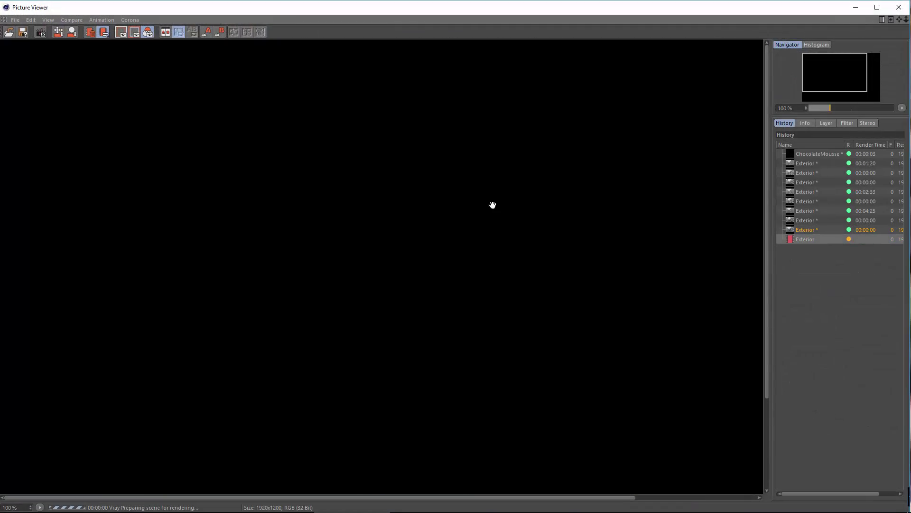
{"action": "left_click", "coordinate": [810, 232]}
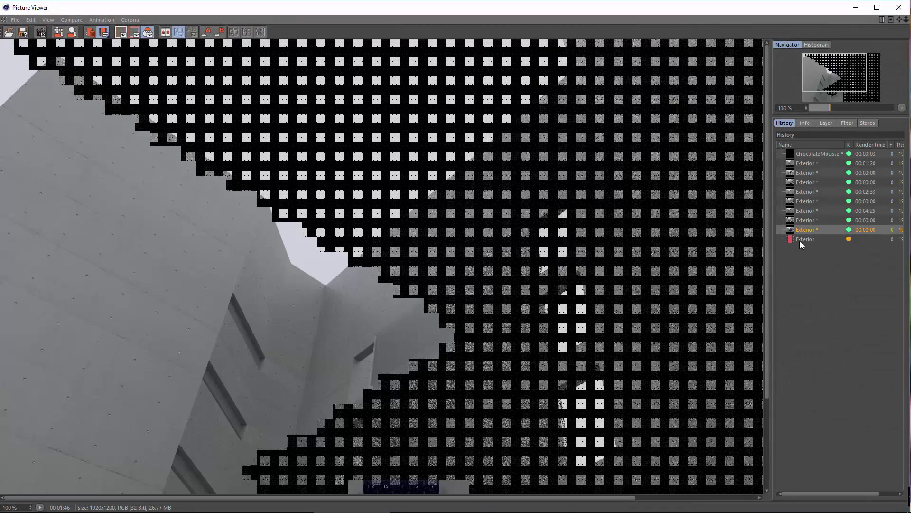
Pan around the new Exterior render and compare it with the previous history entry.
{"action": "left_click", "coordinate": [799, 240]}
{"action": "left_click_drag", "start_coordinate": [359, 356], "coordinate": [342, 171]}
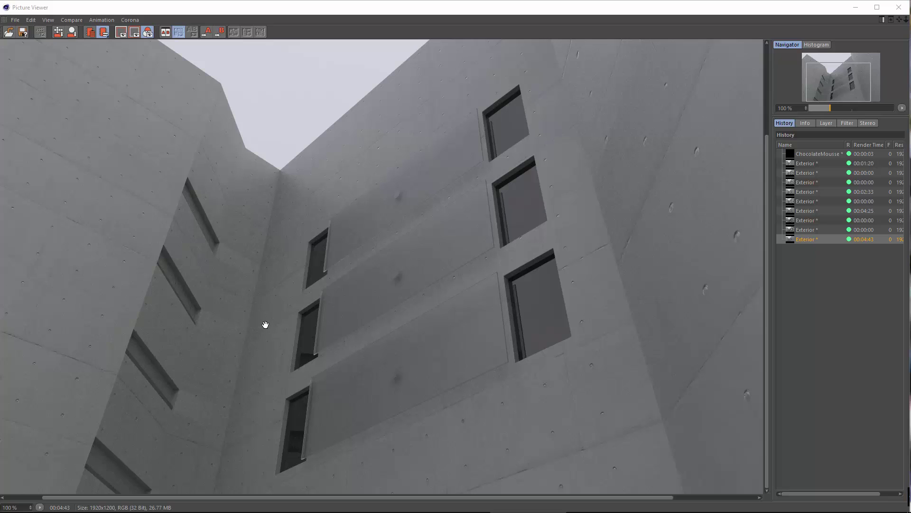
{"action": "left_click_drag", "start_coordinate": [219, 373], "coordinate": [130, 237]}
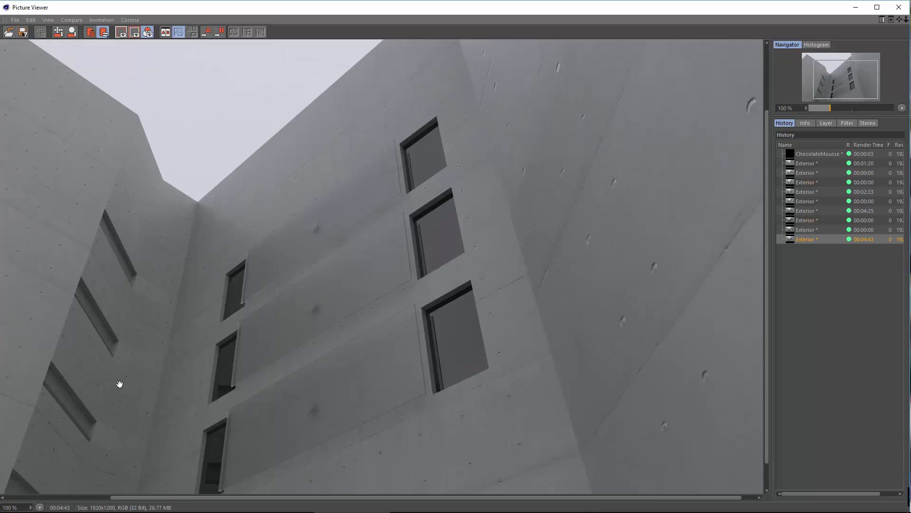
{"action": "left_click_drag", "start_coordinate": [120, 383], "coordinate": [181, 278]}
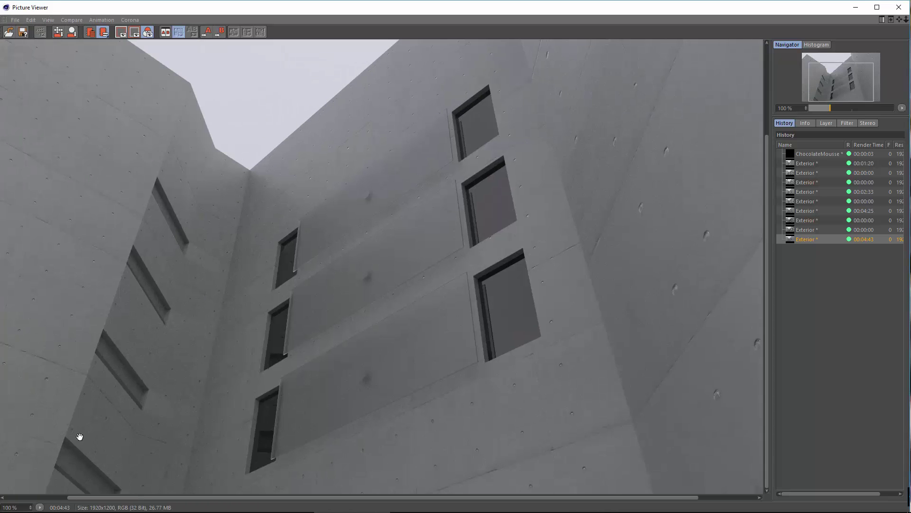
{"action": "left_click_drag", "start_coordinate": [173, 312], "coordinate": [245, 312]}
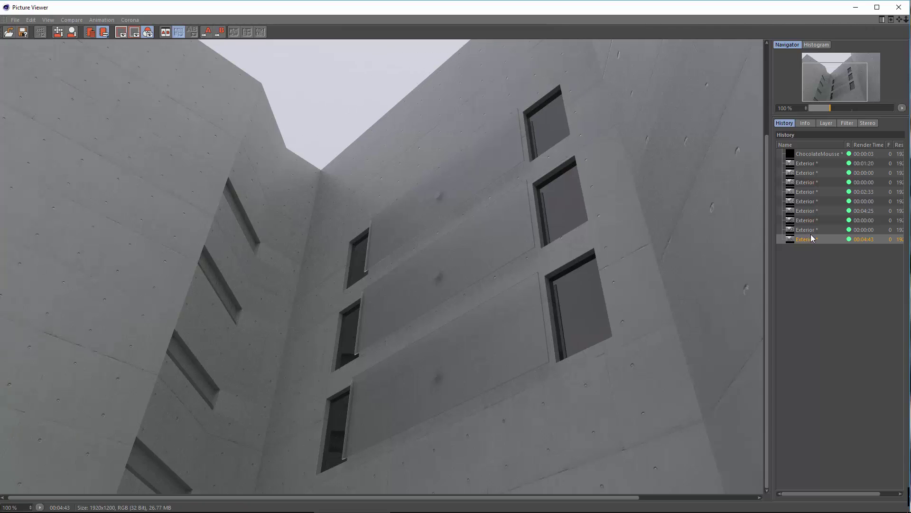
{"action": "left_click", "coordinate": [813, 230]}
{"action": "left_click", "coordinate": [811, 235]}
Close the render viewer, turn off the Light, and stop looking through the FinalShot camera.
{"action": "left_click", "coordinate": [899, 8]}
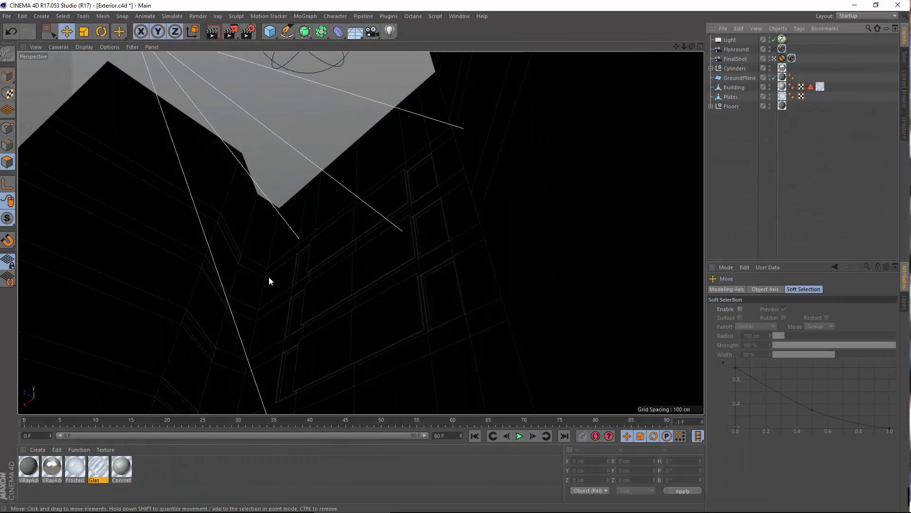
{"action": "left_click", "coordinate": [774, 40]}
{"action": "left_click", "coordinate": [774, 59]}
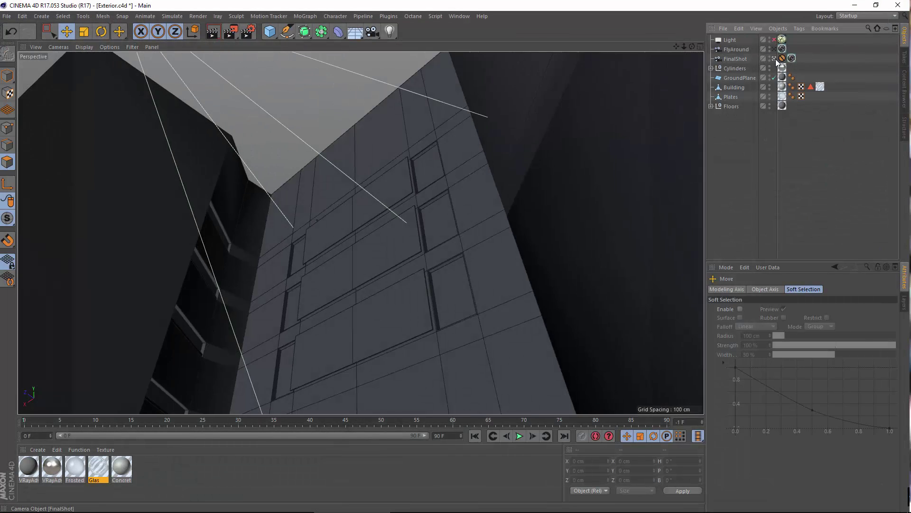
{"action": "left_click_drag", "start_coordinate": [276, 241], "coordinate": [143, 249], "text": "alt"}
{"action": "middle_click_drag", "start_coordinate": [586, 268], "coordinate": [237, 228], "text": "alt"}
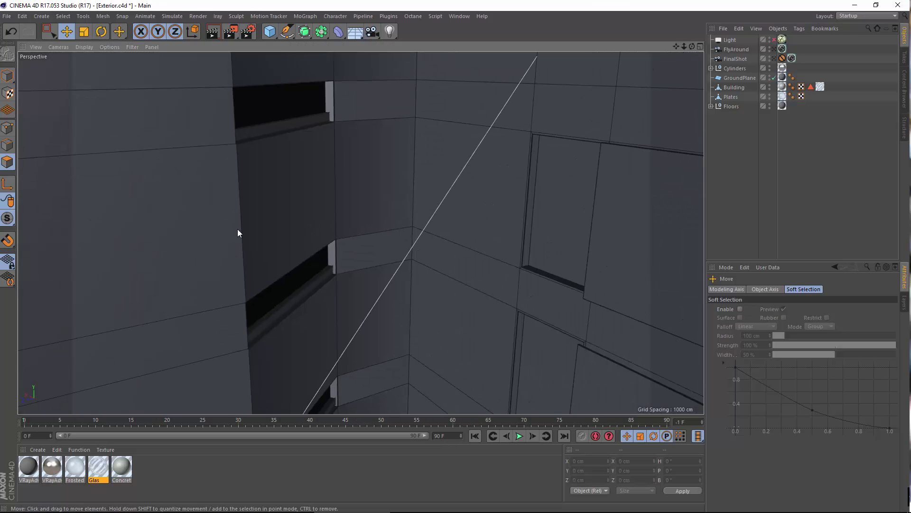
{"action": "left_click_drag", "start_coordinate": [195, 249], "coordinate": [314, 304], "text": "alt"}
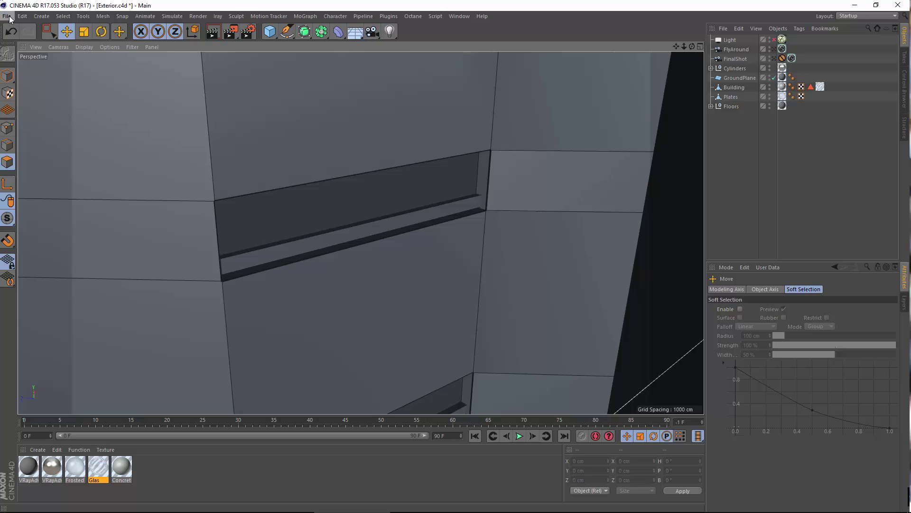
Save the scene and select the lower floor slab.
{"action": "left_click", "coordinate": [7, 16]}
{"action": "left_click", "coordinate": [23, 94]}
{"action": "scroll", "coordinate": [297, 252], "scroll_direction": "up", "scroll_amount": 2}
{"action": "left_click_drag", "start_coordinate": [248, 274], "coordinate": [236, 272], "text": "alt"}
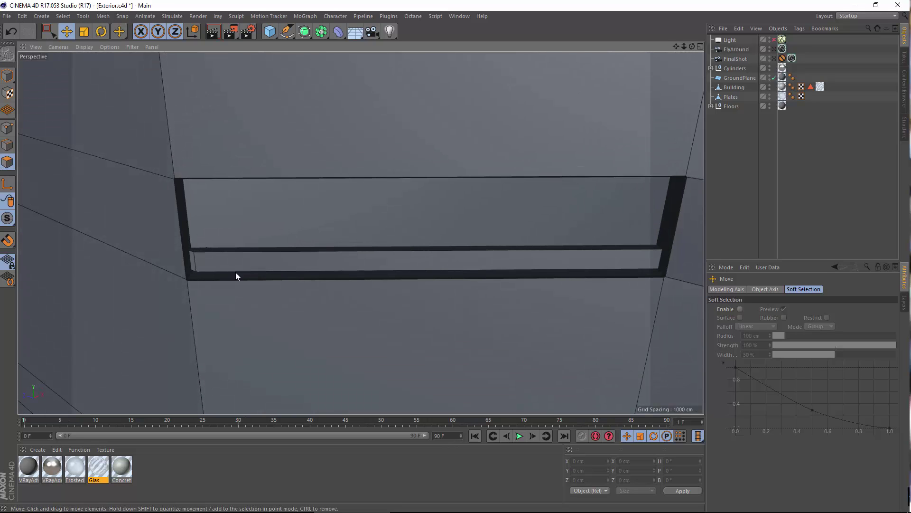
{"action": "left_click", "coordinate": [240, 265]}
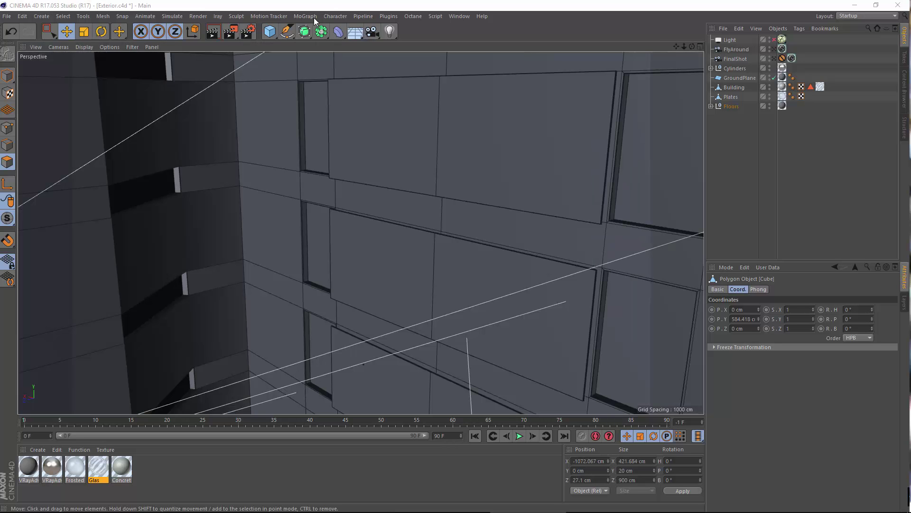
Bring the window-slot wall to face the camera, then reopen the Picture Viewer and close it.
{"action": "scroll", "coordinate": [343, 170], "scroll_direction": "down", "scroll_amount": 3}
{"action": "middle_click_drag", "start_coordinate": [365, 212], "coordinate": [384, 212], "text": "alt"}
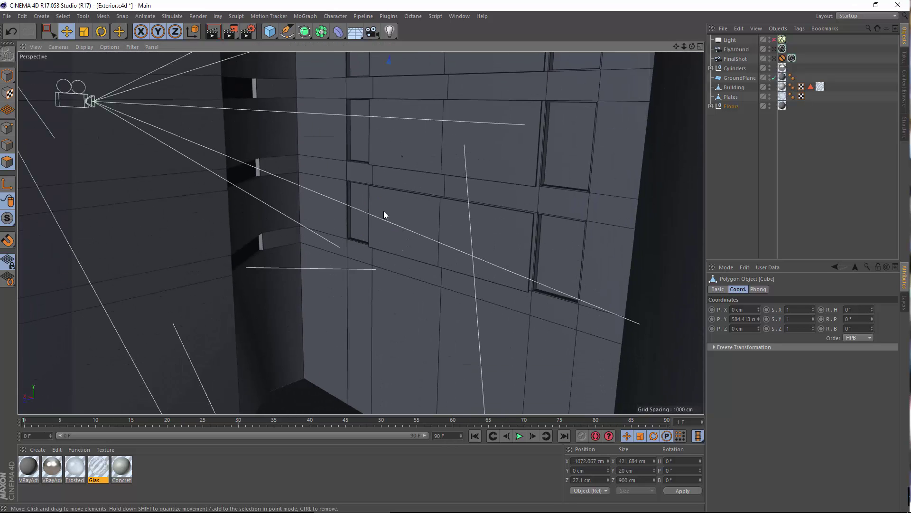
{"action": "left_click_drag", "start_coordinate": [383, 211], "coordinate": [380, 223], "text": "alt"}
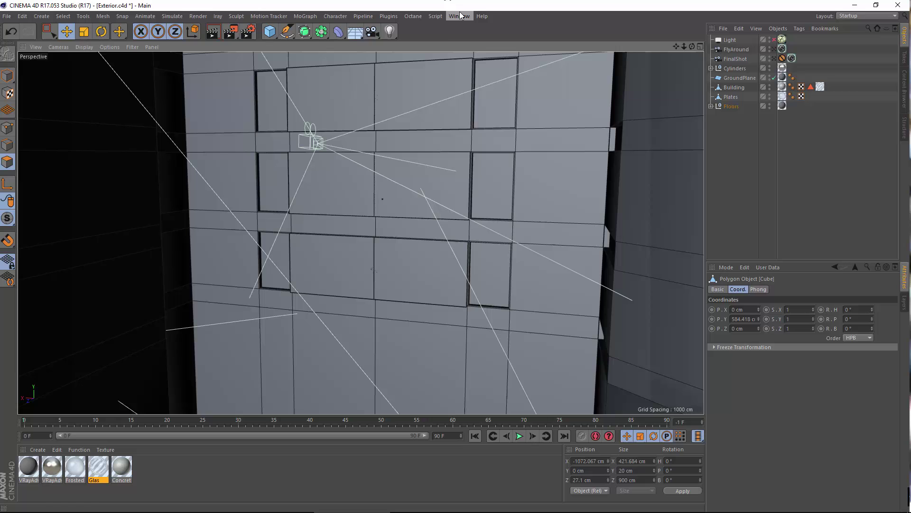
{"action": "left_click", "coordinate": [459, 16]}
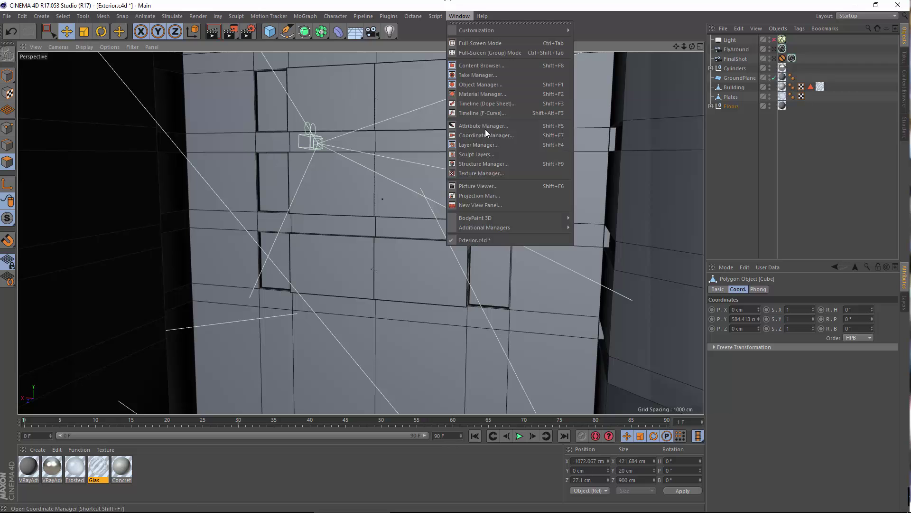
{"action": "left_click", "coordinate": [469, 186]}
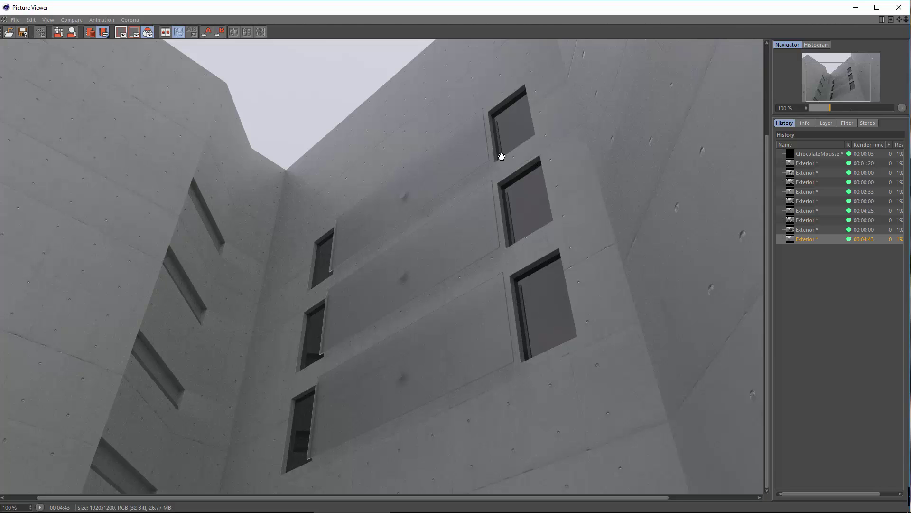
{"action": "left_click_drag", "start_coordinate": [502, 157], "coordinate": [521, 234]}
{"action": "left_click", "coordinate": [899, 7]}
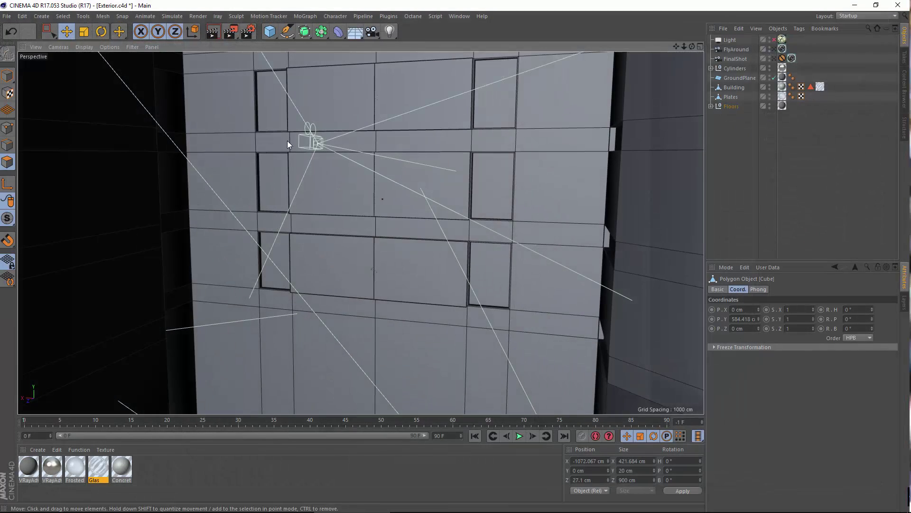
Pan, zoom and orbit to inspect the facade and the building's underside.
{"action": "middle_click_drag", "start_coordinate": [355, 226], "coordinate": [411, 171], "text": "alt"}
{"action": "right_click_drag", "start_coordinate": [418, 218], "coordinate": [441, 212], "text": "alt"}
{"action": "left_click_drag", "start_coordinate": [377, 272], "coordinate": [354, 208], "text": "alt"}
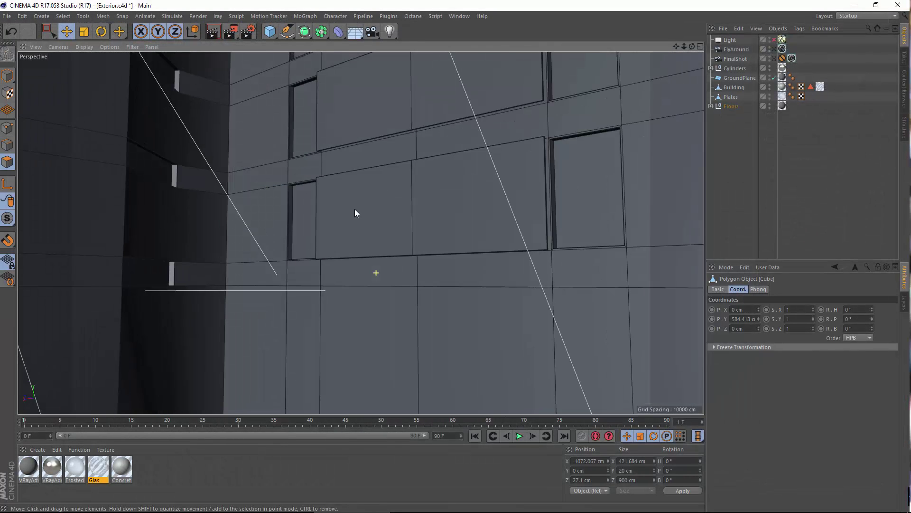
{"action": "middle_click_drag", "start_coordinate": [393, 180], "coordinate": [420, 298], "text": "alt"}
{"action": "left_click_drag", "start_coordinate": [421, 301], "coordinate": [266, 332], "text": "alt"}
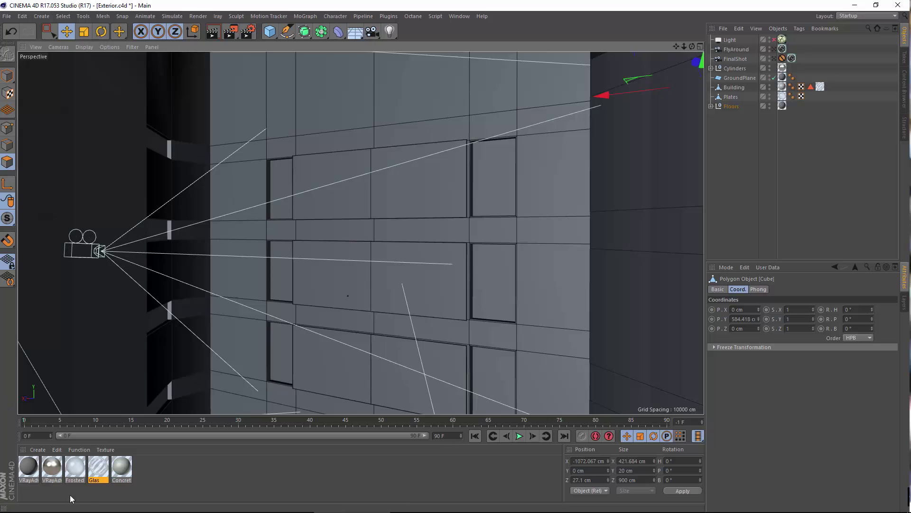
Open the ConcreteWall material and copy its diffuse concrete texture channel.
{"action": "double_click", "coordinate": [121, 466]}
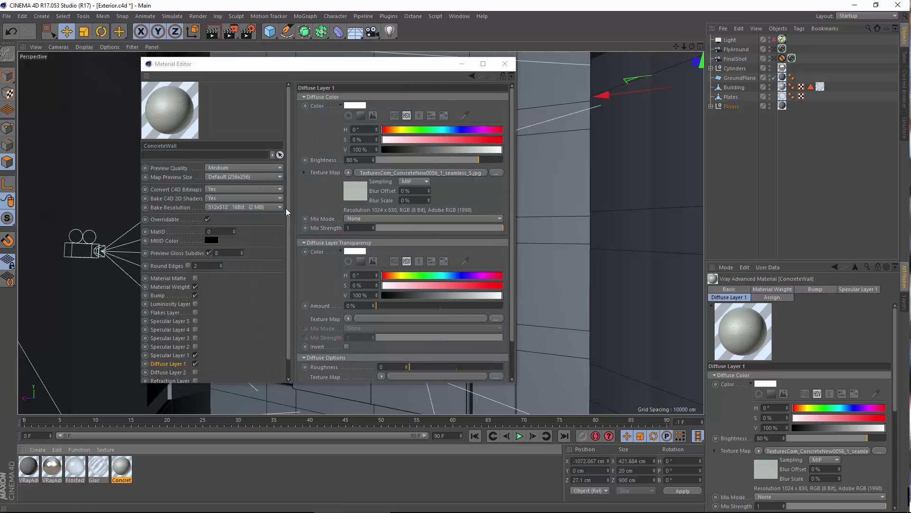
{"action": "left_click_drag", "start_coordinate": [515, 384], "coordinate": [655, 433]}
{"action": "left_click", "coordinate": [436, 386]}
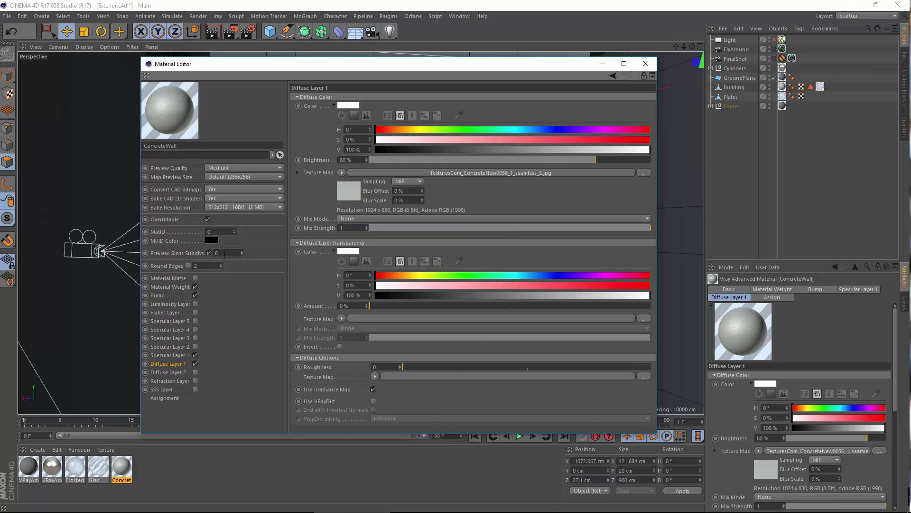
{"action": "left_click", "coordinate": [375, 402]}
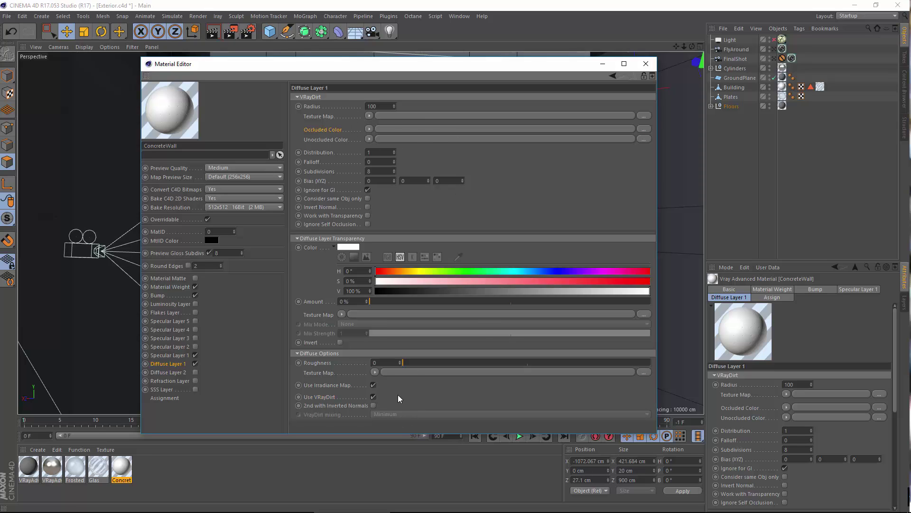
{"action": "left_click", "coordinate": [373, 396]}
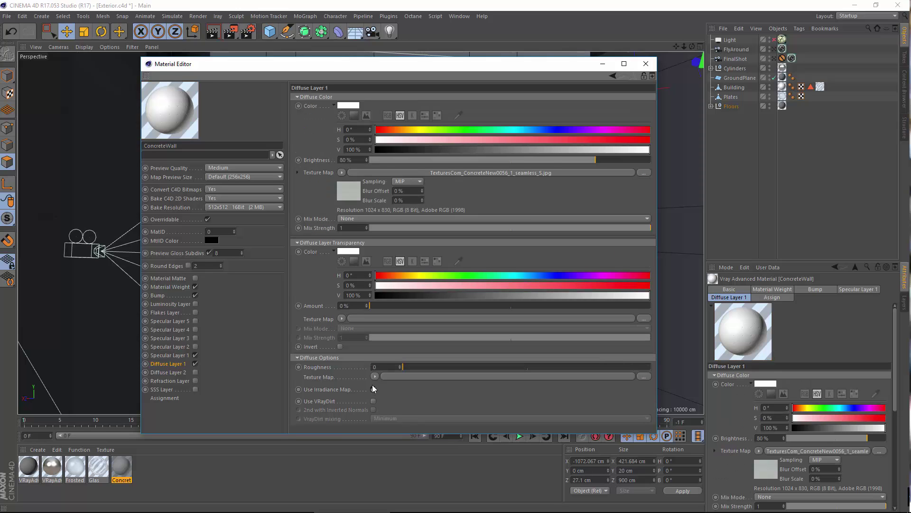
{"action": "left_click", "coordinate": [342, 172]}
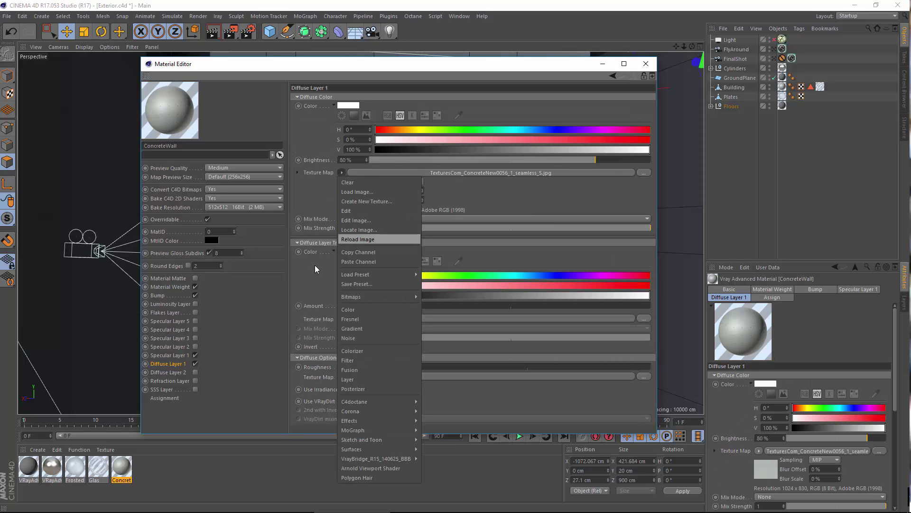
{"action": "left_click", "coordinate": [355, 252]}
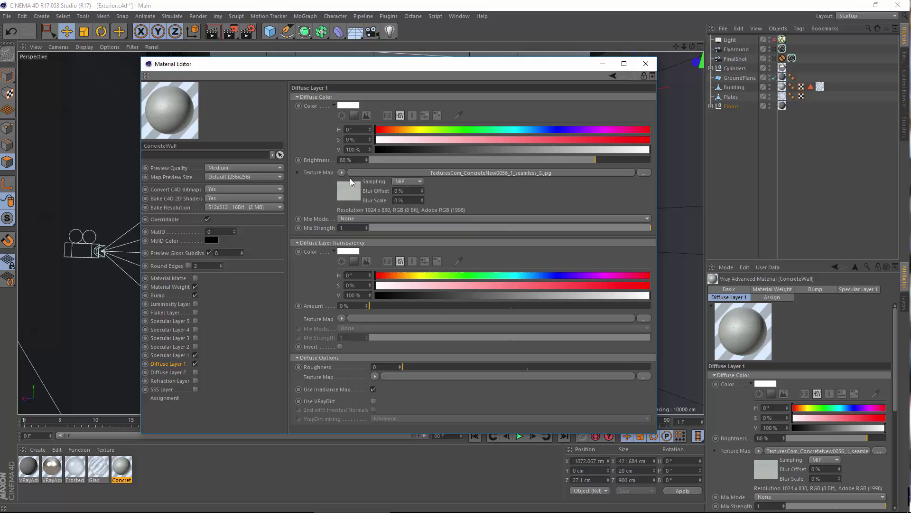
Enable Use VRayDirt and paste the concrete texture into the Unoccluded Color slot.
{"action": "left_click", "coordinate": [374, 401]}
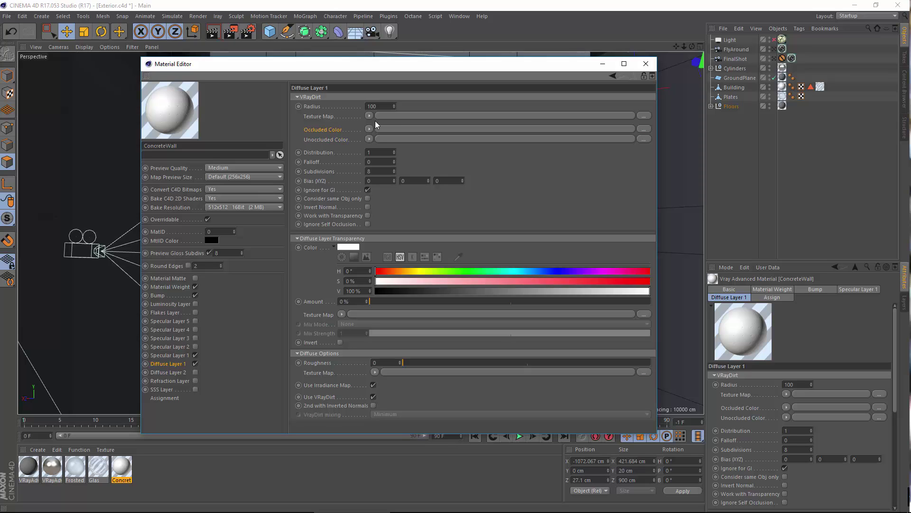
{"action": "left_click", "coordinate": [326, 140]}
{"action": "left_click", "coordinate": [369, 129]}
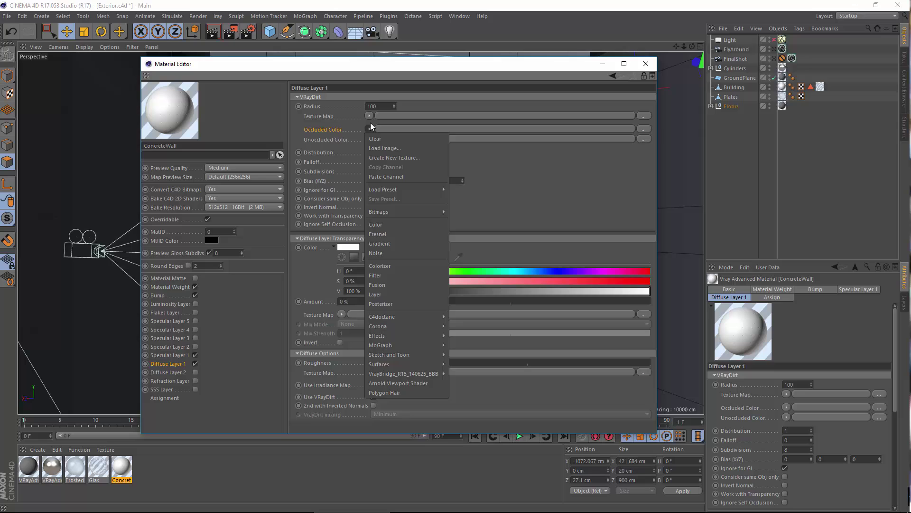
{"action": "left_click", "coordinate": [330, 126]}
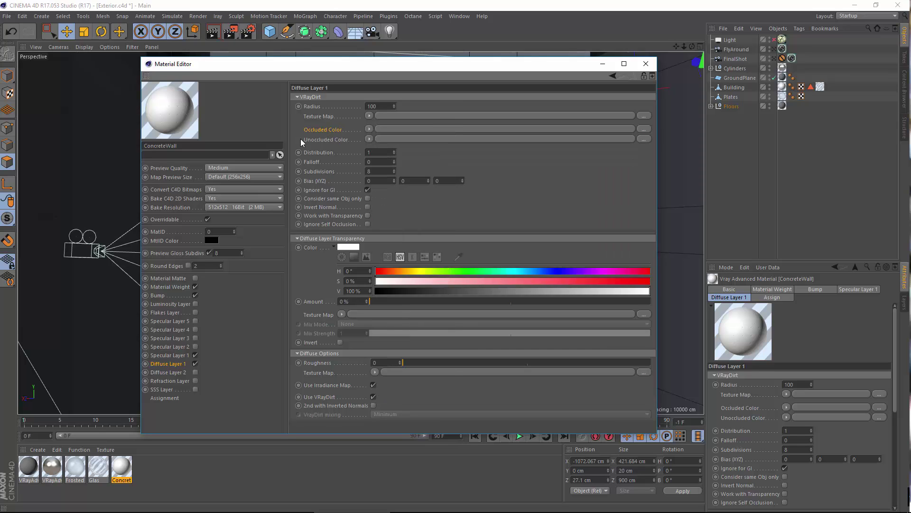
{"action": "left_click", "coordinate": [369, 139]}
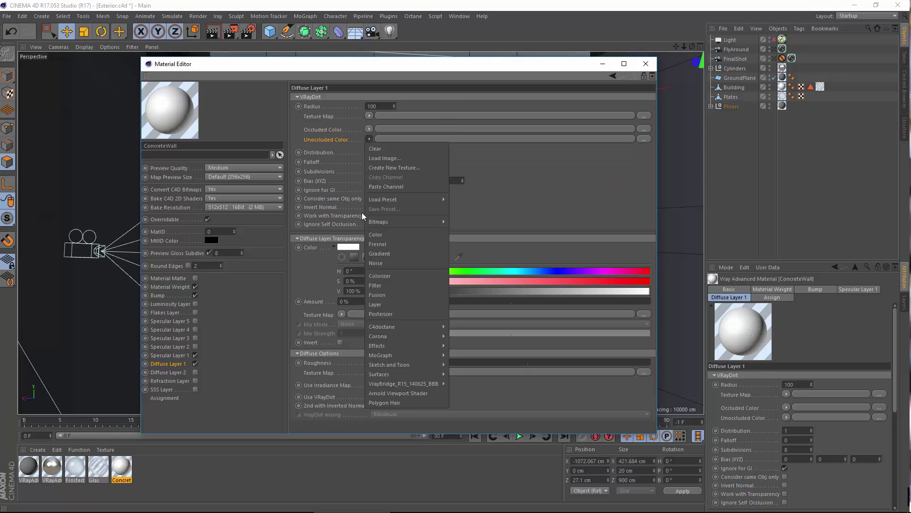
{"action": "left_click", "coordinate": [401, 187]}
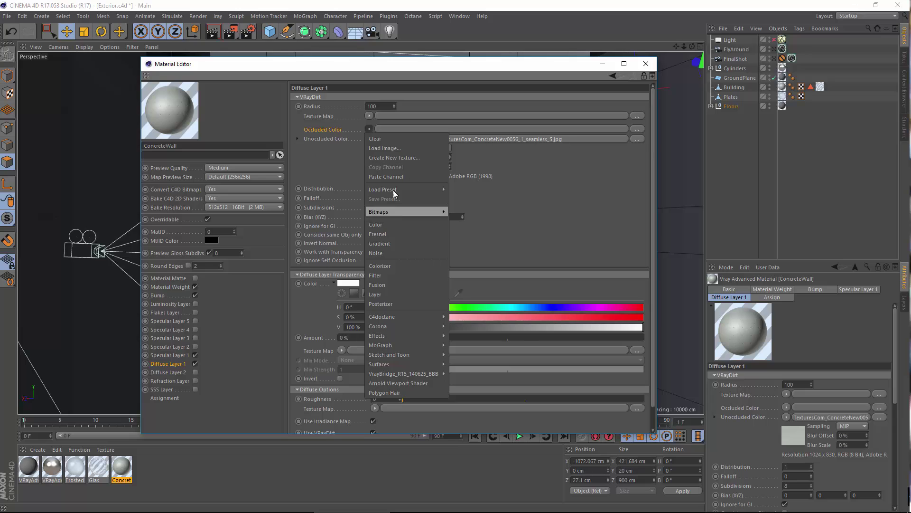
Give Occluded Color a Color shader with hue 360° and saturation 100%, then close the editor.
{"action": "left_click", "coordinate": [408, 224]}
{"action": "left_click", "coordinate": [426, 130]}
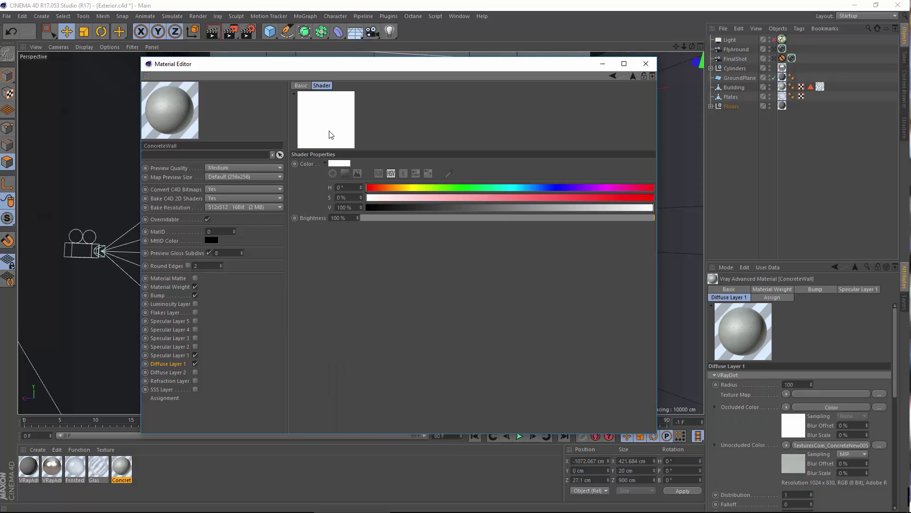
{"action": "left_click_drag", "start_coordinate": [555, 193], "coordinate": [667, 192]}
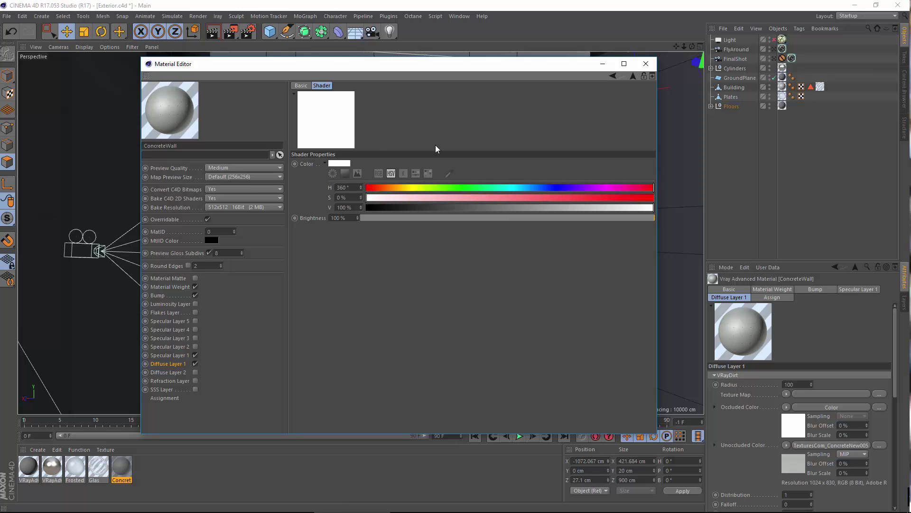
{"action": "left_click_drag", "start_coordinate": [429, 200], "coordinate": [657, 198]}
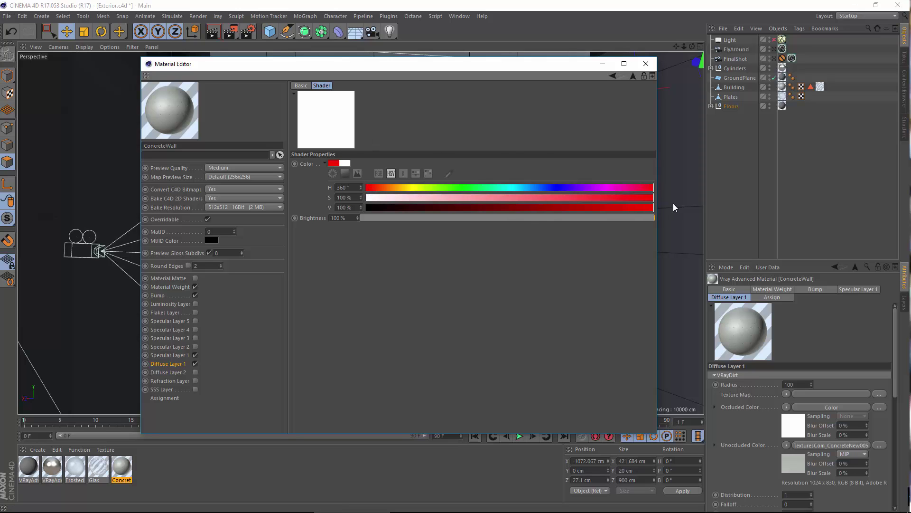
{"action": "left_click", "coordinate": [614, 76]}
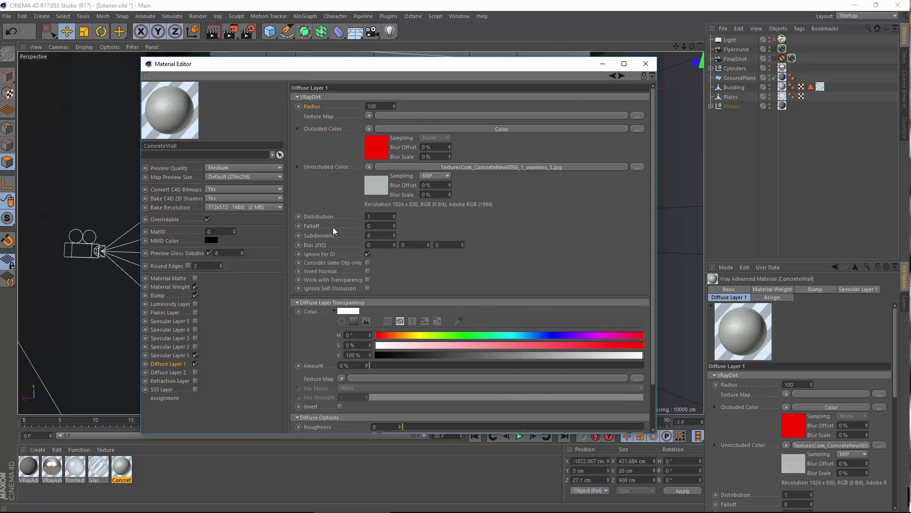
{"action": "left_click", "coordinate": [320, 236]}
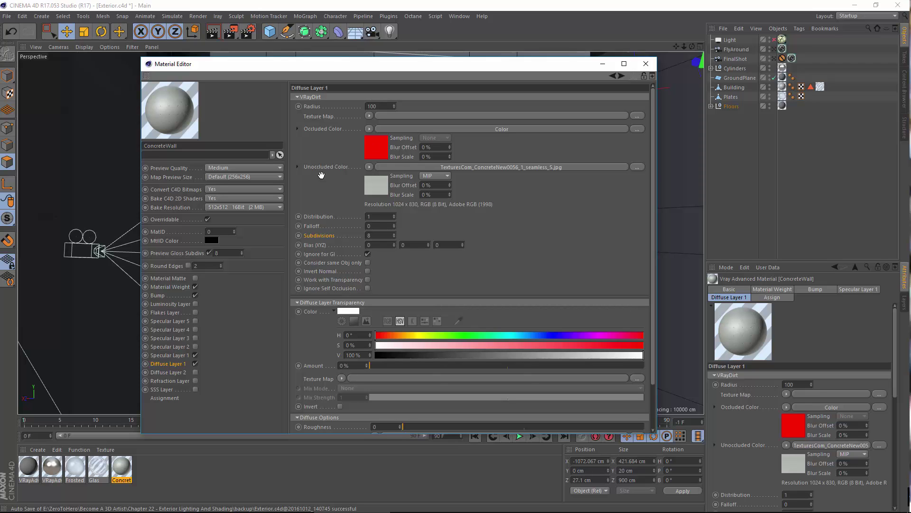
{"action": "left_click", "coordinate": [645, 63]}
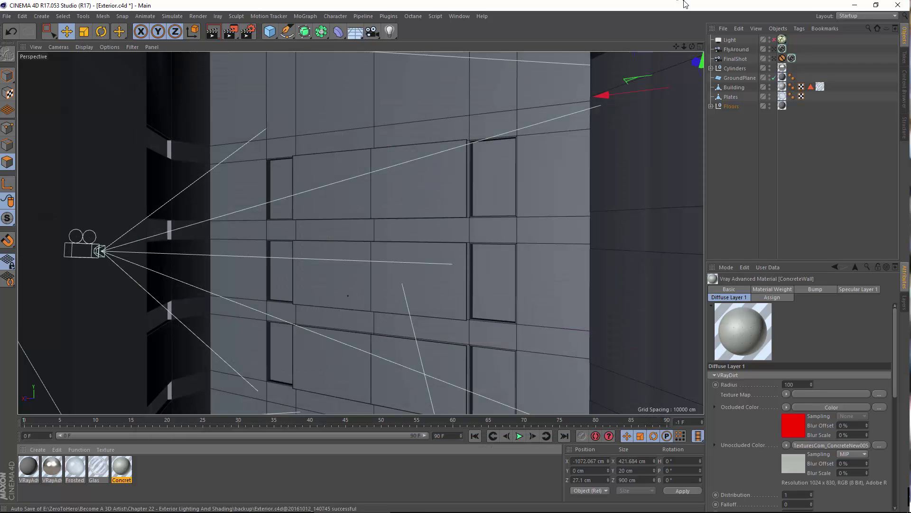
Look through the FinalShot camera and render a region over the building facade.
{"action": "left_click", "coordinate": [774, 58]}
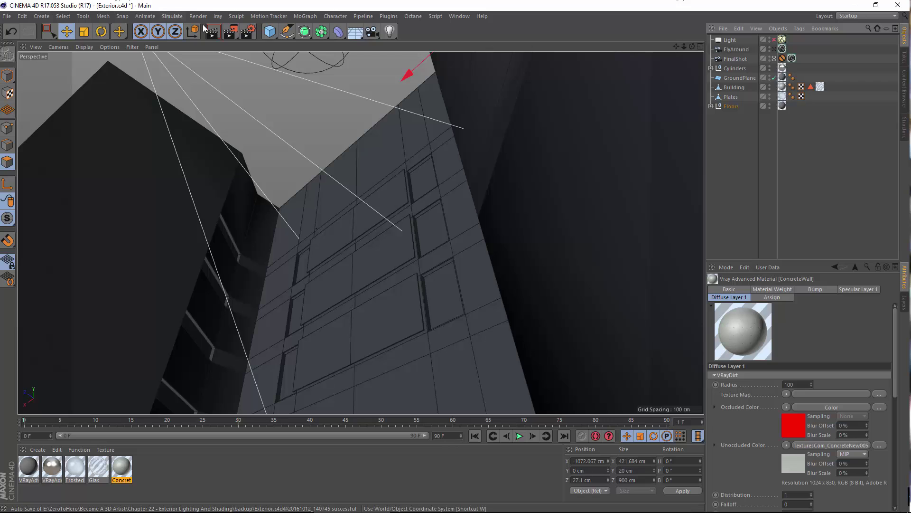
{"action": "left_click", "coordinate": [230, 31]}
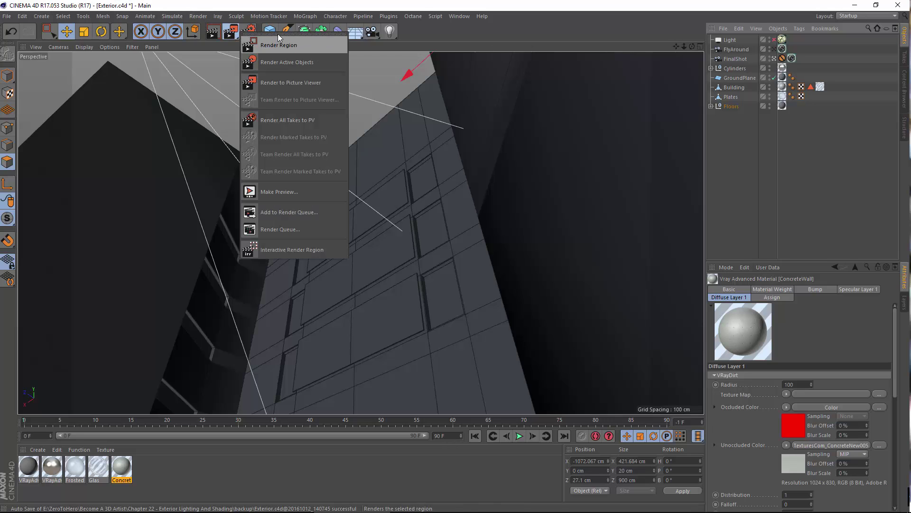
{"action": "left_click", "coordinate": [278, 45]}
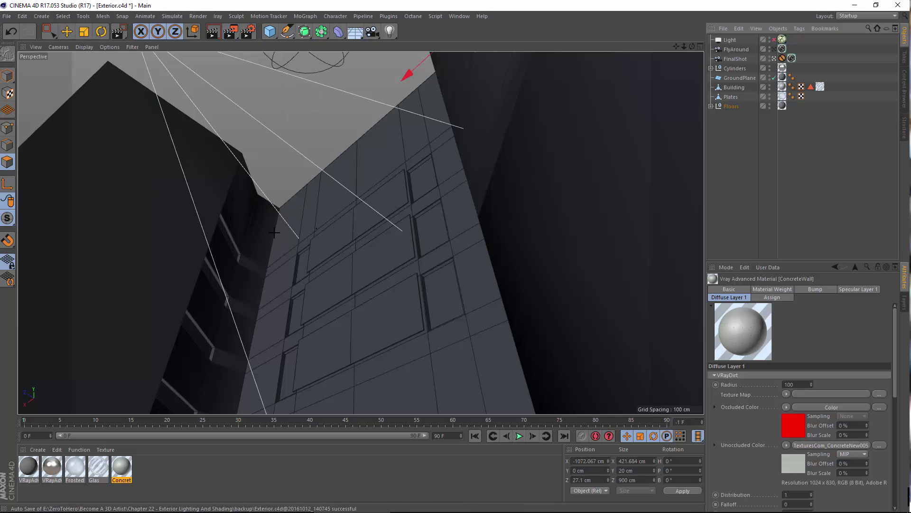
{"action": "left_click_drag", "start_coordinate": [269, 217], "coordinate": [354, 417]}
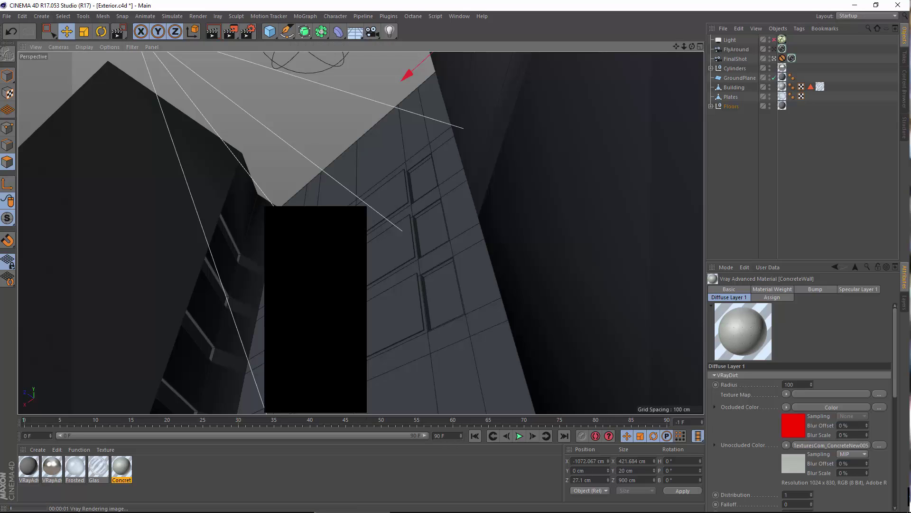
Switch on the Light and render the facade region again.
{"action": "left_click", "coordinate": [774, 39]}
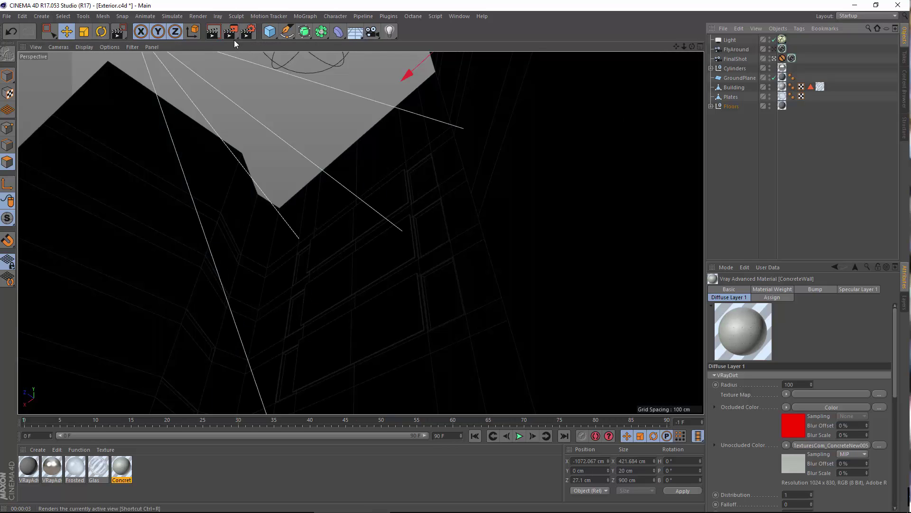
{"action": "left_click_drag", "start_coordinate": [233, 34], "coordinate": [277, 45]}
{"action": "left_click_drag", "start_coordinate": [244, 193], "coordinate": [351, 417]}
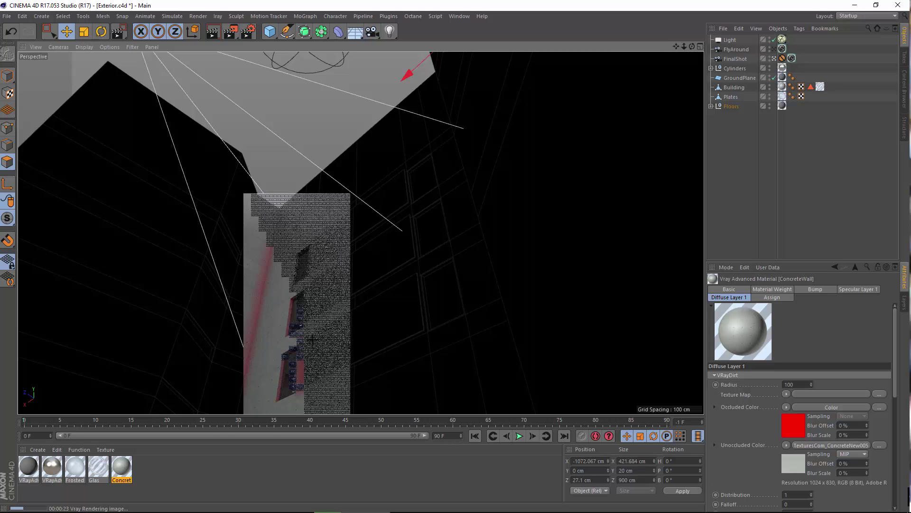
{"action": "double_click", "coordinate": [119, 469]}
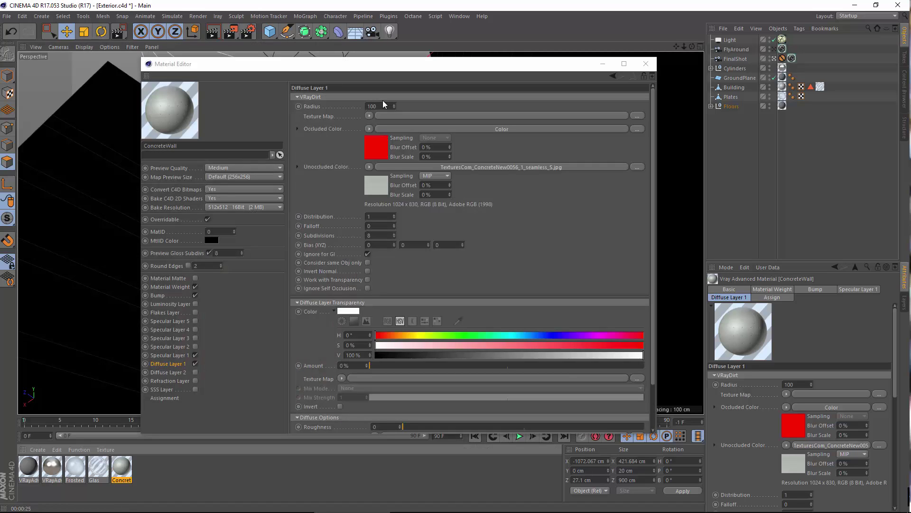
Set the VRayDirt radius to 50 and render the facade region.
{"action": "left_click_drag", "start_coordinate": [383, 106], "coordinate": [236, 97]}
{"action": "type", "text": "50"}
{"action": "key", "text": "Return"}
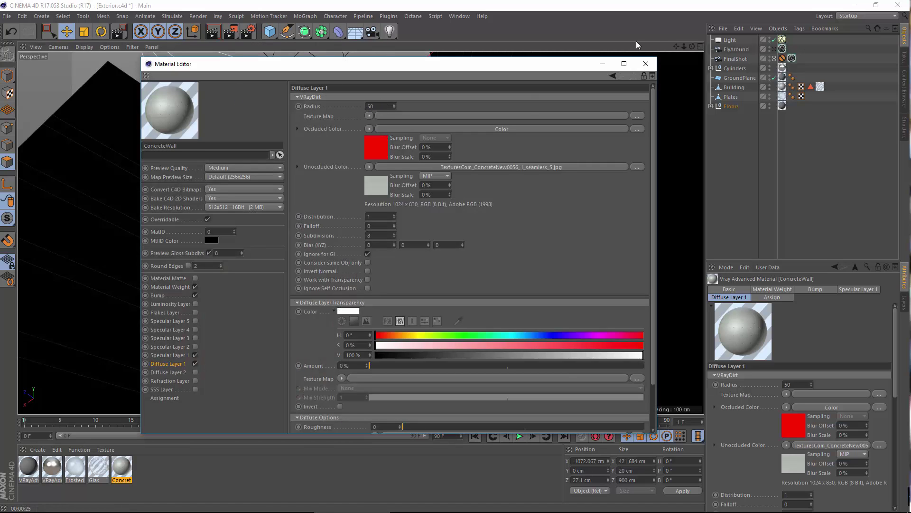
{"action": "left_click", "coordinate": [645, 64]}
{"action": "left_click_drag", "start_coordinate": [235, 33], "coordinate": [271, 52]}
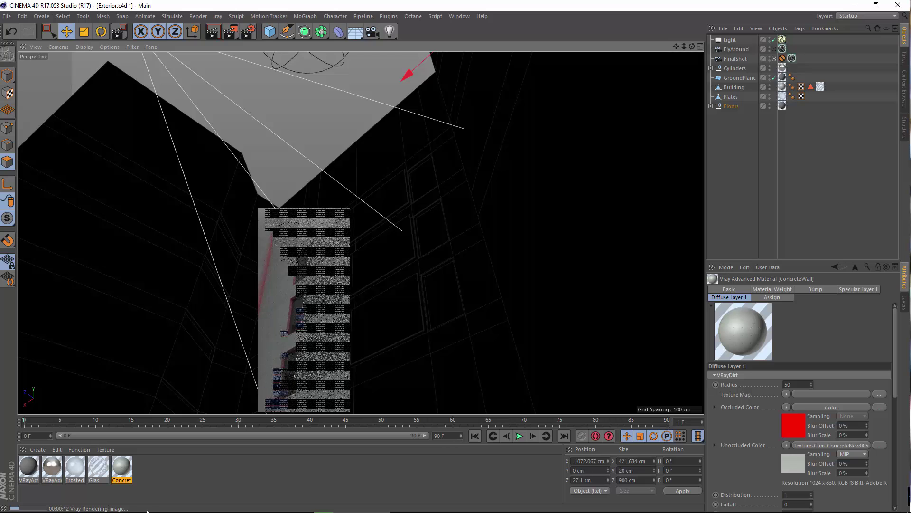
Lower the VRayDirt radius to 10 and re-render the facade region.
{"action": "double_click", "coordinate": [121, 470]}
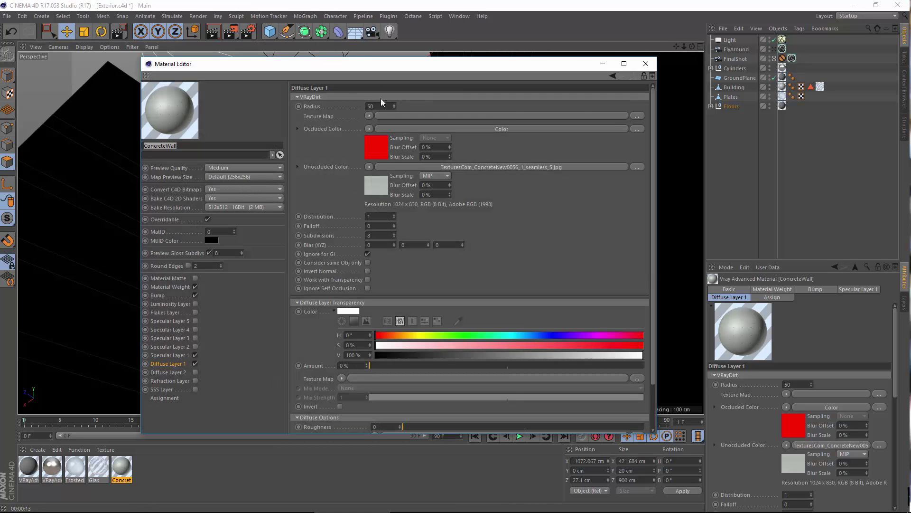
{"action": "type", "text": "10"}
{"action": "key", "text": "Return"}
{"action": "left_click", "coordinate": [646, 64]}
{"action": "left_click_drag", "start_coordinate": [233, 35], "coordinate": [266, 50]}
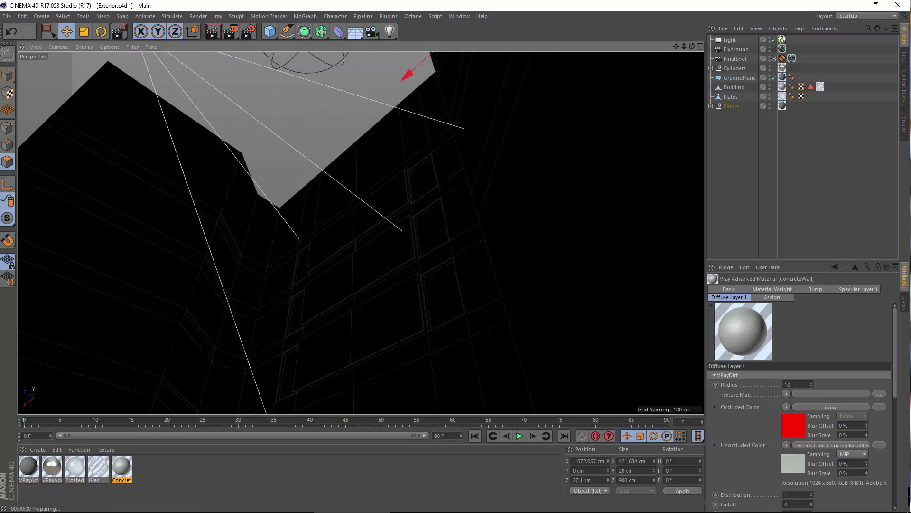
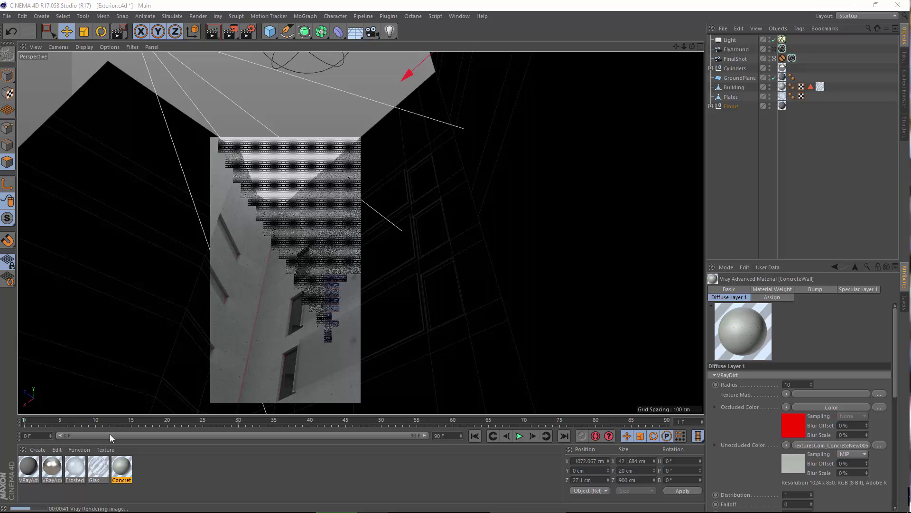
Stop the interactive render, check the ConcreteWall material, and render a region over the wall.
{"action": "left_click", "coordinate": [123, 468]}
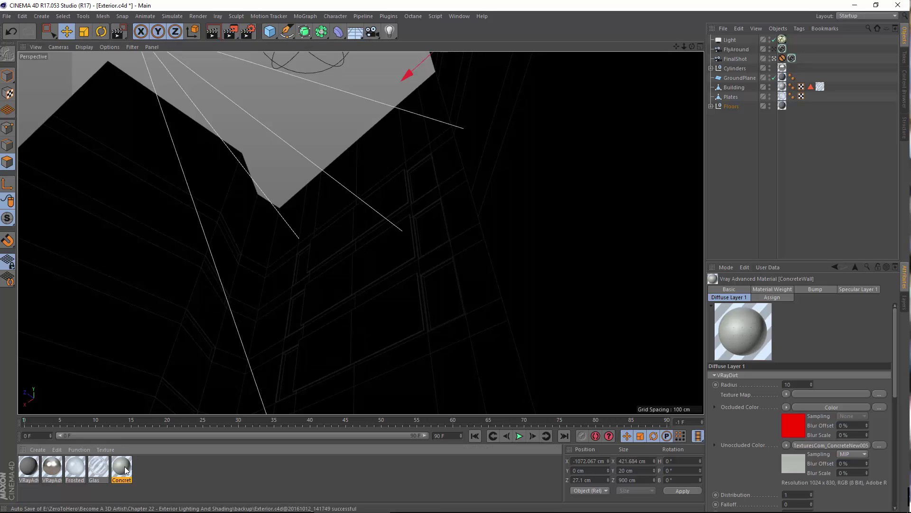
{"action": "double_click", "coordinate": [122, 466]}
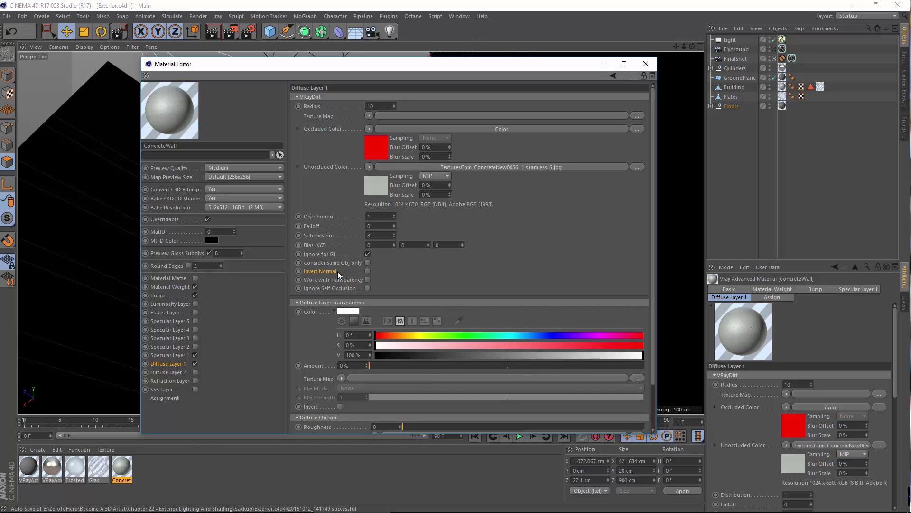
{"action": "left_click", "coordinate": [645, 63]}
{"action": "left_click_drag", "start_coordinate": [235, 34], "coordinate": [272, 45]}
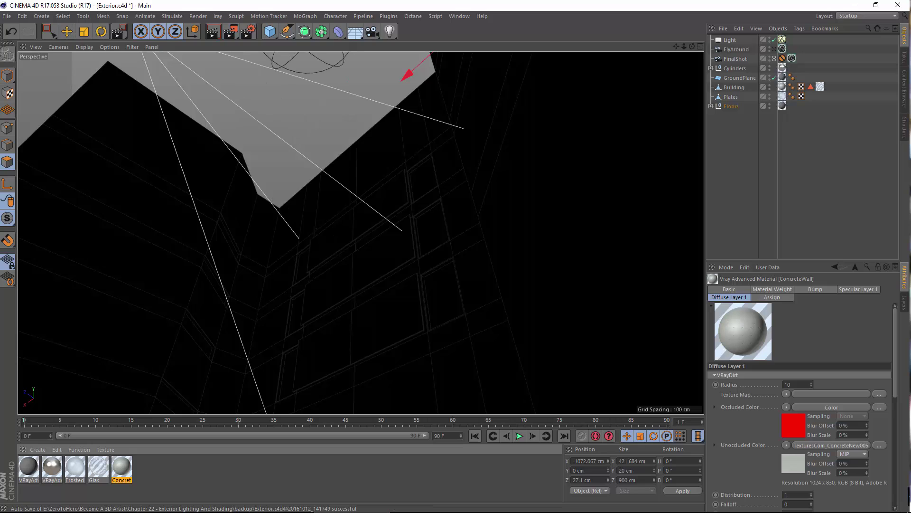
{"action": "left_click_drag", "start_coordinate": [180, 162], "coordinate": [326, 409]}
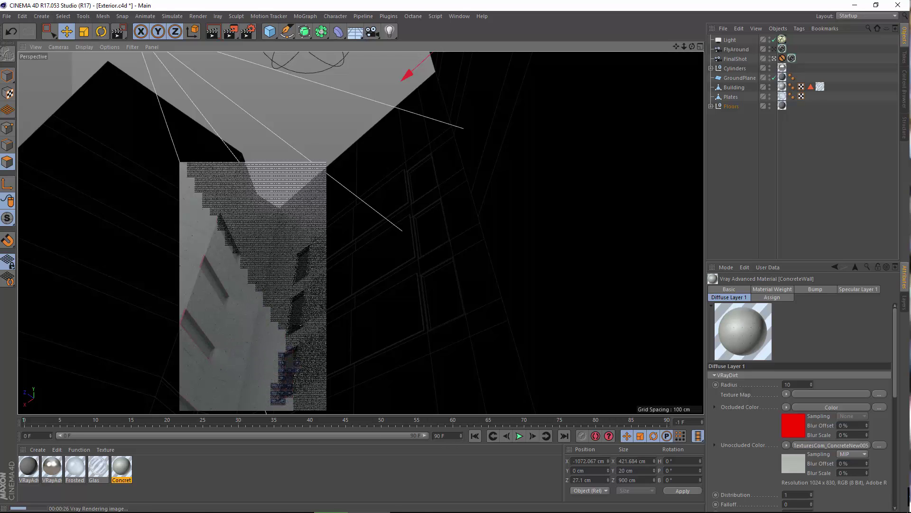
Bring up Textures.com in Chrome and browse the Soil texture category.
{"action": "left_click", "coordinate": [602, 502]}
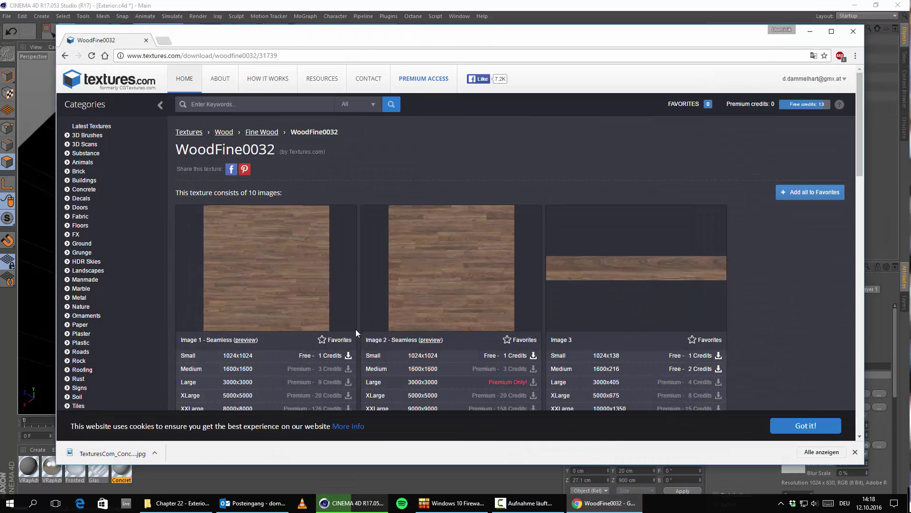
{"action": "scroll", "coordinate": [99, 181], "scroll_direction": "down", "scroll_amount": 6}
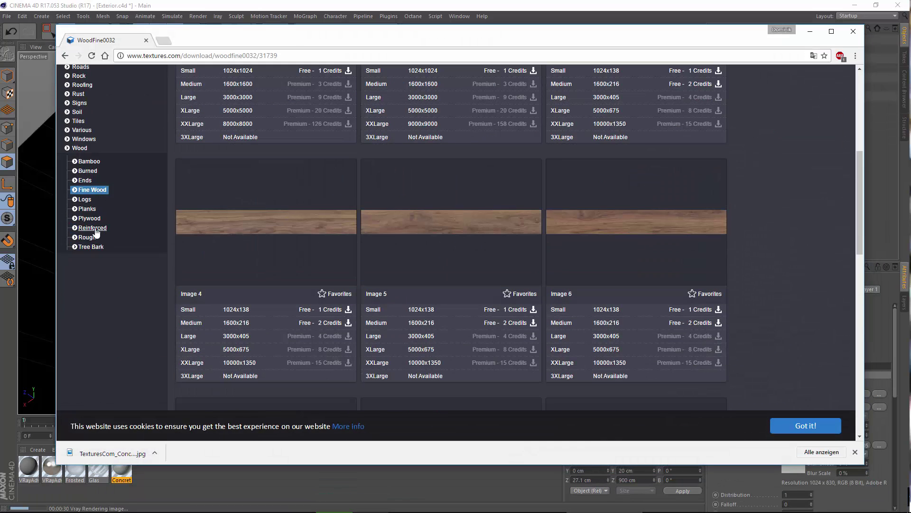
{"action": "scroll", "coordinate": [102, 231], "scroll_direction": "up", "scroll_amount": 6}
{"action": "left_click", "coordinate": [75, 399]}
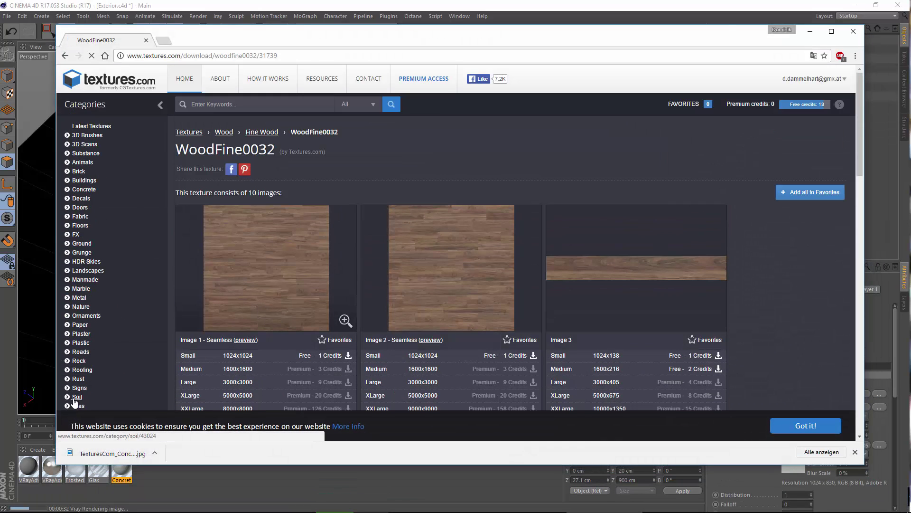
{"action": "scroll", "coordinate": [522, 256], "scroll_direction": "down", "scroll_amount": 4}
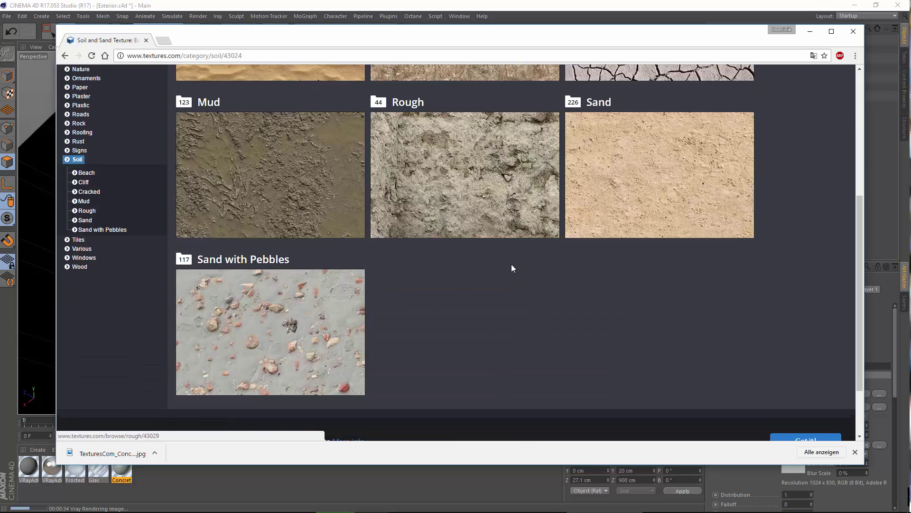
{"action": "scroll", "coordinate": [219, 324], "scroll_direction": "up", "scroll_amount": 5}
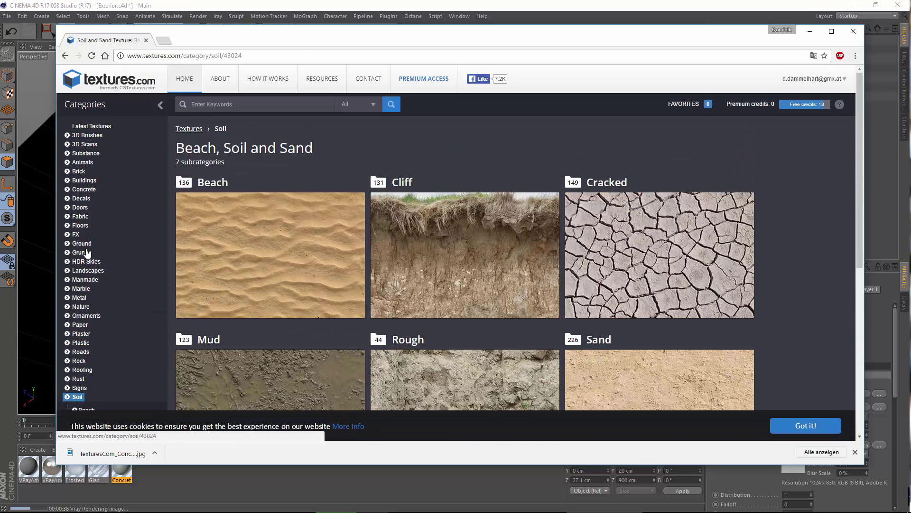
Search Textures.com for 'dirt' and look through the results.
{"action": "left_click", "coordinate": [228, 104]}
{"action": "type", "text": "dirt"}
{"action": "key", "text": "Return"}
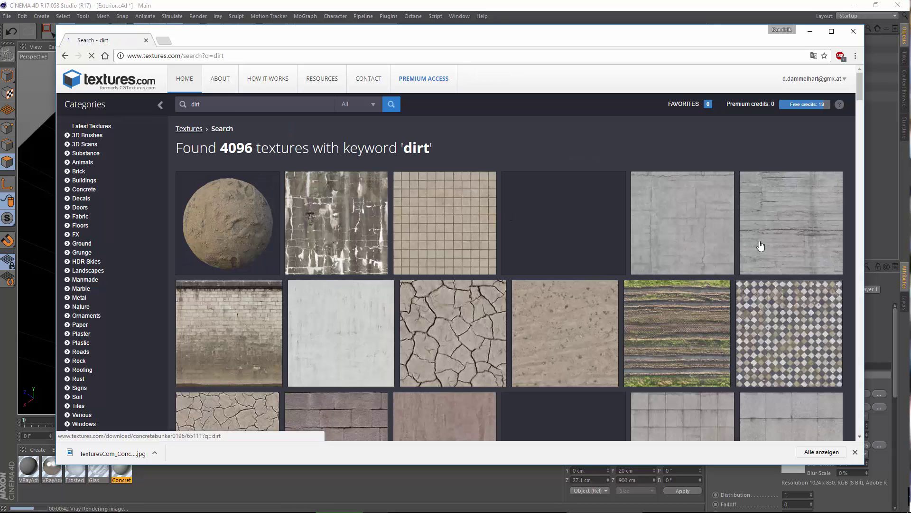
{"action": "scroll", "coordinate": [710, 264], "scroll_direction": "down", "scroll_amount": 3}
{"action": "scroll", "coordinate": [316, 238], "scroll_direction": "down", "scroll_amount": 3}
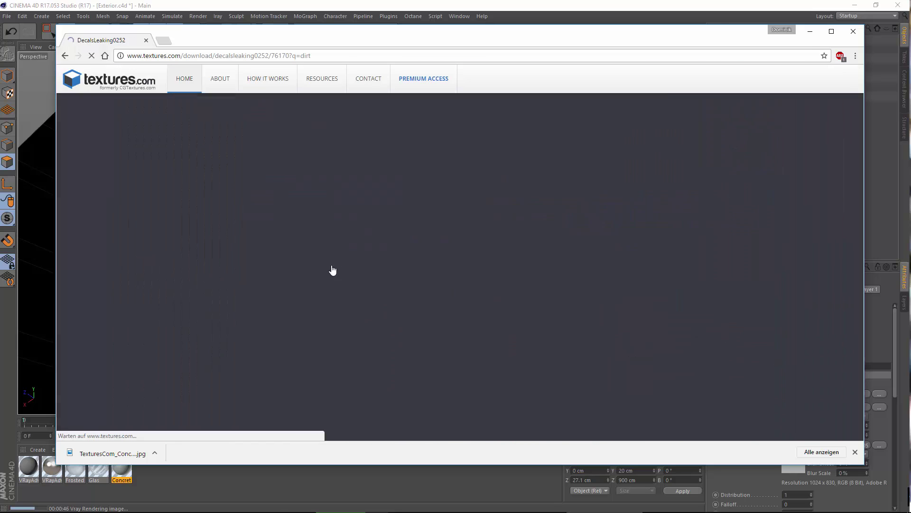
{"action": "scroll", "coordinate": [304, 295], "scroll_direction": "down", "scroll_amount": 1}
{"action": "scroll", "coordinate": [304, 296], "scroll_direction": "down", "scroll_amount": 3}
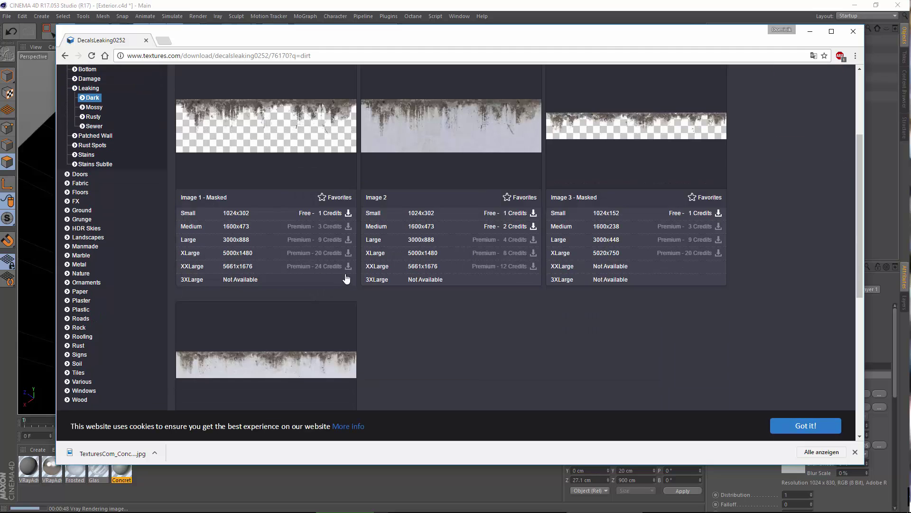
{"action": "scroll", "coordinate": [332, 265], "scroll_direction": "up", "scroll_amount": 4}
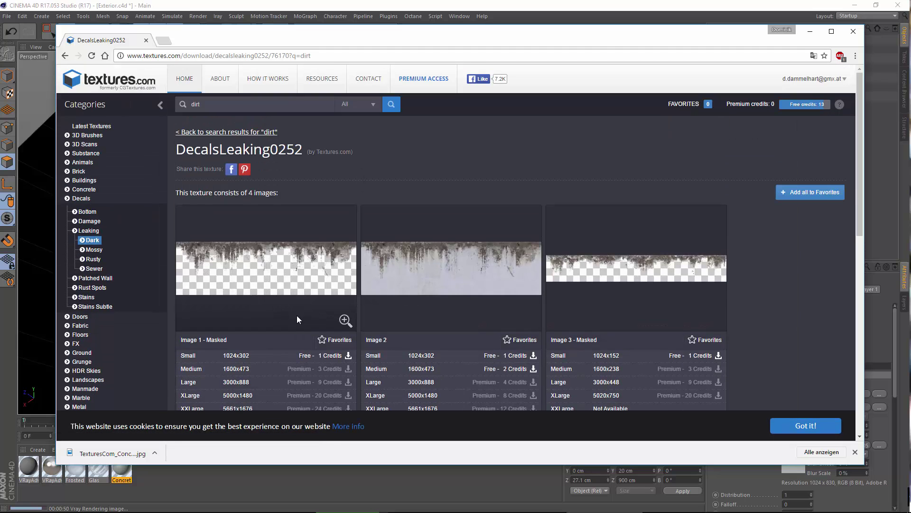
Download the small masked DecalsLeaking0252 image and return to Cinema 4D.
{"action": "left_click", "coordinate": [315, 356]}
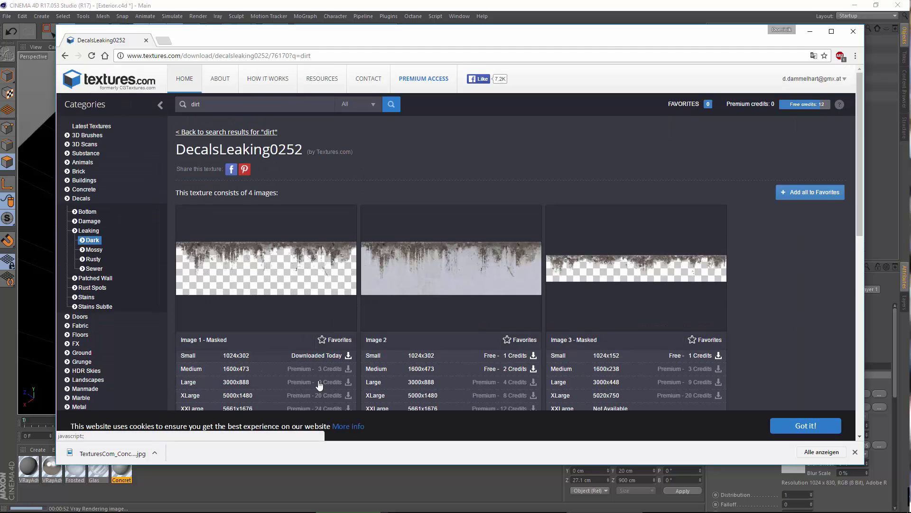
{"action": "scroll", "coordinate": [287, 311], "scroll_direction": "down", "scroll_amount": 3}
{"action": "scroll", "coordinate": [292, 321], "scroll_direction": "down", "scroll_amount": 1}
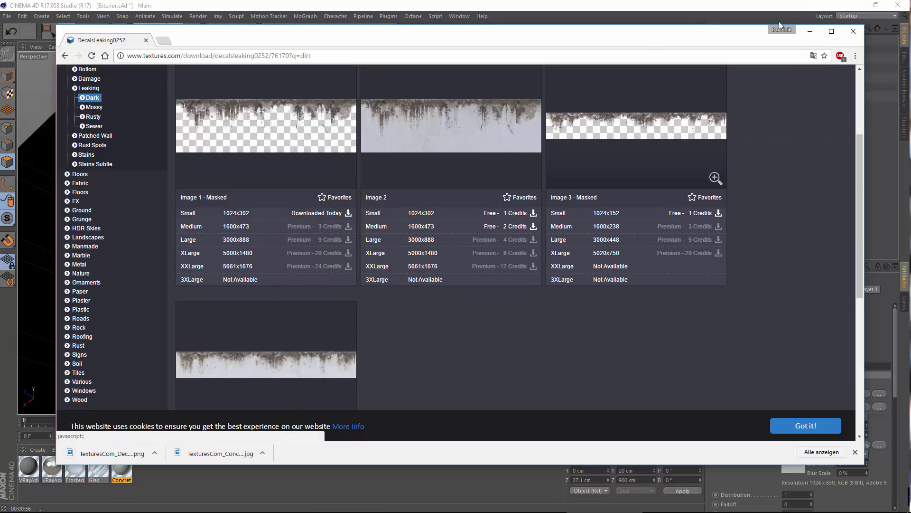
{"action": "left_click", "coordinate": [810, 32]}
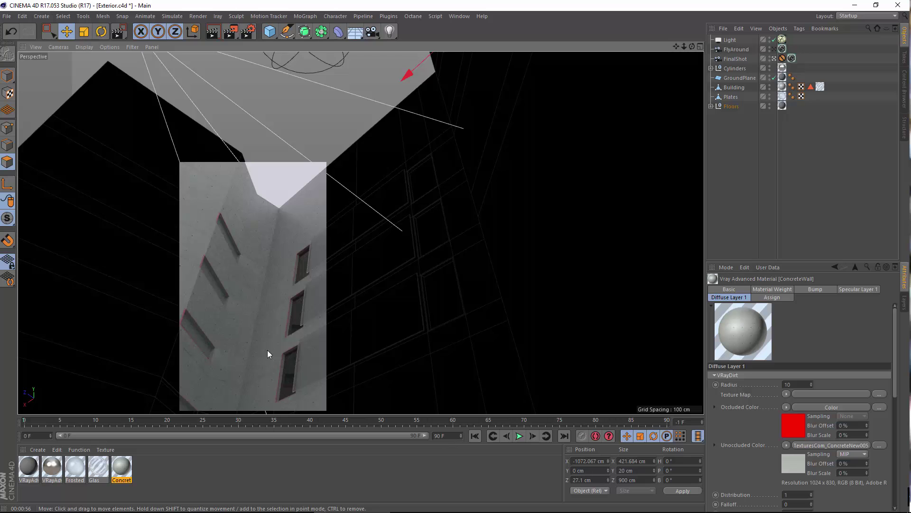
Change the ConcreteWall VRayDirt radius from 10 to 20.
{"action": "double_click", "coordinate": [122, 467]}
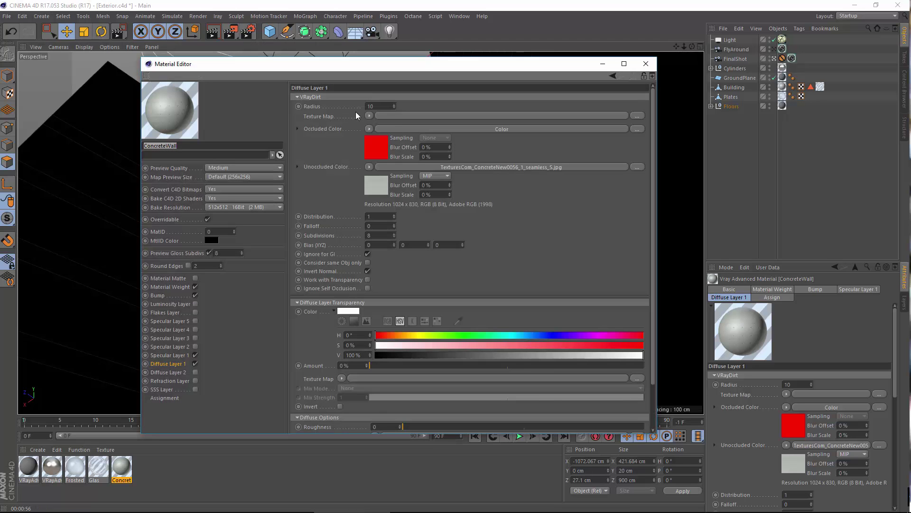
{"action": "left_click", "coordinate": [390, 107]}
{"action": "type", "text": "20"}
{"action": "key", "text": "Return"}
{"action": "mouse_move", "coordinate": [351, 511]}
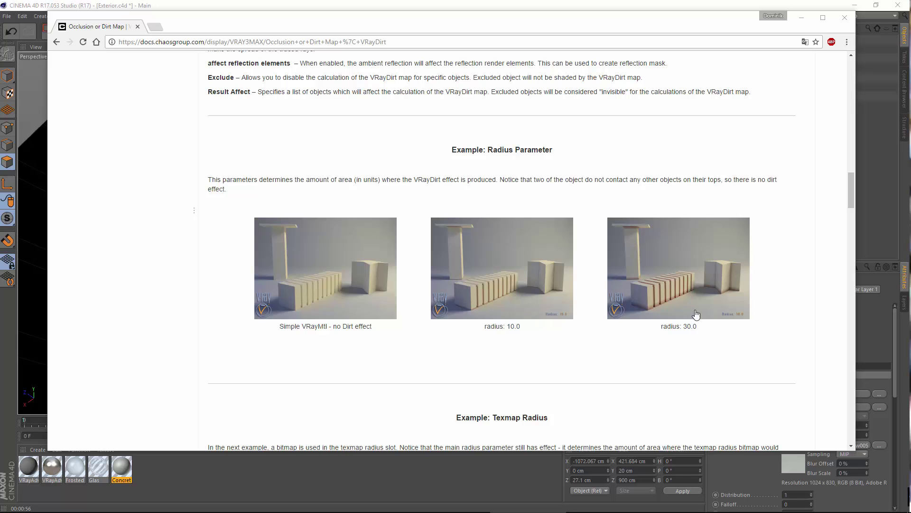
Read the VRayDirt documentation examples down to Invert Normal and Notes, then minimize the browser.
{"action": "scroll", "coordinate": [398, 272], "scroll_direction": "down", "scroll_amount": 8}
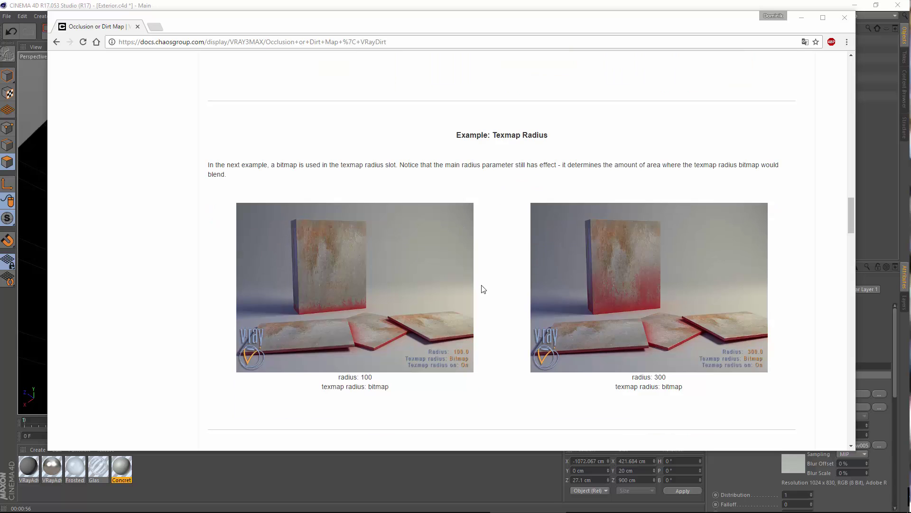
{"action": "scroll", "coordinate": [519, 264], "scroll_direction": "down", "scroll_amount": 9}
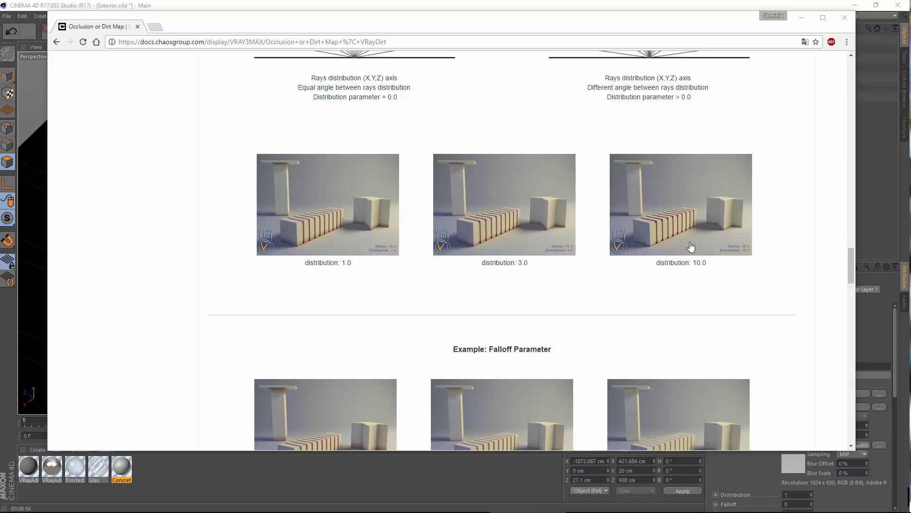
{"action": "scroll", "coordinate": [570, 284], "scroll_direction": "down", "scroll_amount": 6}
{"action": "scroll", "coordinate": [361, 228], "scroll_direction": "up", "scroll_amount": 1}
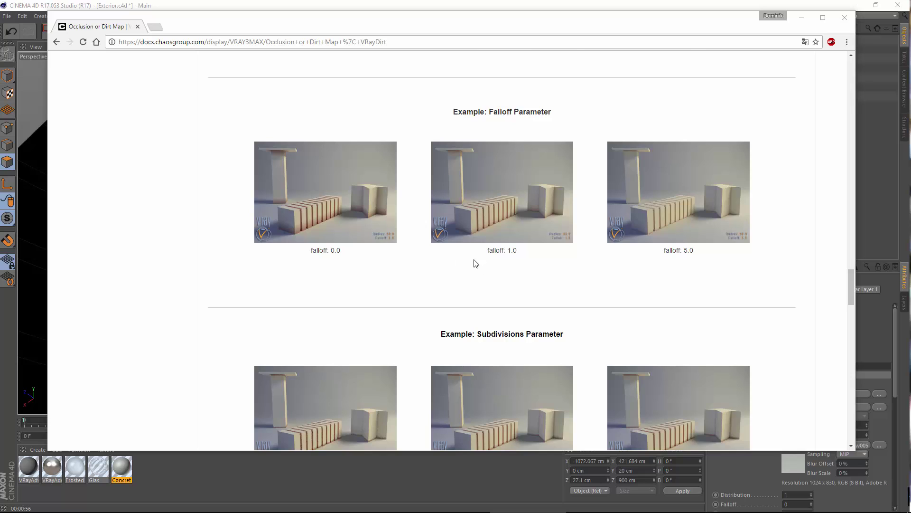
{"action": "scroll", "coordinate": [476, 264], "scroll_direction": "up", "scroll_amount": 1}
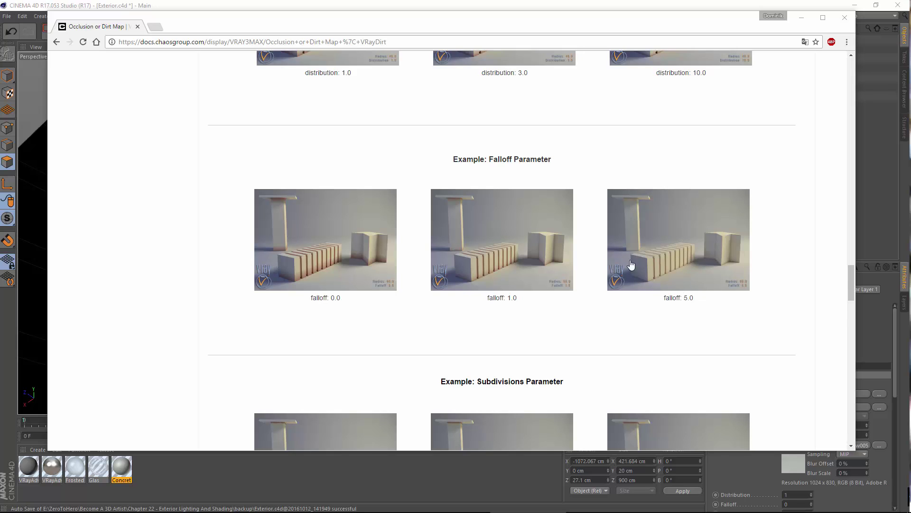
{"action": "scroll", "coordinate": [631, 264], "scroll_direction": "down", "scroll_amount": 4}
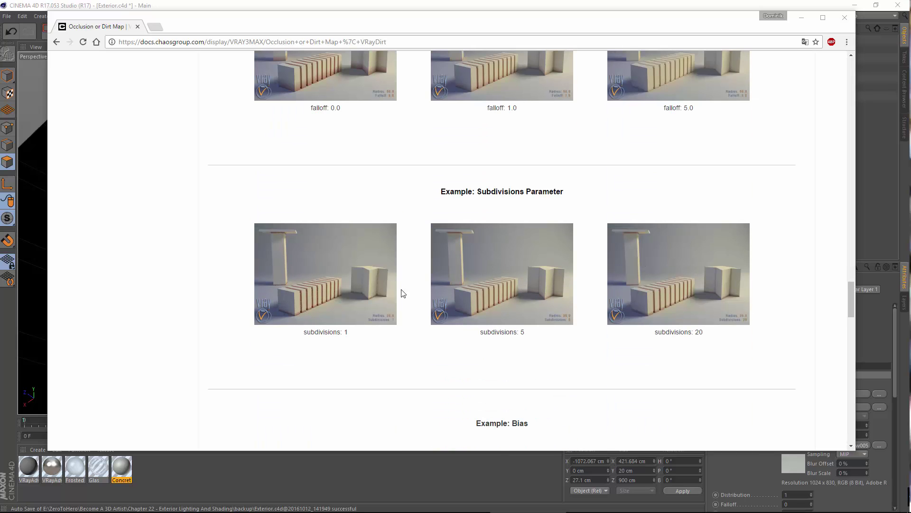
{"action": "scroll", "coordinate": [616, 309], "scroll_direction": "down", "scroll_amount": 5}
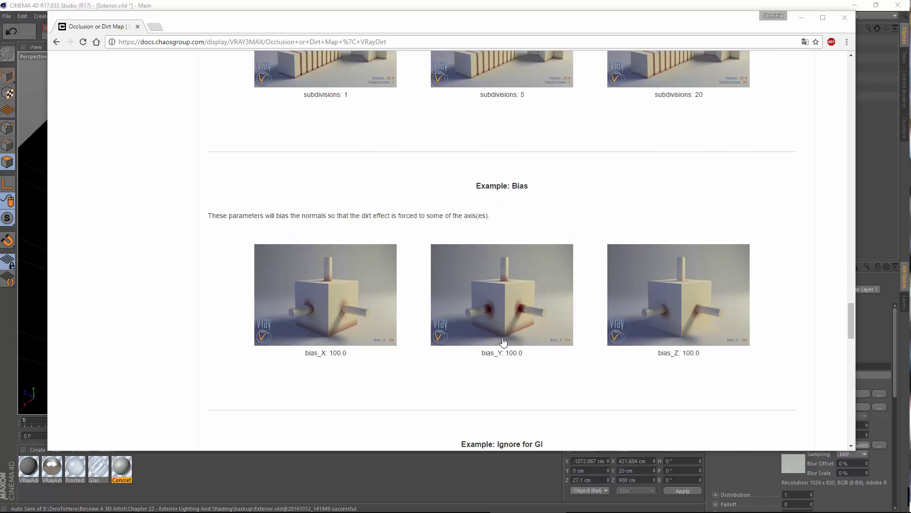
{"action": "scroll", "coordinate": [499, 345], "scroll_direction": "down", "scroll_amount": 5}
{"action": "scroll", "coordinate": [484, 317], "scroll_direction": "down", "scroll_amount": 3}
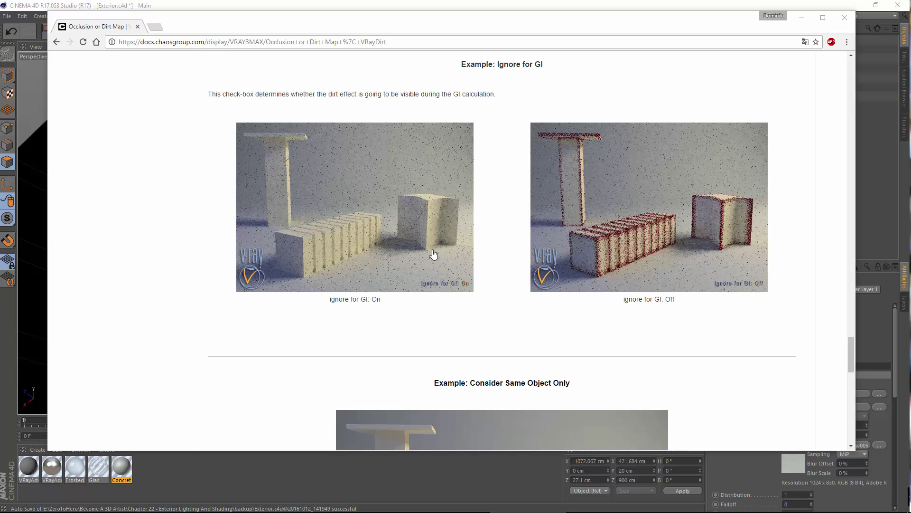
{"action": "scroll", "coordinate": [475, 227], "scroll_direction": "up", "scroll_amount": 1}
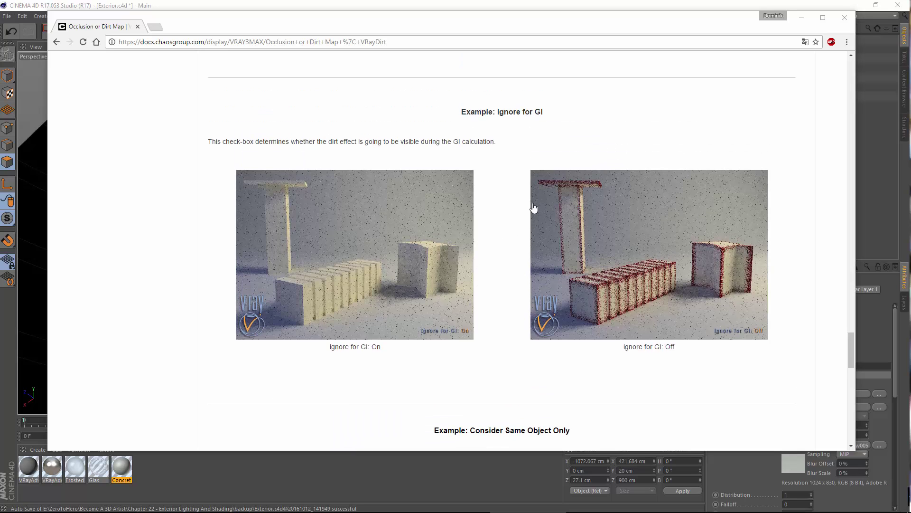
{"action": "scroll", "coordinate": [606, 212], "scroll_direction": "down", "scroll_amount": 1}
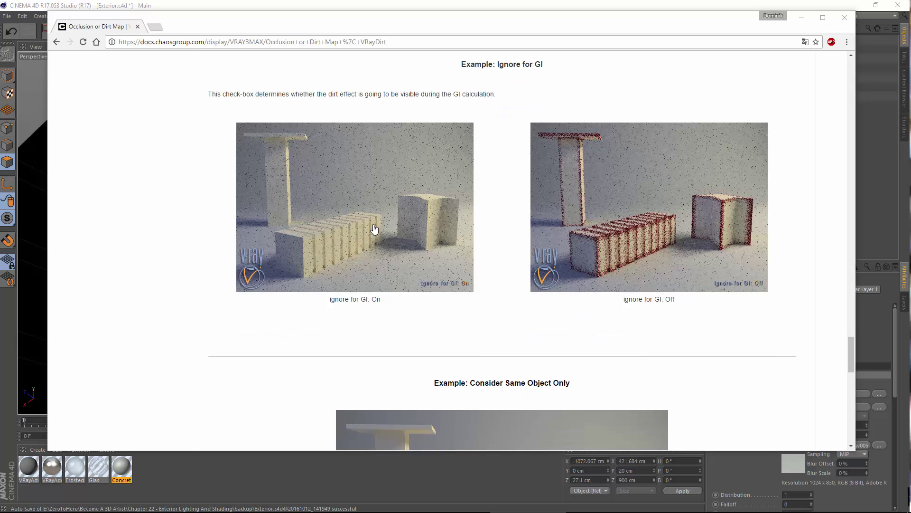
{"action": "scroll", "coordinate": [489, 261], "scroll_direction": "down", "scroll_amount": 8}
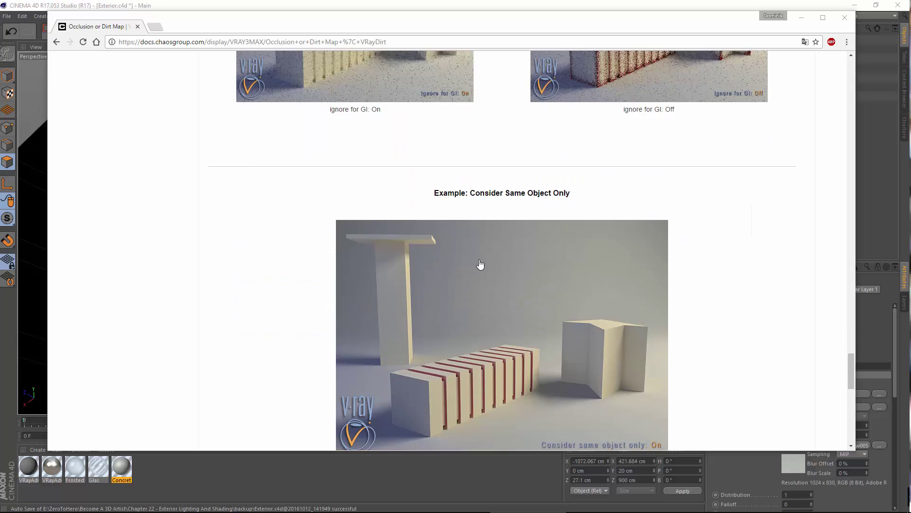
{"action": "scroll", "coordinate": [525, 272], "scroll_direction": "down", "scroll_amount": 5}
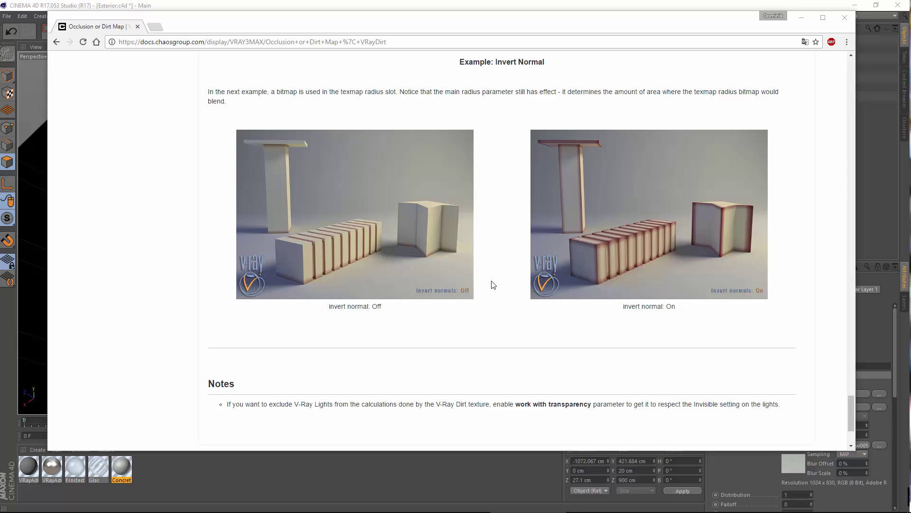
{"action": "scroll", "coordinate": [505, 274], "scroll_direction": "up", "scroll_amount": 3}
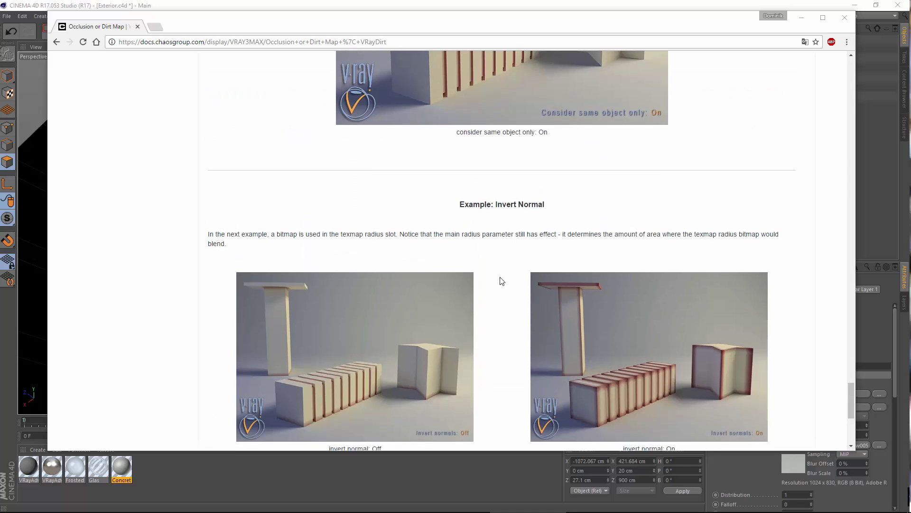
{"action": "scroll", "coordinate": [526, 275], "scroll_direction": "down", "scroll_amount": 2}
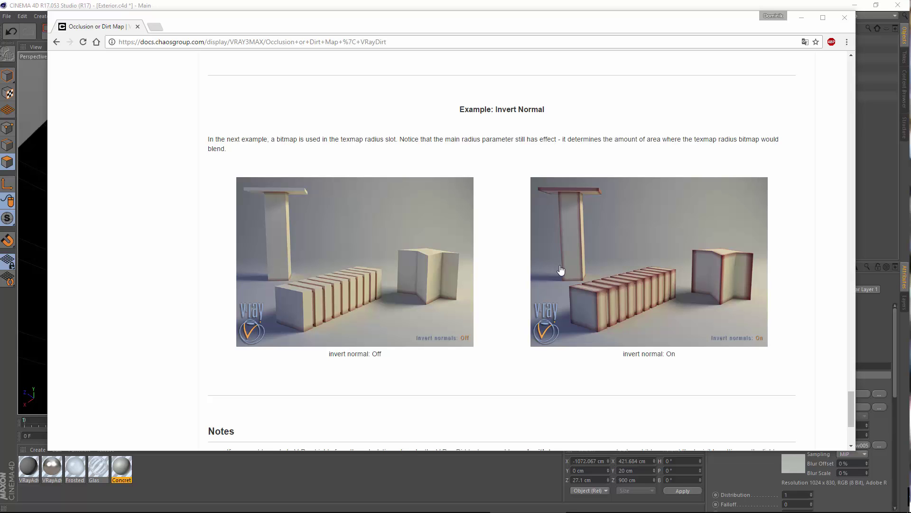
{"action": "left_click", "coordinate": [801, 18]}
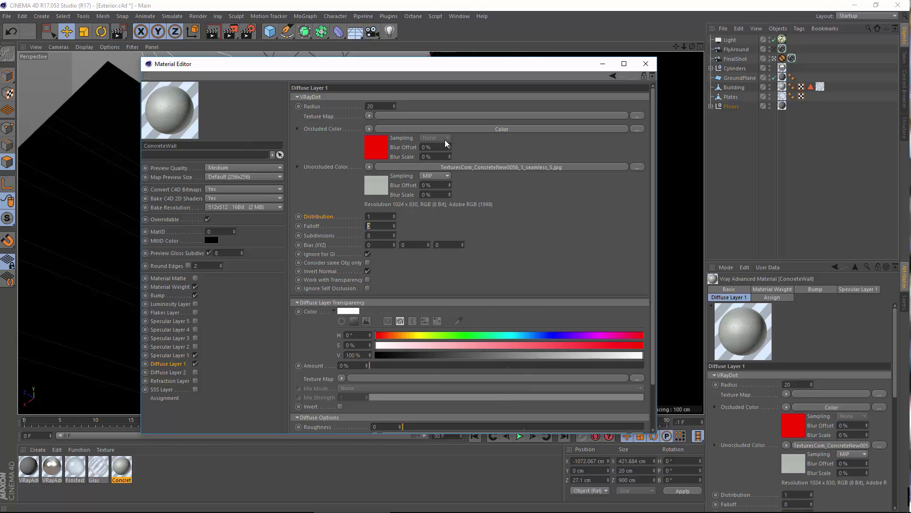
Change the ConcreteWall VRayDirt falloff from 2 to 3.
{"action": "key", "text": "BackSpace"}
{"action": "type", "text": "3"}
{"action": "key", "text": "Return"}
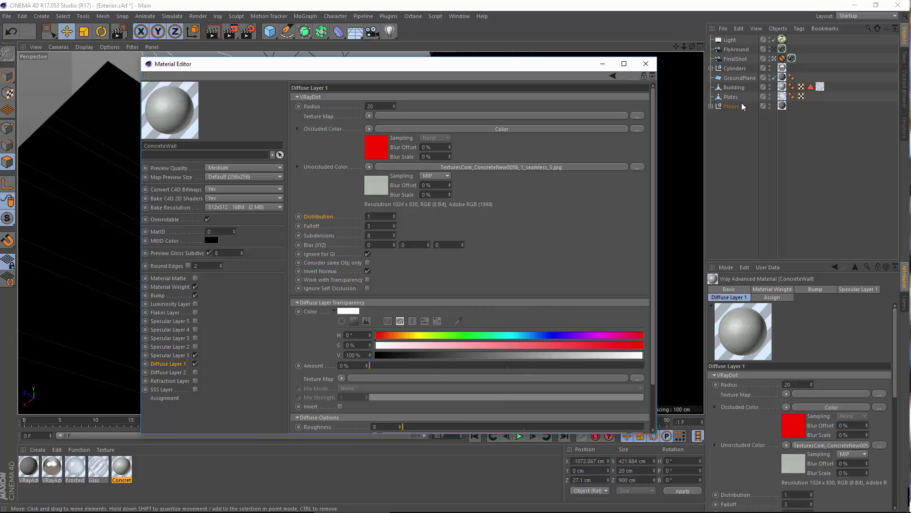
Close the Material Editor and render a region around the building.
{"action": "left_click", "coordinate": [642, 64]}
{"action": "left_click_drag", "start_coordinate": [231, 32], "coordinate": [268, 49]}
{"action": "mouse_move", "coordinate": [157, 135]}
{"action": "left_mouse_down"}
{"action": "mouse_move", "coordinate": [205, 287]}
{"action": "mouse_move", "coordinate": [333, 420]}
{"action": "left_mouse_up"}
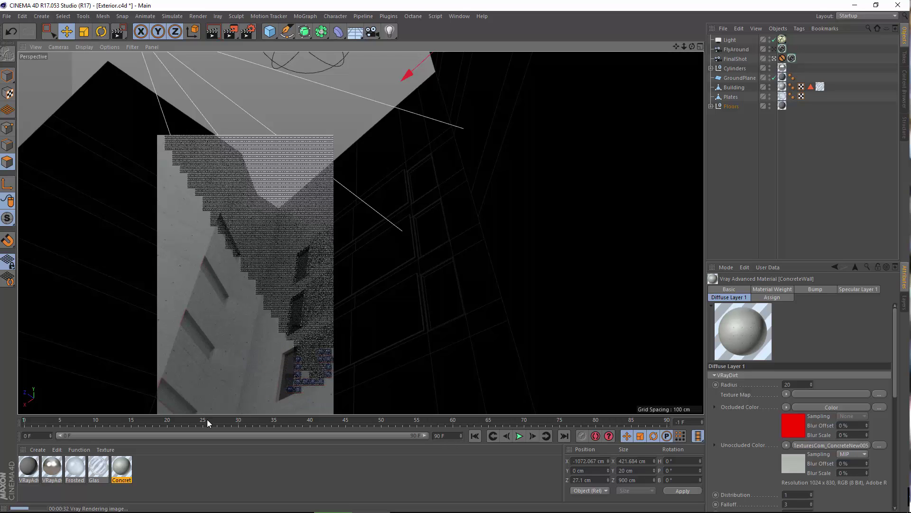
Raise the ConcreteWall dirt radius to 60 and re-render the building region.
{"action": "left_click", "coordinate": [123, 466]}
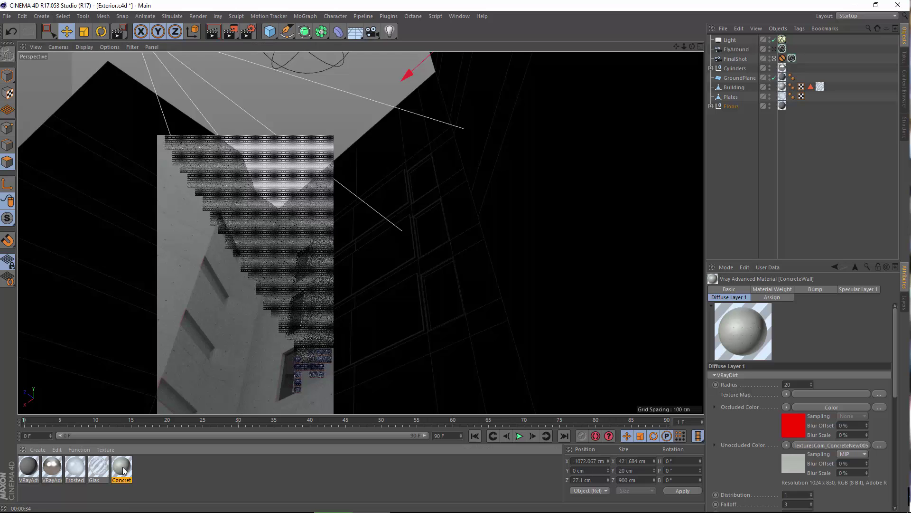
{"action": "double_click", "coordinate": [113, 473]}
{"action": "double_click", "coordinate": [116, 470]}
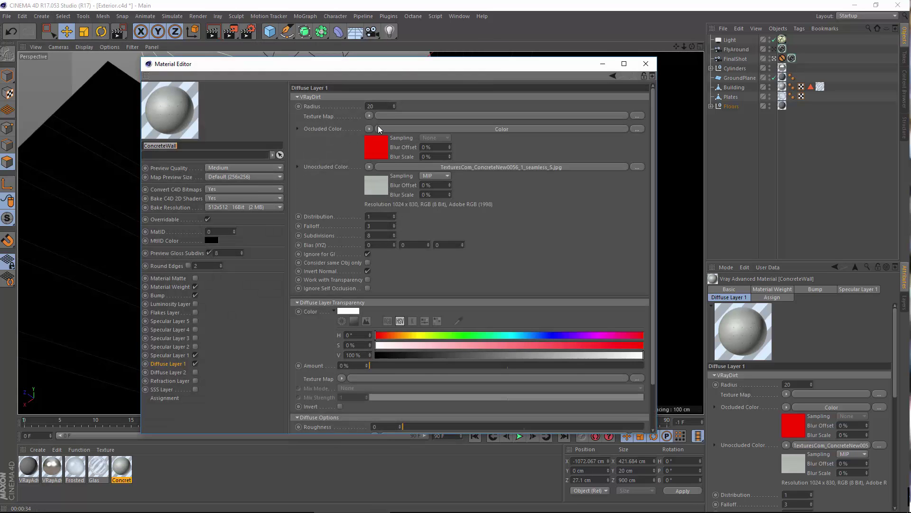
{"action": "left_click", "coordinate": [335, 228]}
{"action": "left_click", "coordinate": [389, 105]}
{"action": "type", "text": "60"}
{"action": "key", "text": "Return"}
{"action": "left_click", "coordinate": [646, 63]}
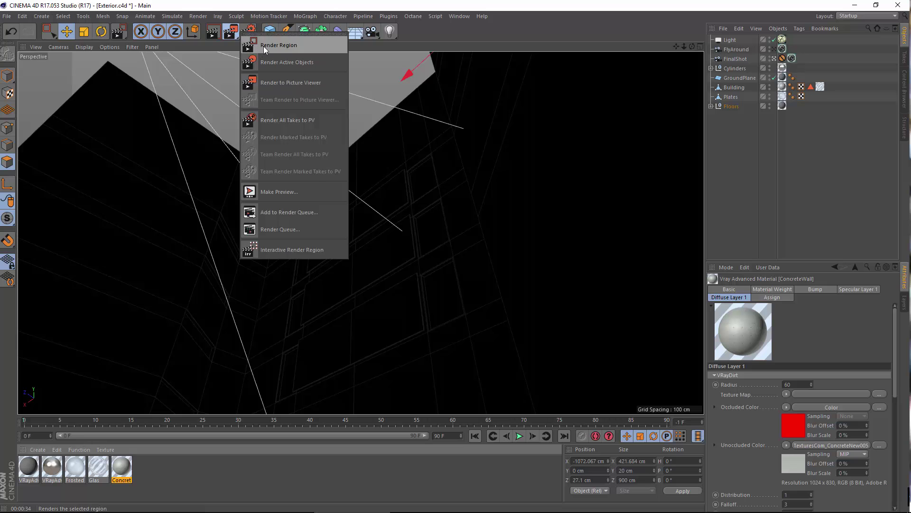
{"action": "left_click_drag", "start_coordinate": [160, 113], "coordinate": [366, 410]}
Close the V-Ray documentation and bring up the DecalsLeaking0252 page in Chrome.
{"action": "mouse_move", "coordinate": [443, 494]}
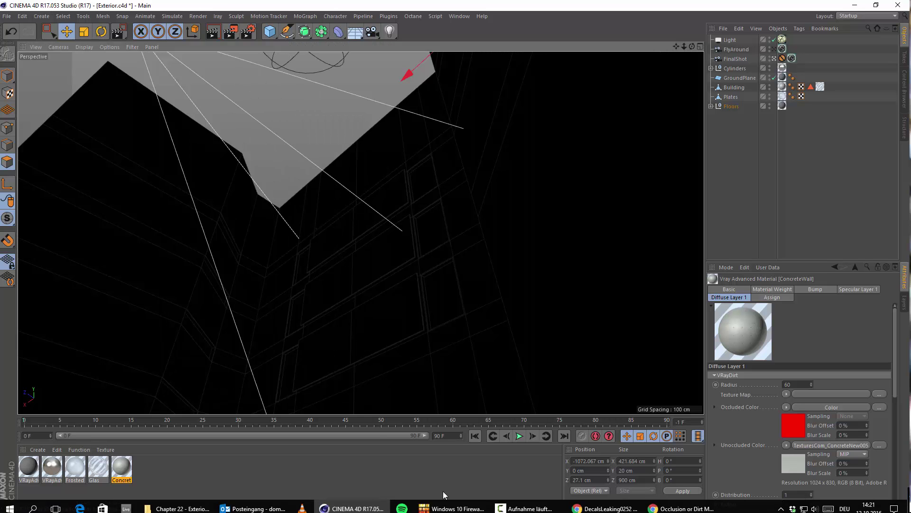
{"action": "left_click", "coordinate": [703, 502]}
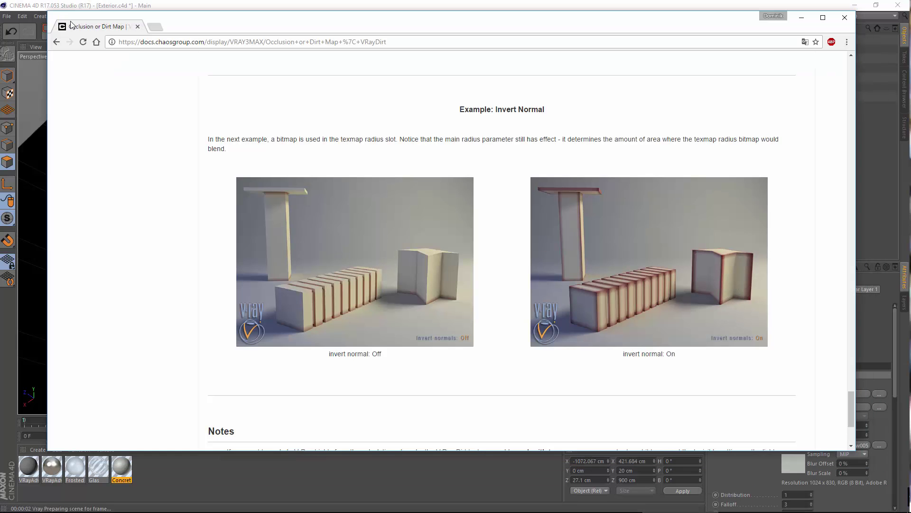
{"action": "left_click", "coordinate": [844, 18]}
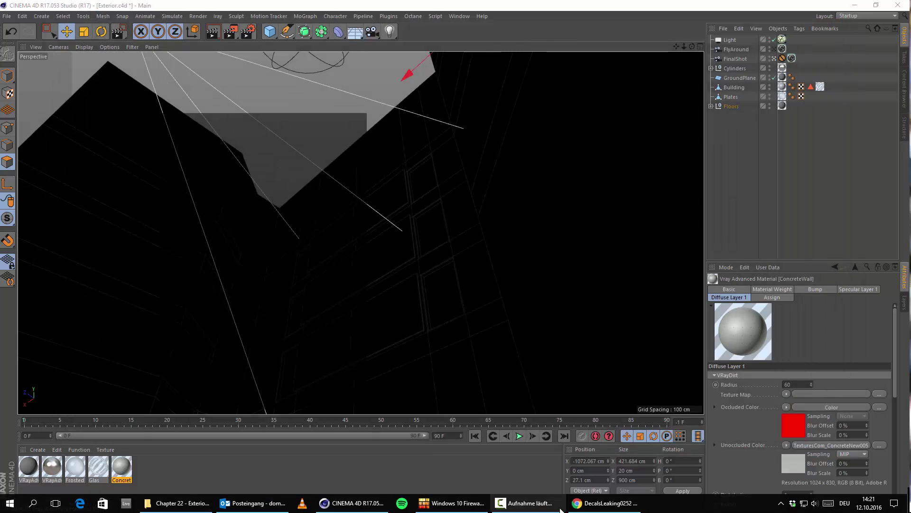
{"action": "left_click", "coordinate": [603, 502]}
{"action": "scroll", "coordinate": [280, 130], "scroll_direction": "up", "scroll_amount": 2}
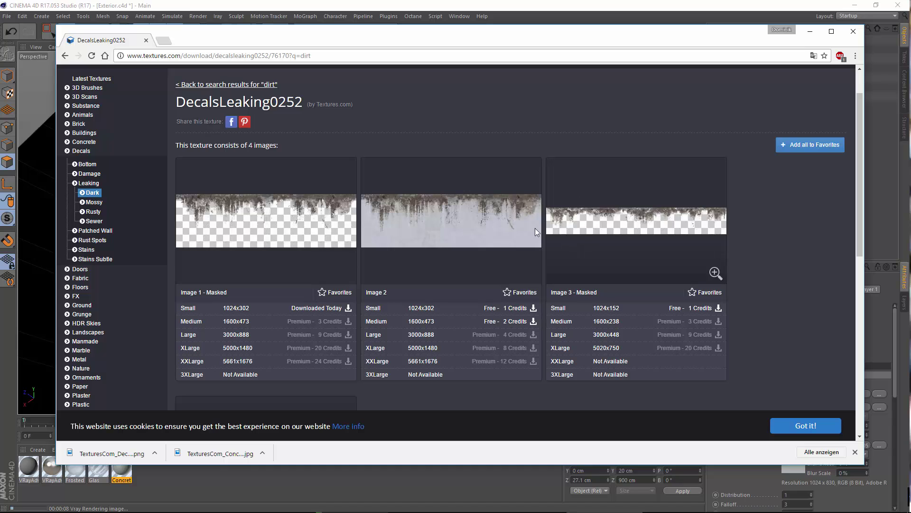
Go back to the 'dirt' search results and scroll through them.
{"action": "scroll", "coordinate": [535, 228], "scroll_direction": "down", "scroll_amount": 6}
{"action": "scroll", "coordinate": [535, 228], "scroll_direction": "up", "scroll_amount": 7}
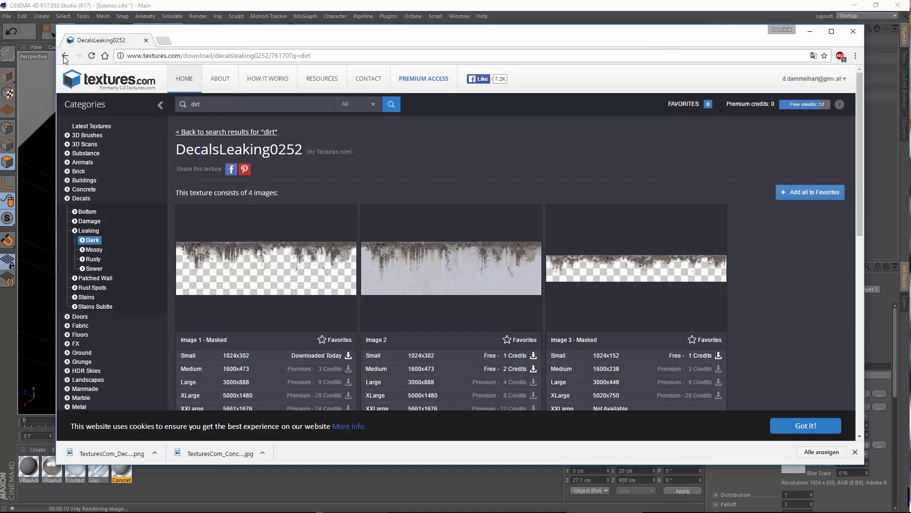
{"action": "left_click", "coordinate": [65, 56]}
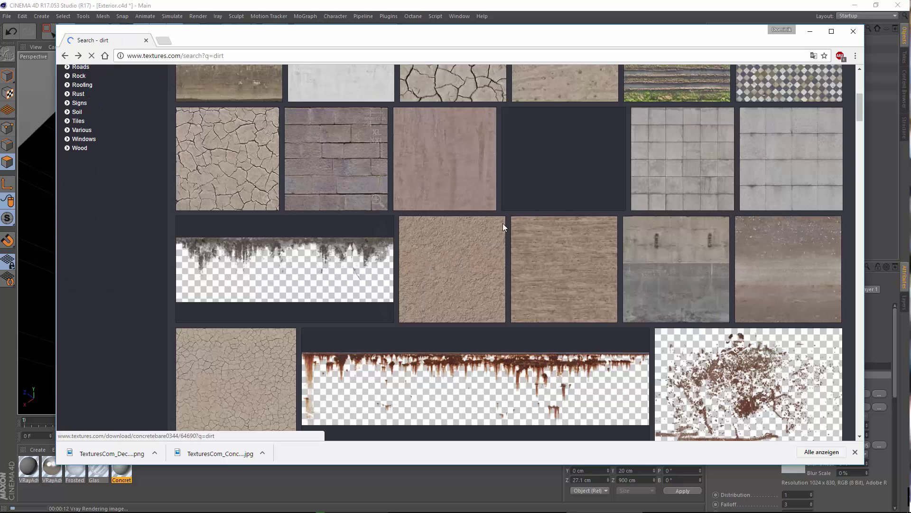
{"action": "scroll", "coordinate": [672, 234], "scroll_direction": "down", "scroll_amount": 6}
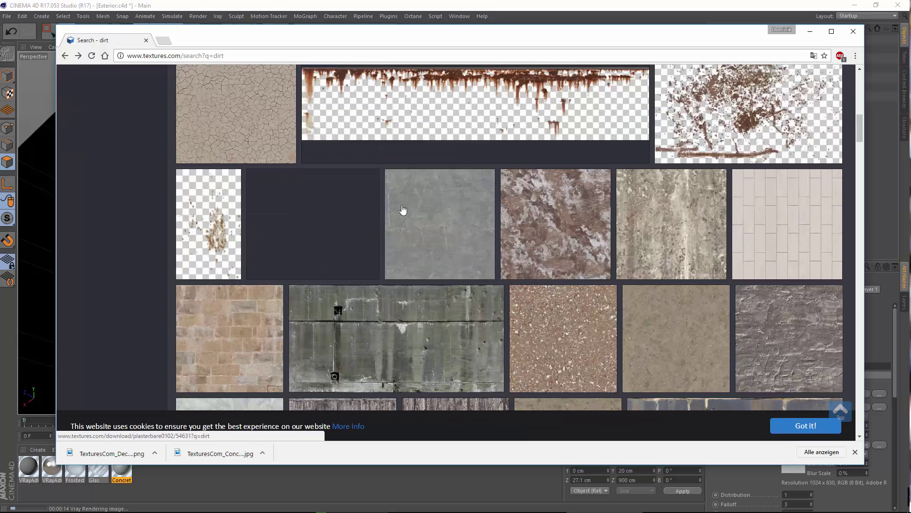
{"action": "scroll", "coordinate": [402, 209], "scroll_direction": "down", "scroll_amount": 10}
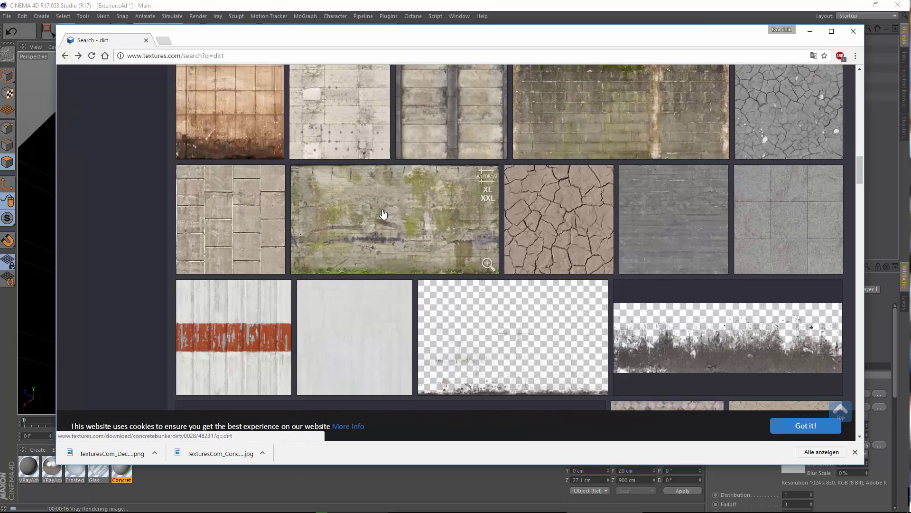
{"action": "scroll", "coordinate": [384, 214], "scroll_direction": "down", "scroll_amount": 5}
{"action": "scroll", "coordinate": [411, 212], "scroll_direction": "down", "scroll_amount": 4}
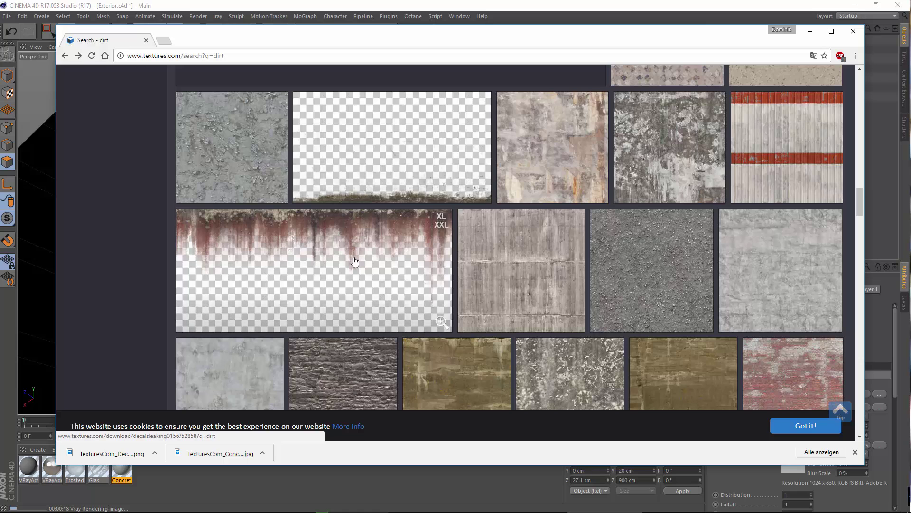
{"action": "scroll", "coordinate": [365, 260], "scroll_direction": "down", "scroll_amount": 5}
{"action": "scroll", "coordinate": [333, 158], "scroll_direction": "down", "scroll_amount": 5}
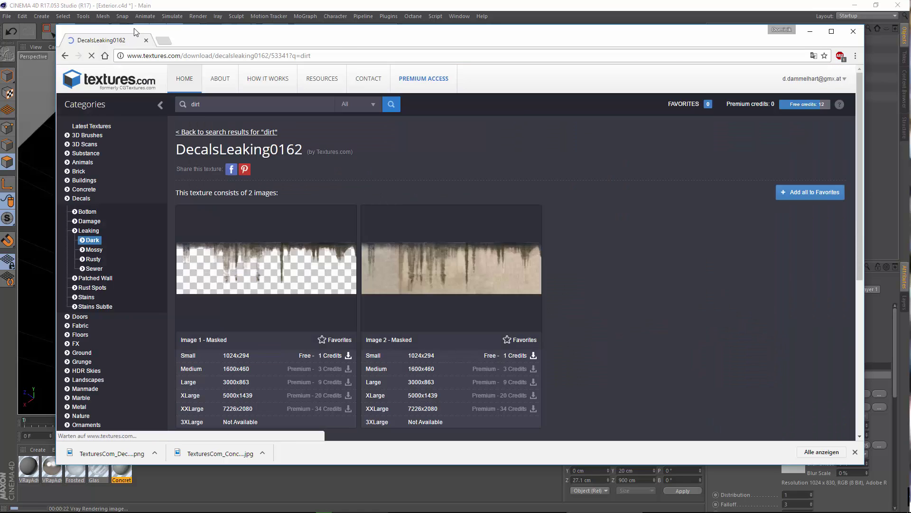
Download the small masked Image 1 of the DecalLeakingMossy0005 decal.
{"action": "left_click", "coordinate": [66, 56]}
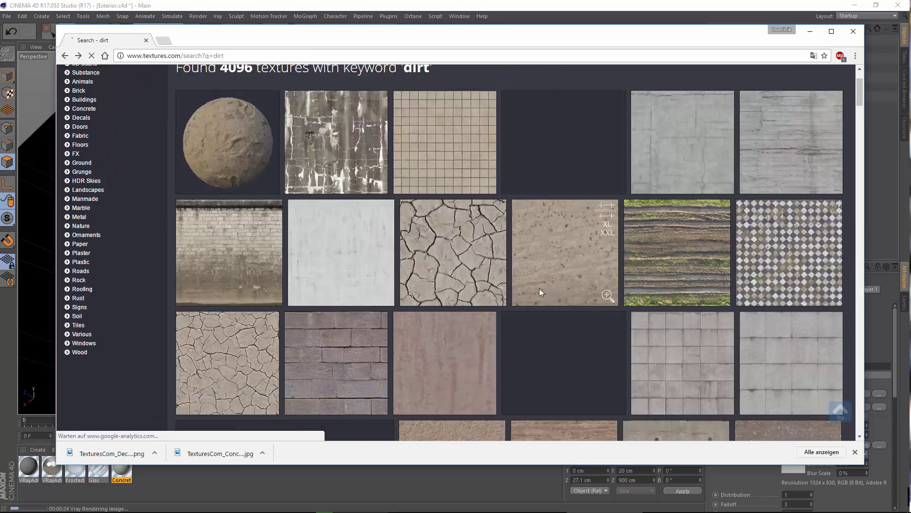
{"action": "scroll", "coordinate": [512, 229], "scroll_direction": "down", "scroll_amount": 15}
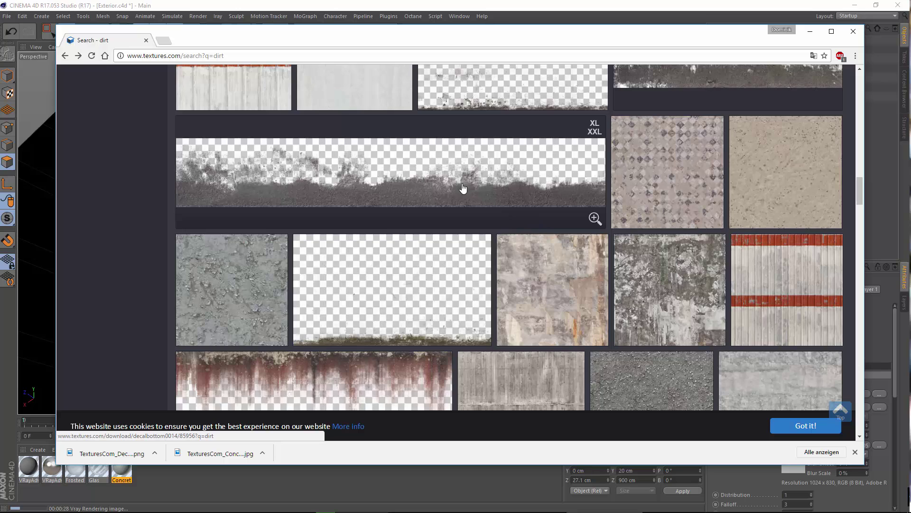
{"action": "scroll", "coordinate": [508, 204], "scroll_direction": "down", "scroll_amount": 15}
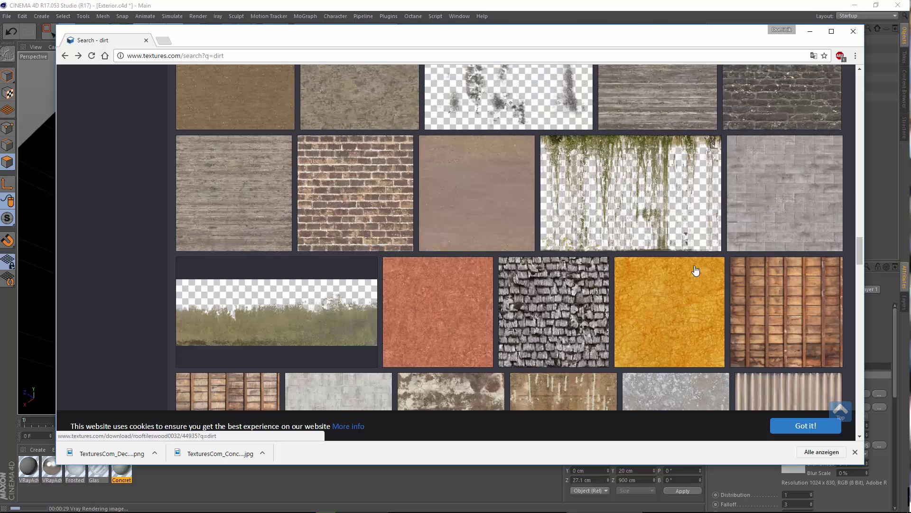
{"action": "left_click", "coordinate": [587, 196]}
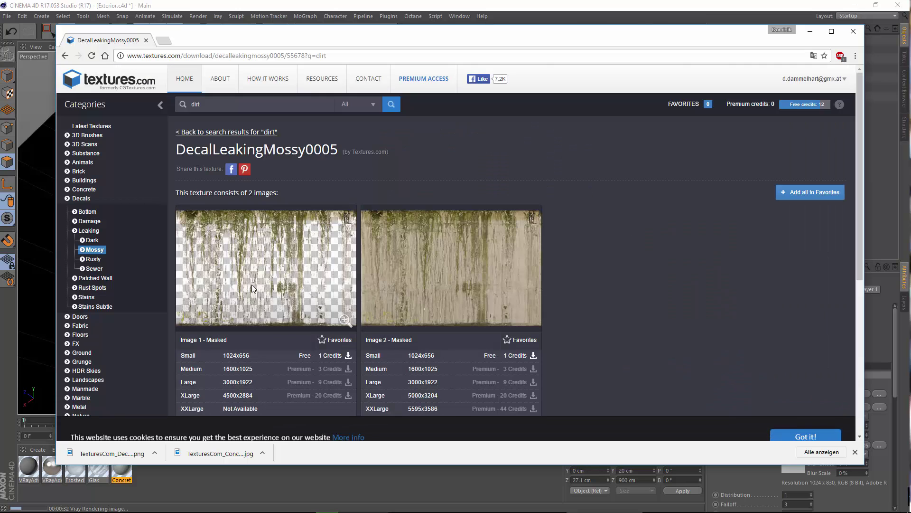
{"action": "left_click", "coordinate": [308, 356]}
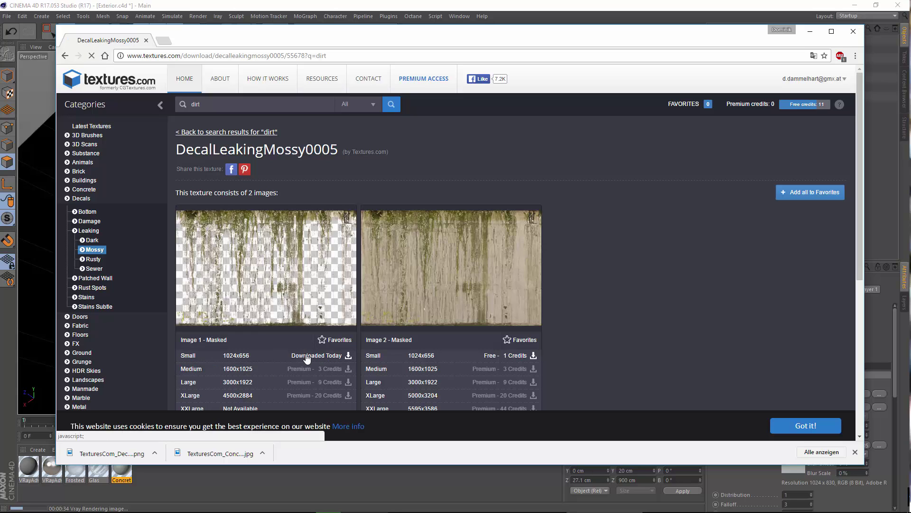
Leave Chrome and let the building's V-Ray region render finish with radius 60.
{"action": "left_click", "coordinate": [811, 33]}
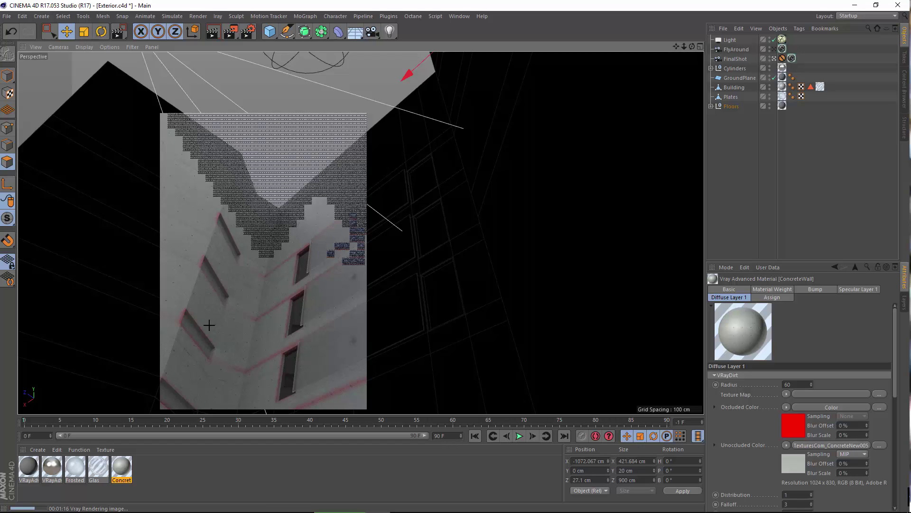
Load the downloaded mossy leak decal as the ConcreteWall VRayDirt occluded colour.
{"action": "double_click", "coordinate": [122, 470]}
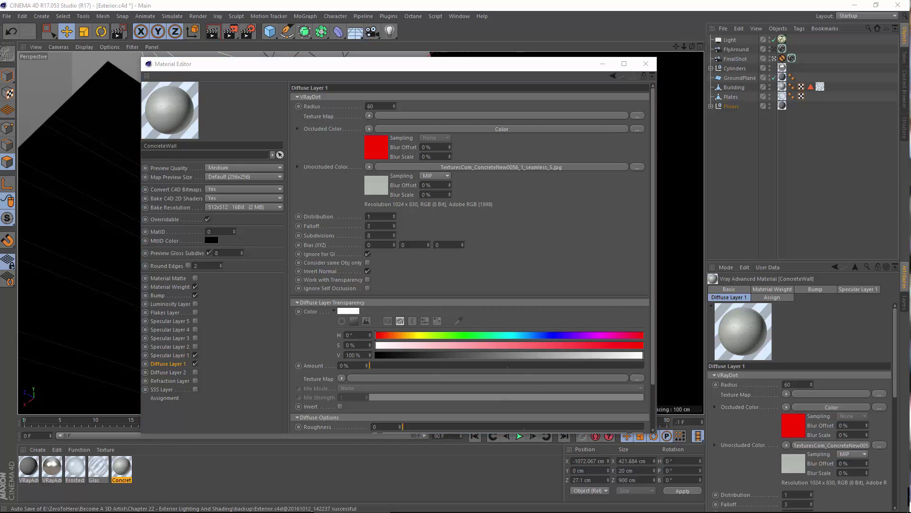
{"action": "left_click_drag", "start_coordinate": [910, 412], "coordinate": [802, 407]}
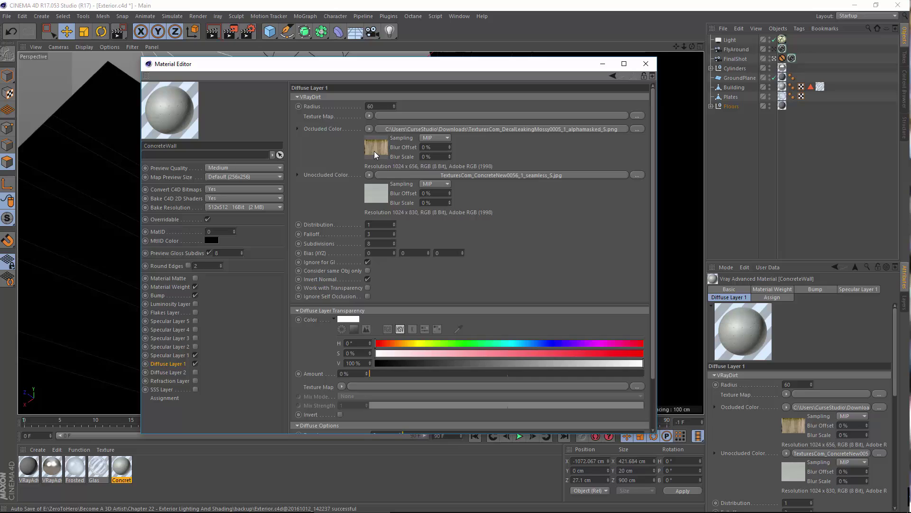
{"action": "left_click", "coordinate": [374, 151]}
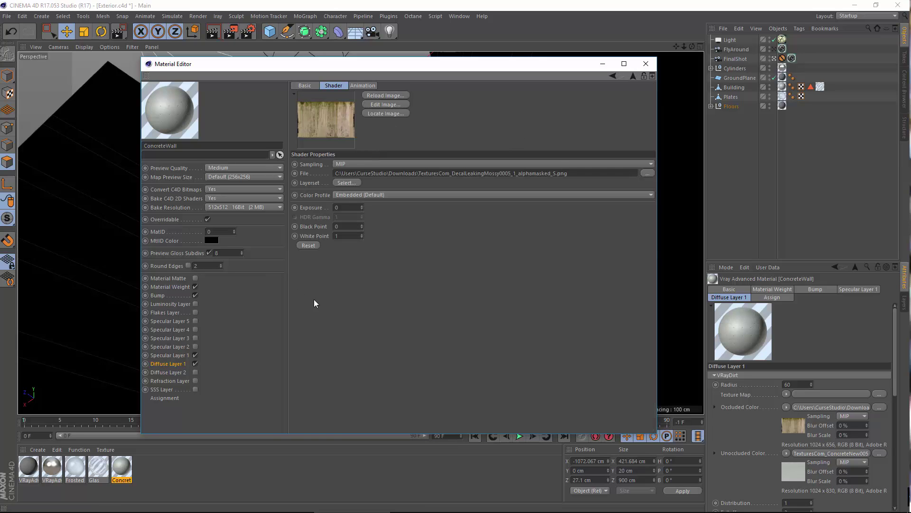
{"action": "left_click", "coordinate": [614, 76]}
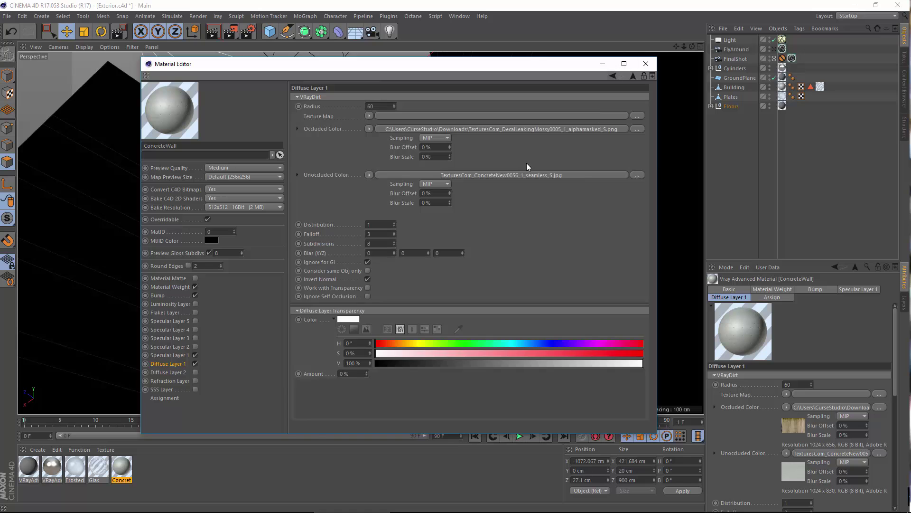
Close the Material Editor and render a test region over the building wall.
{"action": "left_click", "coordinate": [646, 64]}
{"action": "left_click_drag", "start_coordinate": [234, 33], "coordinate": [295, 51]}
{"action": "left_click_drag", "start_coordinate": [137, 88], "coordinate": [417, 414]}
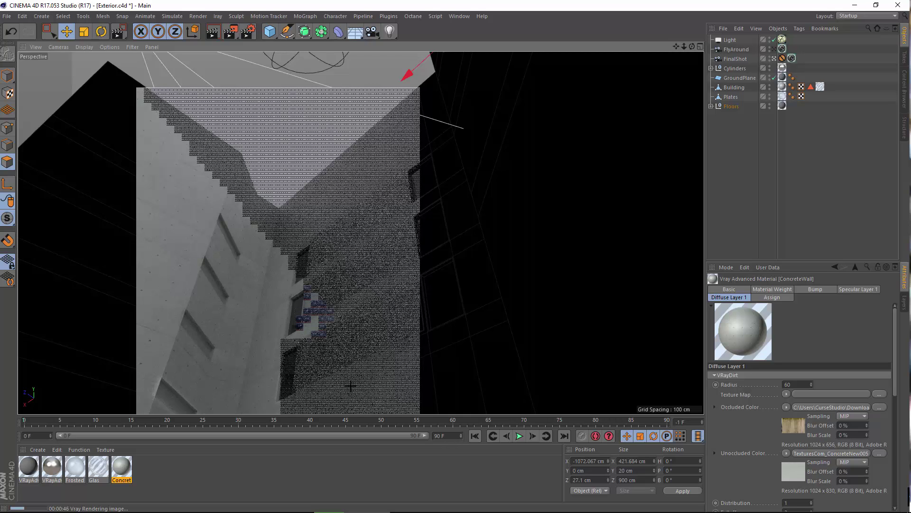
Replace the occluded colour decal with a pale green Color shader (R 197, G 255, B 184).
{"action": "double_click", "coordinate": [122, 468]}
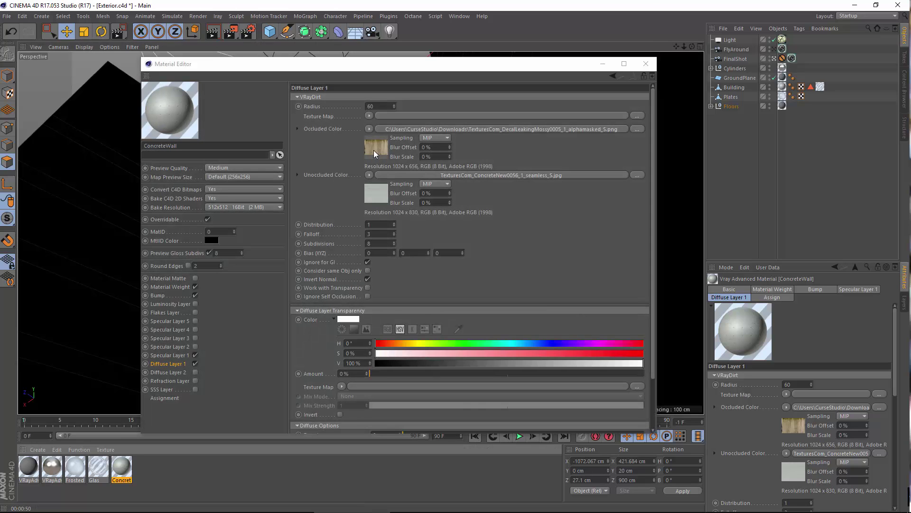
{"action": "left_click", "coordinate": [376, 148]}
{"action": "left_click", "coordinate": [612, 76]}
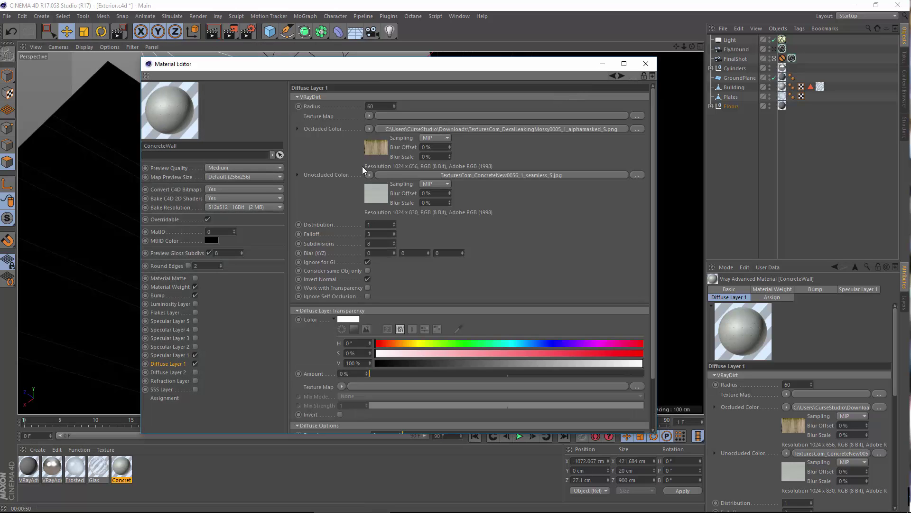
{"action": "left_click", "coordinate": [369, 128]}
{"action": "left_click", "coordinate": [375, 266]}
{"action": "left_click", "coordinate": [376, 145]}
{"action": "mouse_move", "coordinate": [487, 187]}
{"action": "left_mouse_down"}
{"action": "mouse_move", "coordinate": [421, 187]}
{"action": "mouse_move", "coordinate": [489, 198]}
{"action": "mouse_move", "coordinate": [450, 197]}
{"action": "mouse_move", "coordinate": [556, 198]}
{"action": "left_mouse_up"}
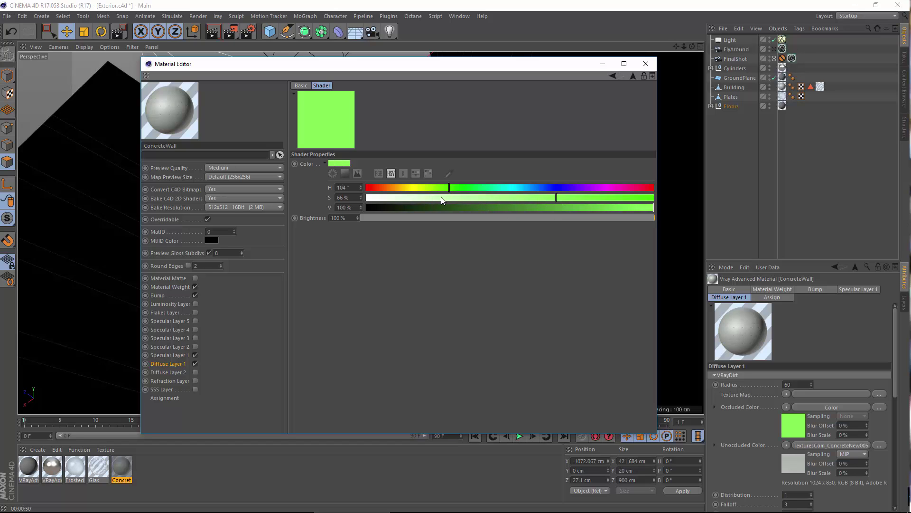
{"action": "mouse_move", "coordinate": [441, 198]}
{"action": "left_mouse_down"}
{"action": "mouse_move", "coordinate": [418, 197]}
{"action": "mouse_move", "coordinate": [453, 187]}
{"action": "left_mouse_up"}
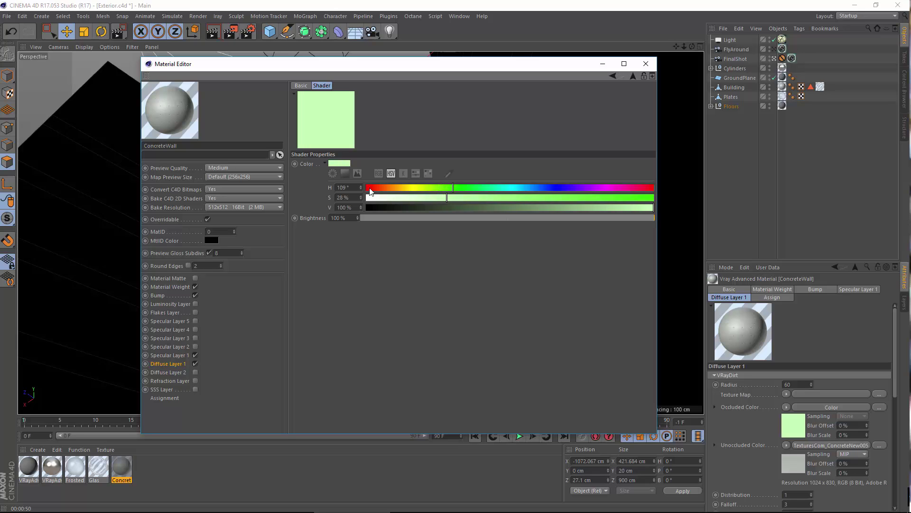
{"action": "left_click", "coordinate": [378, 173]}
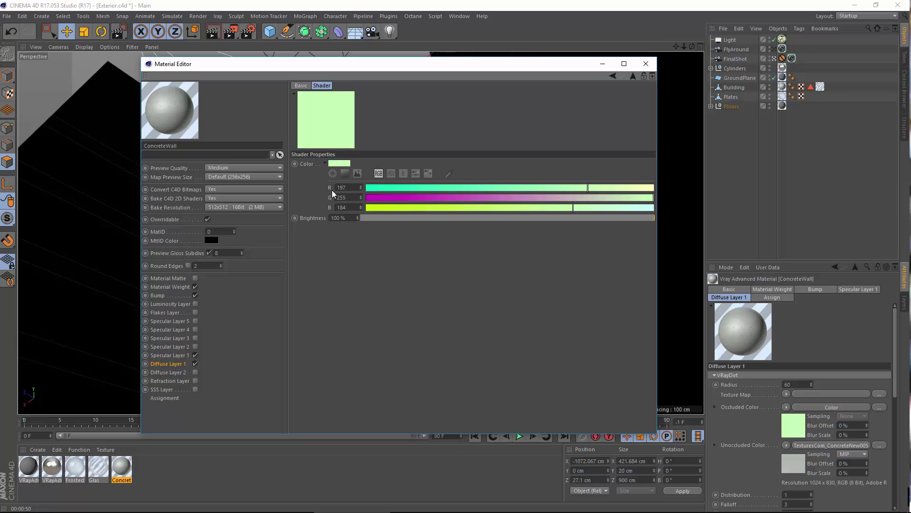
Close the Material Editor and render a new test region over the building wall.
{"action": "left_click", "coordinate": [646, 63]}
{"action": "left_click_drag", "start_coordinate": [231, 32], "coordinate": [289, 42]}
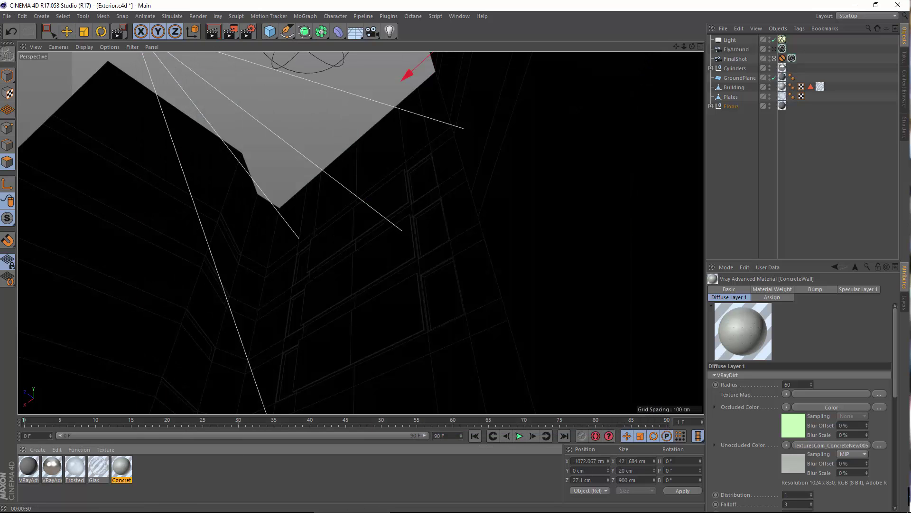
{"action": "left_click_drag", "start_coordinate": [229, 205], "coordinate": [352, 404]}
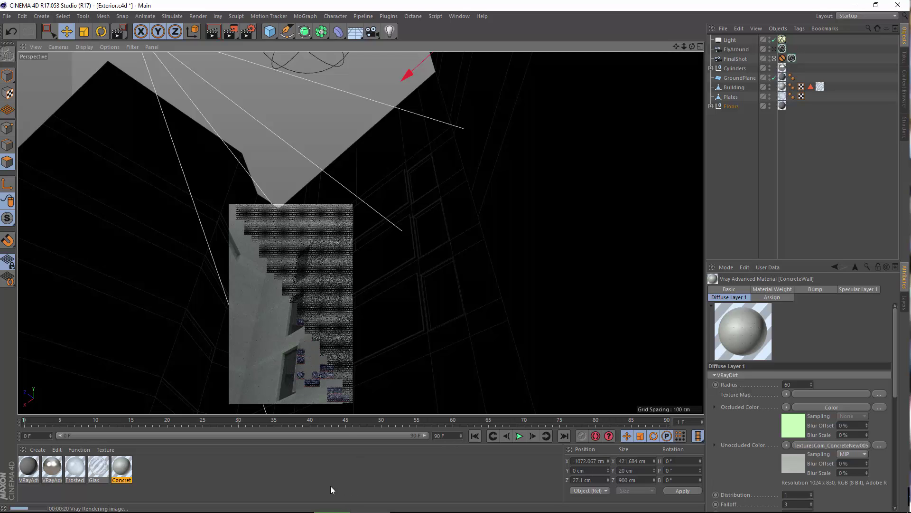
Load the DecalsLeaking0252 leak decal as ConcreteWall's VRayDirt occluded colour.
{"action": "double_click", "coordinate": [121, 471]}
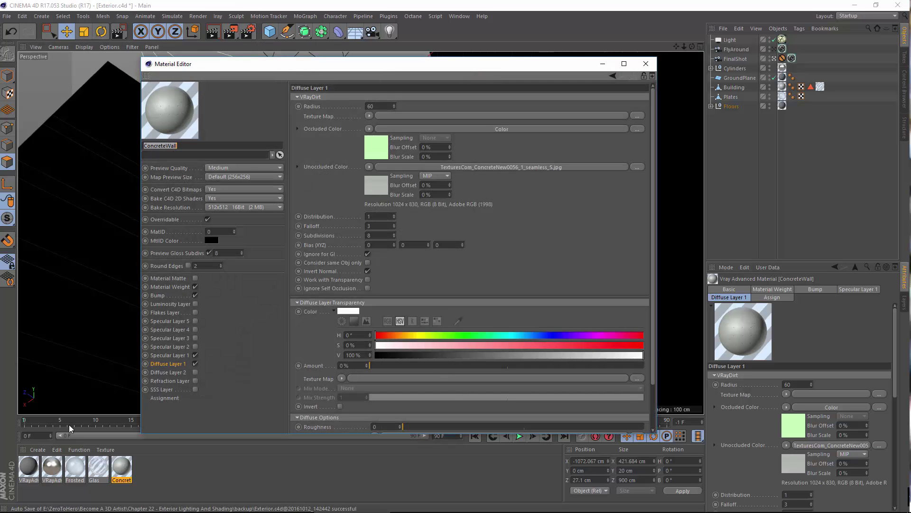
{"action": "left_click", "coordinate": [368, 129]}
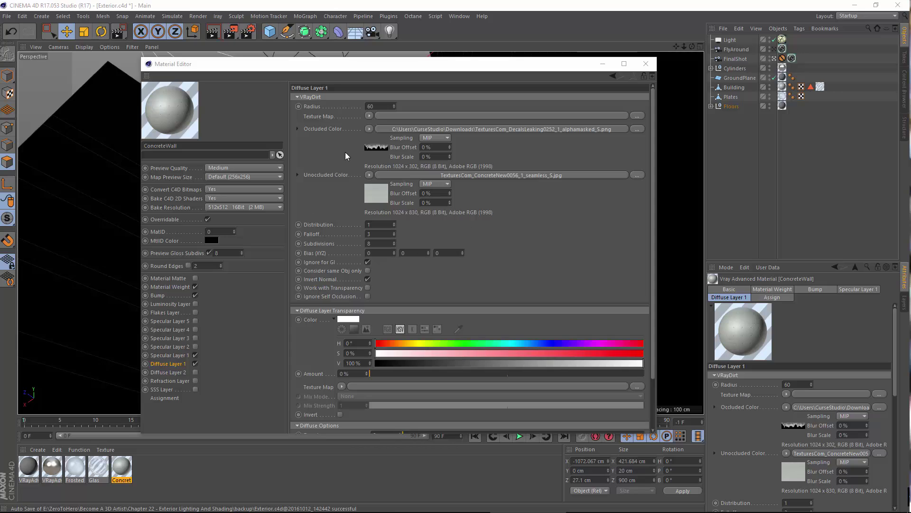
{"action": "left_click", "coordinate": [437, 132]}
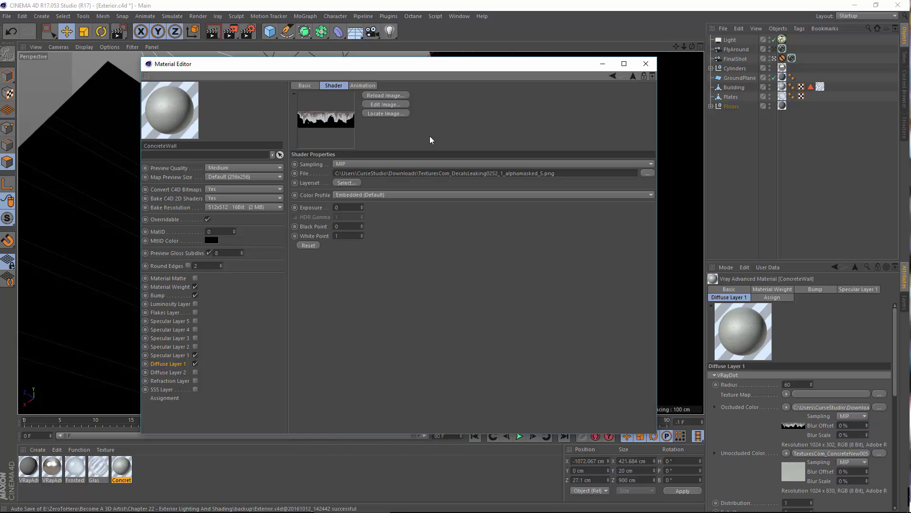
{"action": "left_click", "coordinate": [614, 75]}
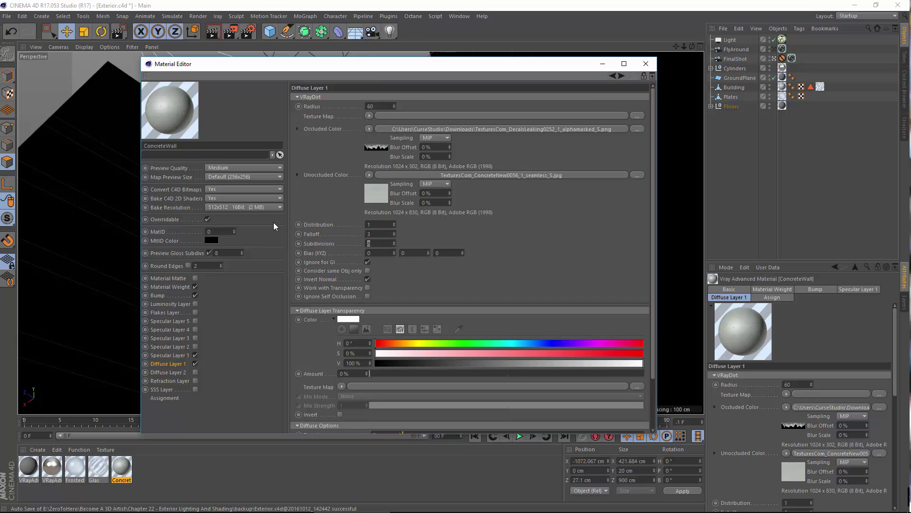
Raise the dirt subdivisions to 32 and start a Render Region test.
{"action": "type", "text": "32"}
{"action": "key", "text": "Return"}
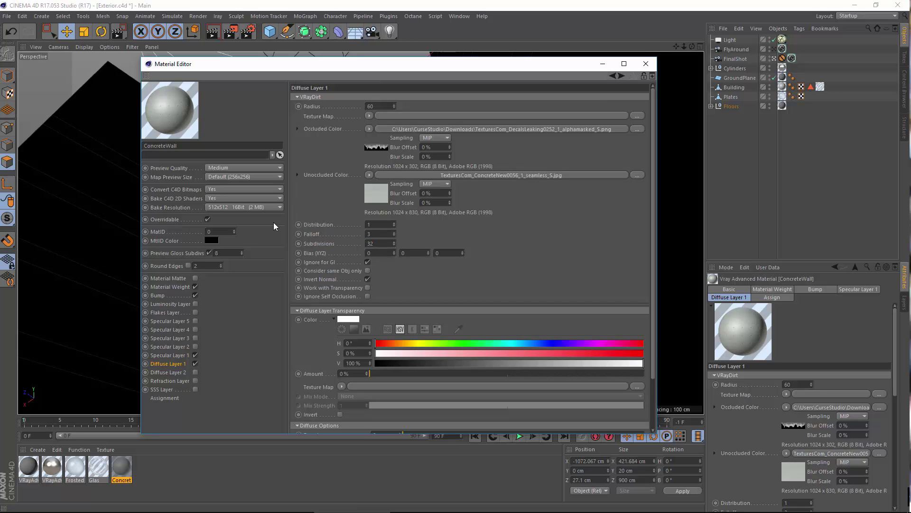
{"action": "left_click", "coordinate": [655, 65]}
{"action": "left_click", "coordinate": [248, 31]}
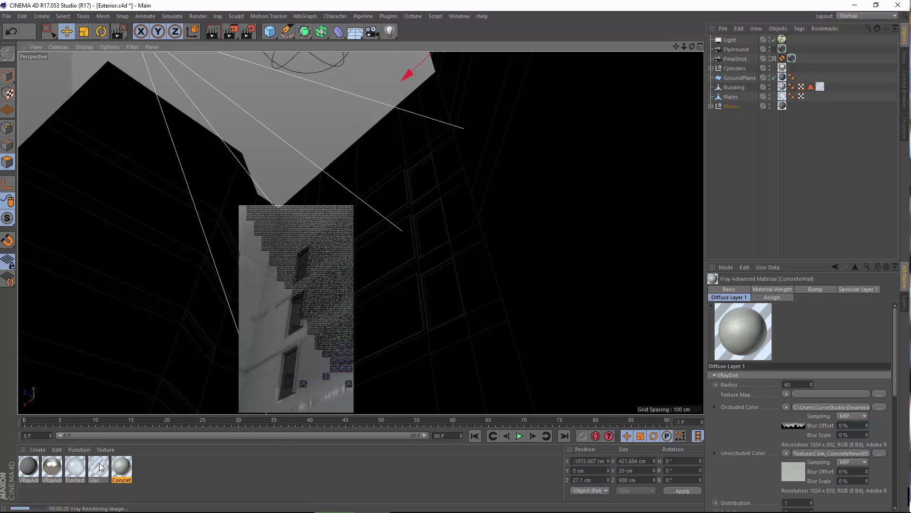
Lower the ConcreteWall VRayDirt radius from 60 to 20.
{"action": "double_click", "coordinate": [121, 470]}
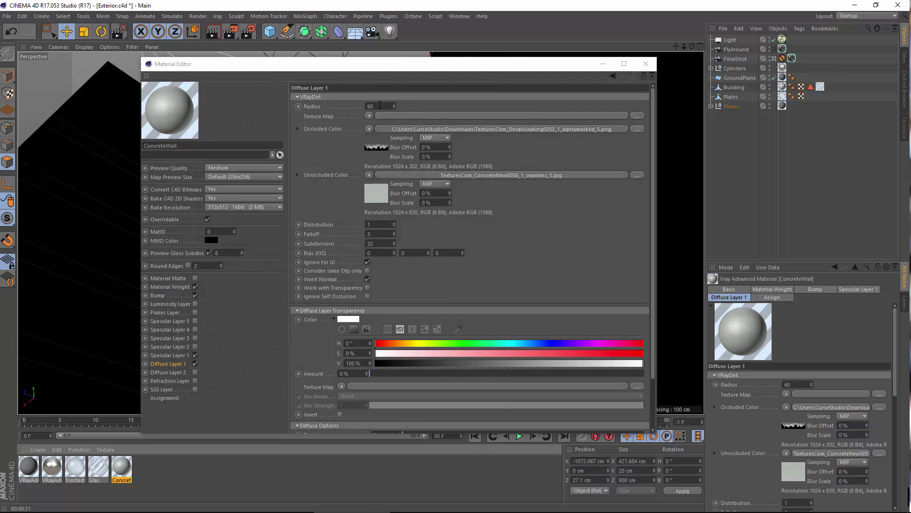
{"action": "left_click", "coordinate": [379, 105]}
{"action": "type", "text": "20"}
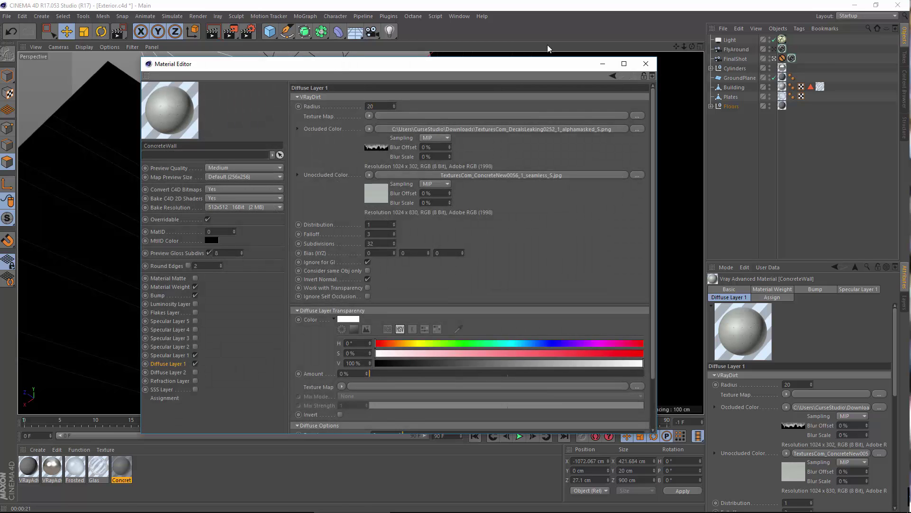
{"action": "left_click", "coordinate": [646, 64]}
Render a test region over the building wall, then clear it from the viewport.
{"action": "left_click_drag", "start_coordinate": [231, 32], "coordinate": [268, 44]}
{"action": "left_click_drag", "start_coordinate": [231, 206], "coordinate": [335, 416]}
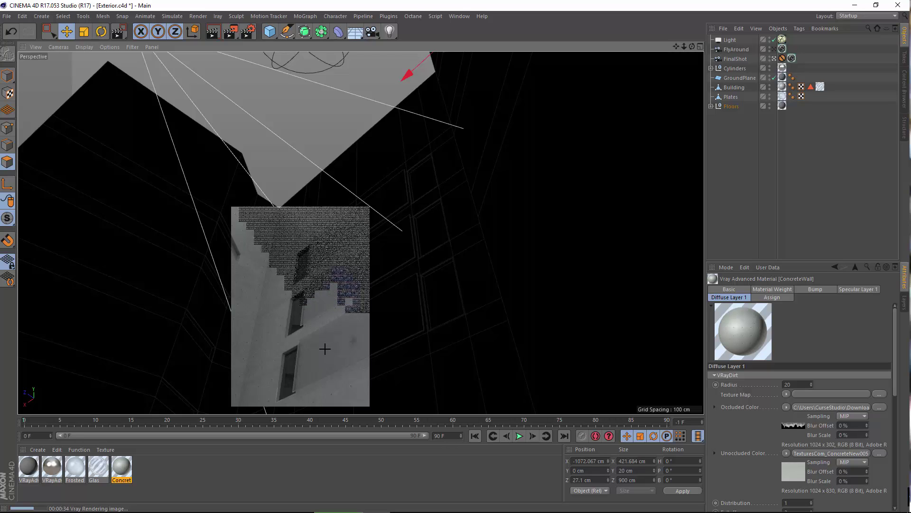
{"action": "left_click", "coordinate": [320, 302]}
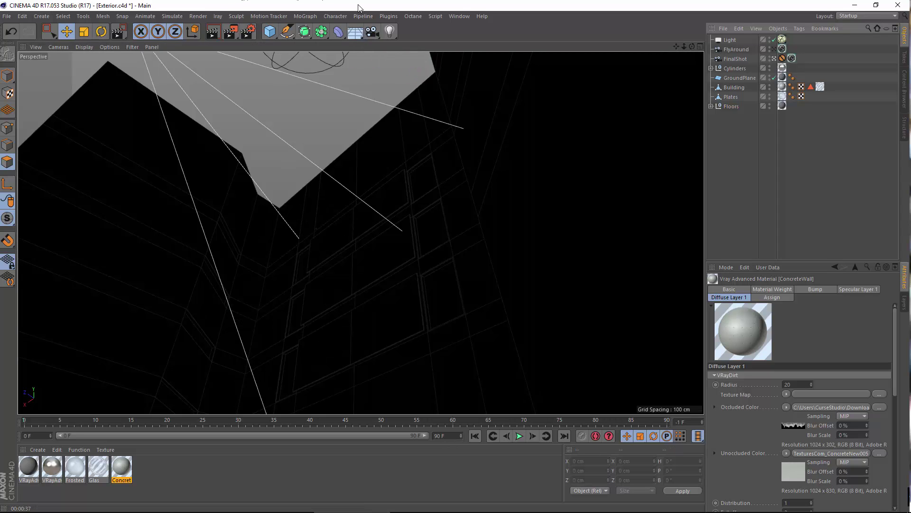
{"action": "left_click", "coordinate": [460, 16]}
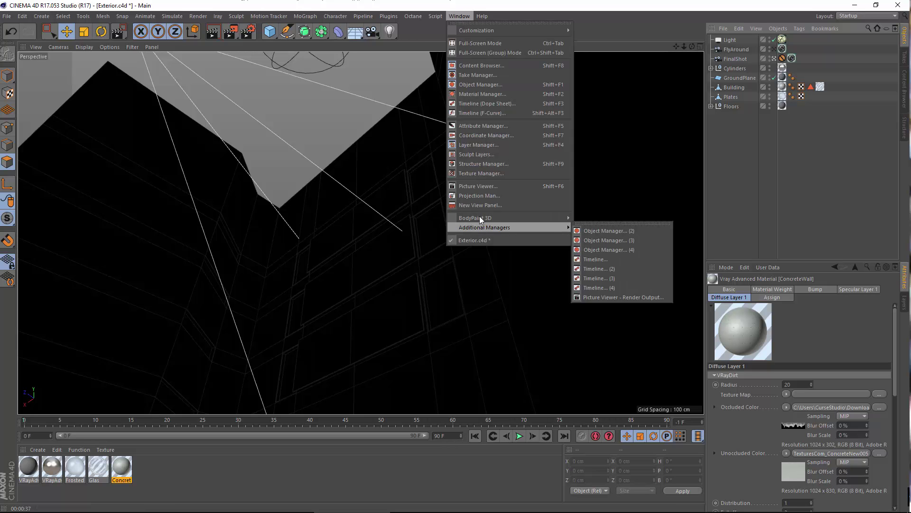
{"action": "left_click", "coordinate": [479, 186]}
{"action": "left_click_drag", "start_coordinate": [369, 333], "coordinate": [383, 156]}
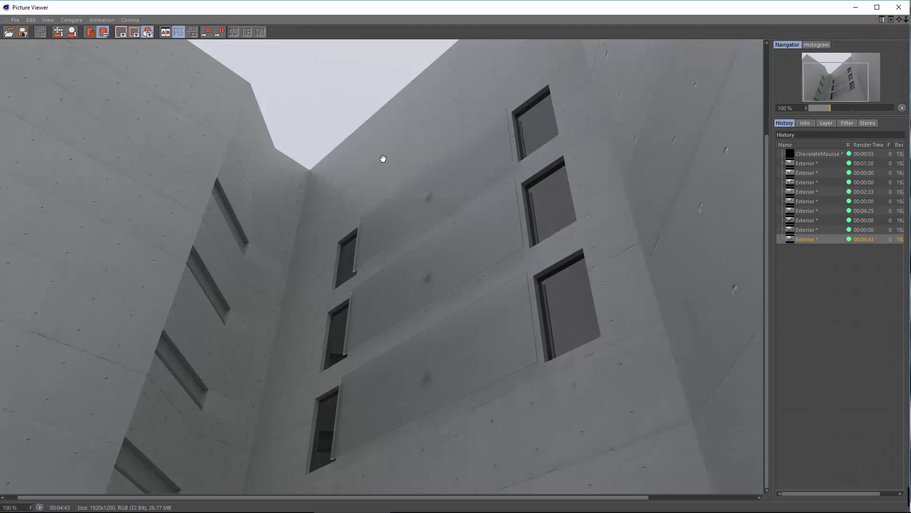
{"action": "left_click_drag", "start_coordinate": [475, 264], "coordinate": [445, 267]}
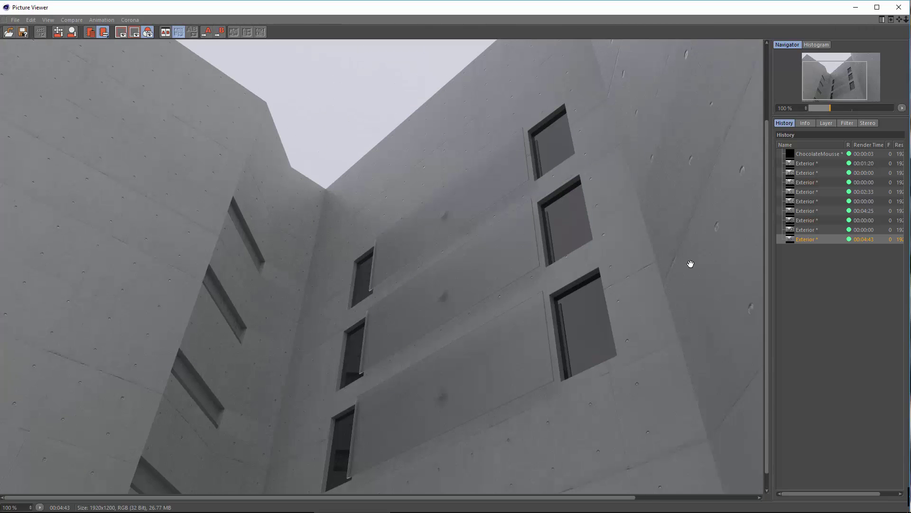
{"action": "left_click_drag", "start_coordinate": [547, 372], "coordinate": [332, 321]}
{"action": "left_click_drag", "start_coordinate": [293, 355], "coordinate": [451, 432]}
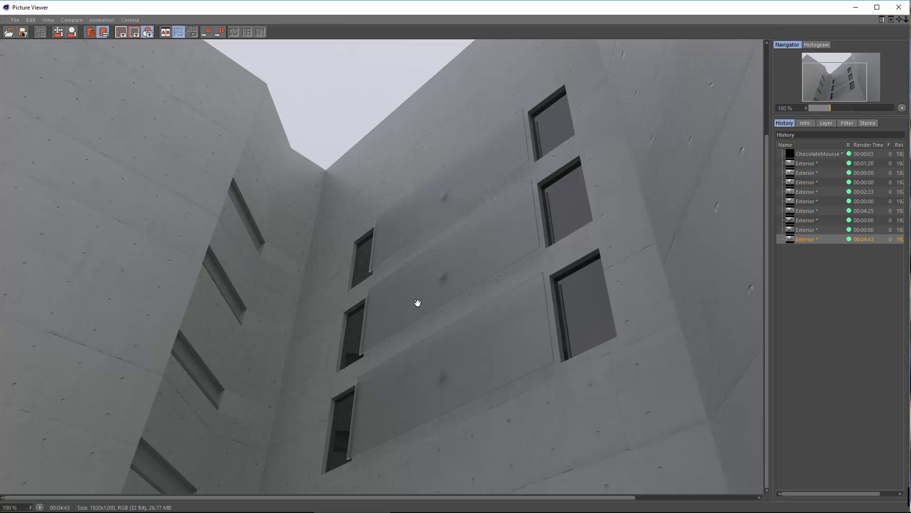
{"action": "left_click_drag", "start_coordinate": [490, 327], "coordinate": [414, 298]}
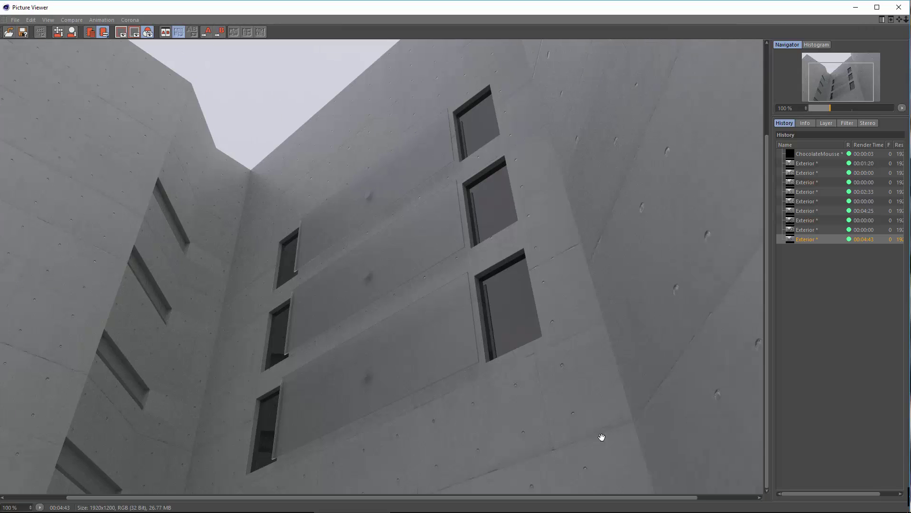
{"action": "left_click", "coordinate": [898, 7]}
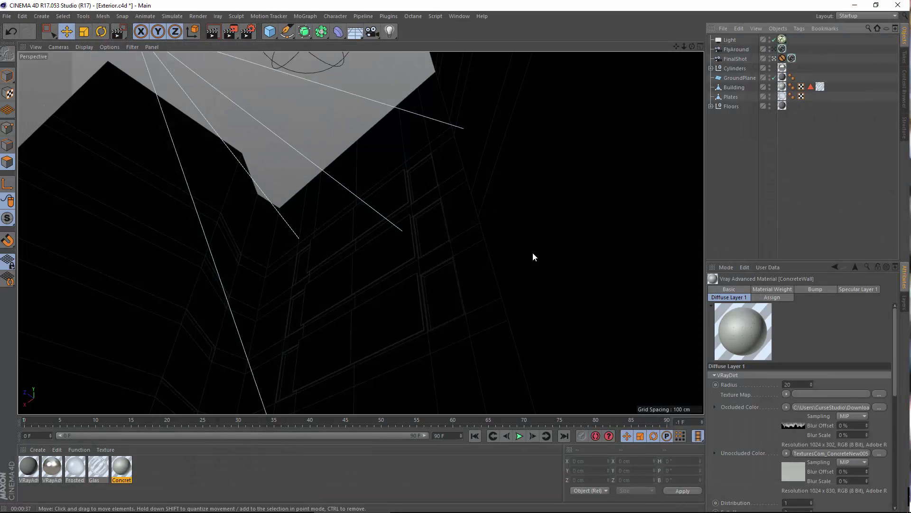